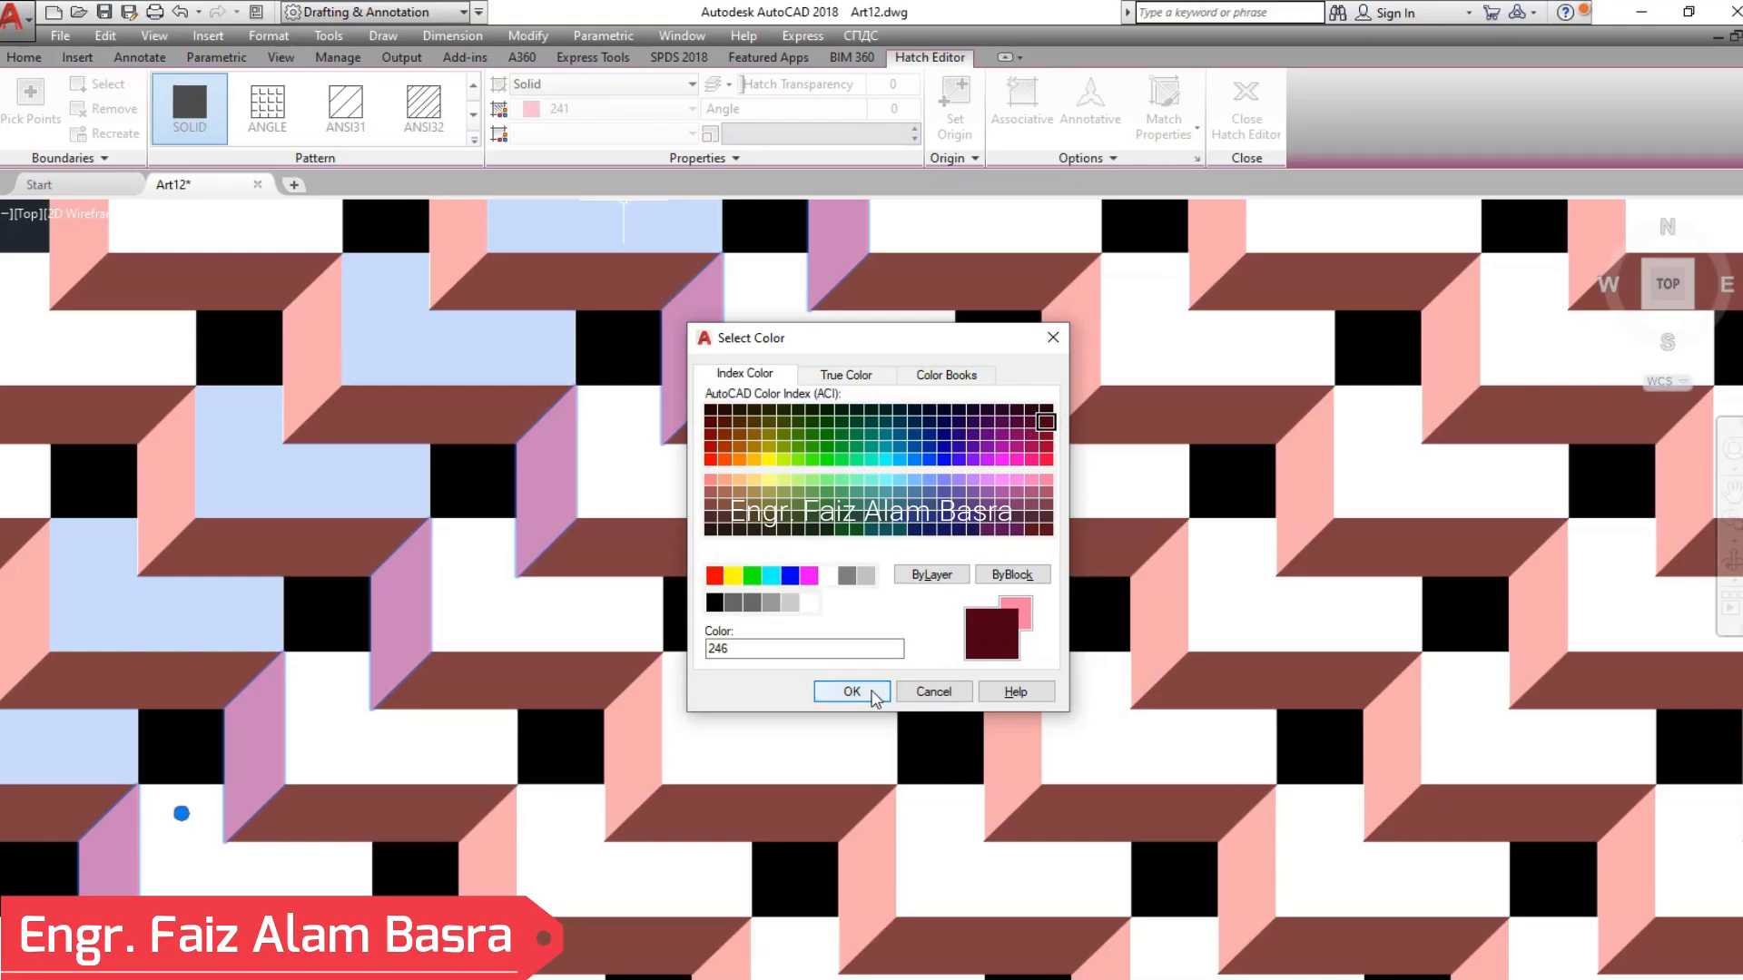
- Set the selected pink side faces to colour 246 and match their properties onto the remaining pink side faces
click(851, 691)
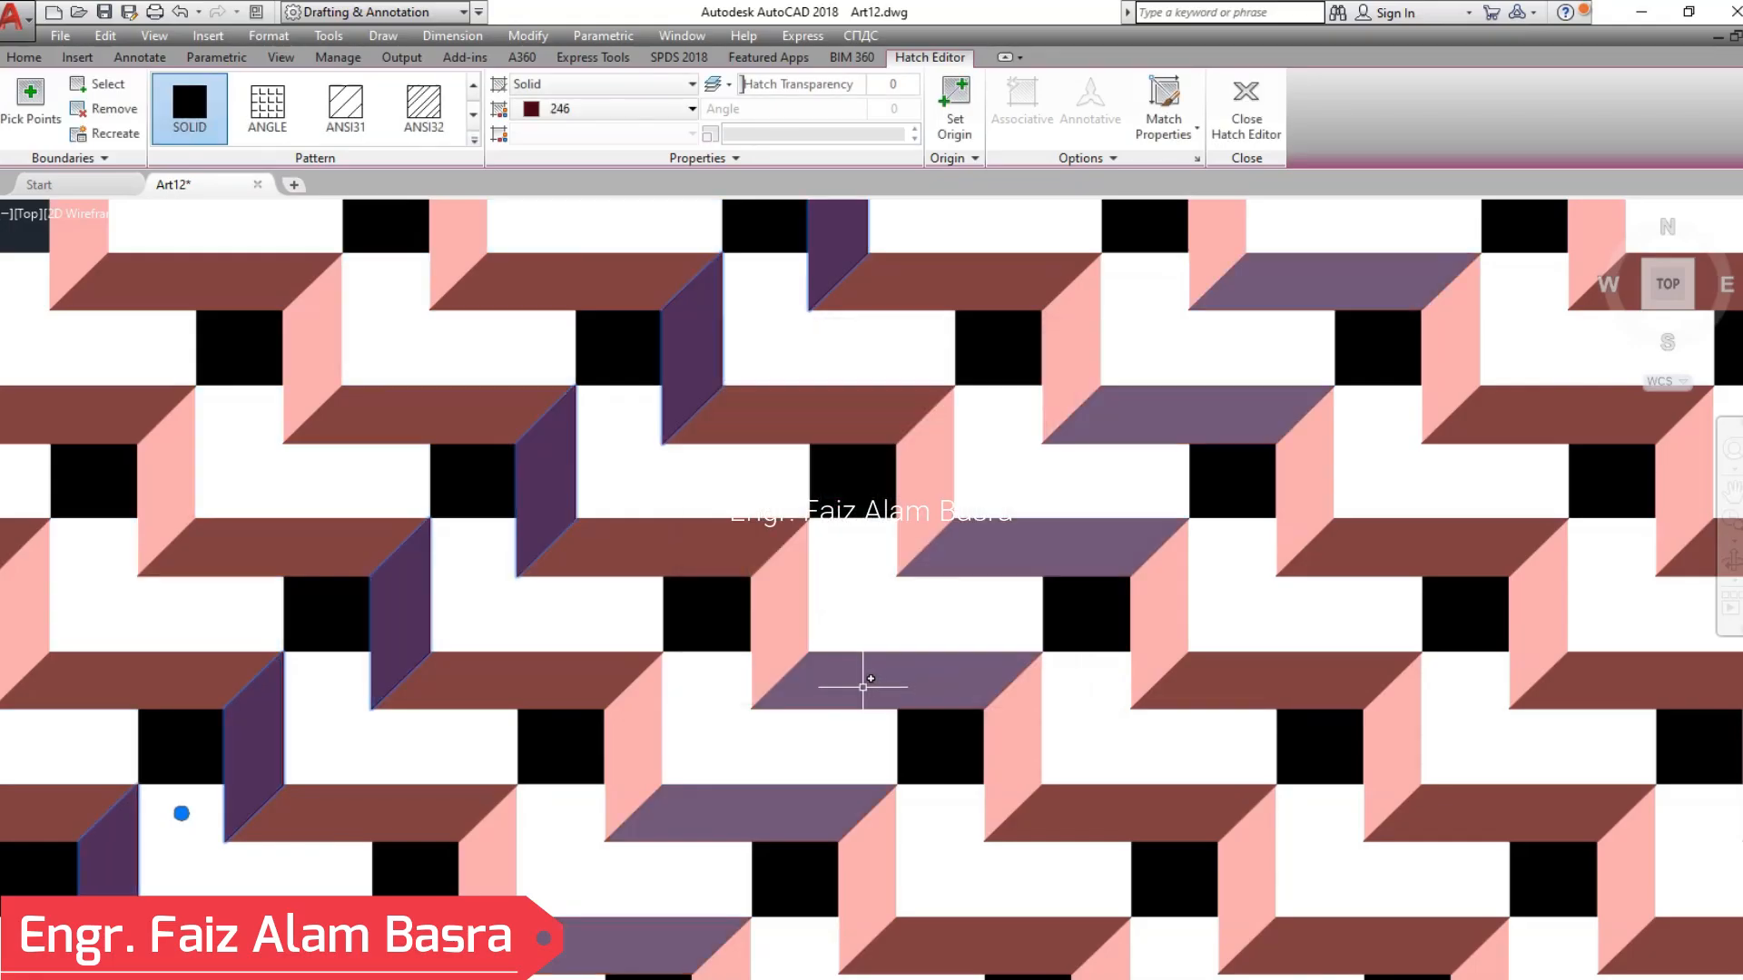
key(Return)
click(1257, 109)
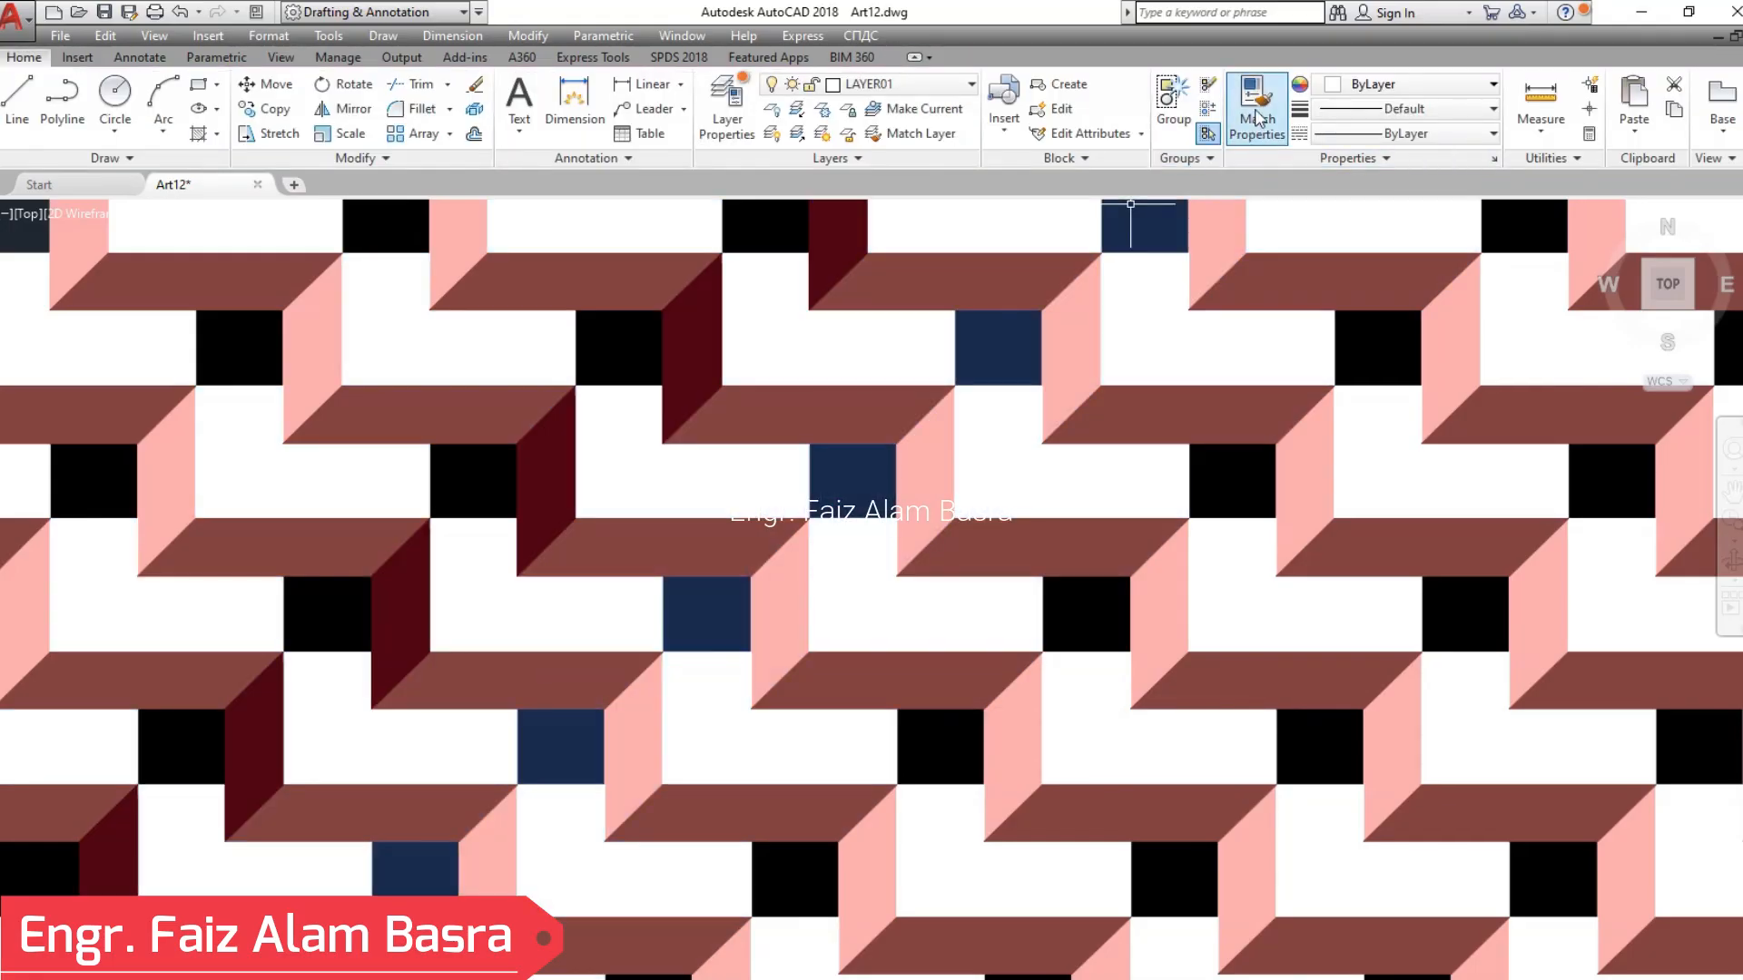
click(702, 342)
click(441, 227)
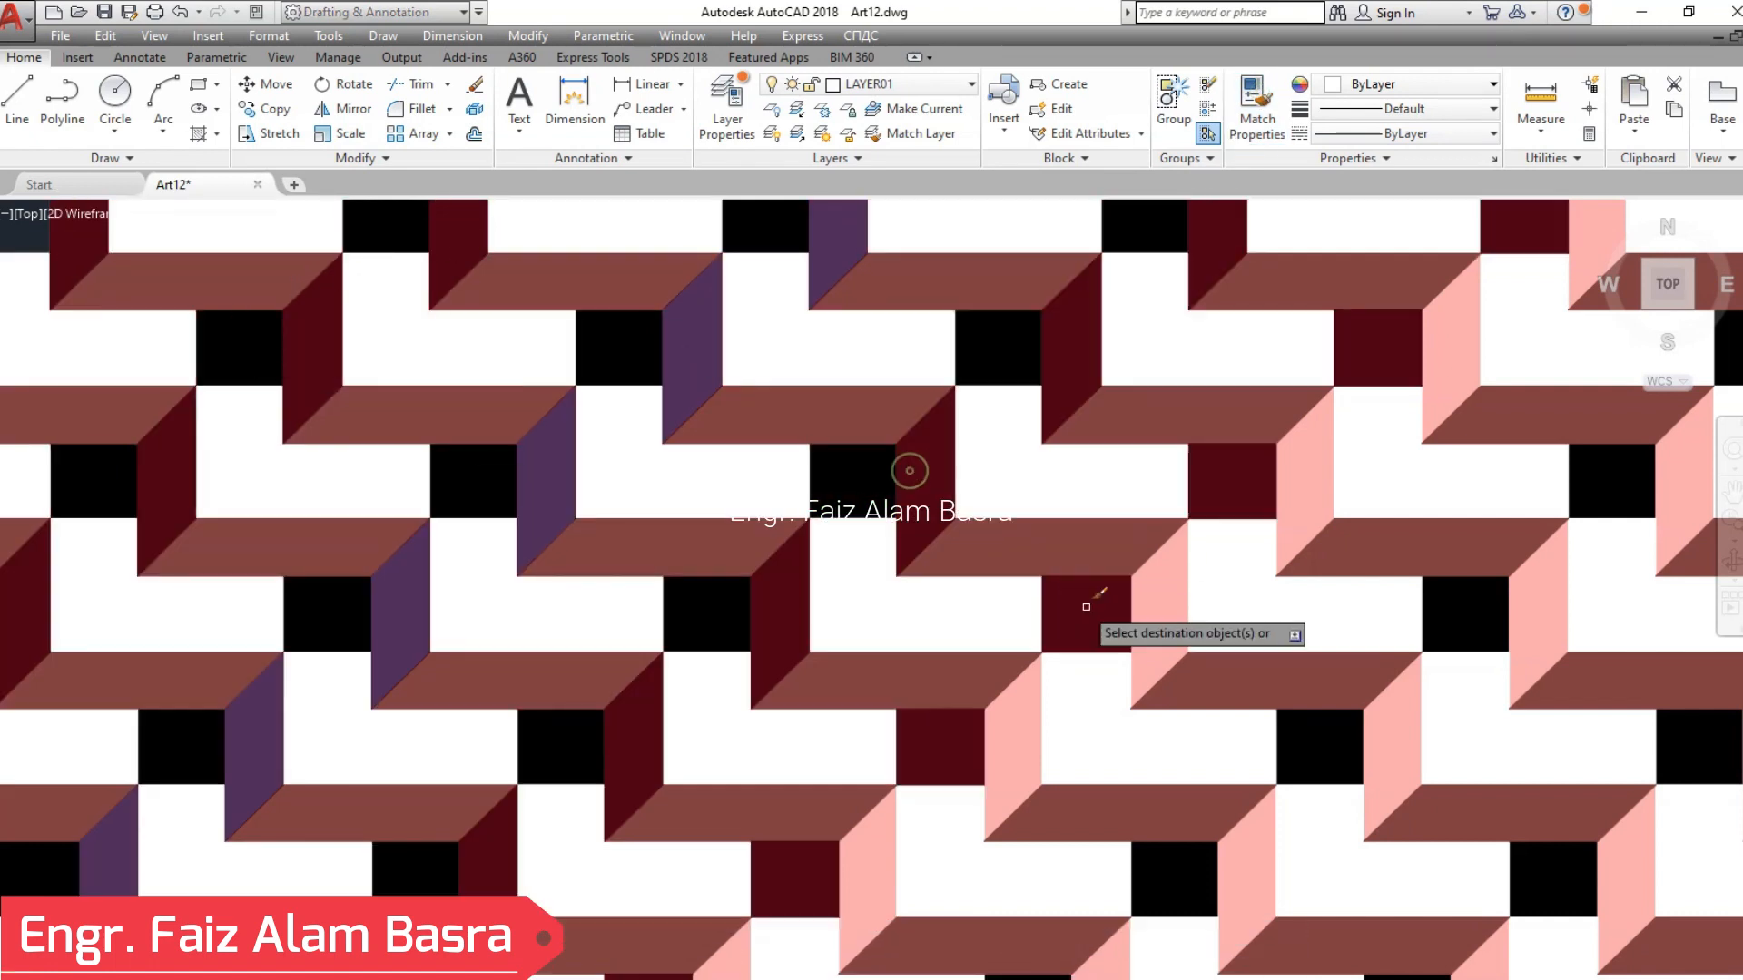
click(907, 467)
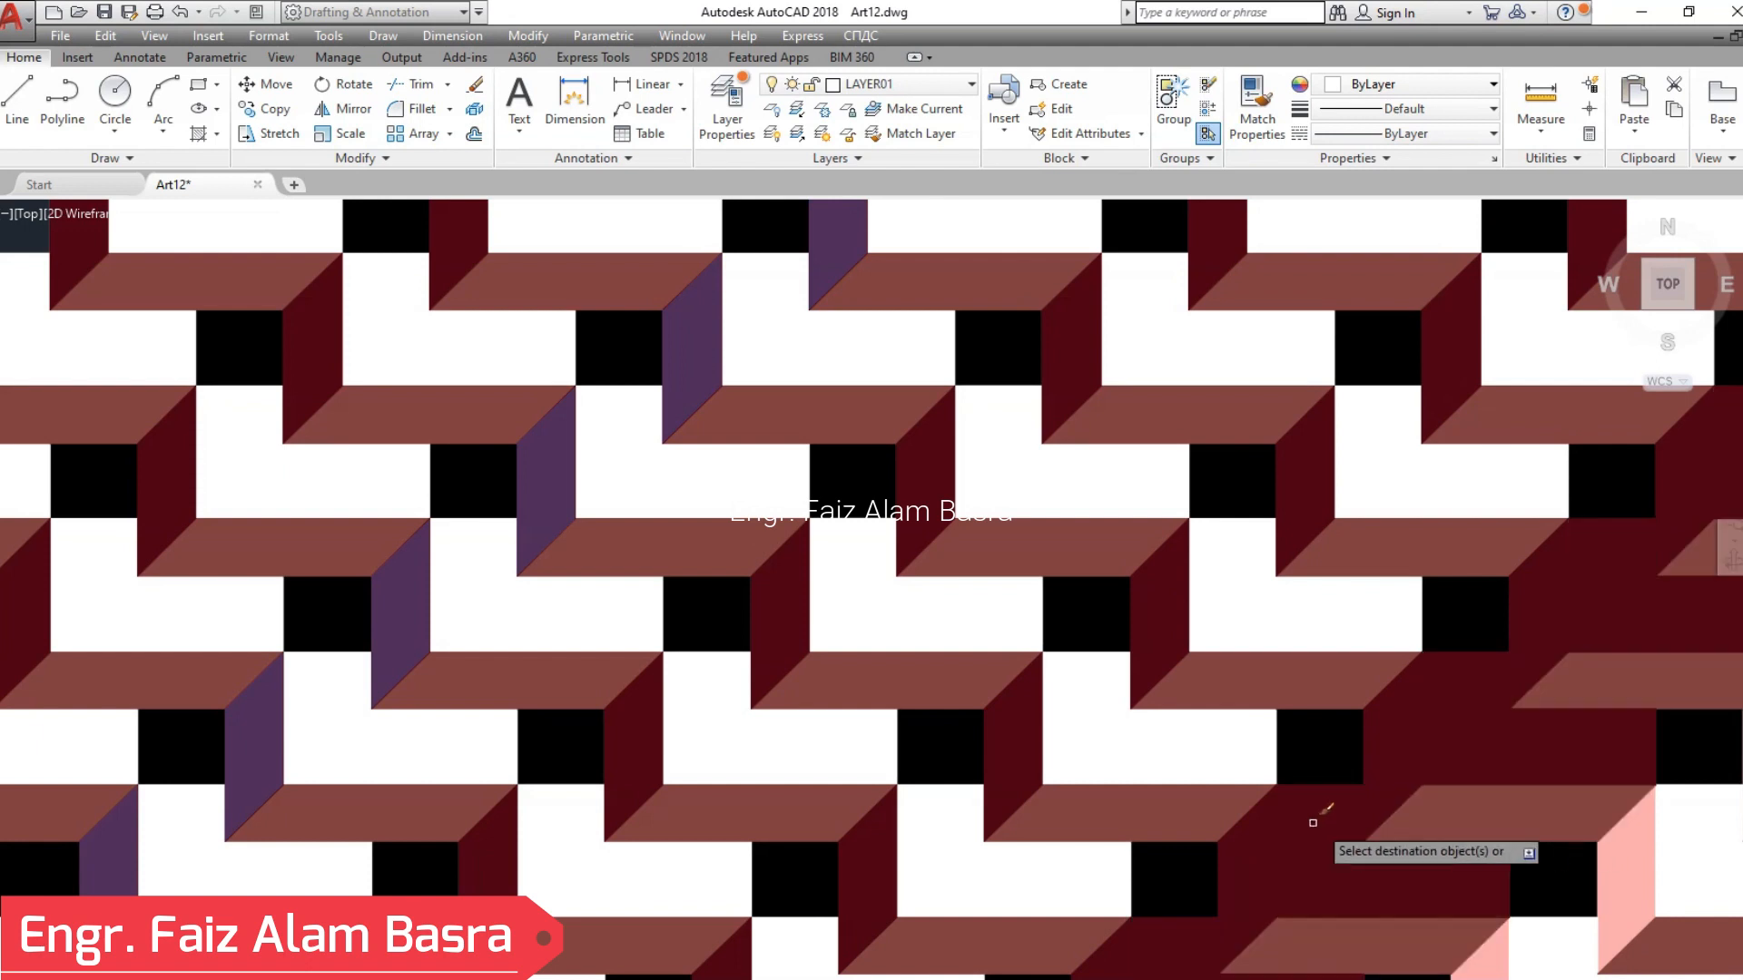
click(1625, 885)
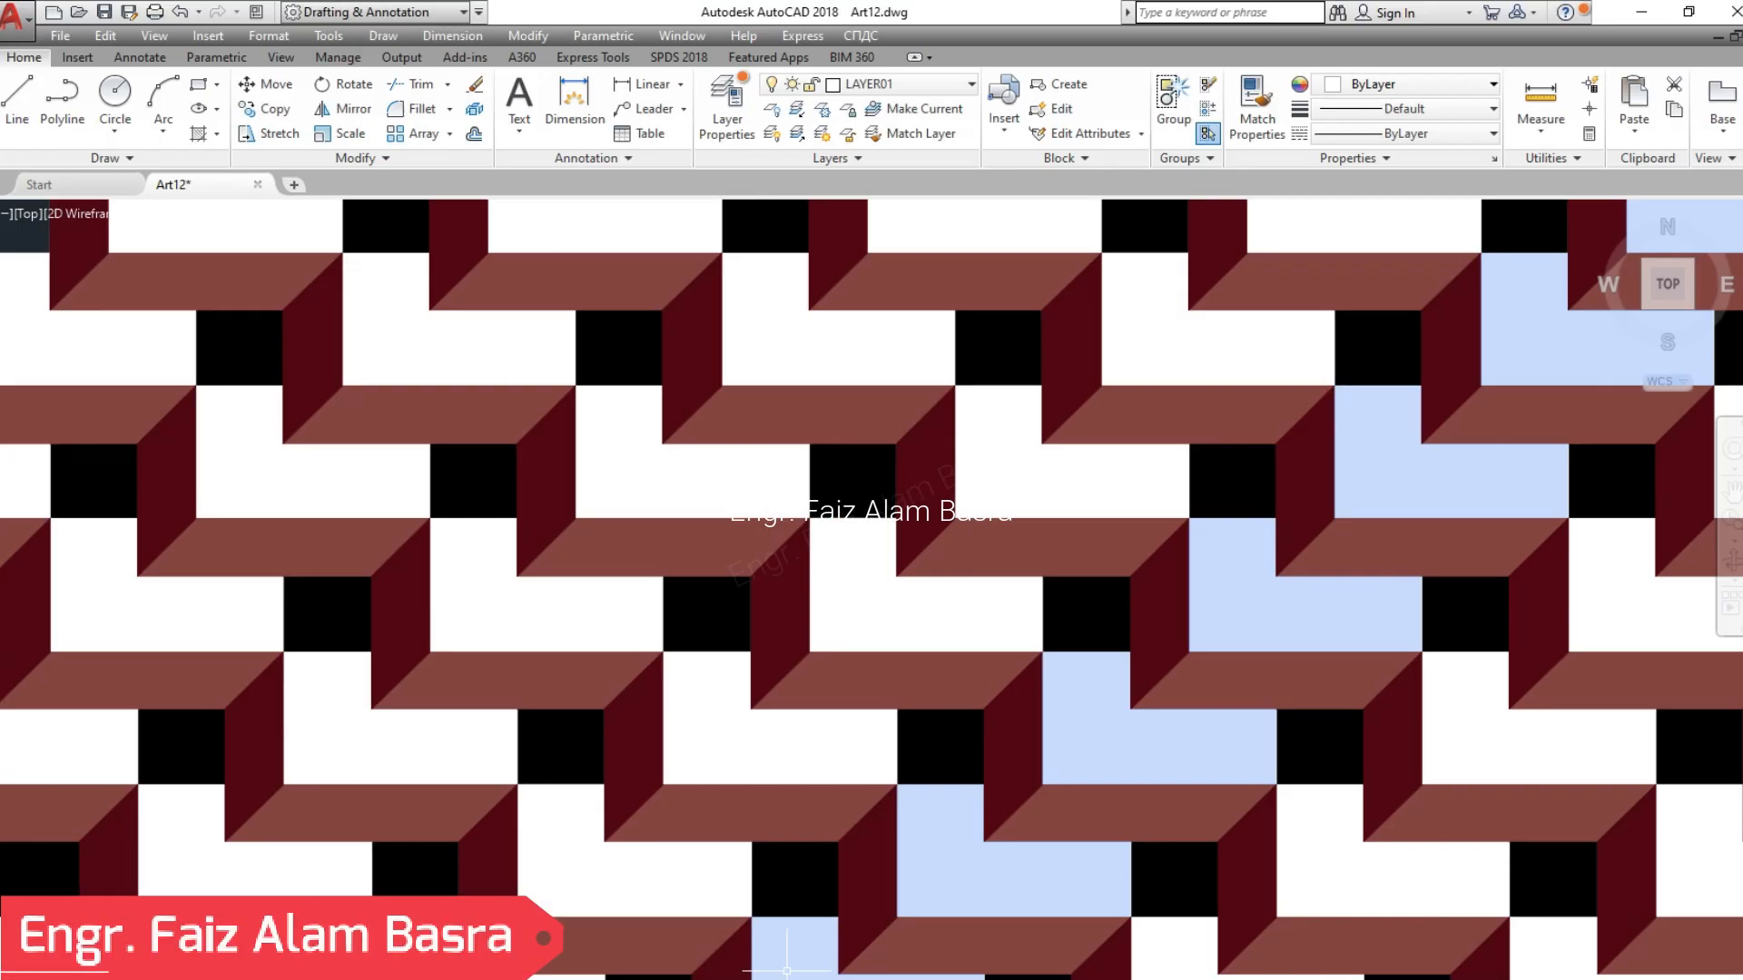
- Change the hatch of one diagonal row of black squares to the STARS pattern
click(603, 343)
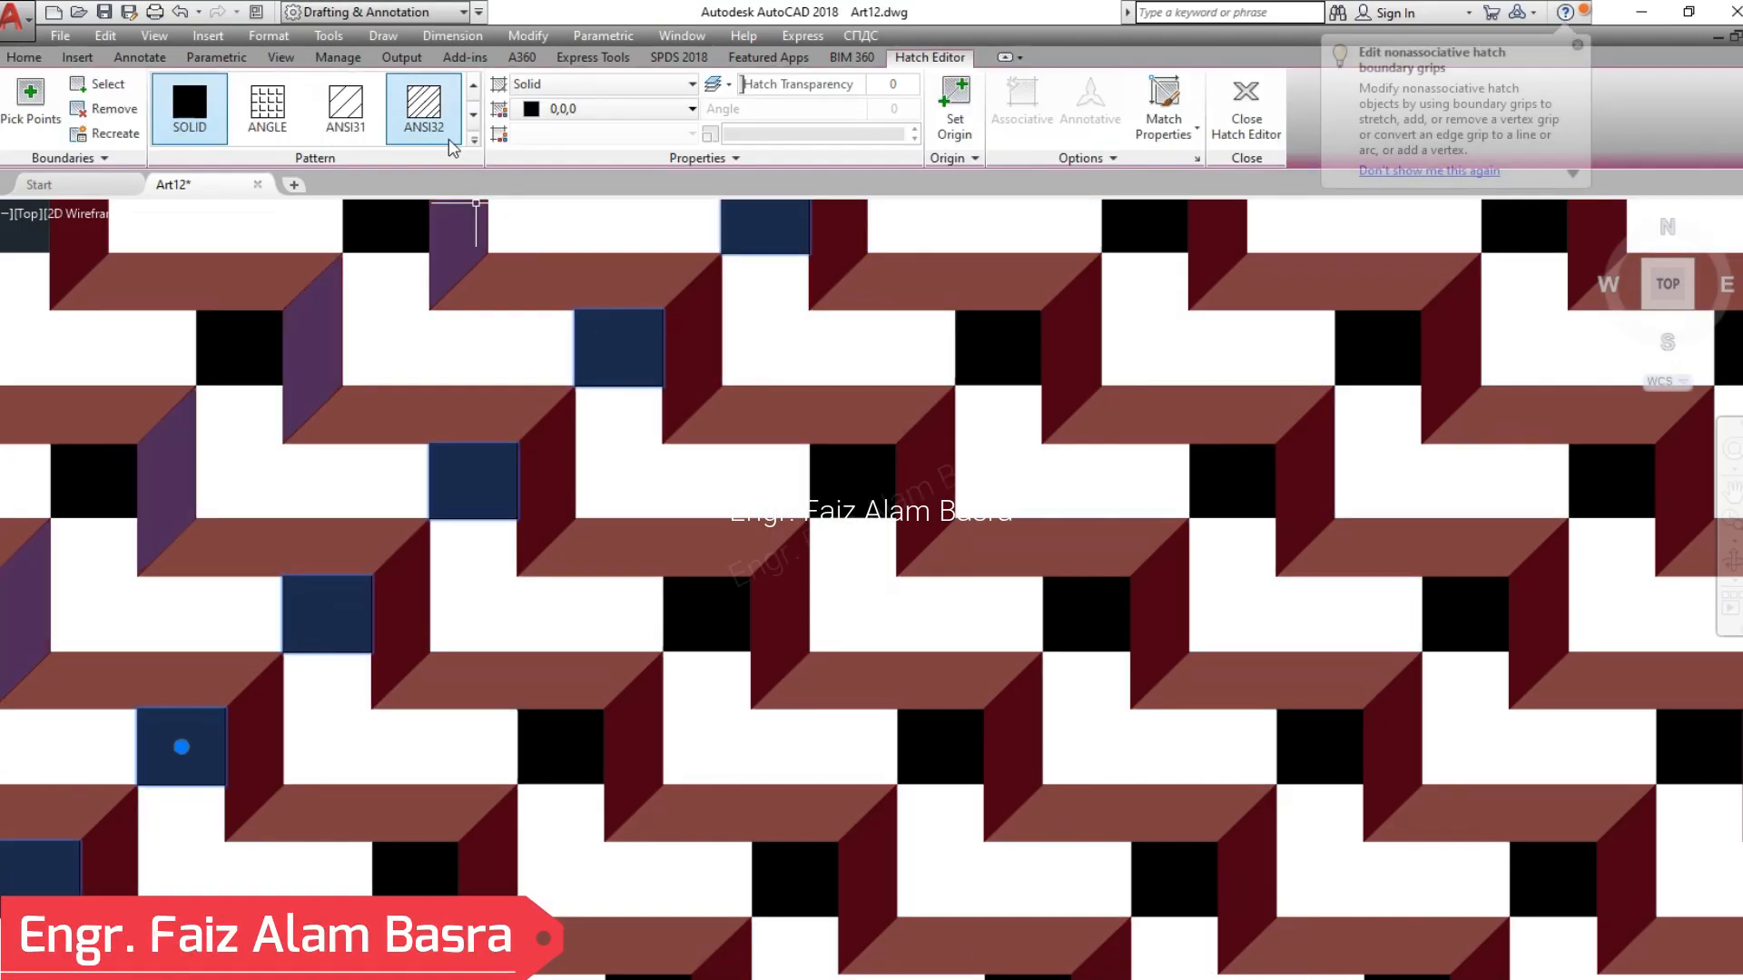
scroll(309, 122, down, 3)
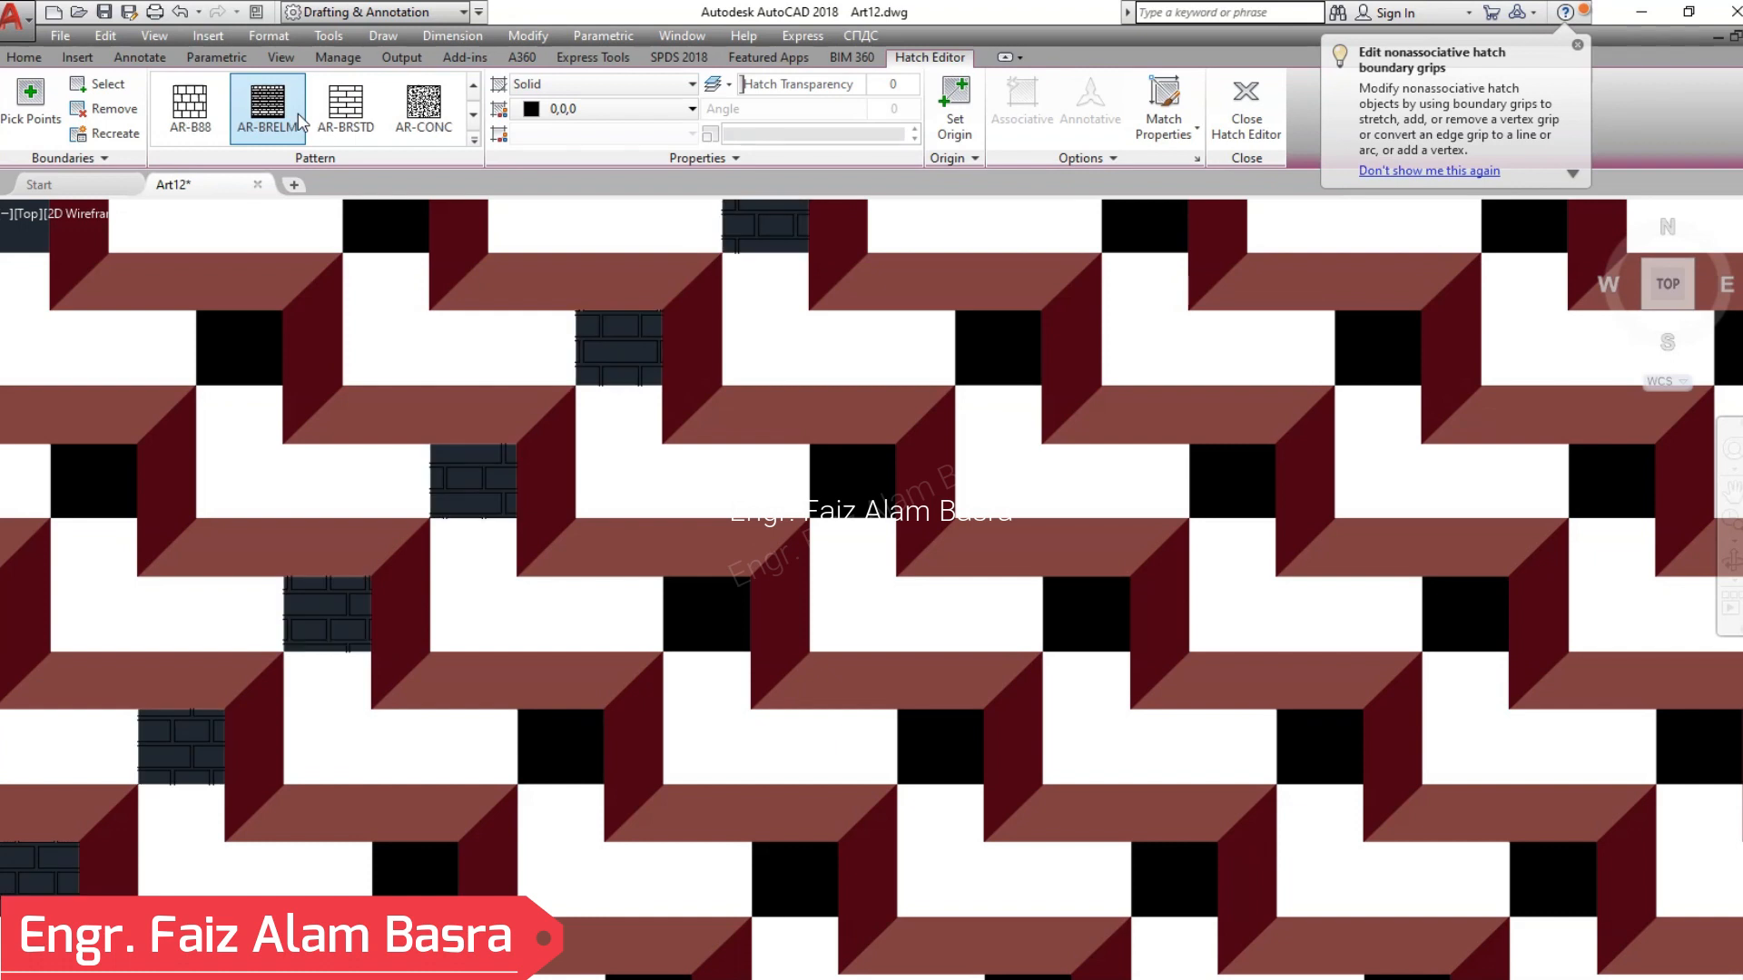
scroll(301, 123, down, 1)
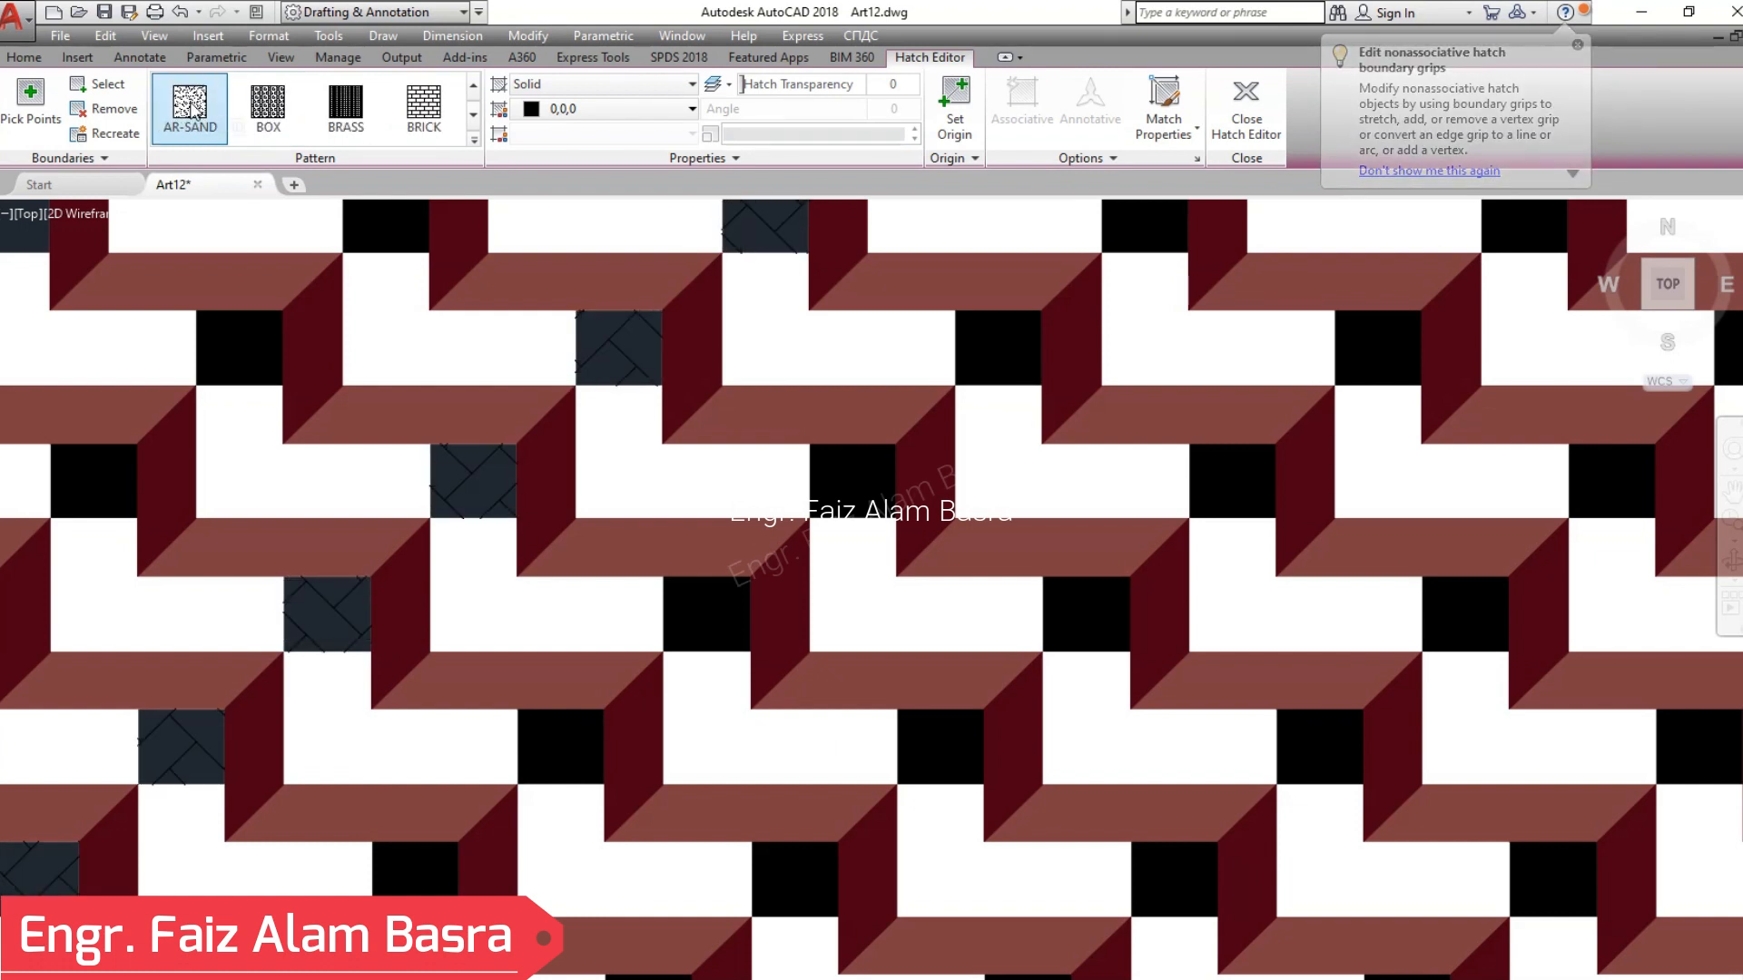
scroll(191, 110, down, 3)
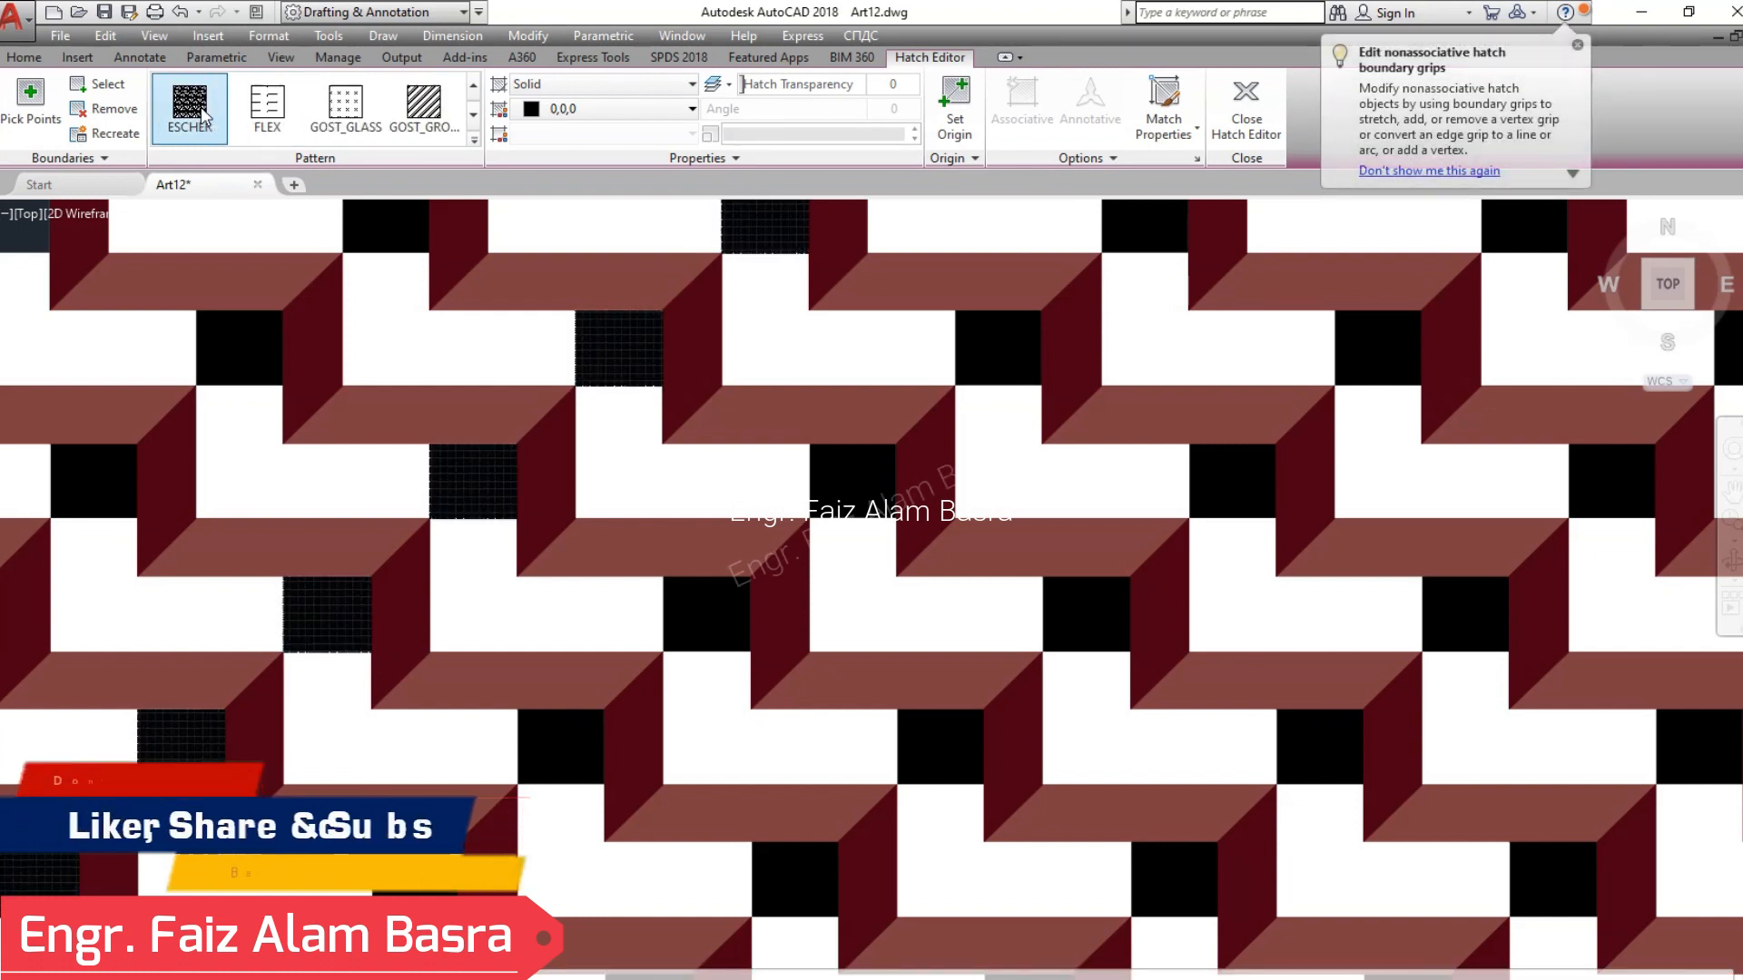
scroll(201, 115, down, 4)
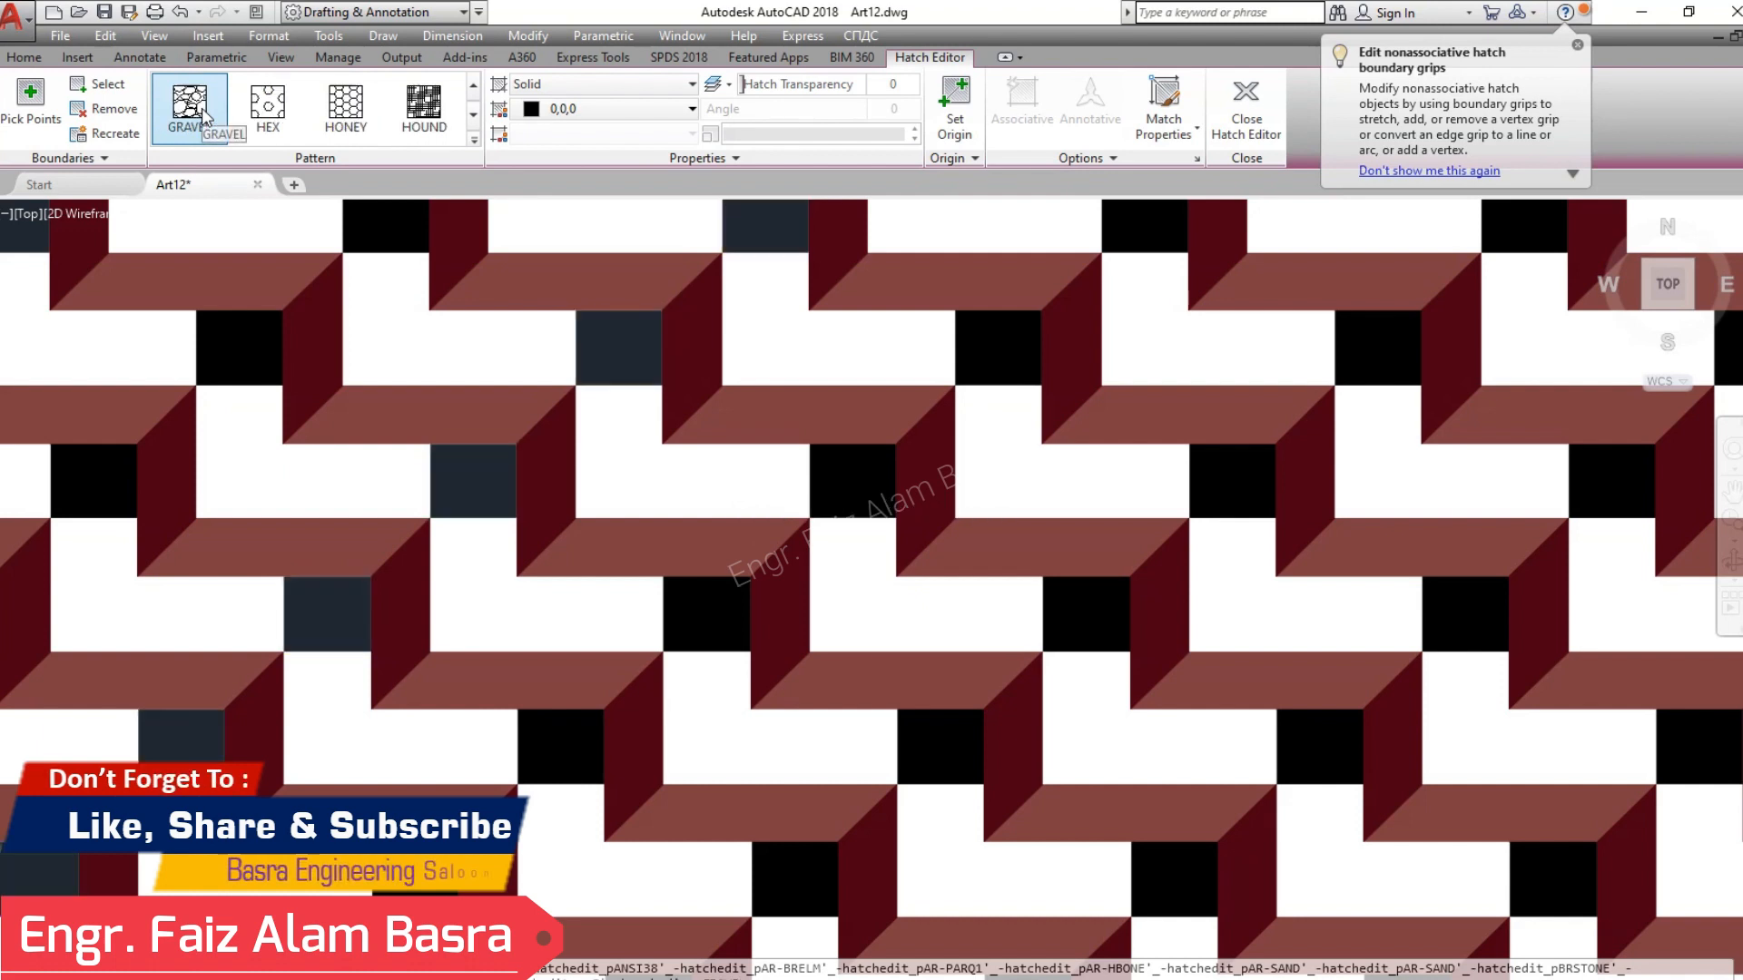
scroll(207, 116, down, 1)
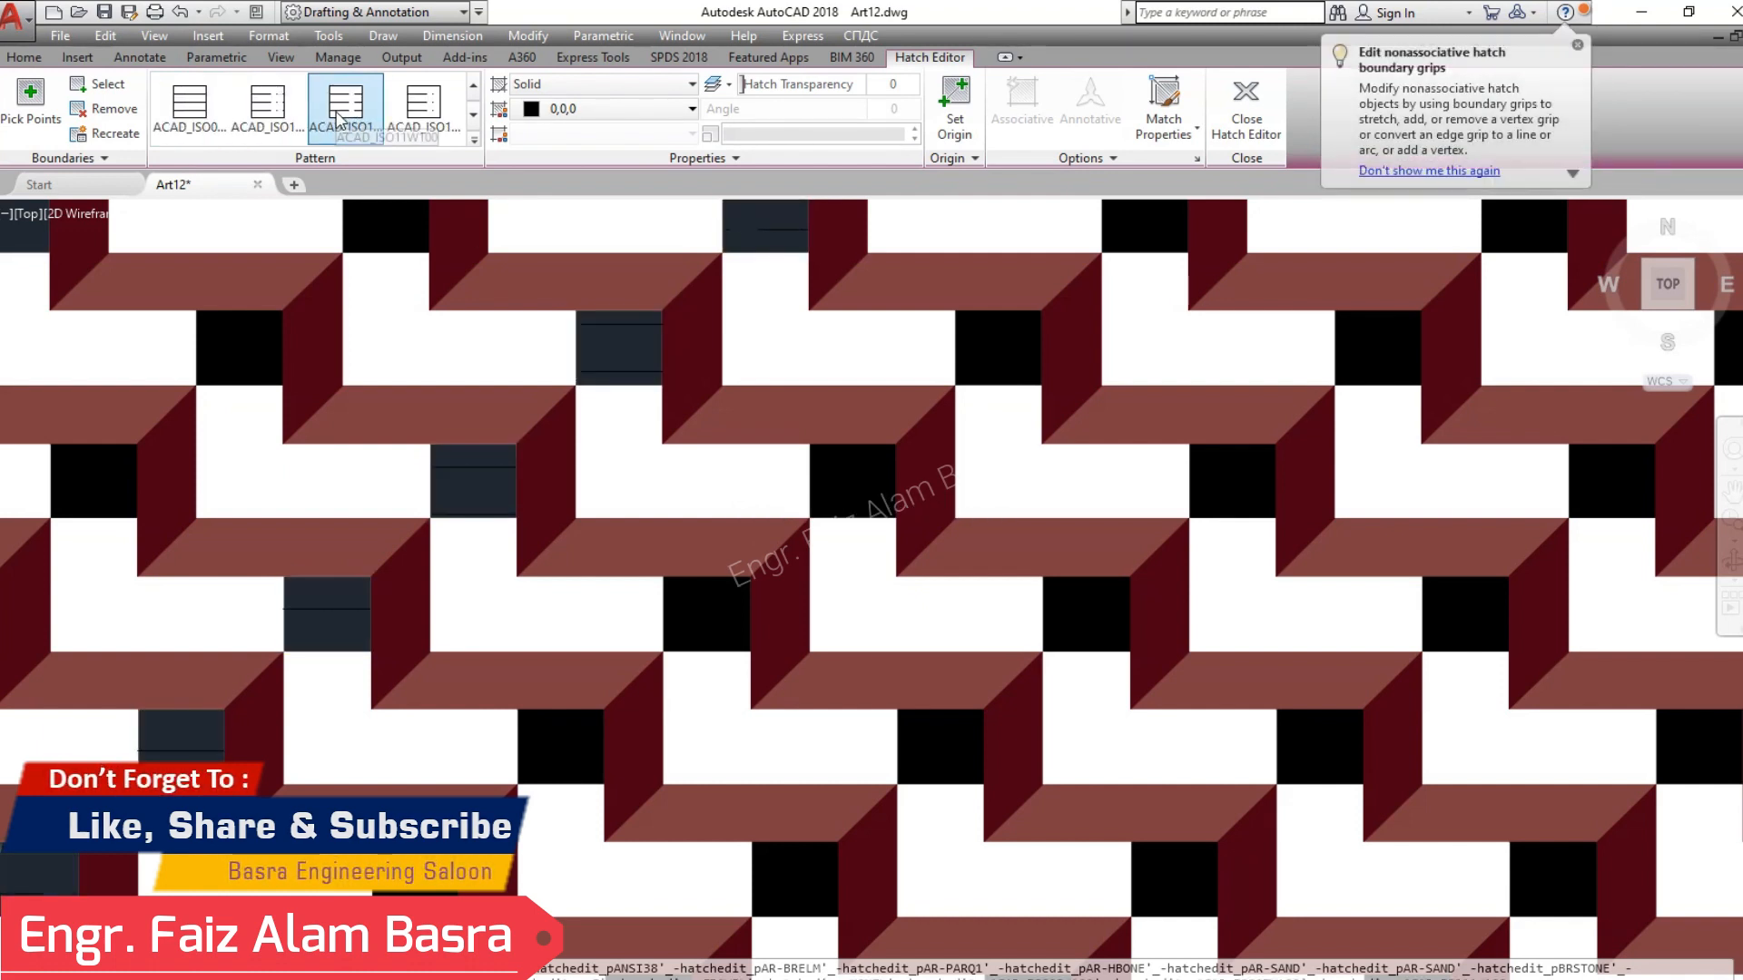
scroll(341, 118, down, 5)
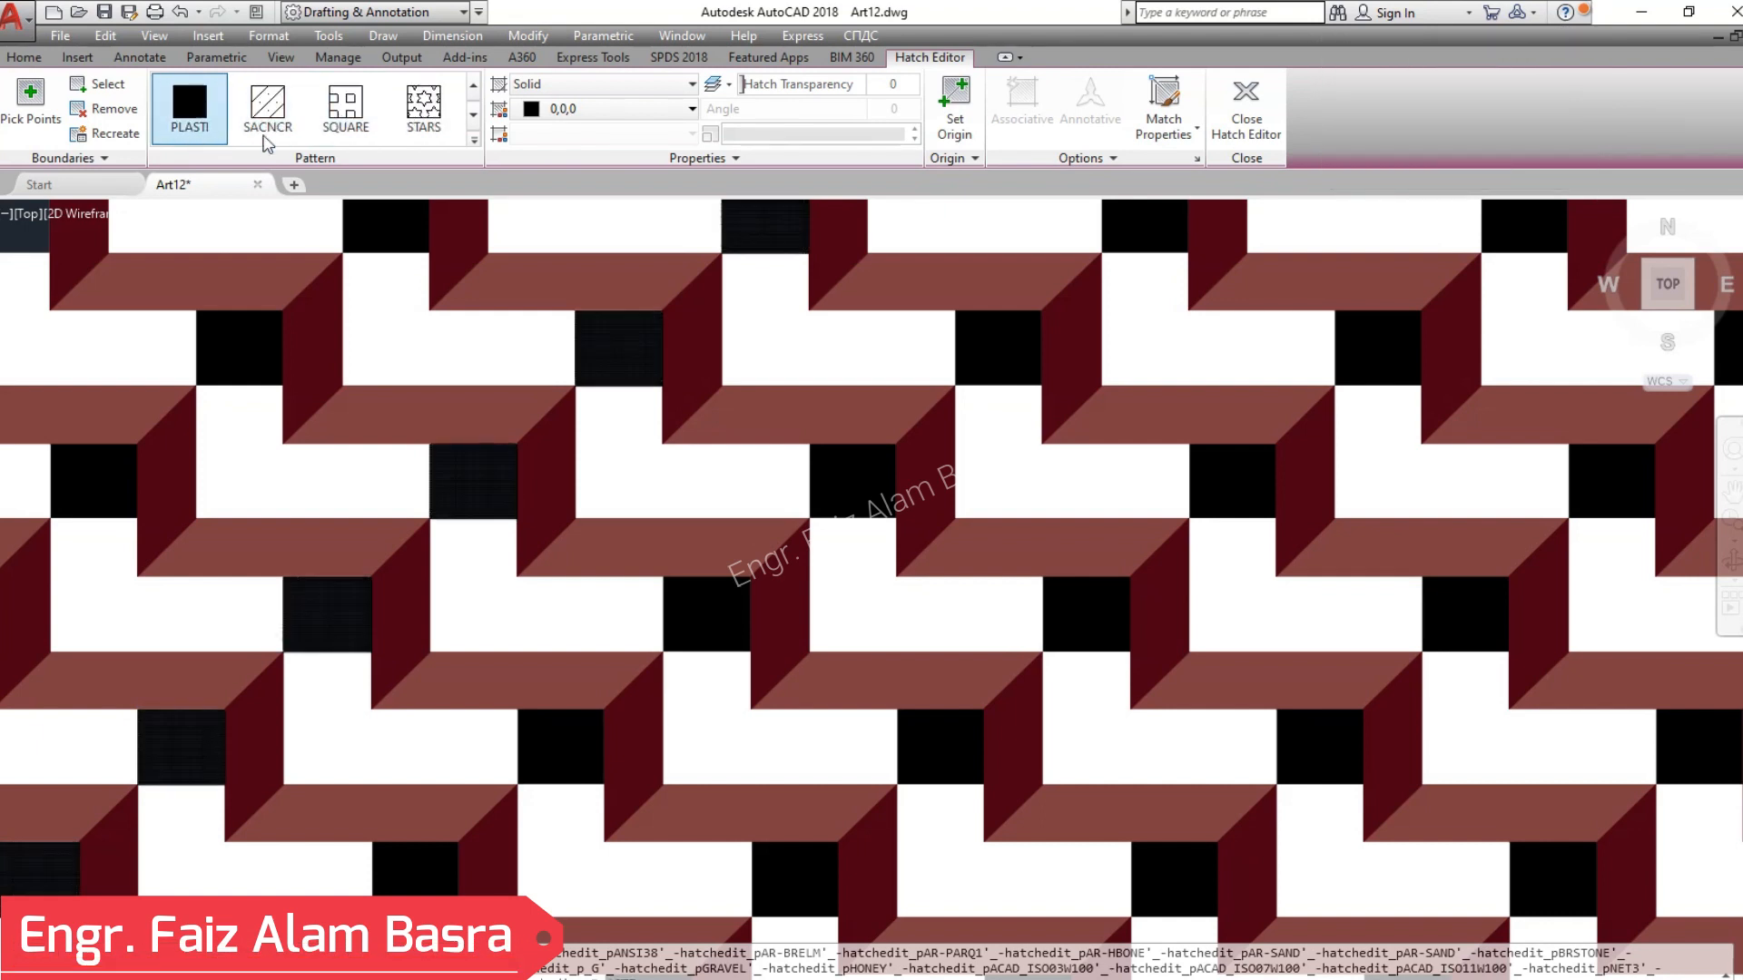
click(420, 112)
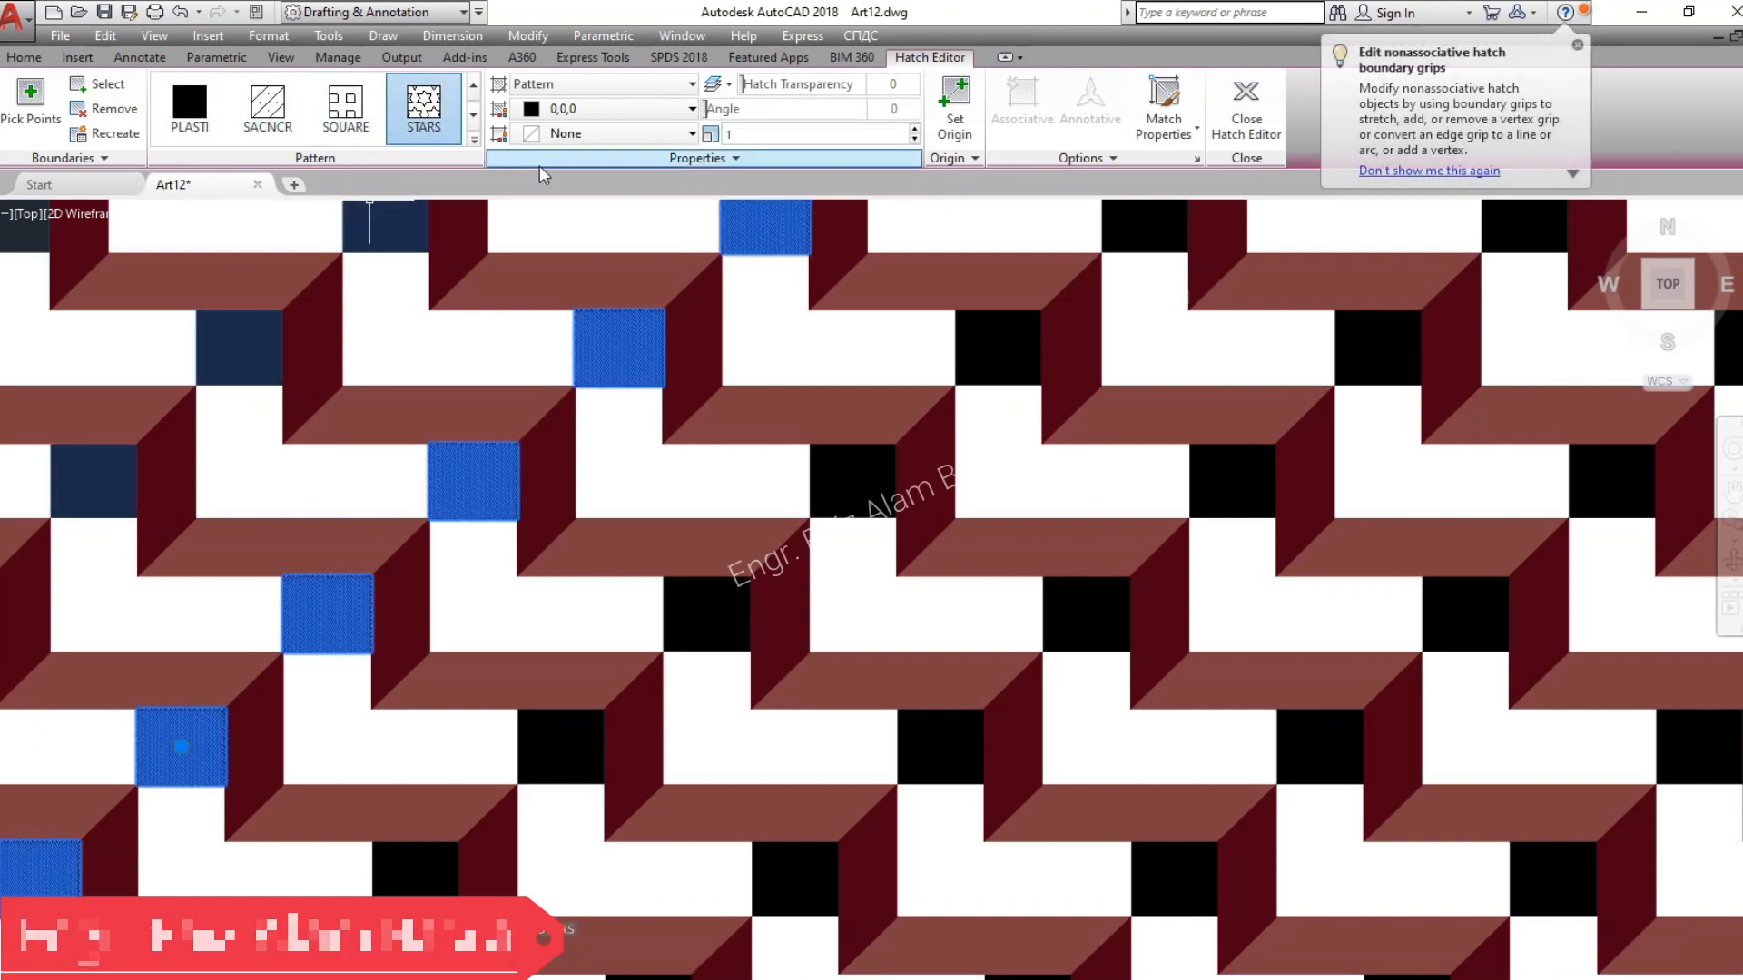
- Try pattern scales of 50 and 10 on the STARS hatch of the squares
key(Escape)
click(473, 487)
click(816, 130)
text(50)
key(Return)
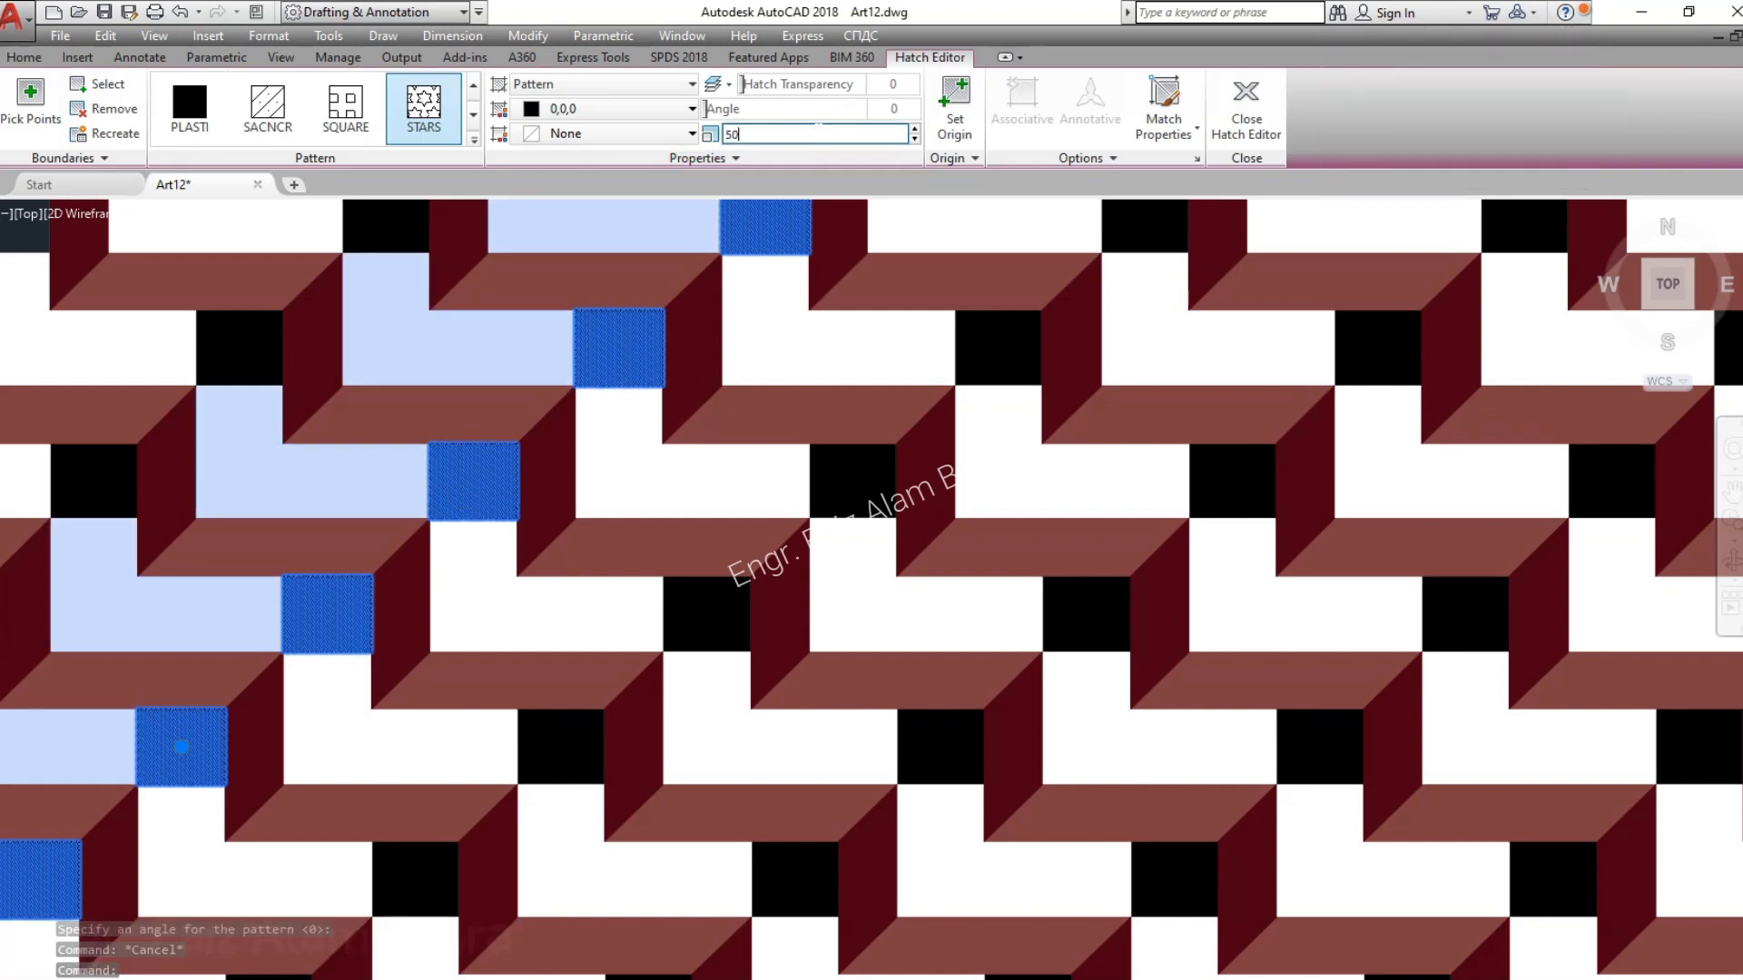
click(816, 133)
text(10)
key(Return)
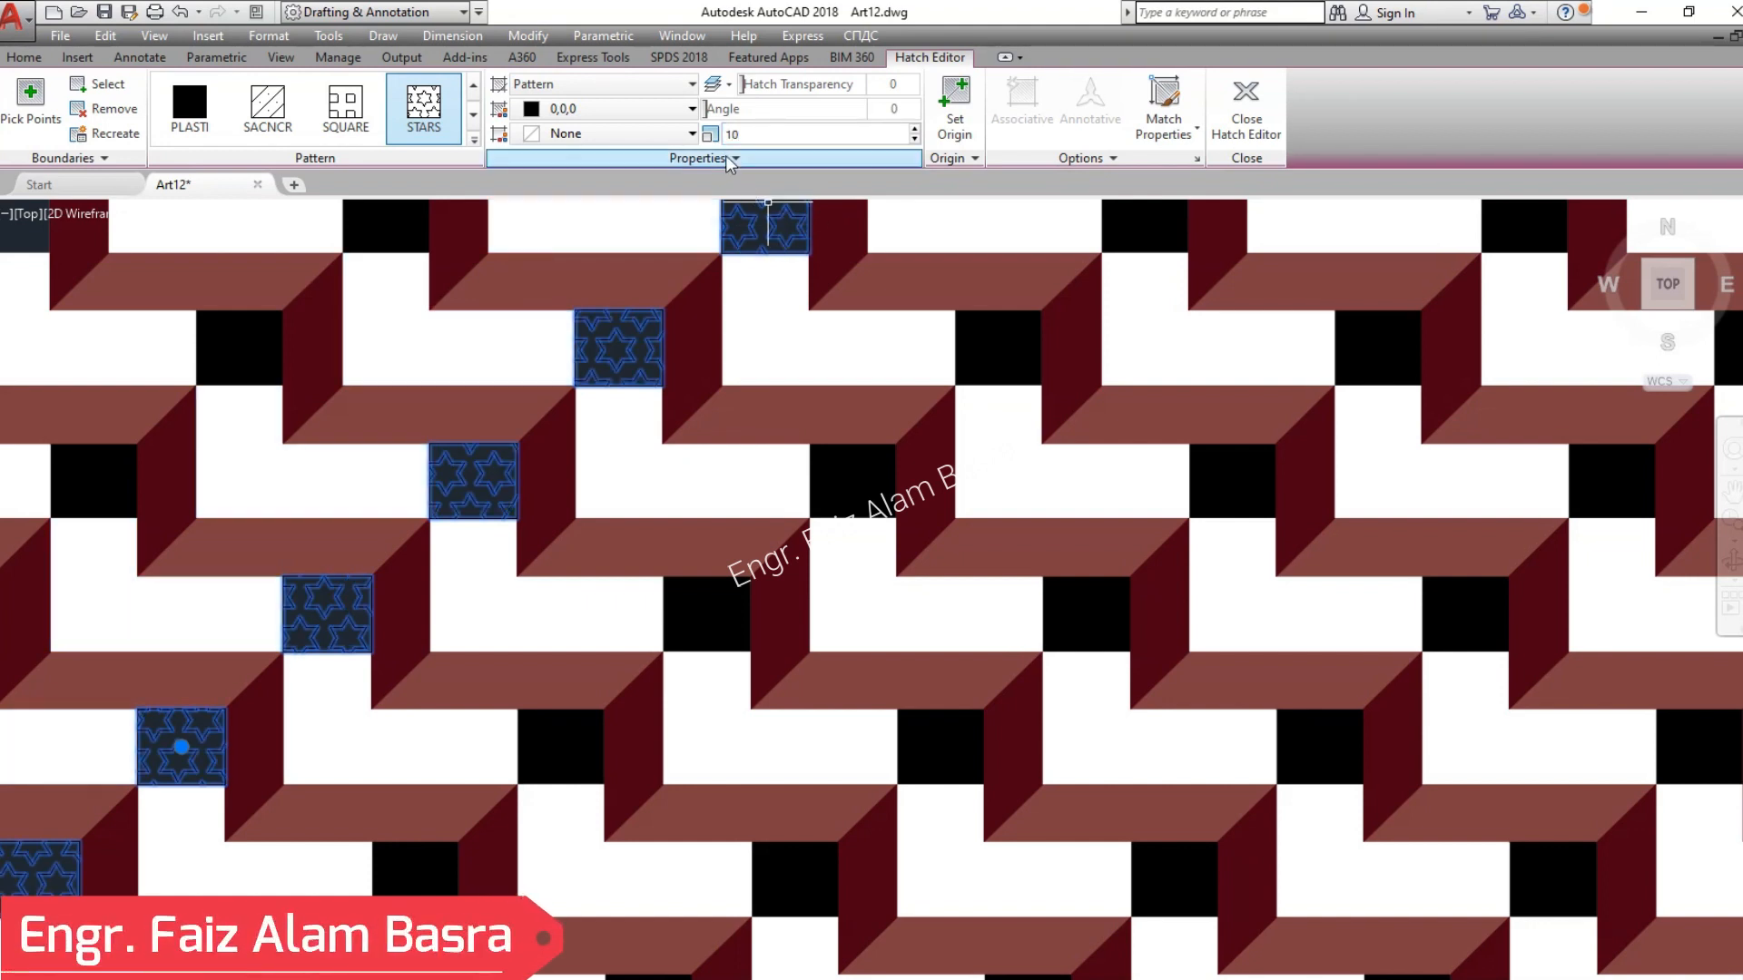
- Give the STARS hatch of the squares a yellow background colour
click(693, 135)
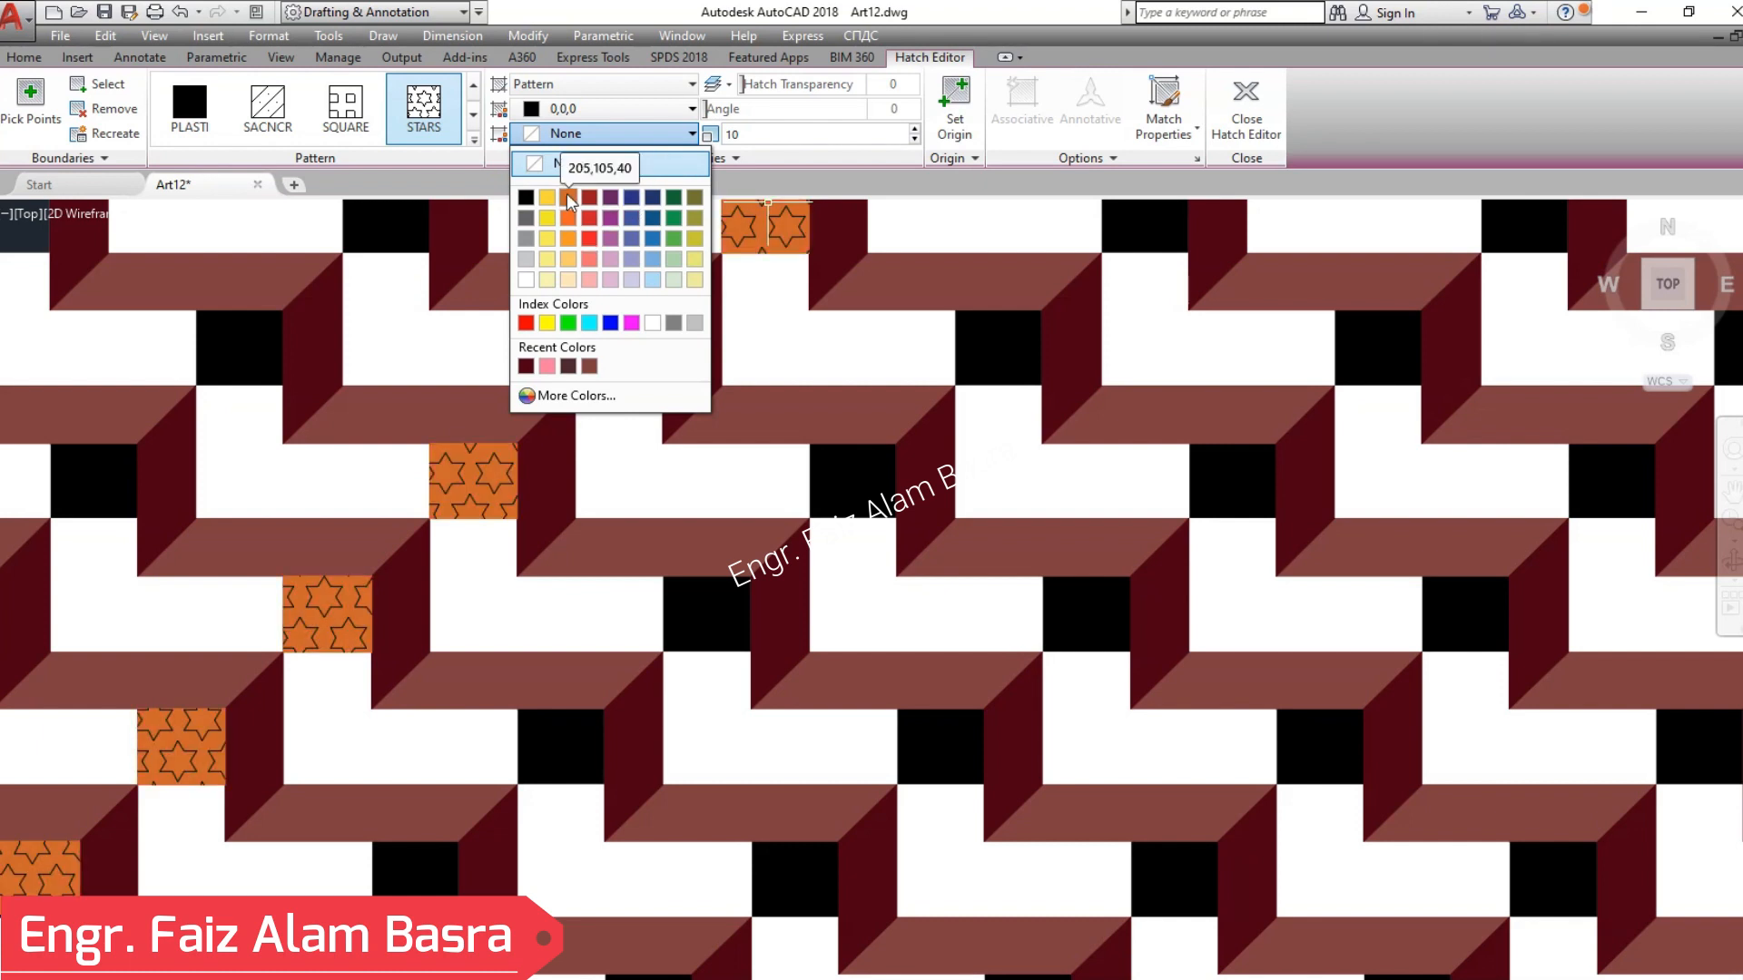
click(547, 323)
key(Escape)
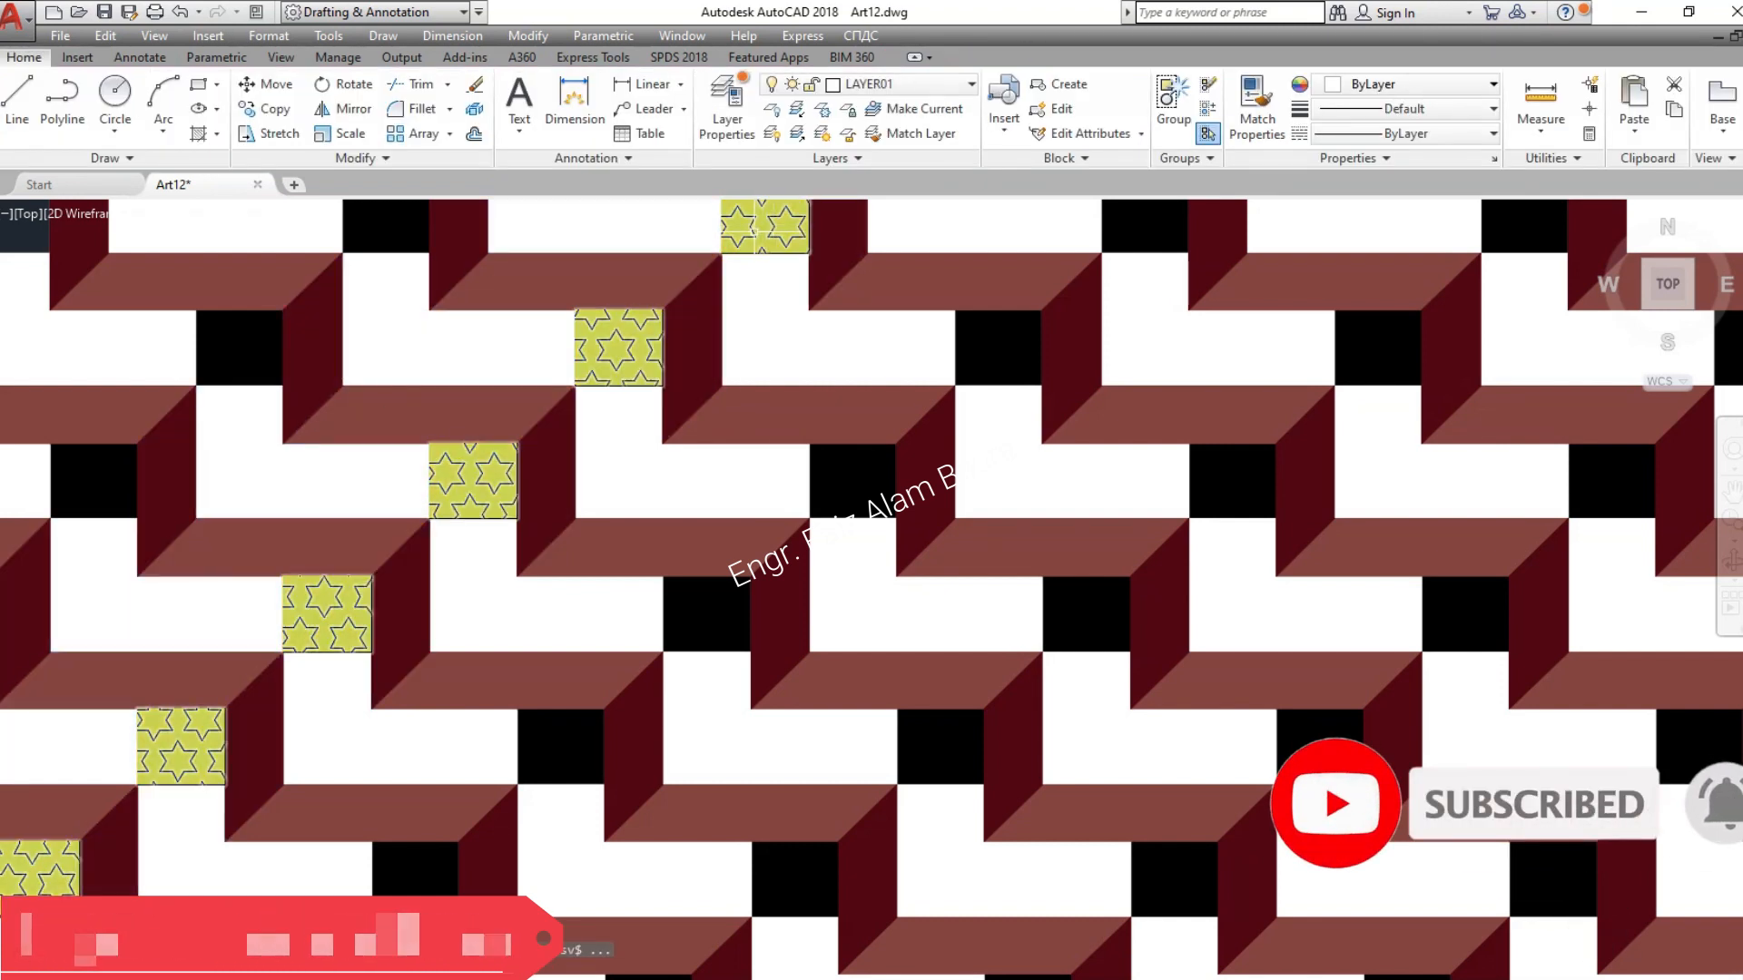
- Set the pattern scale of the STARS hatch in the squares to 5
click(758, 230)
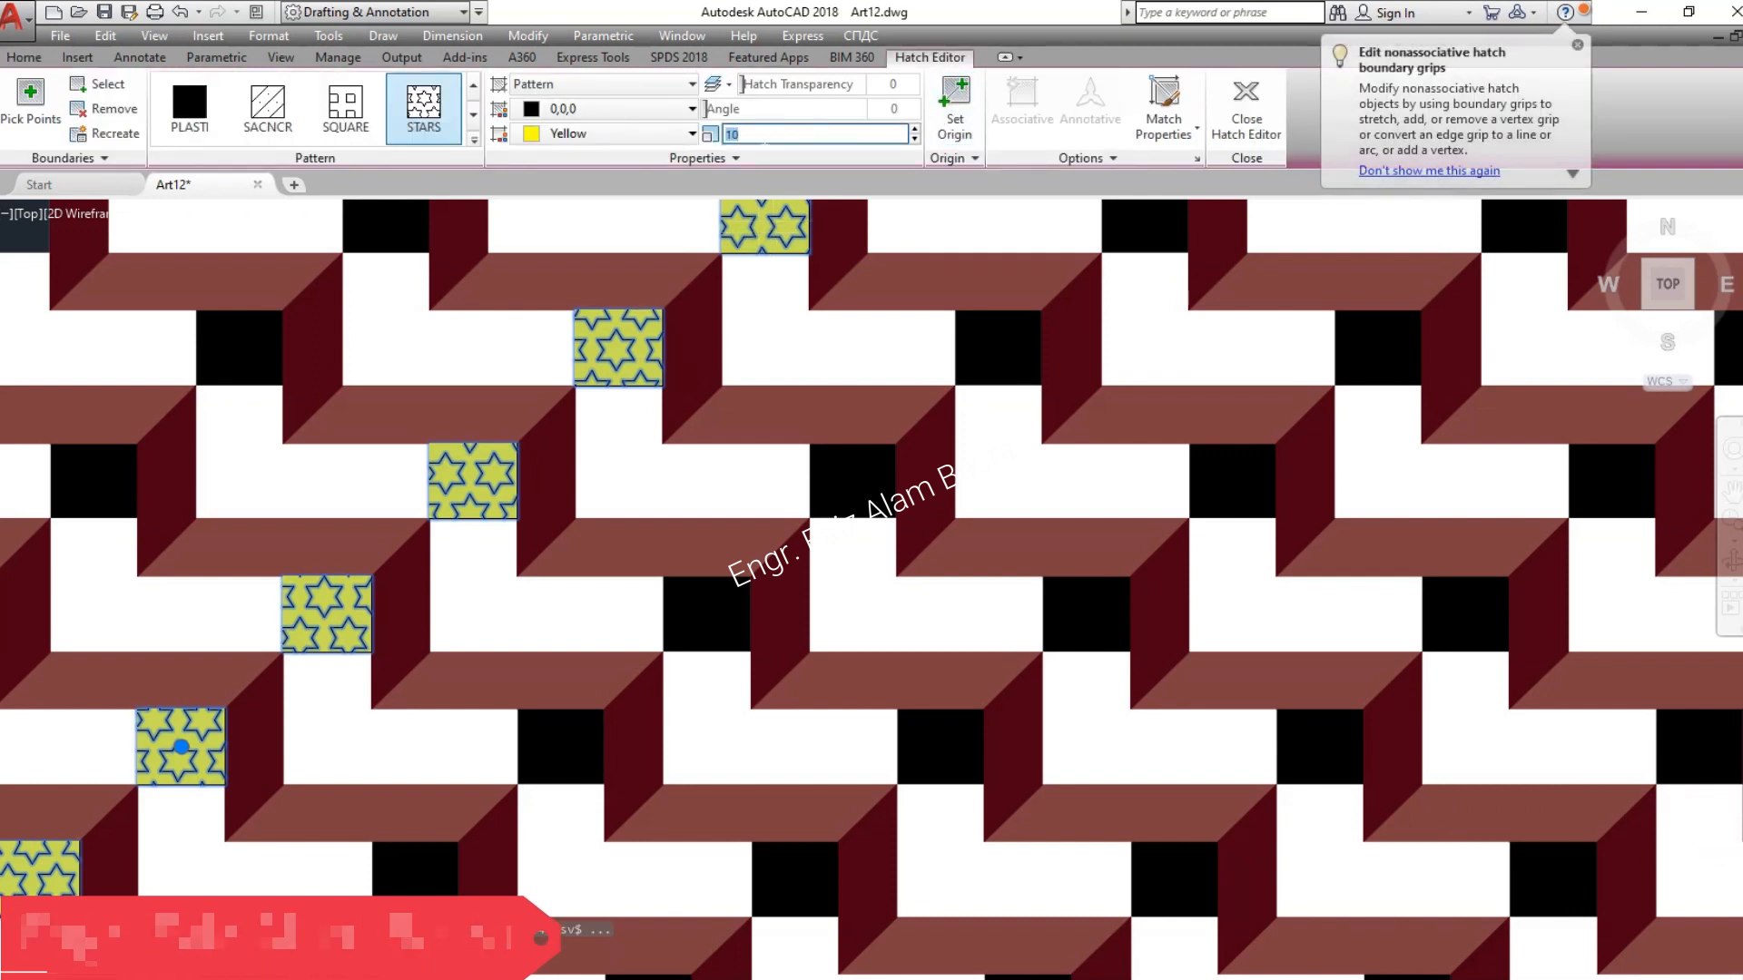
text(5)
key(Return)
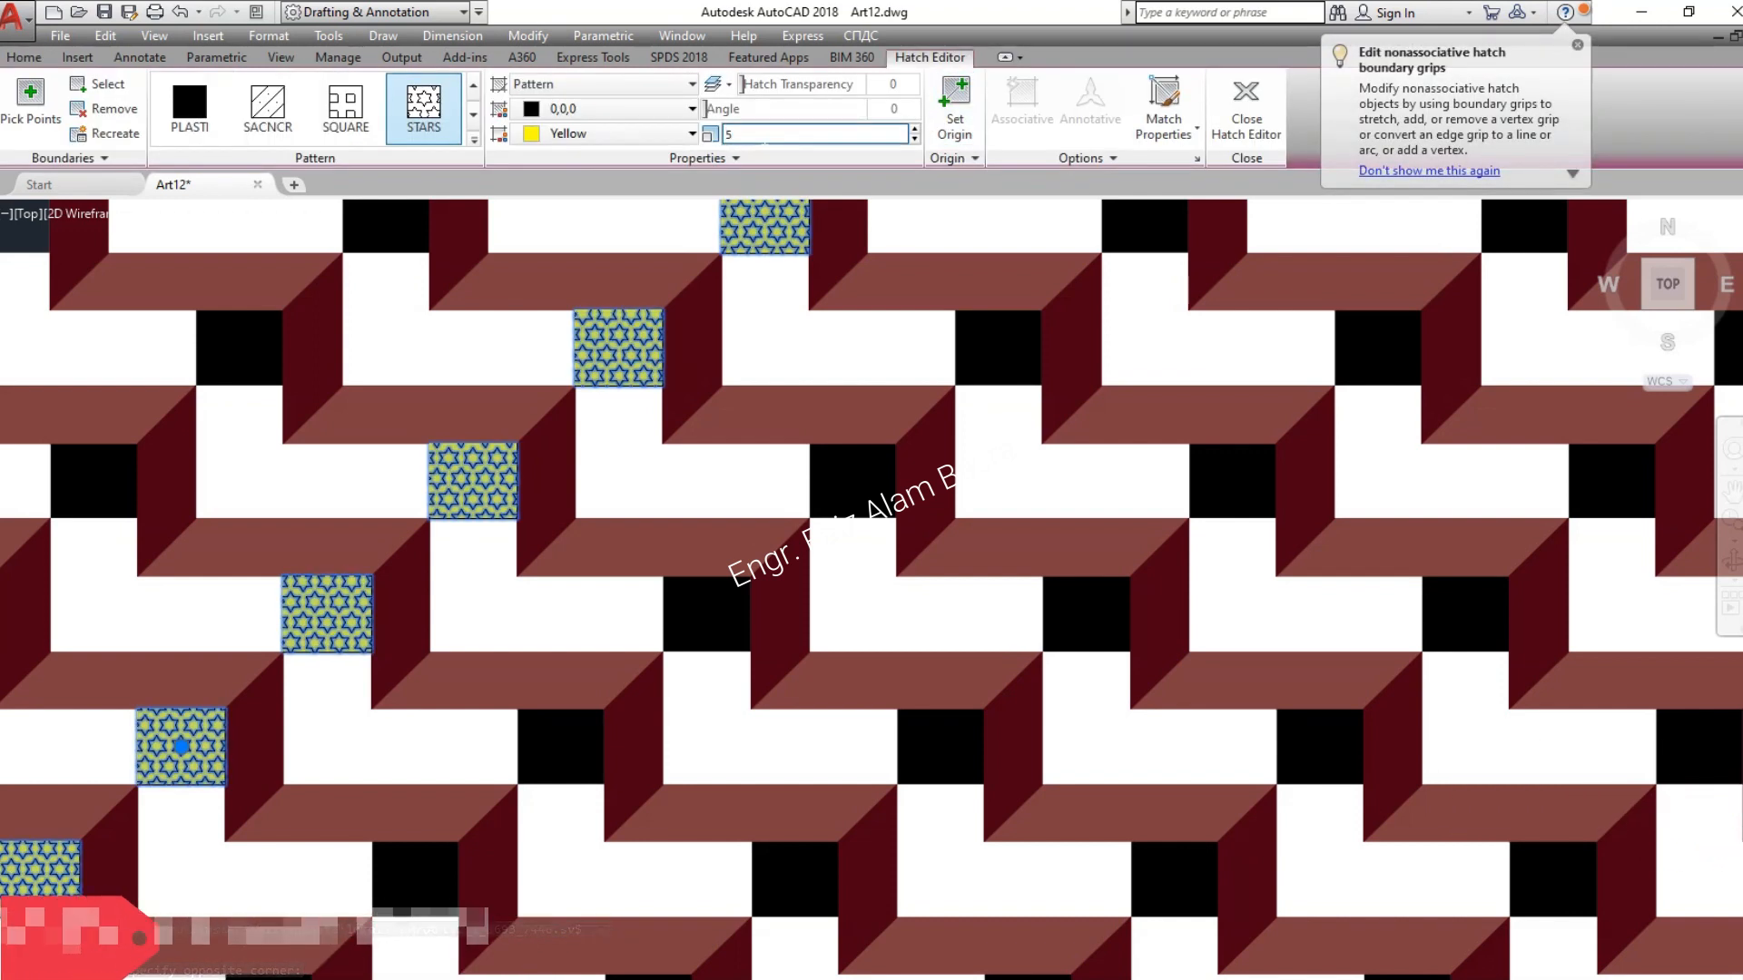
key(Escape)
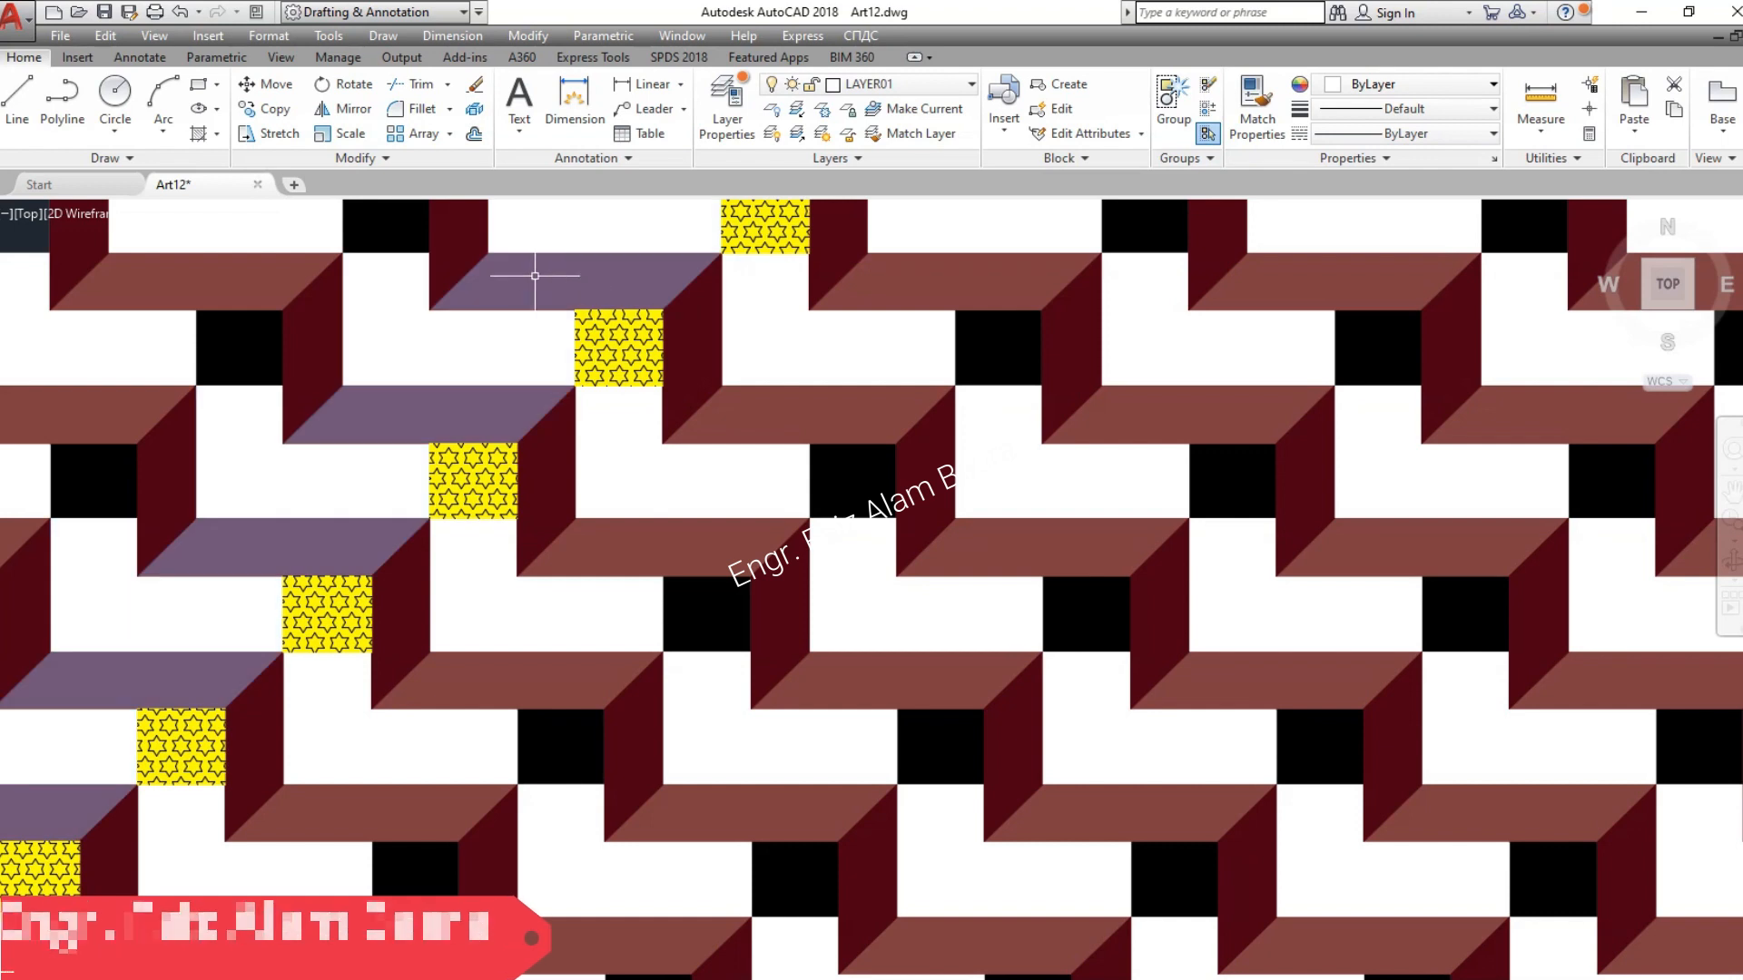
- Set the STARS hatch's pattern colour to Yellow and its background colour to Blue, and finish editing the hatch
click(642, 340)
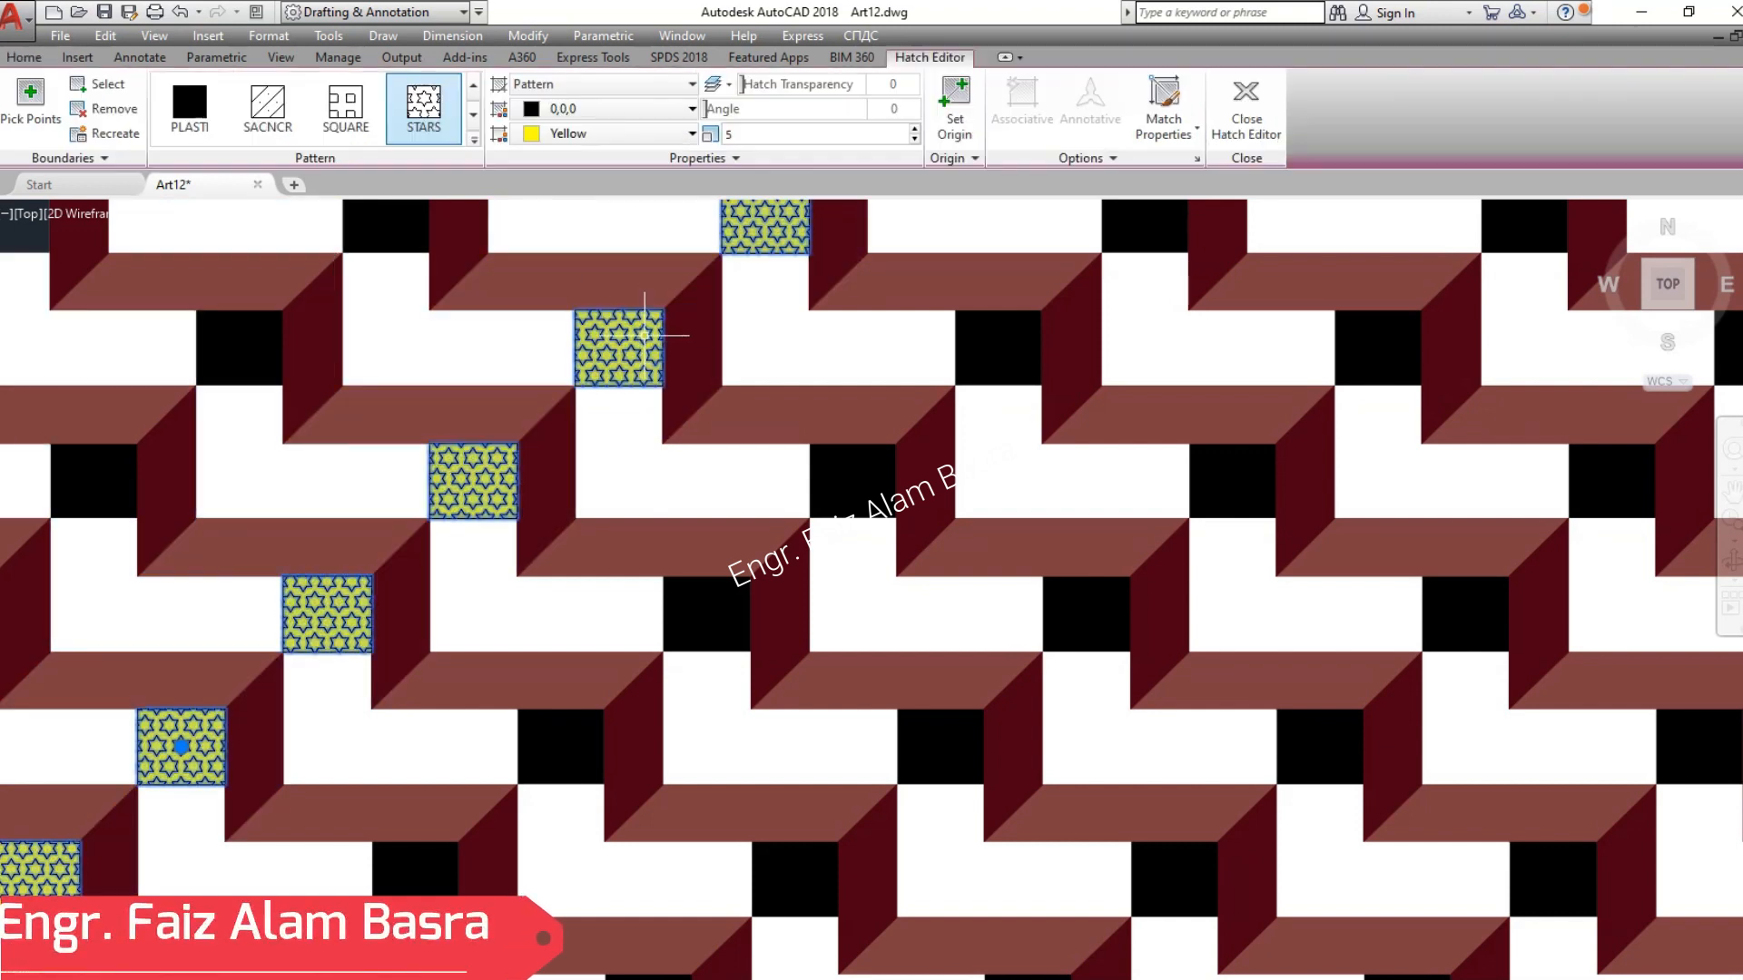
click(690, 110)
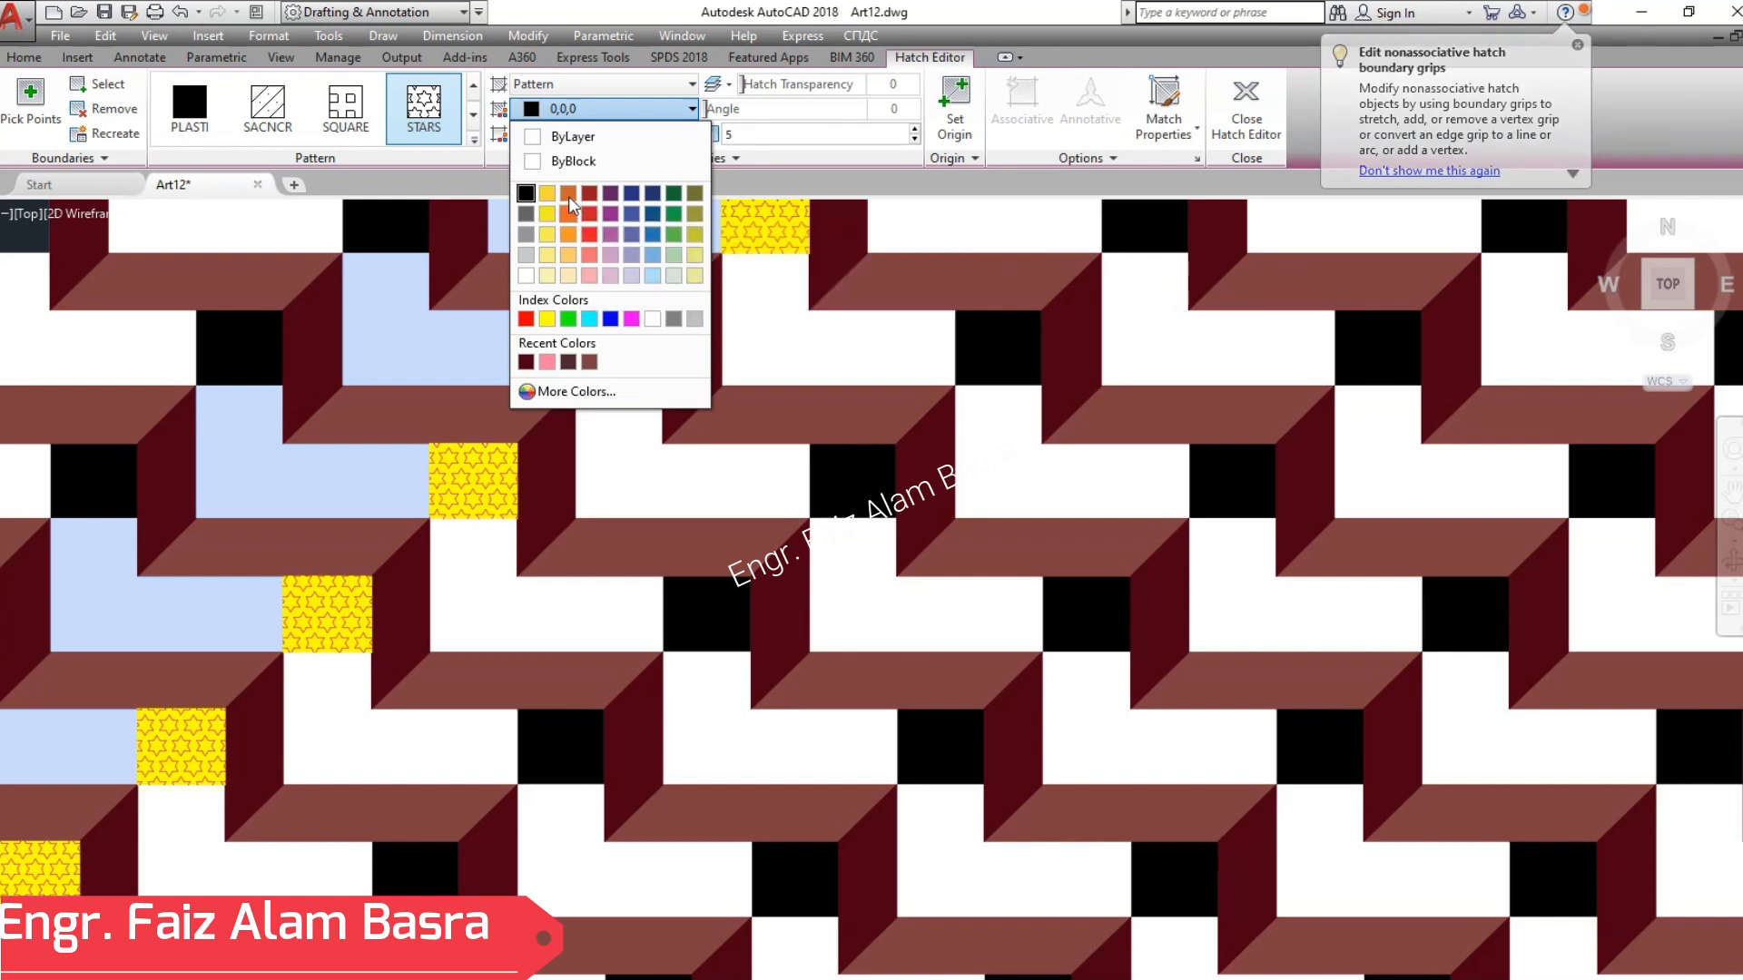
click(546, 319)
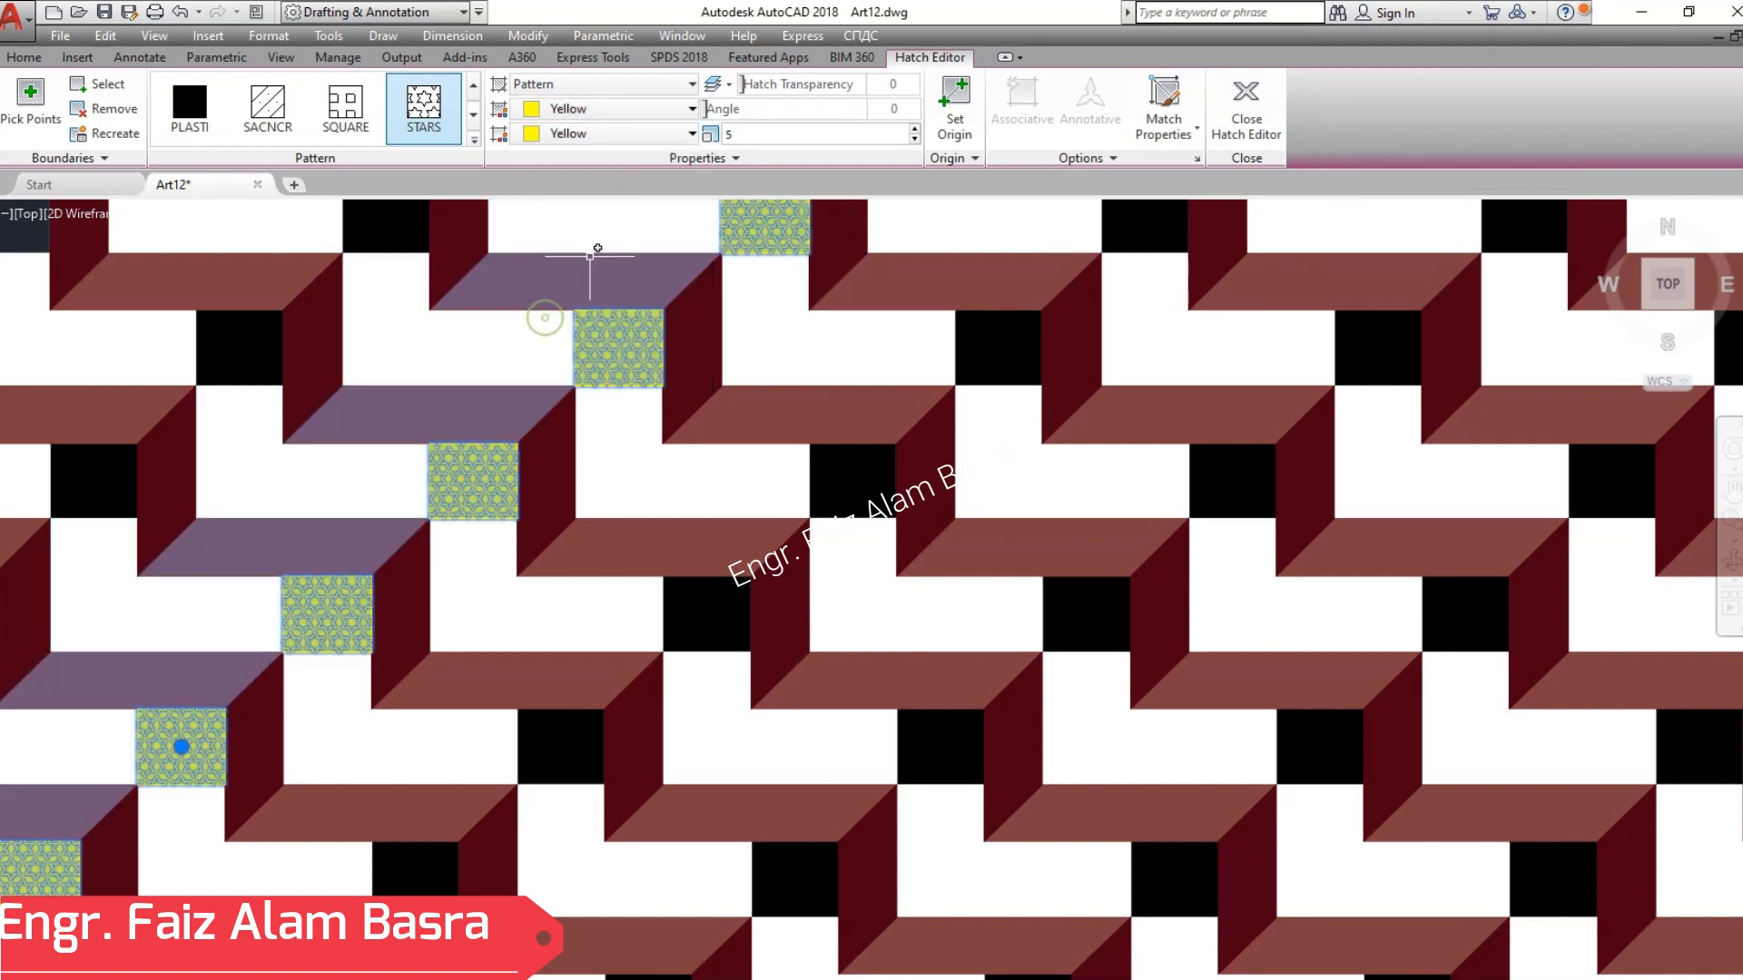
click(692, 133)
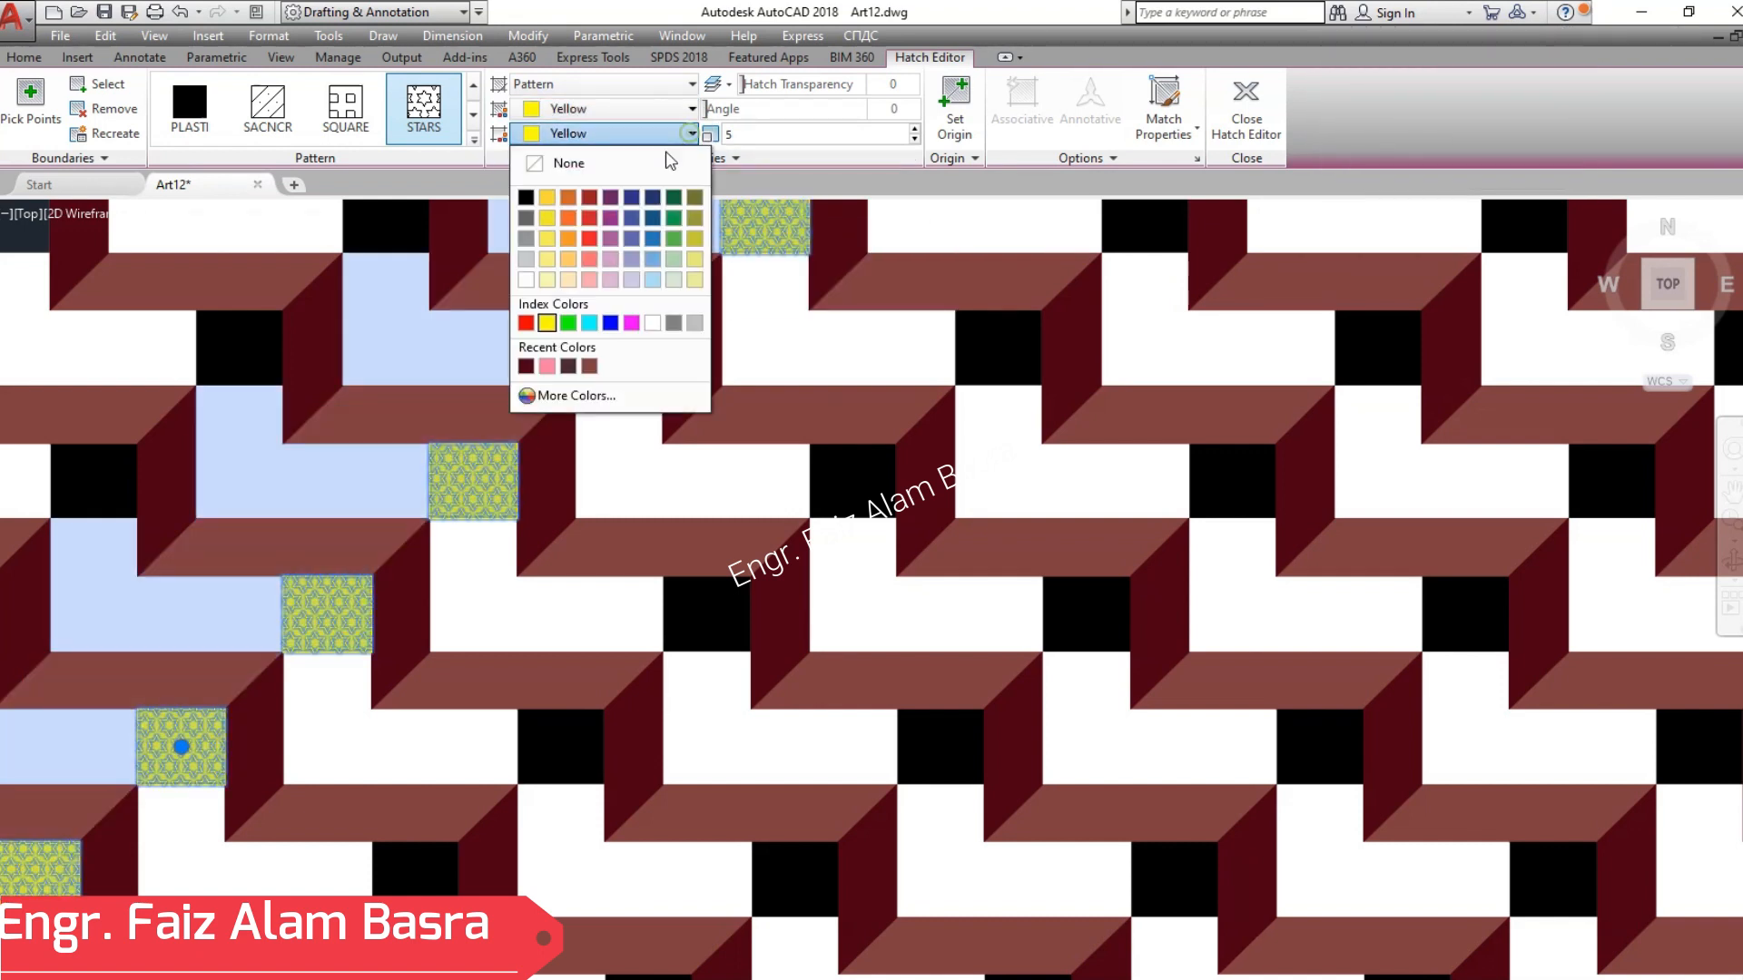
click(612, 324)
click(1258, 102)
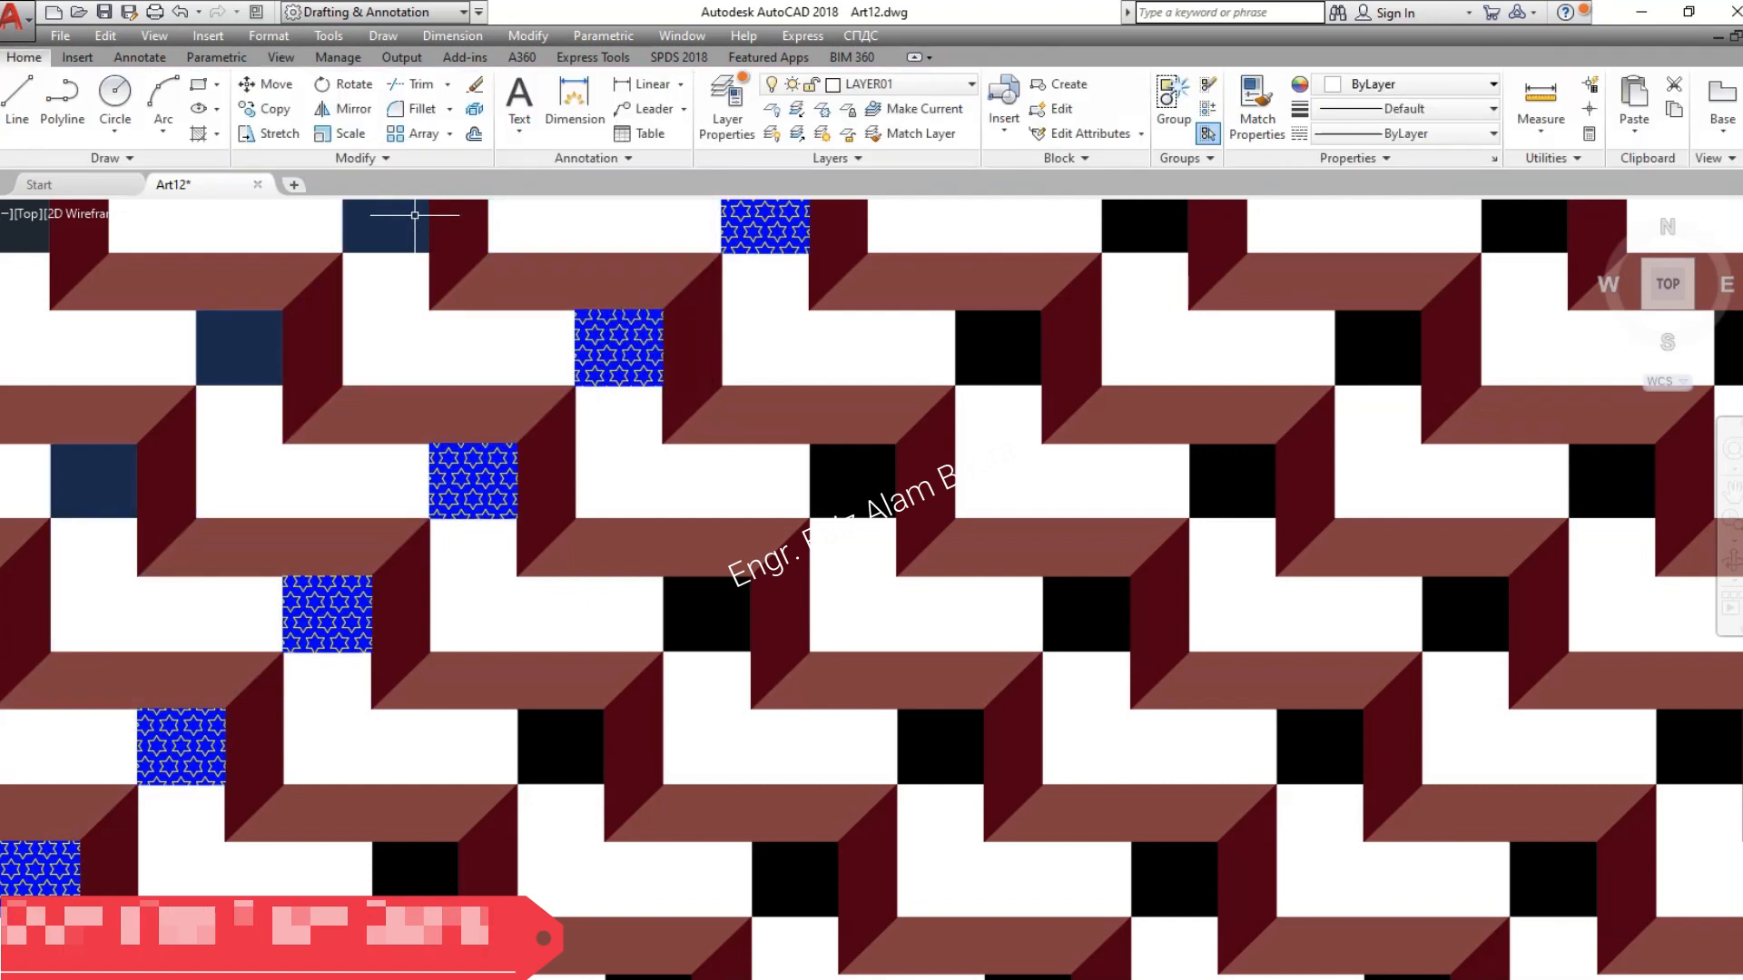
- Match the properties of the blue star-filled squares onto the remaining rows of black squares in the pattern
click(1257, 102)
click(629, 347)
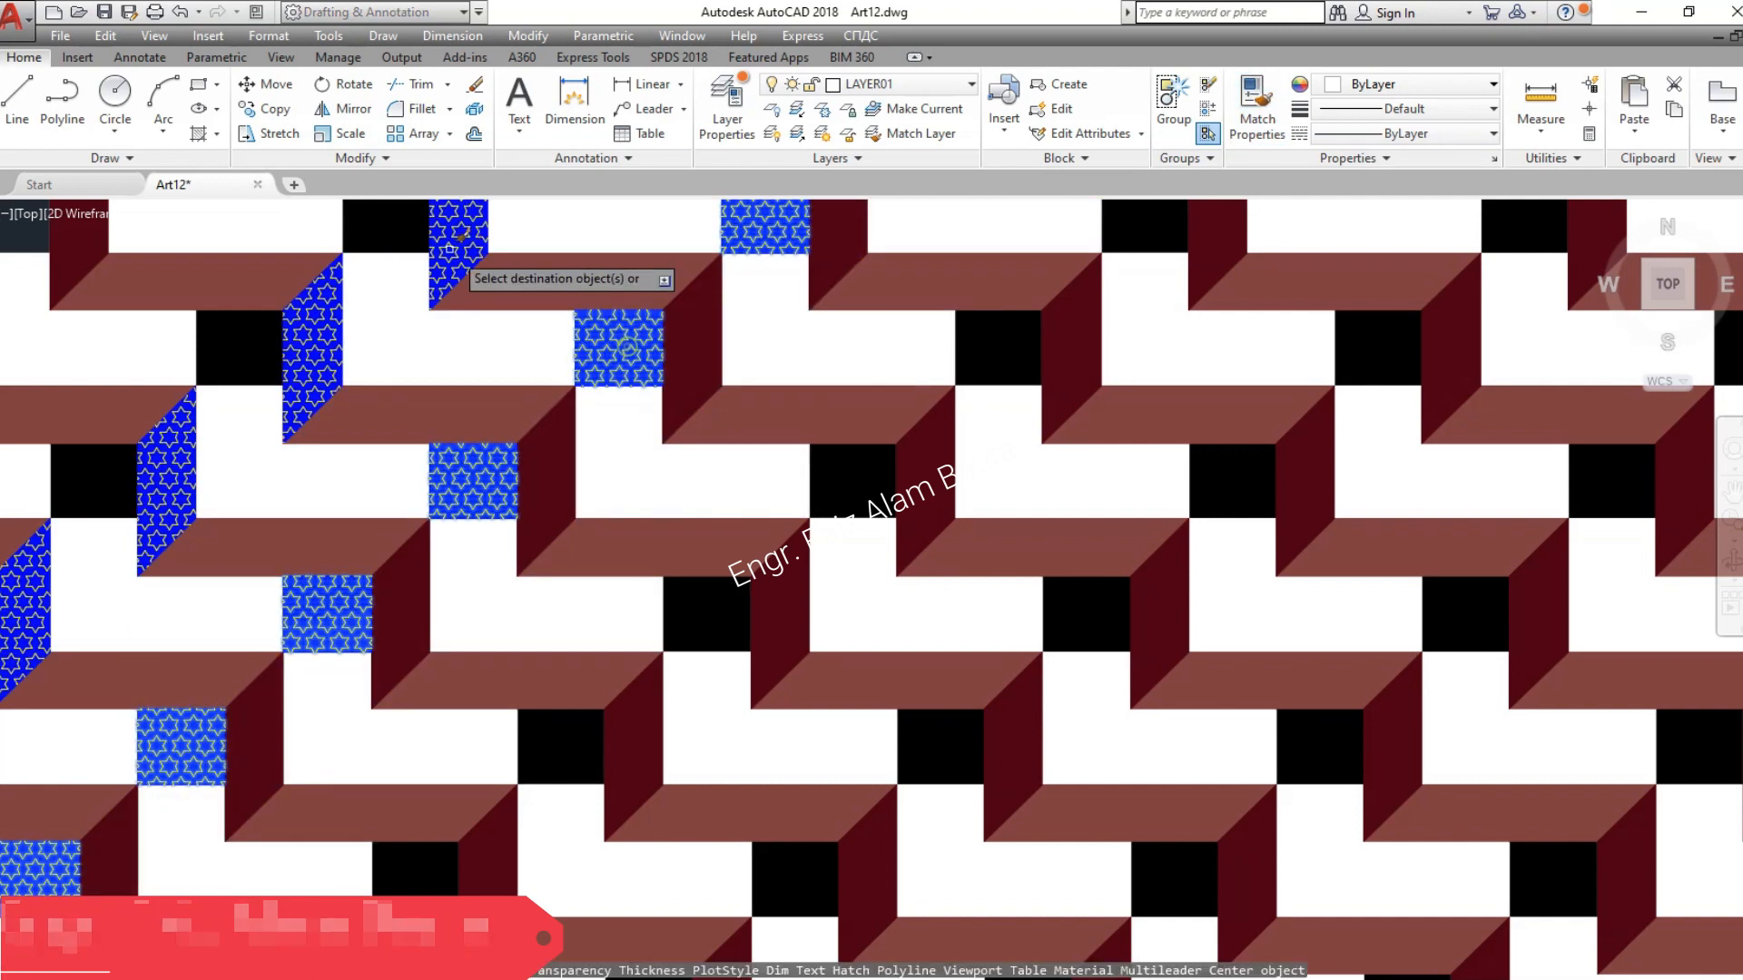
click(381, 234)
click(866, 497)
click(1086, 618)
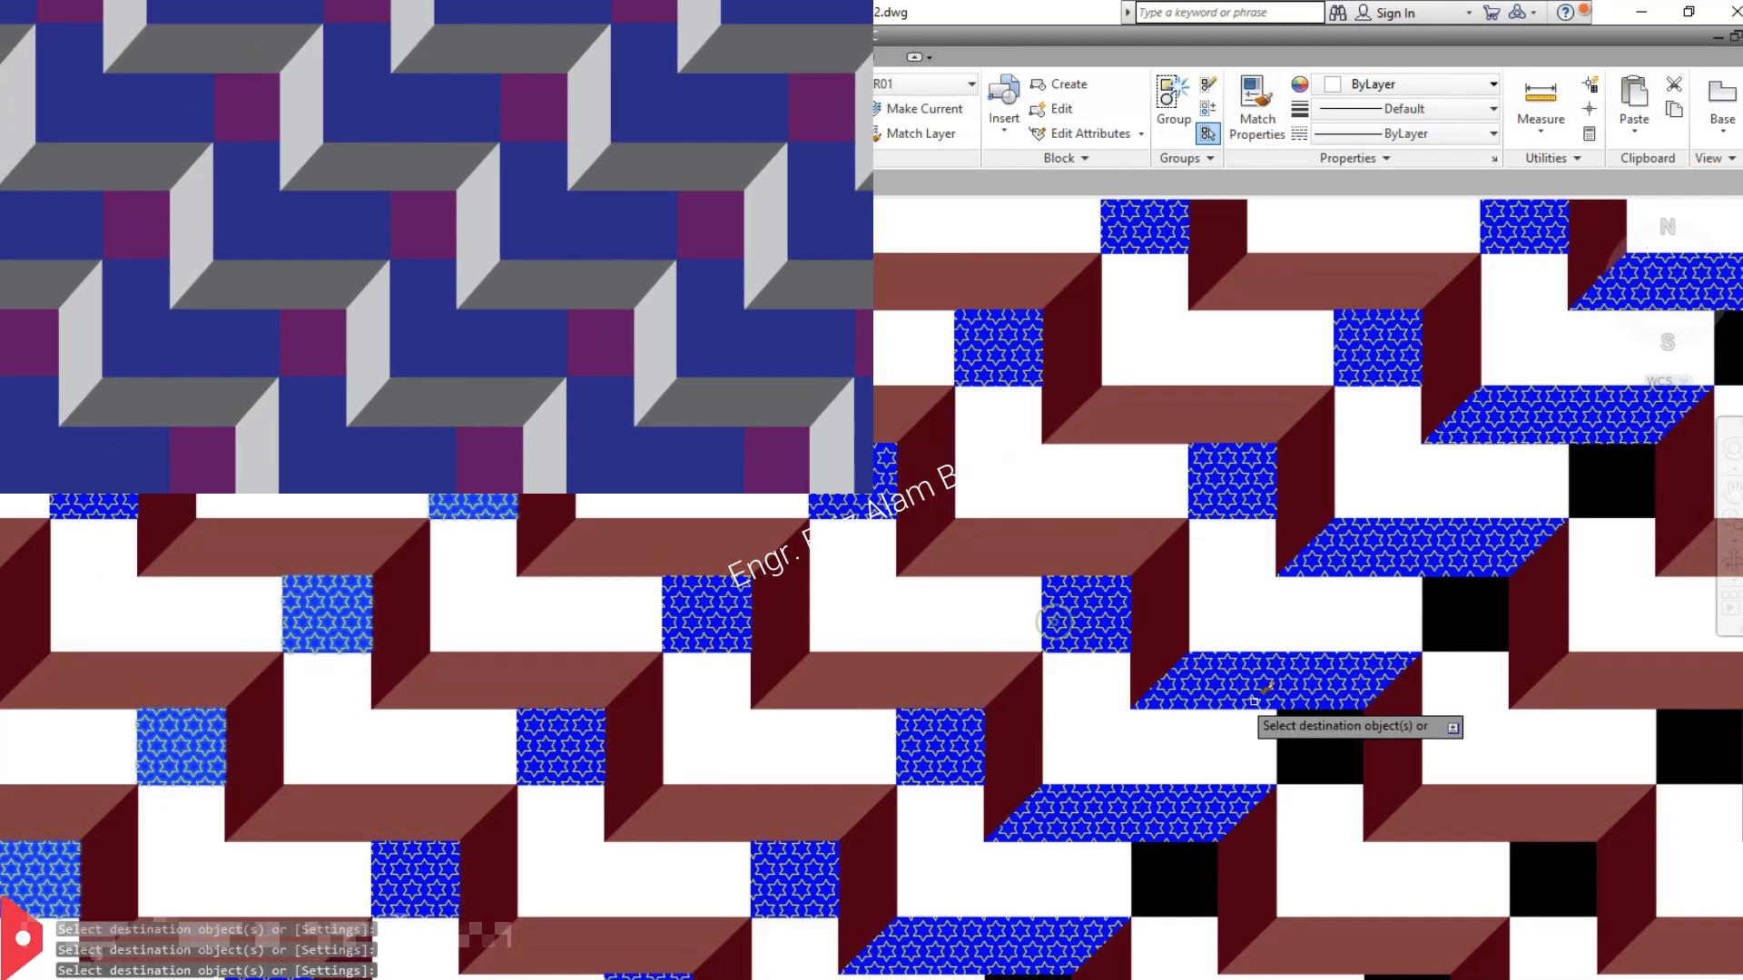
click(1340, 750)
click(1531, 867)
scroll(368, 490, down, 2)
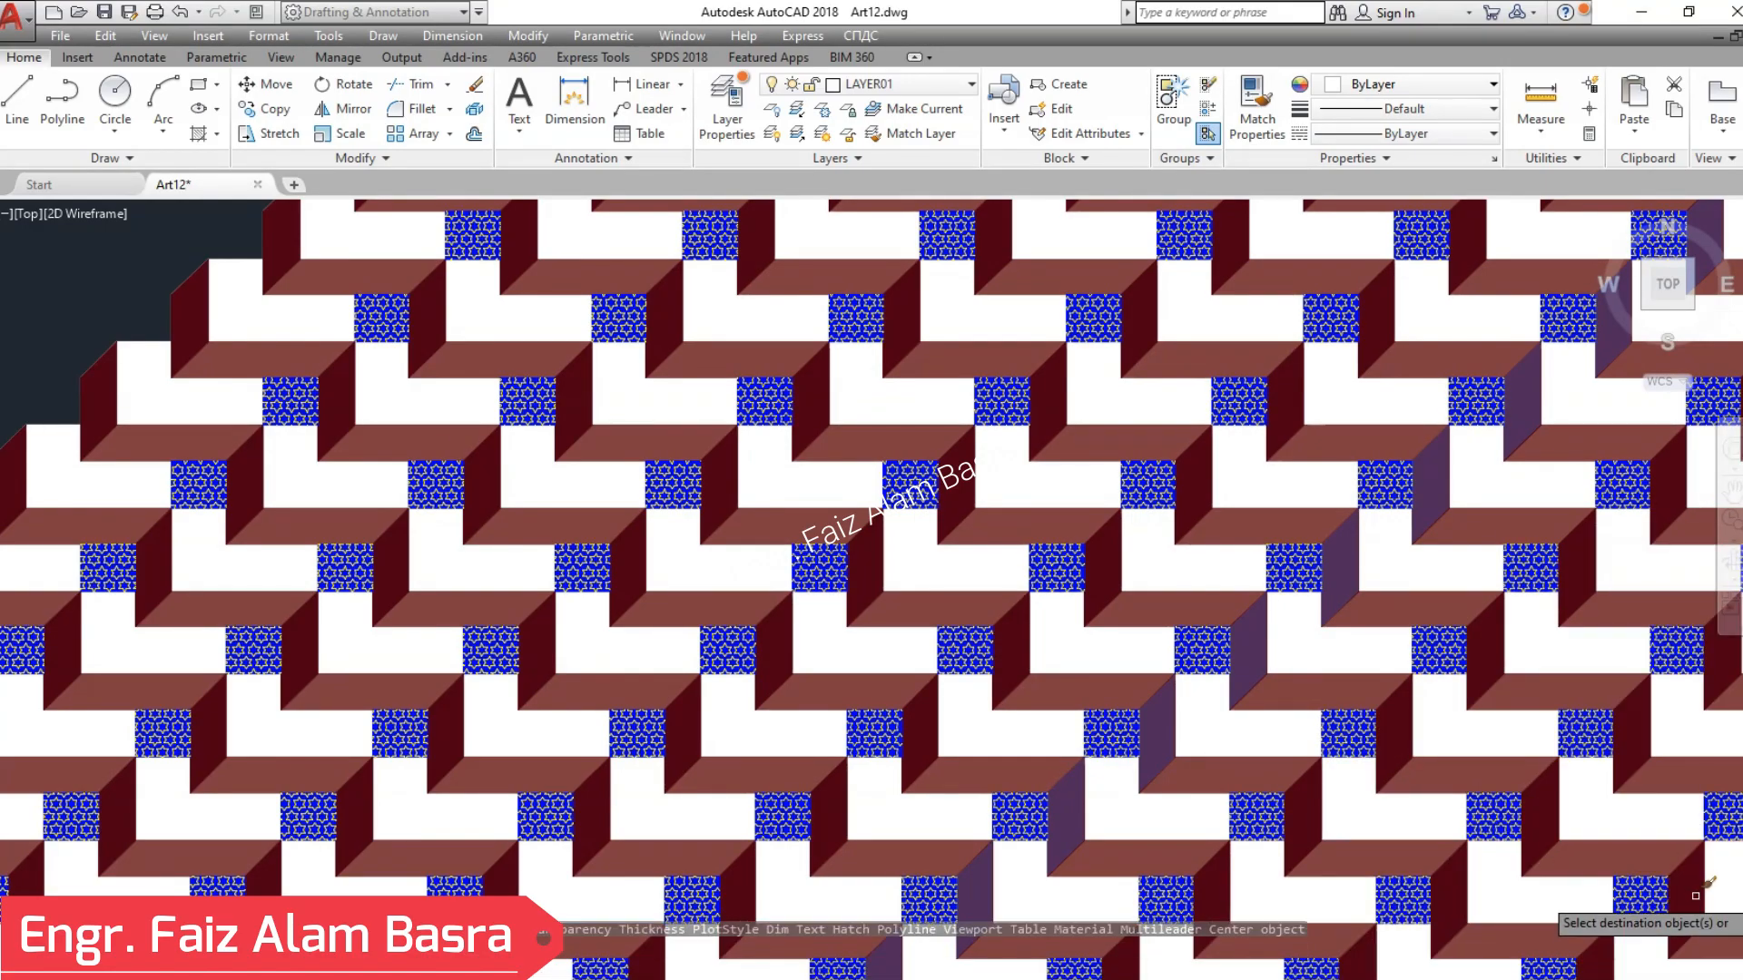
- Examine the recoloured pattern both up close and as a whole, out to its unfinished edges
scroll(1421, 858, up, 2)
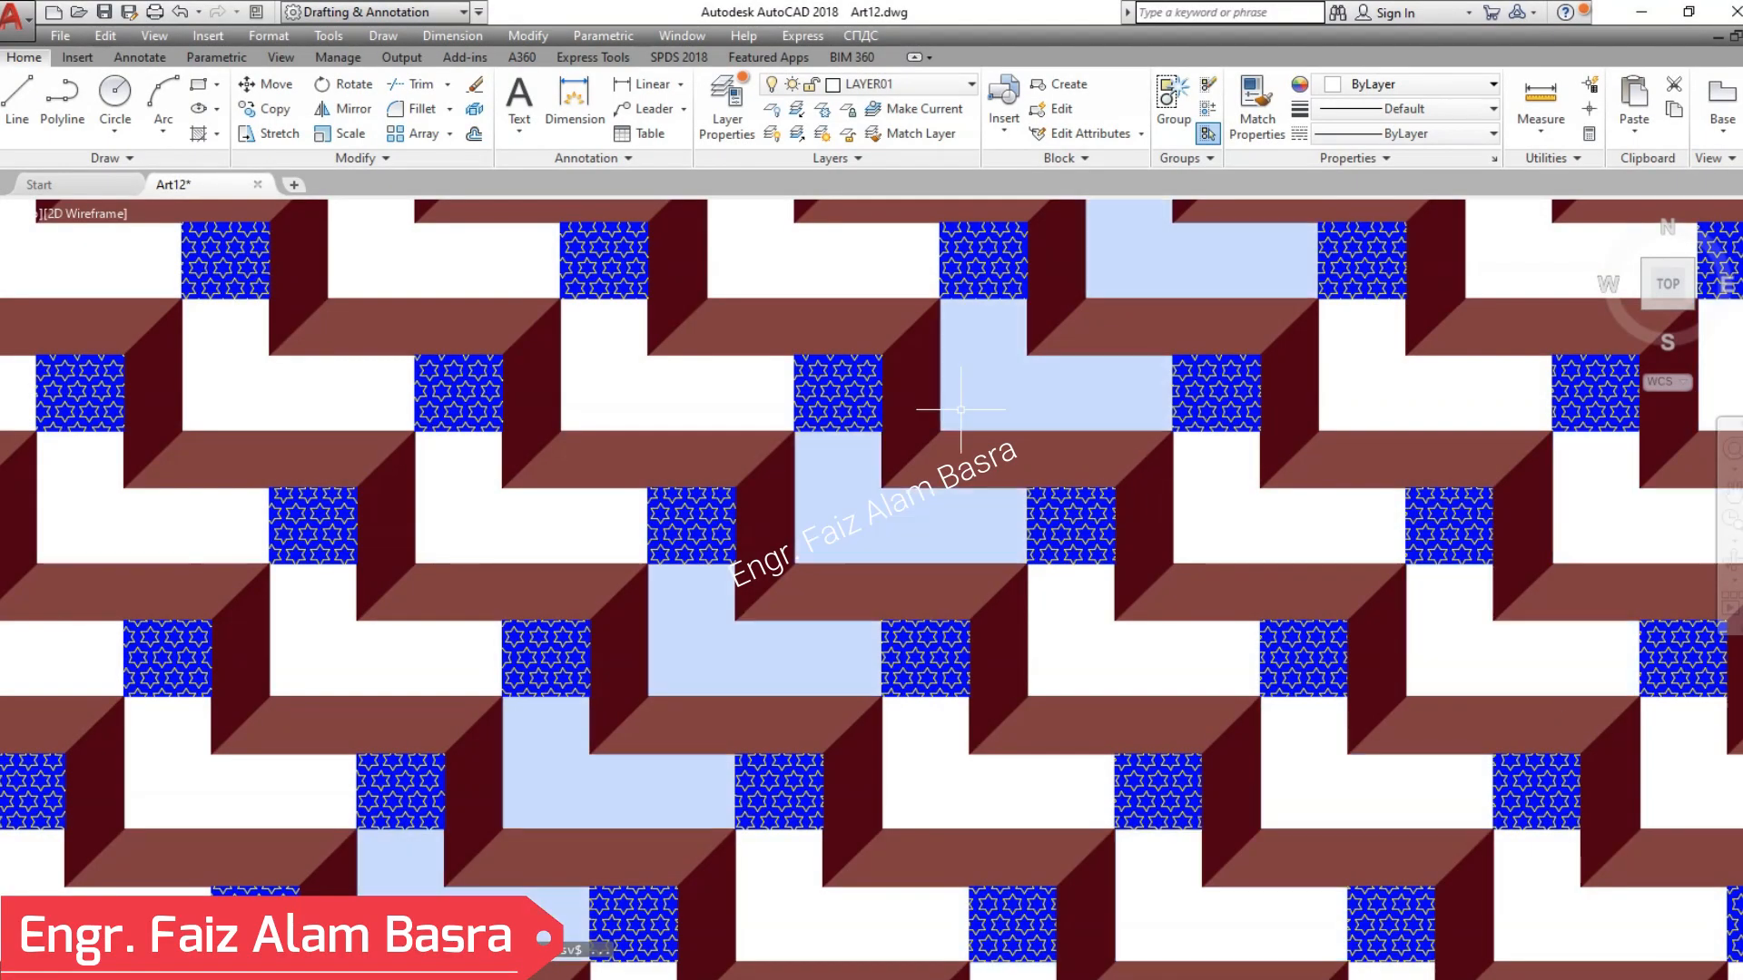
scroll(739, 388, down, 3)
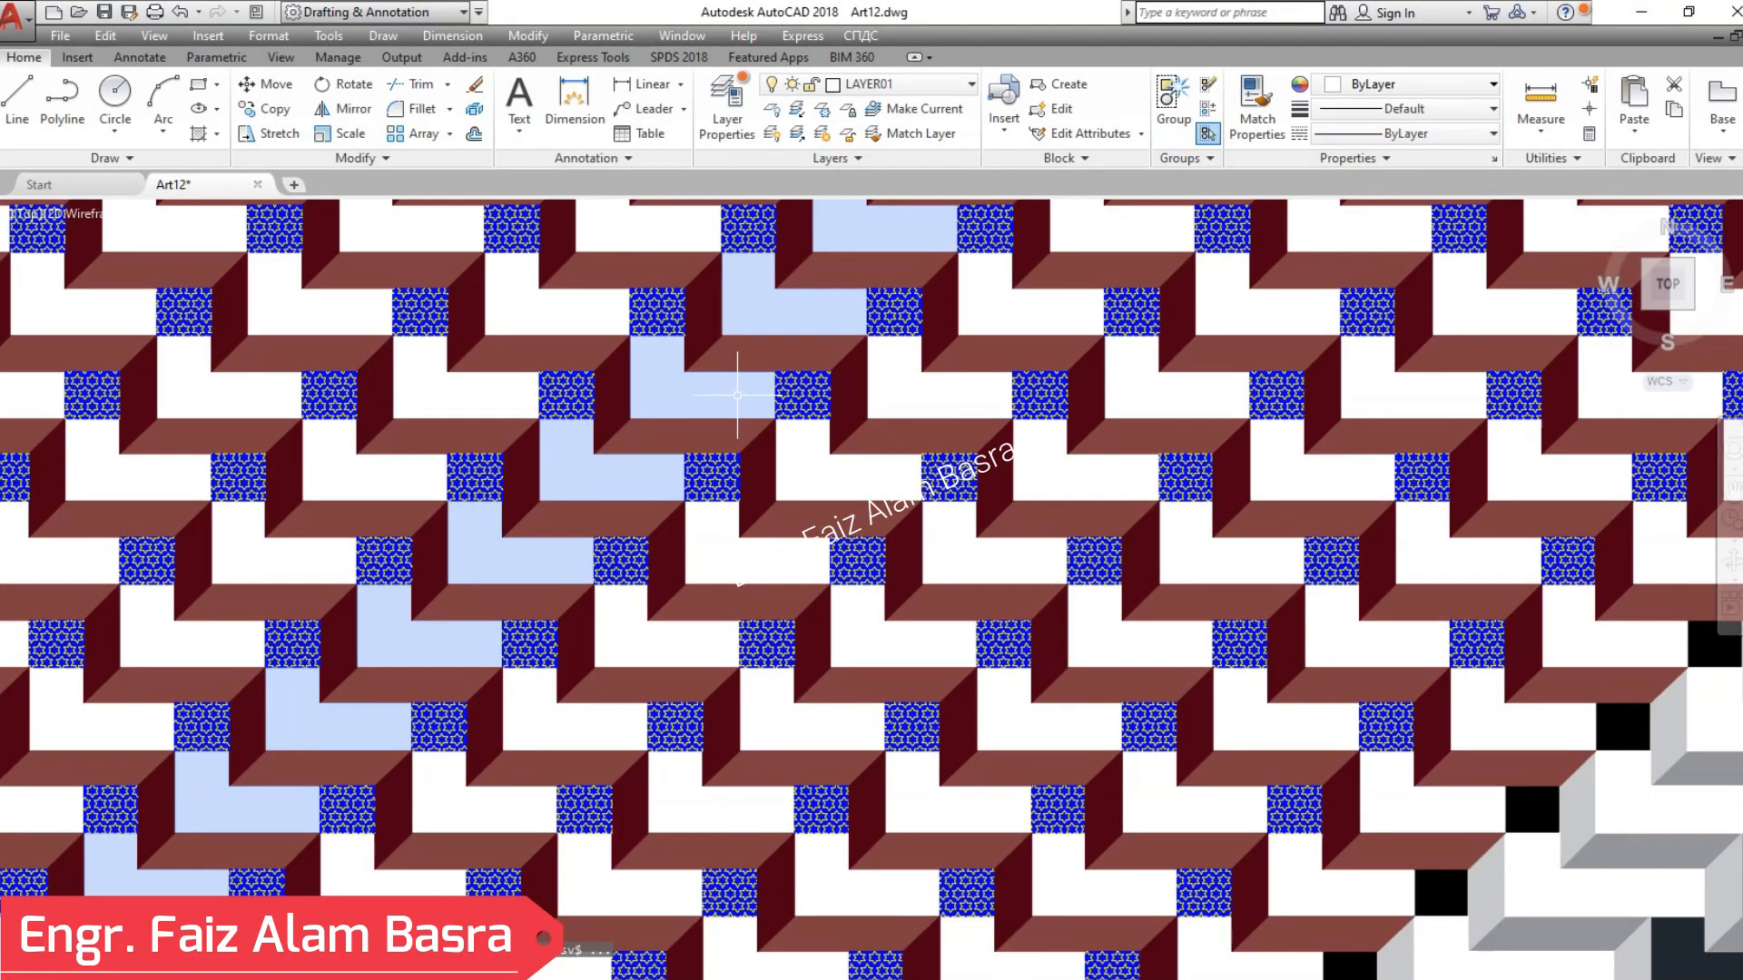
scroll(125, 263, up, 3)
scroll(201, 320, down, 3)
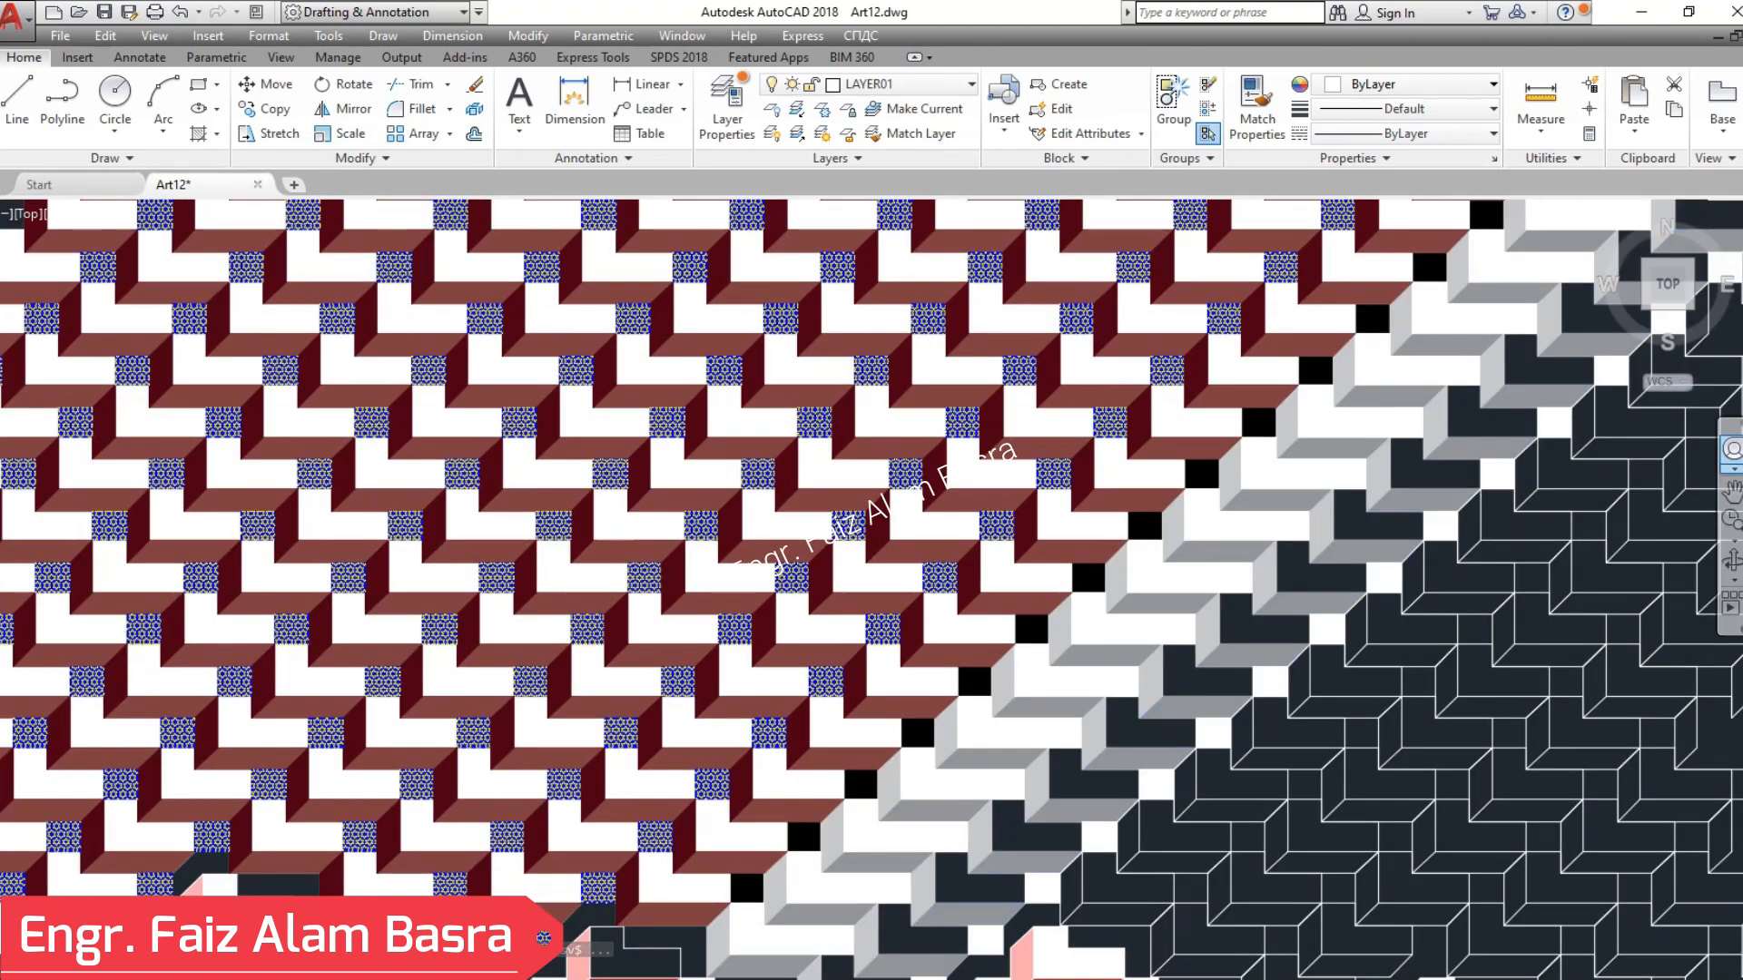
mouse_move(720, 501)
middle_down()
mouse_move(809, 582)
mouse_move(912, 636)
middle_up()
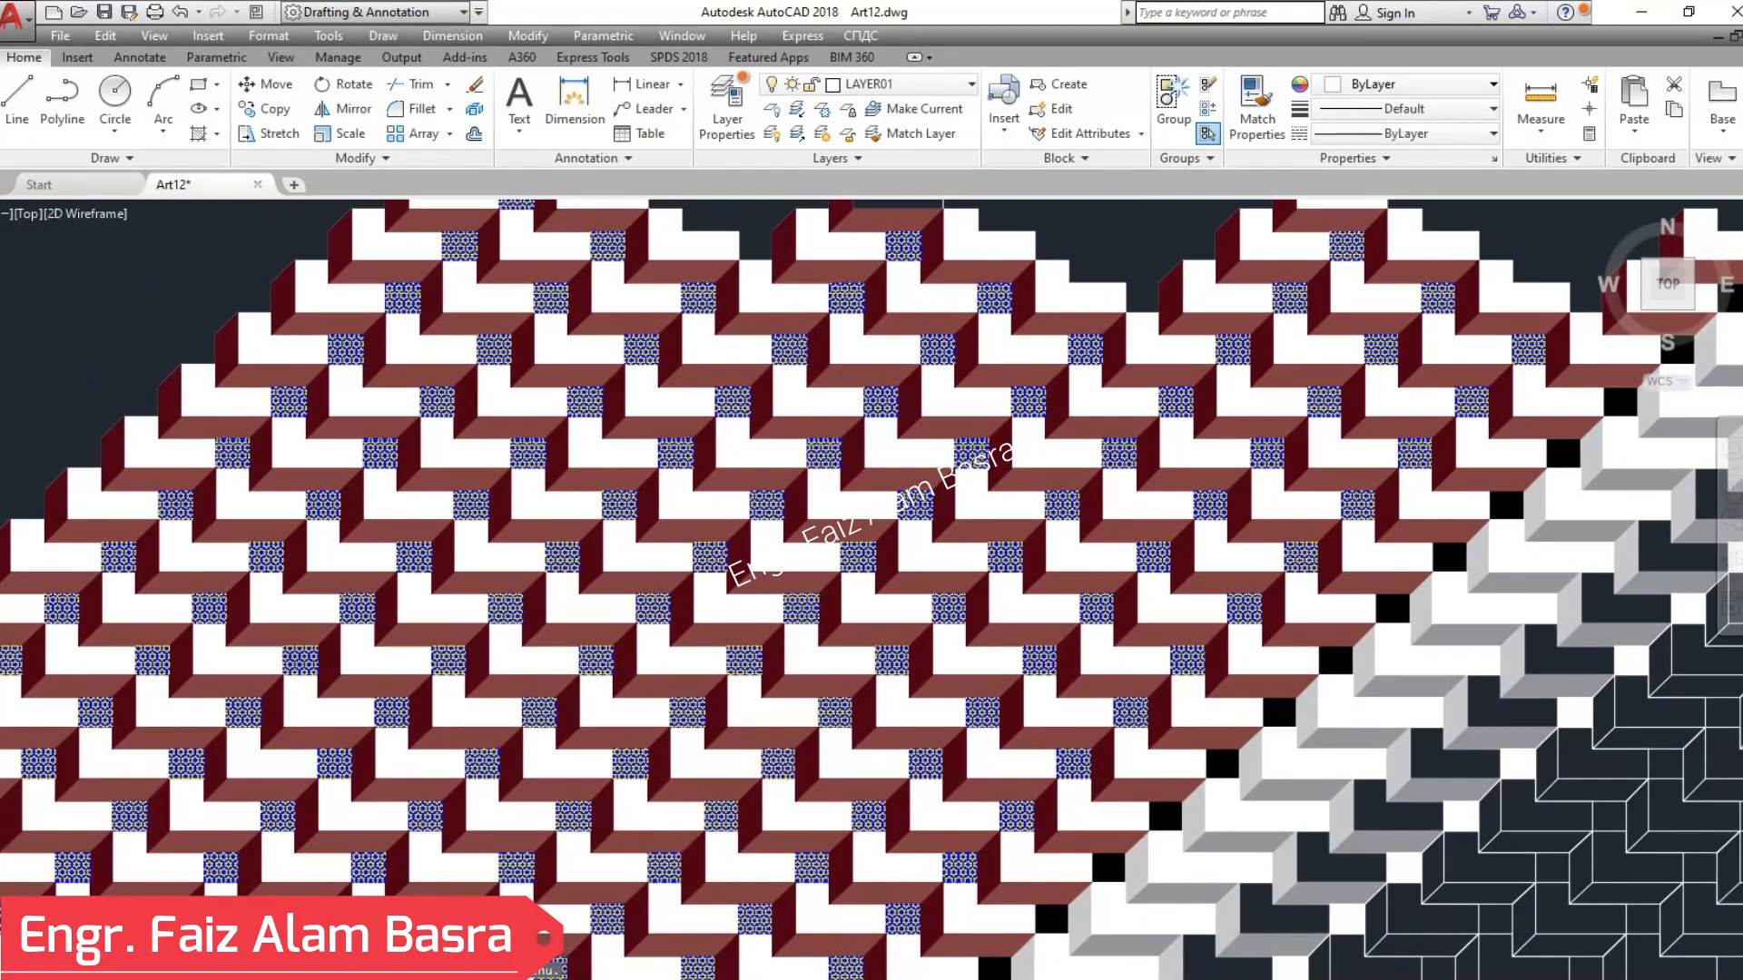
scroll(539, 683, up, 2)
scroll(401, 688, down, 2)
scroll(416, 689, up, 4)
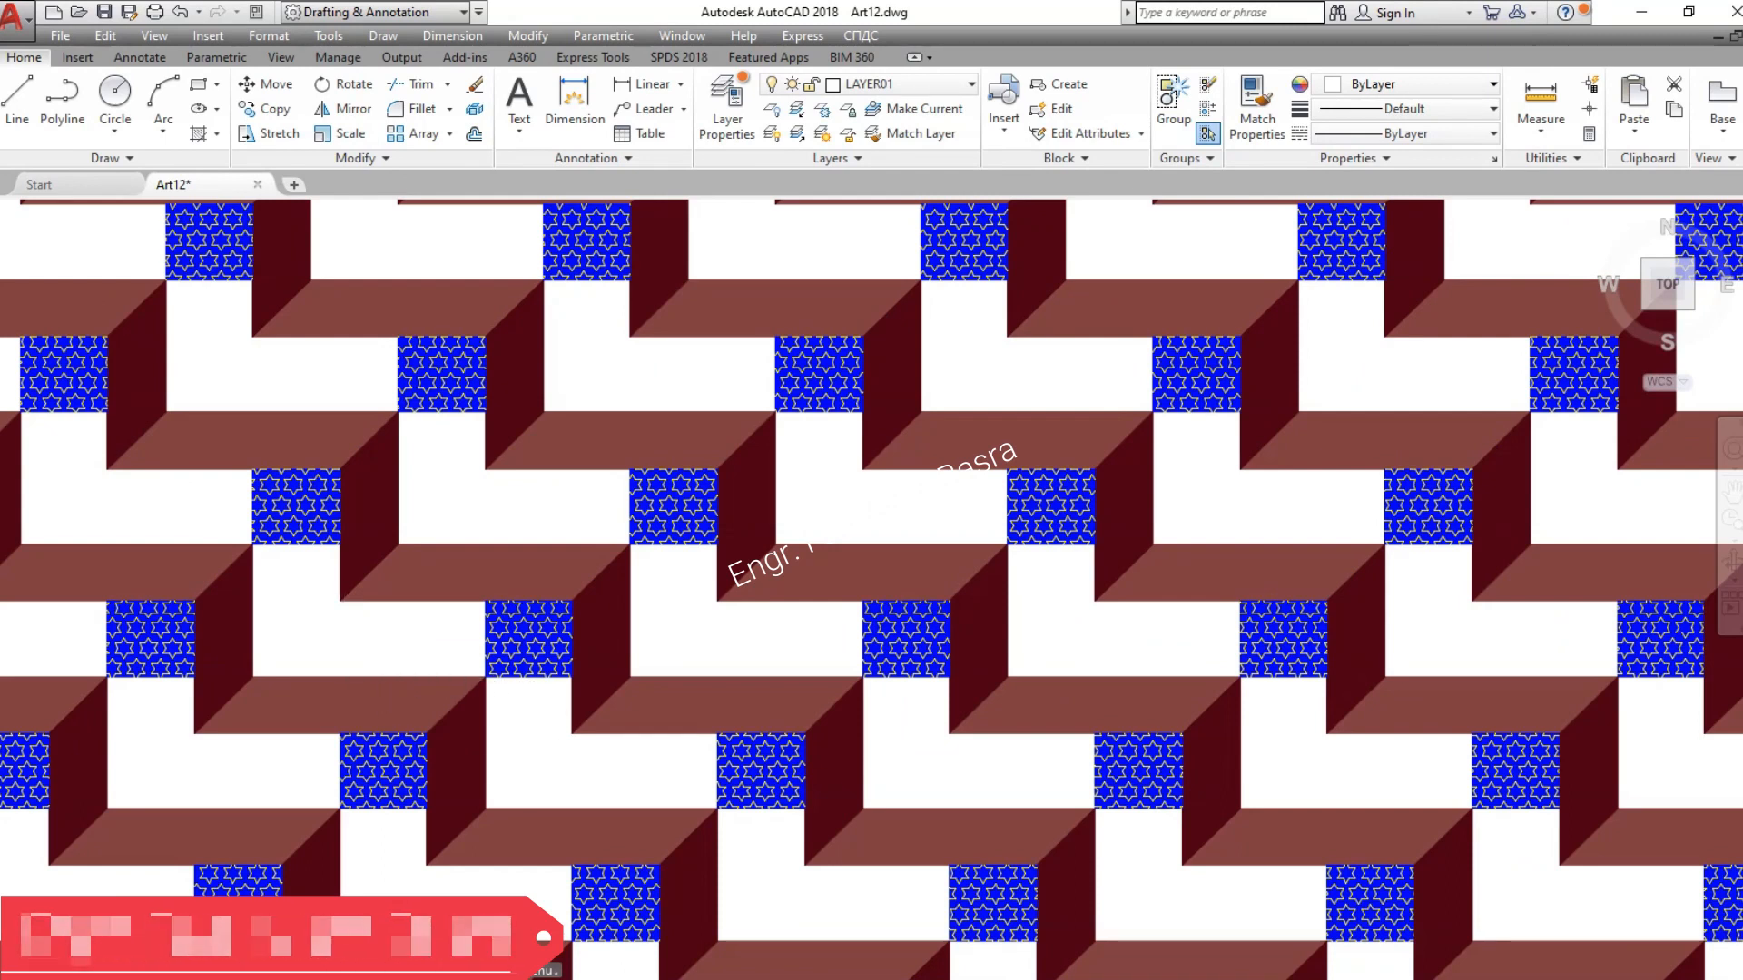
- Copy the blue-starred upper pattern about 54 feet horizontally to the left, into the empty area beside it
scroll(354, 590, down, 10)
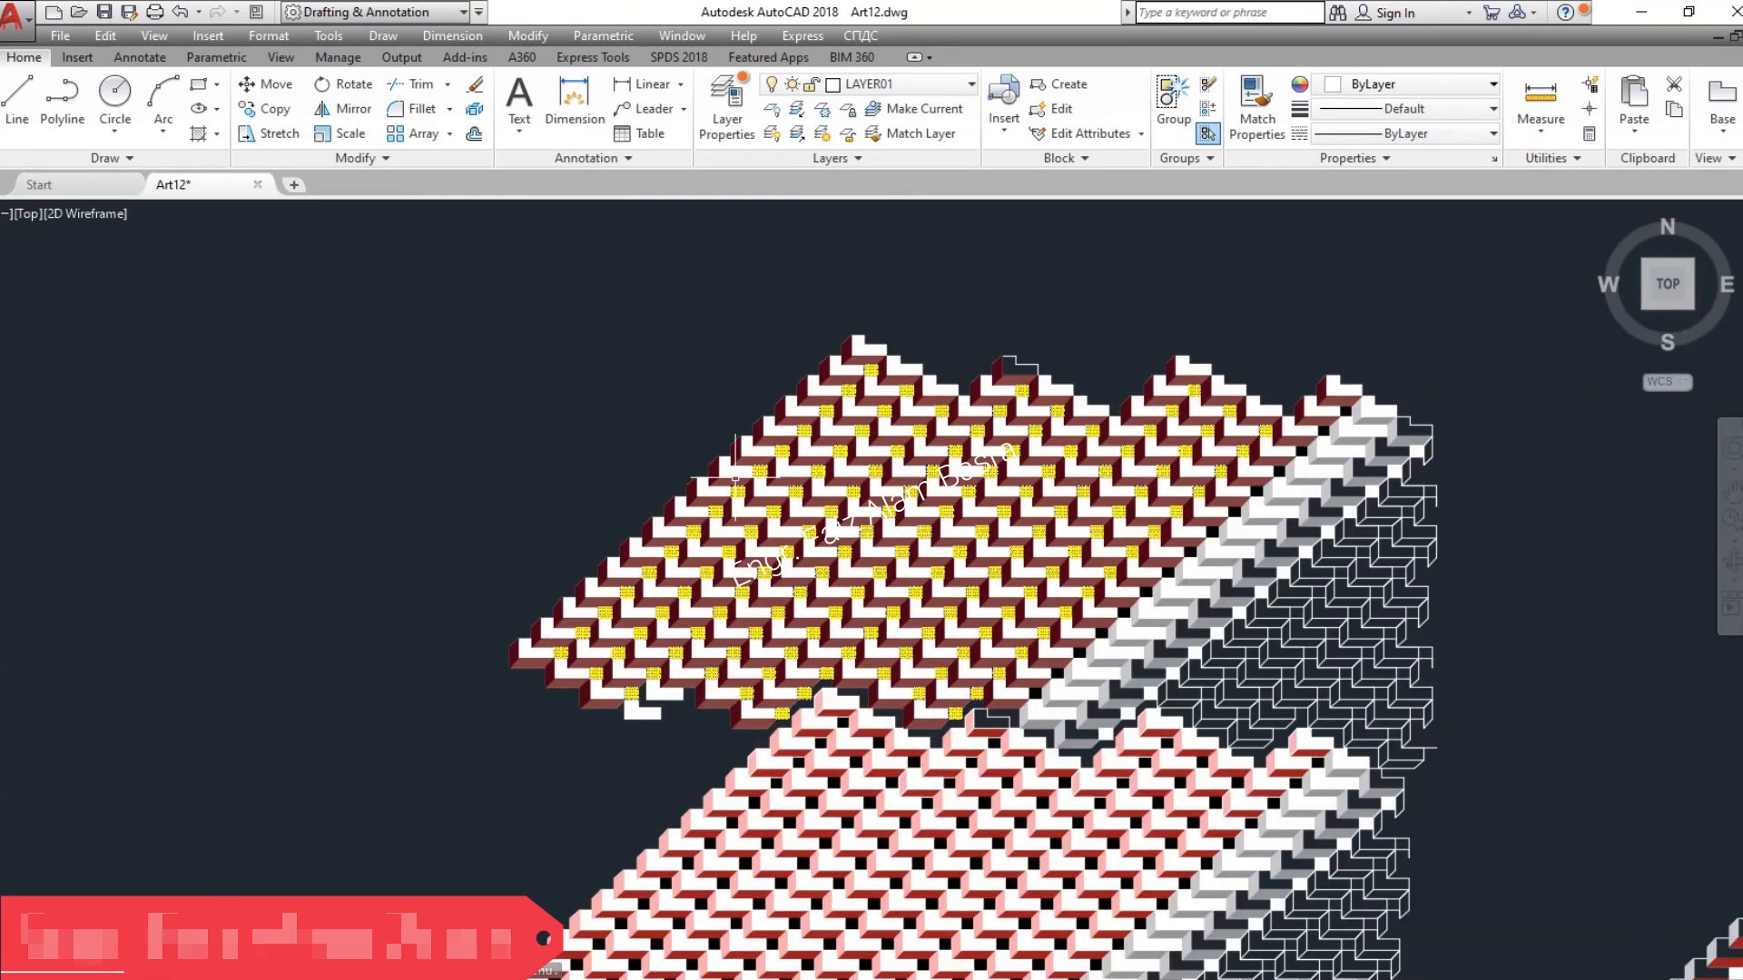
click(277, 107)
click(436, 270)
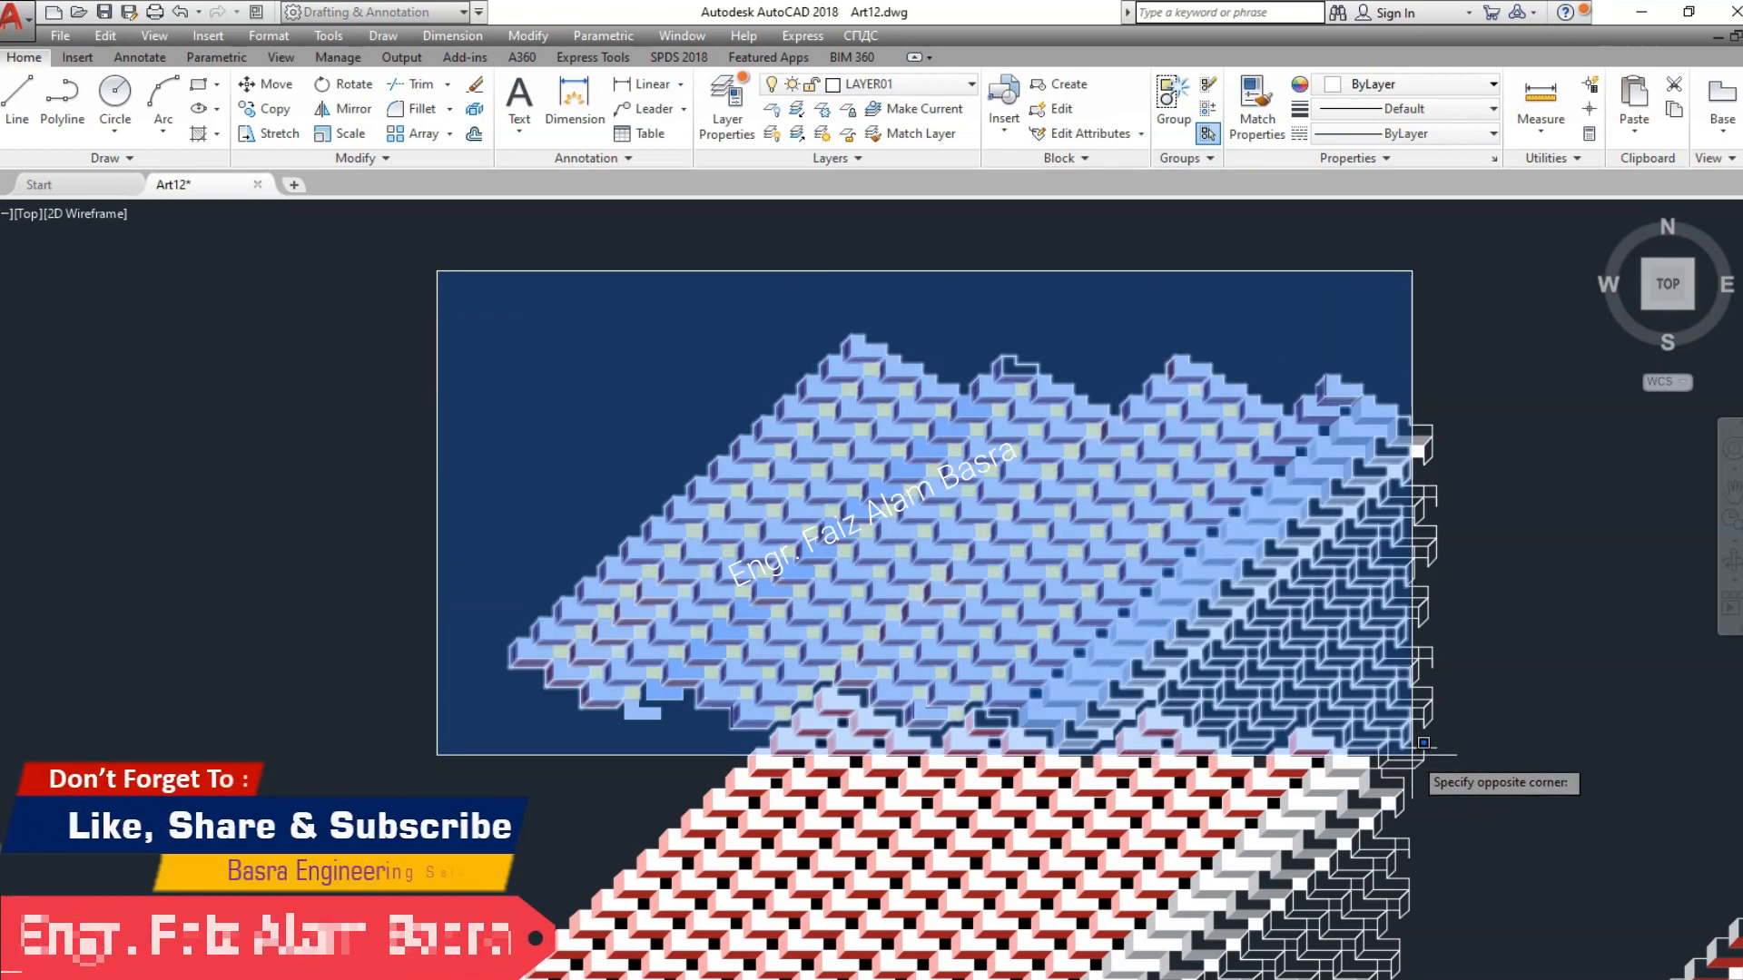
click(1424, 743)
click(1389, 328)
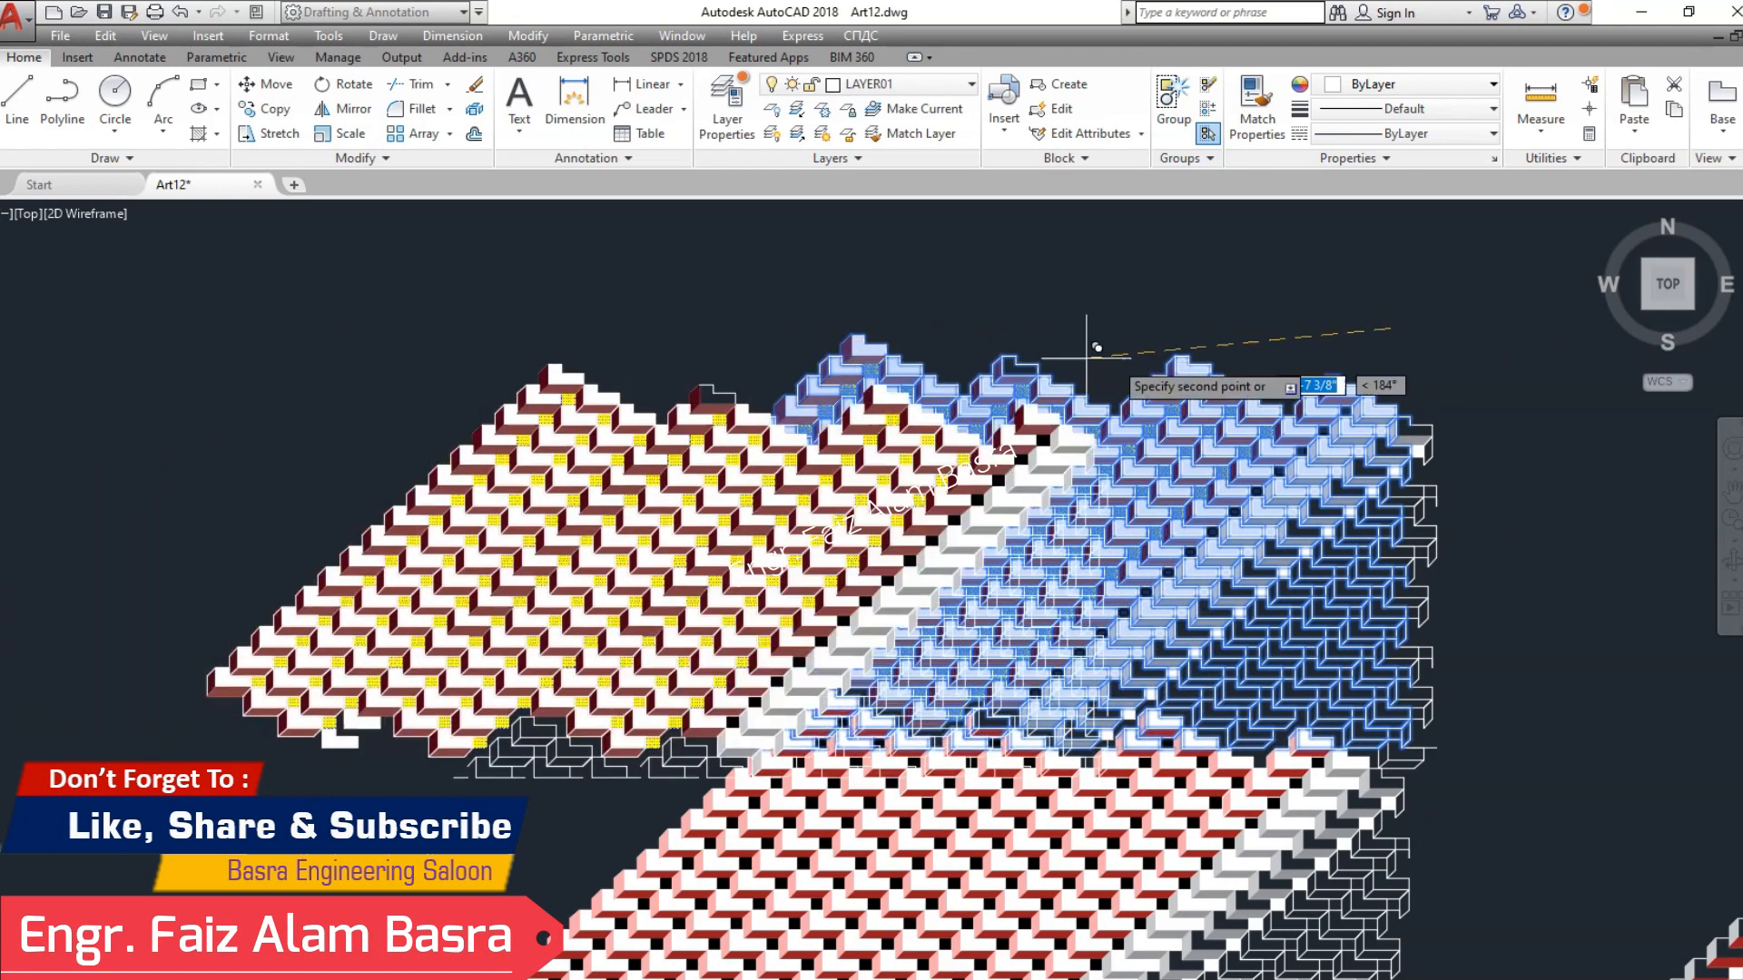
scroll(1284, 377, down, 5)
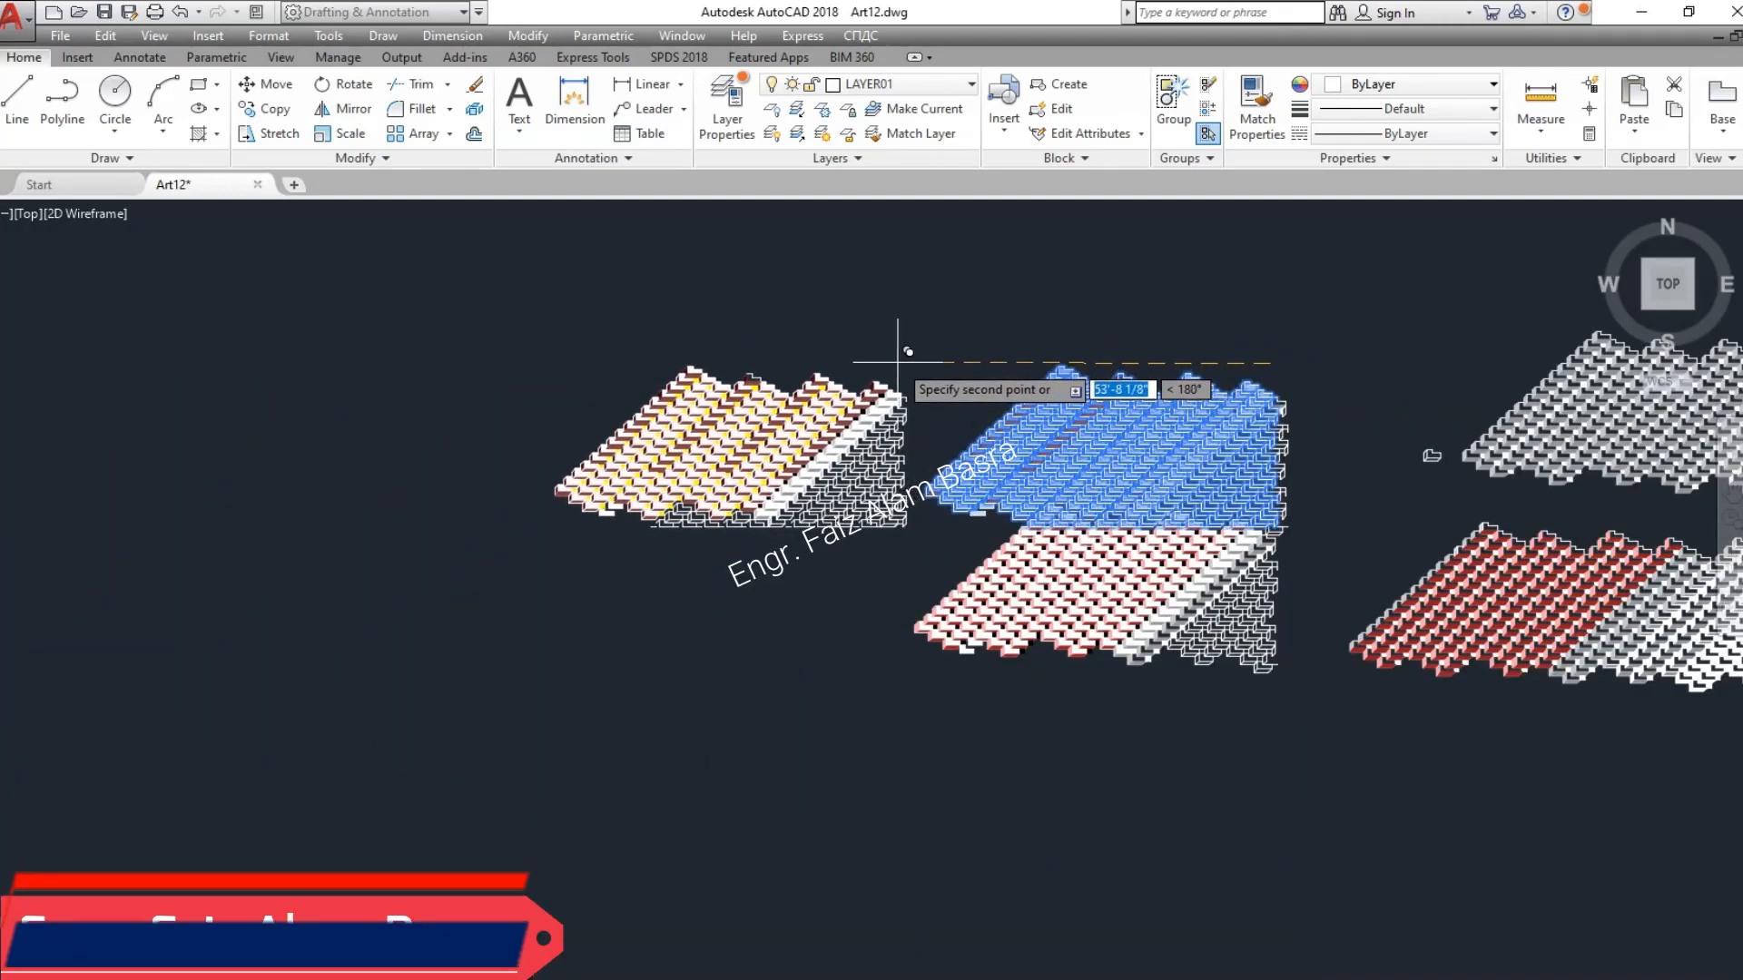
click(888, 358)
- Match the properties of the blue star-filled squares onto the first rows of white L-shaped areas in the original pattern
scroll(717, 408, up, 5)
scroll(549, 426, up, 5)
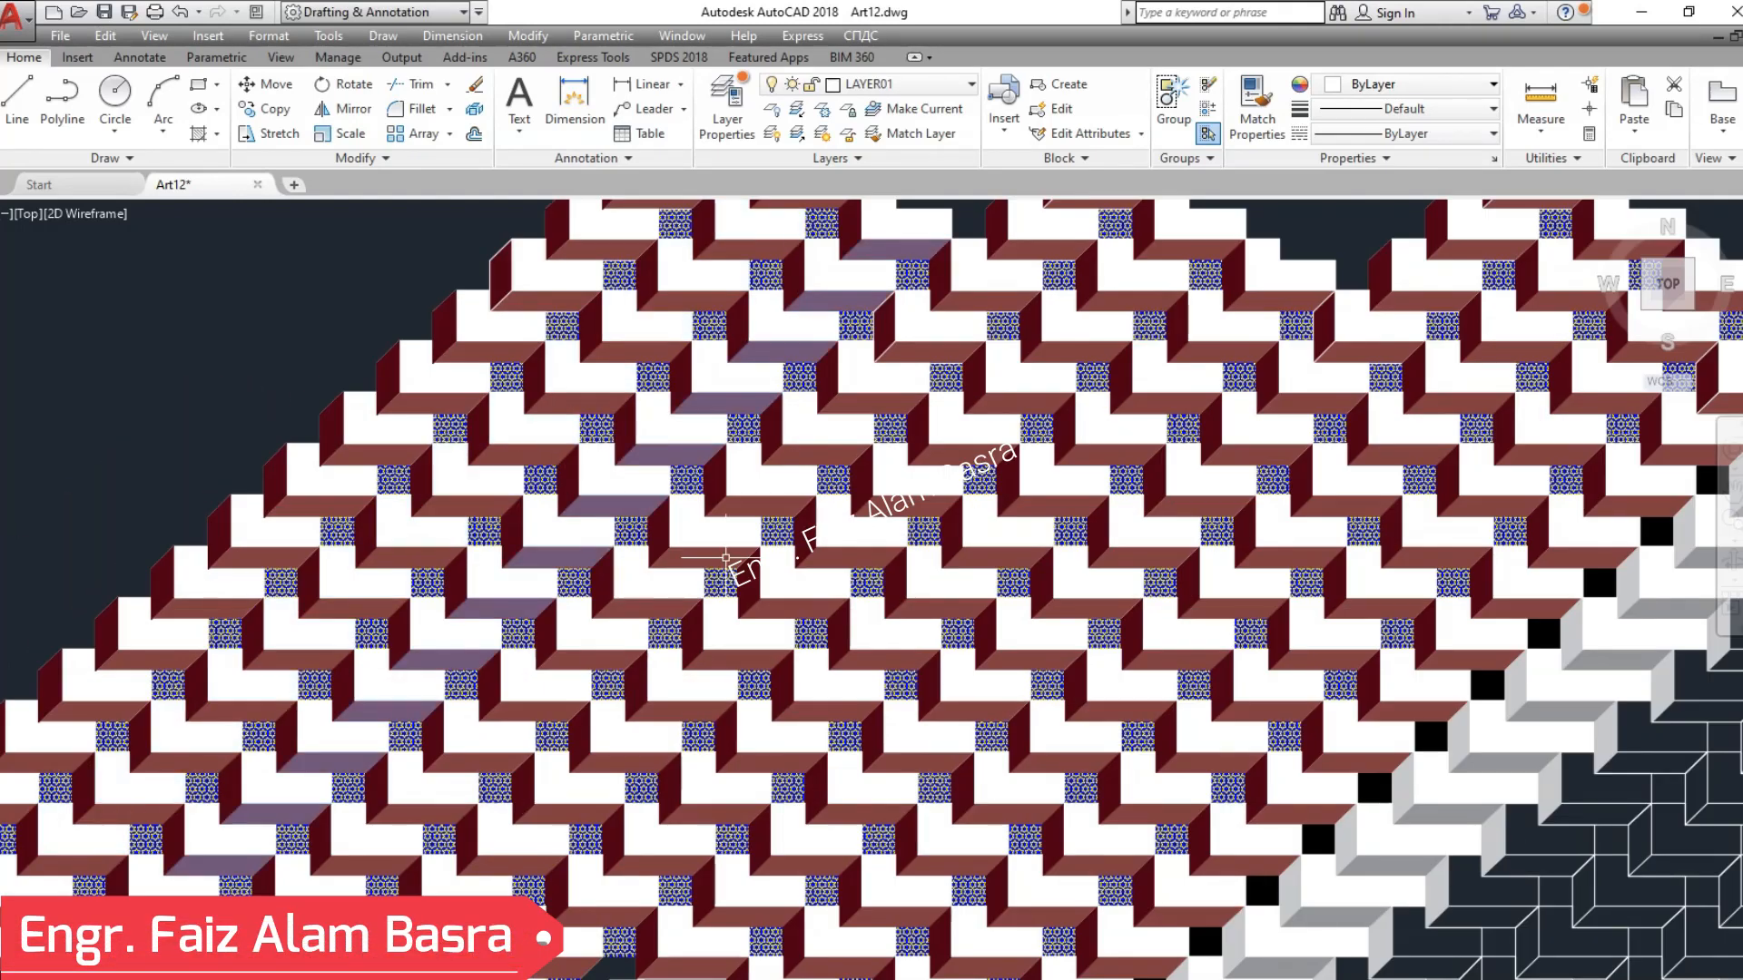
scroll(521, 459, up, 2)
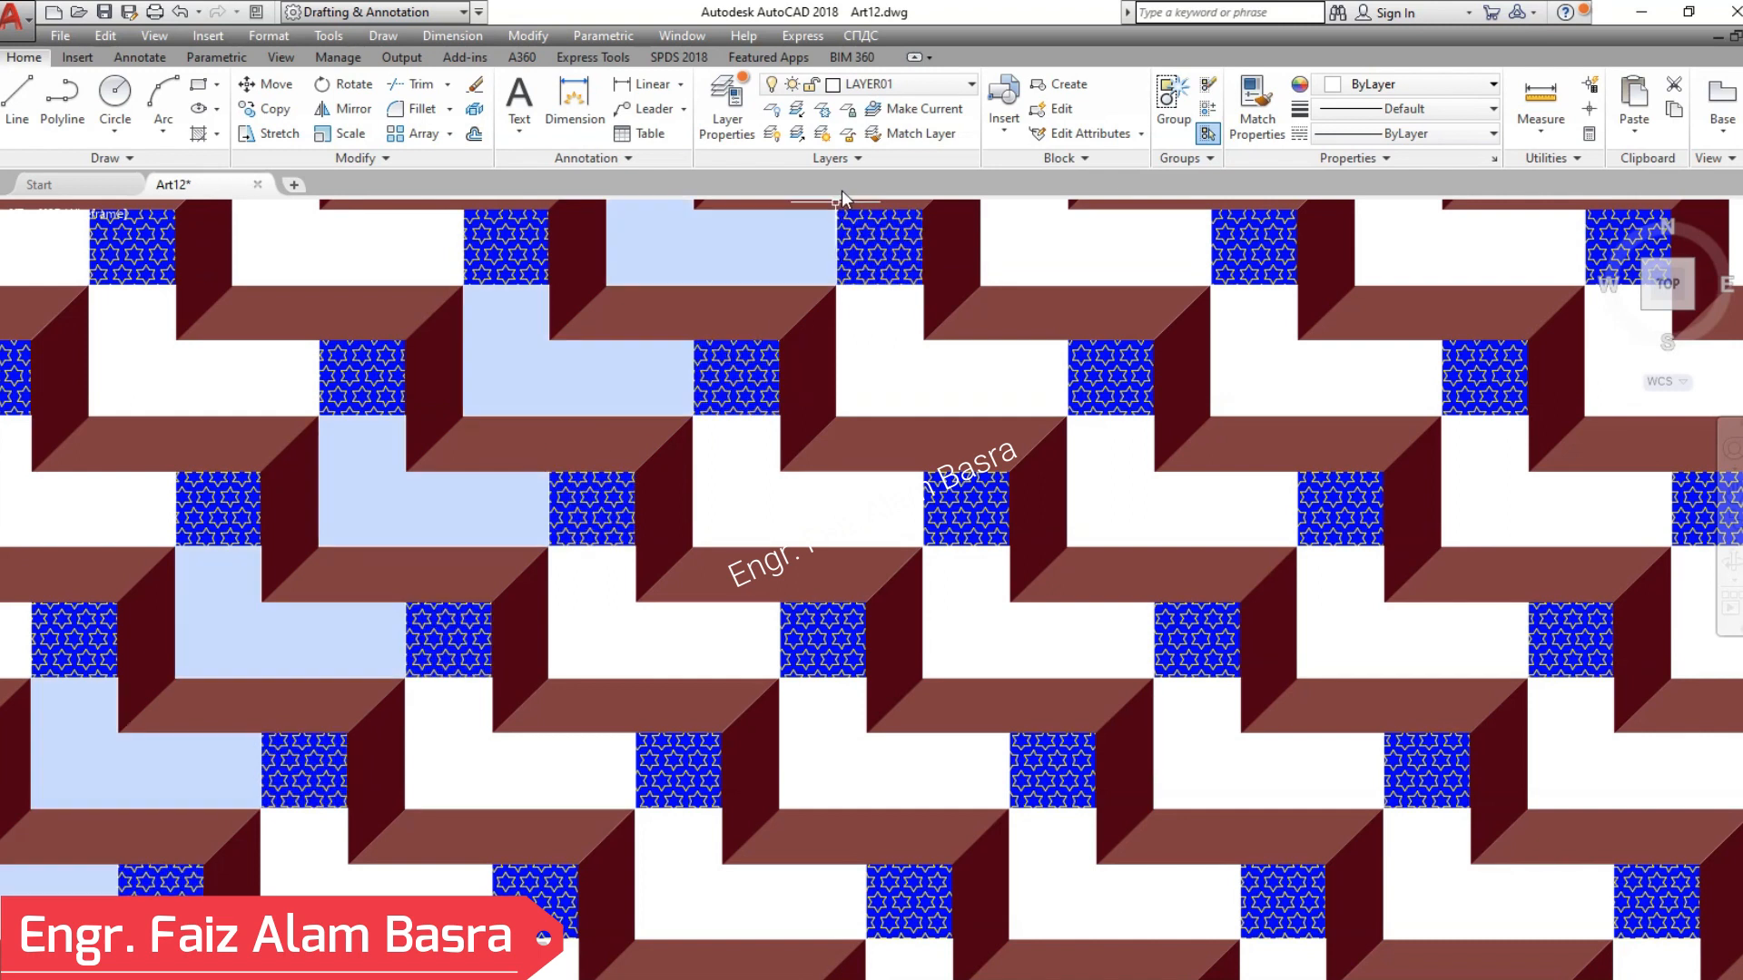
click(1258, 108)
click(744, 364)
click(635, 377)
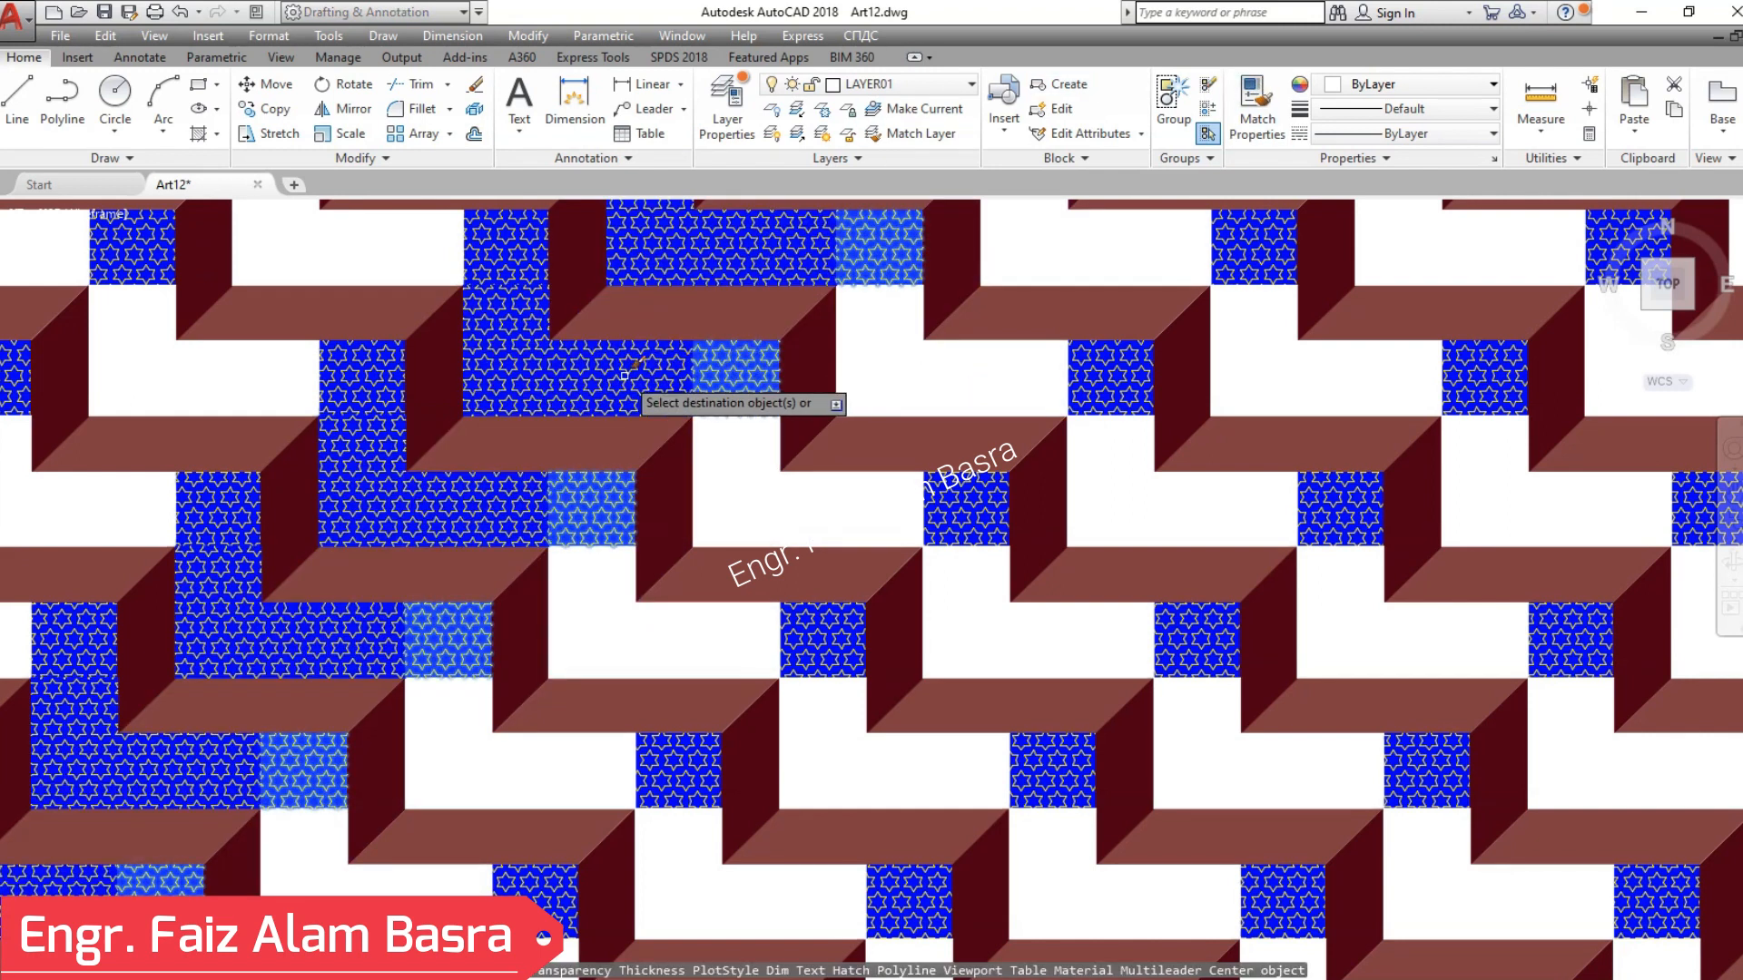
click(687, 647)
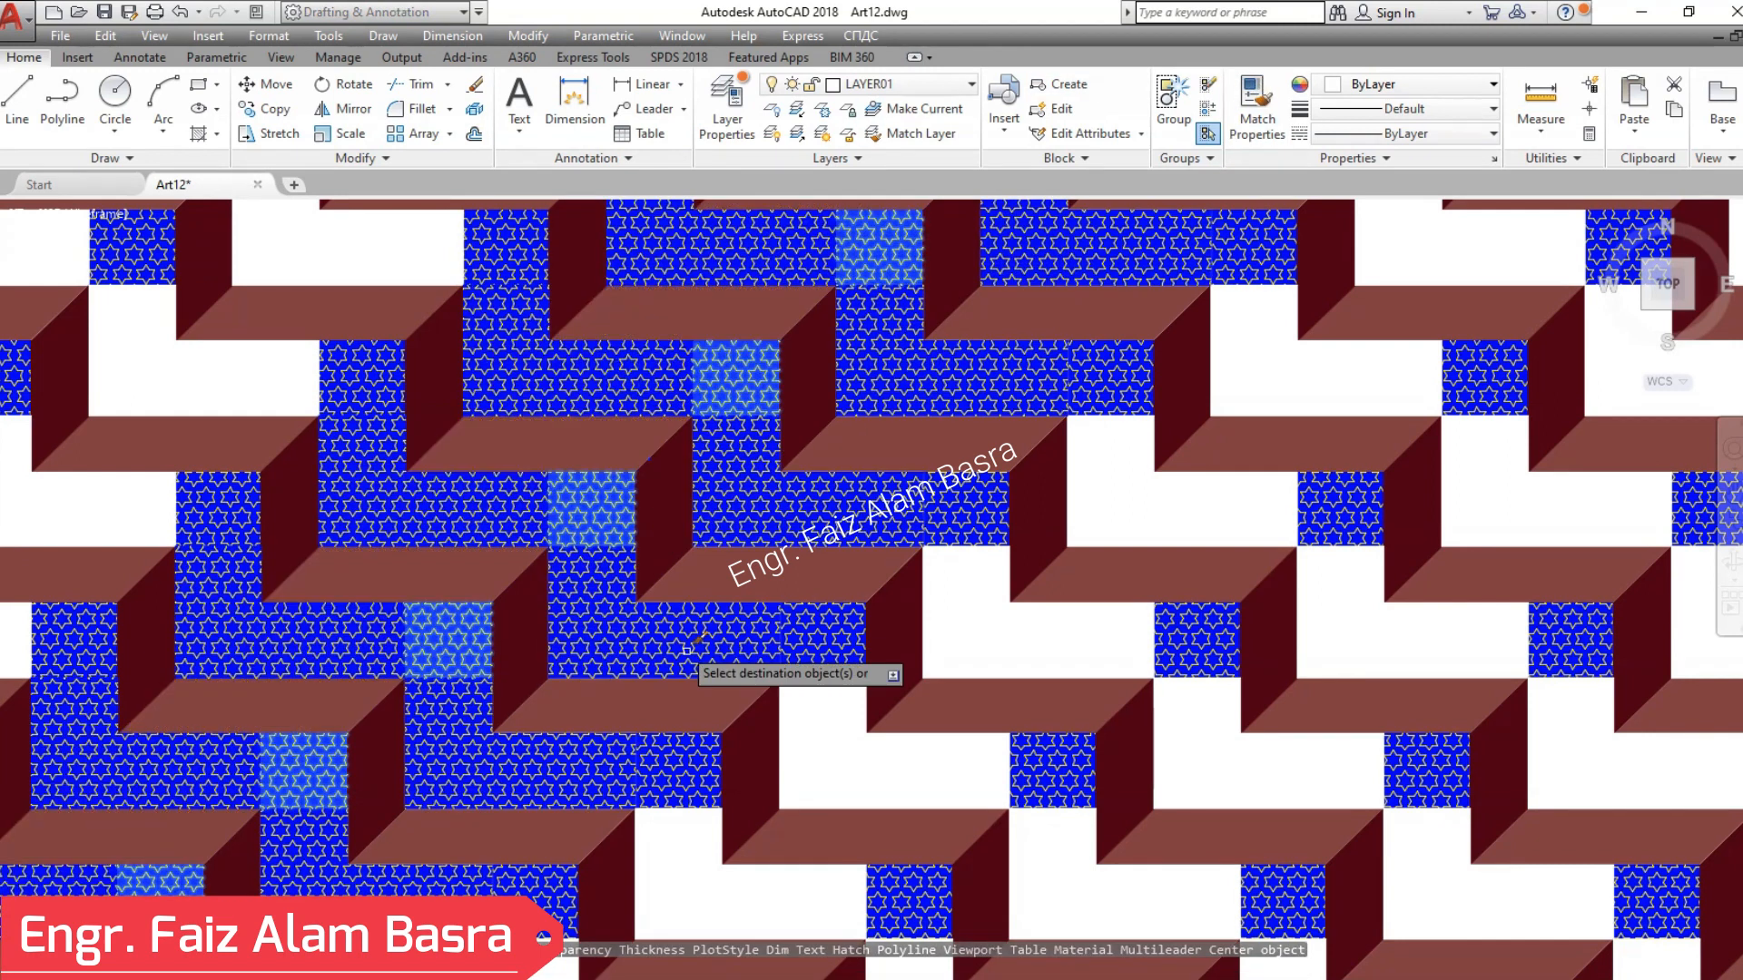
click(624, 630)
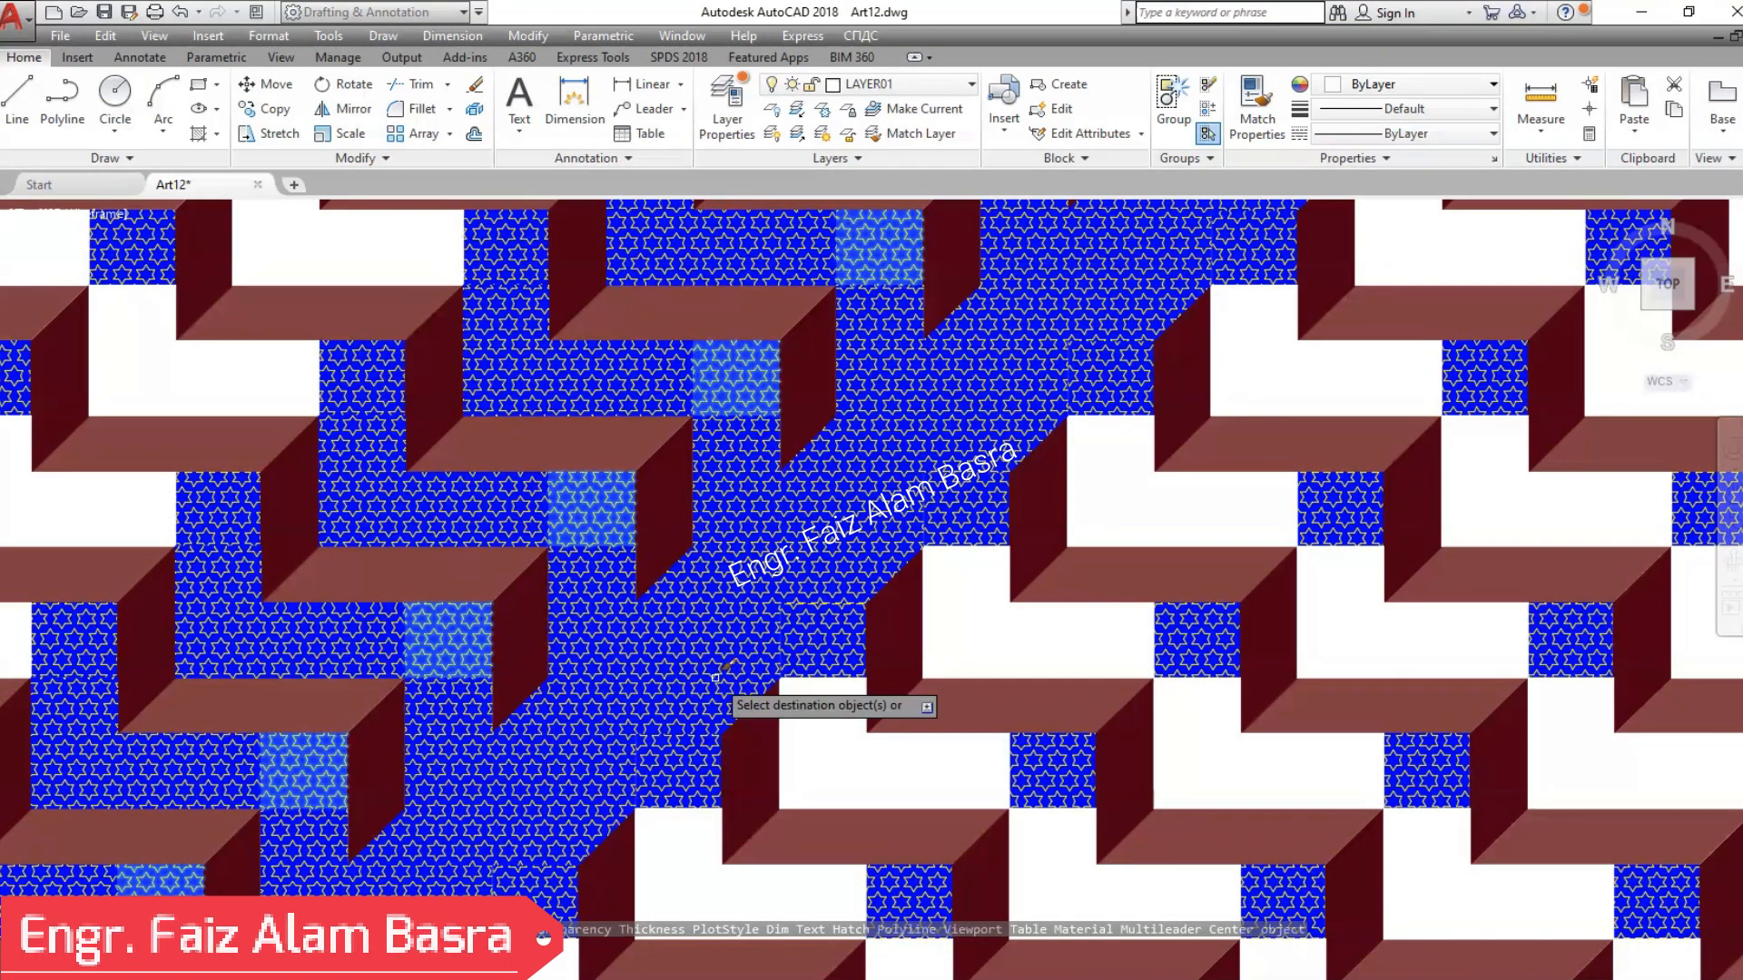
- Match the blue star hatch onto the remaining white L-shaped areas, out to both sides of the pattern
click(995, 624)
click(1413, 894)
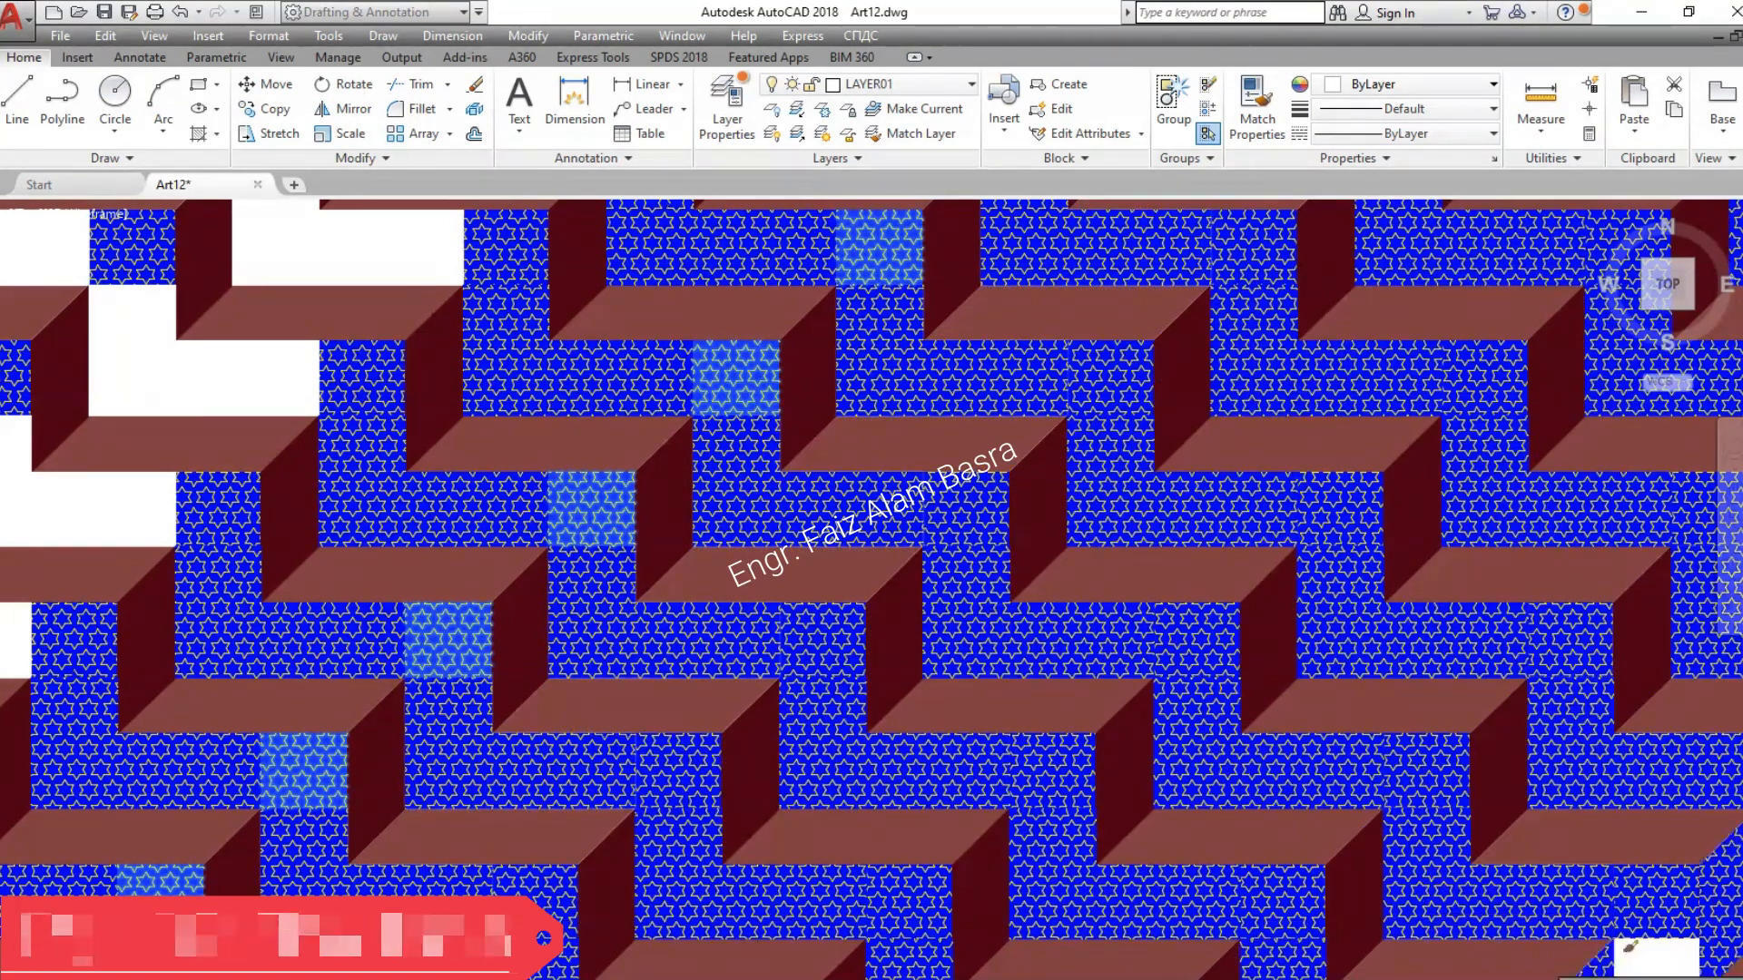
click(1645, 958)
click(214, 366)
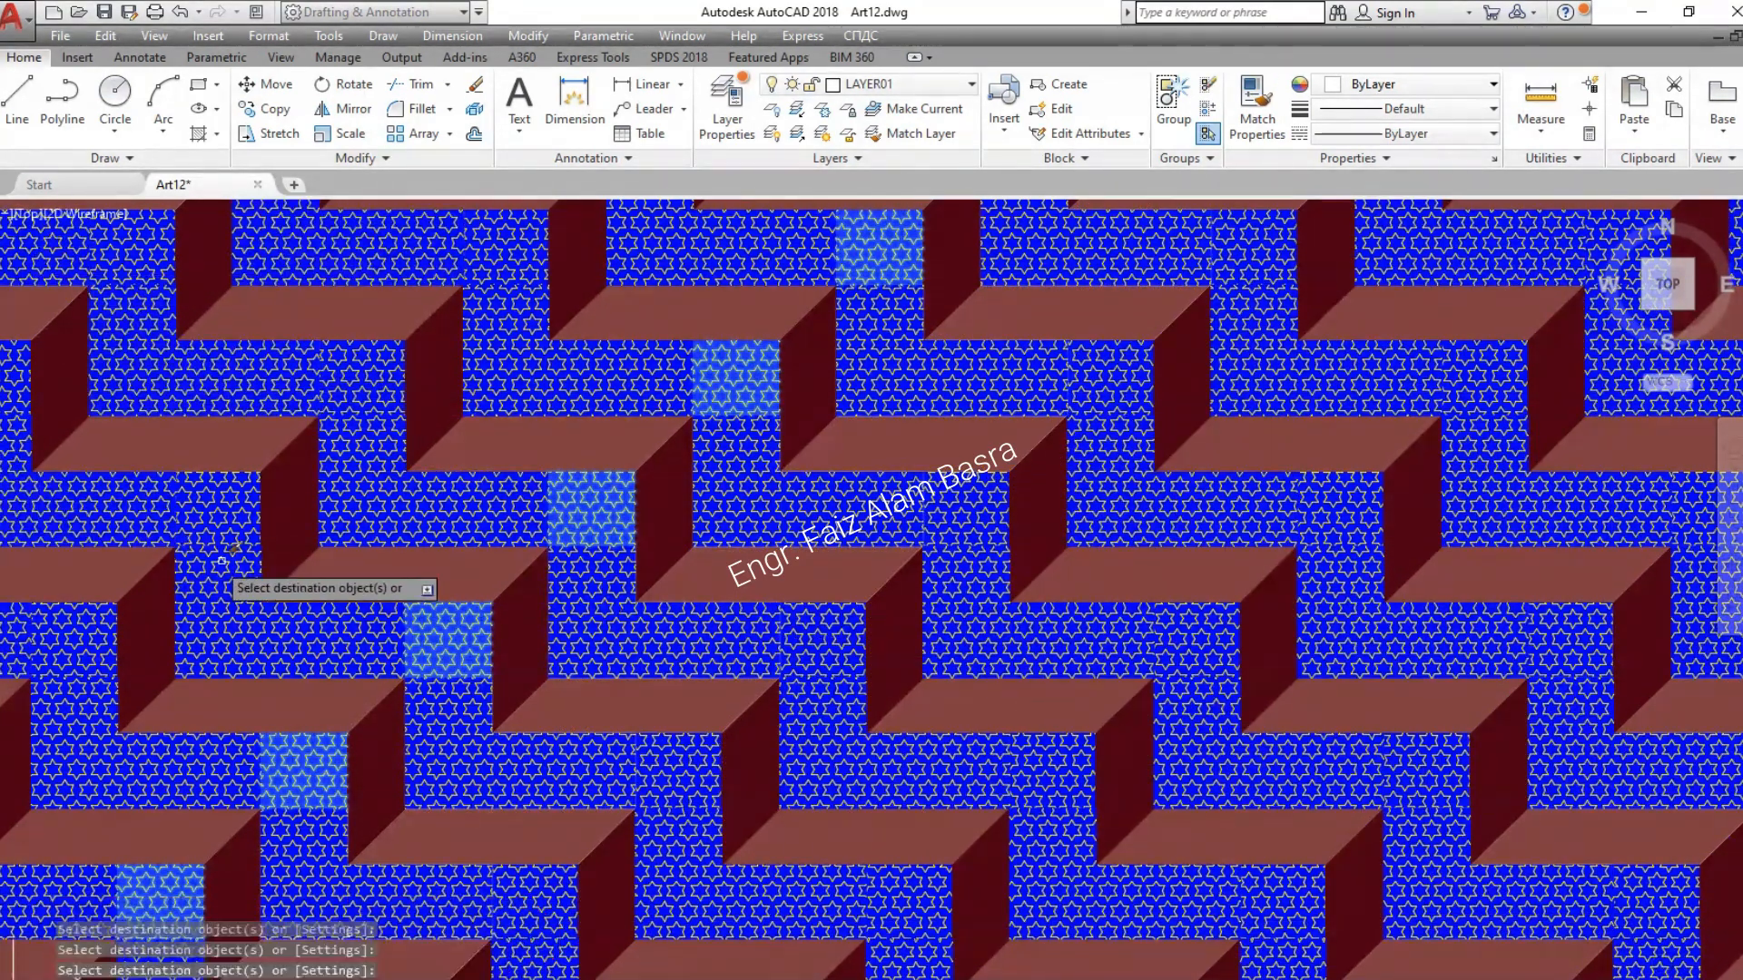
scroll(393, 497, down, 2)
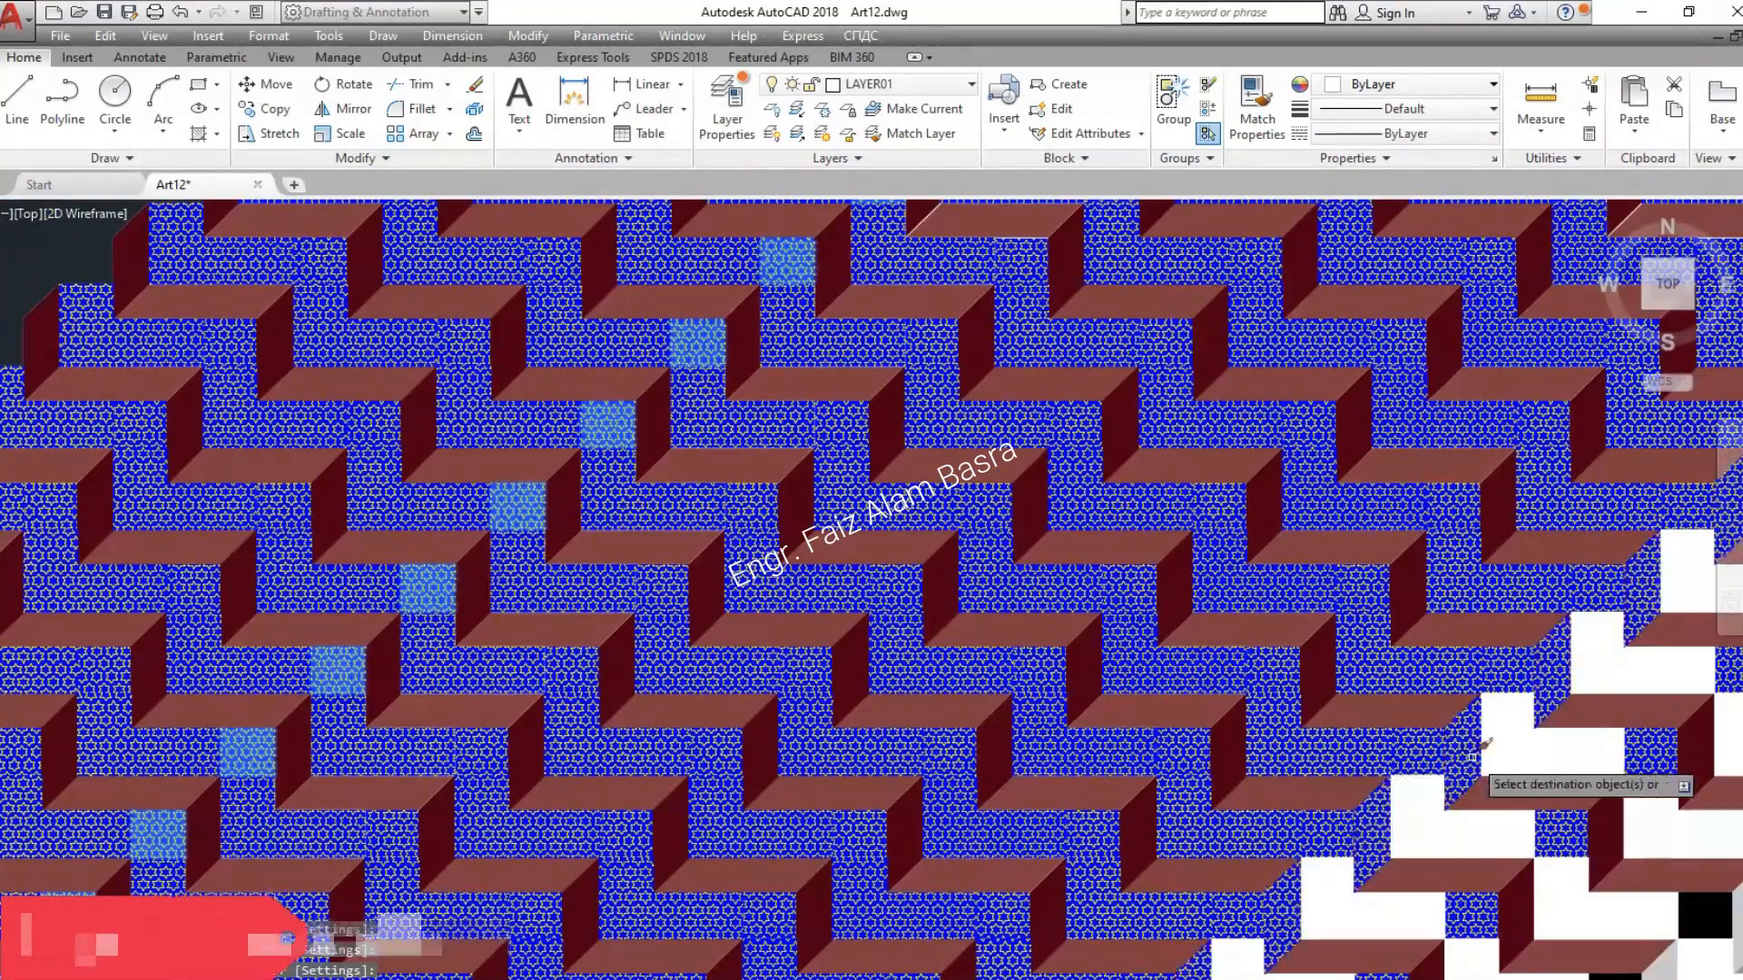
click(1375, 763)
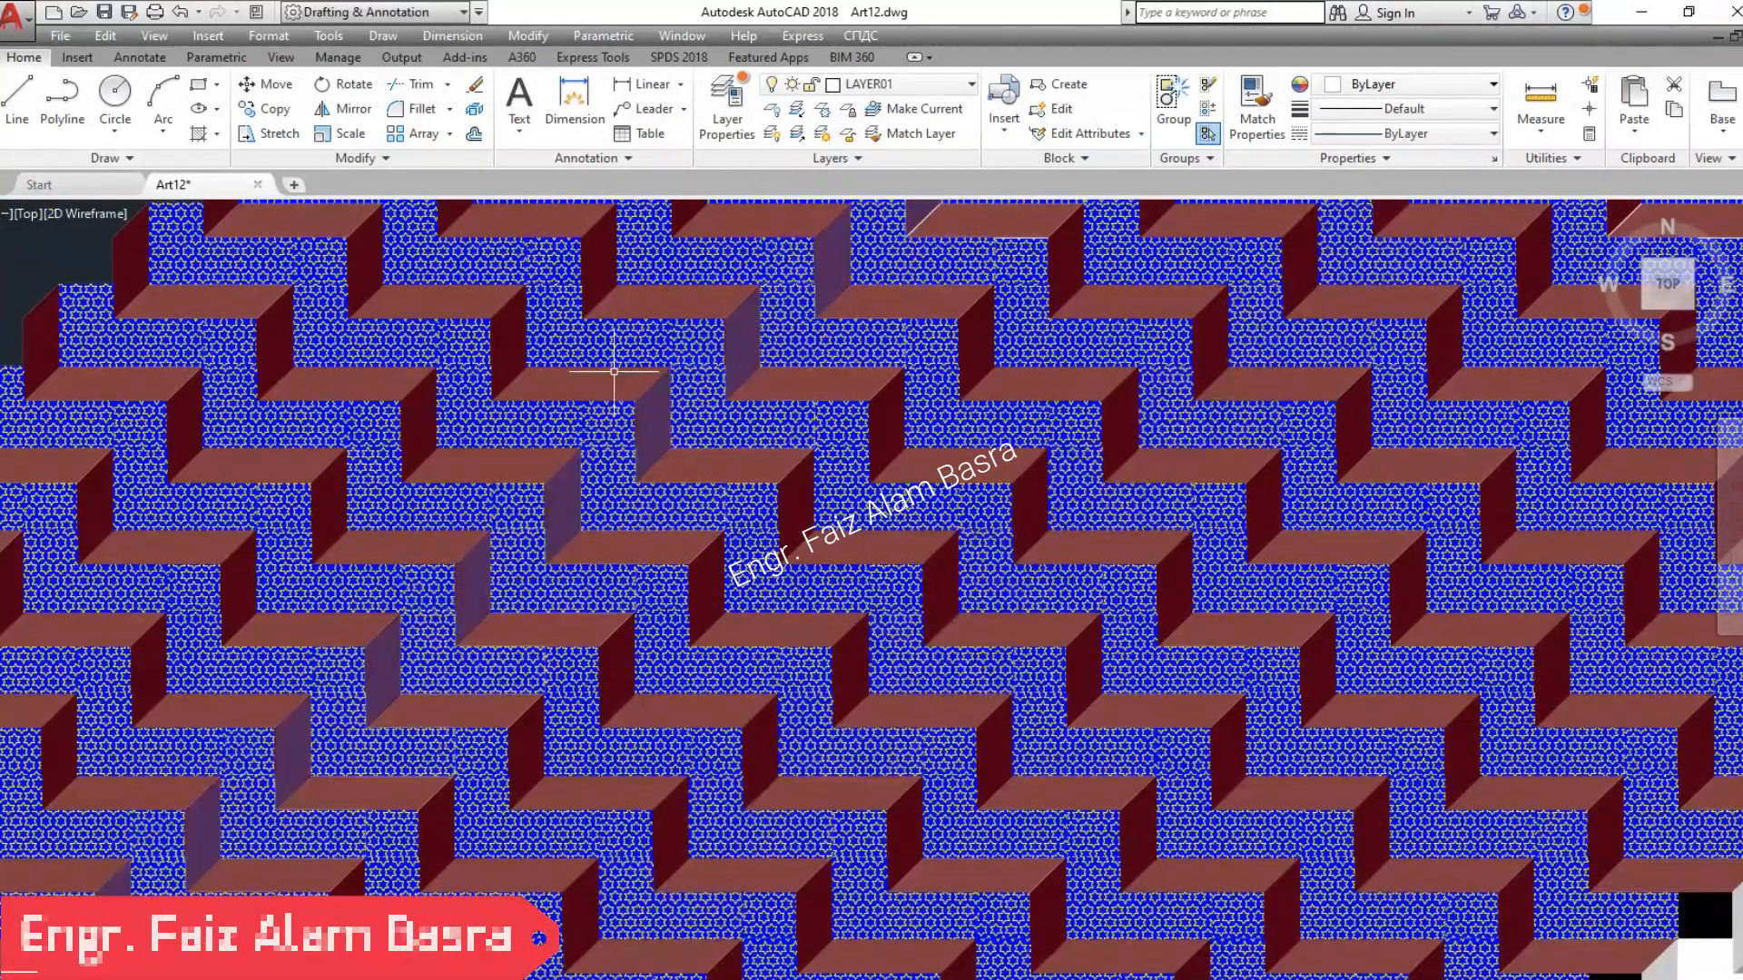
scroll(591, 388, up, 4)
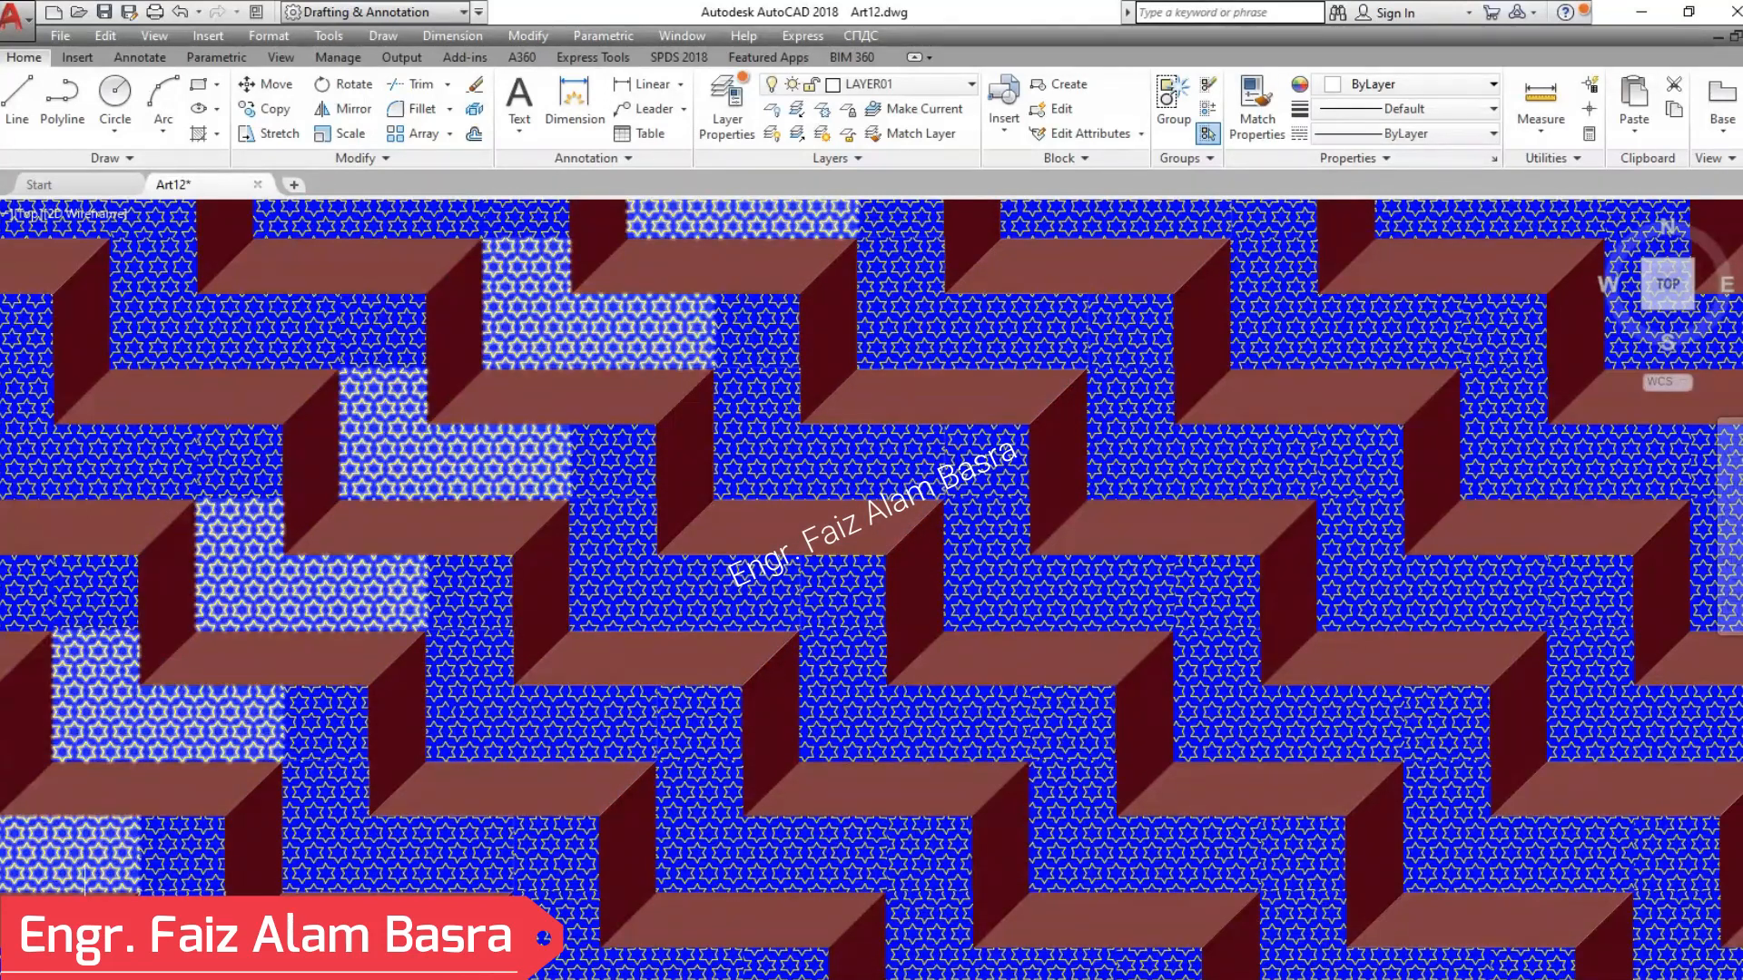
click(182, 853)
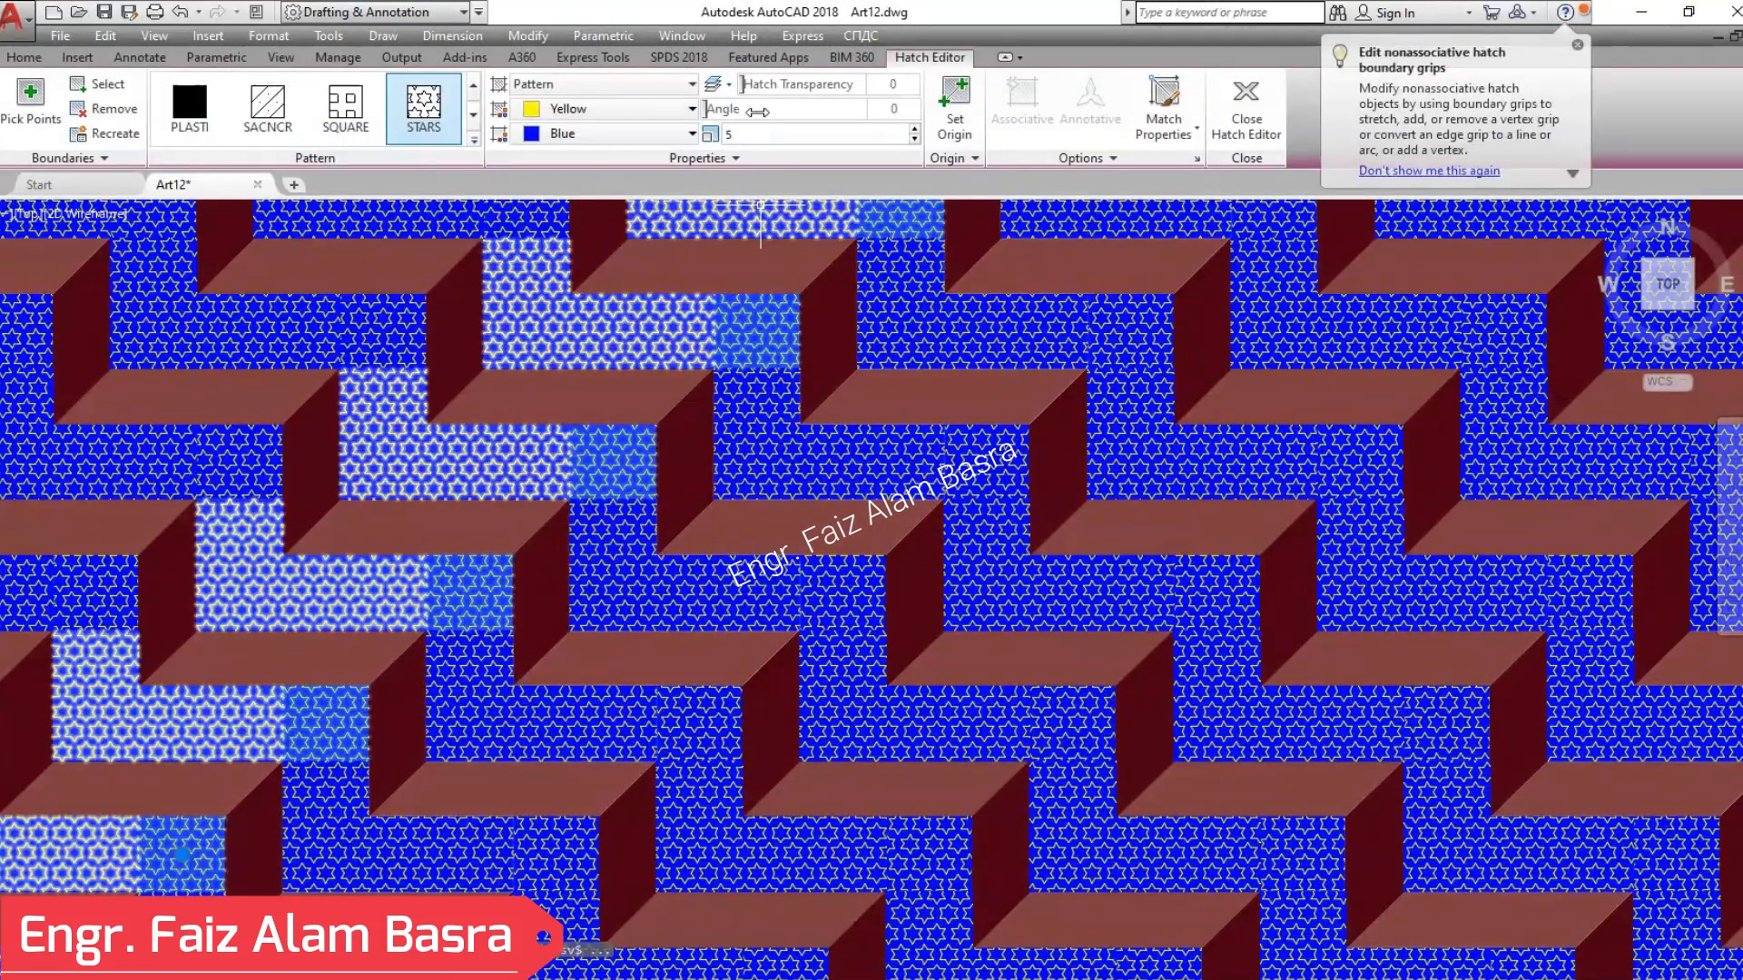
click(692, 133)
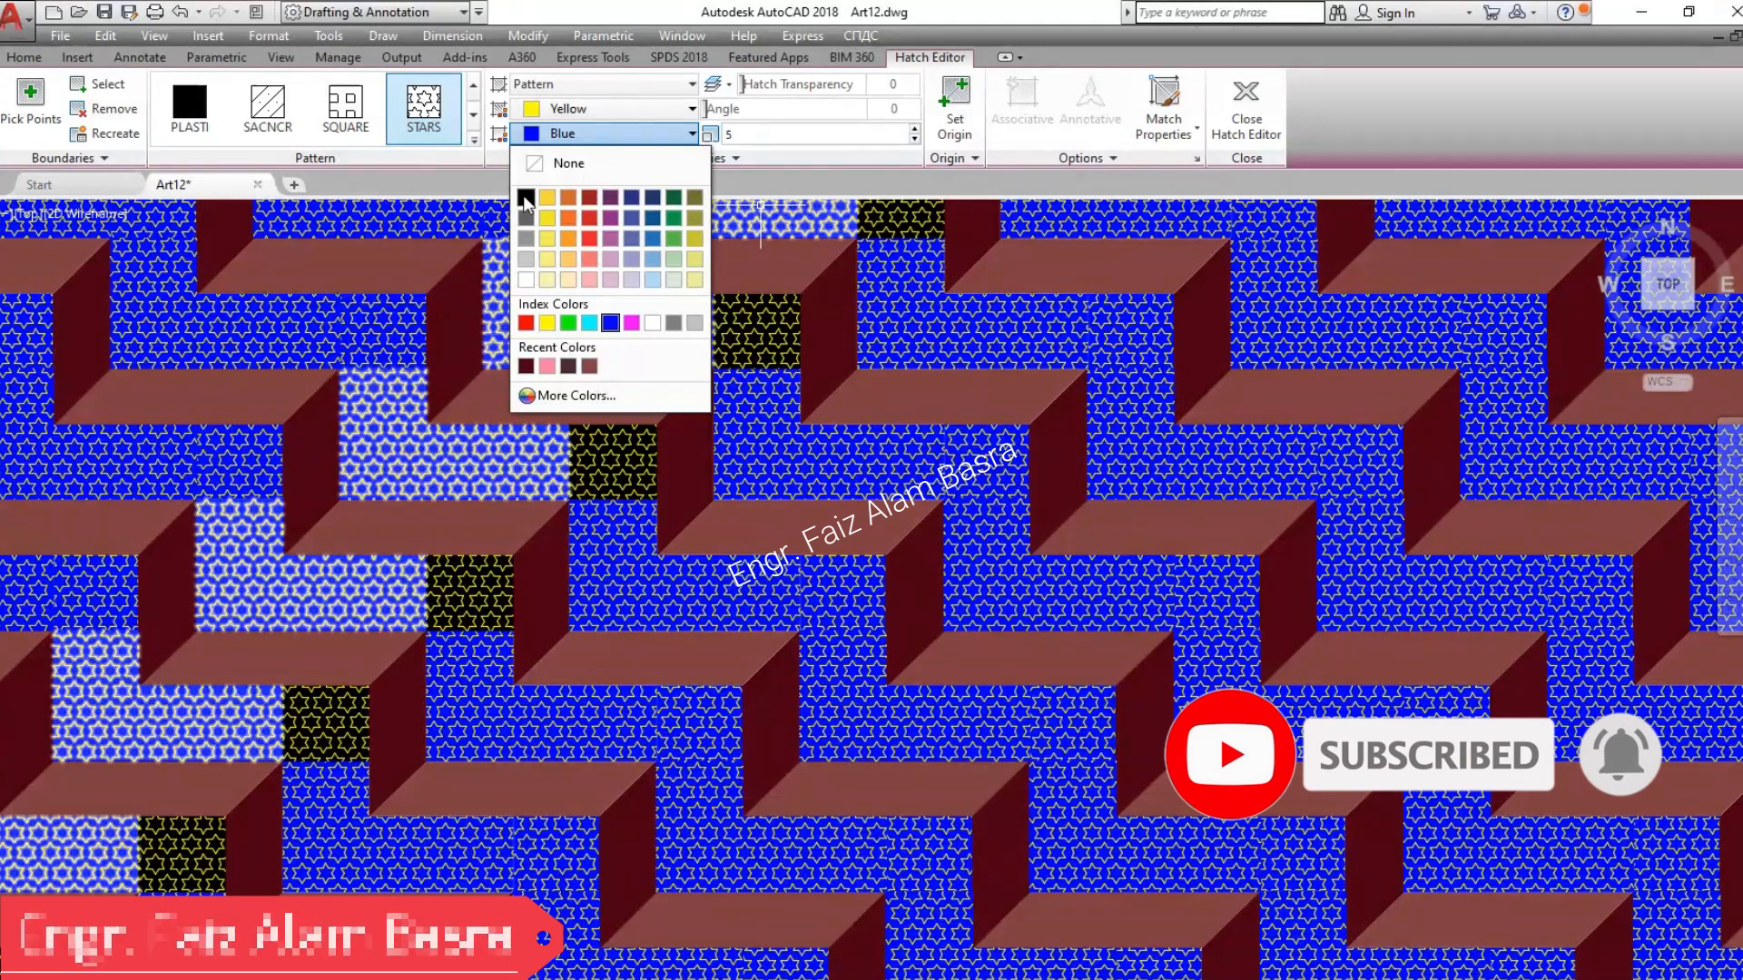
key(Escape)
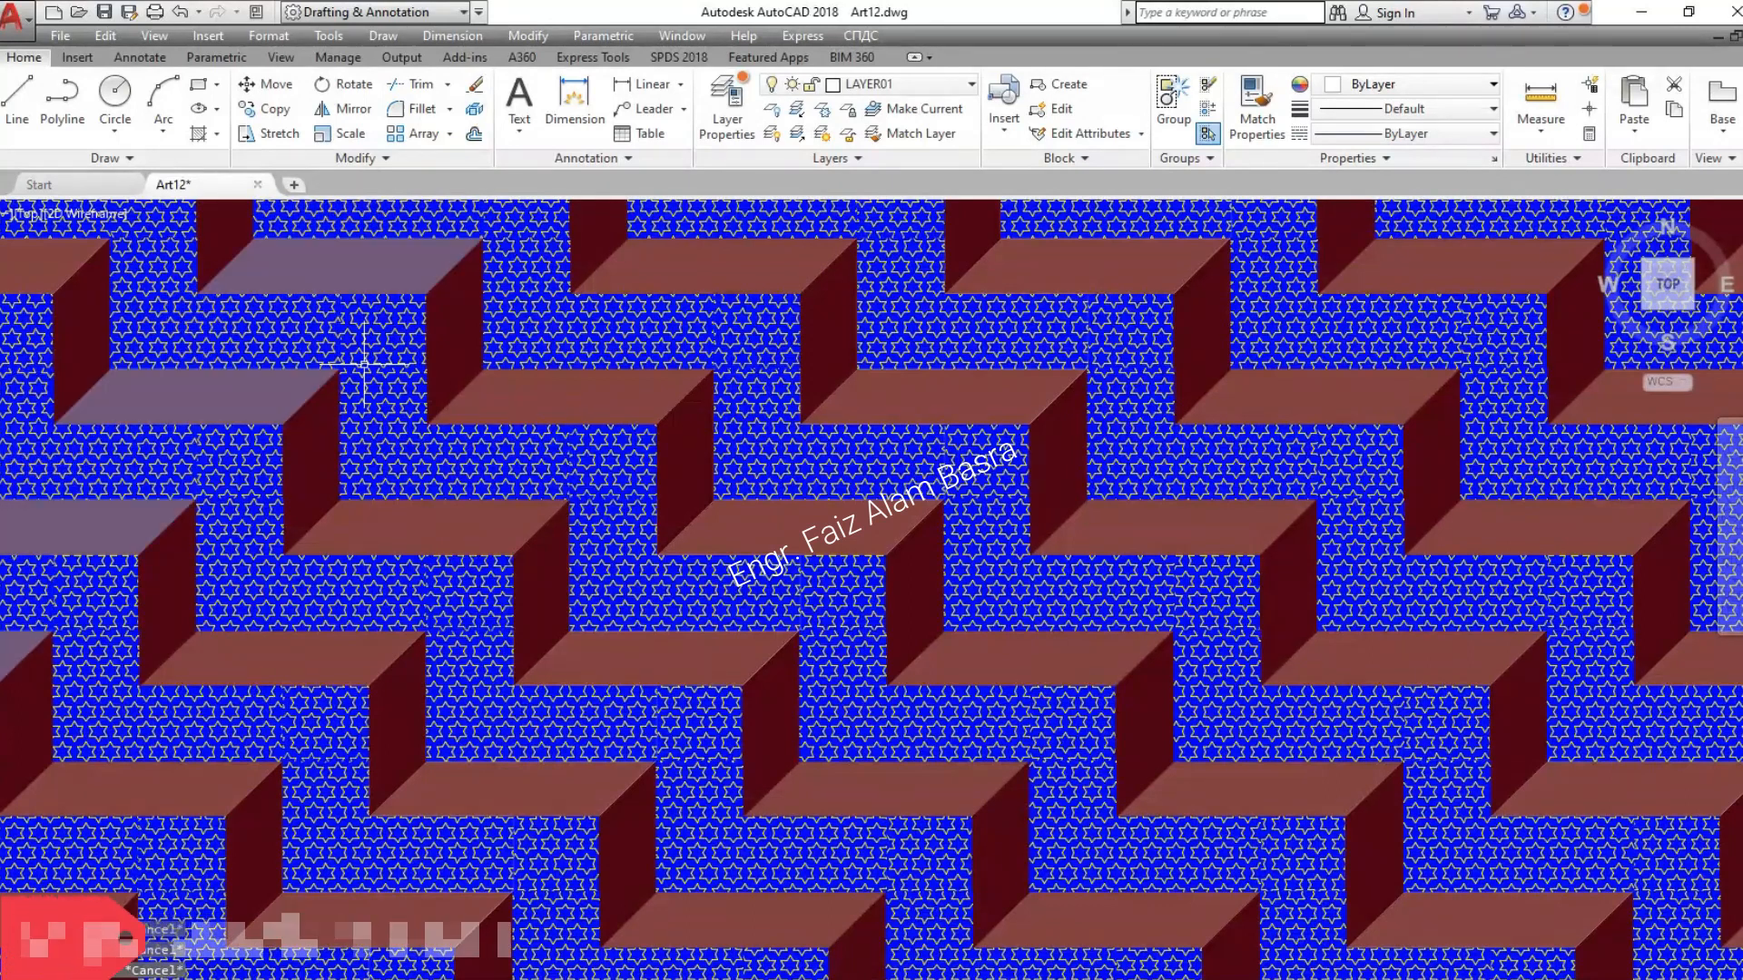
- Set the background colour of one L-shaped row's STARS hatch to 173,221,247 and finish editing the hatch
click(273, 376)
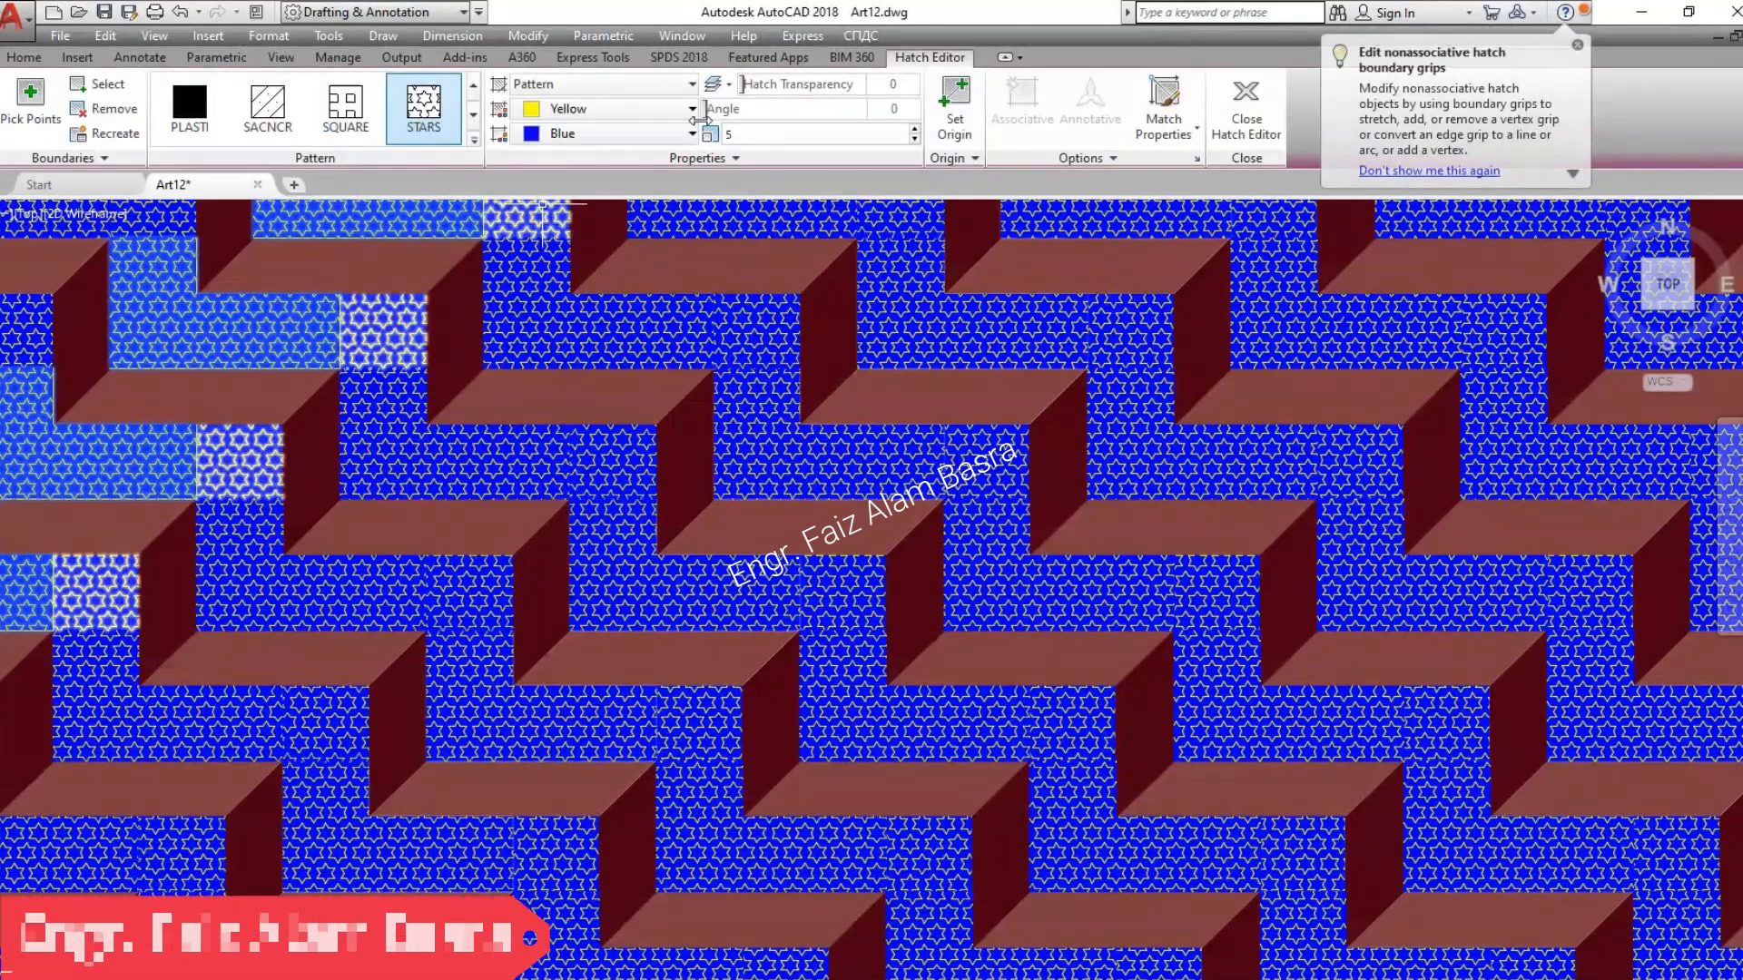
click(693, 133)
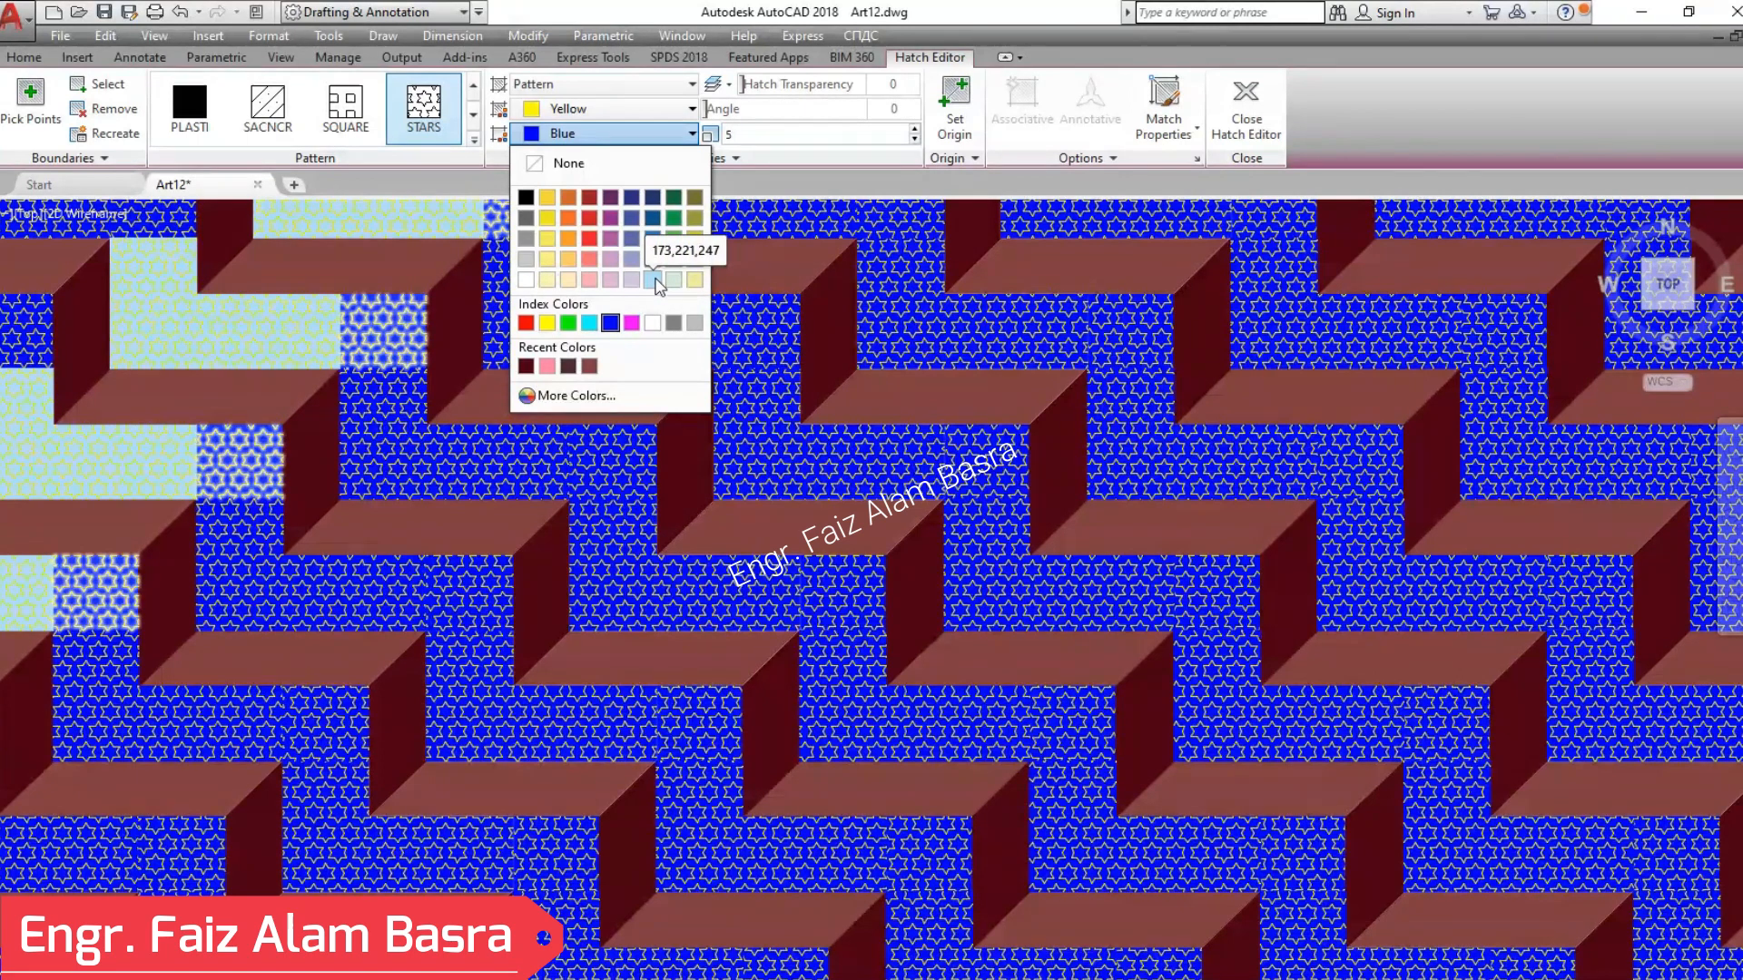
click(654, 280)
key(Escape)
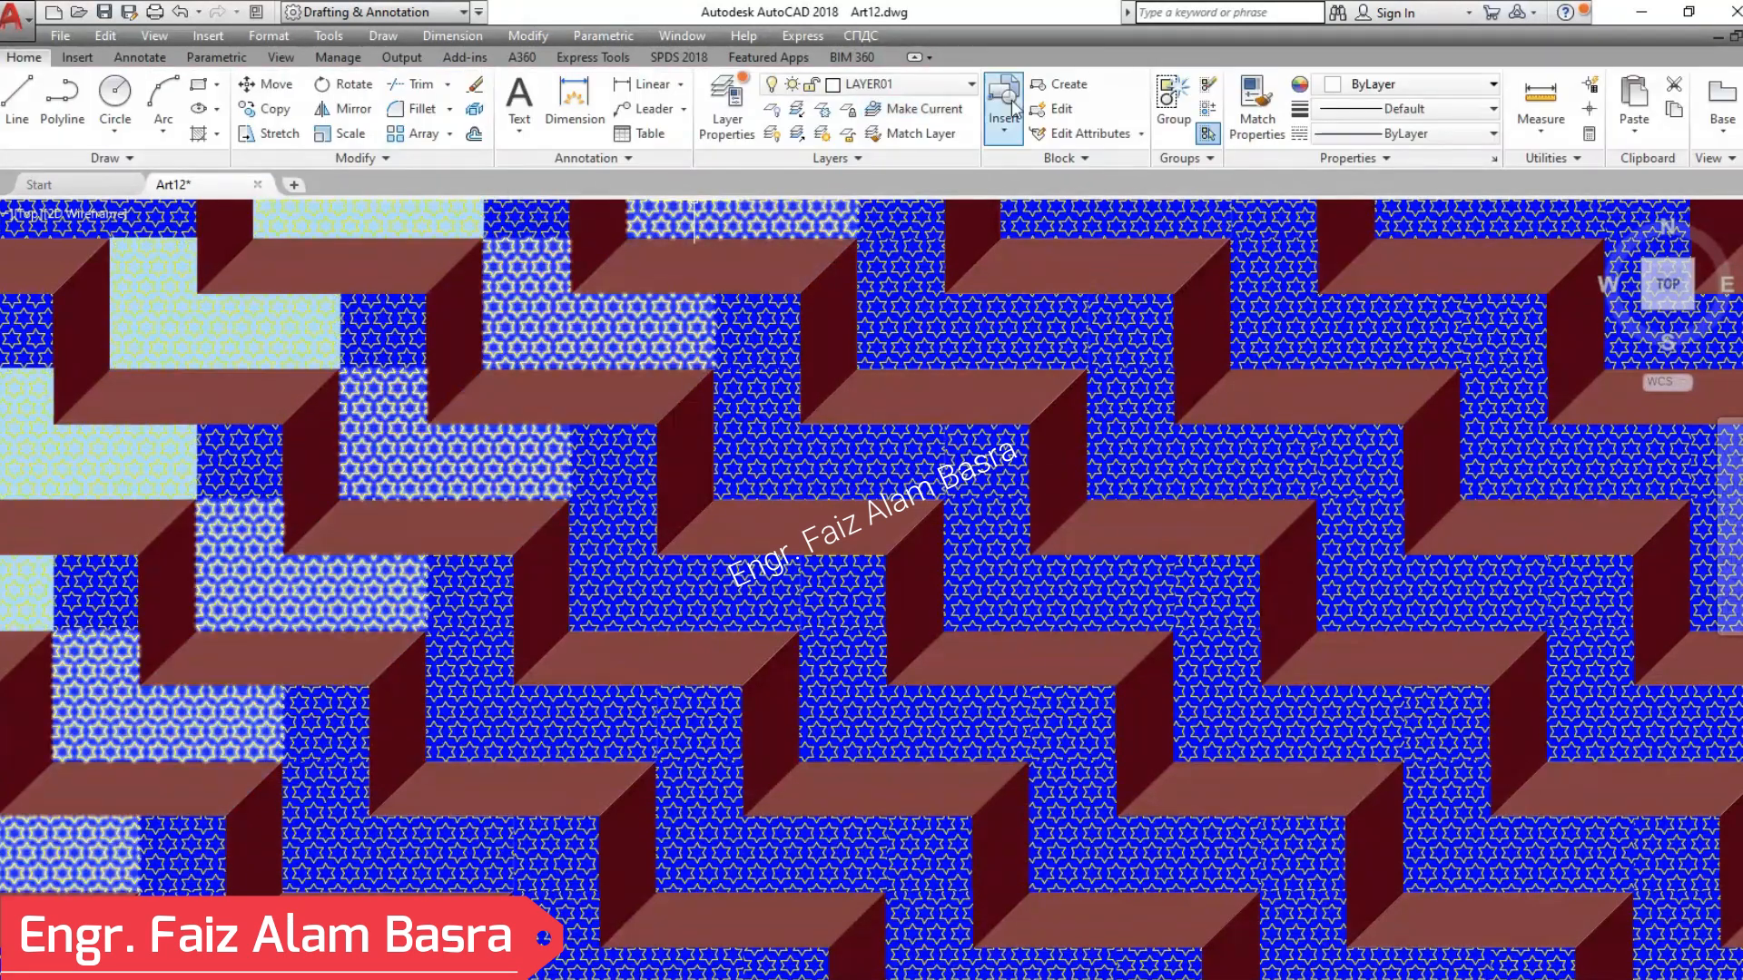
- Match the properties of the light-blue star-filled row onto the remaining dark-blue star-filled areas and finish matching
click(1253, 102)
click(363, 345)
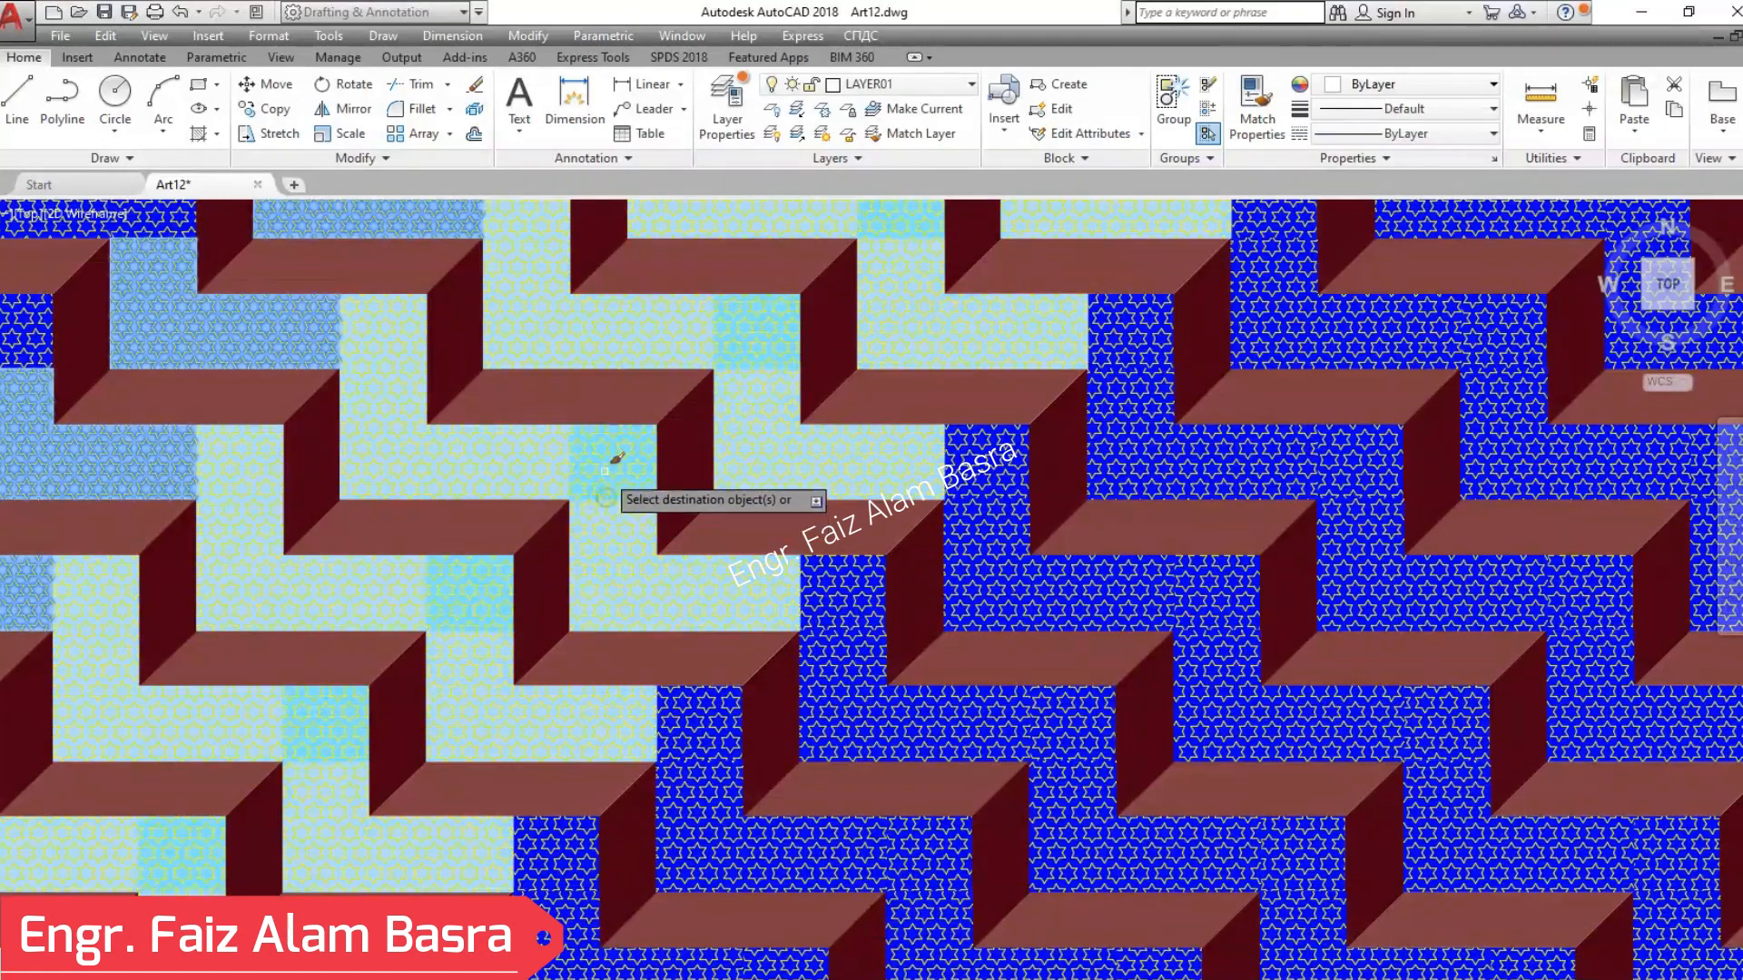
click(869, 706)
click(1075, 784)
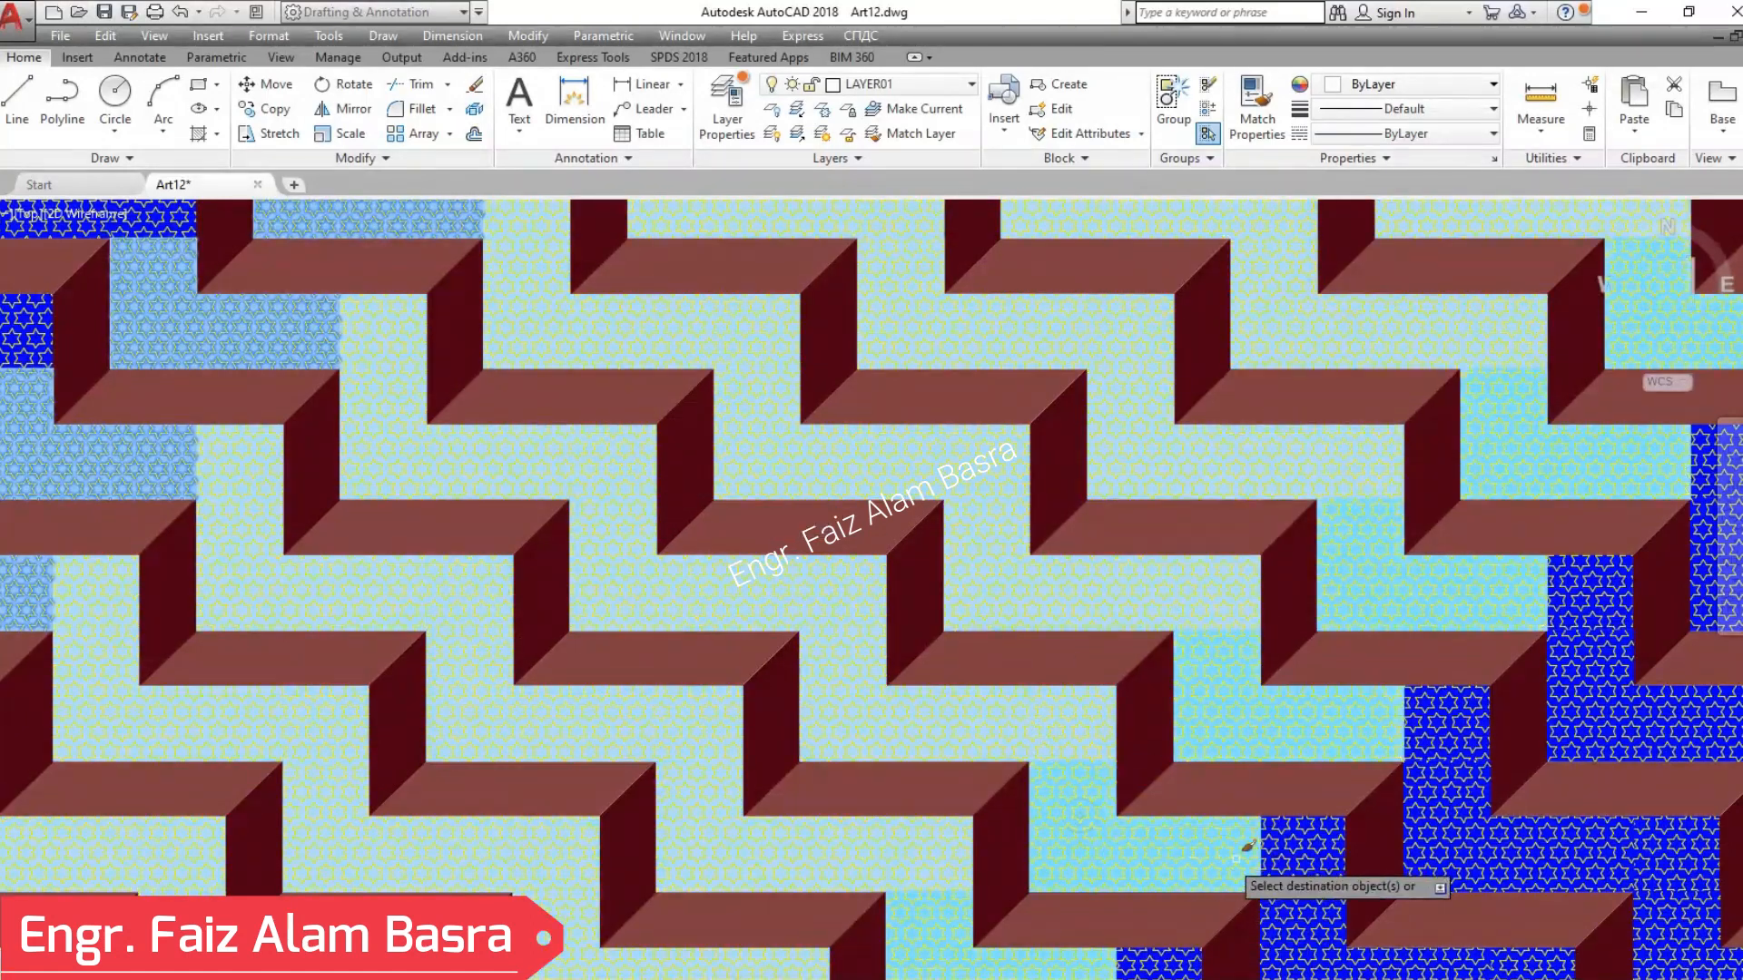
click(1276, 854)
click(1305, 903)
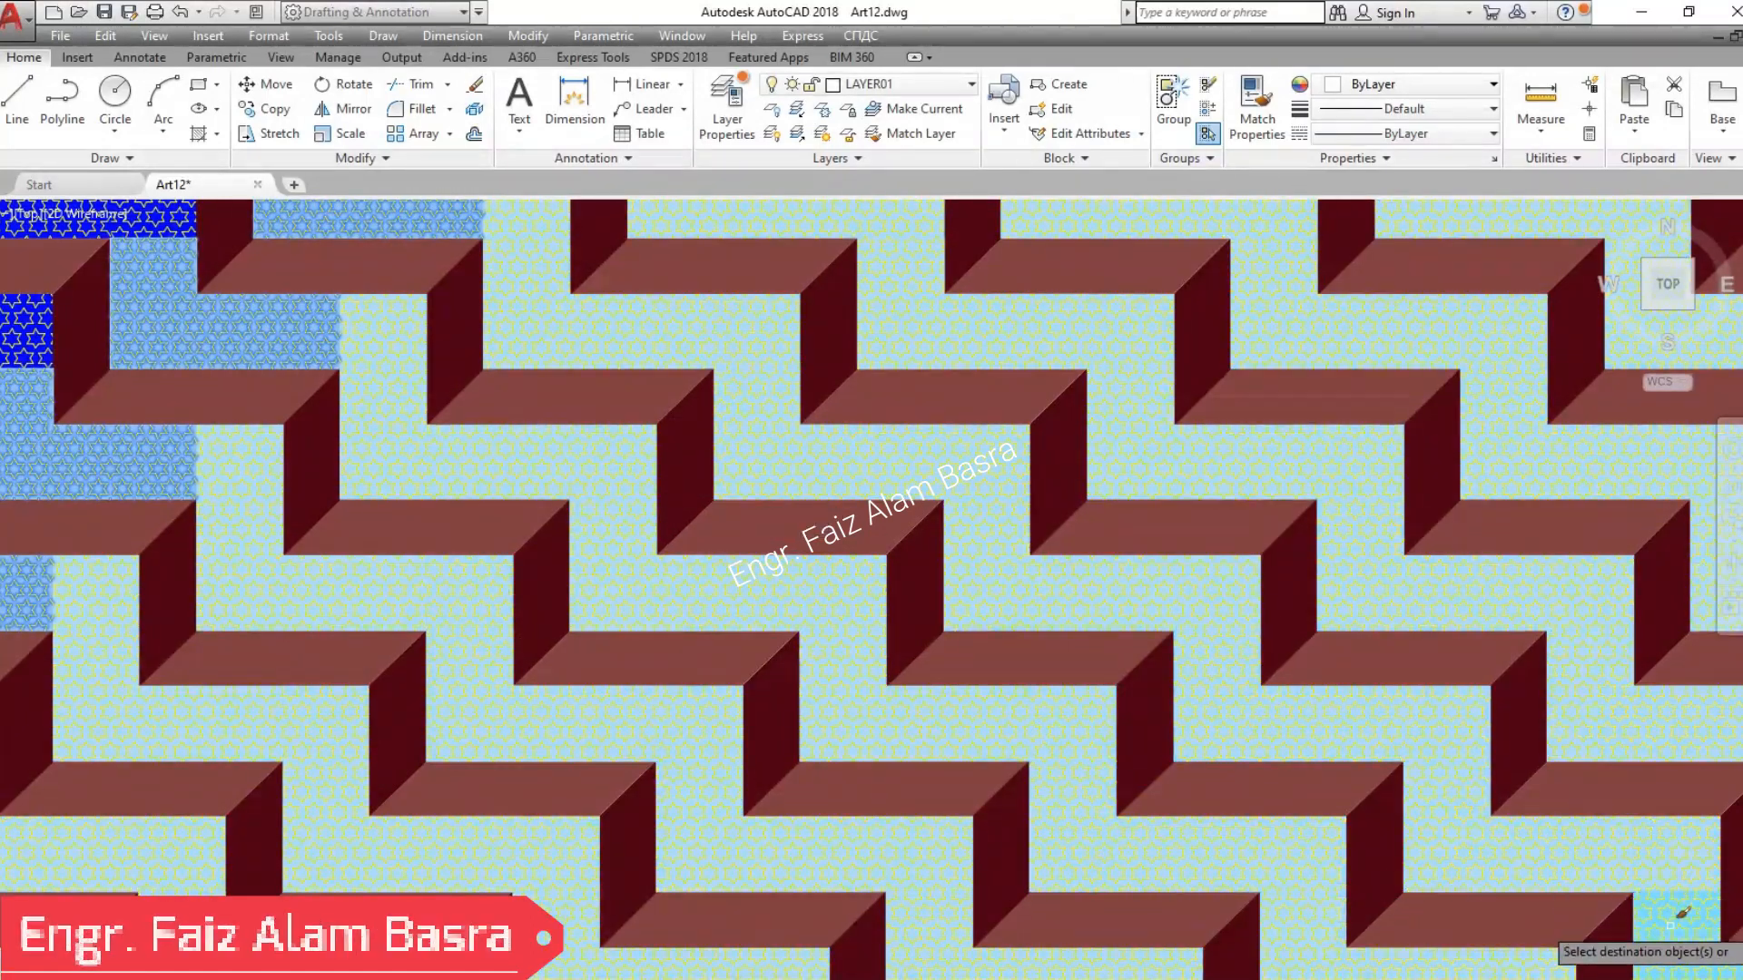
click(84, 219)
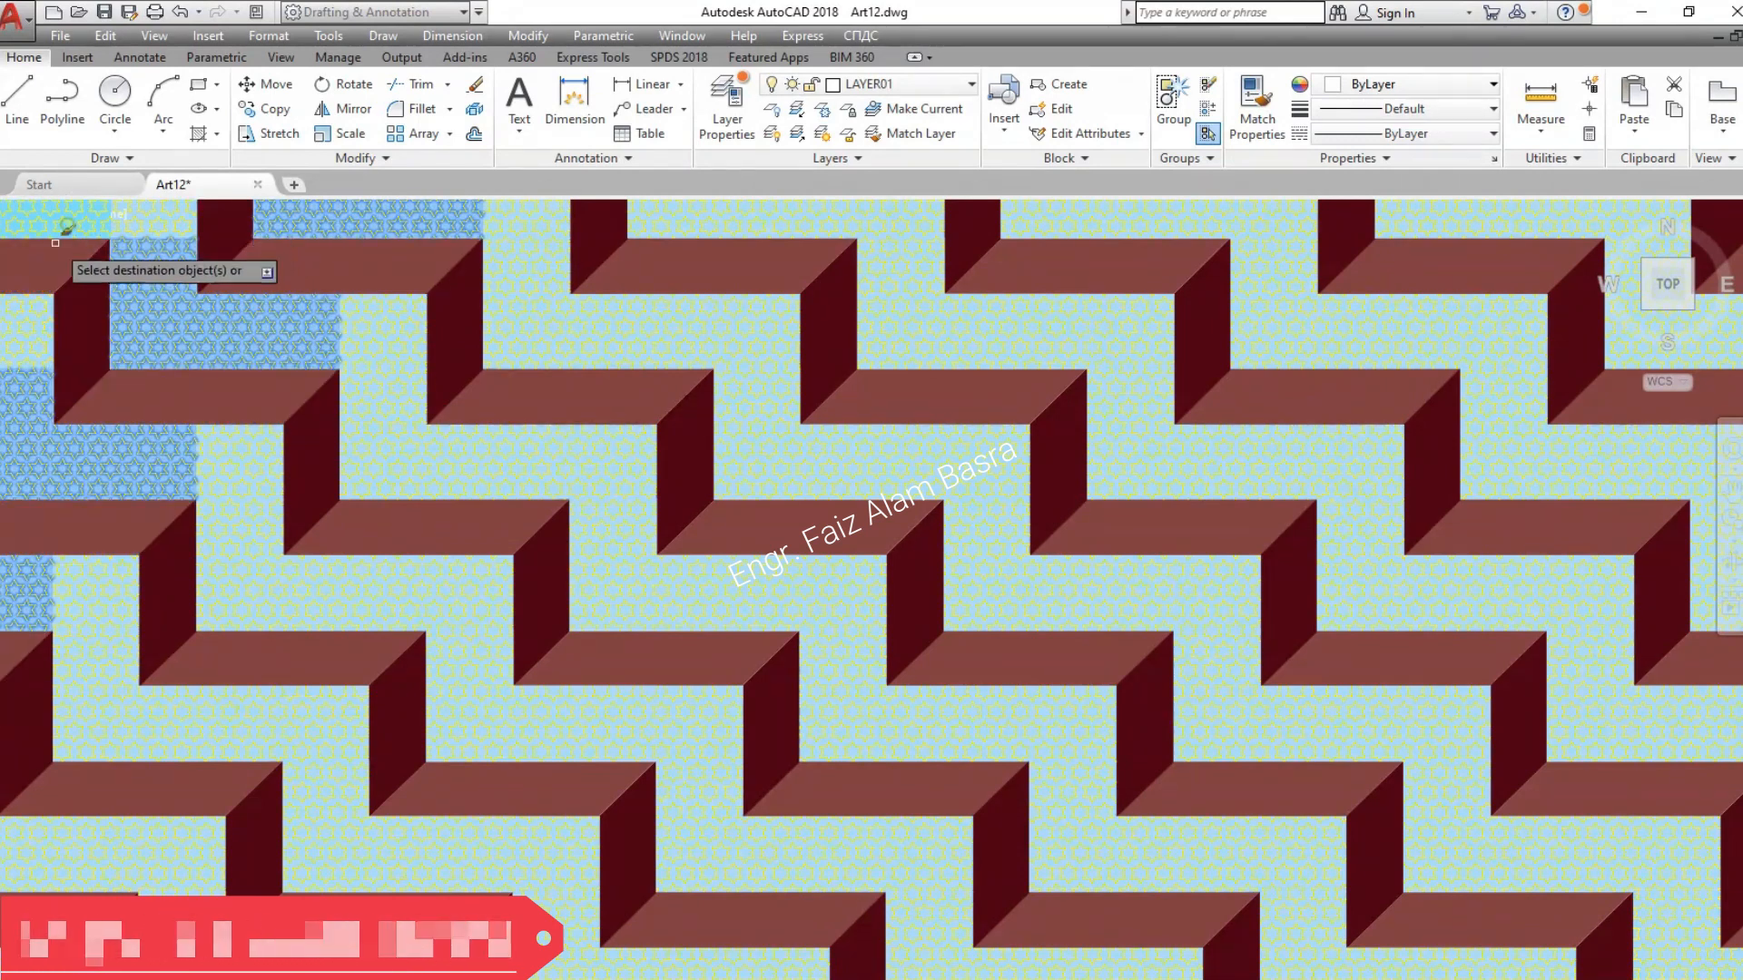
key(Return)
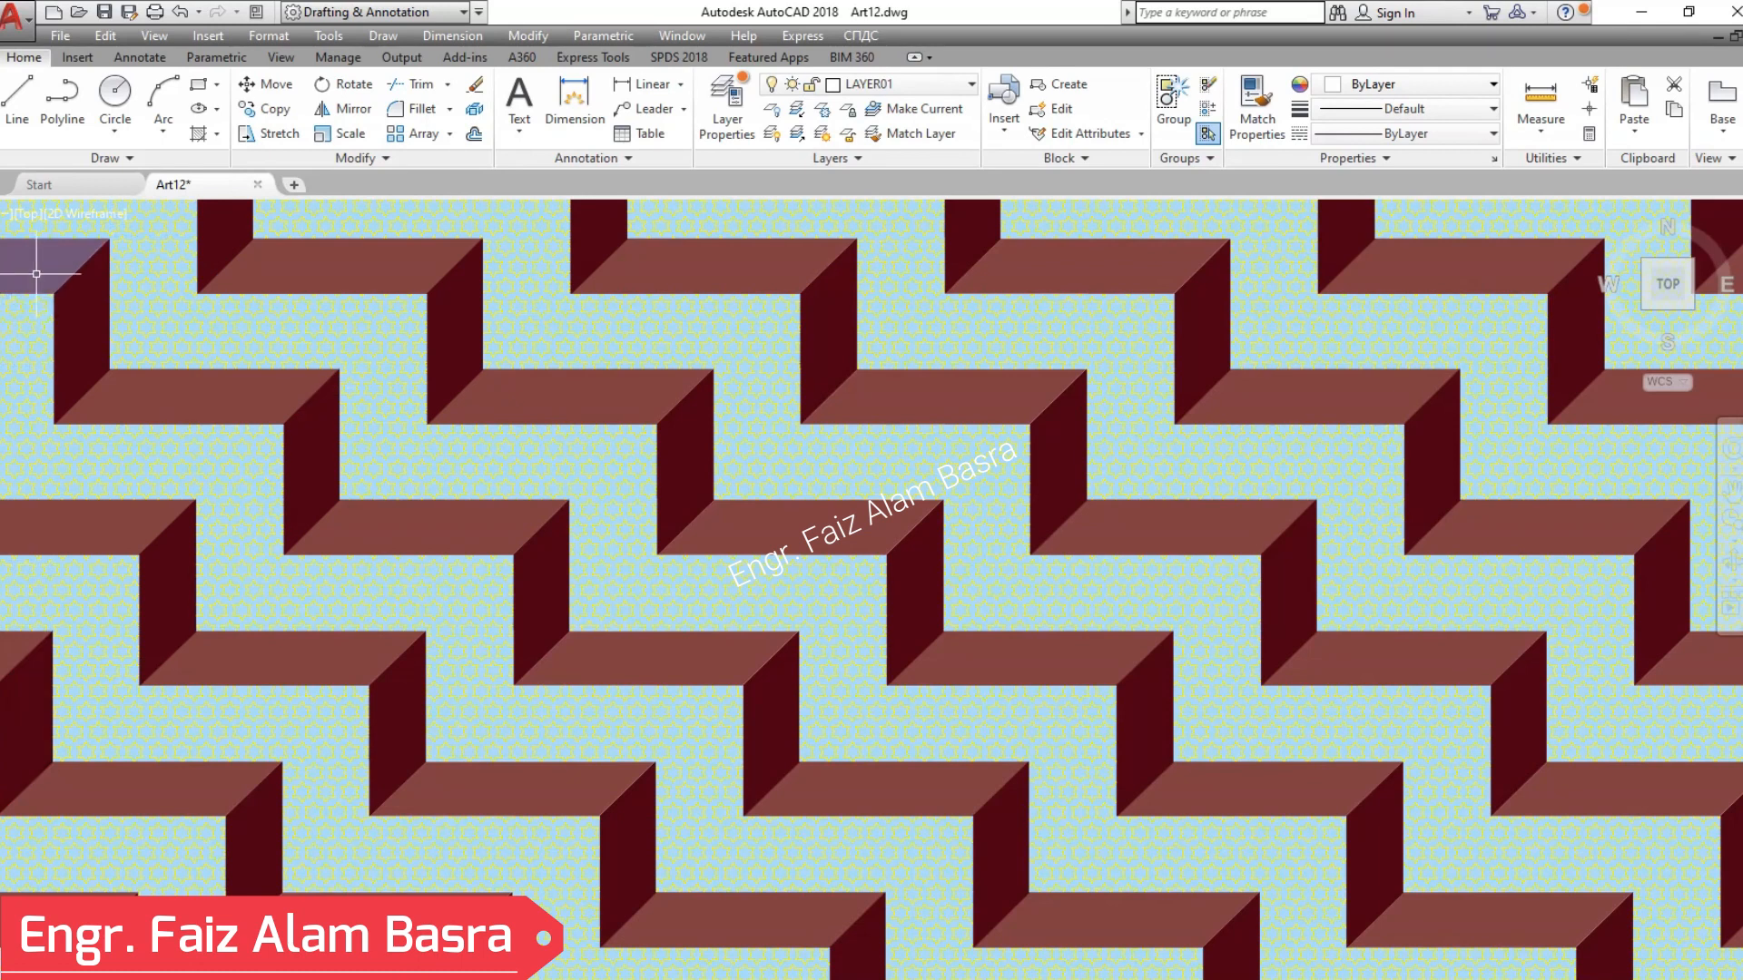
- Change the hatch pattern of the upper-left L-shaped row to BRICK
click(281, 344)
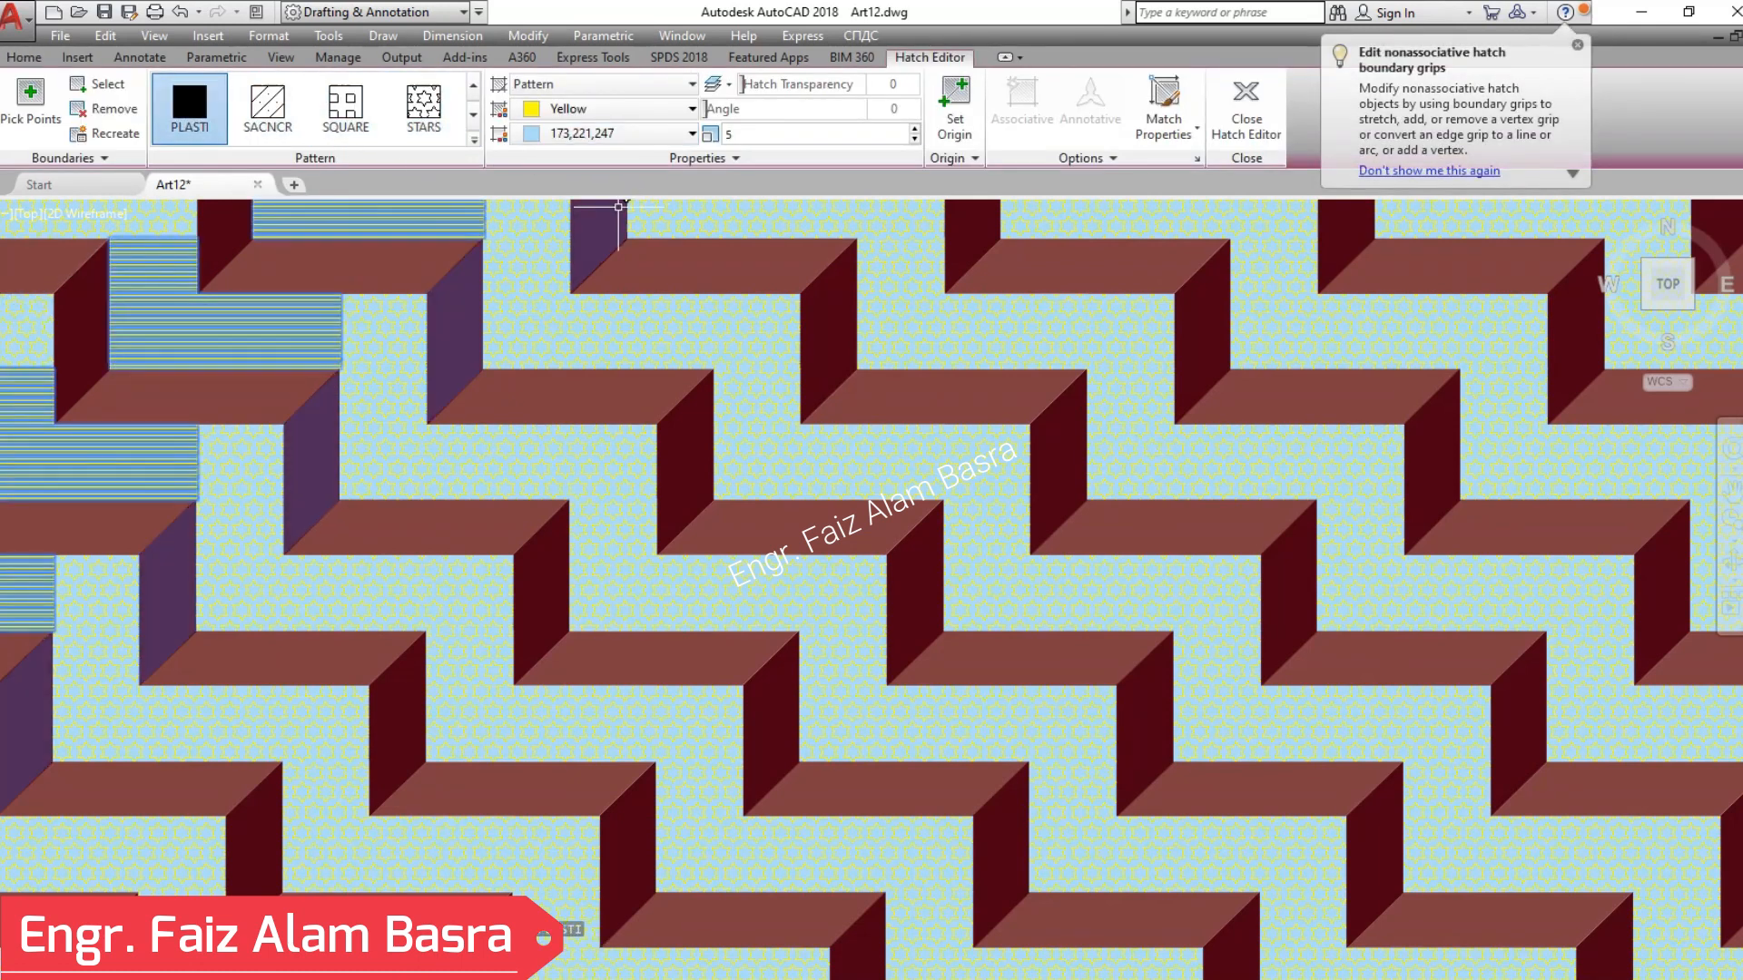
key(Escape)
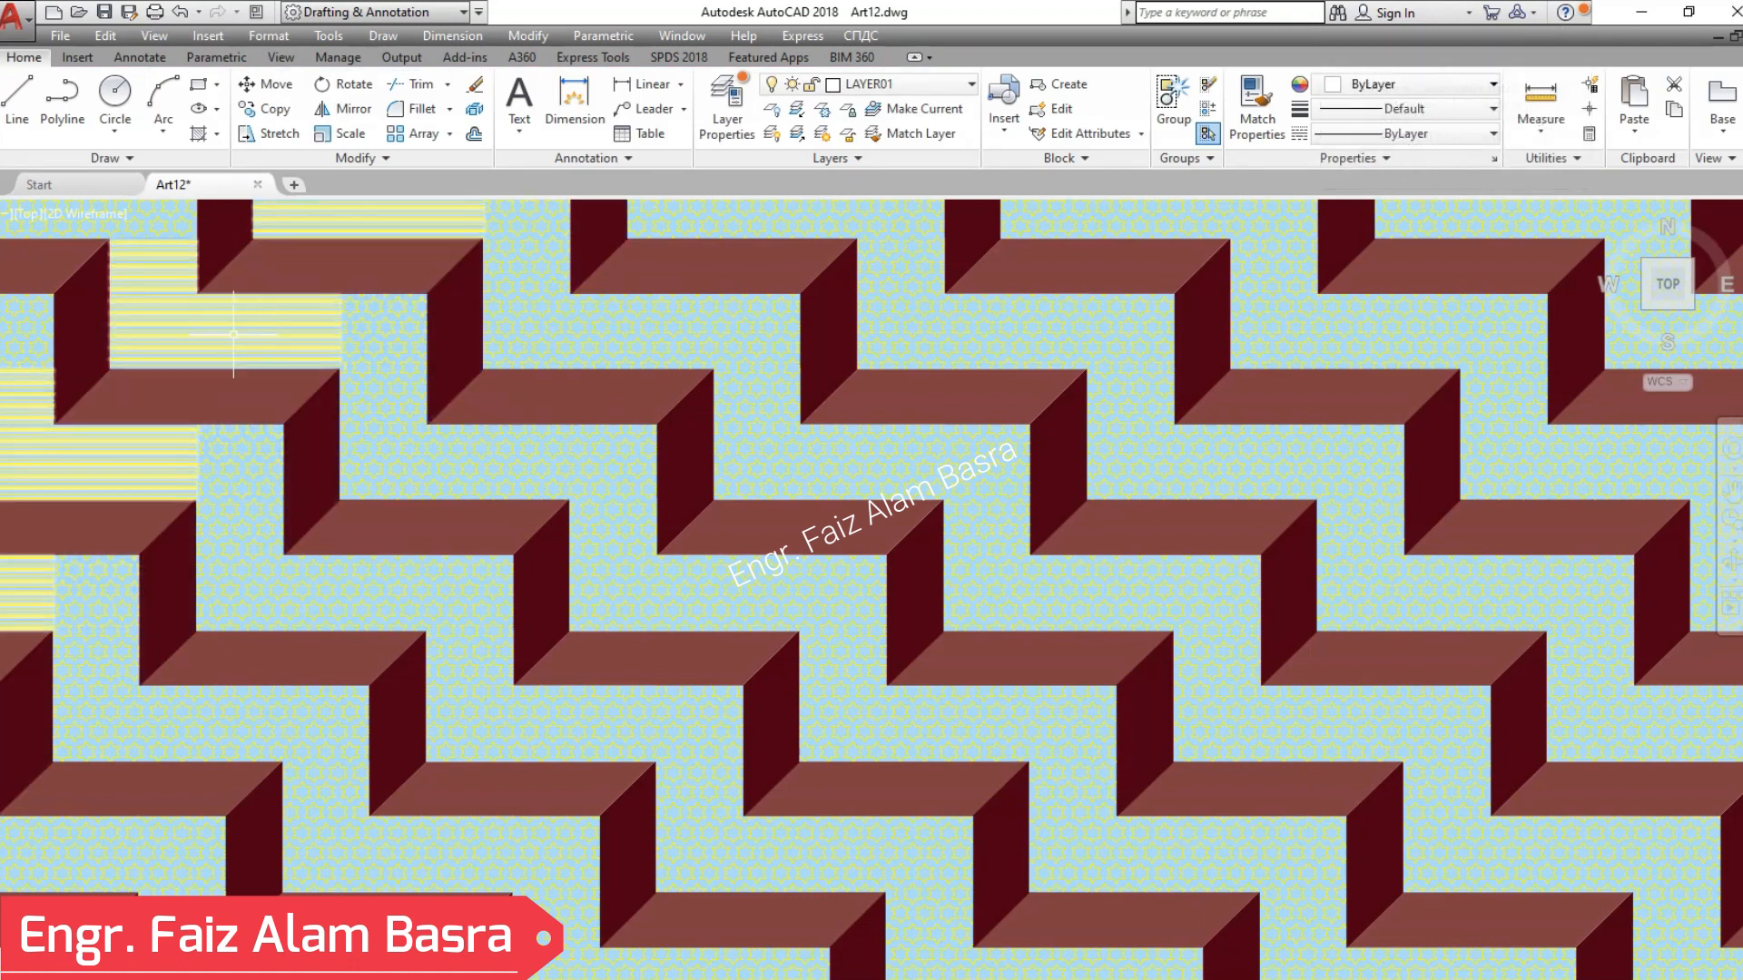
click(228, 337)
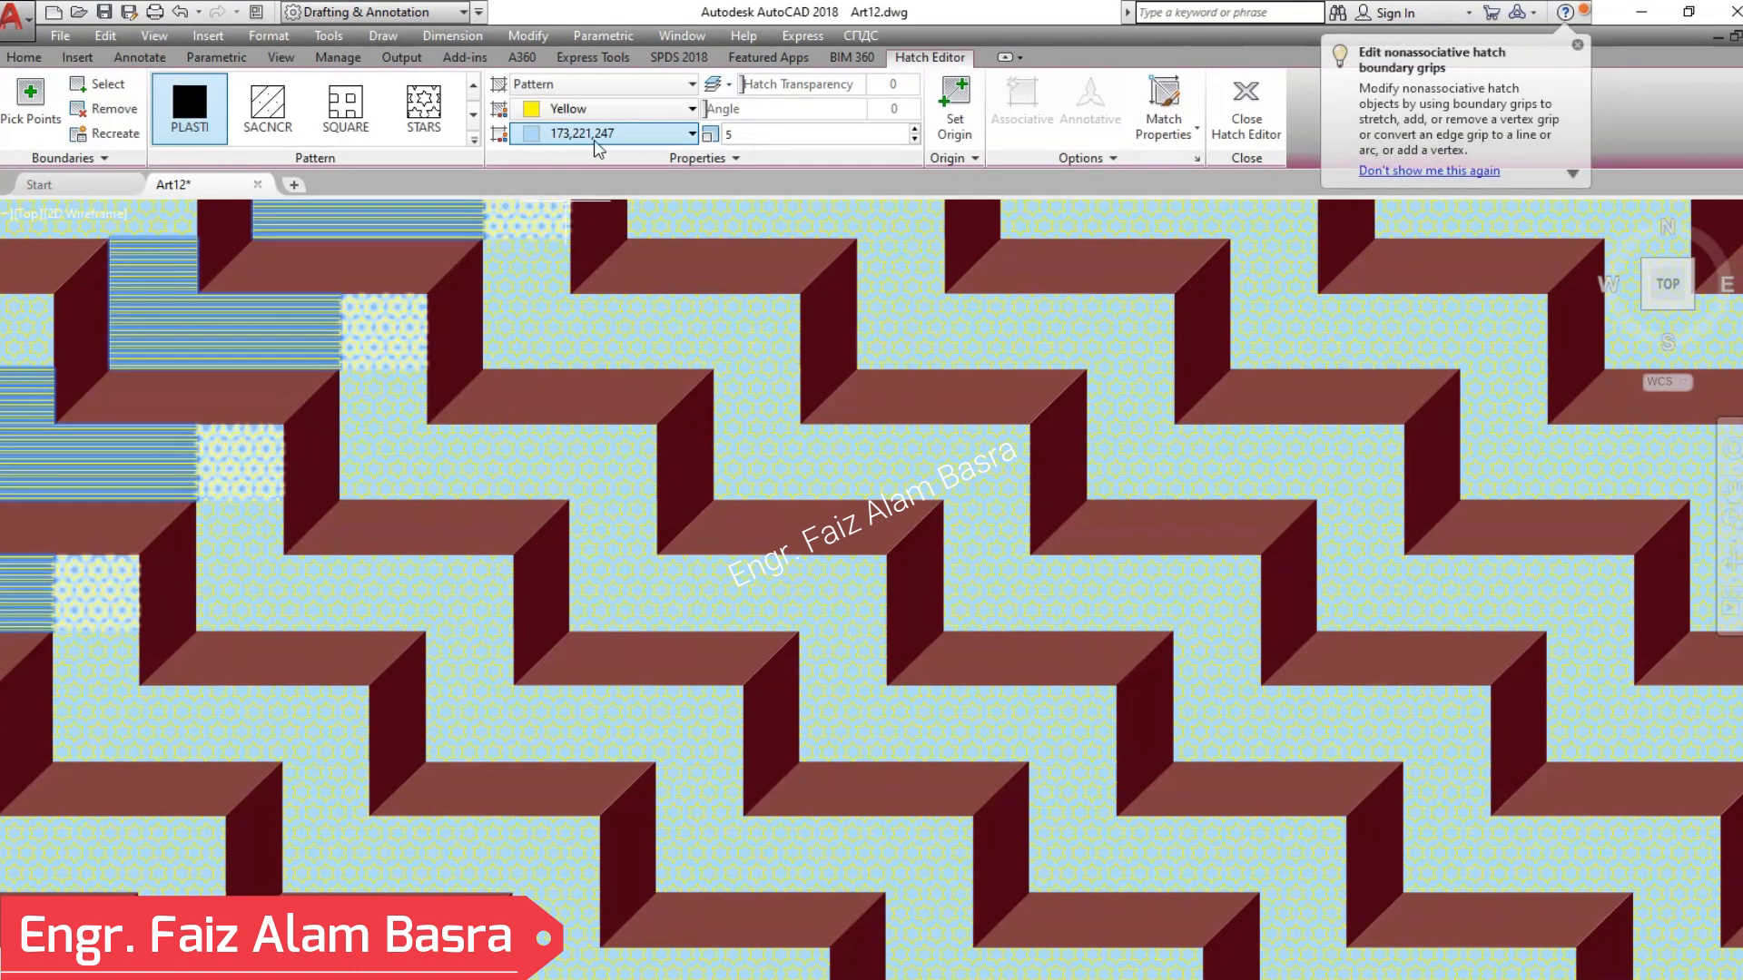
click(696, 131)
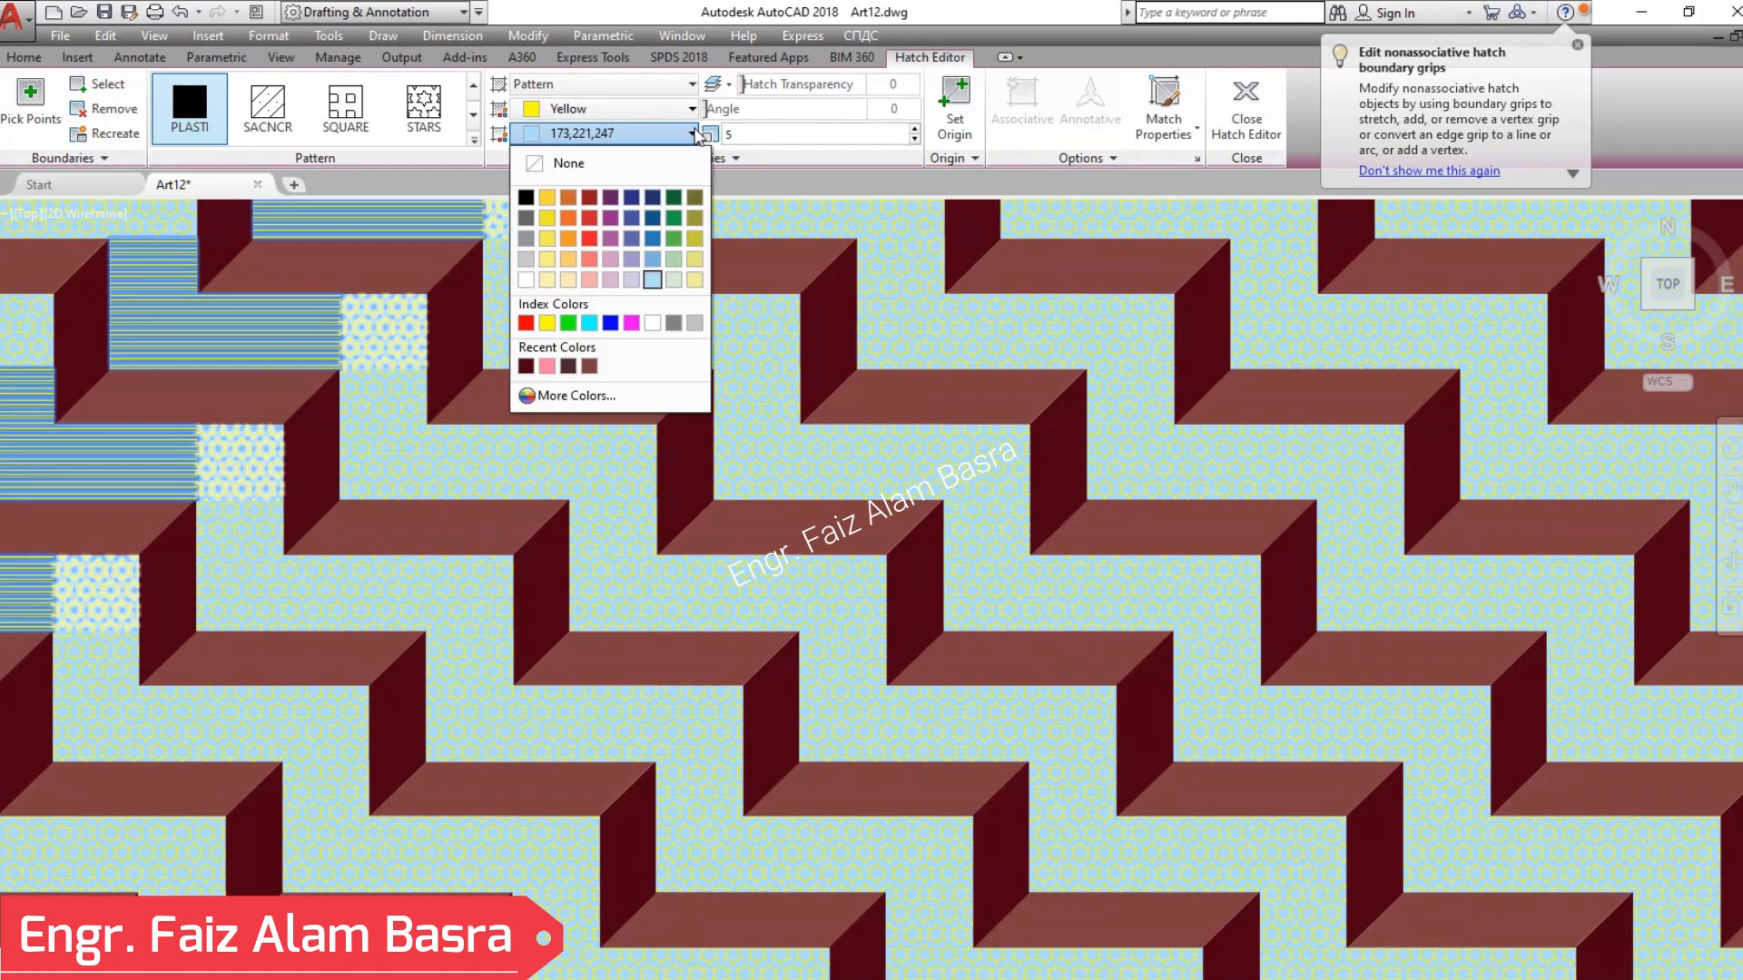
click(477, 137)
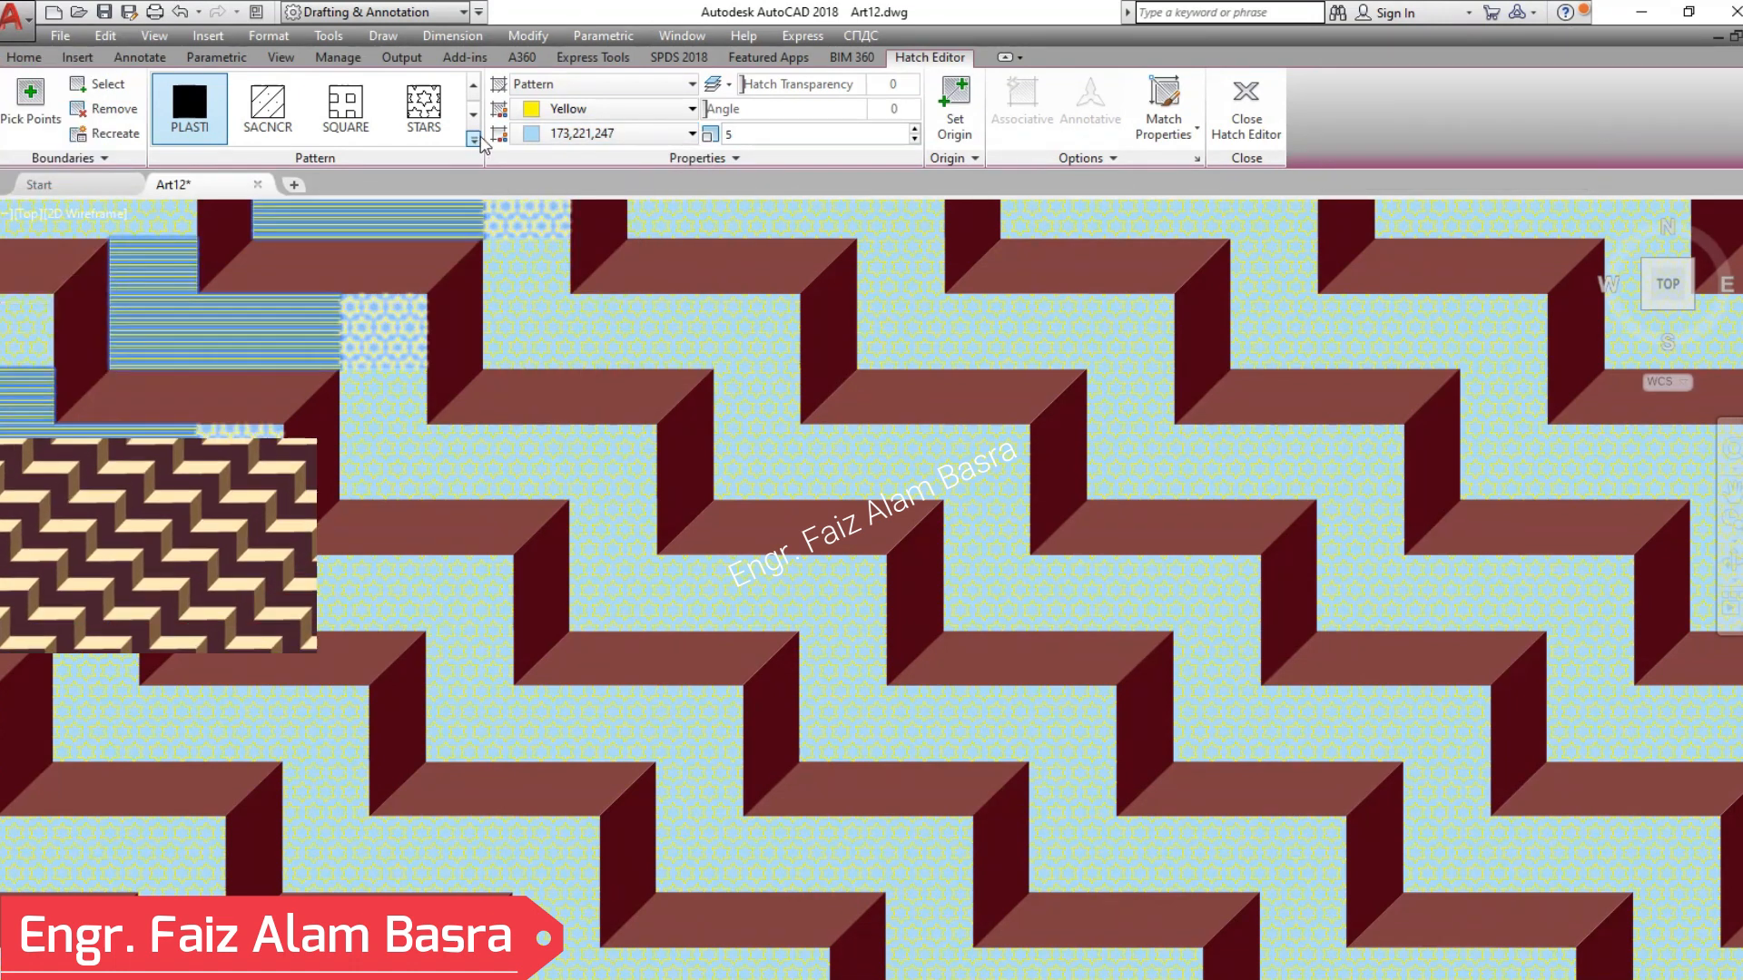
click(474, 137)
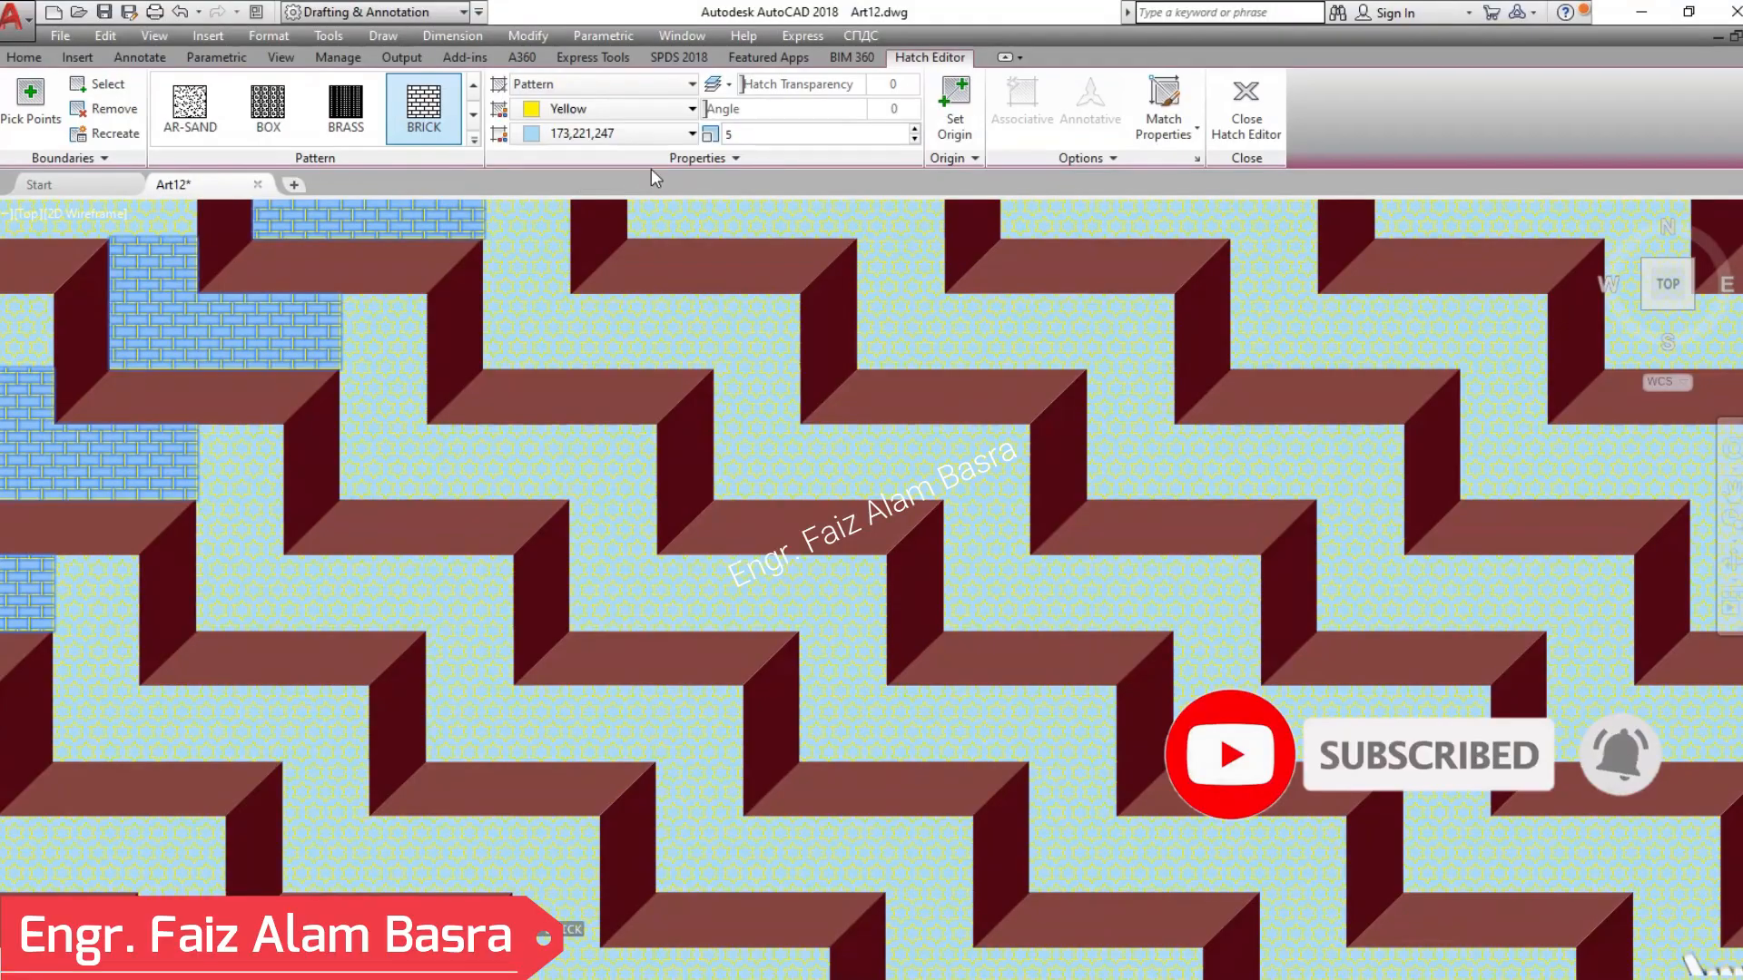
- Set the BRICK hatch's background colour to 153,27,30 and its pattern colour to White
click(693, 133)
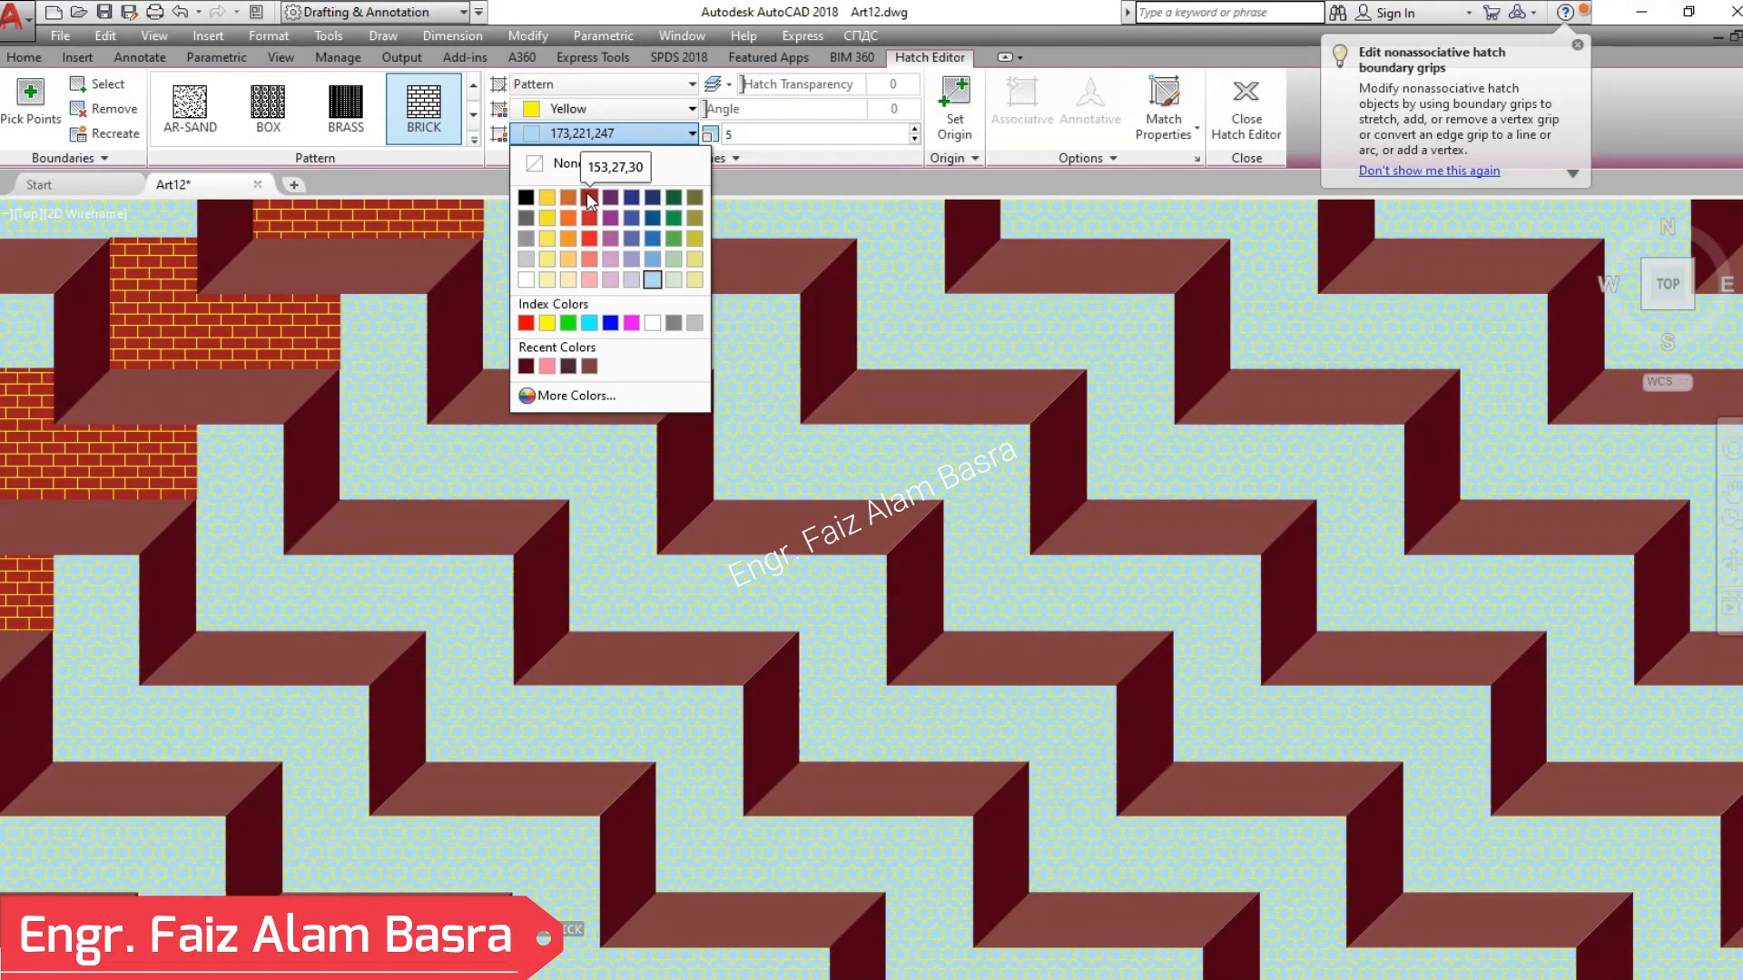
click(589, 197)
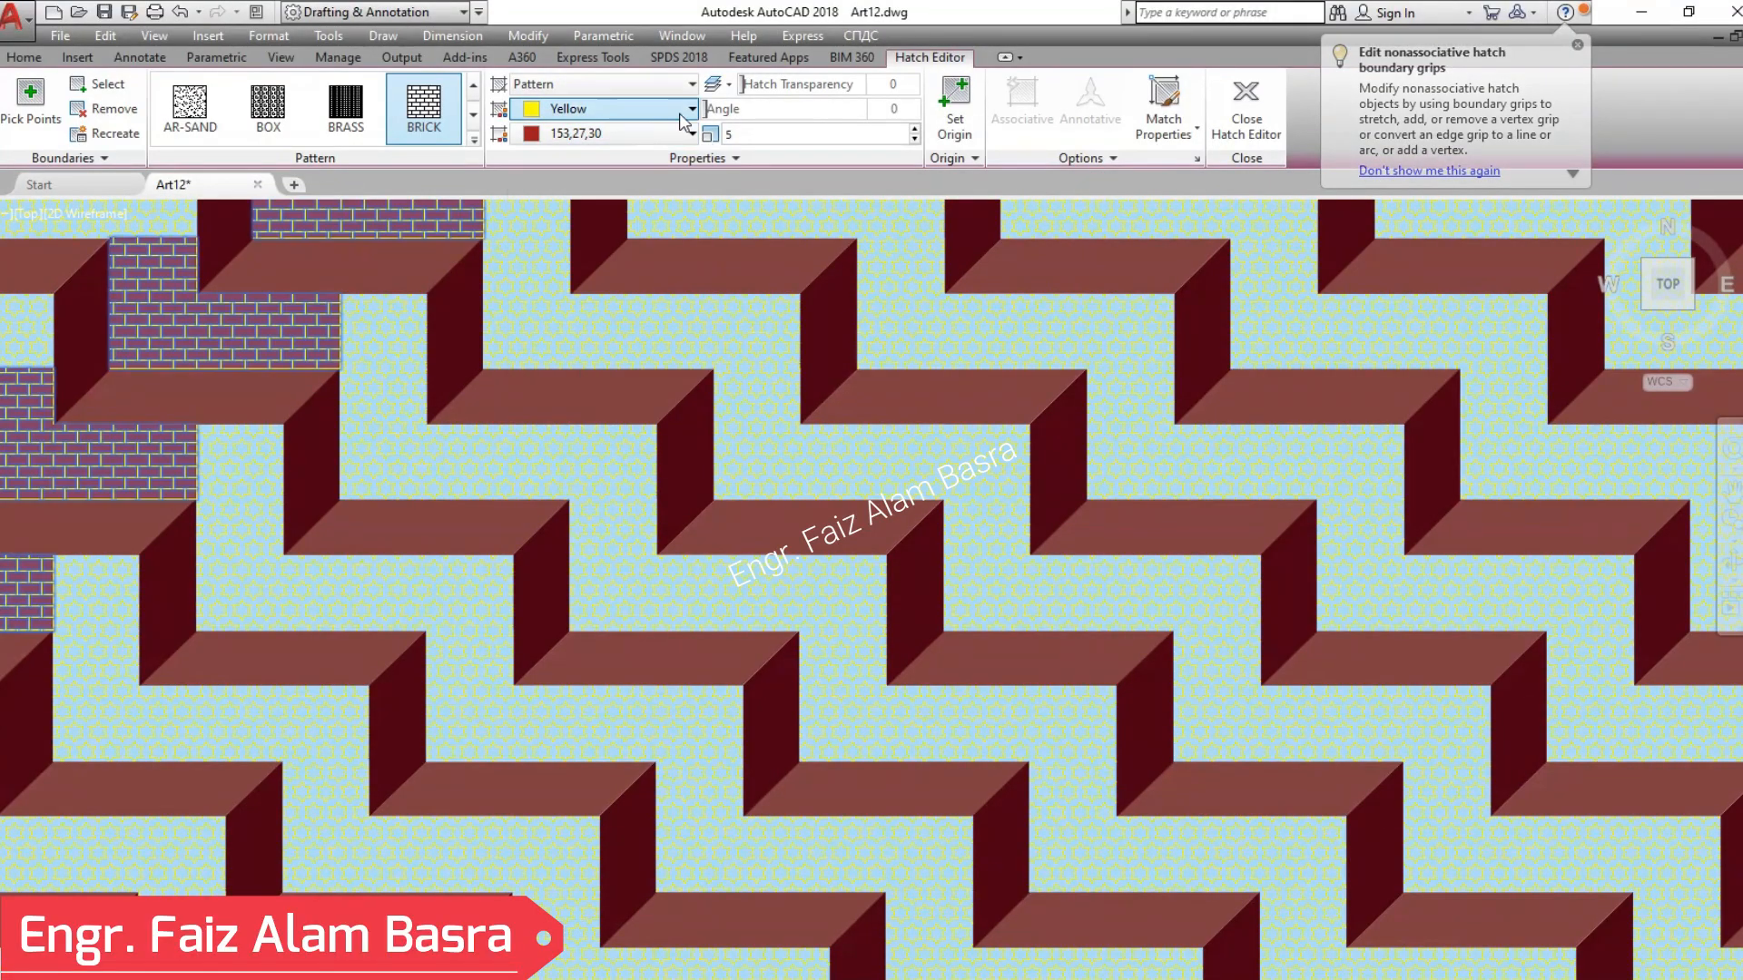
click(692, 108)
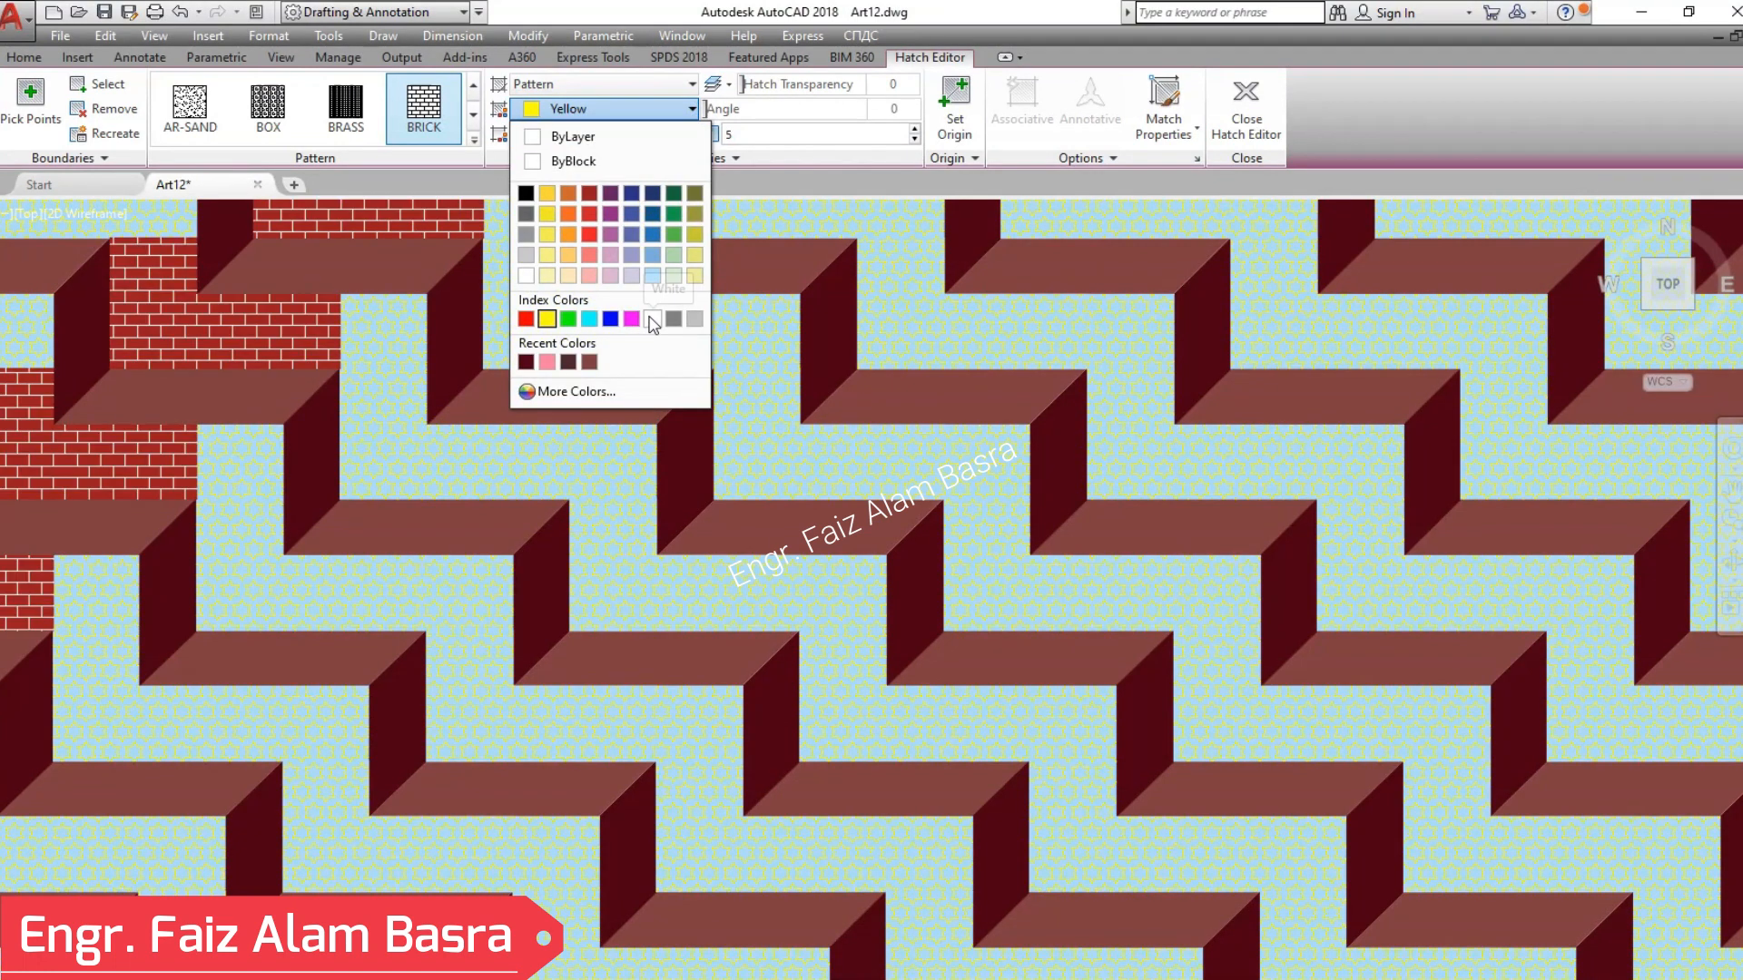
click(651, 320)
- Finish editing the hatch and match the red BRICK row's properties onto the light-blue star-filled L-shaped rows
click(1234, 109)
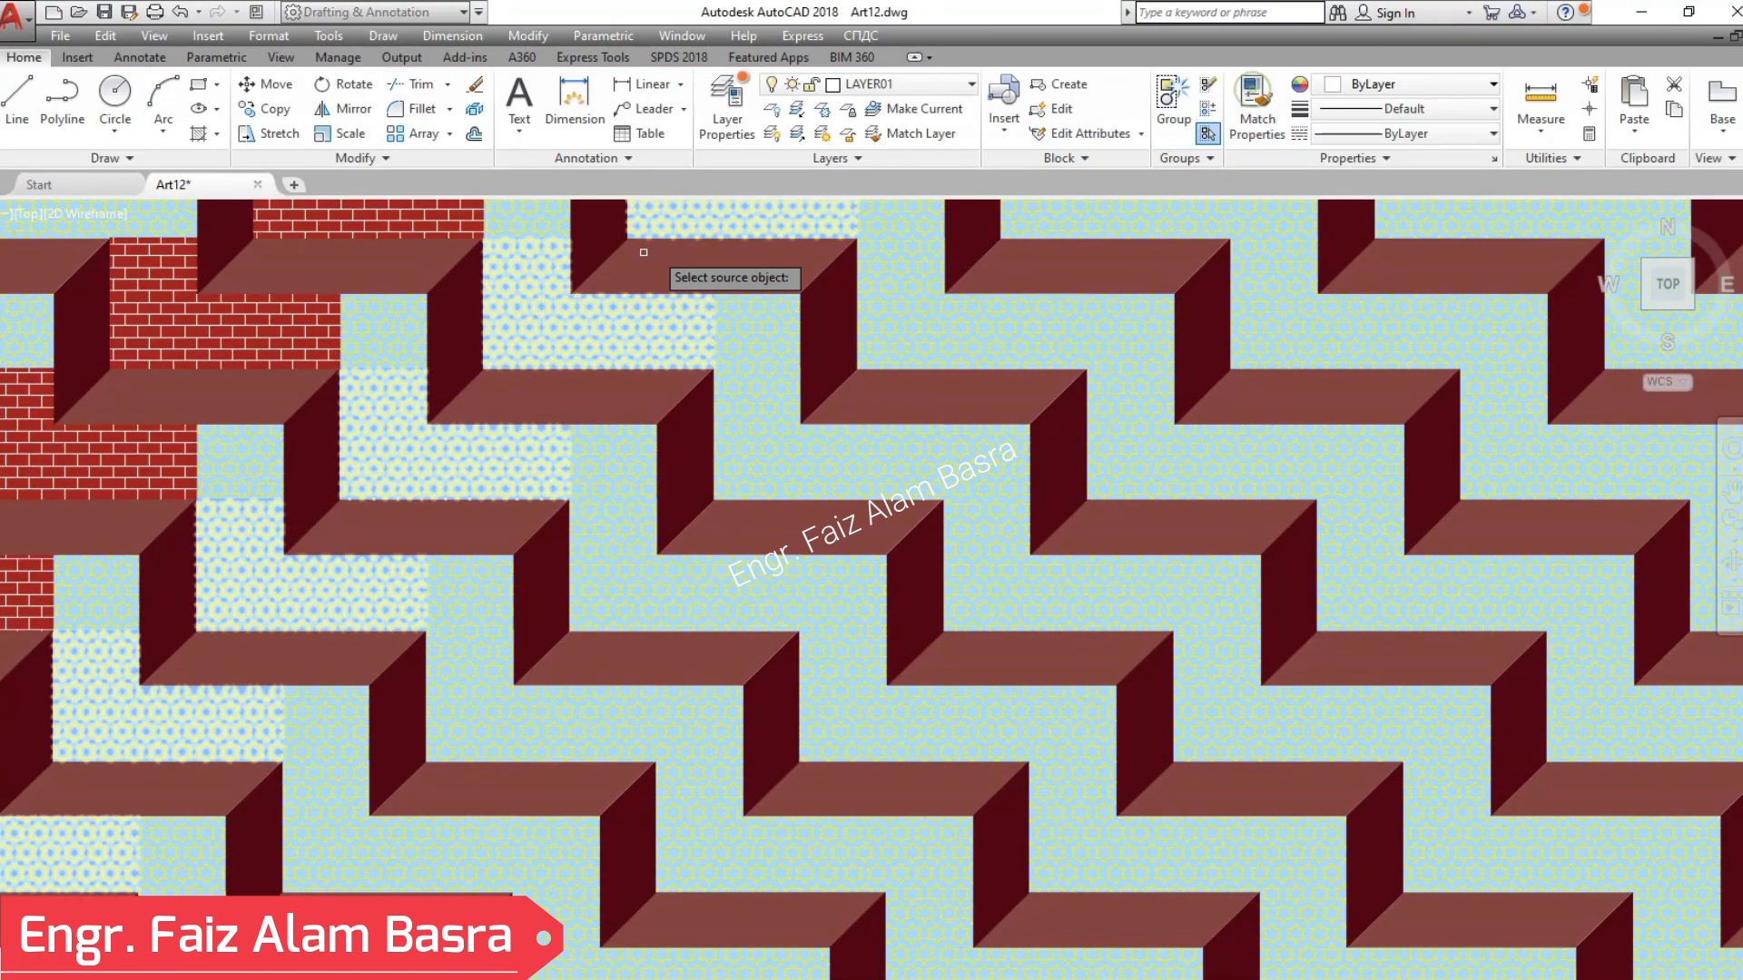
click(275, 344)
click(391, 356)
click(396, 438)
click(610, 466)
click(616, 570)
click(811, 617)
click(1012, 729)
click(1056, 735)
click(1242, 859)
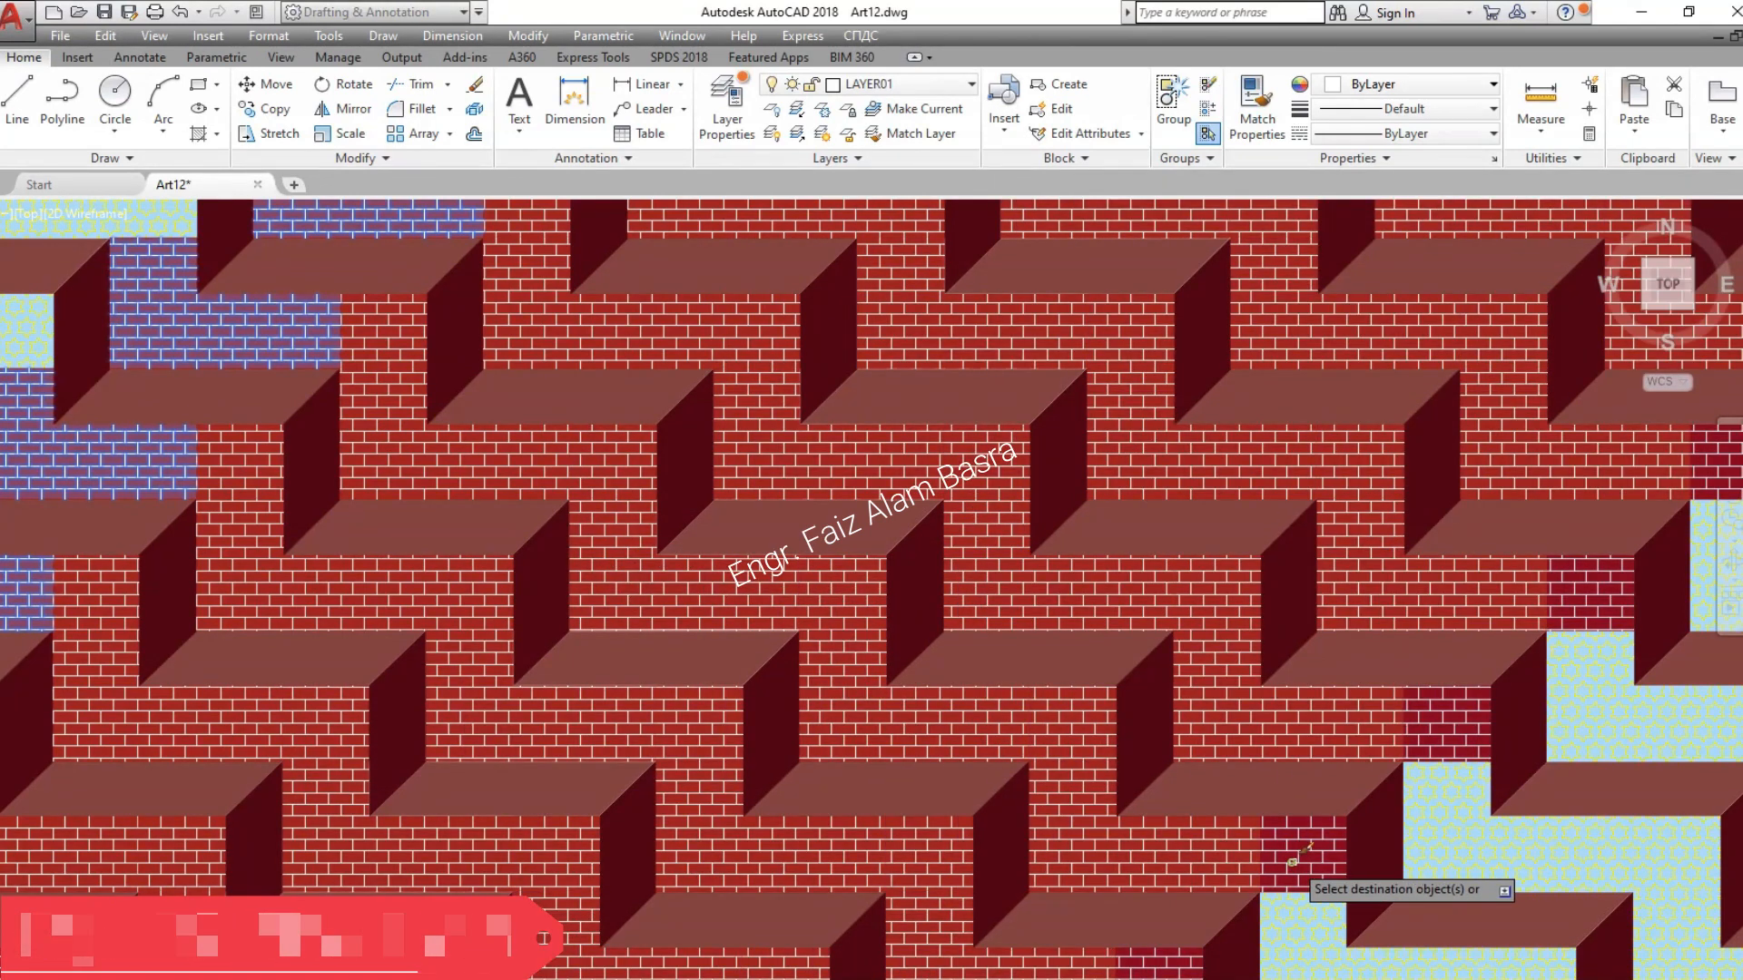
click(1461, 967)
click(1650, 945)
click(46, 221)
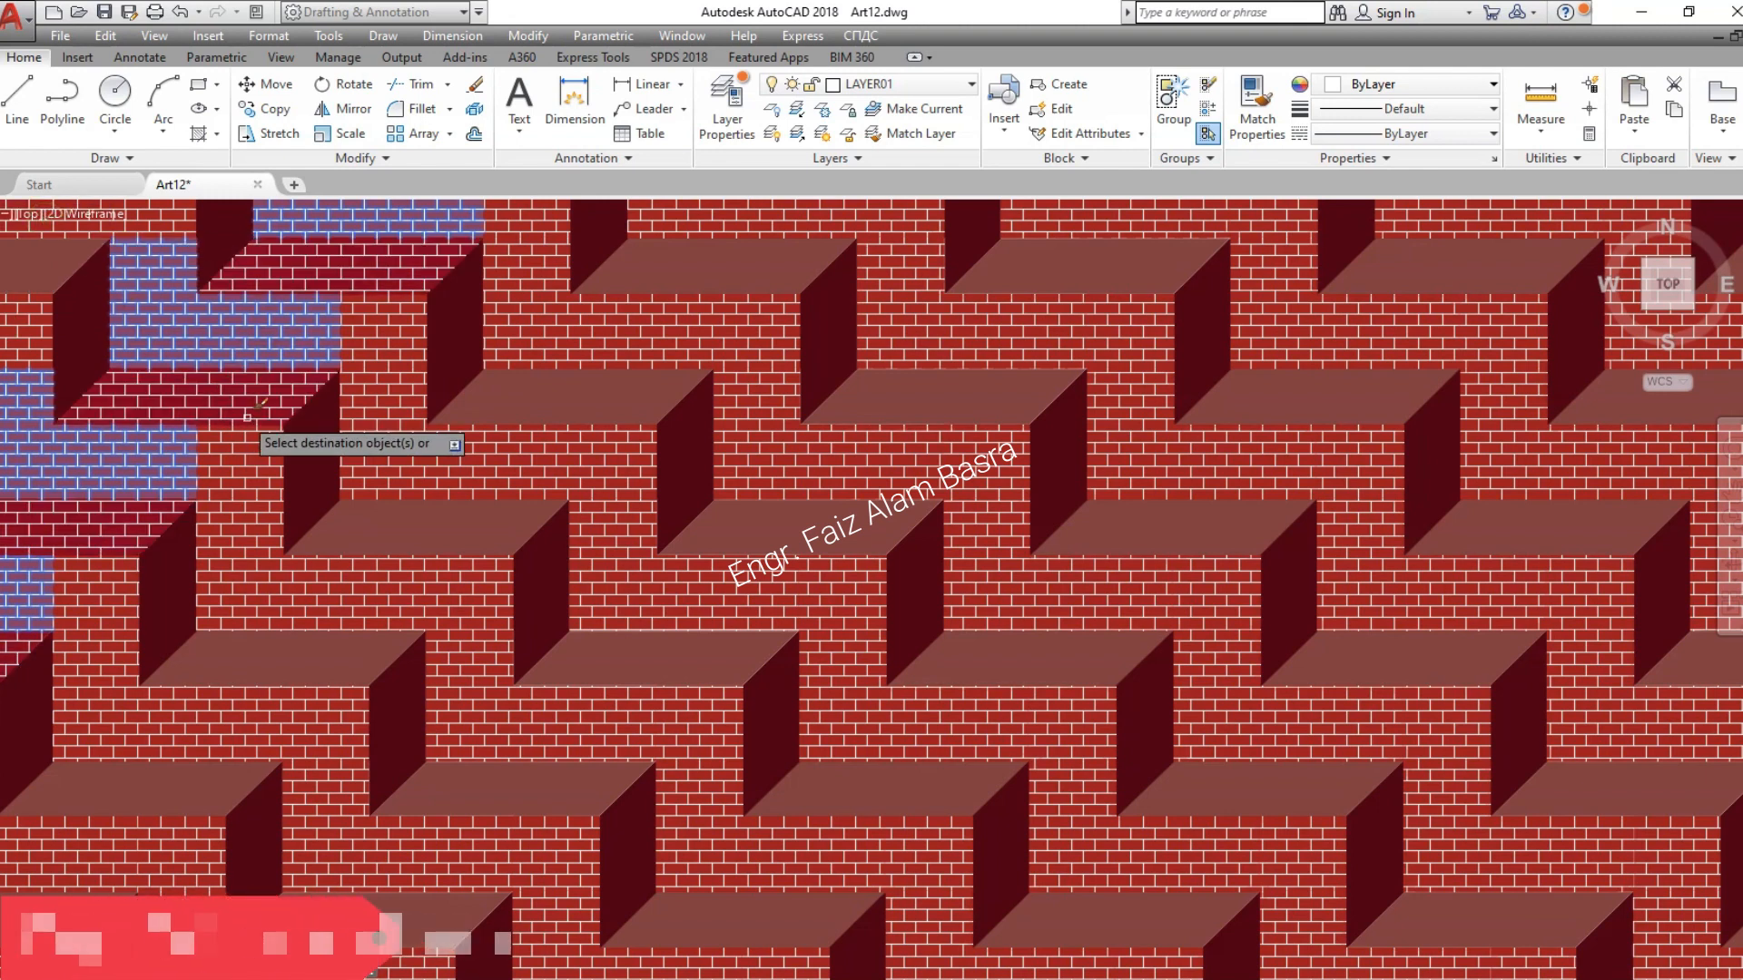
- Set the solid hatch colour of one row of brown parallelogram top faces to 247,171,174 and finish editing it
scroll(250, 417, down, 4)
scroll(204, 368, up, 3)
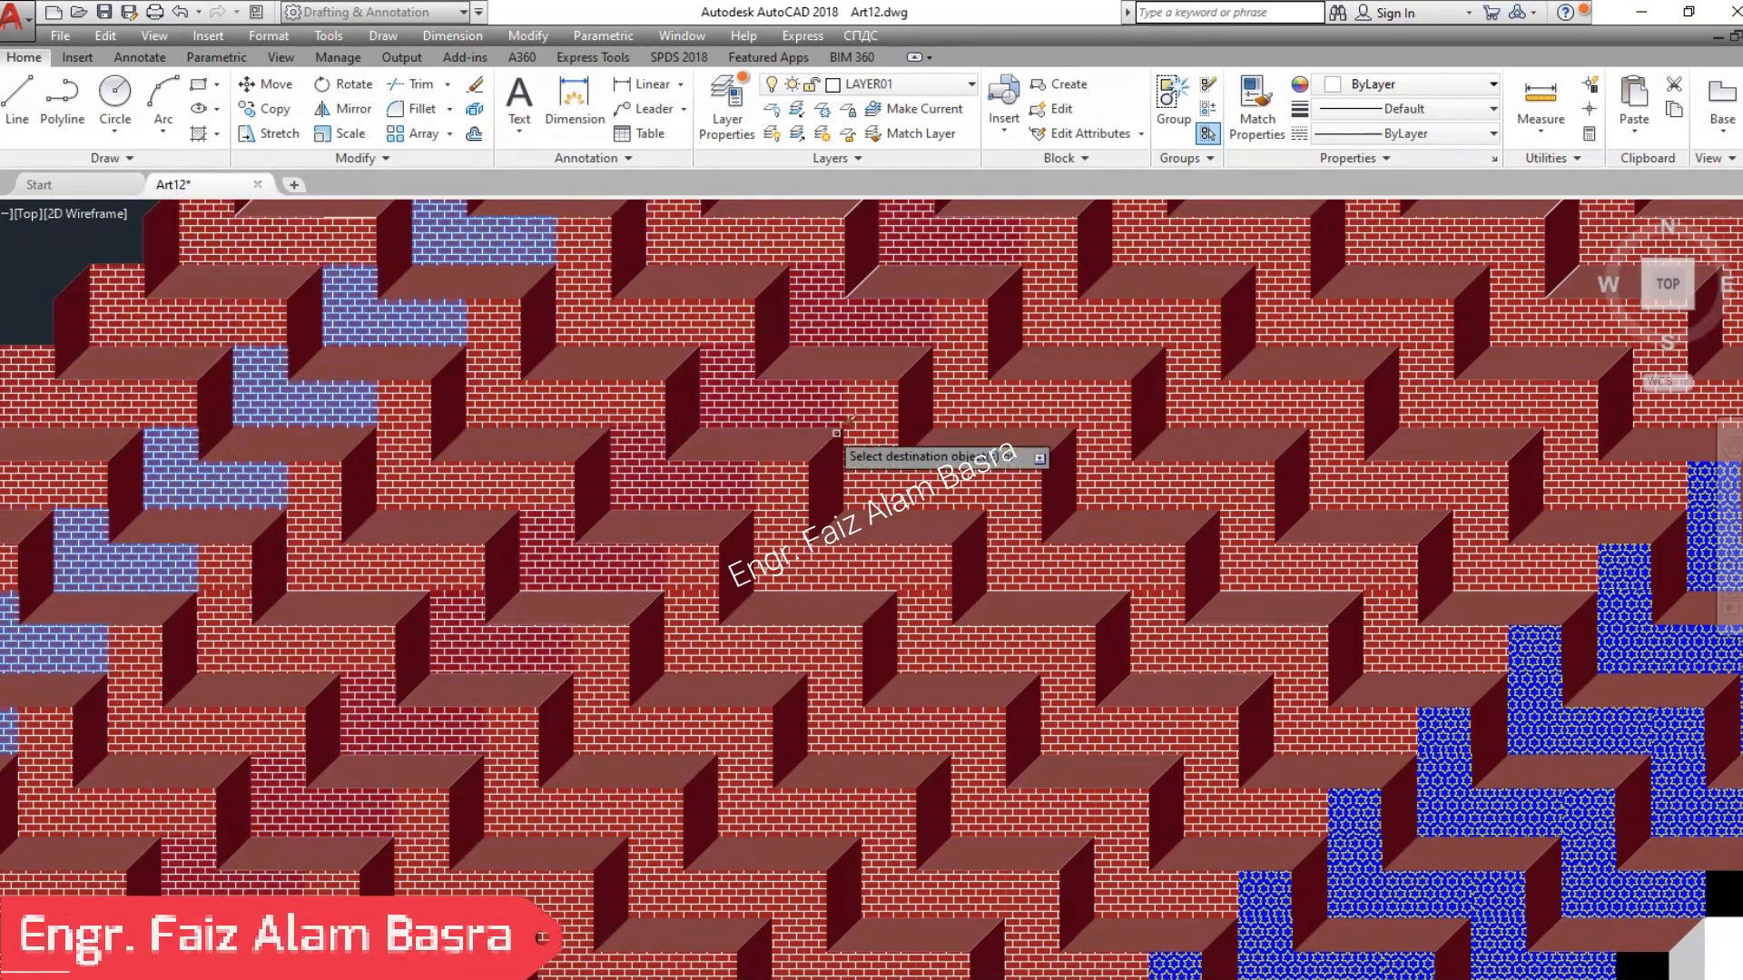
scroll(674, 397, up, 2)
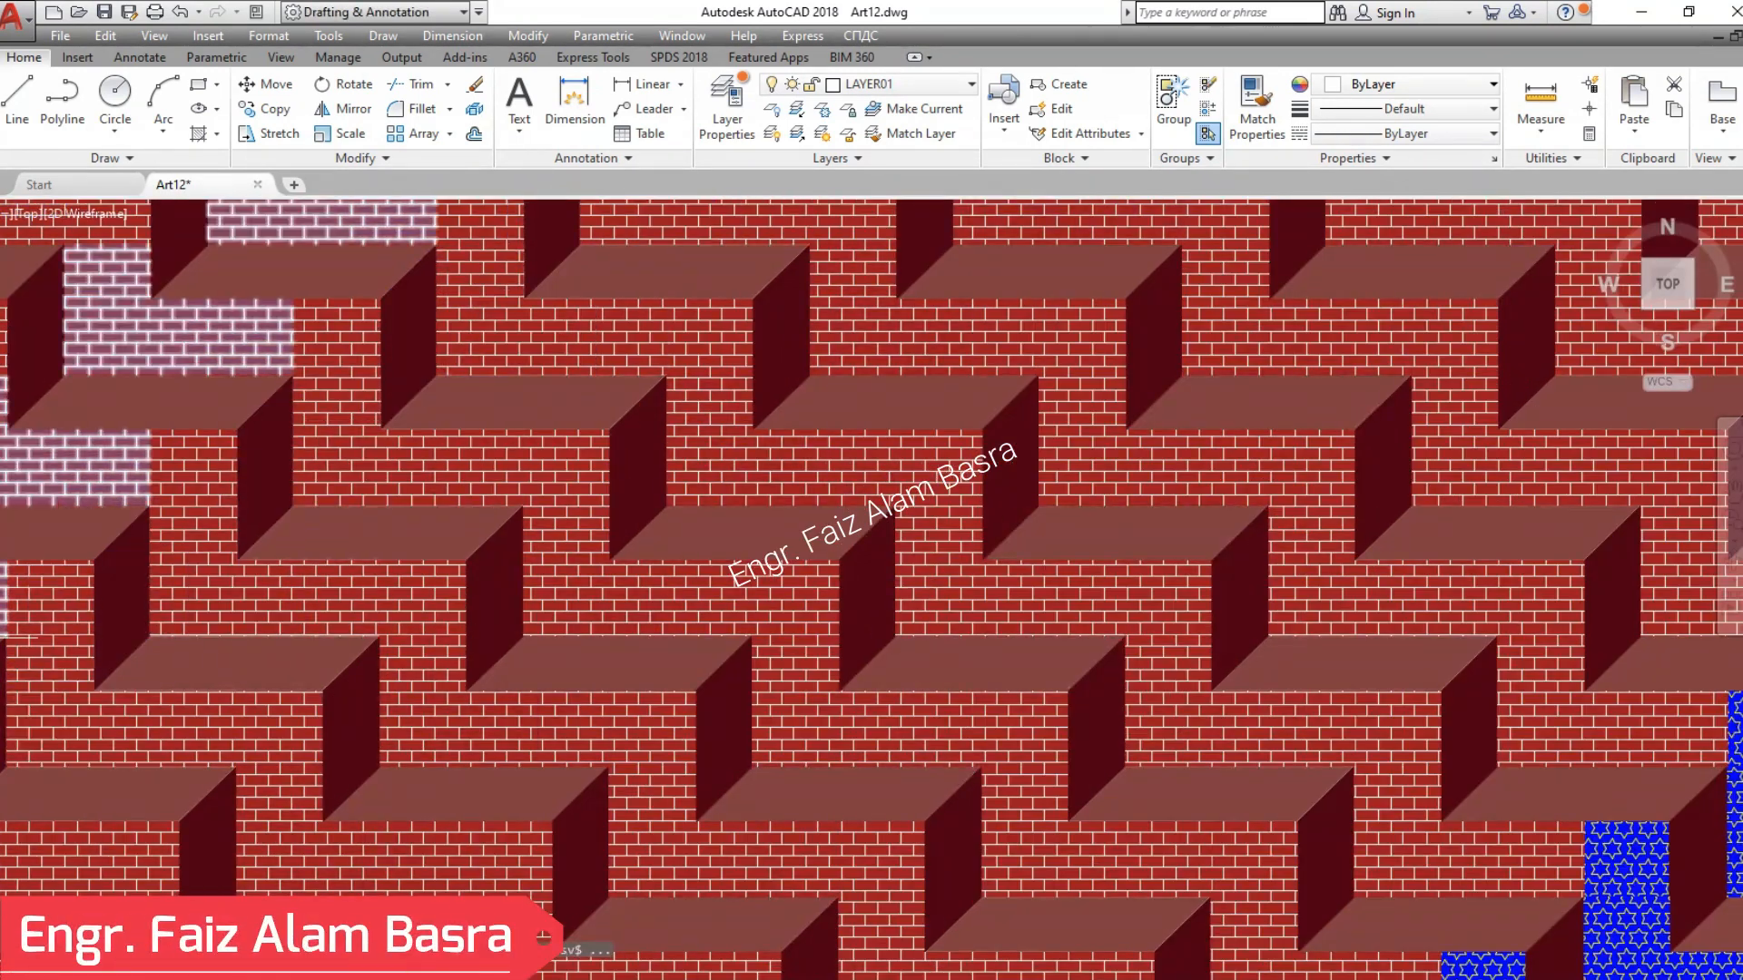
click(629, 401)
click(636, 108)
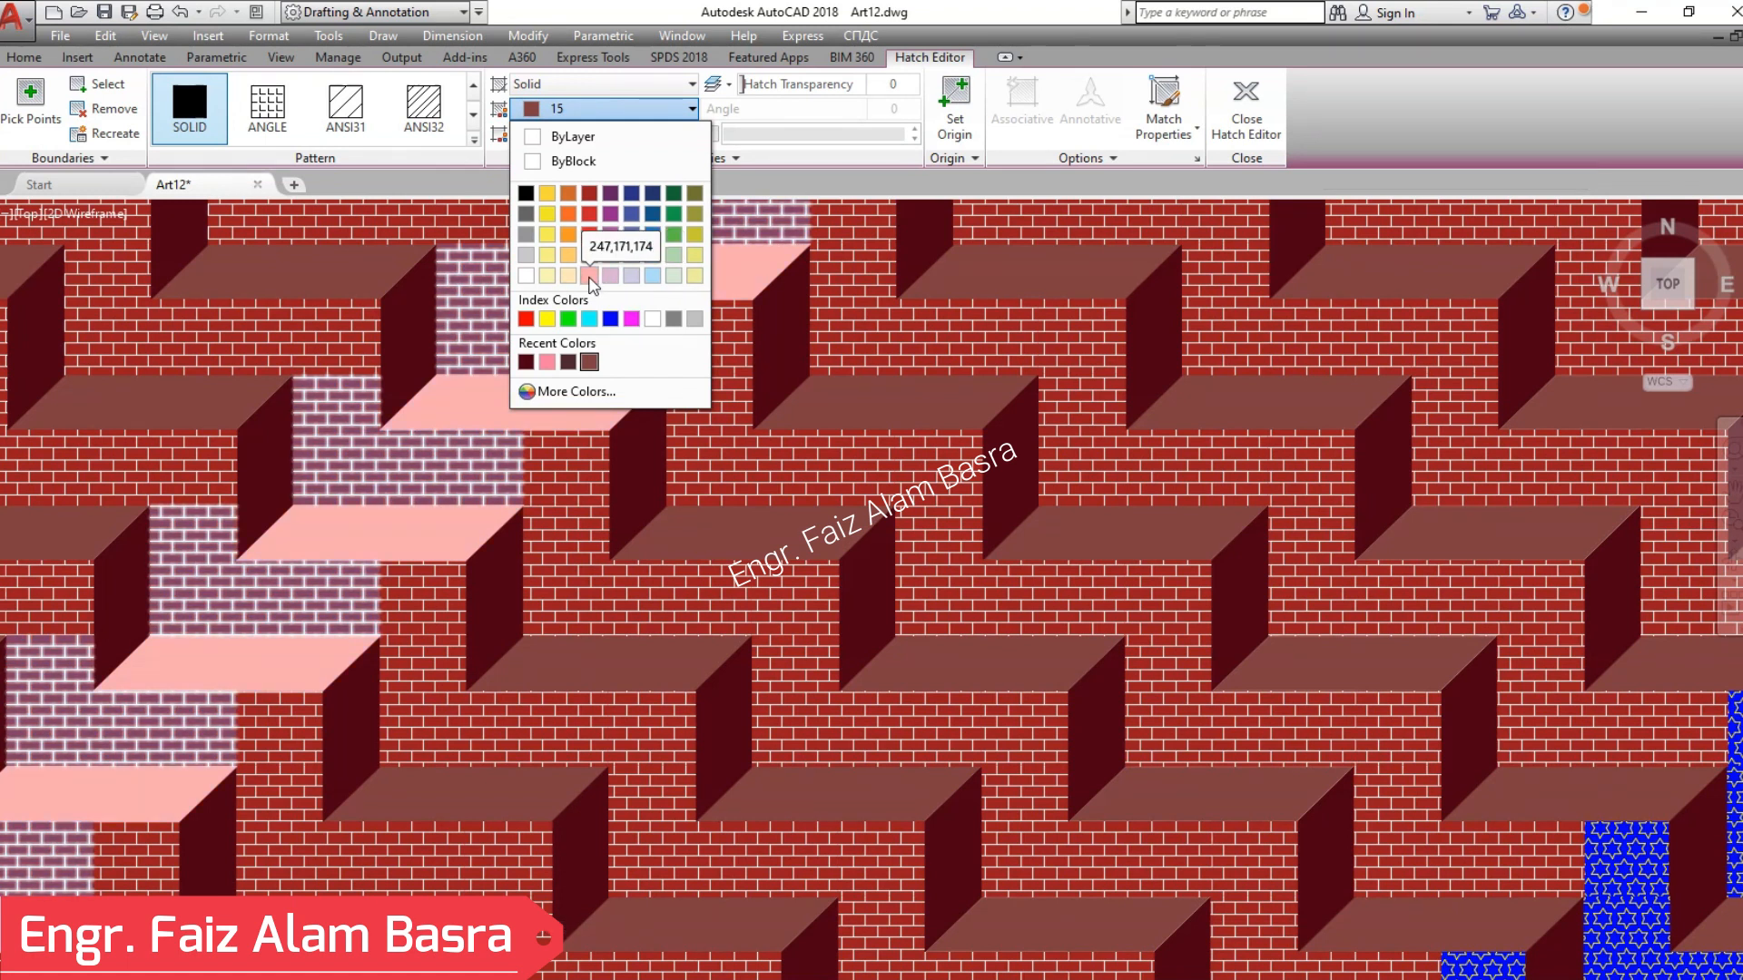
click(589, 277)
key(Escape)
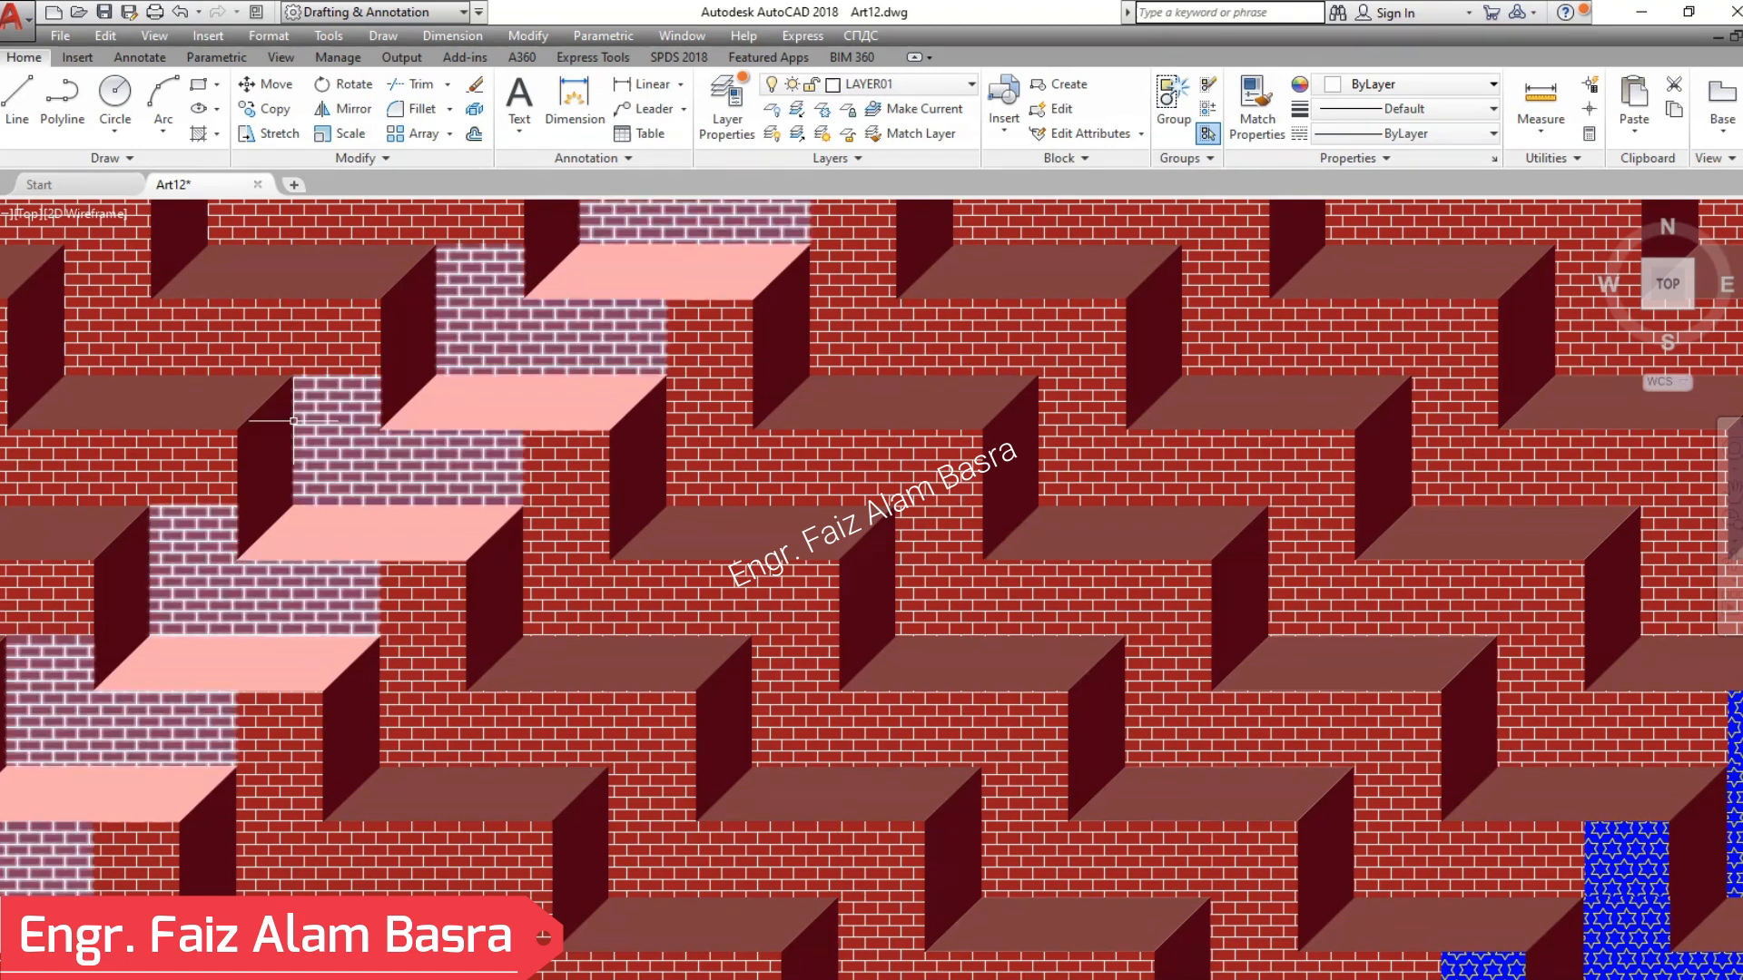
- Set the solid hatch colour of one row of dark maroon side faces to 206,204,230 and finish editing it
click(257, 431)
click(696, 111)
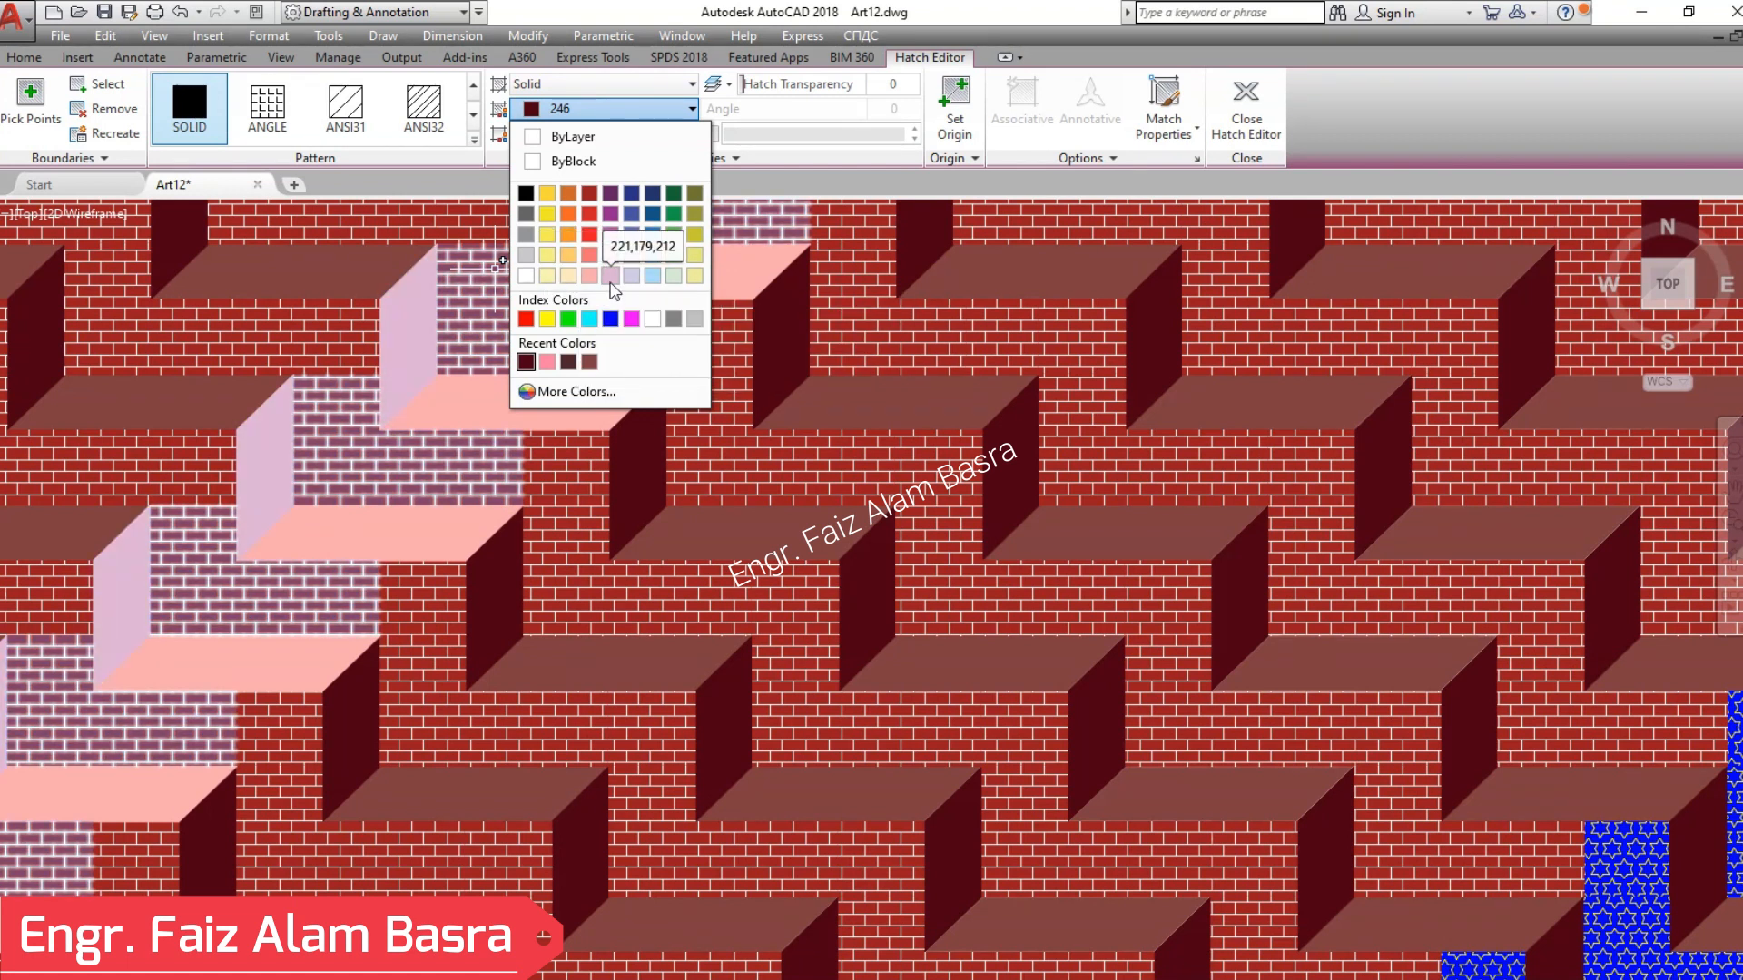
click(638, 279)
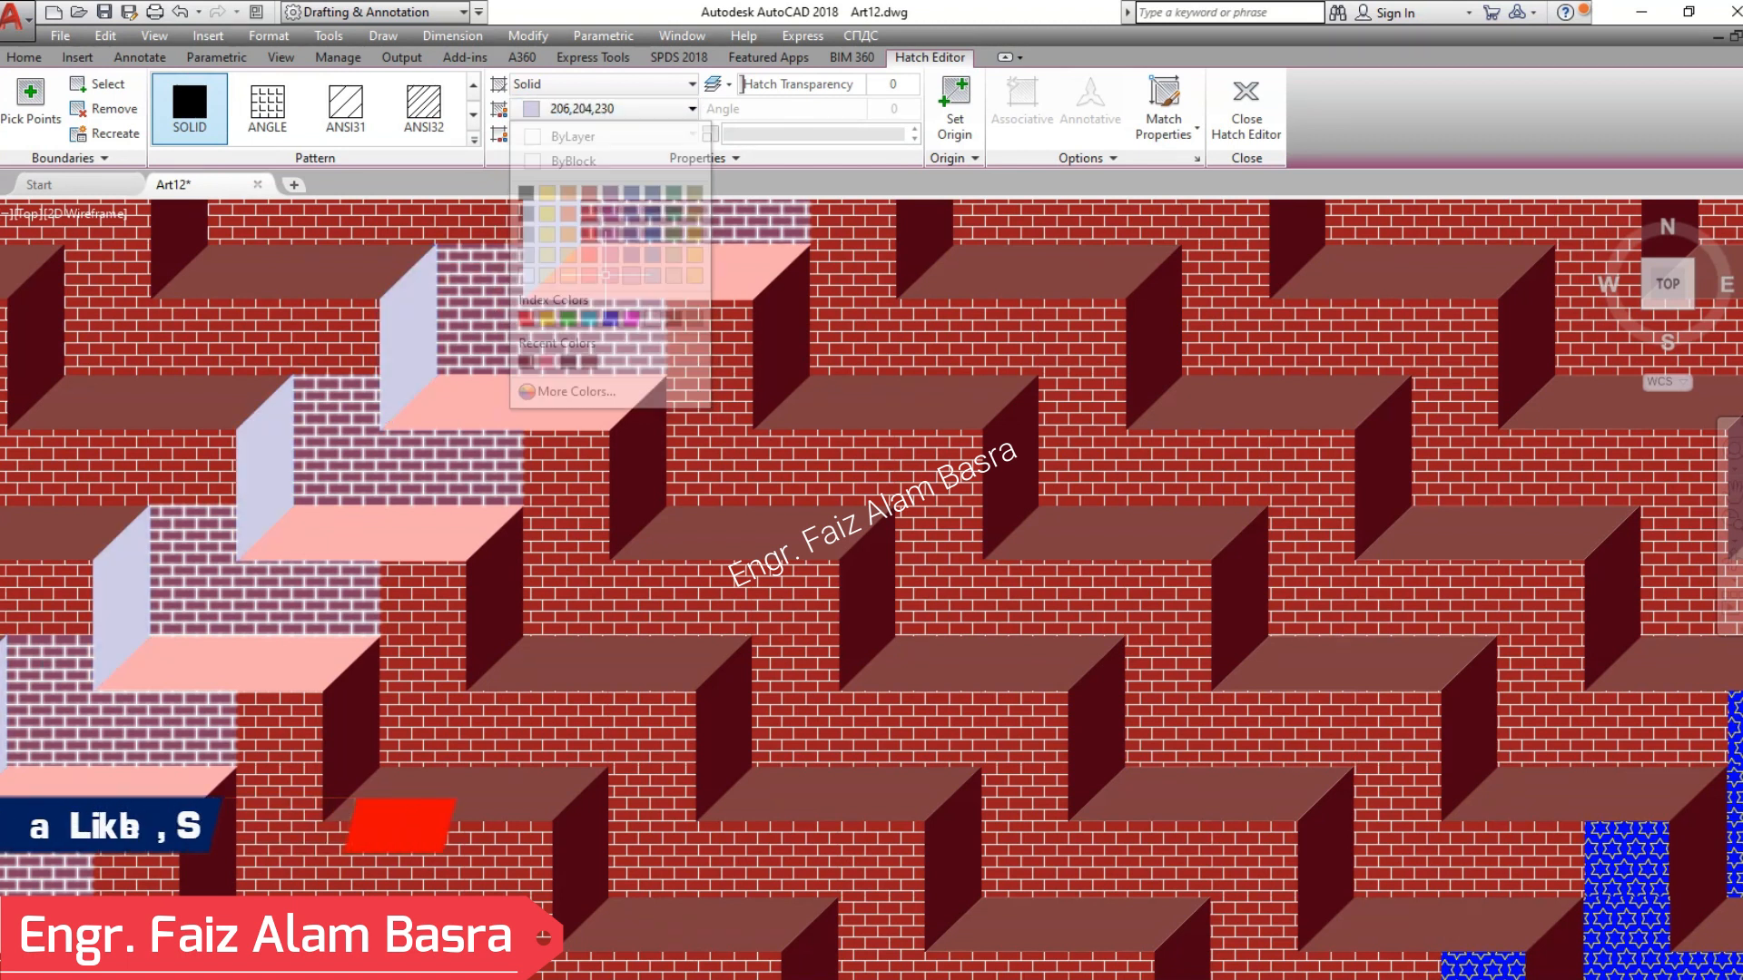
key(Escape)
- Match the light-pink top-face row's properties onto the other brown top-face rows and finish matching
click(1257, 107)
click(790, 263)
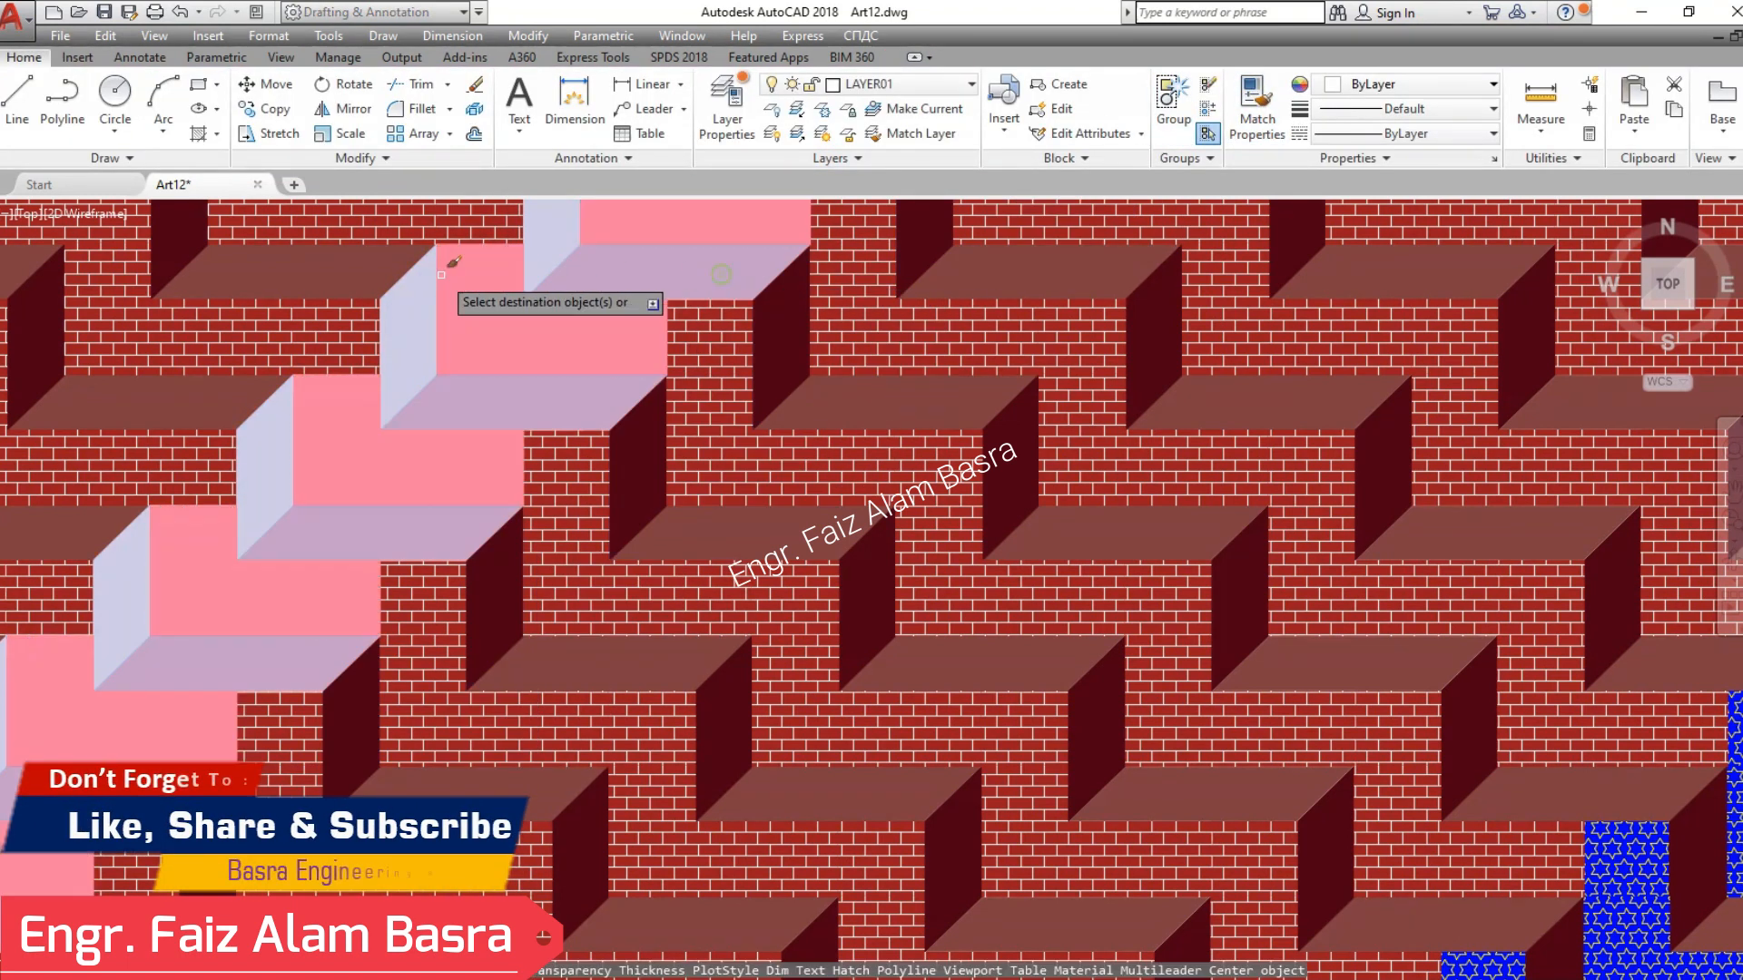
click(1147, 541)
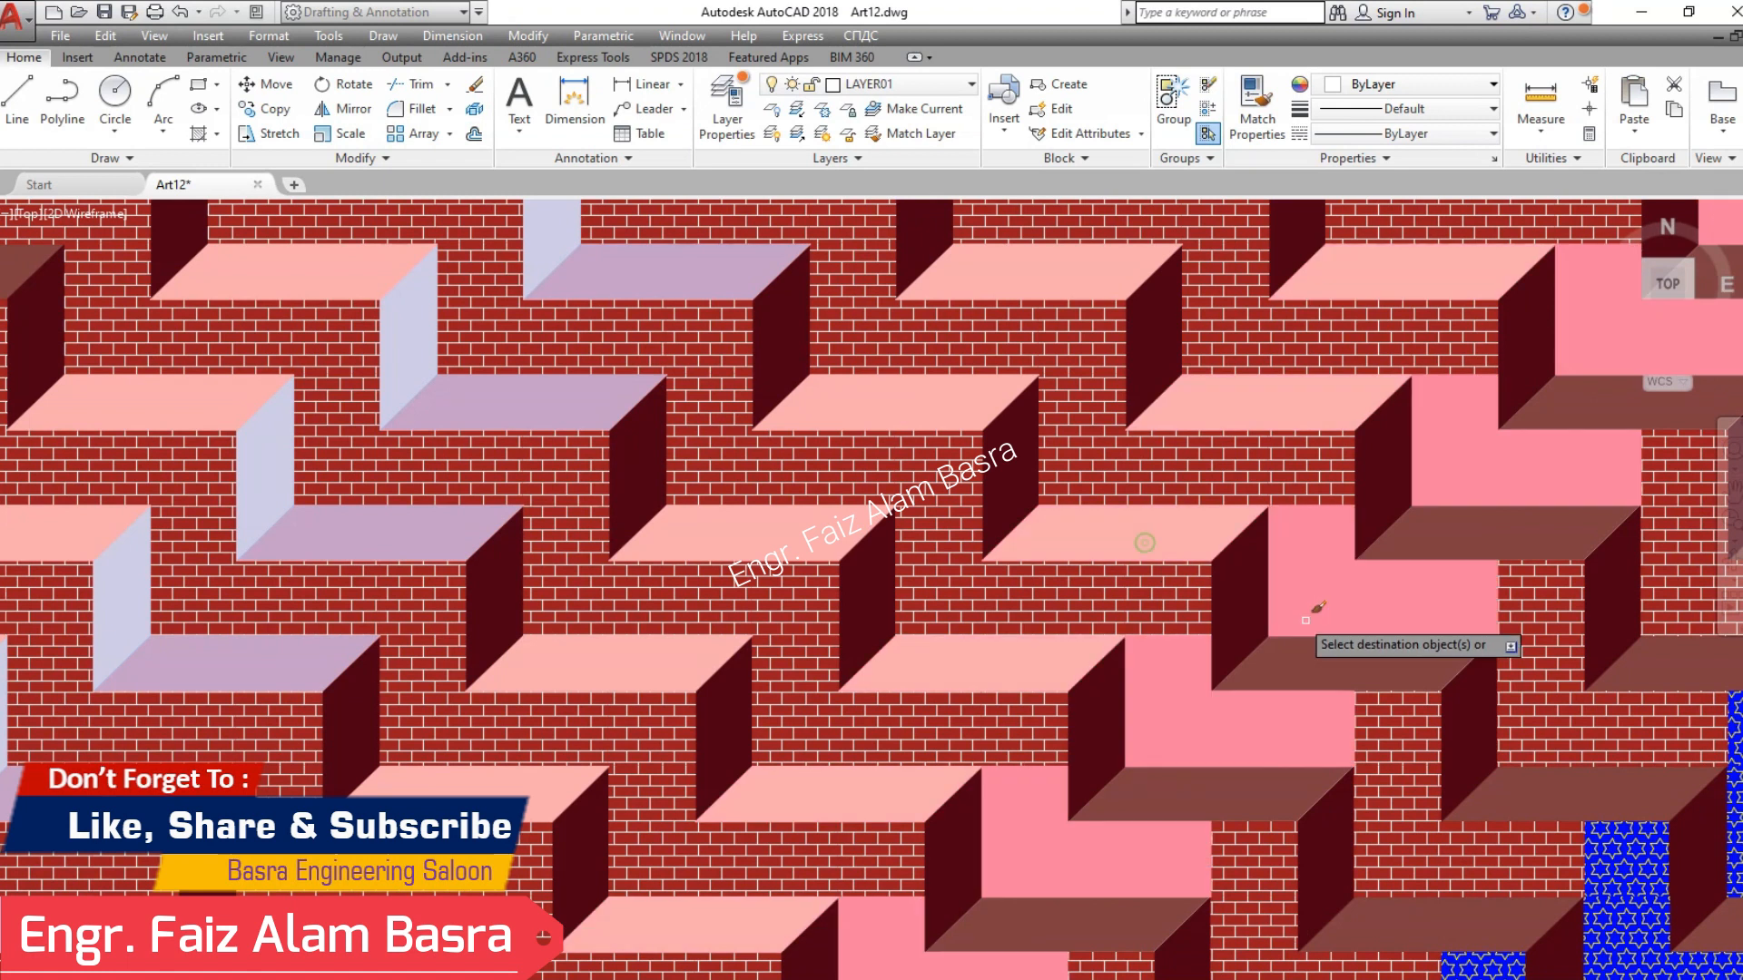
click(1382, 677)
click(1545, 788)
click(1722, 924)
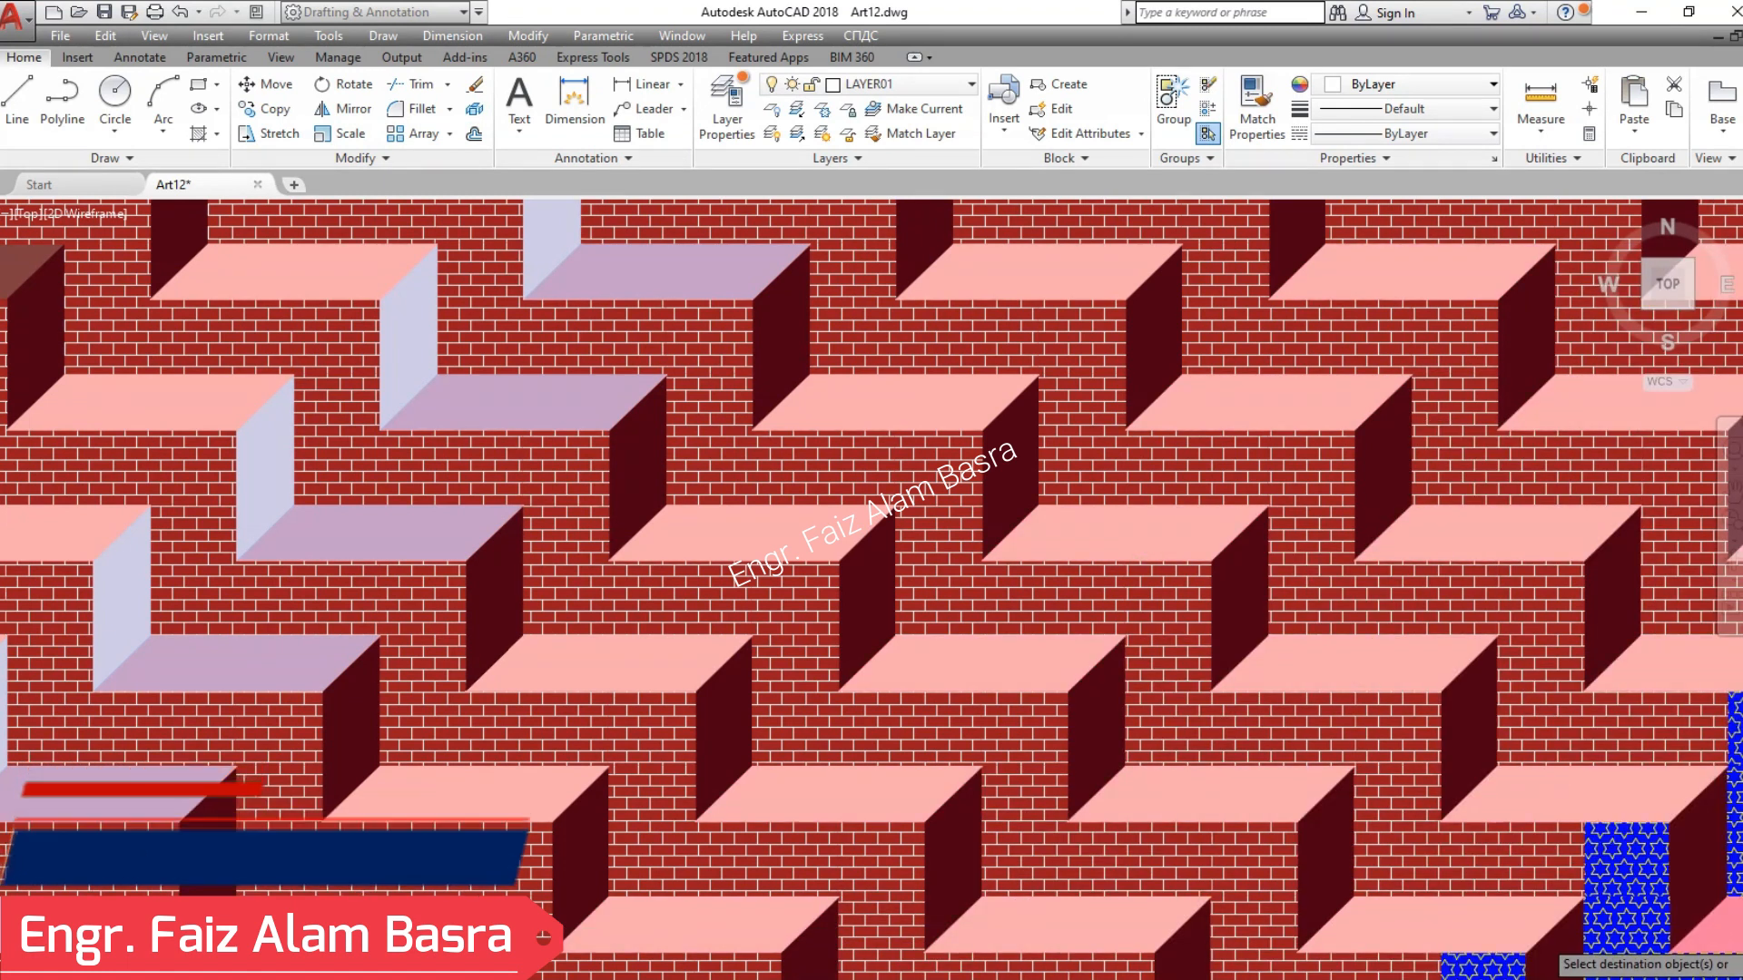
key(Escape)
- Match the lavender side-face row's properties onto the other dark maroon side-face rows
click(1253, 101)
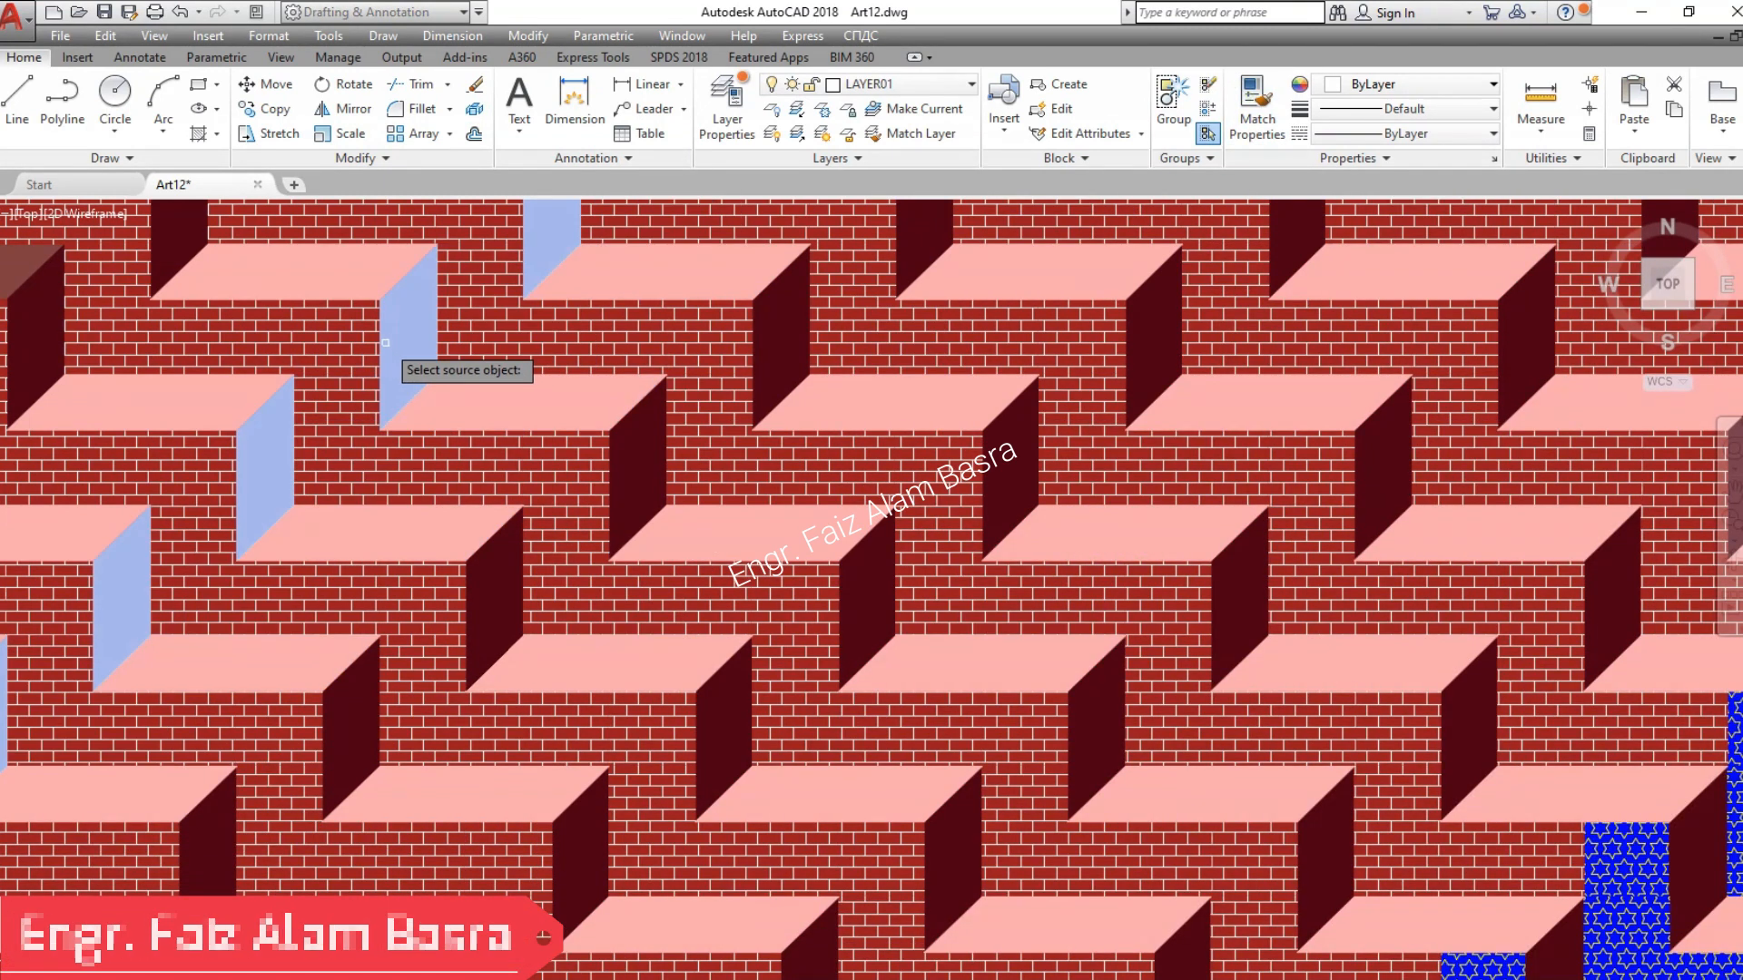
click(272, 263)
click(638, 498)
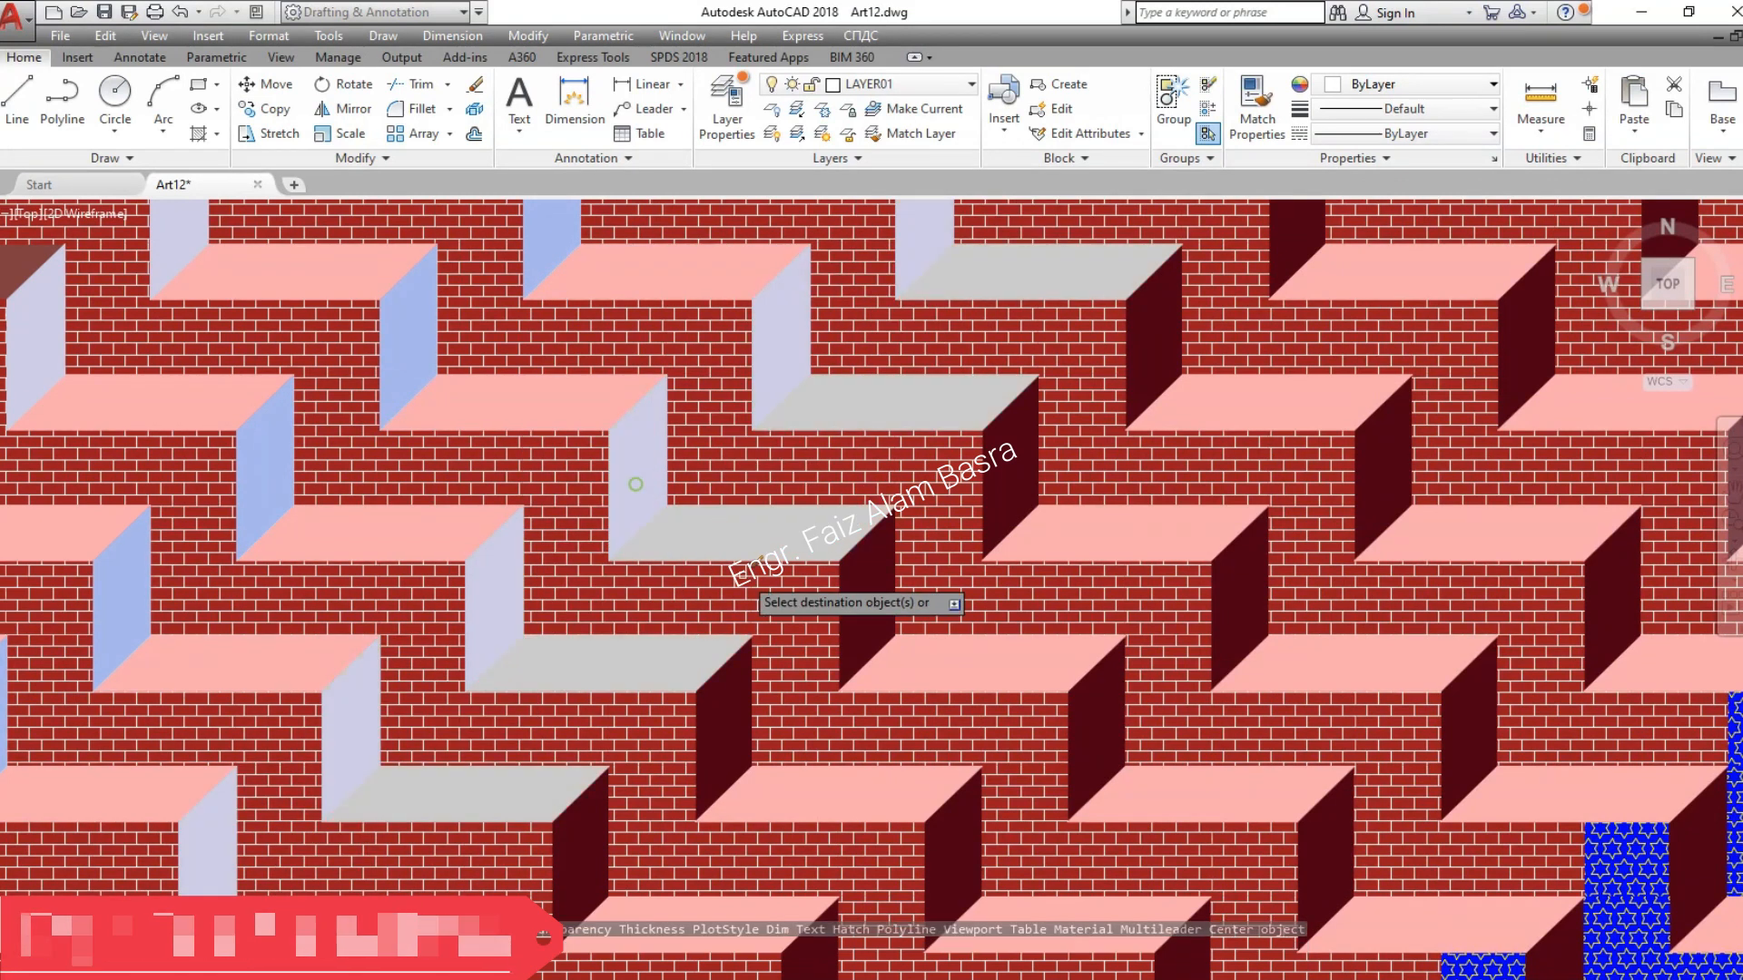
click(863, 590)
click(1098, 676)
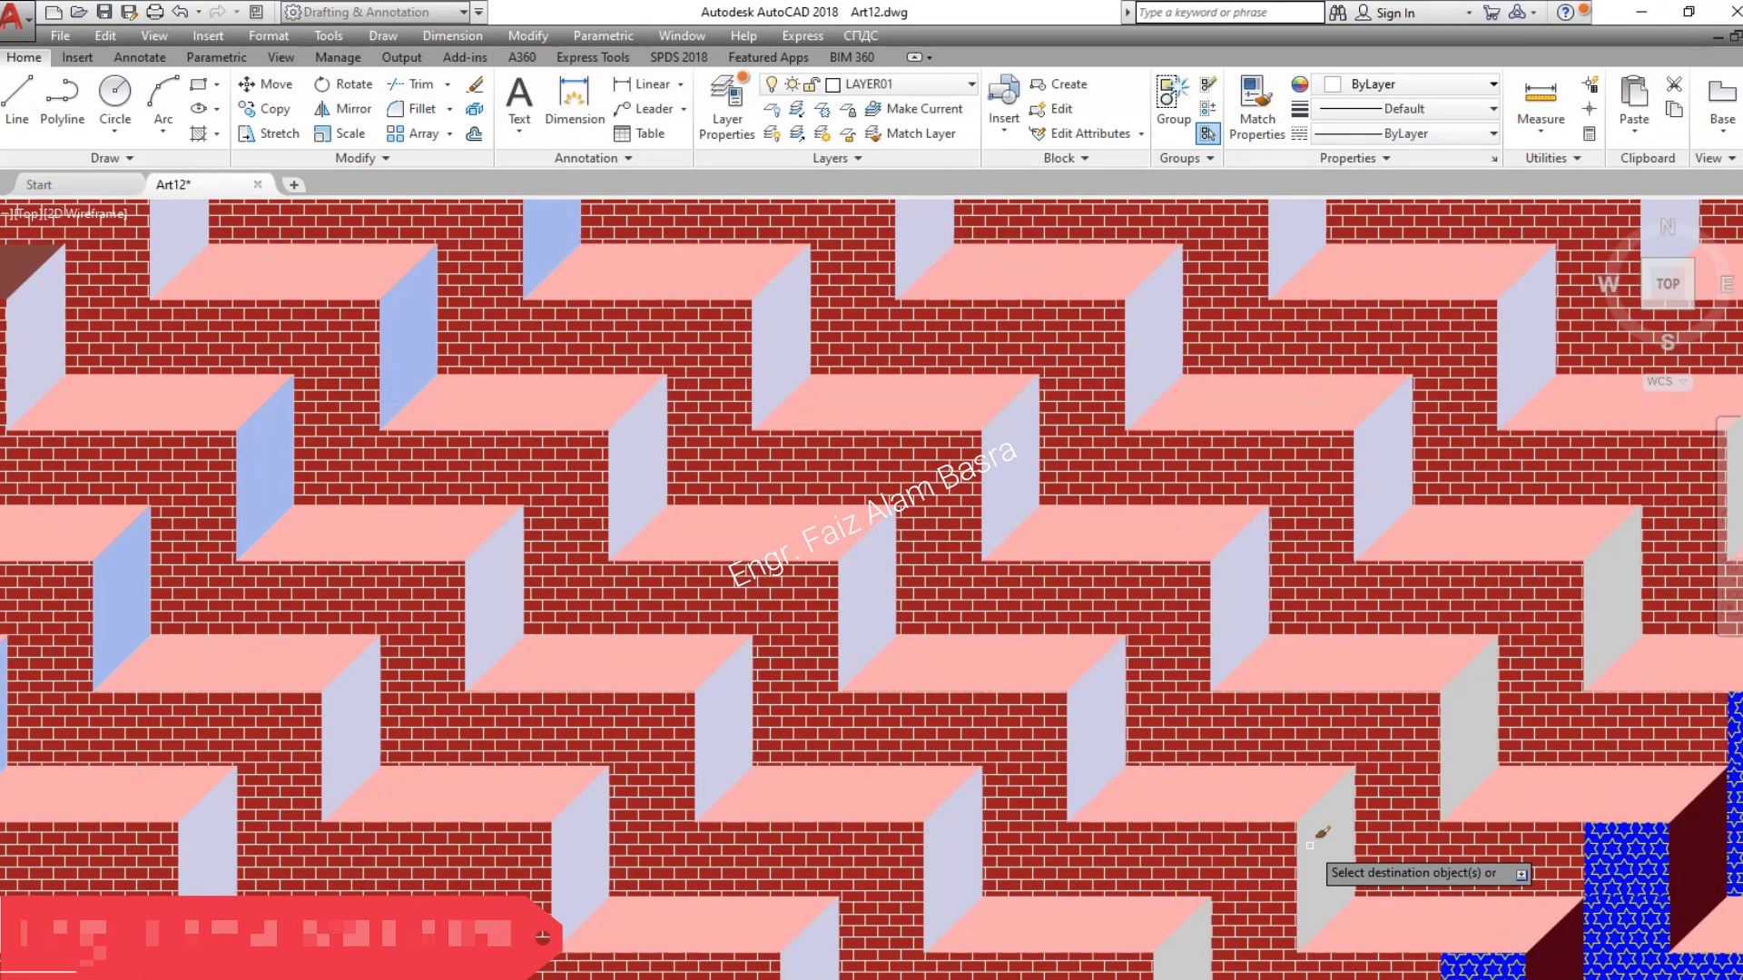
click(1344, 803)
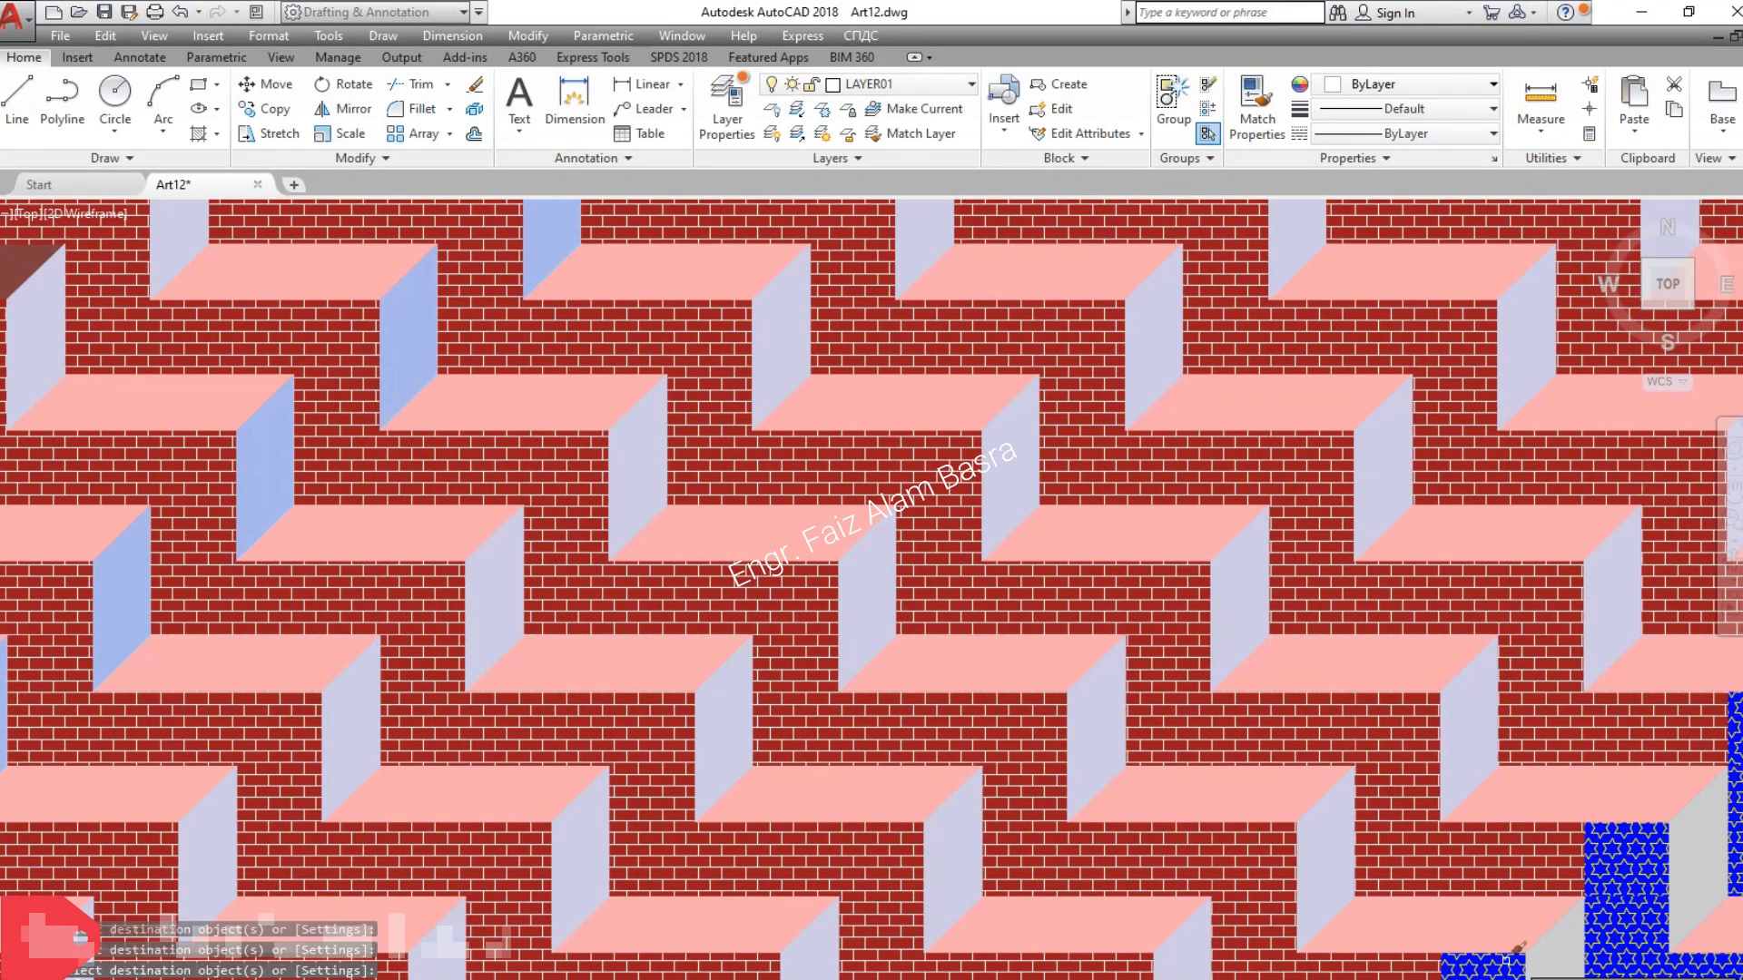
- Match the red BRICK hatch properties onto the blue star-filled areas near the lower-right corner and finish matching
click(1261, 101)
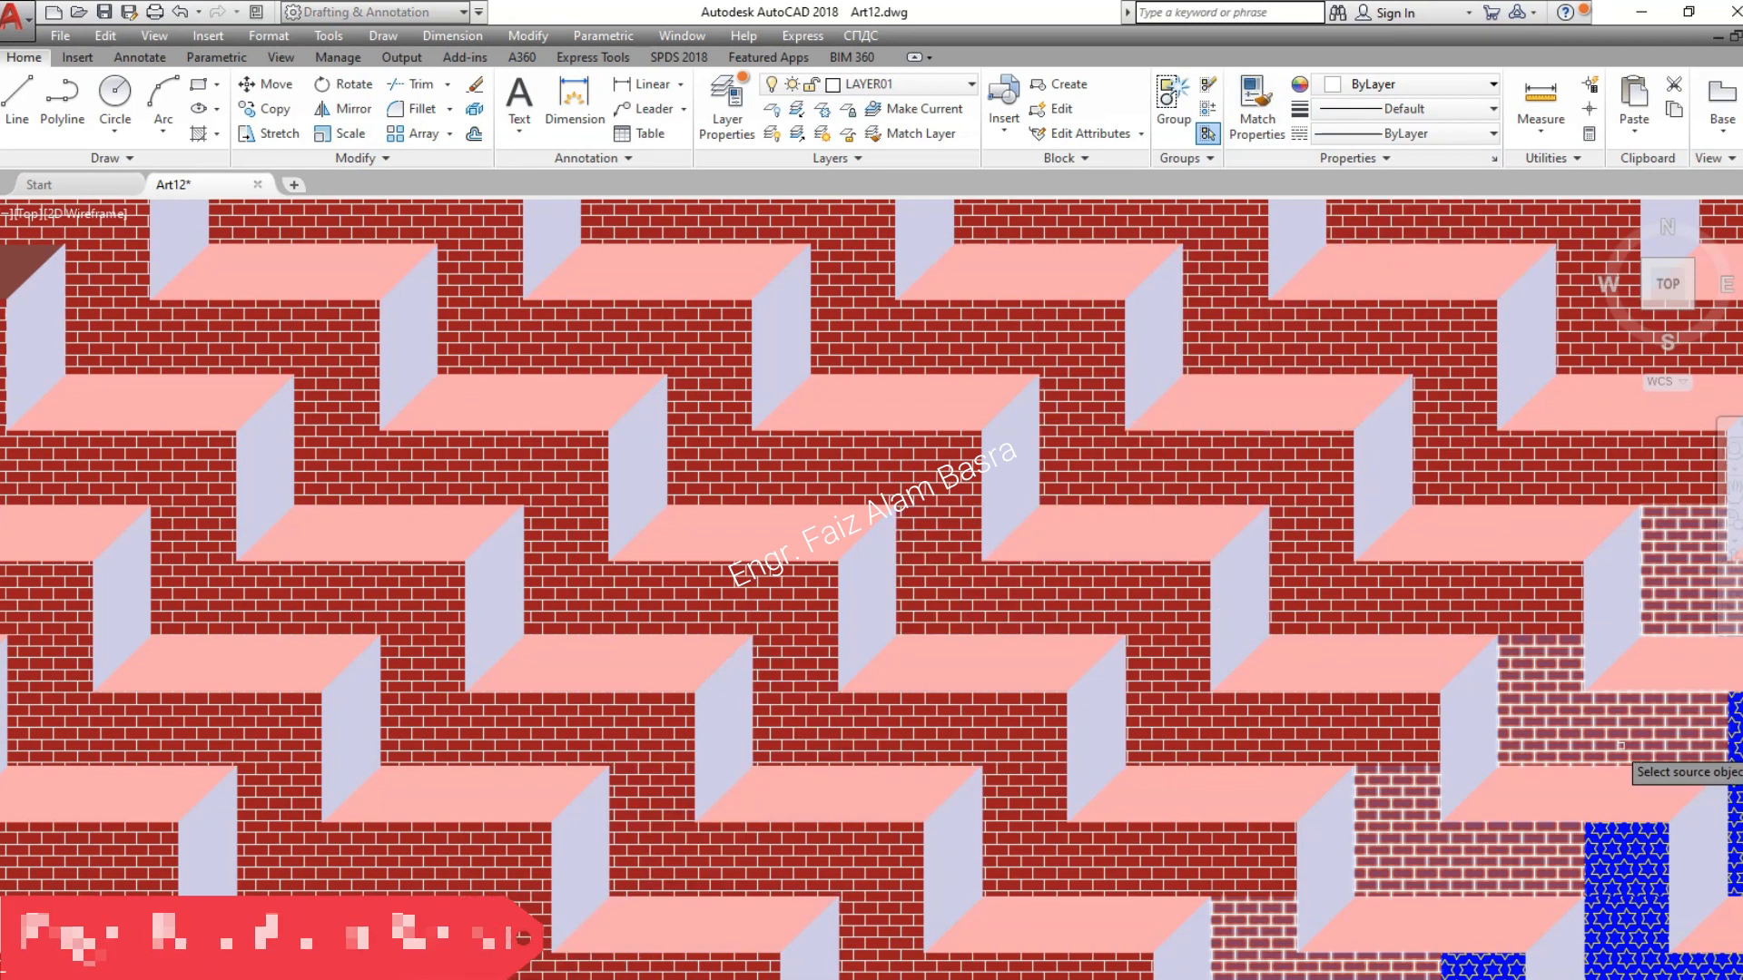
click(1613, 743)
click(1634, 853)
click(1647, 917)
key(Escape)
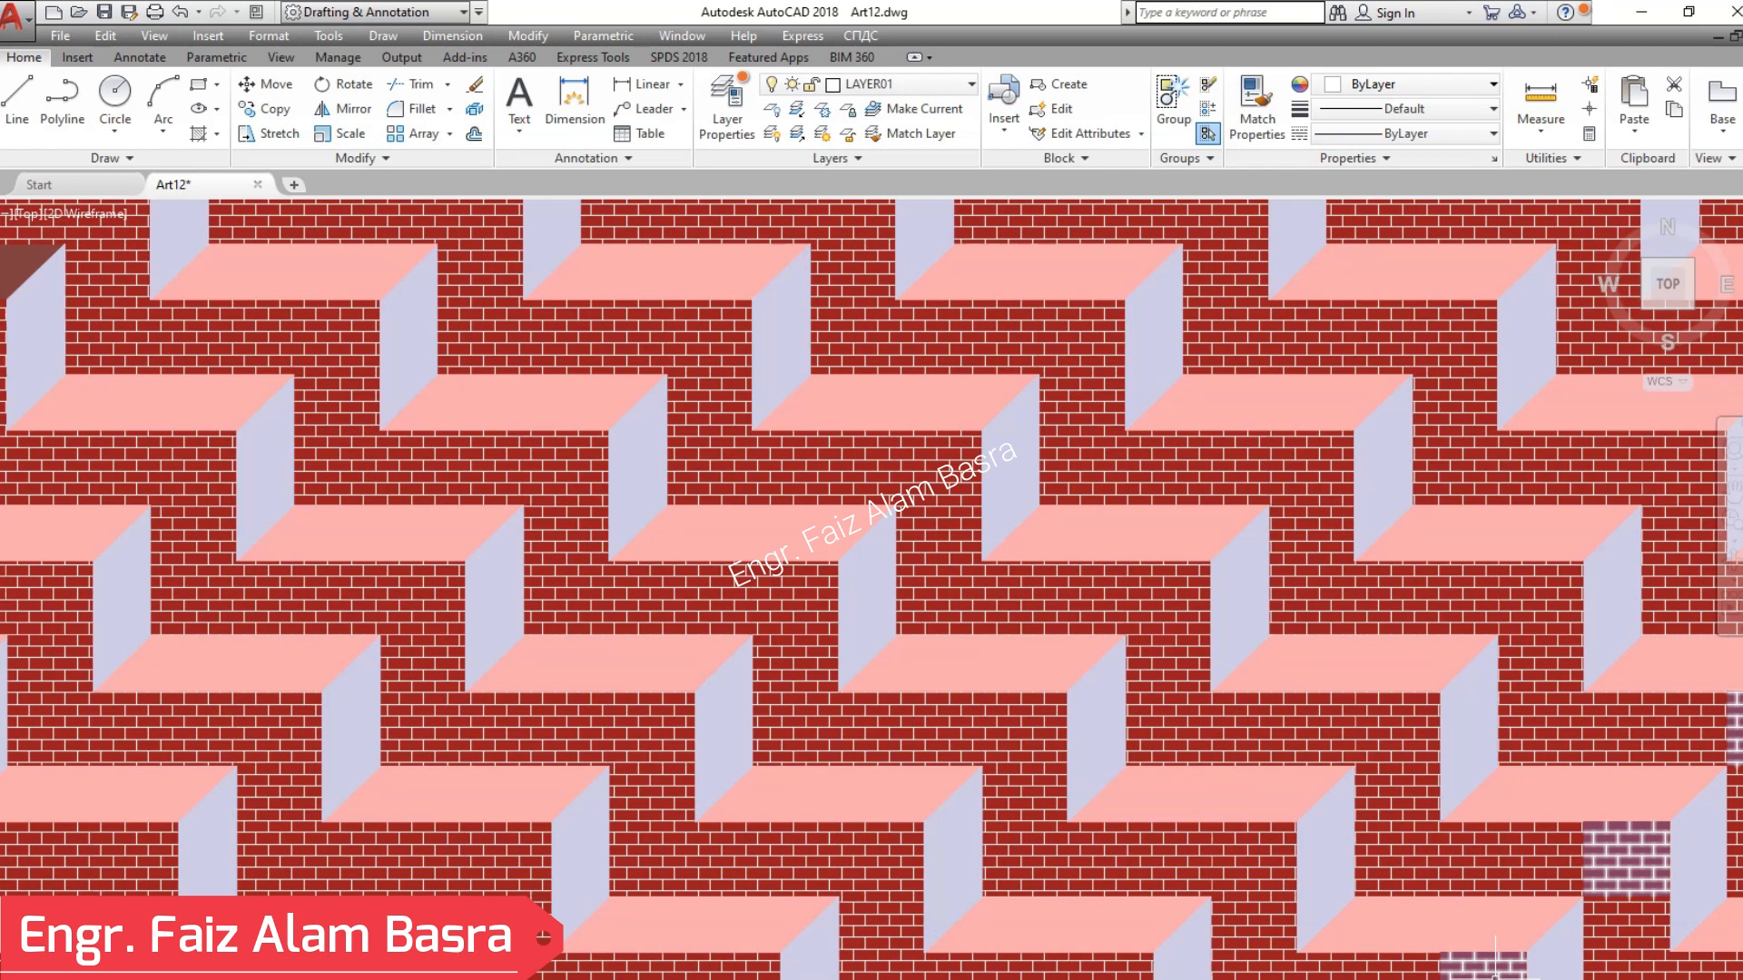
- Match the light-pink top faces' properties onto the brown top-face rows left near the upper-left and lower-right corners
click(1730, 543)
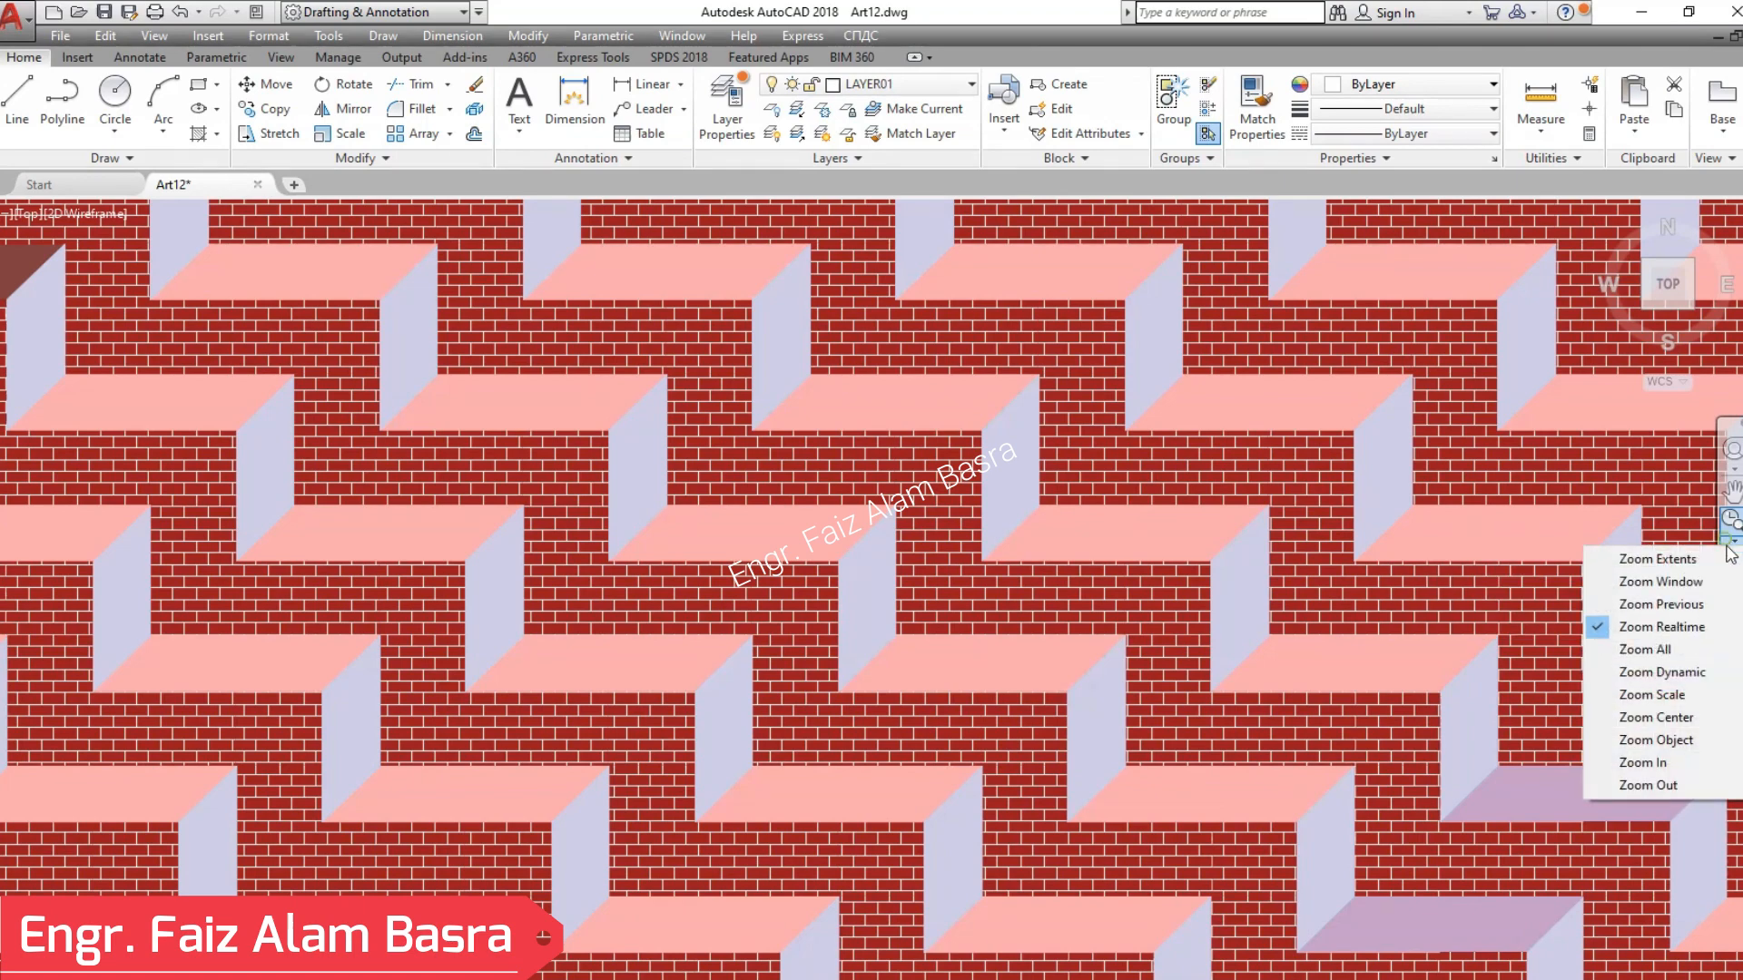
click(1664, 627)
mouse_move(1587, 580)
mouse_down()
mouse_move(1559, 628)
mouse_move(1580, 670)
mouse_up()
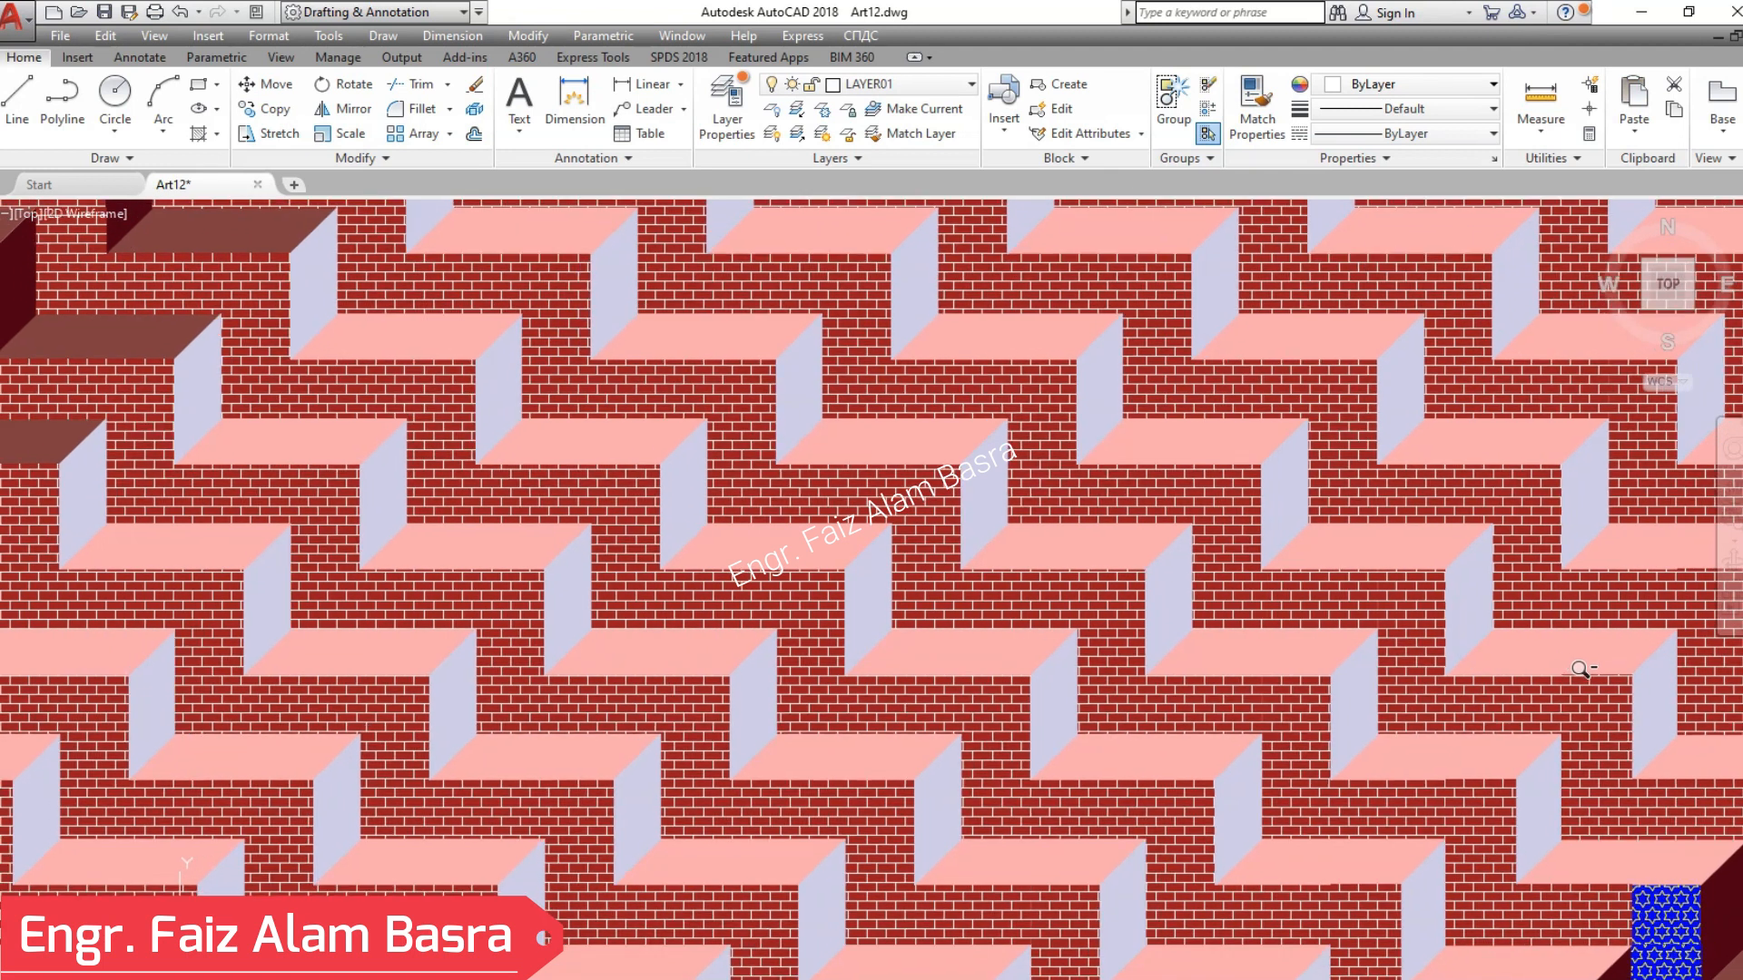
click(1266, 101)
click(261, 238)
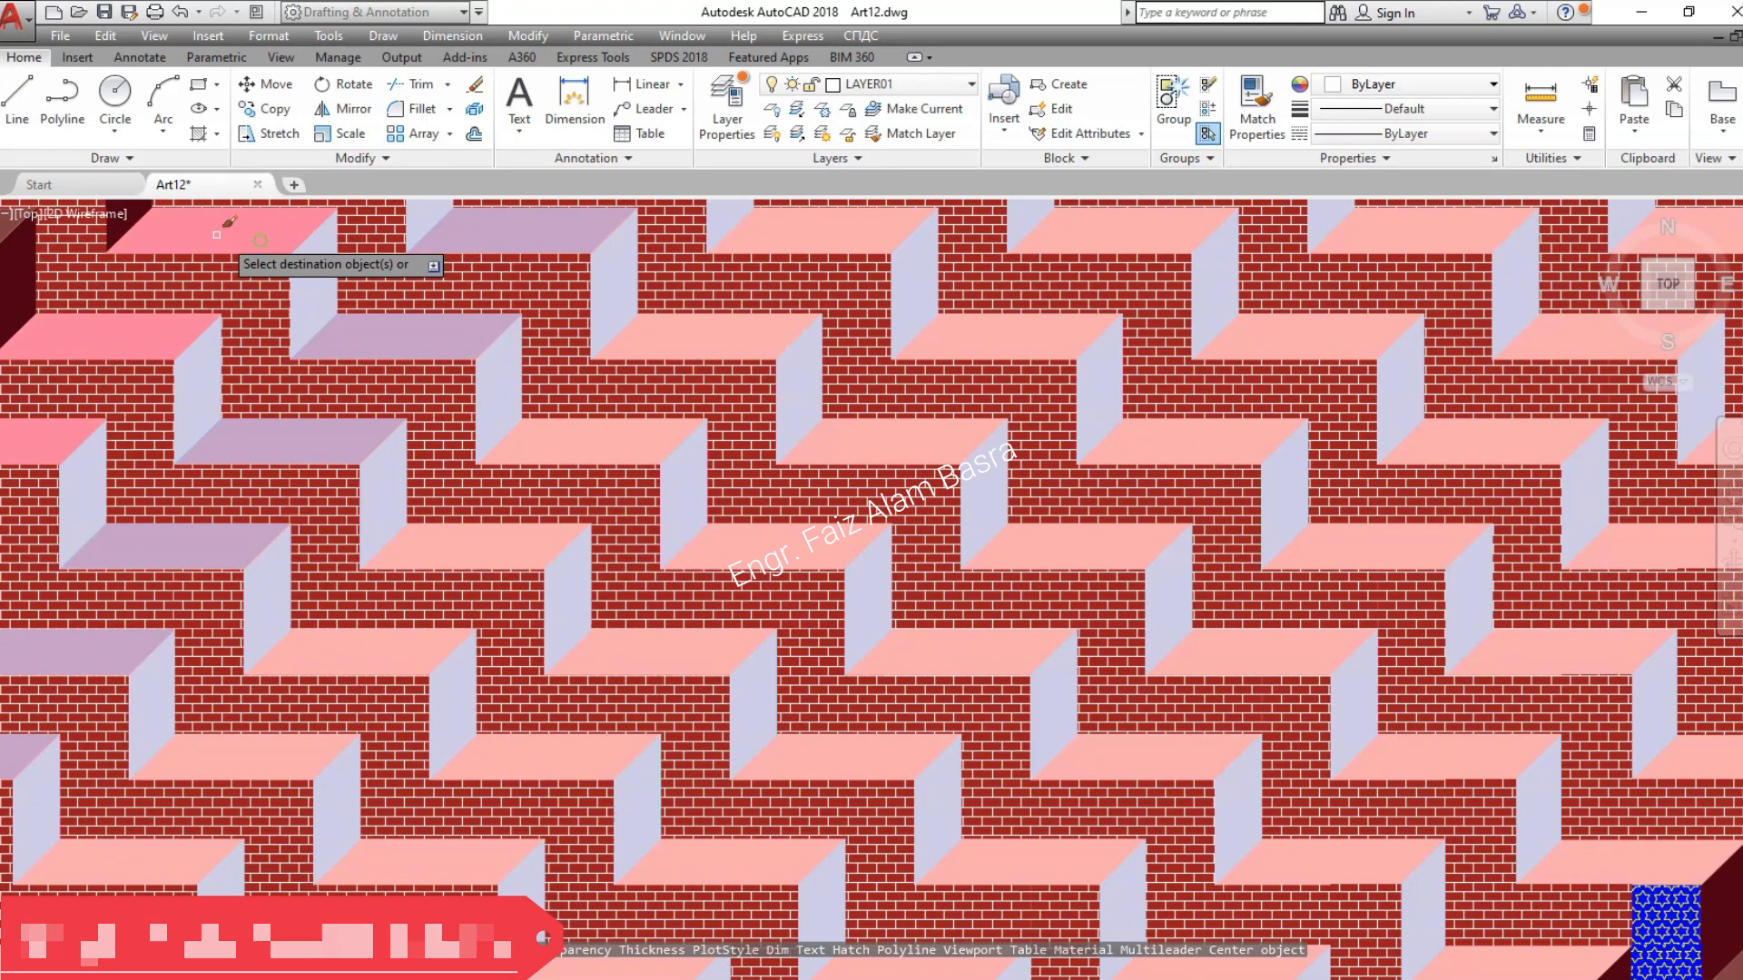
click(5, 229)
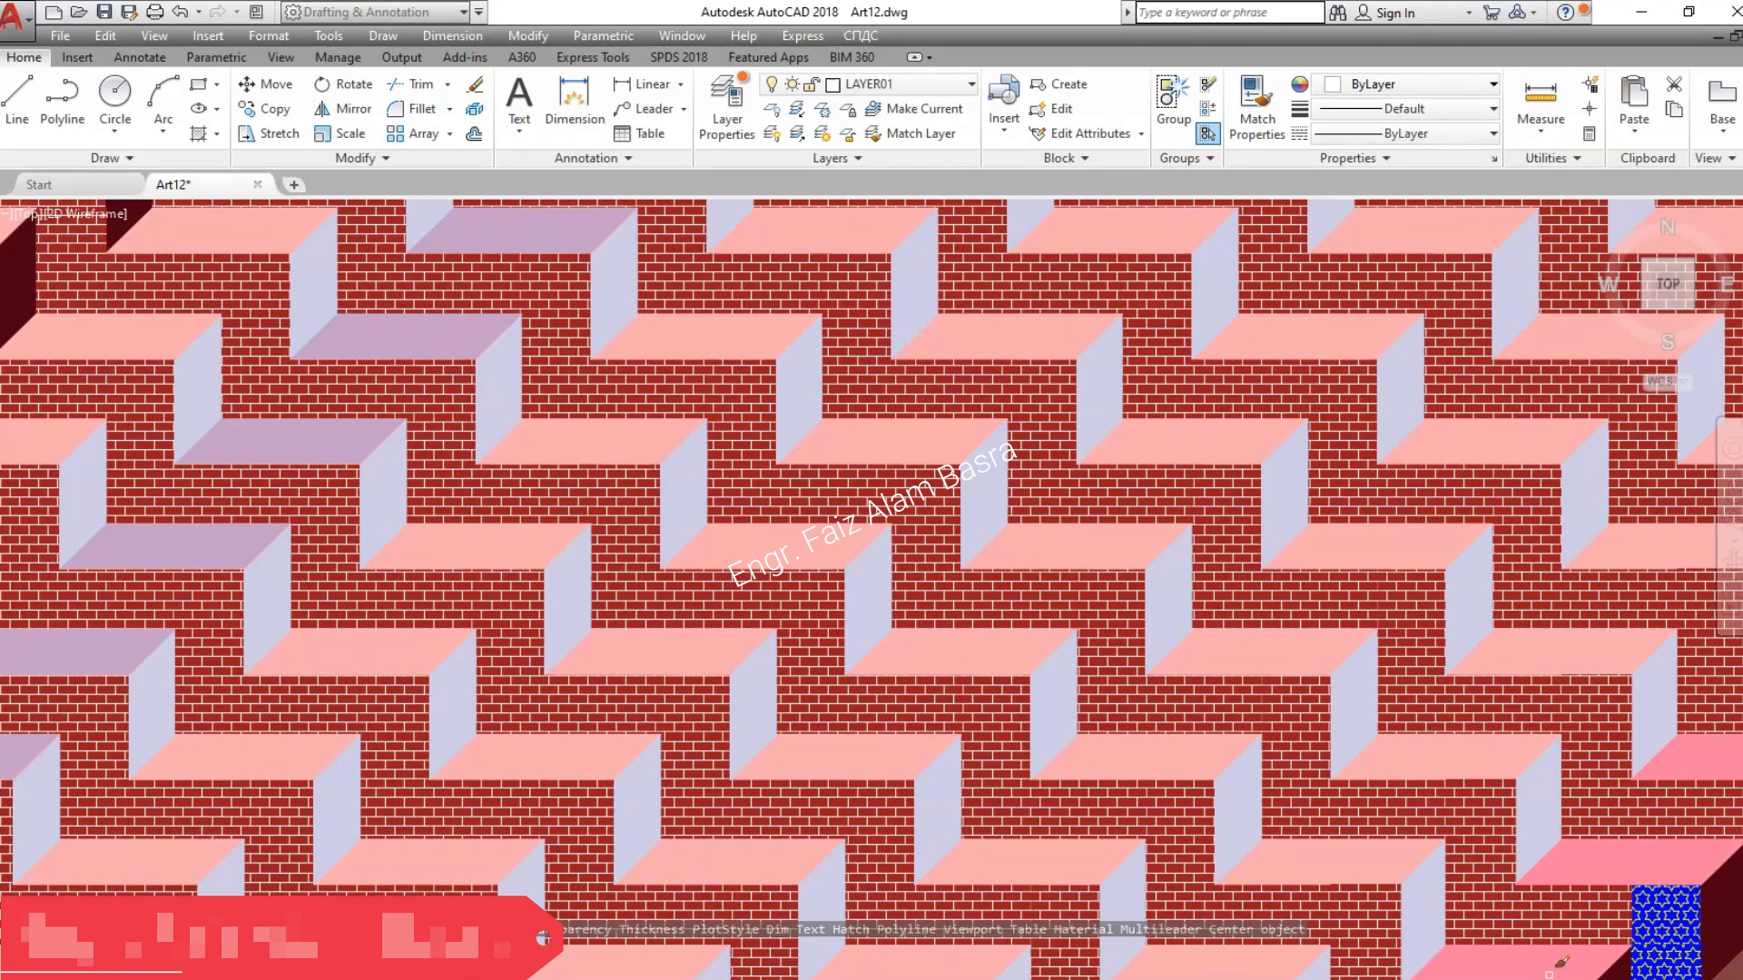
key(Escape)
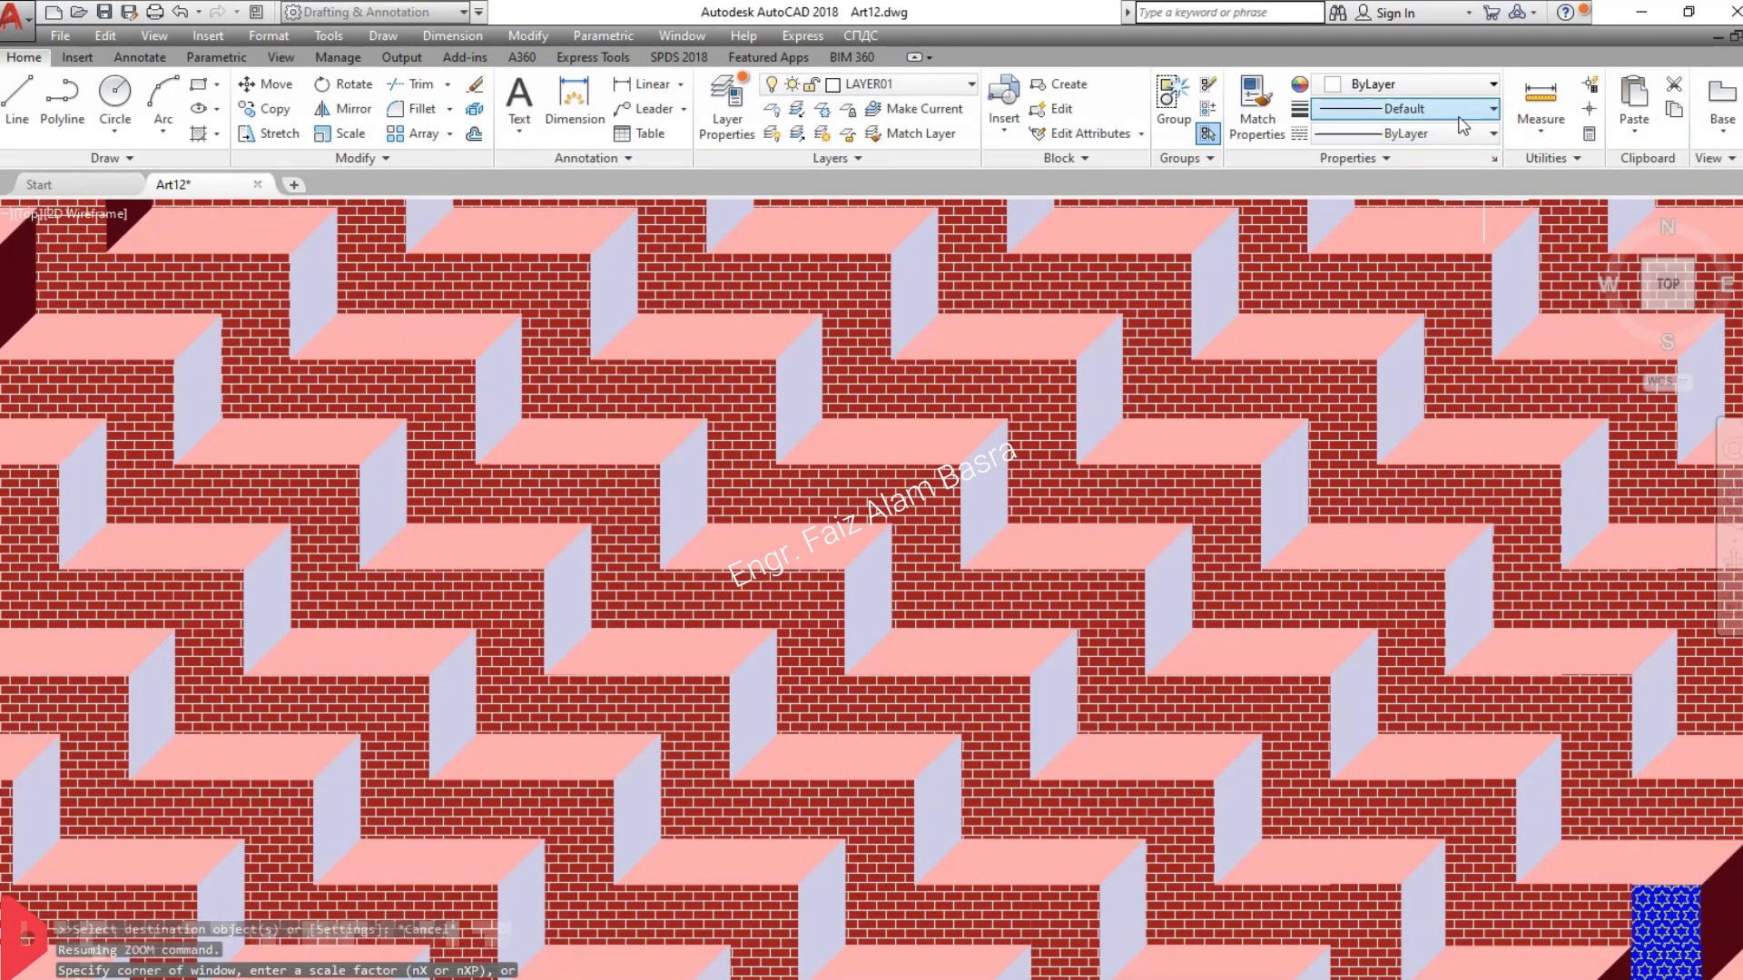
- Match the lavender side faces' properties onto the dark maroon side faces left at the pattern's opposite corners
click(1254, 102)
click(296, 293)
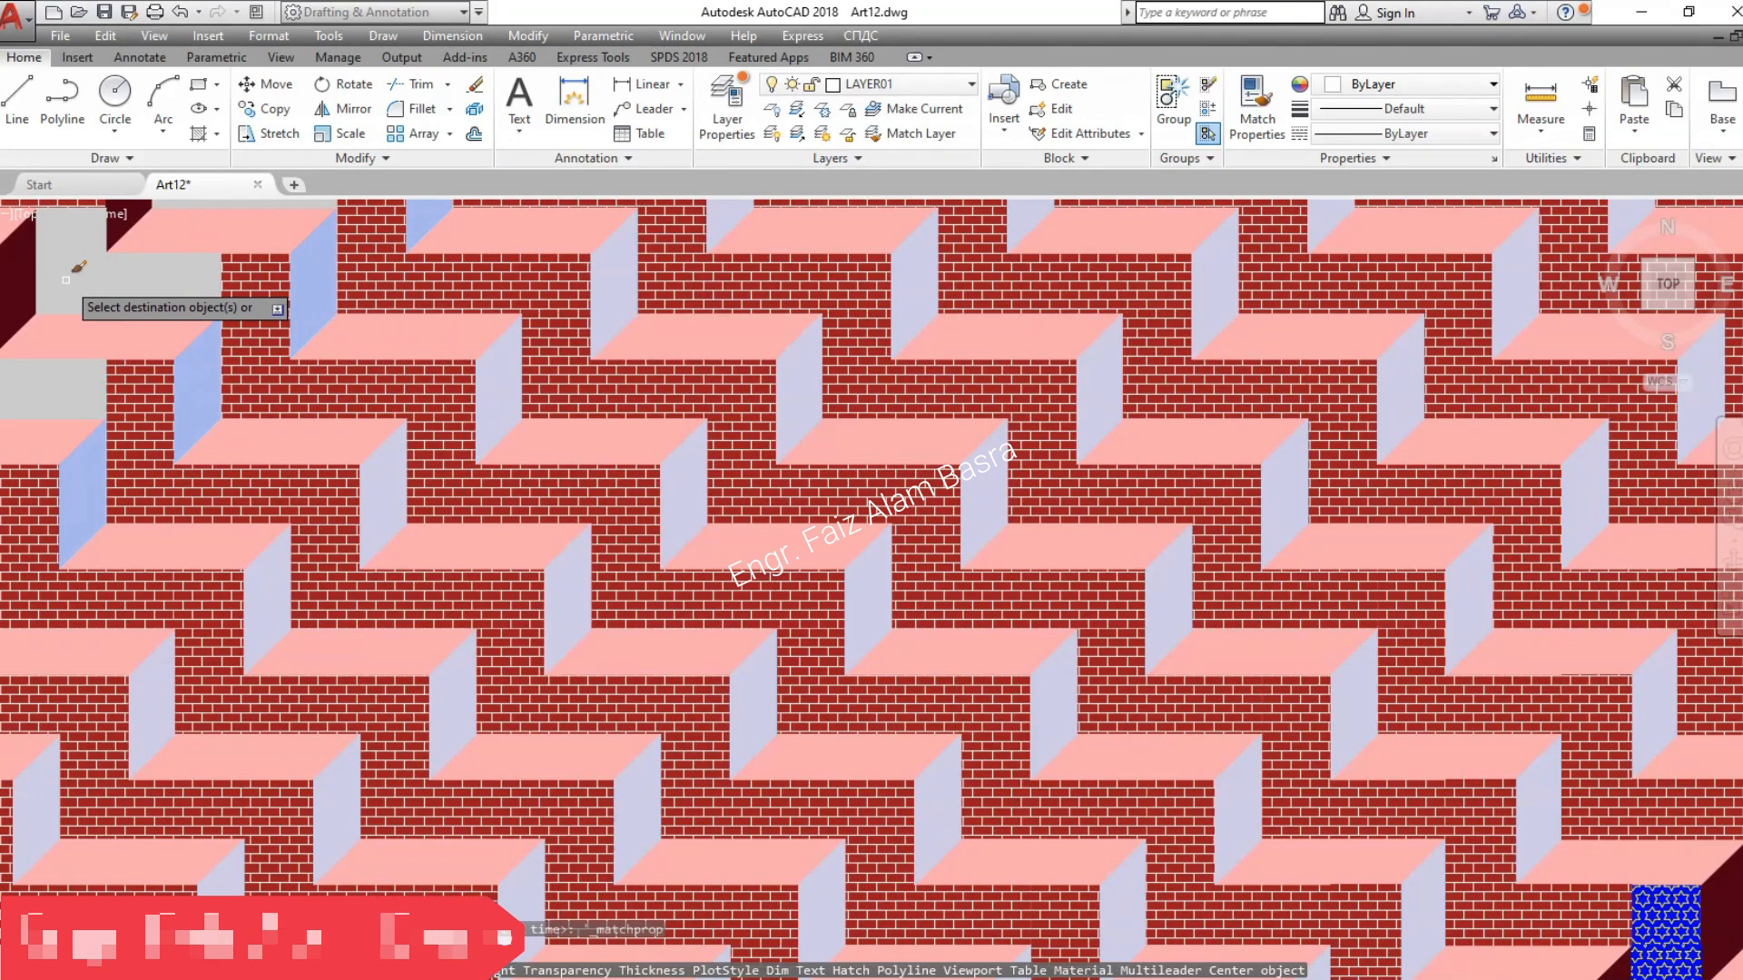
click(20, 280)
click(1722, 927)
key(Escape)
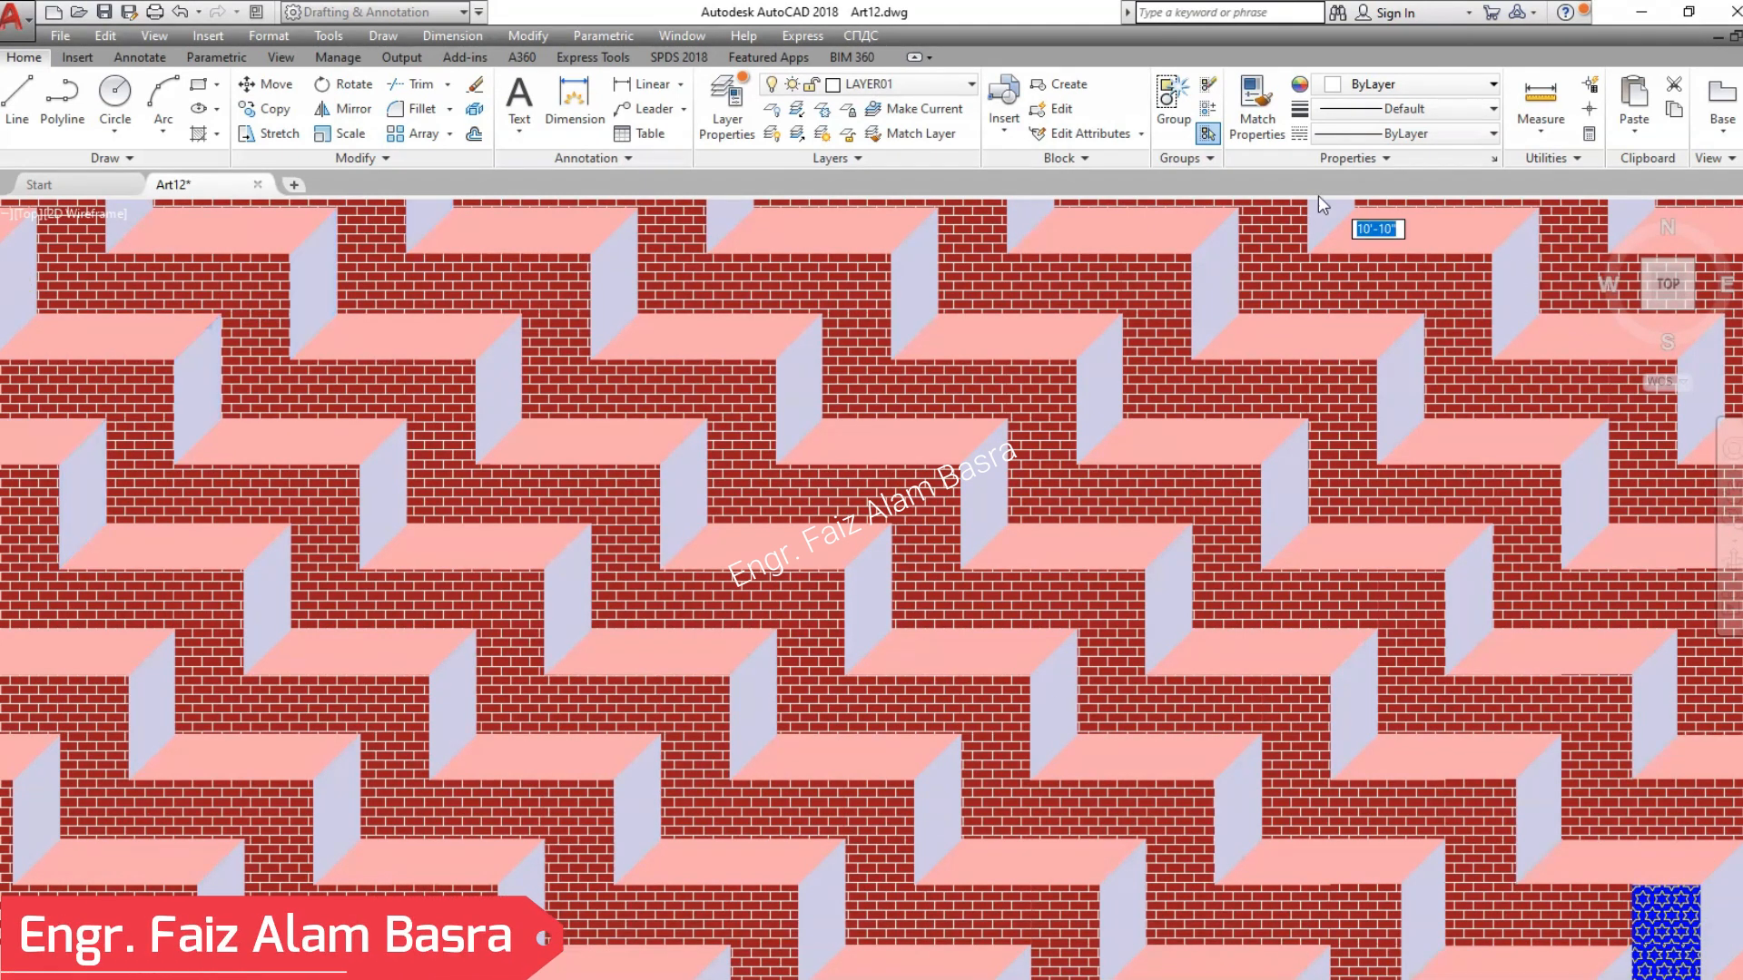
- Match the red BRICK hatch properties onto the last blue star-filled area in the lower-right corner
click(1251, 98)
click(1609, 906)
click(1654, 917)
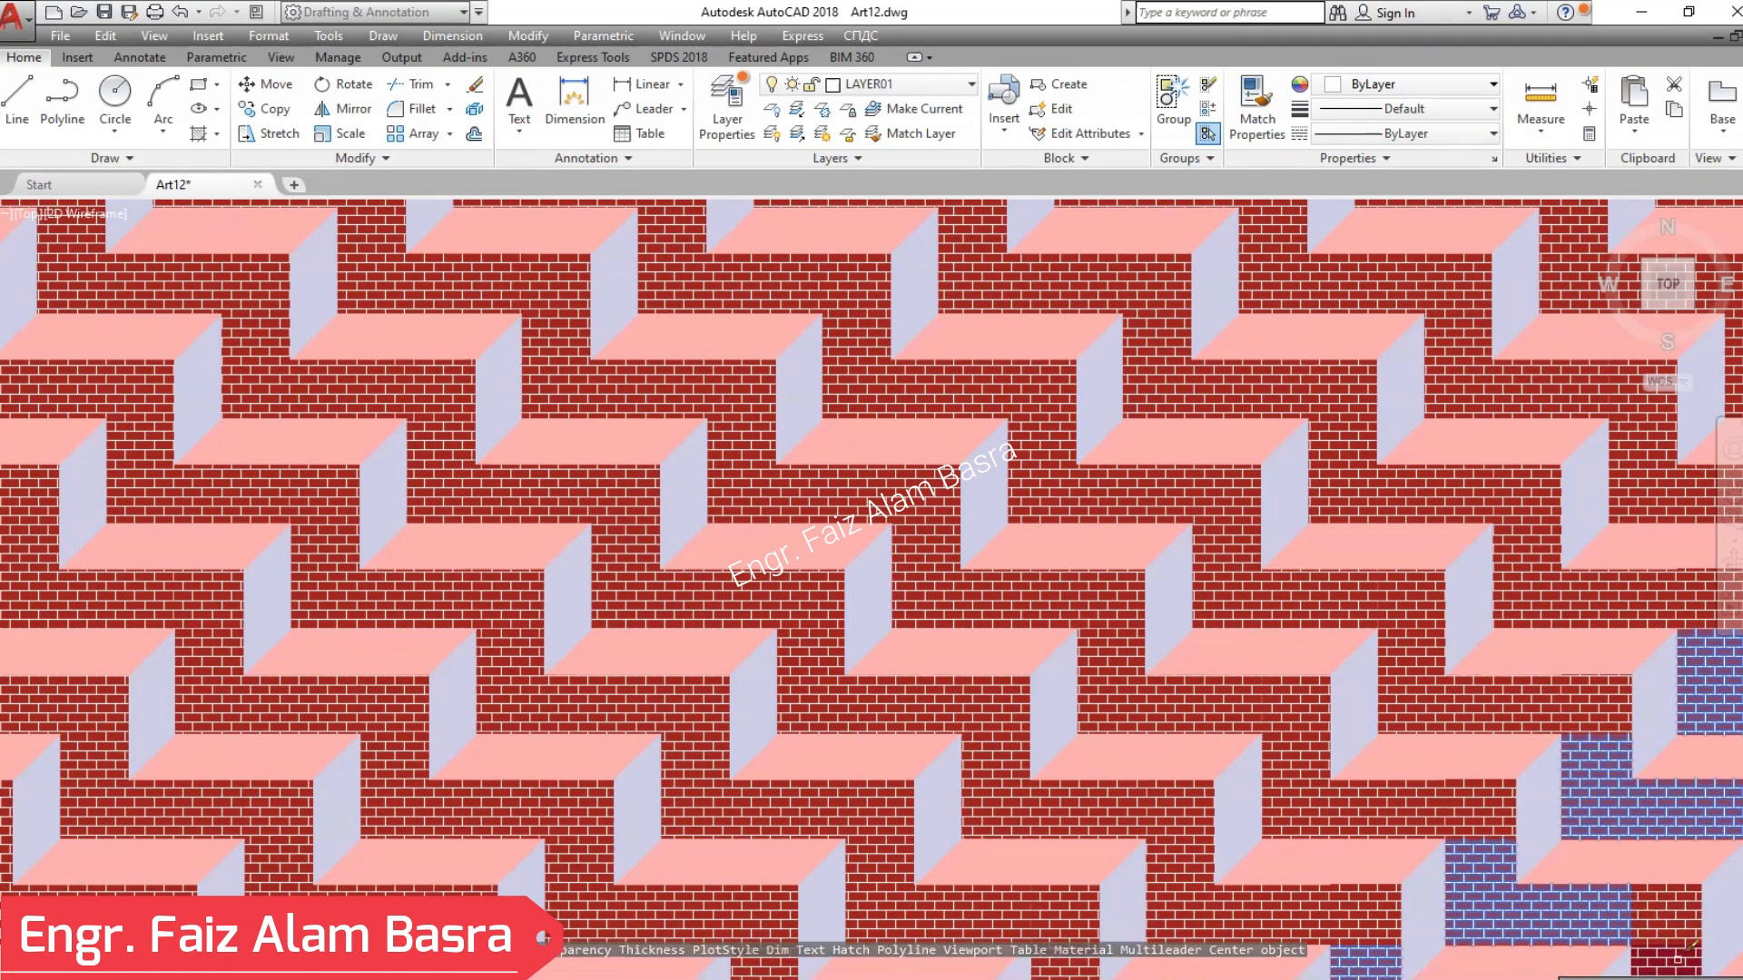
key(Escape)
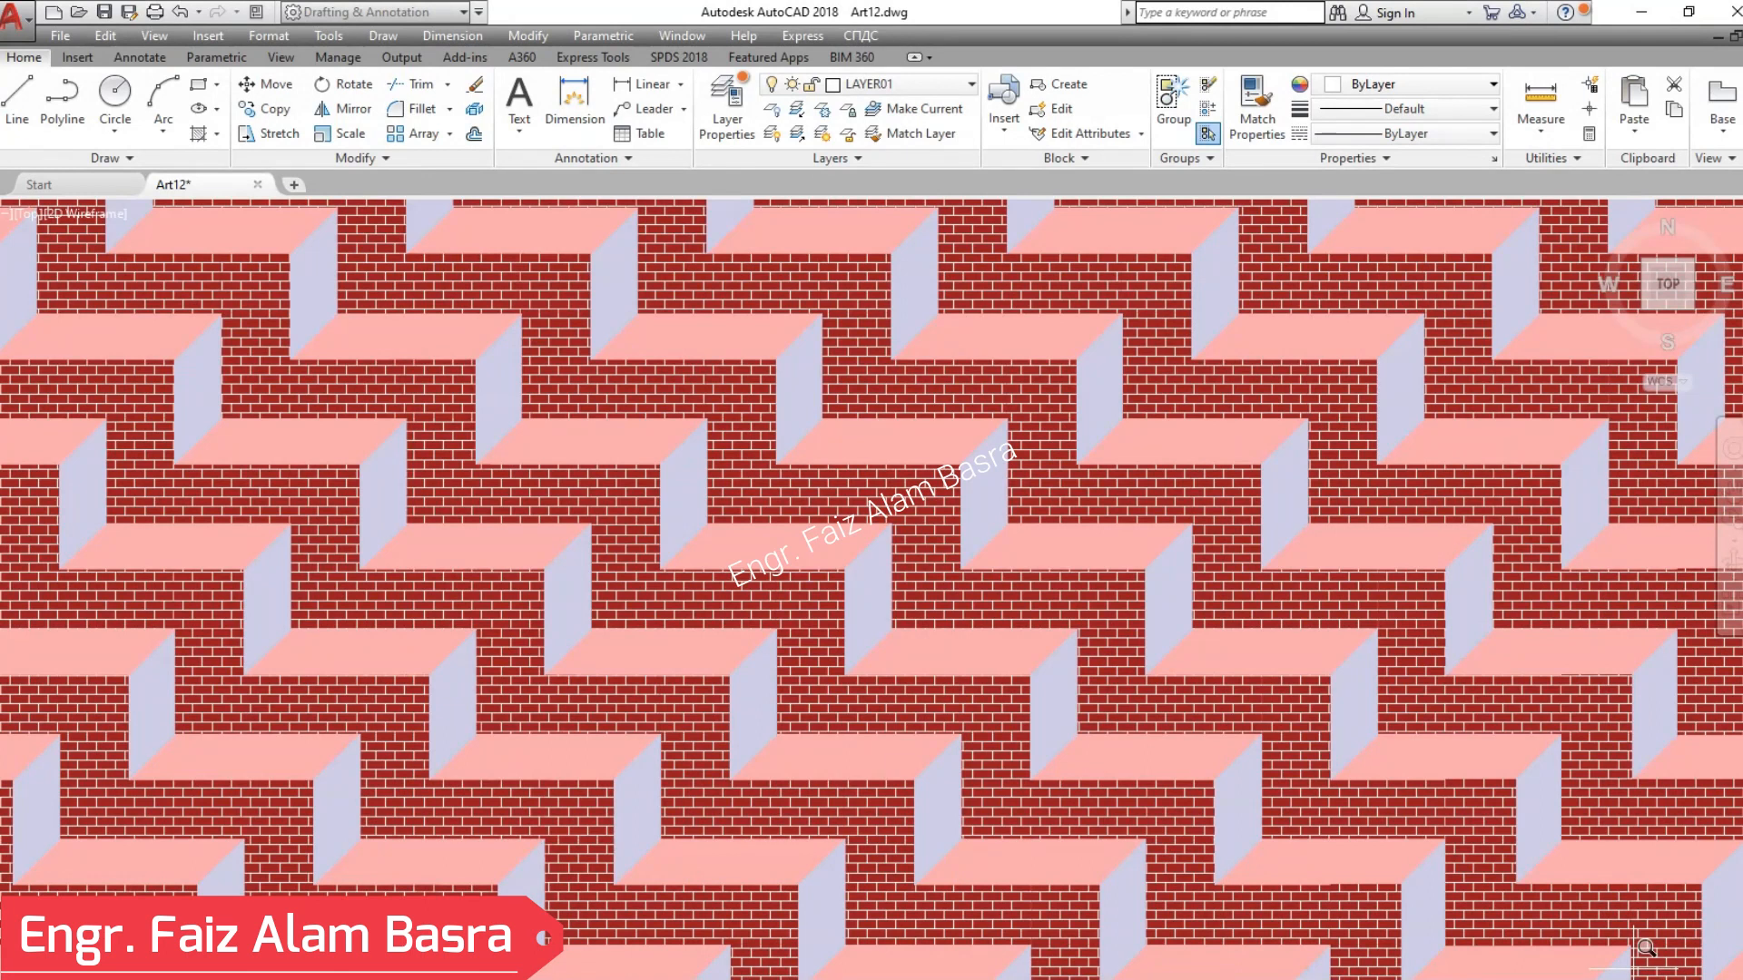
- Set the solid hatch colour of one light-pink top-face row to dark grey and finish editing it
click(694, 340)
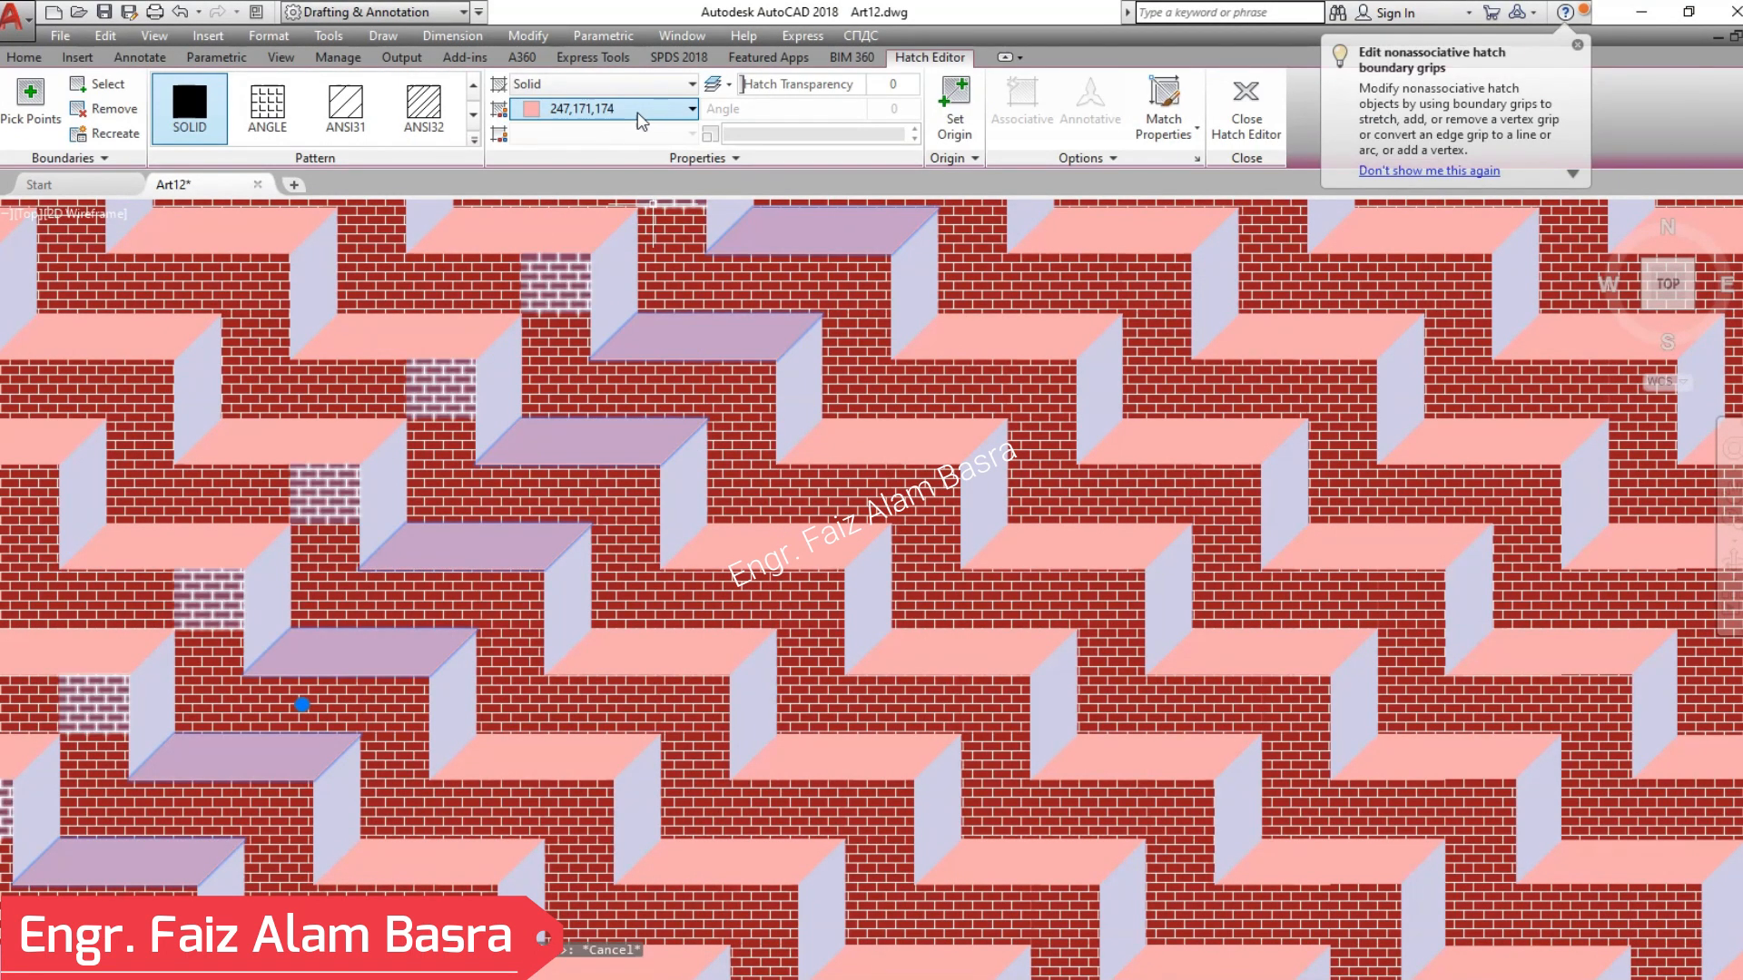
click(692, 109)
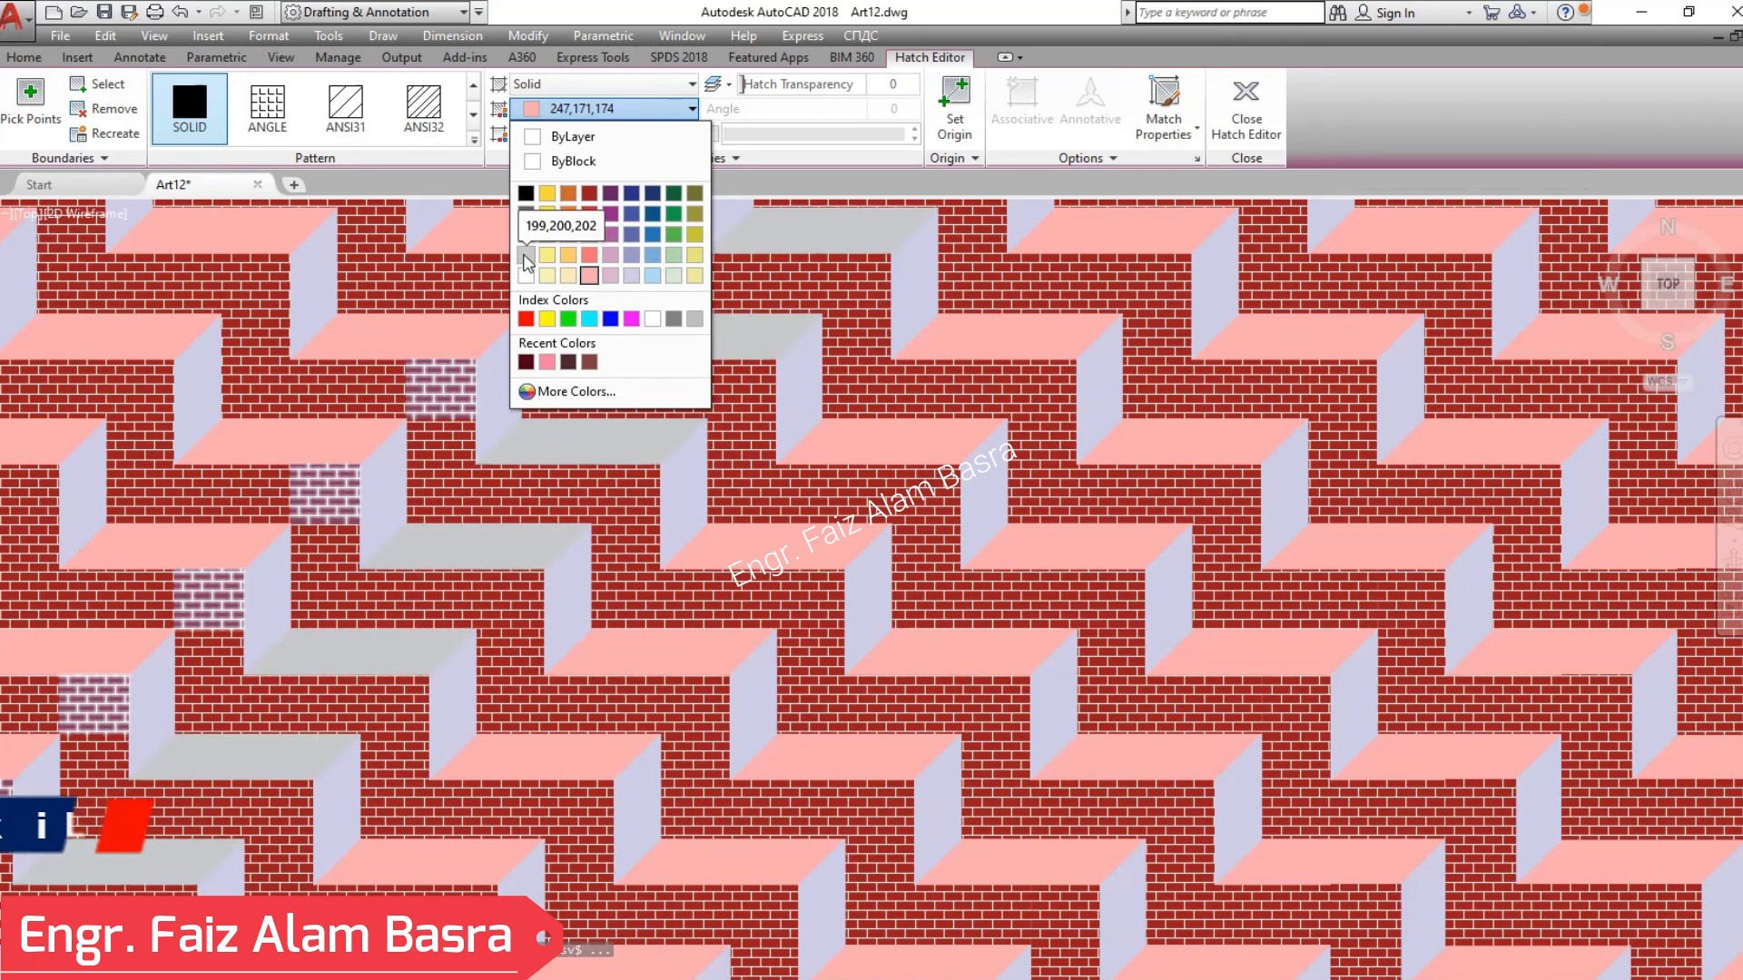
click(526, 214)
key(Escape)
- Set the solid hatch colour of the lavender side-face row beside the dark-grey faces to light grey 199,200,202
click(498, 358)
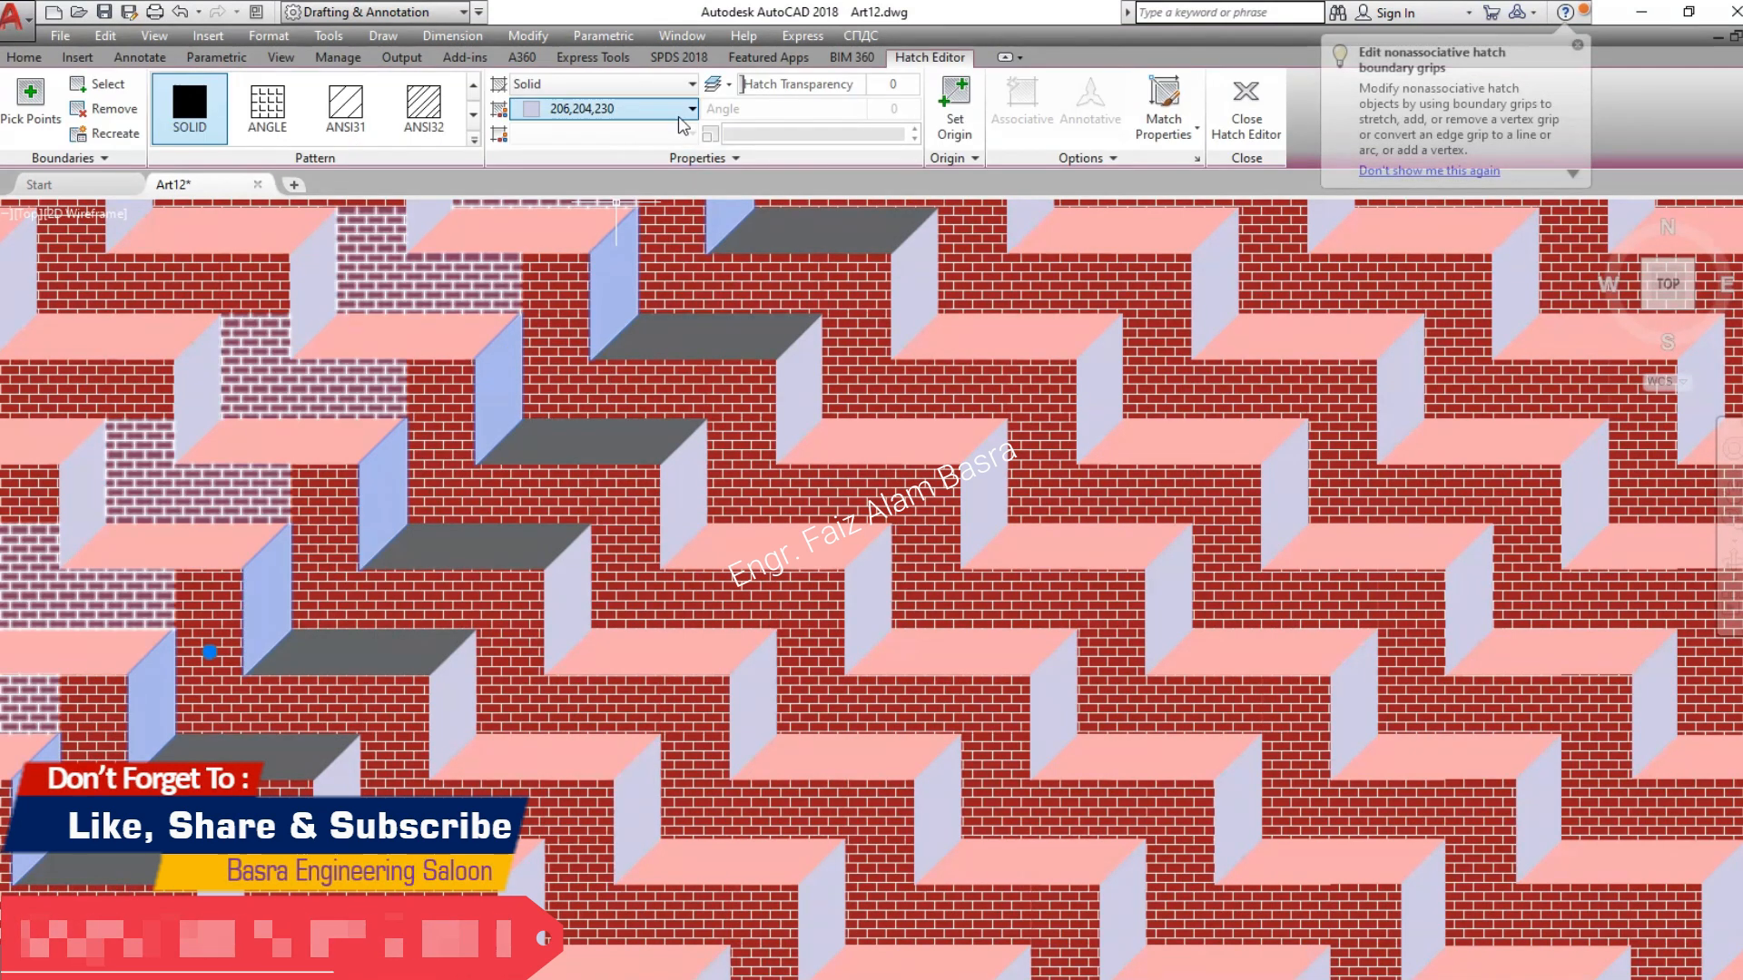
click(689, 109)
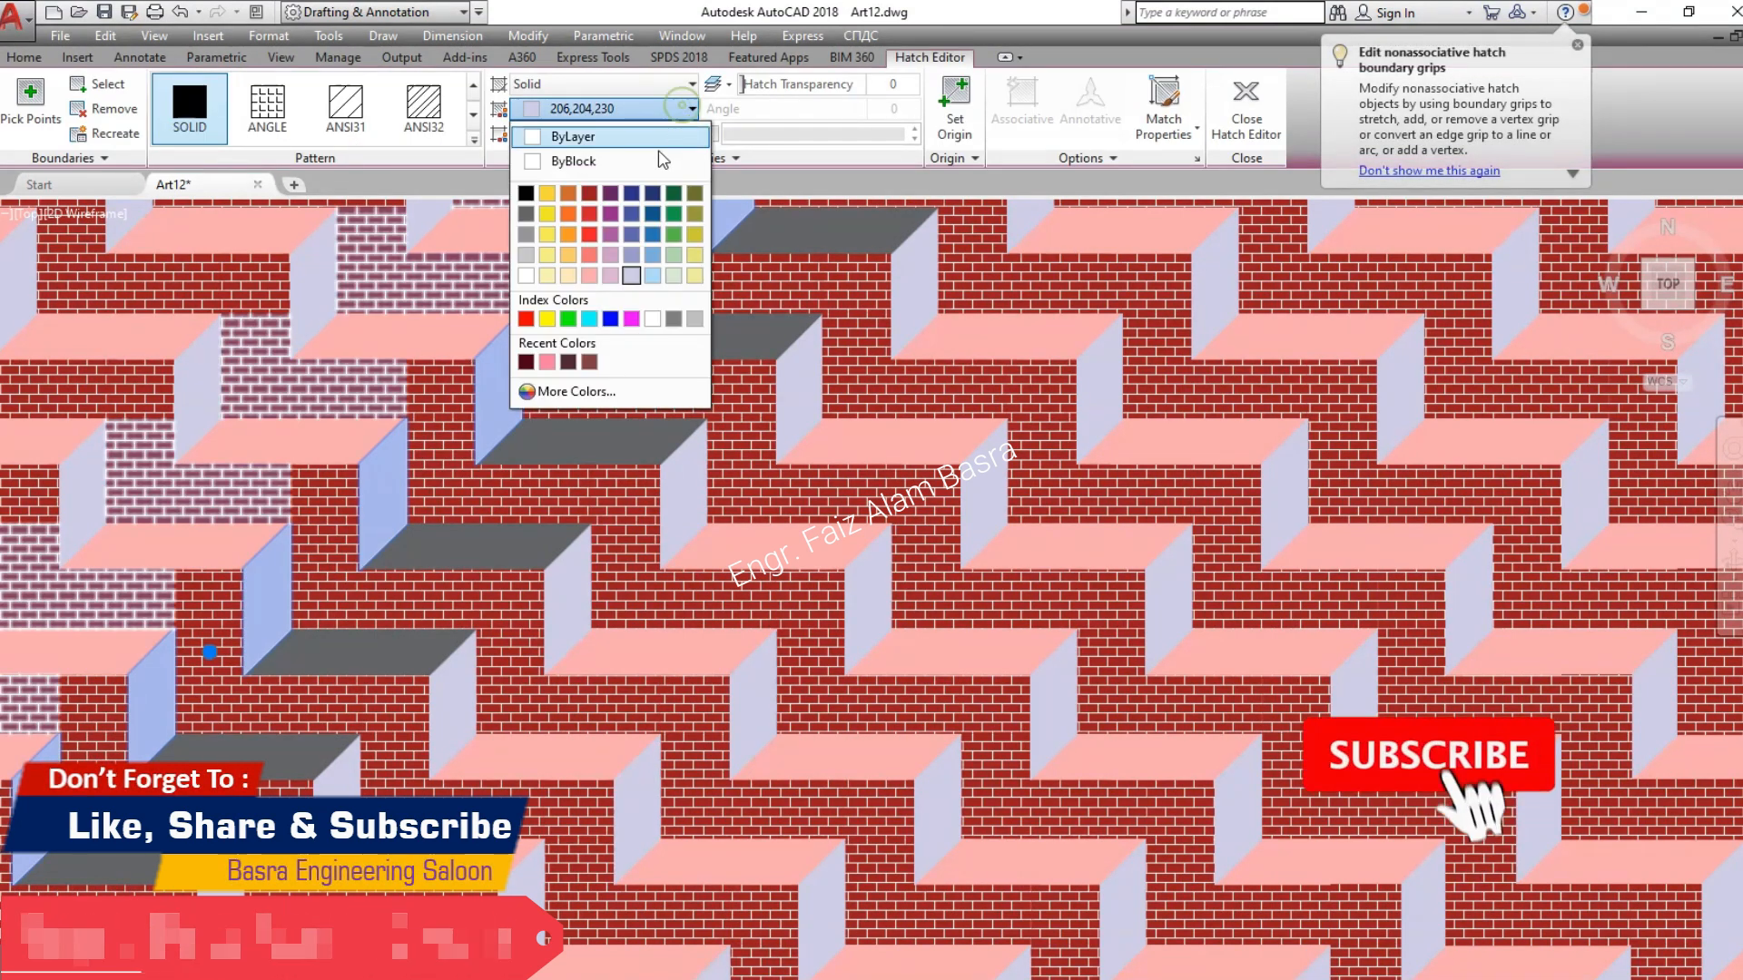
click(532, 259)
key(Escape)
- Match the dark-grey top-face row's properties onto the remaining light-pink top-face rows and finish matching
click(1248, 109)
click(858, 236)
click(567, 236)
click(249, 233)
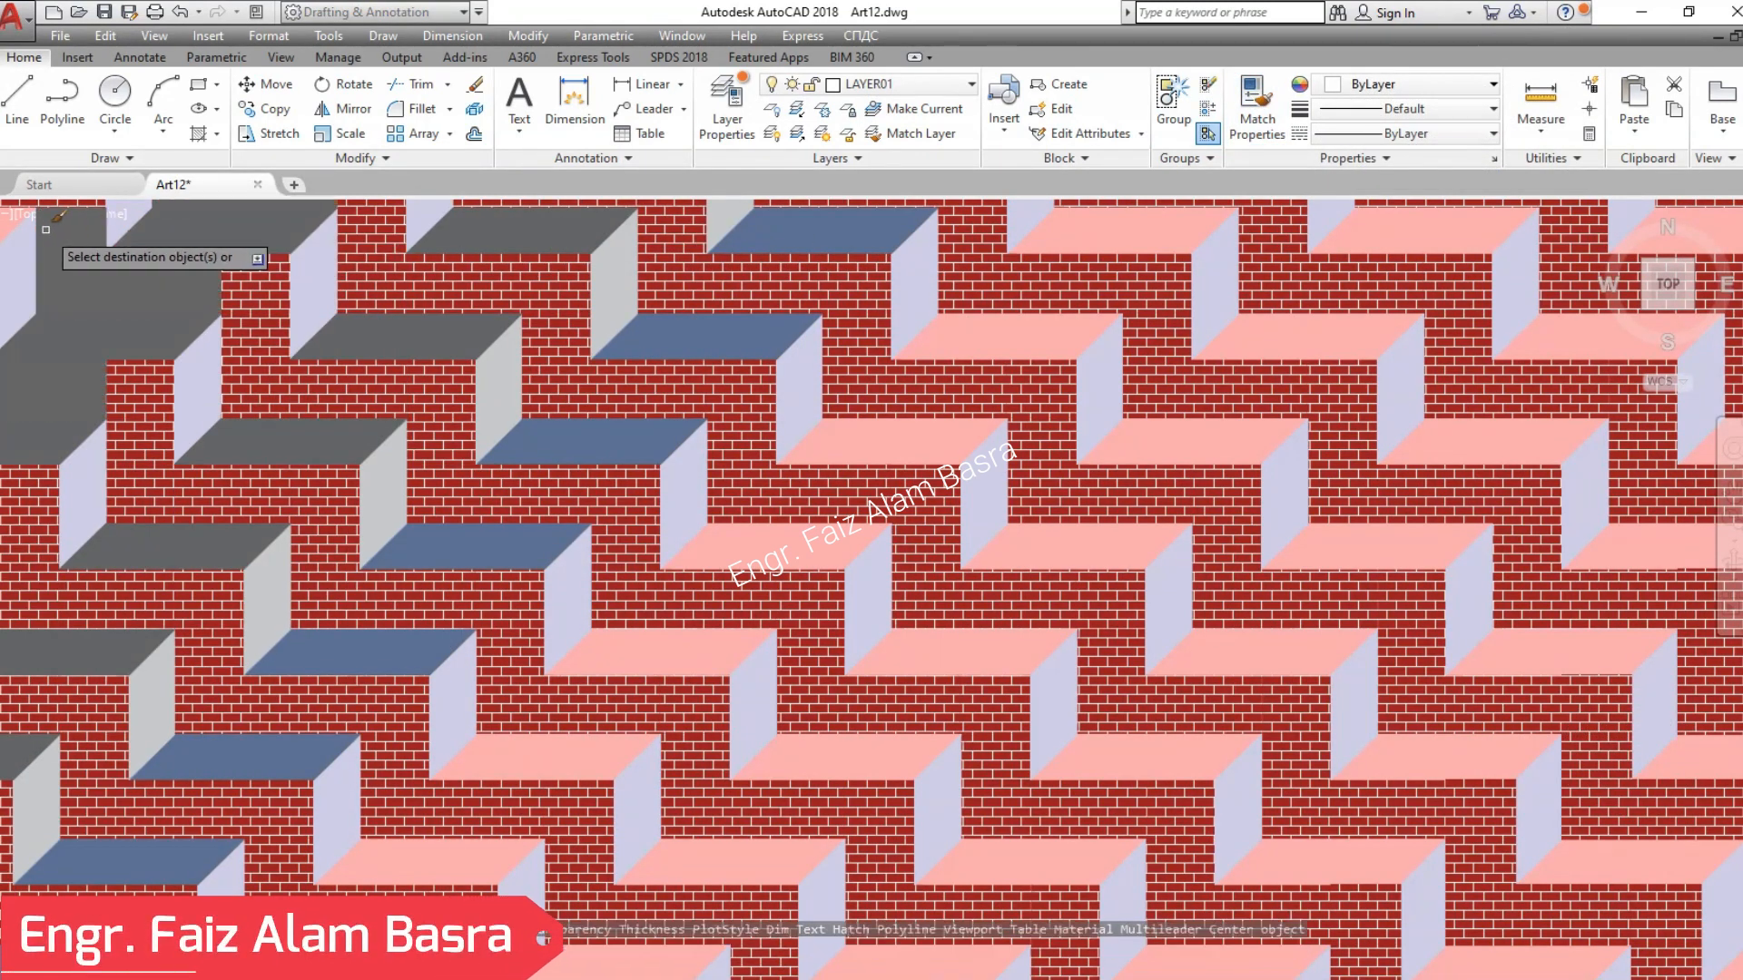
click(902, 440)
click(1120, 547)
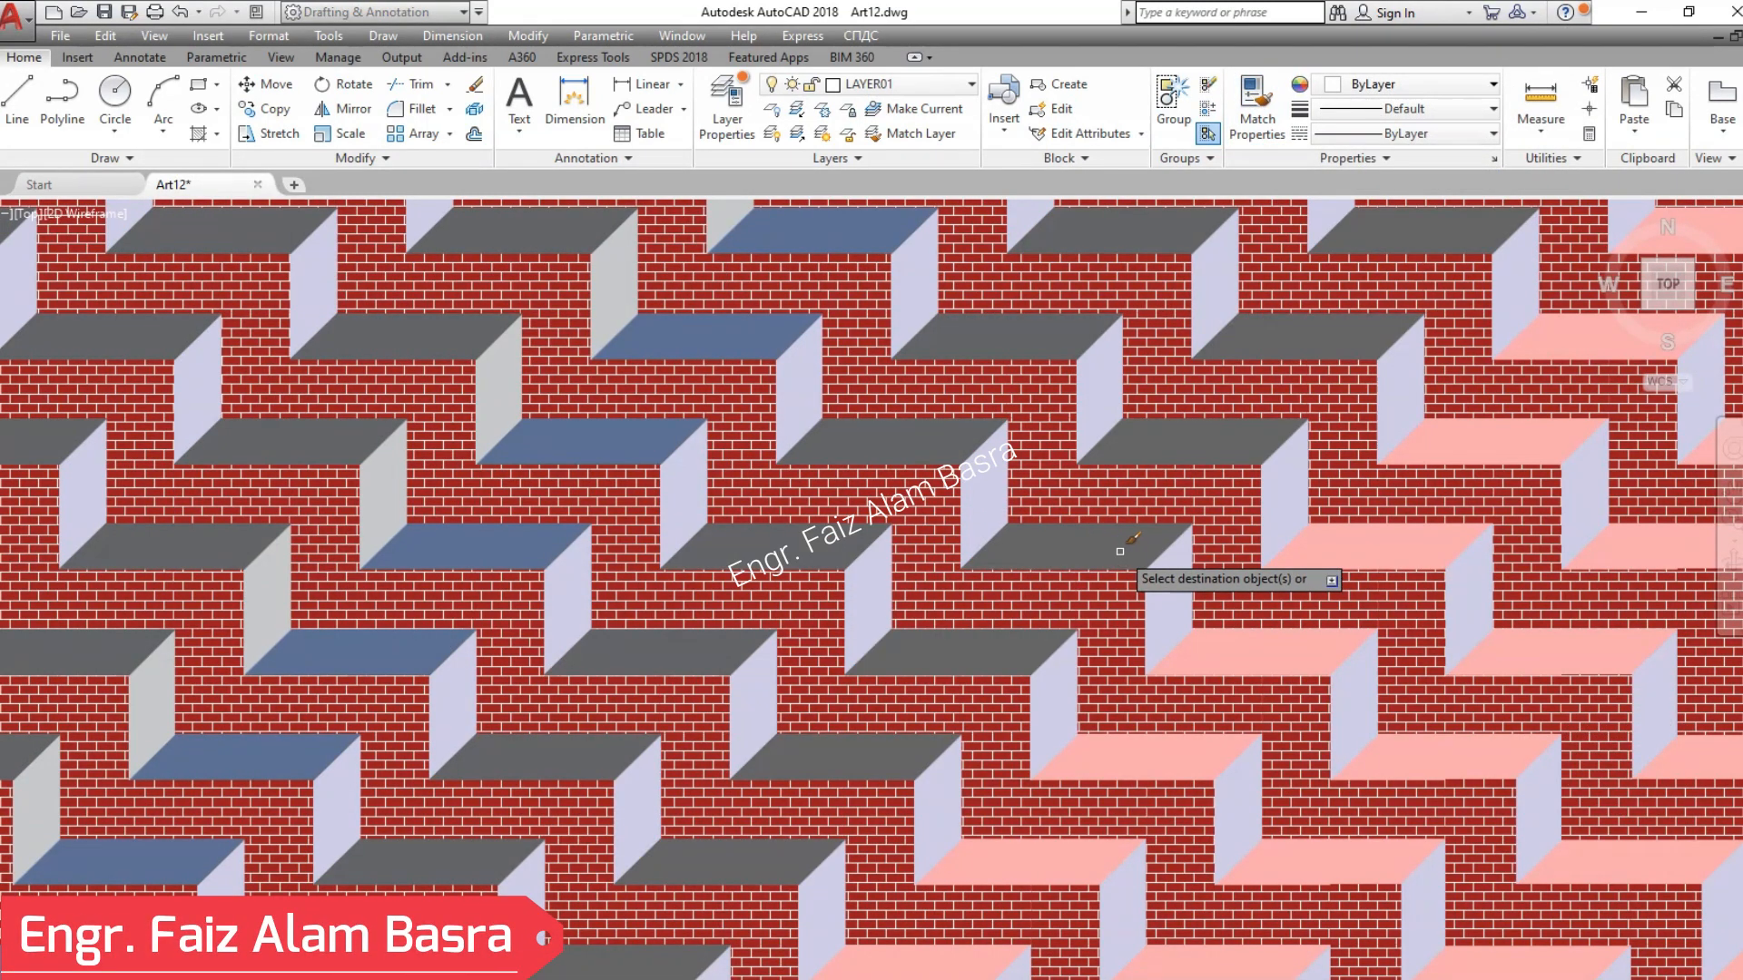
click(1289, 651)
click(1490, 758)
click(1621, 852)
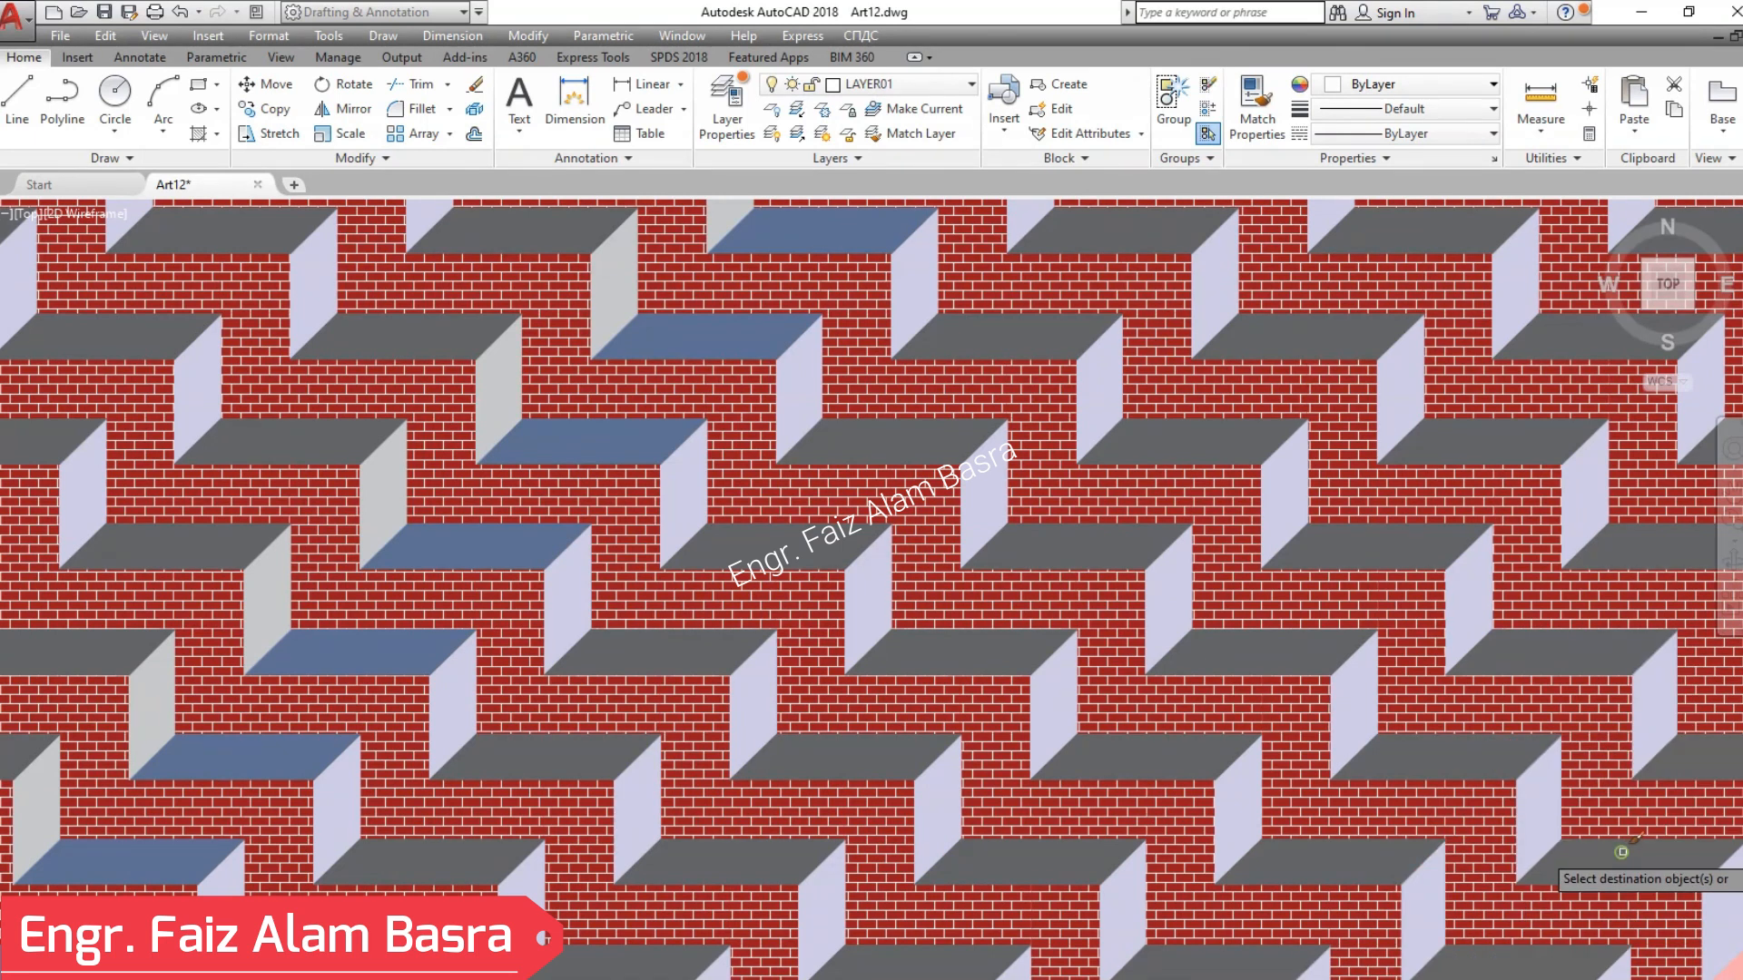
key(Escape)
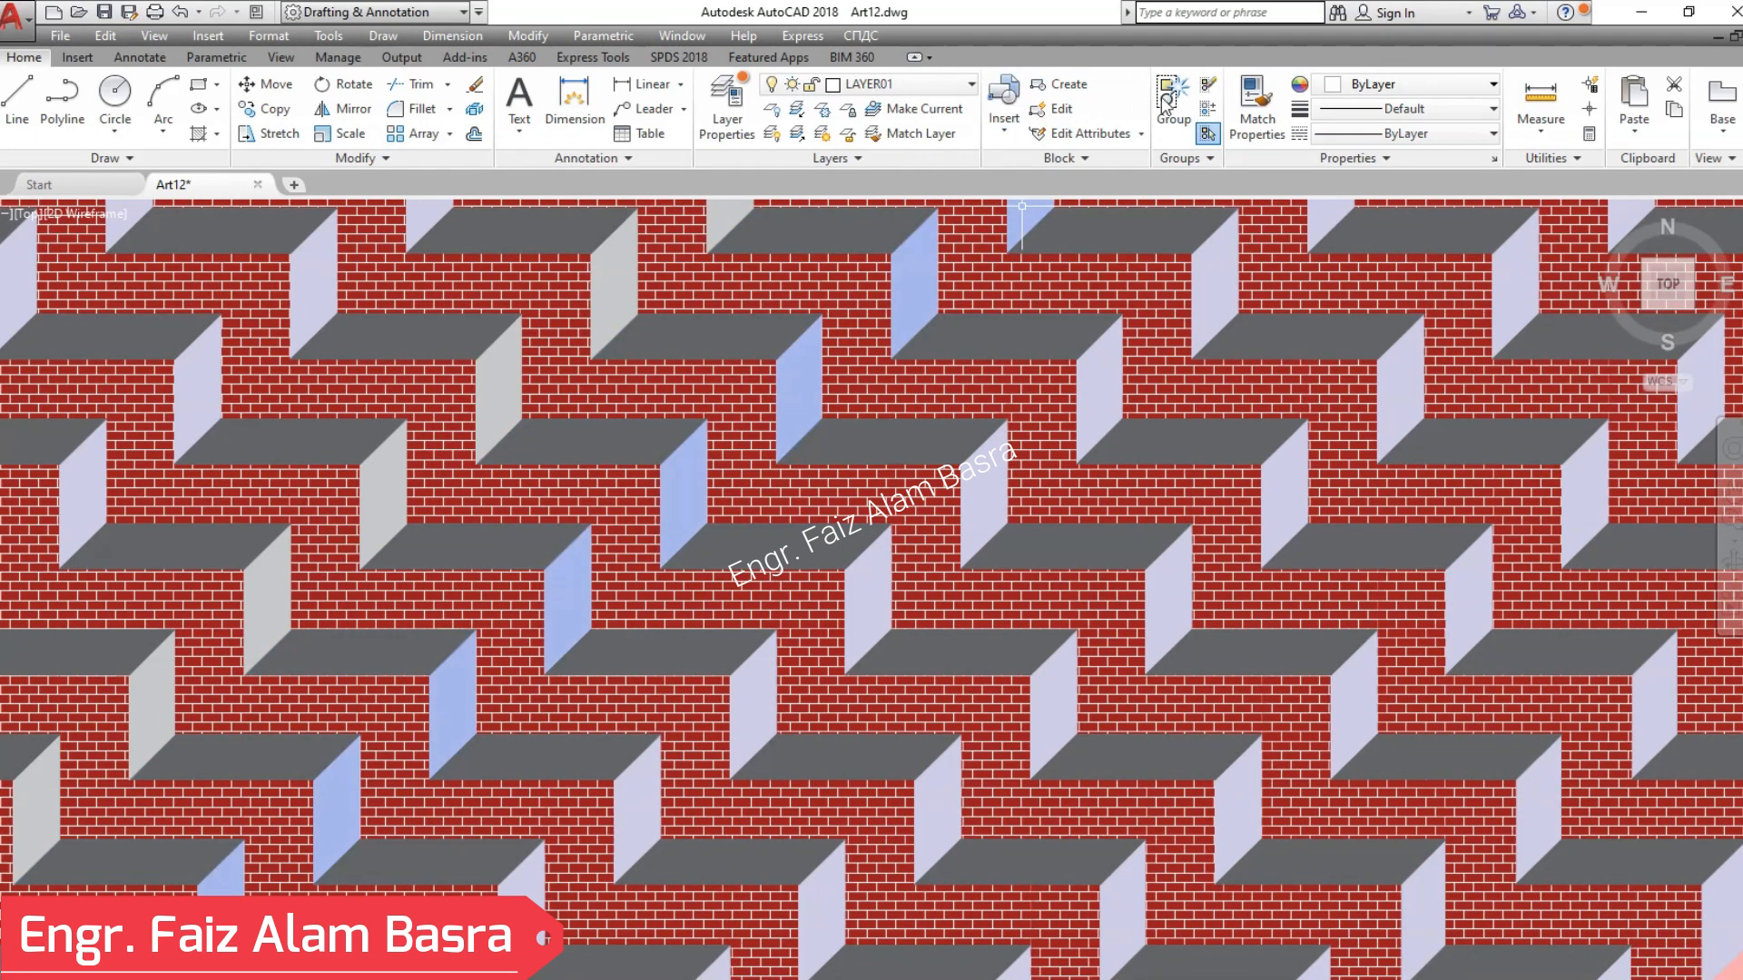
- Match the light-grey side-face row's properties onto the remaining lavender side-face rows
key(Return)
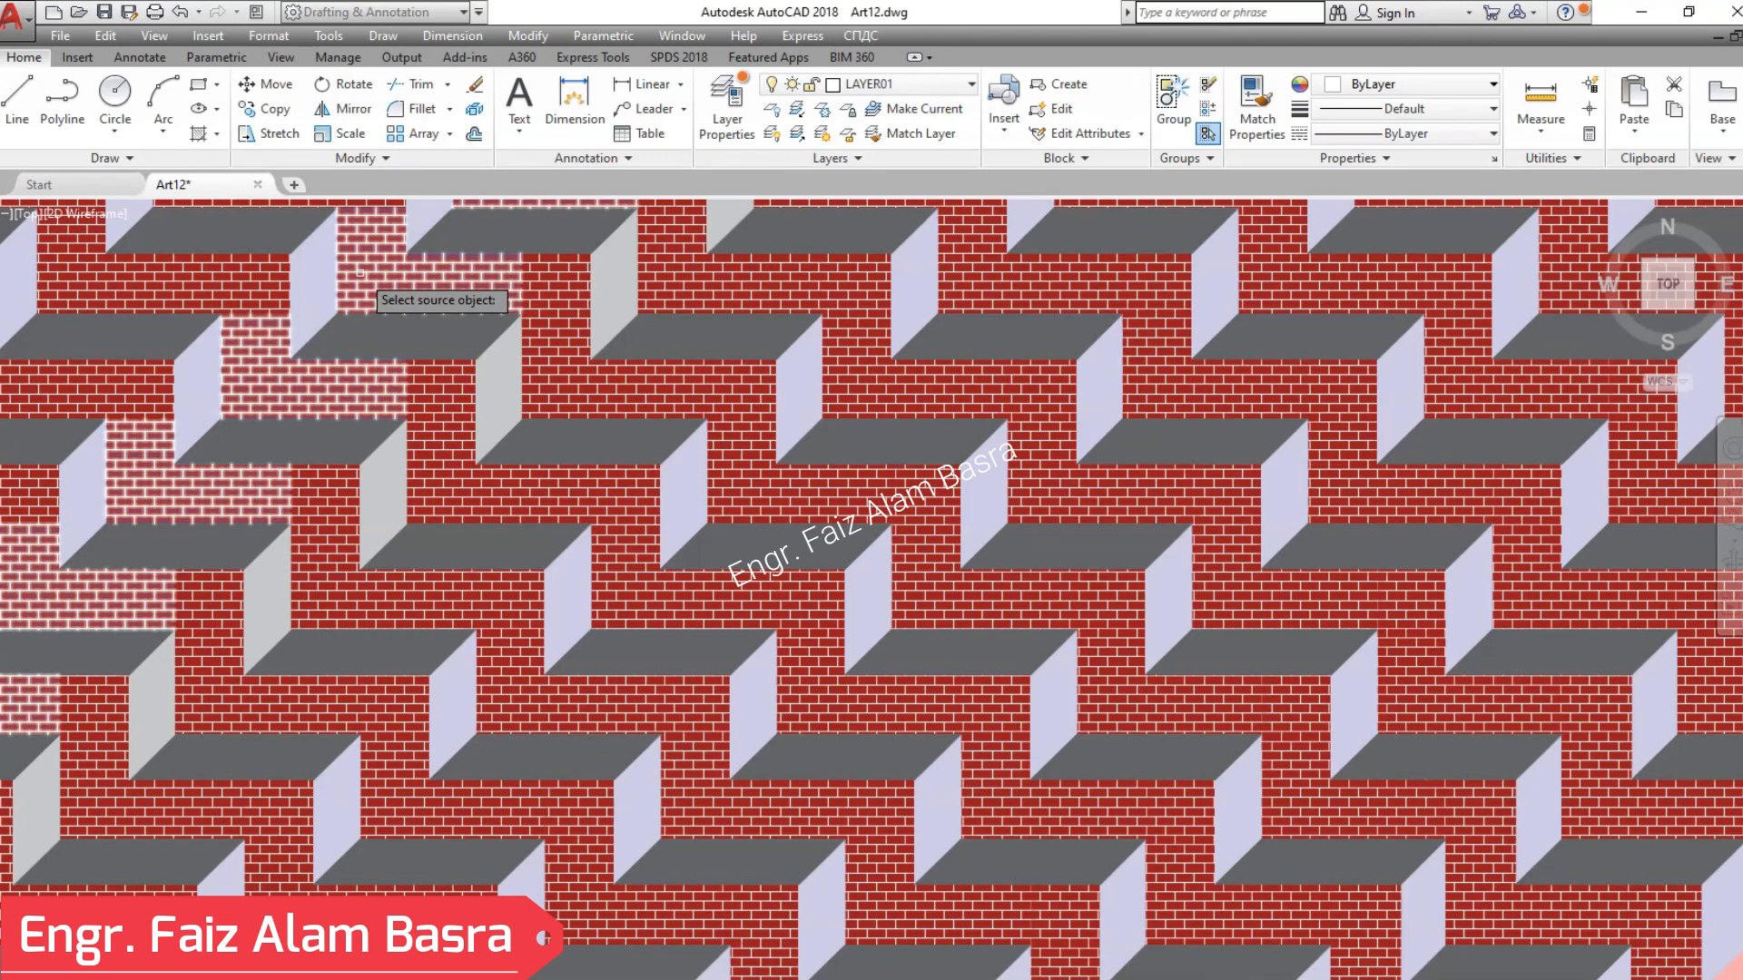
click(530, 544)
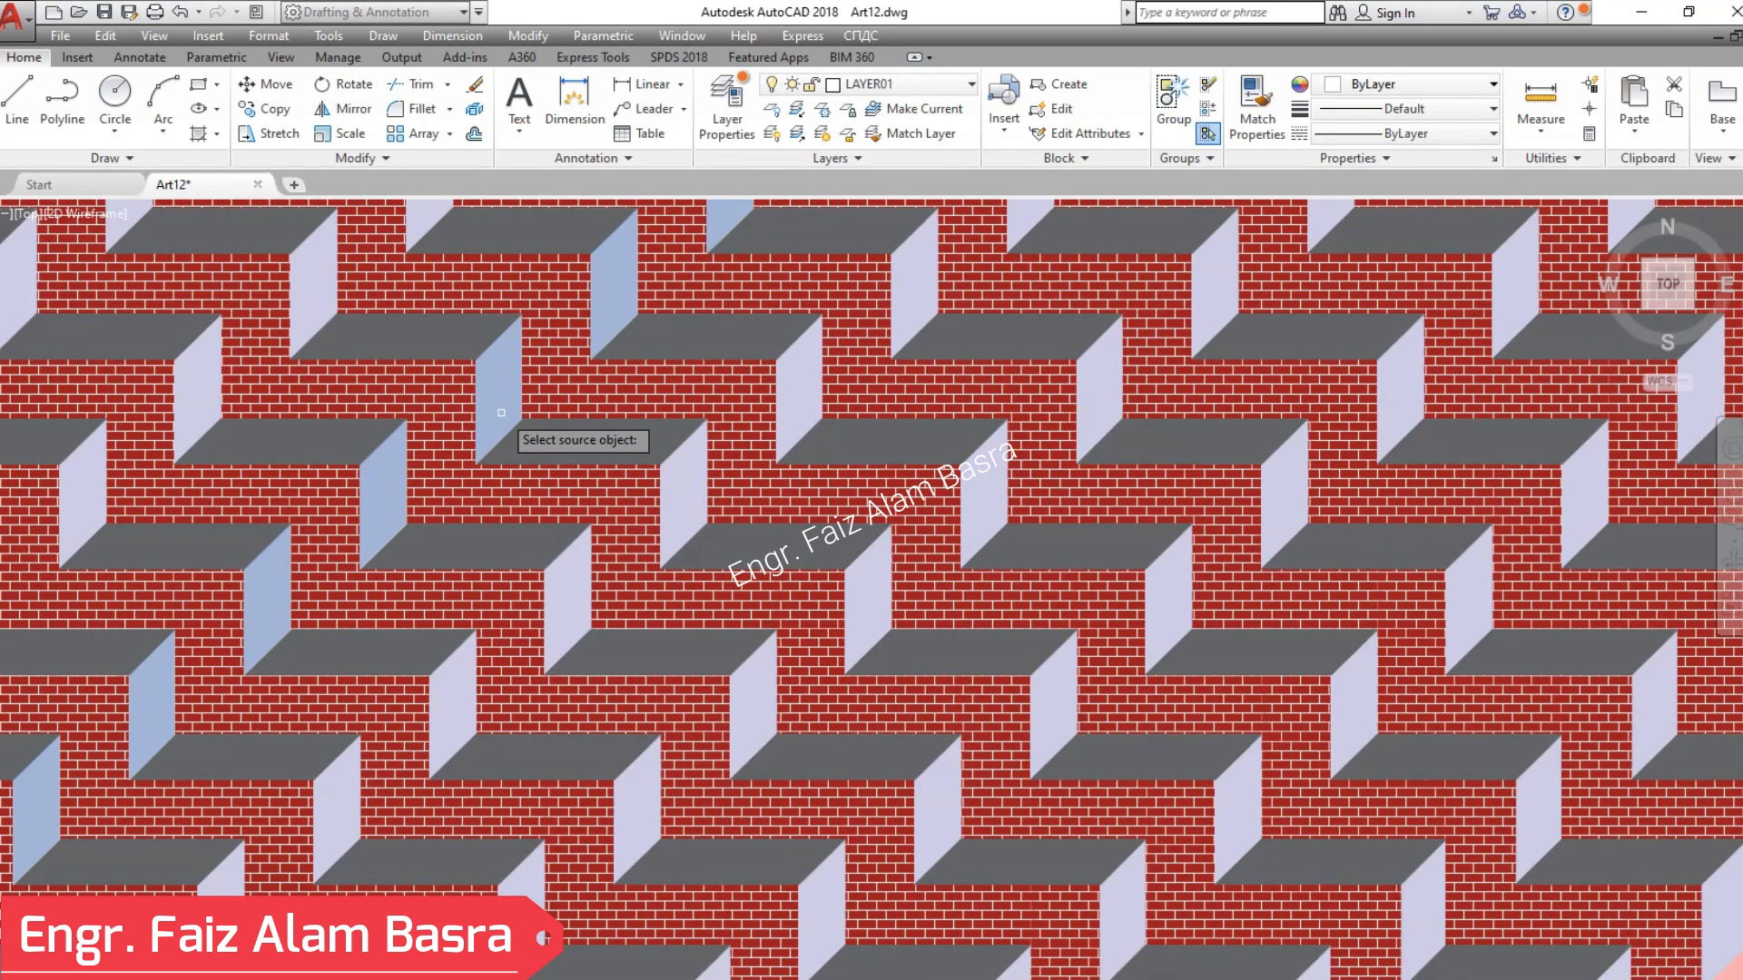
click(885, 599)
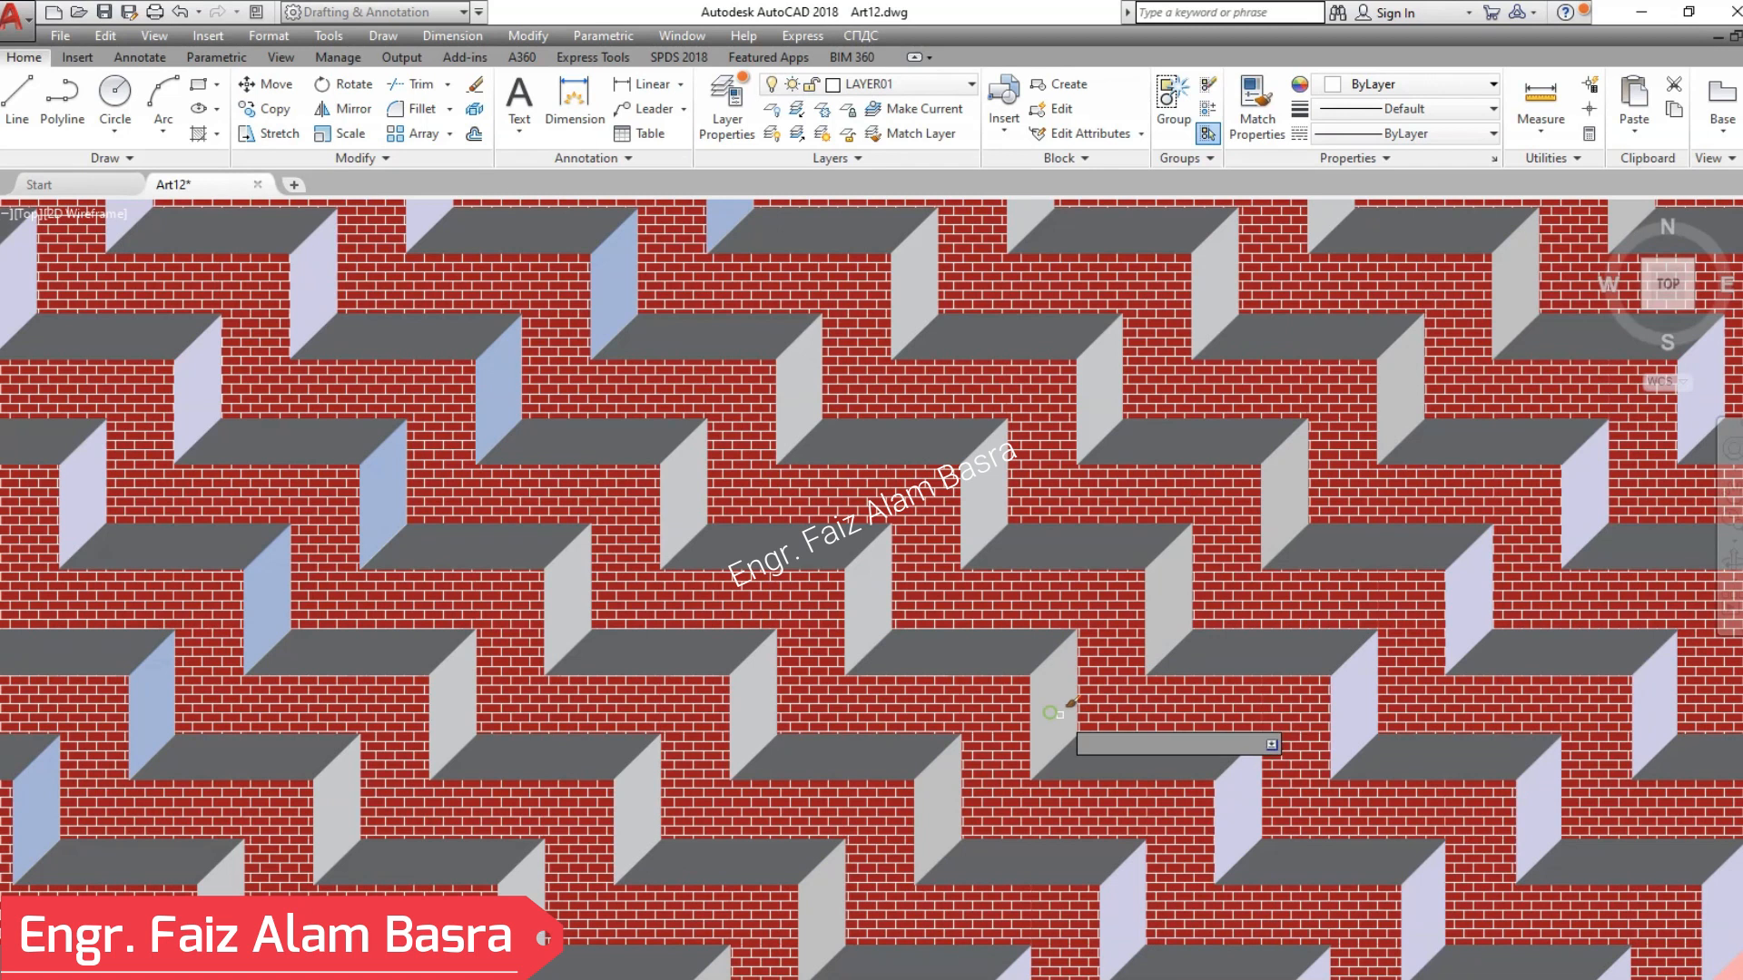
click(1330, 722)
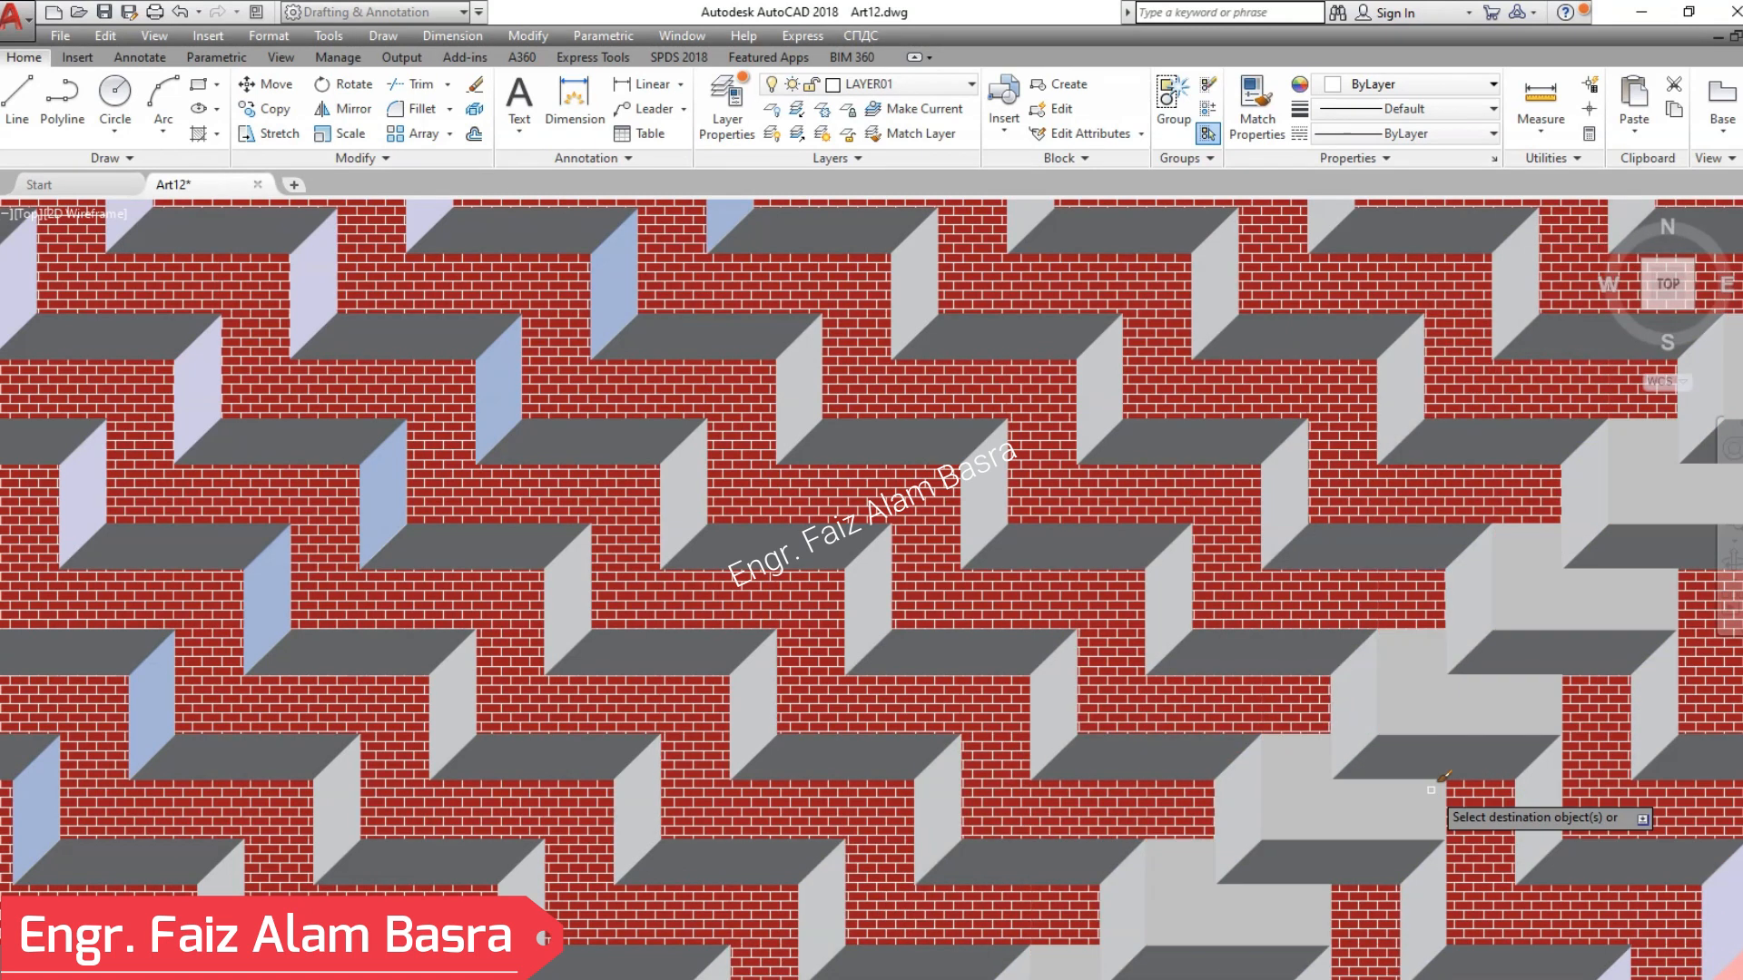
click(196, 390)
click(145, 690)
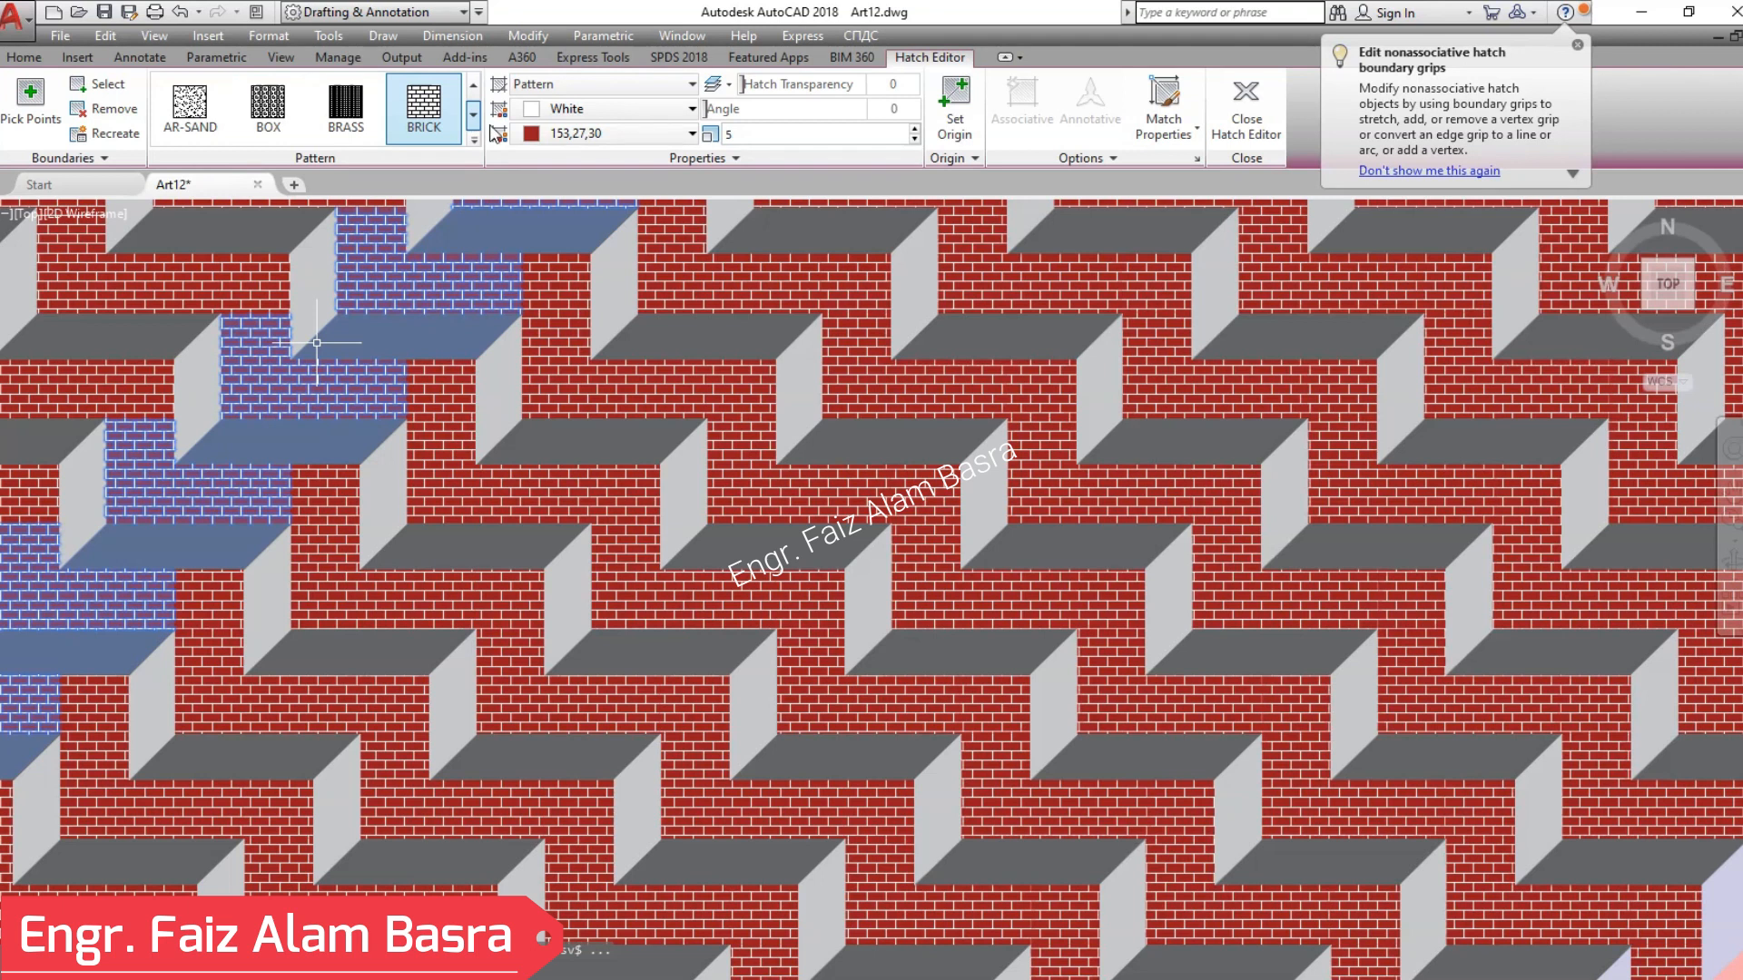
- Try a yellow background on the selected L-shaped brick row, and change its hatch pattern to SOLID
click(694, 134)
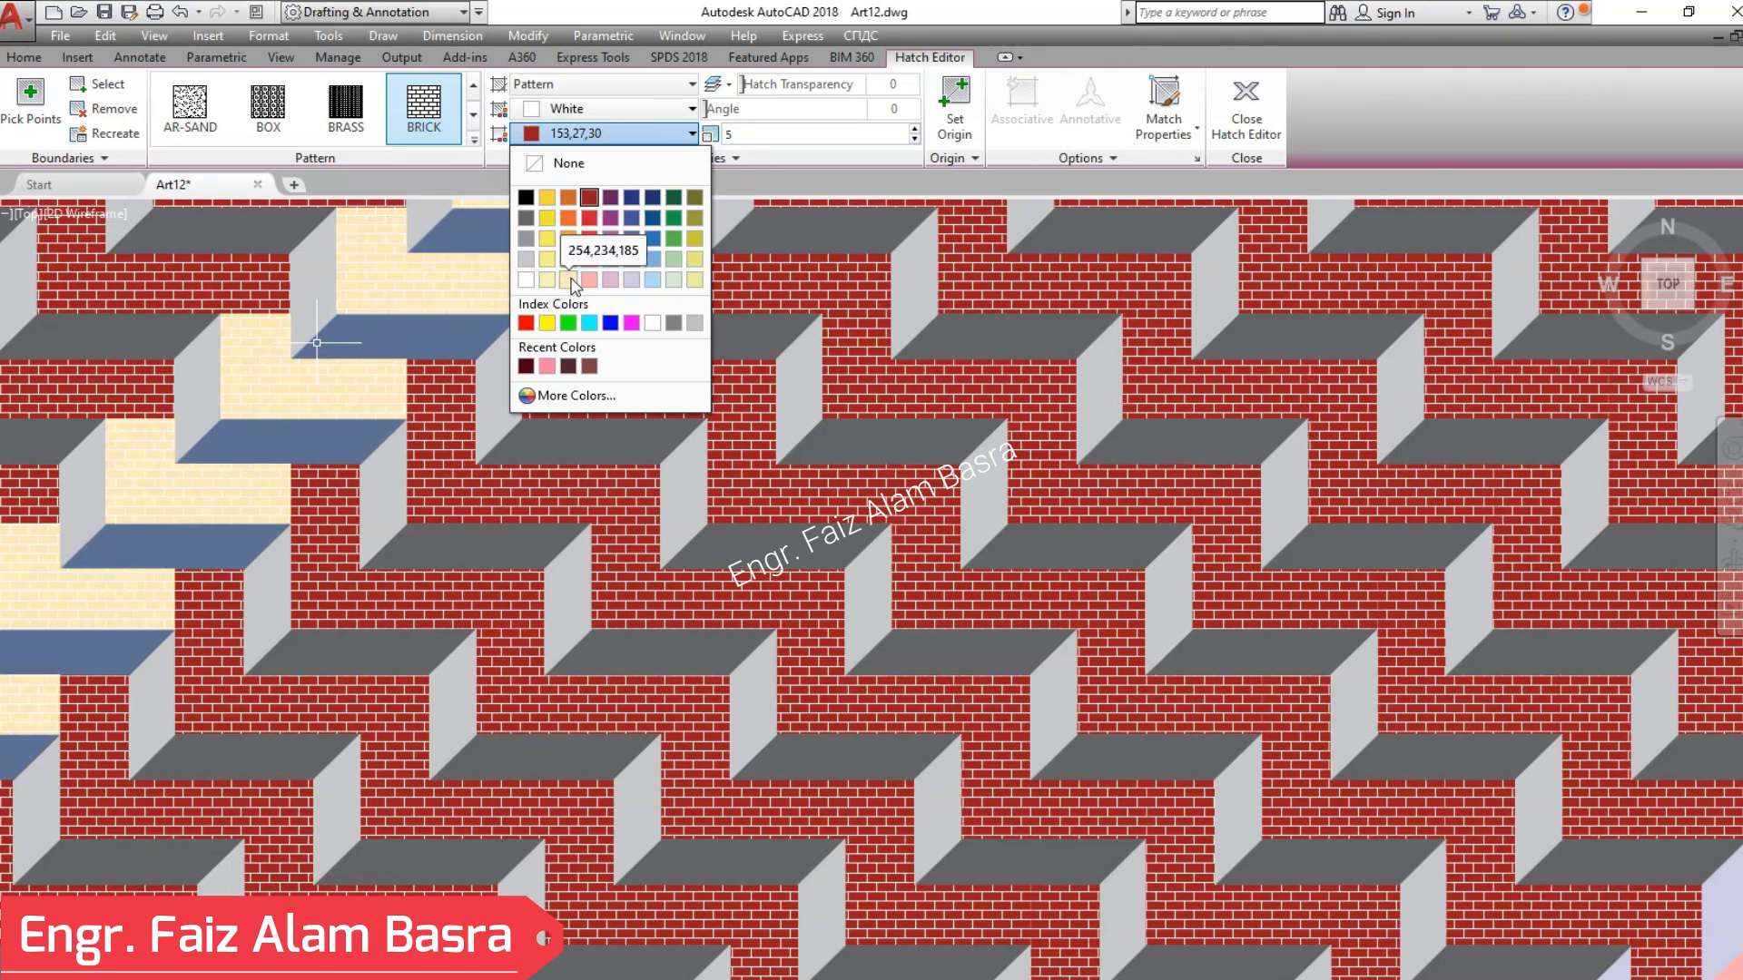
click(545, 325)
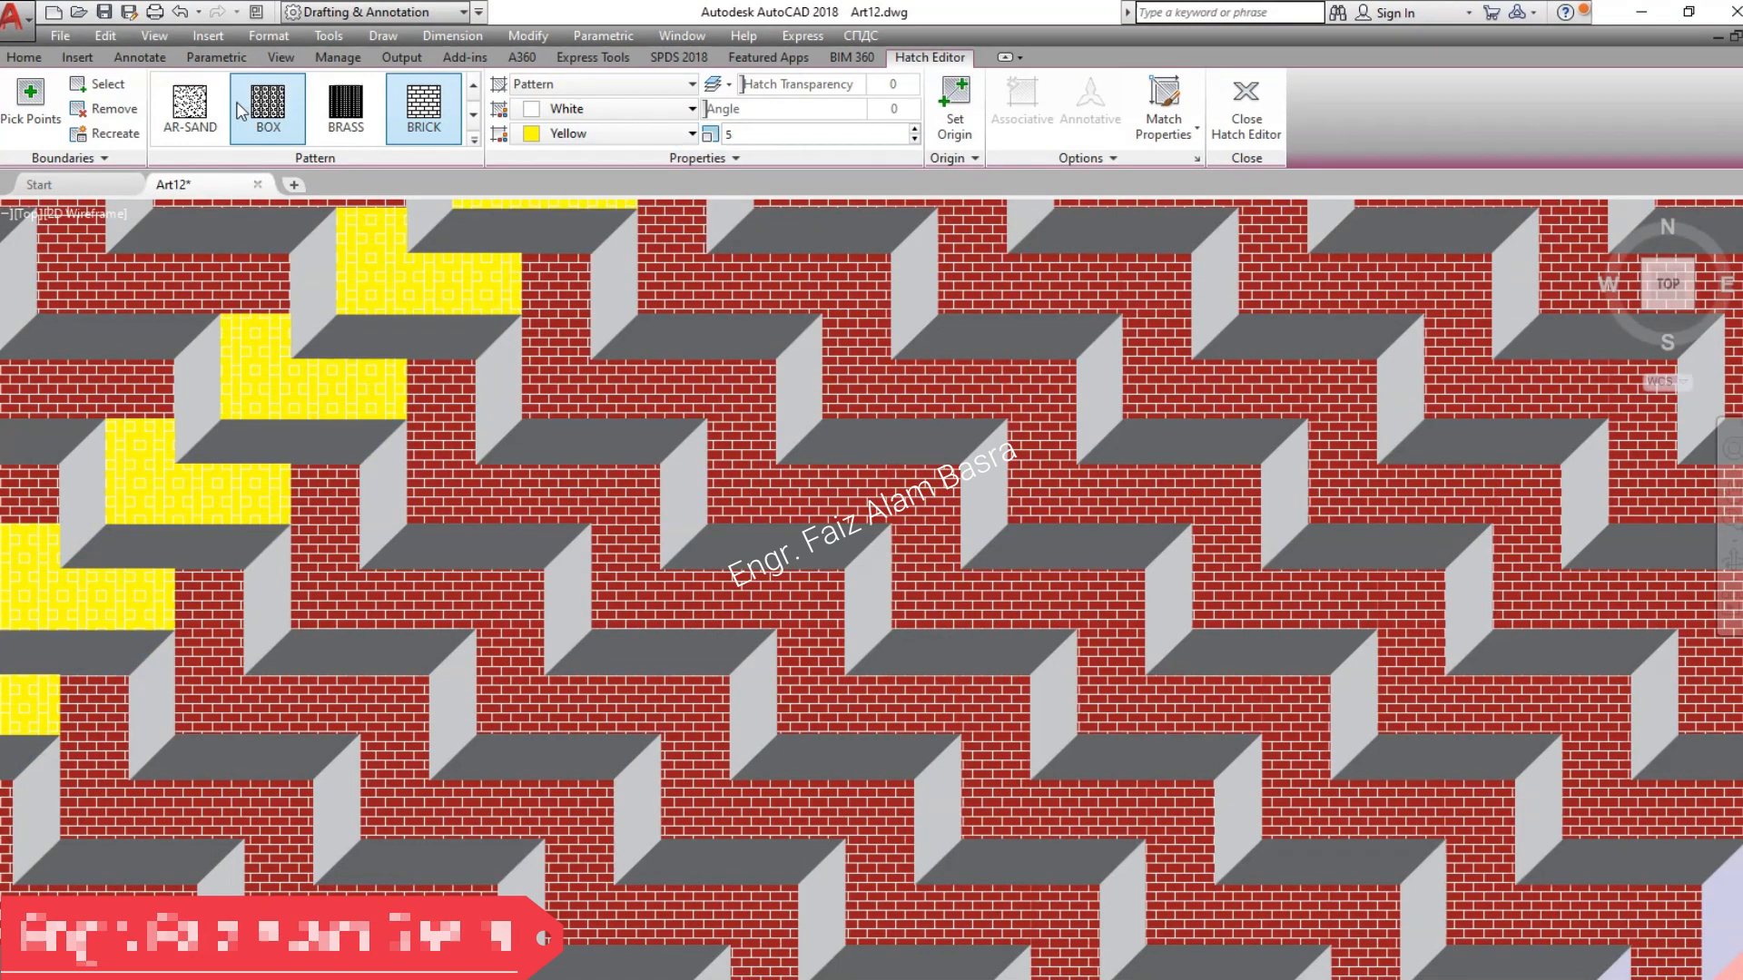
scroll(234, 100, up, 5)
click(190, 105)
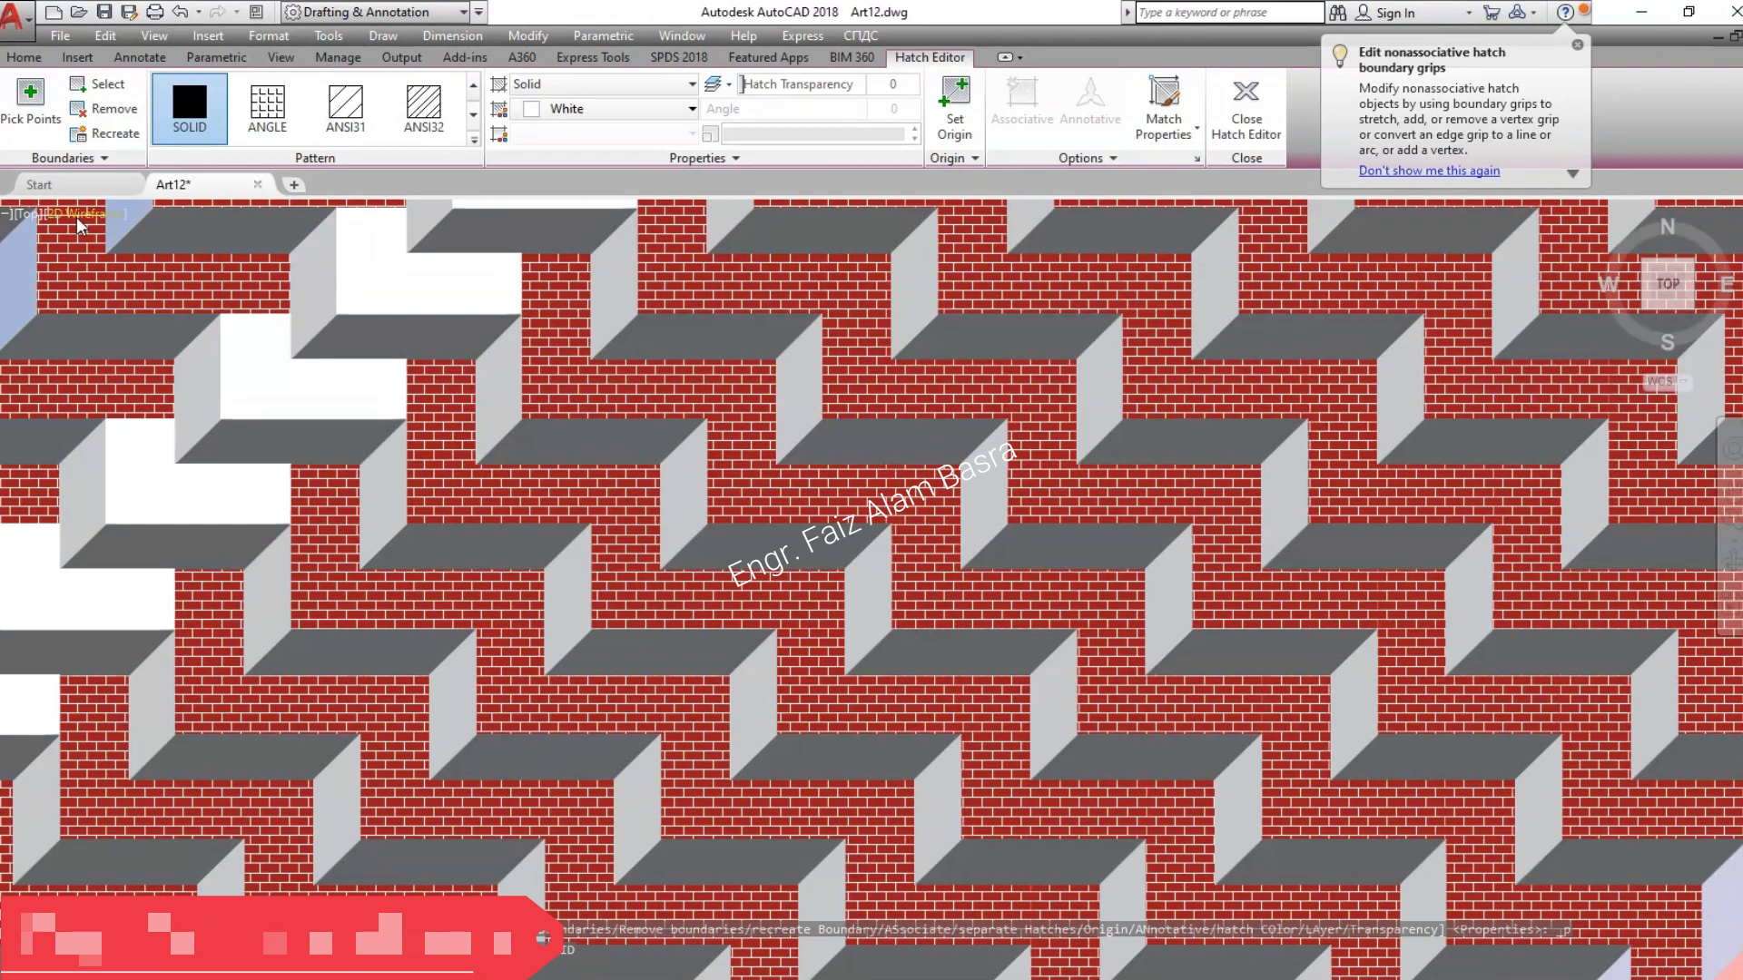
key(Escape)
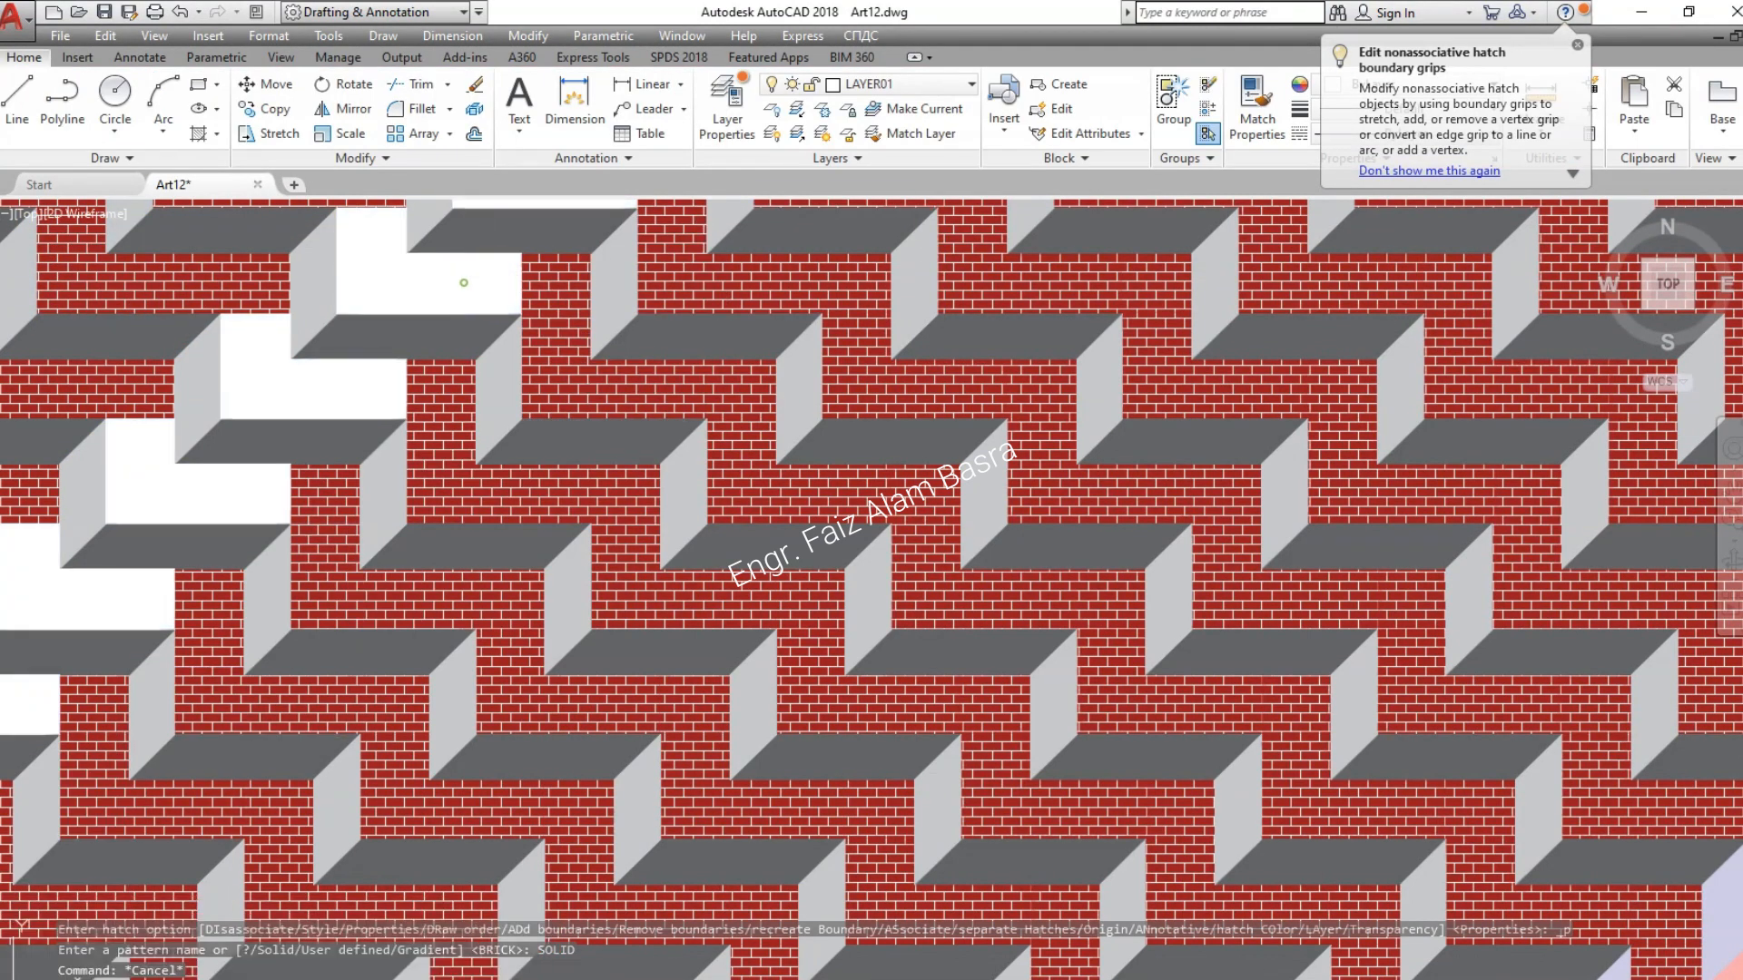
- Set the solid hatch colour of the white L-shaped front-face row to cream 254,234,185
click(467, 274)
click(654, 108)
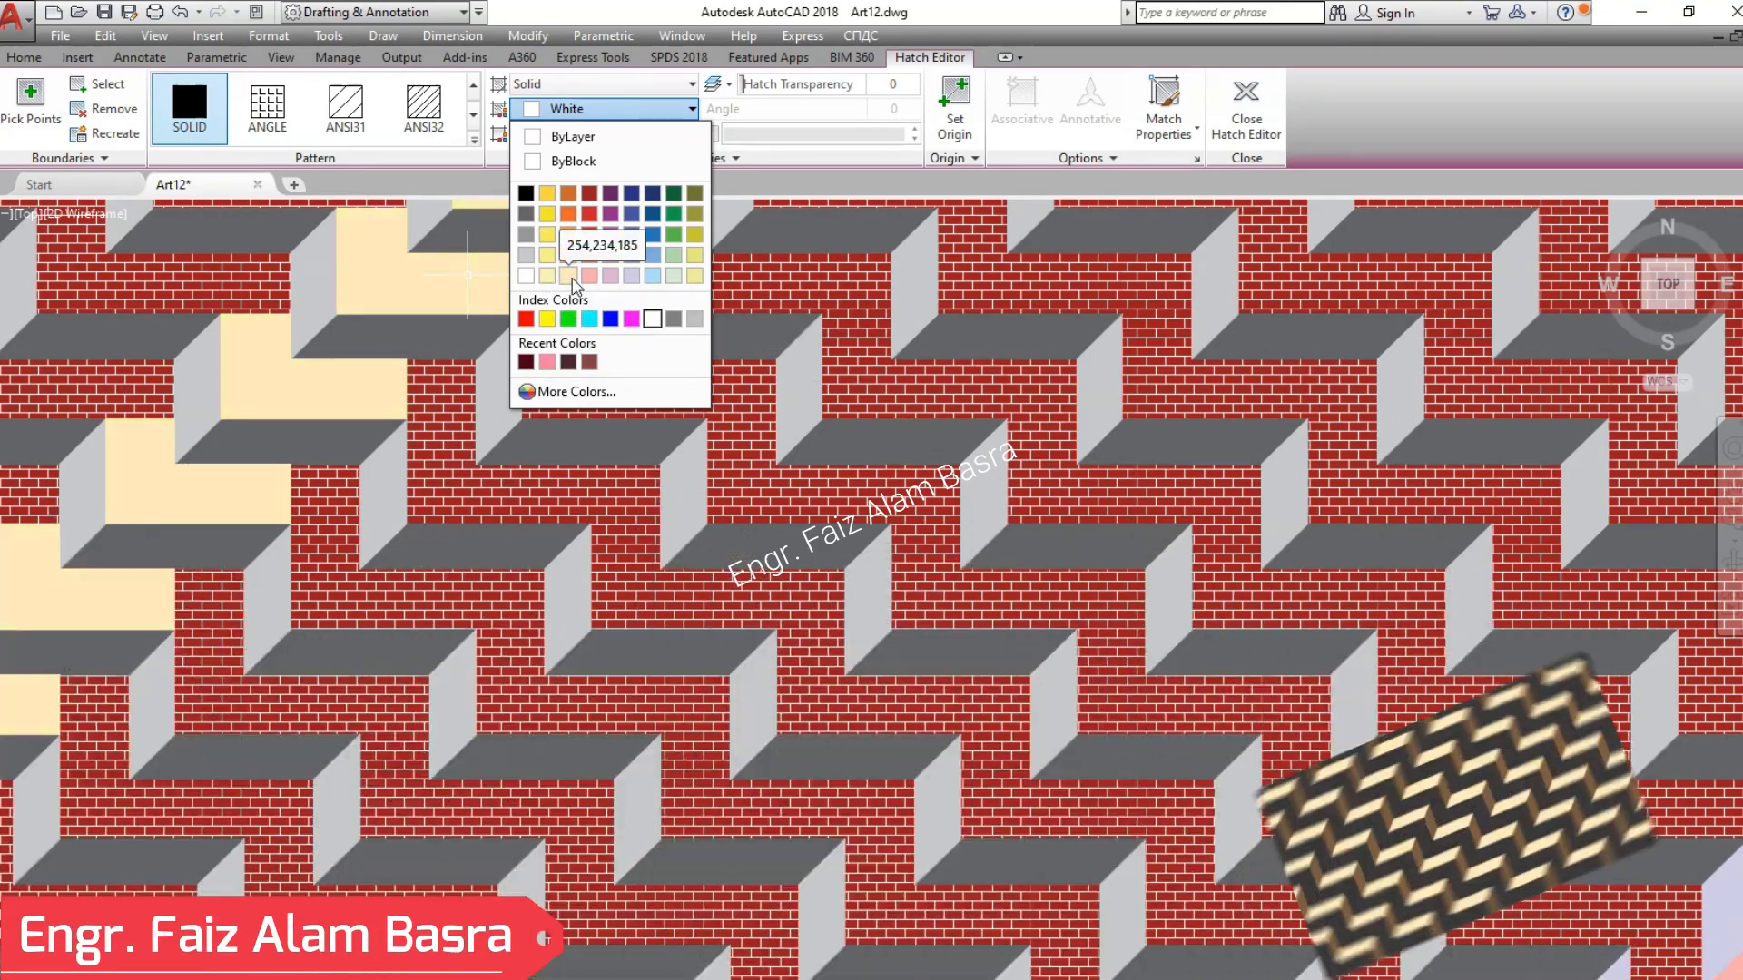
click(568, 275)
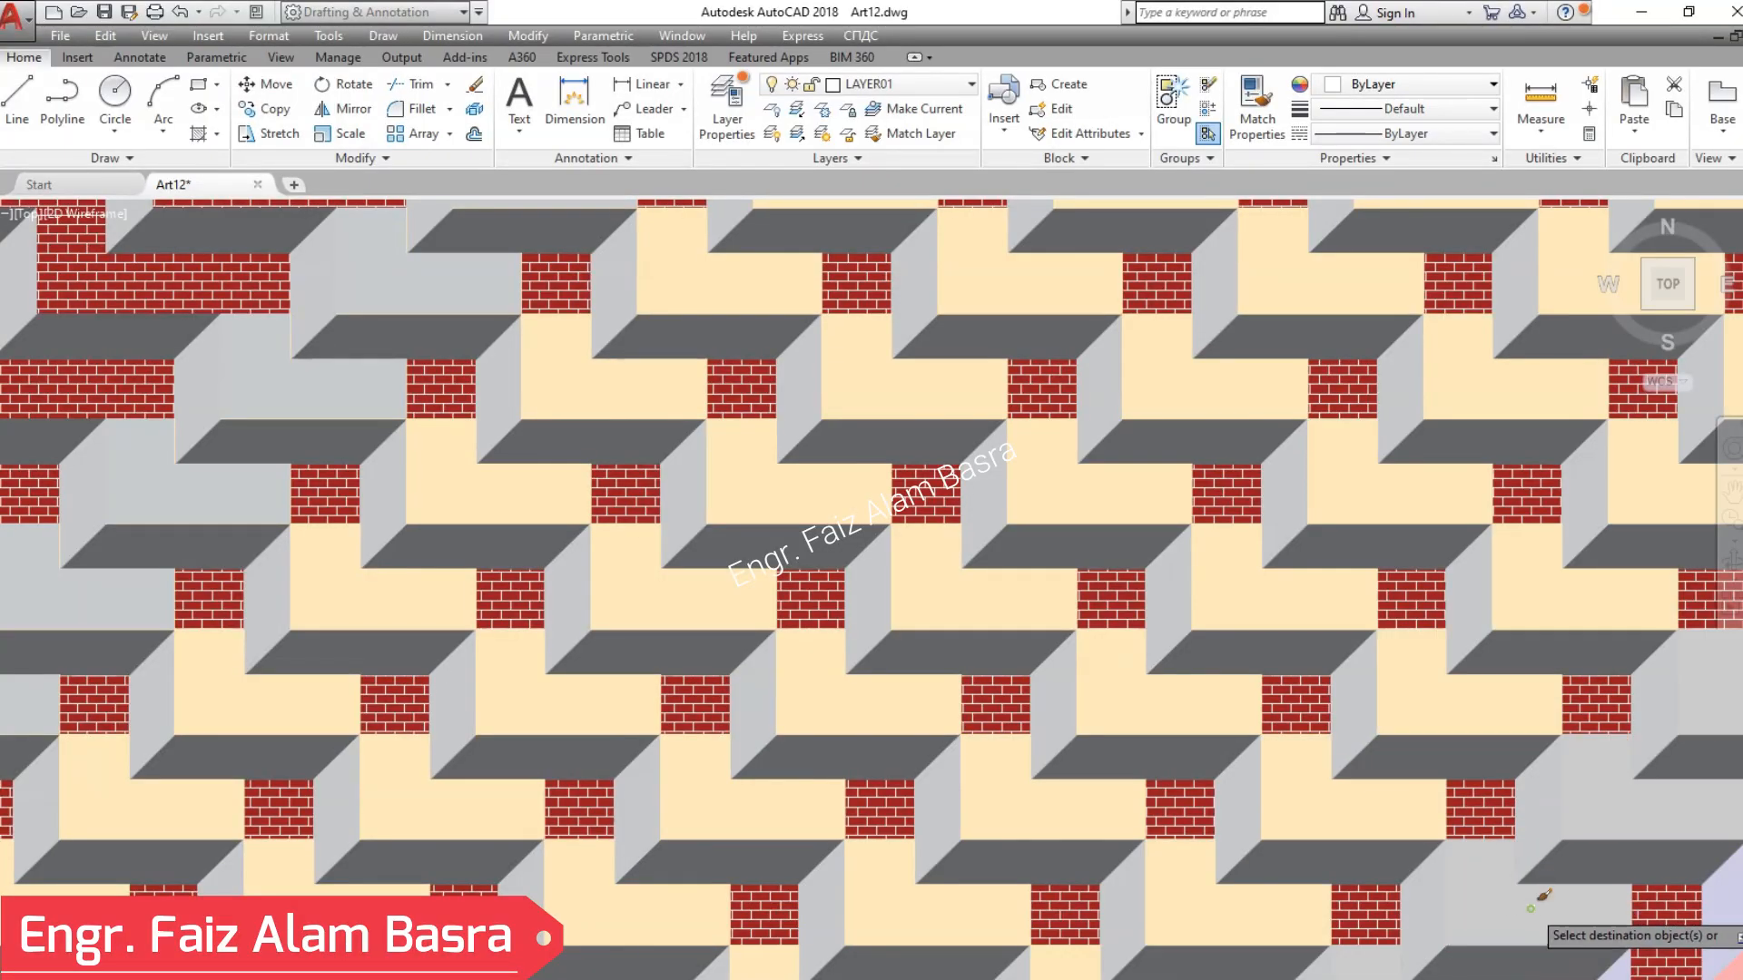
- Match the cream hatch properties onto the remaining L-shaped brick rows and finish matching
click(1540, 897)
click(30, 278)
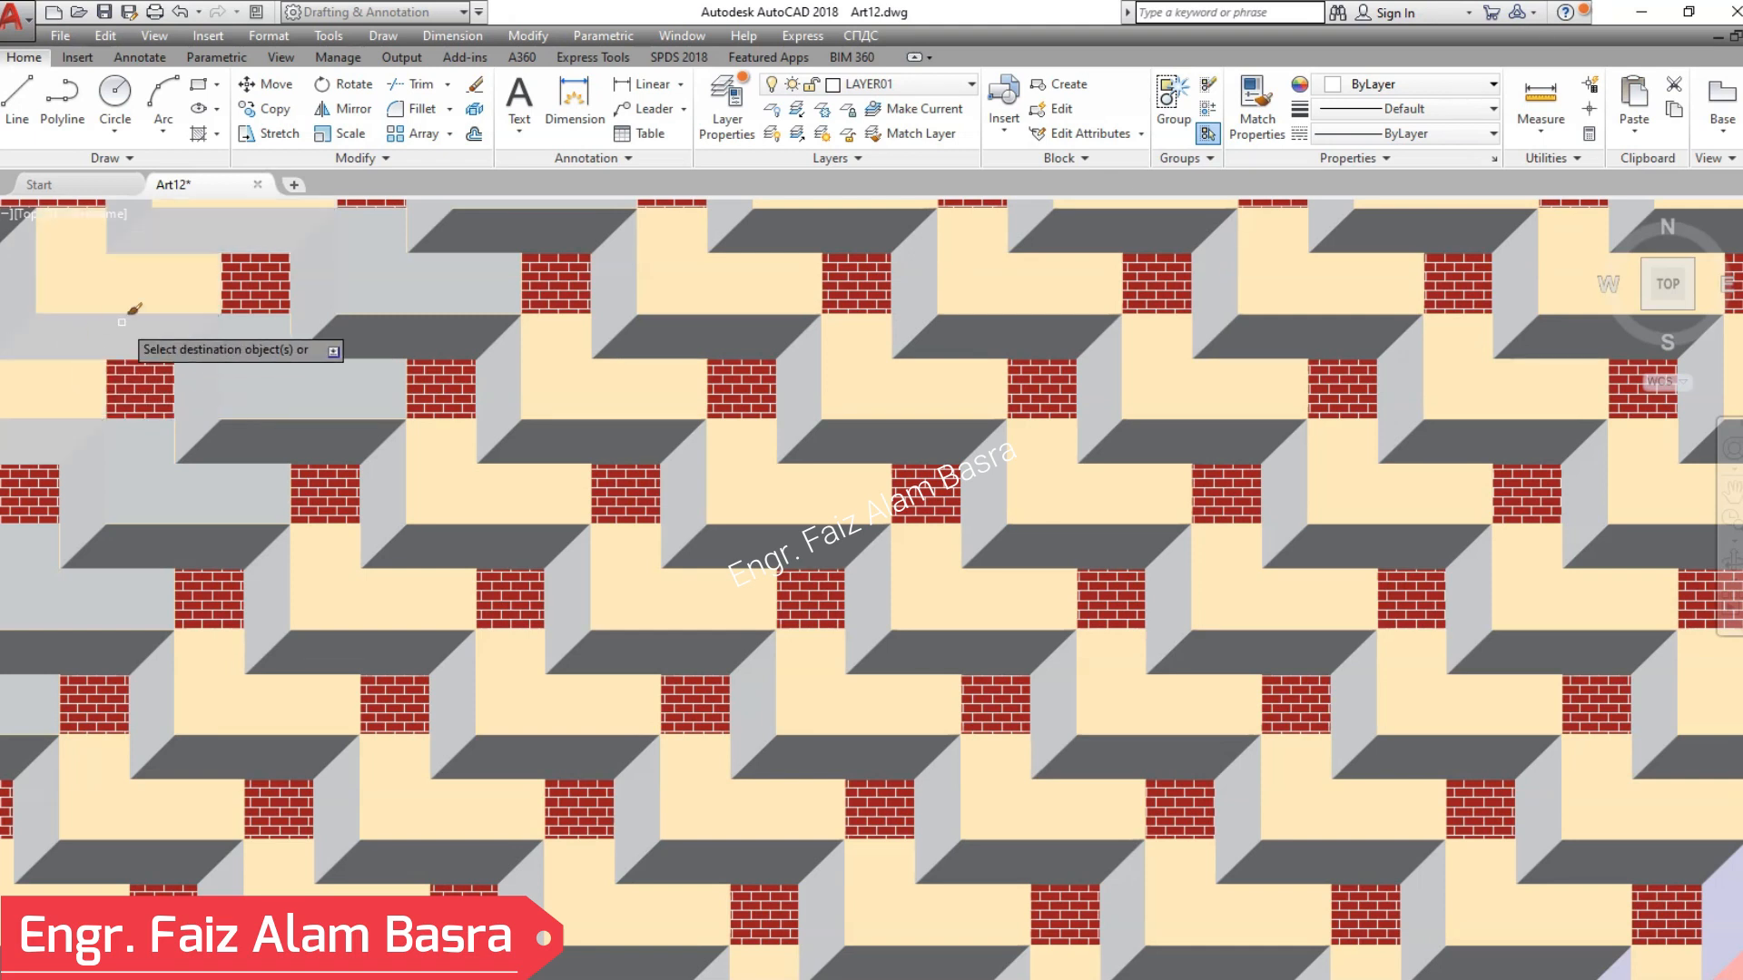
key(Escape)
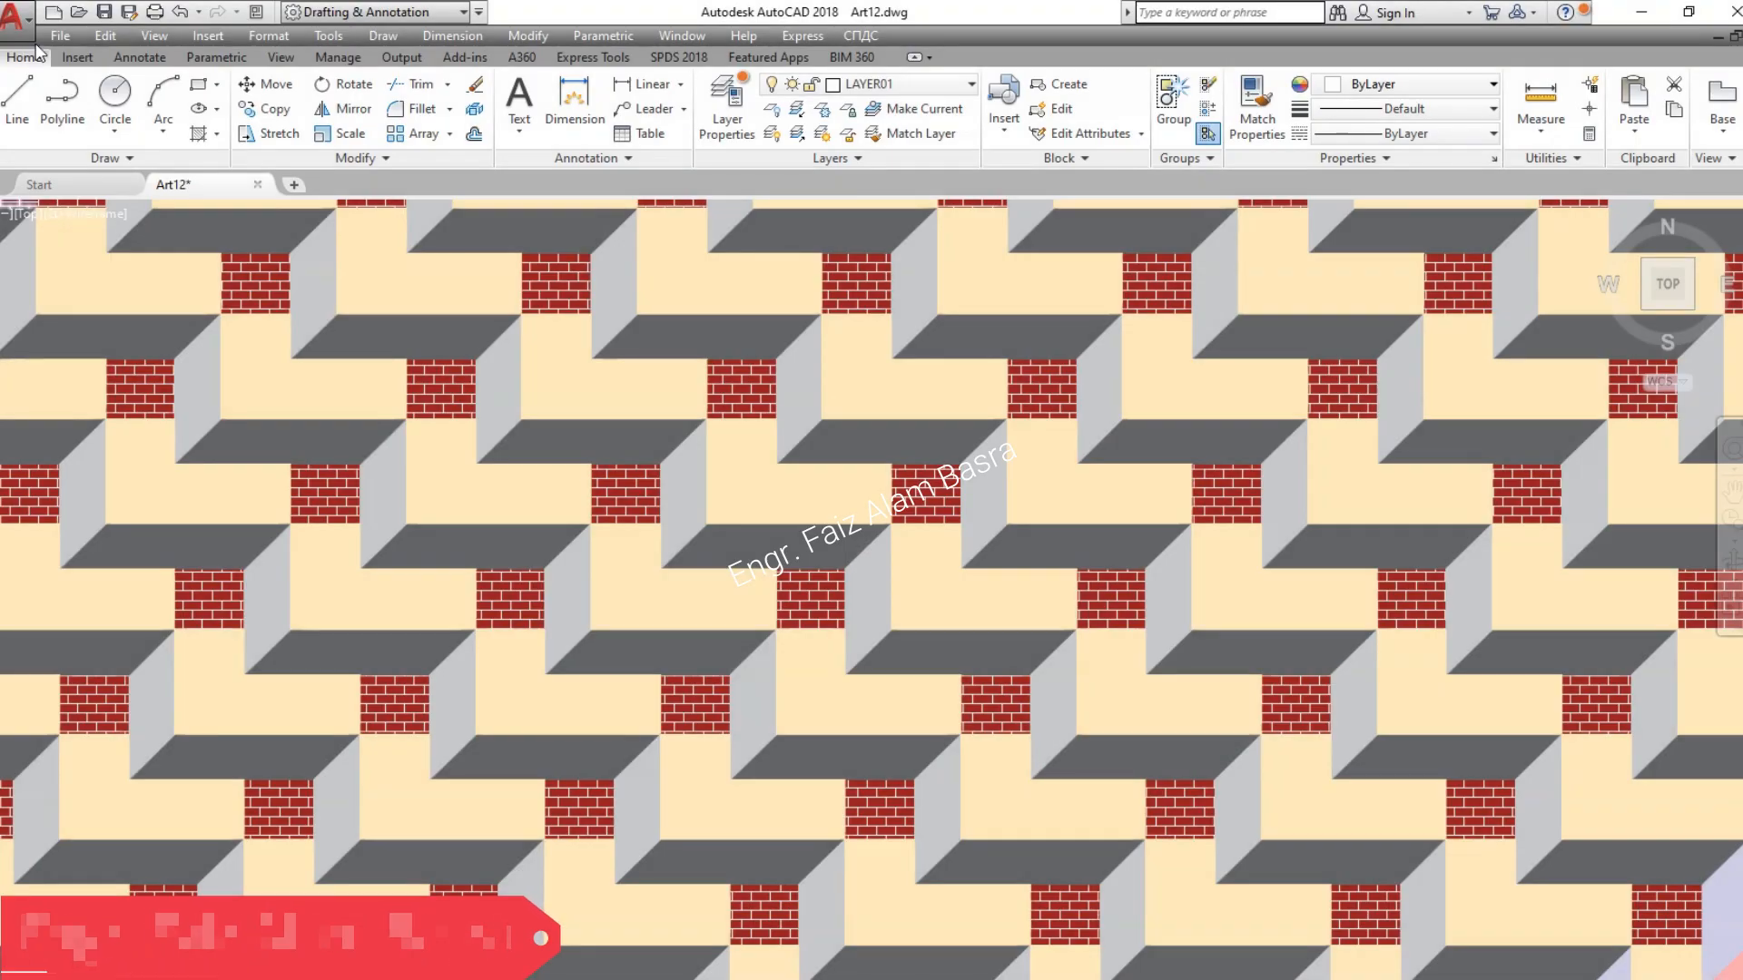
- Set the solid hatch colour of one cream L-shaped row to dark purple 100,33,101 and finish editing it
click(376, 248)
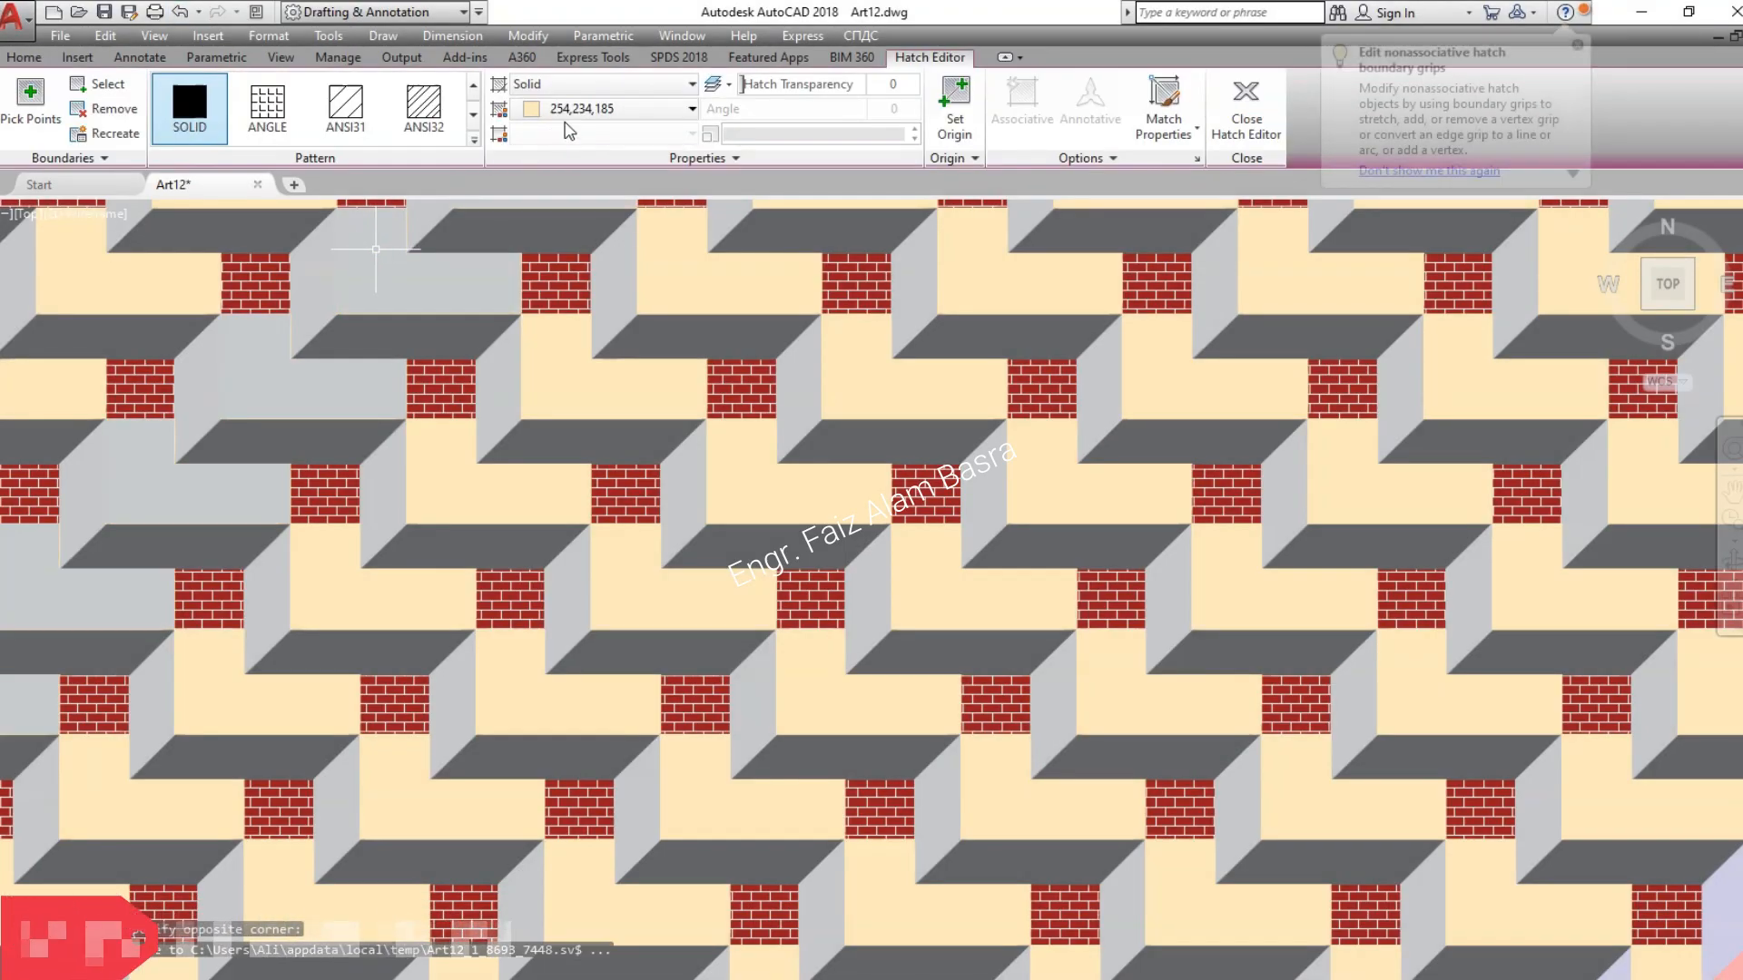
click(656, 117)
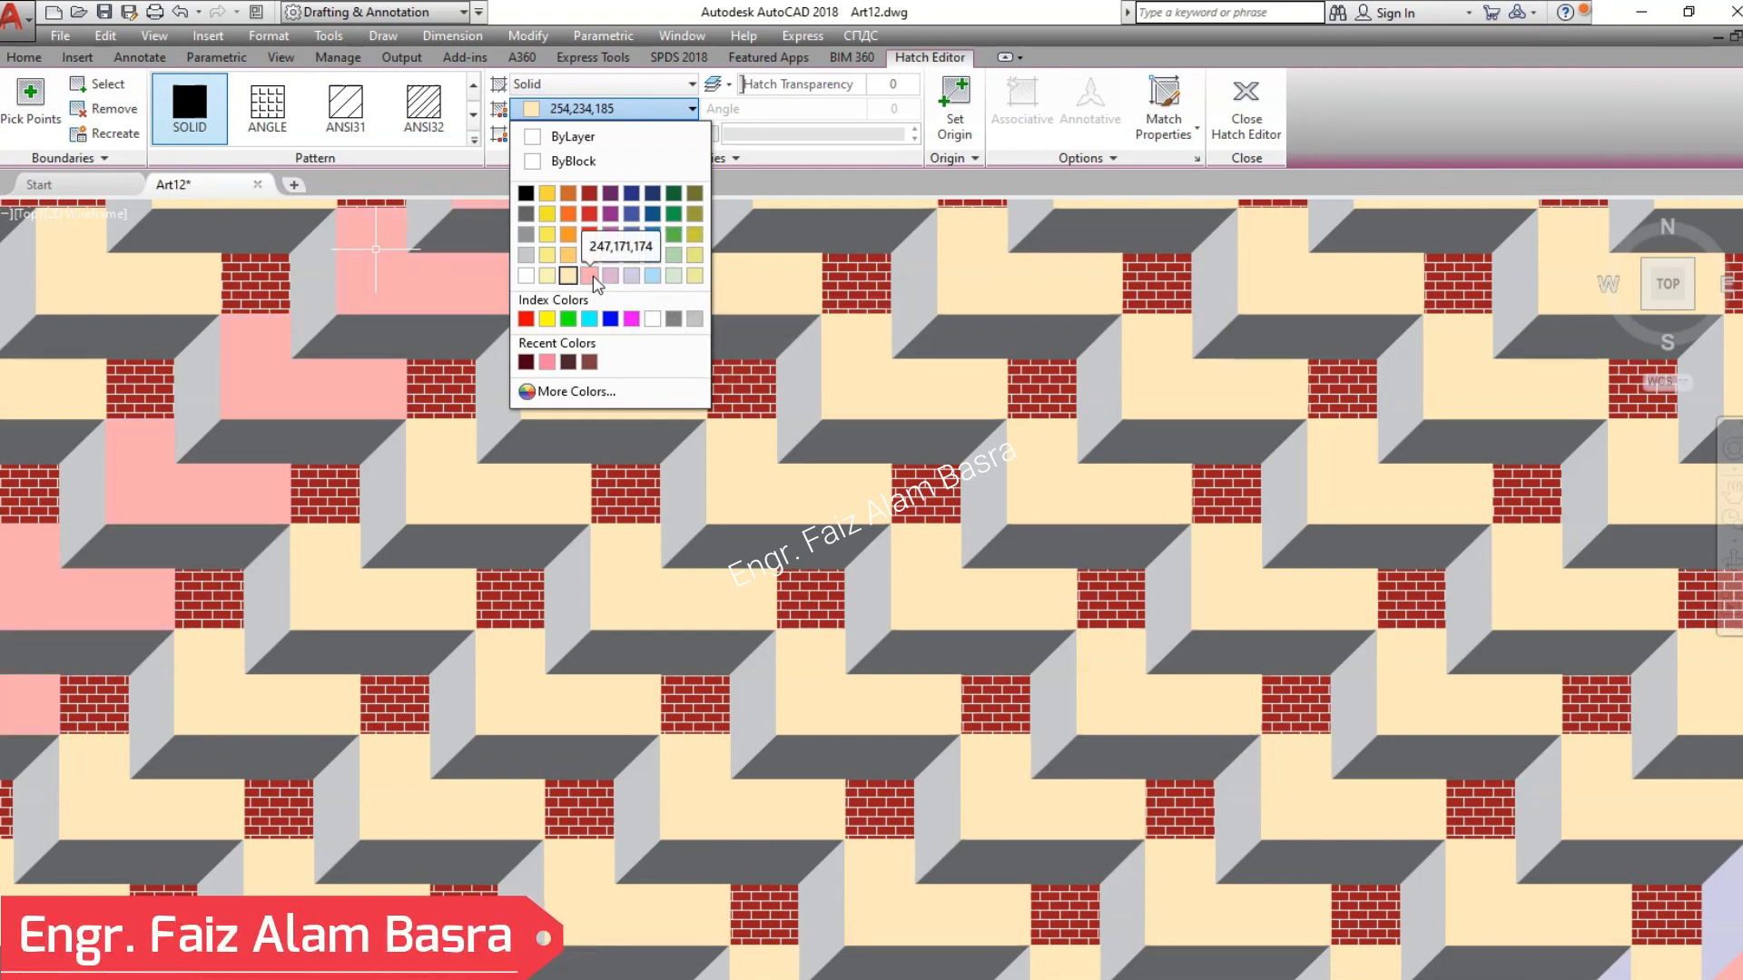
click(615, 194)
key(Escape)
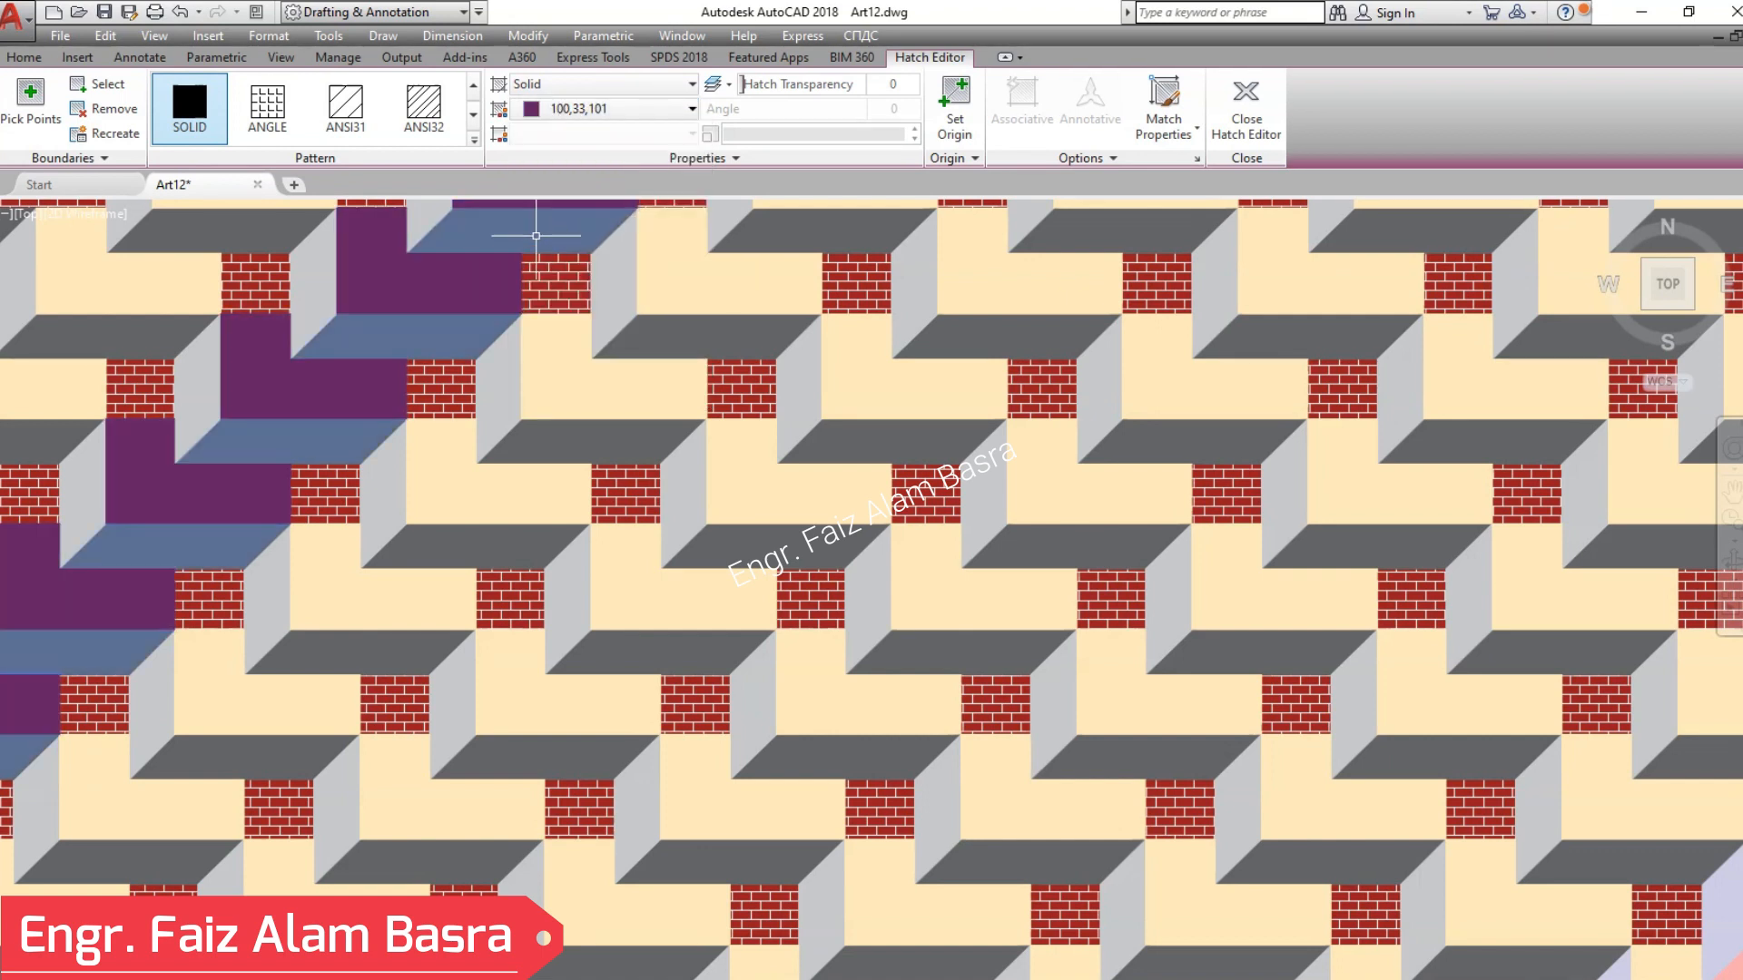
- Match the dark-purple row's properties onto all the remaining cream L-shaped rows and finish matching
click(531, 228)
click(1260, 95)
click(418, 280)
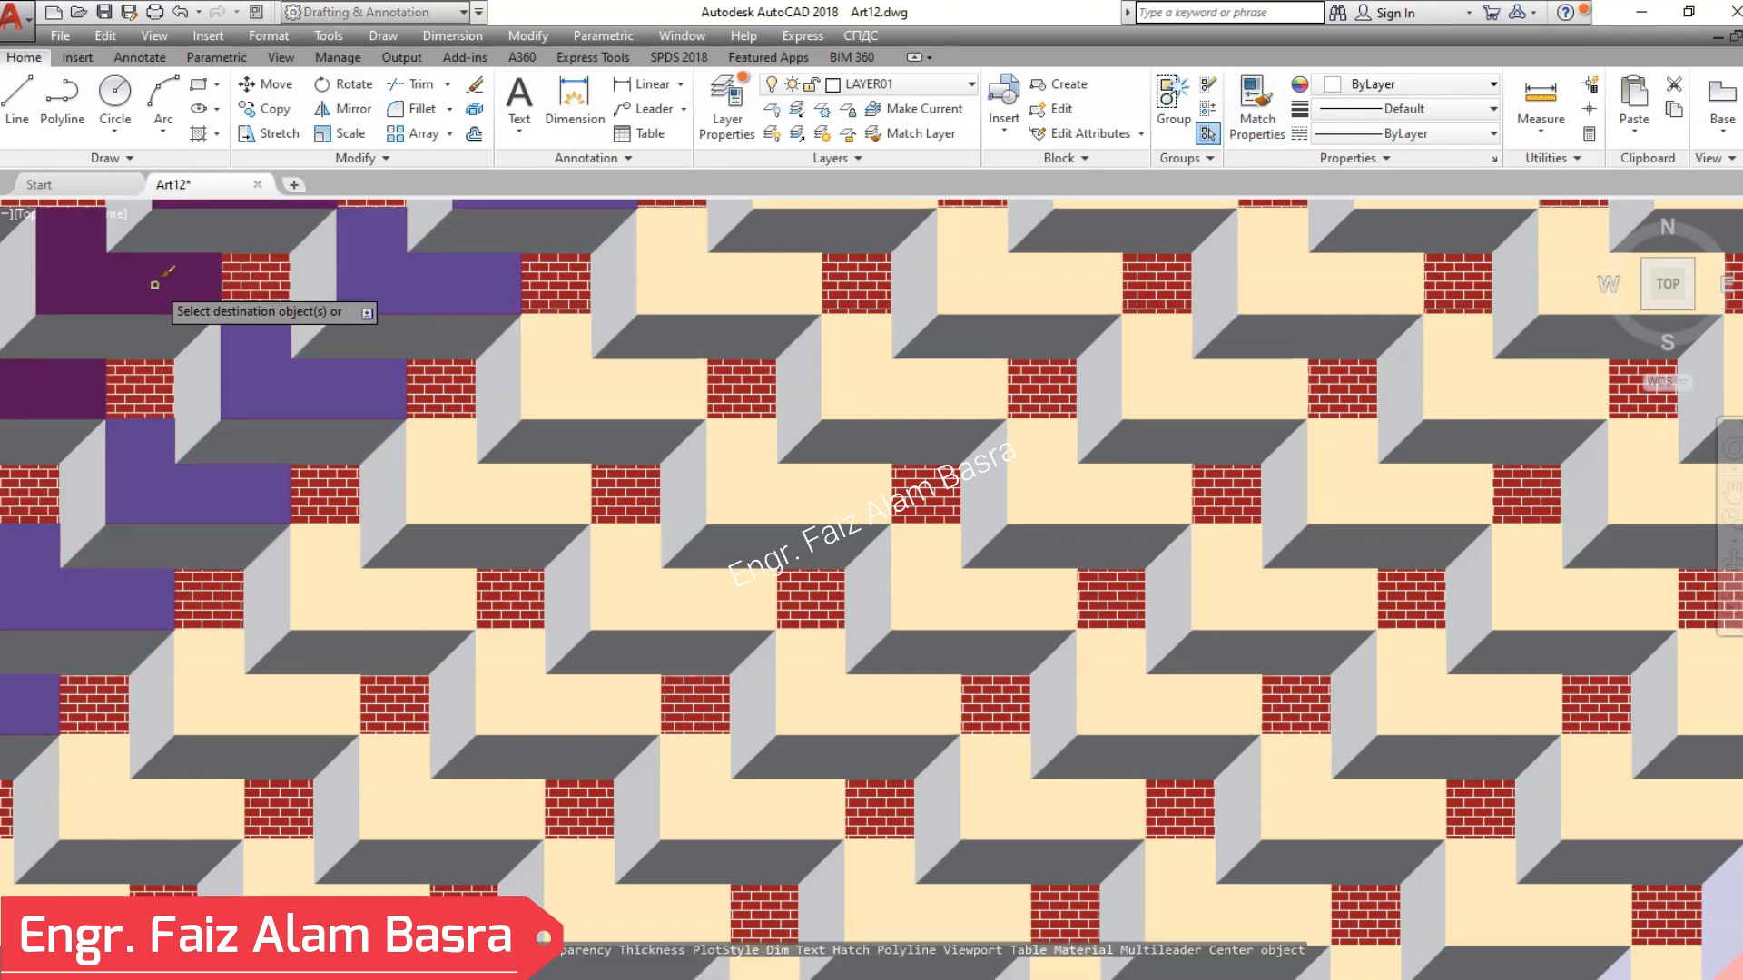
click(154, 281)
click(558, 401)
click(787, 513)
click(945, 591)
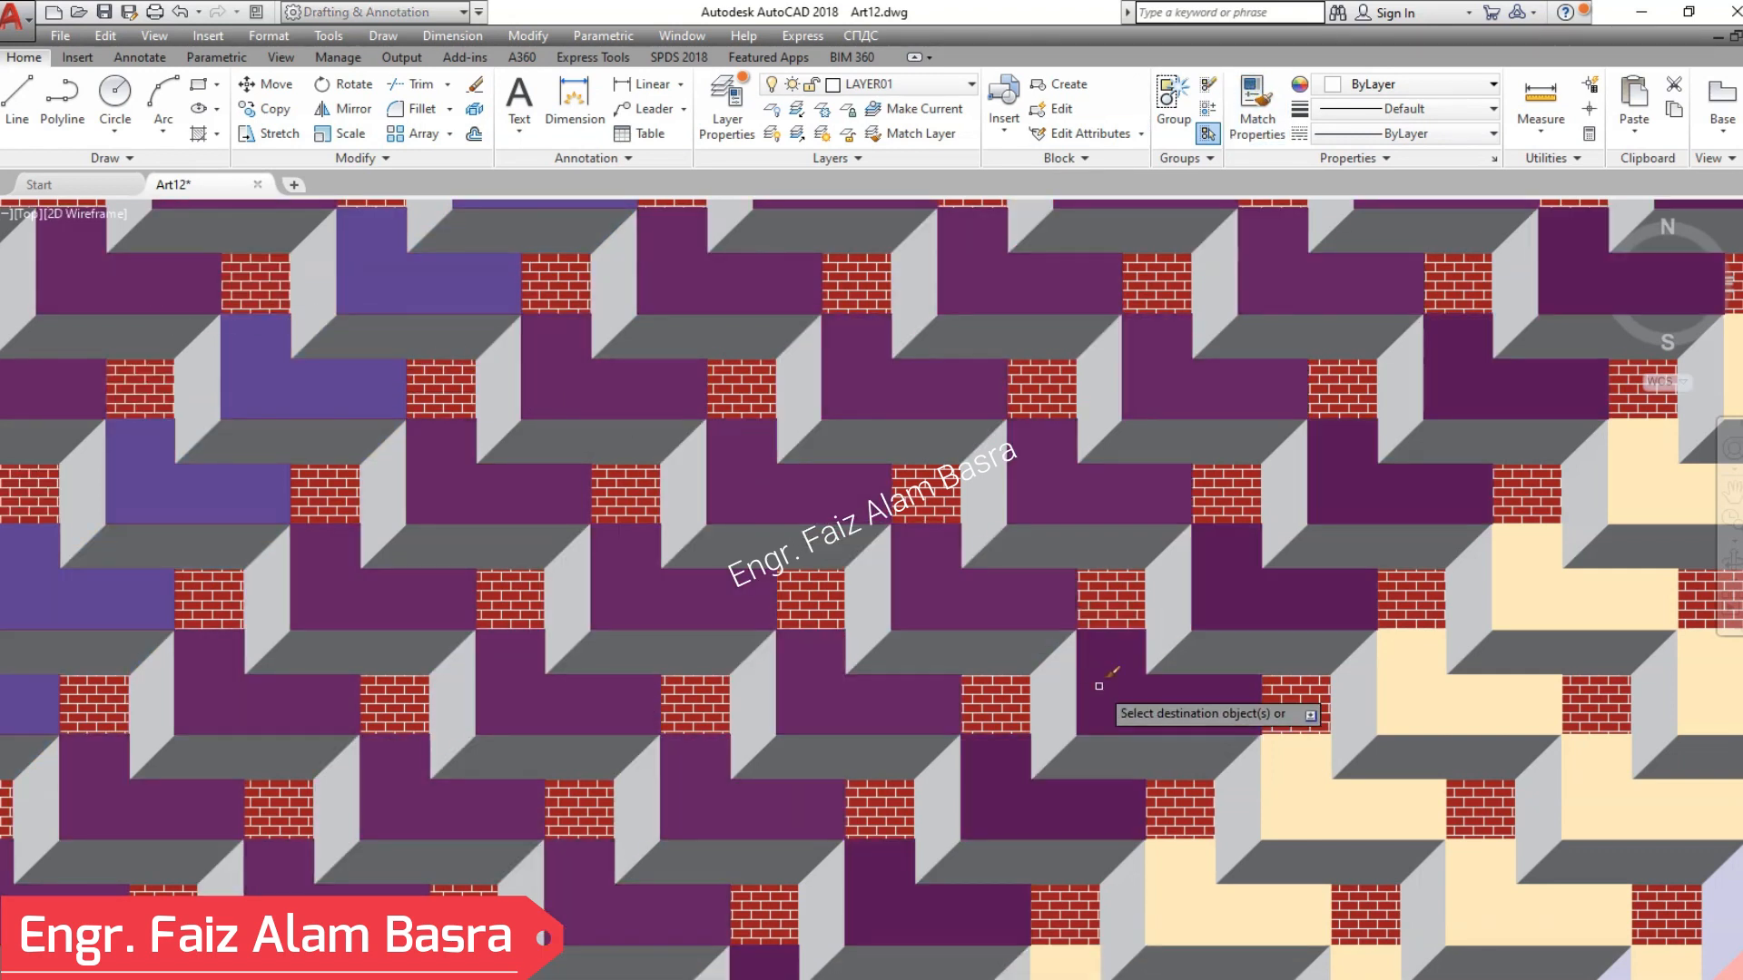
click(1089, 685)
click(1310, 789)
click(1464, 883)
key(Escape)
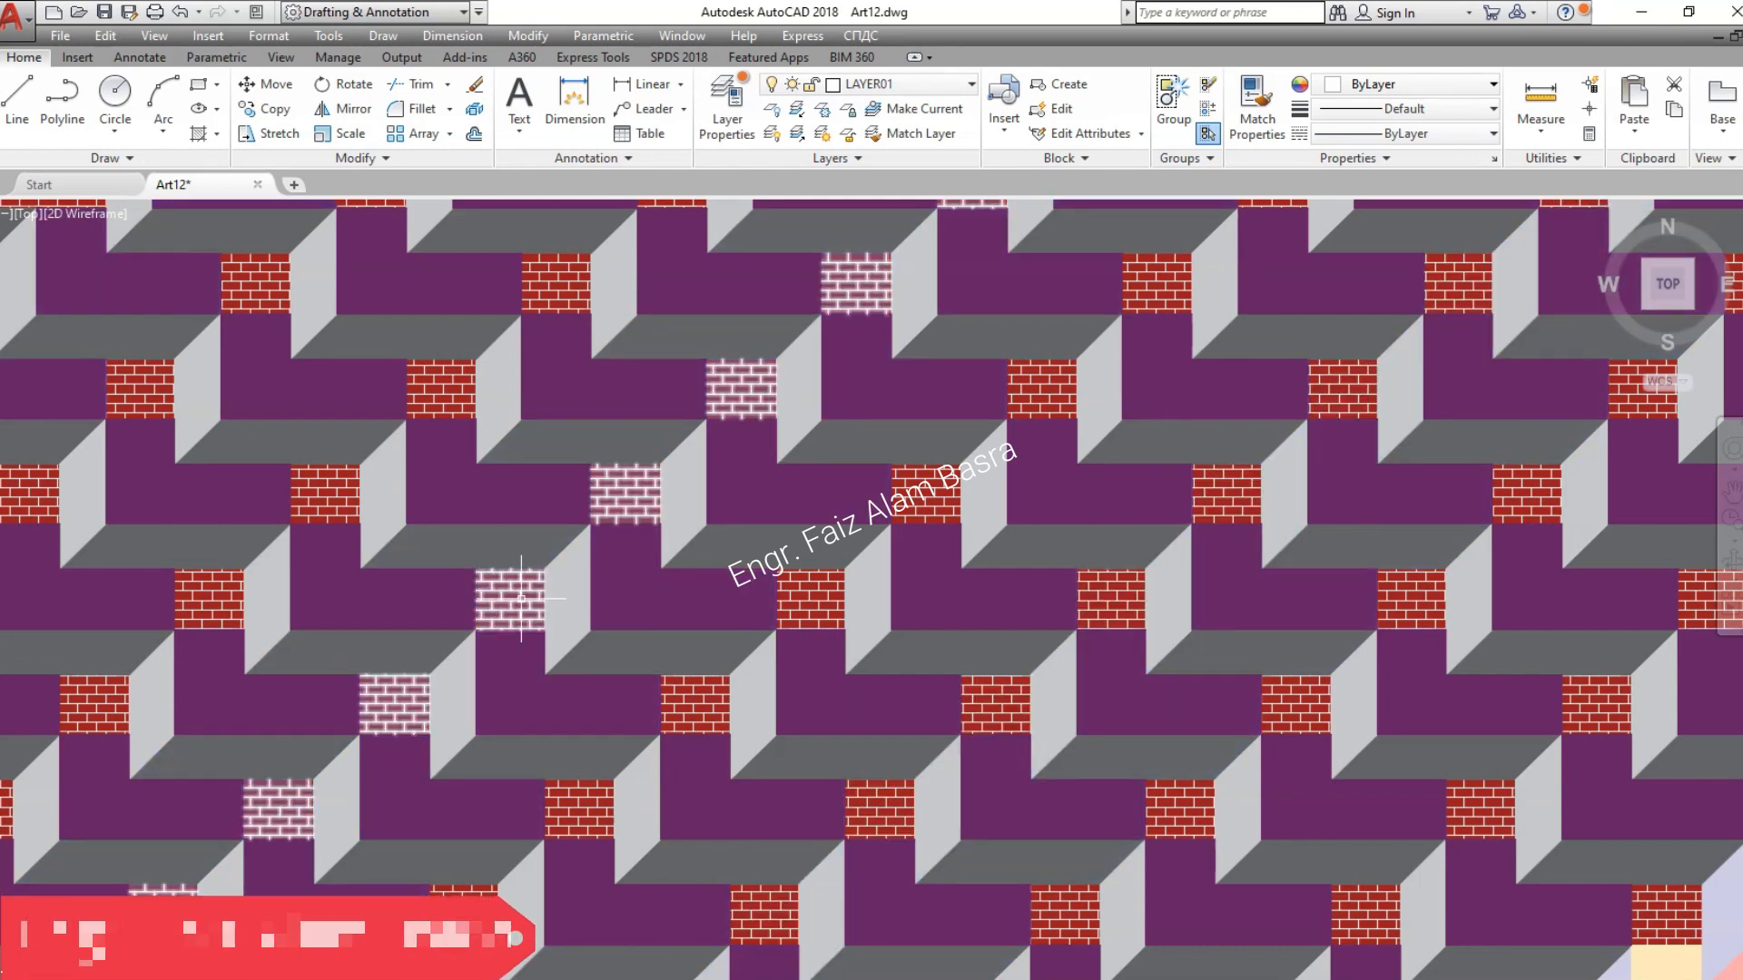
click(300, 391)
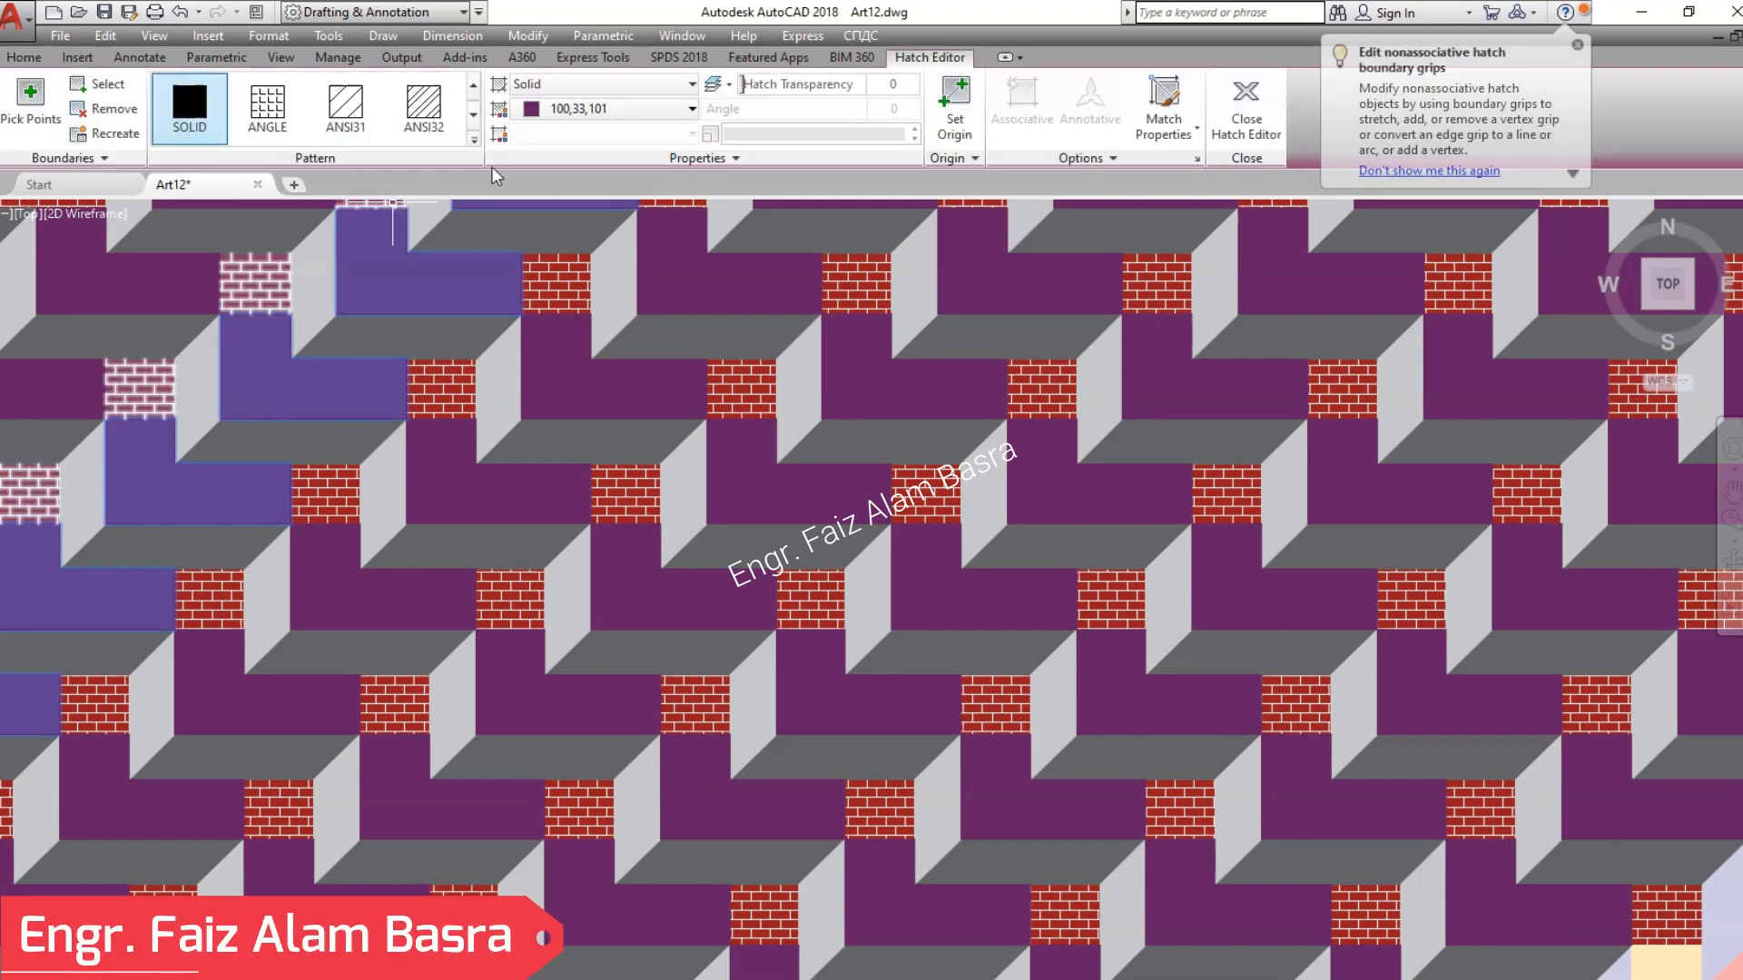
click(689, 109)
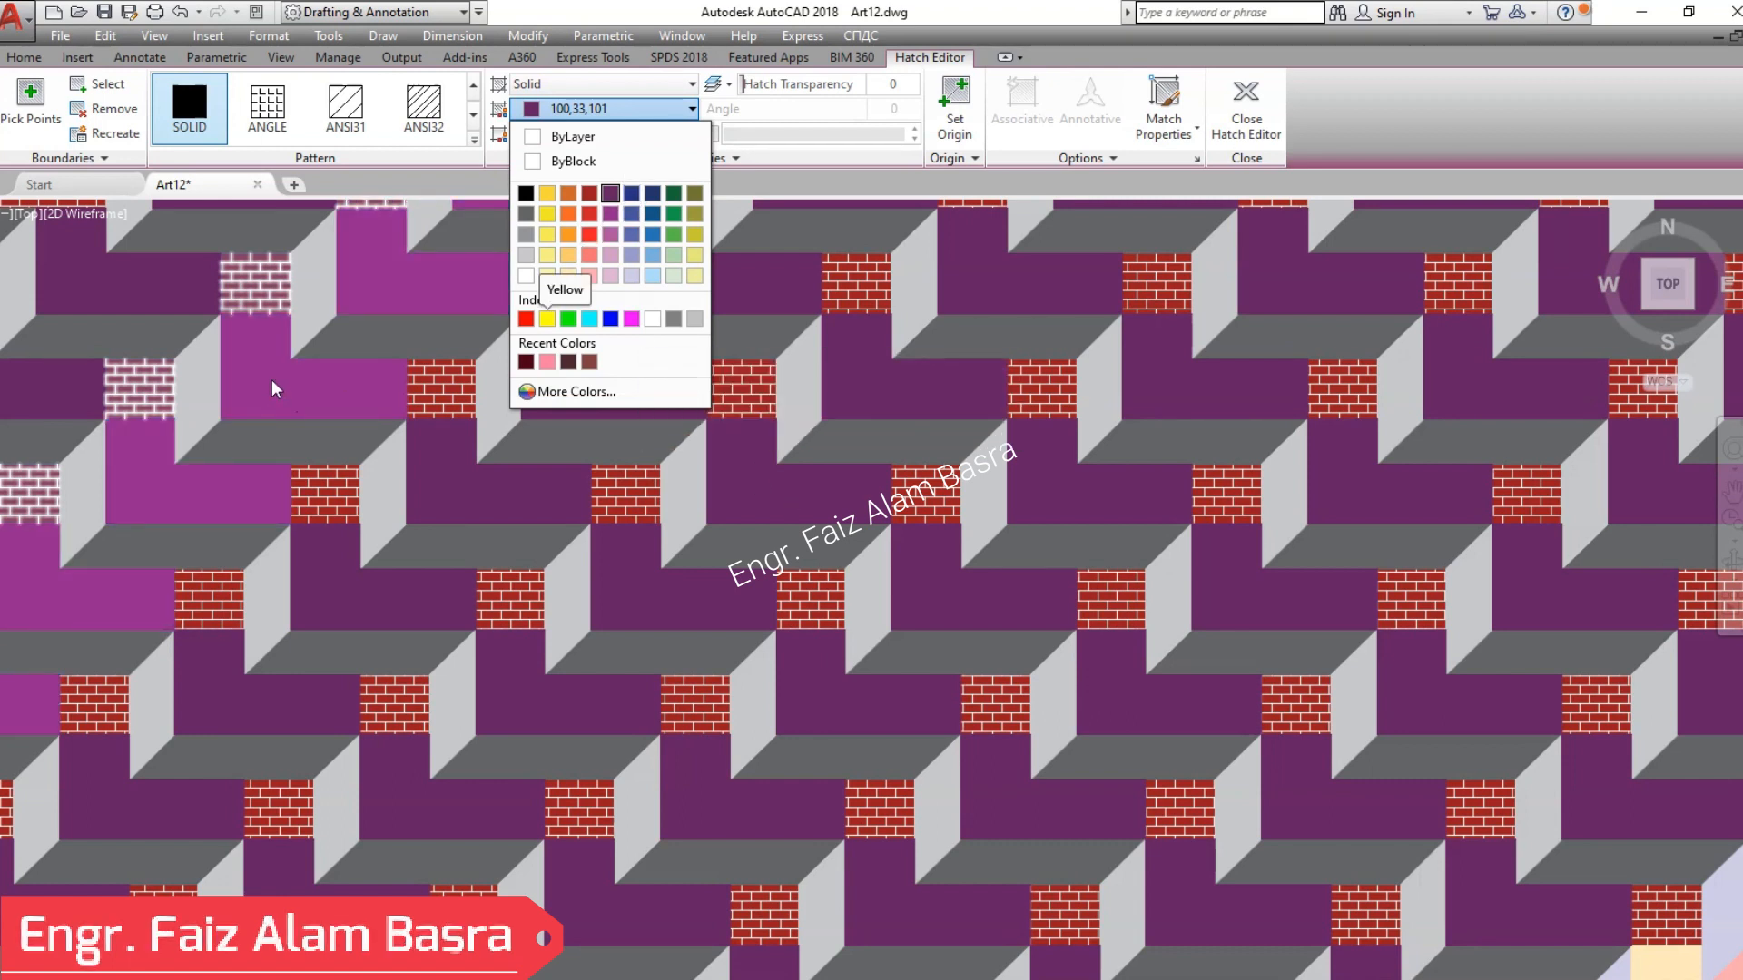
key(Escape)
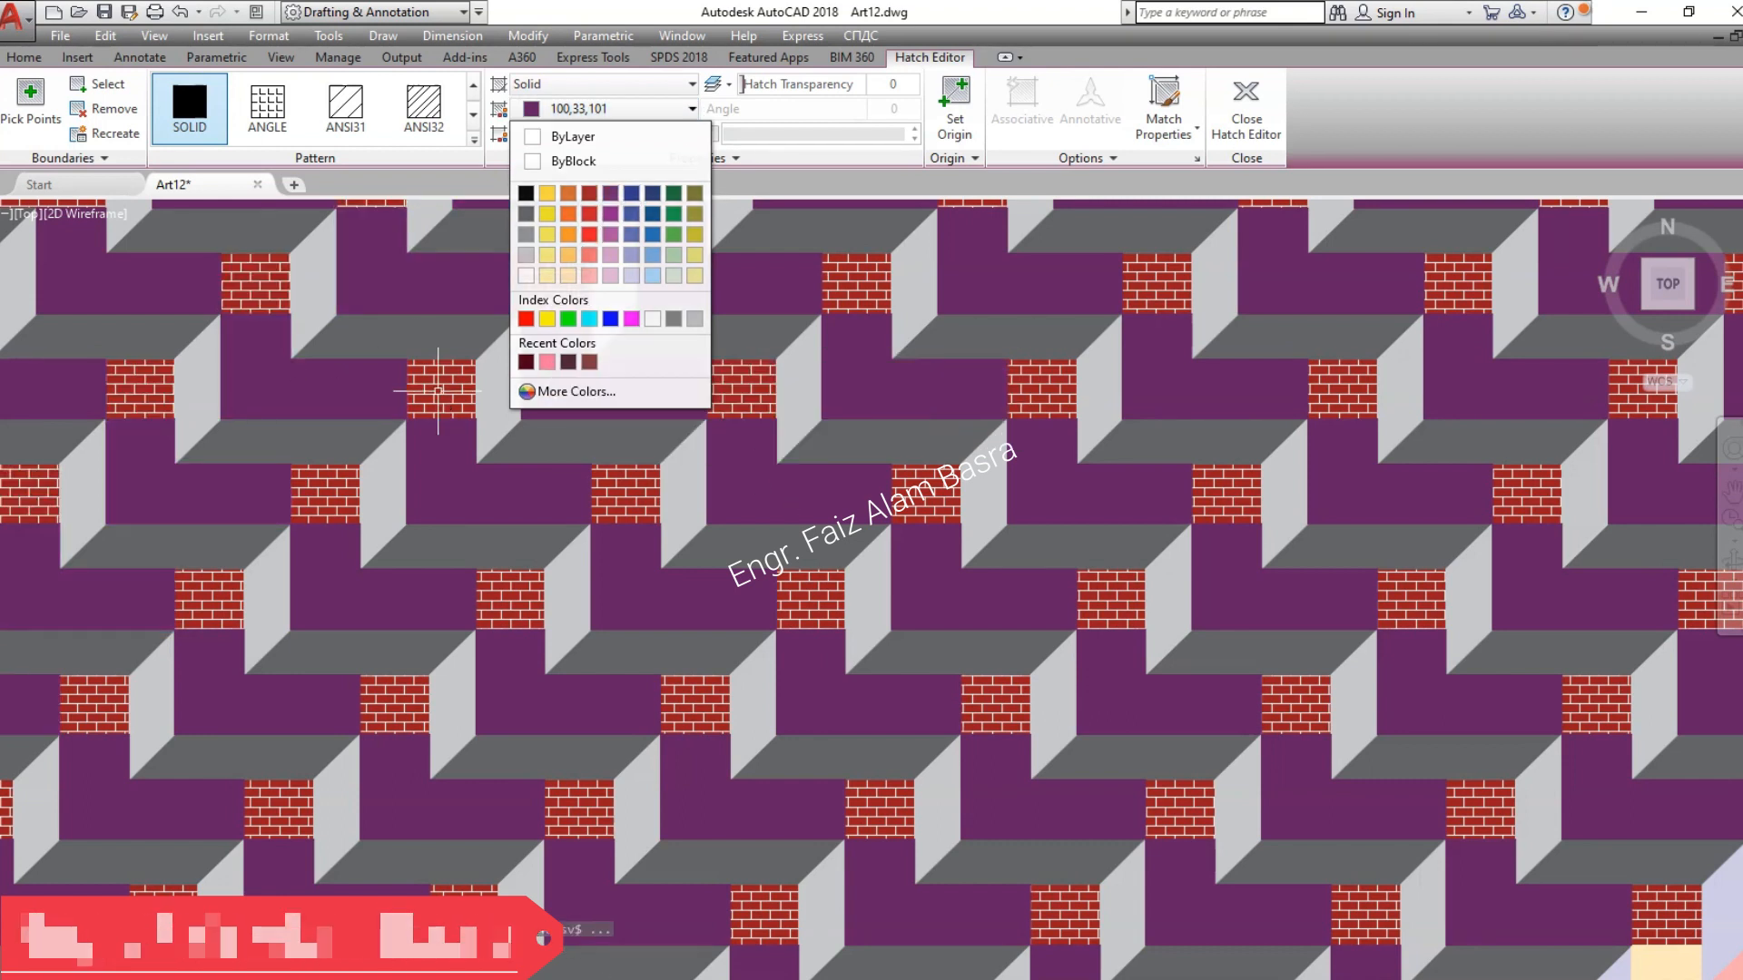
- Change the hatch pattern of one diagonal row of small brick squares to SOLID and finish editing it
click(460, 372)
click(635, 134)
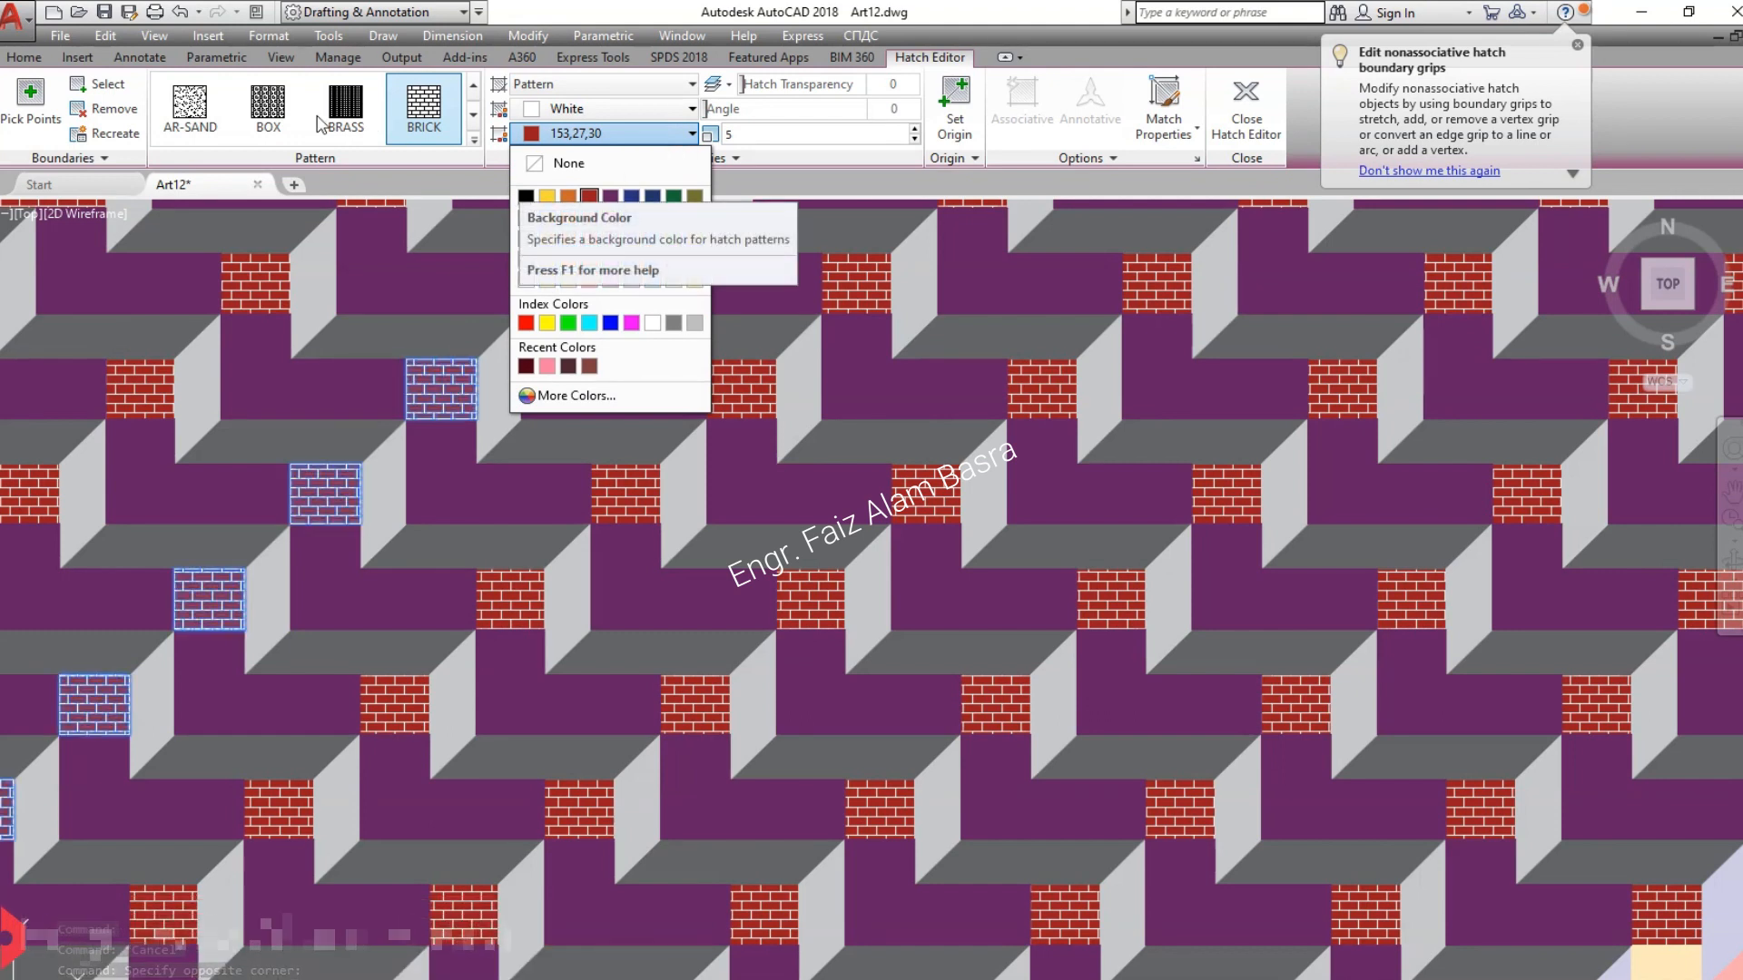
click(457, 164)
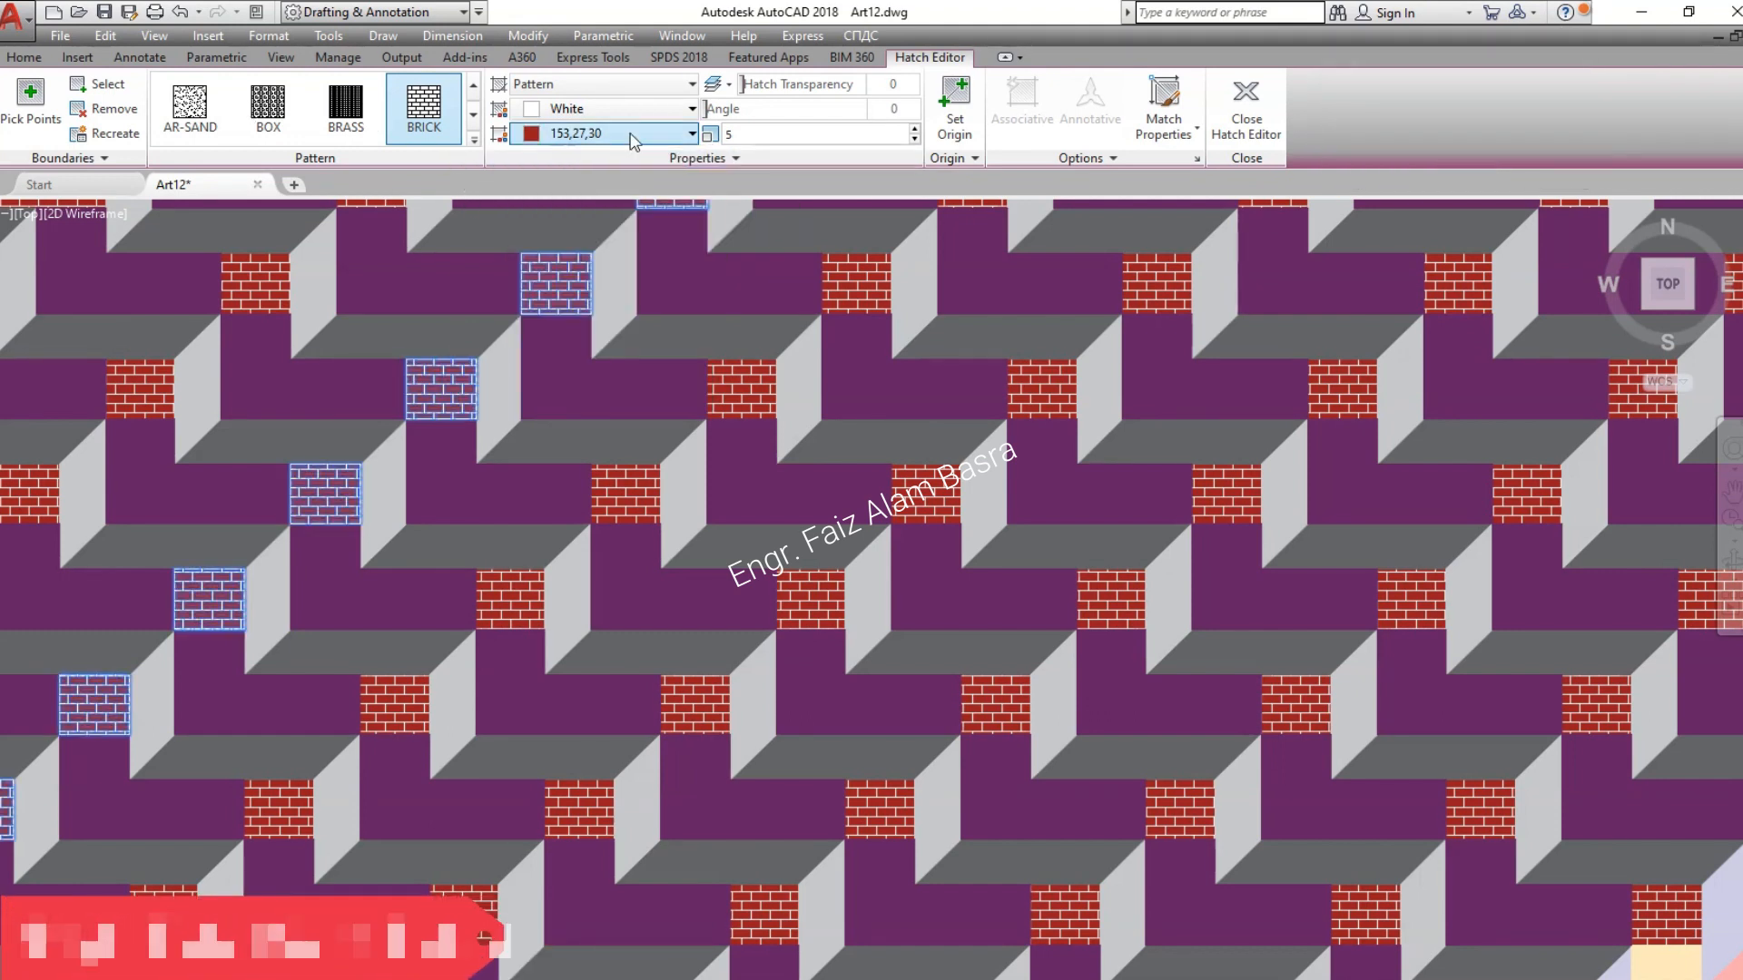
click(617, 83)
click(623, 121)
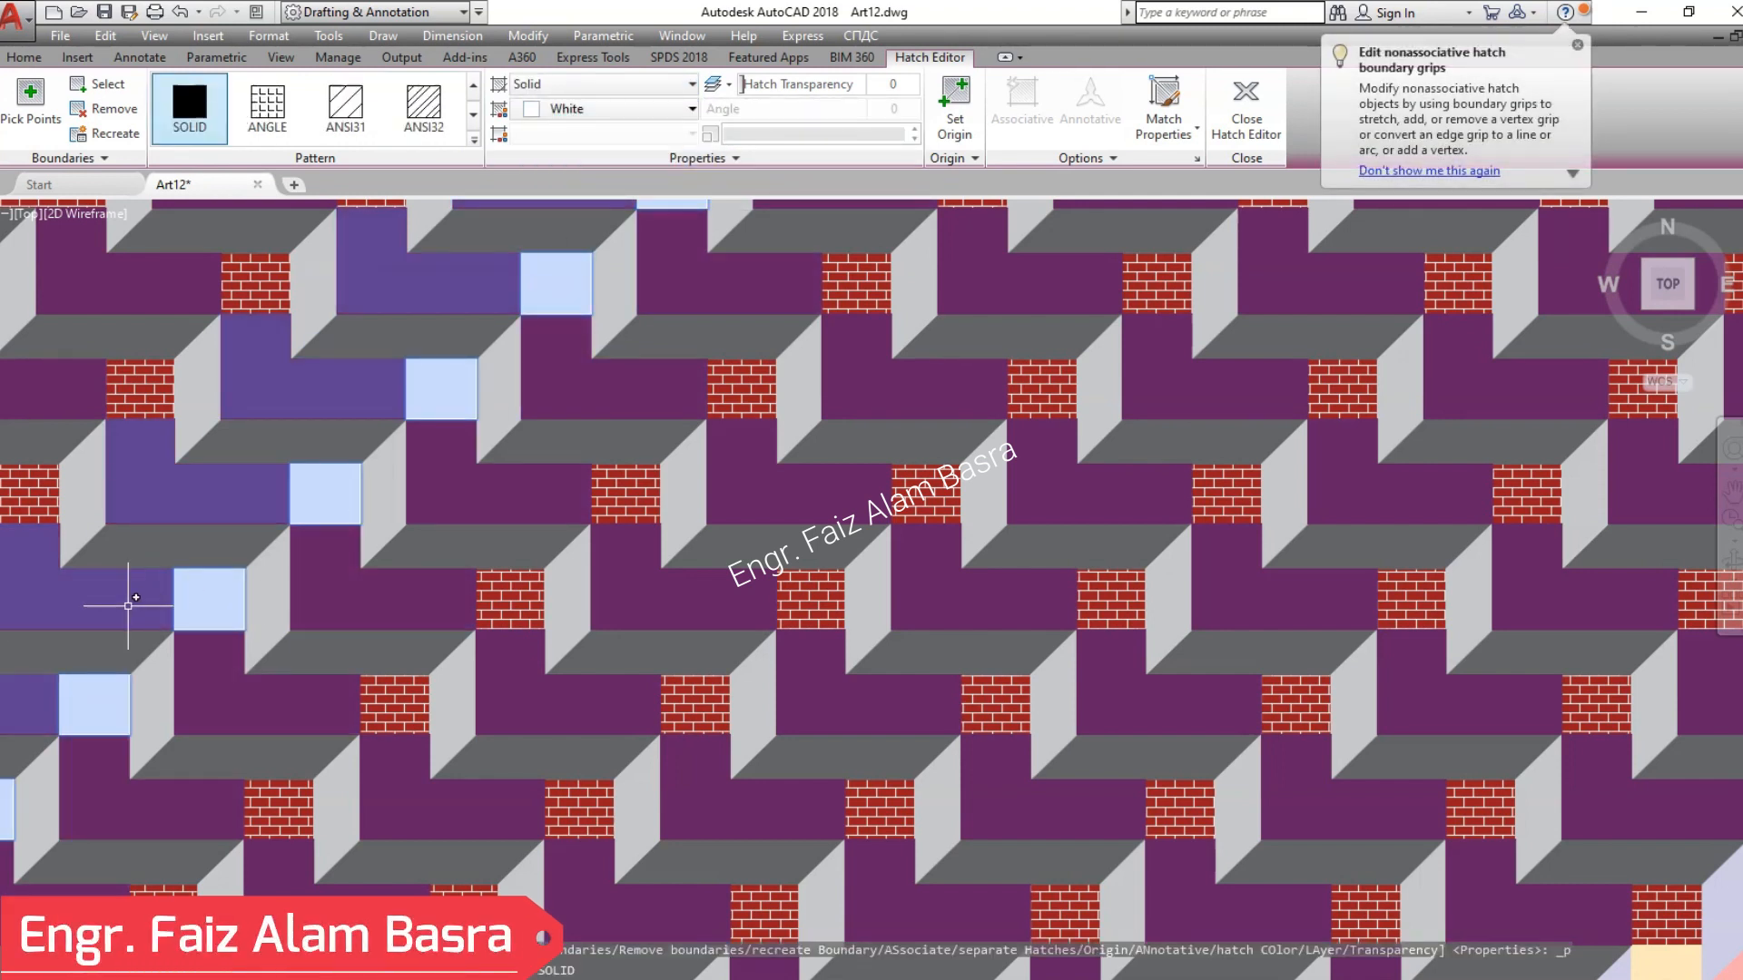
key(Escape)
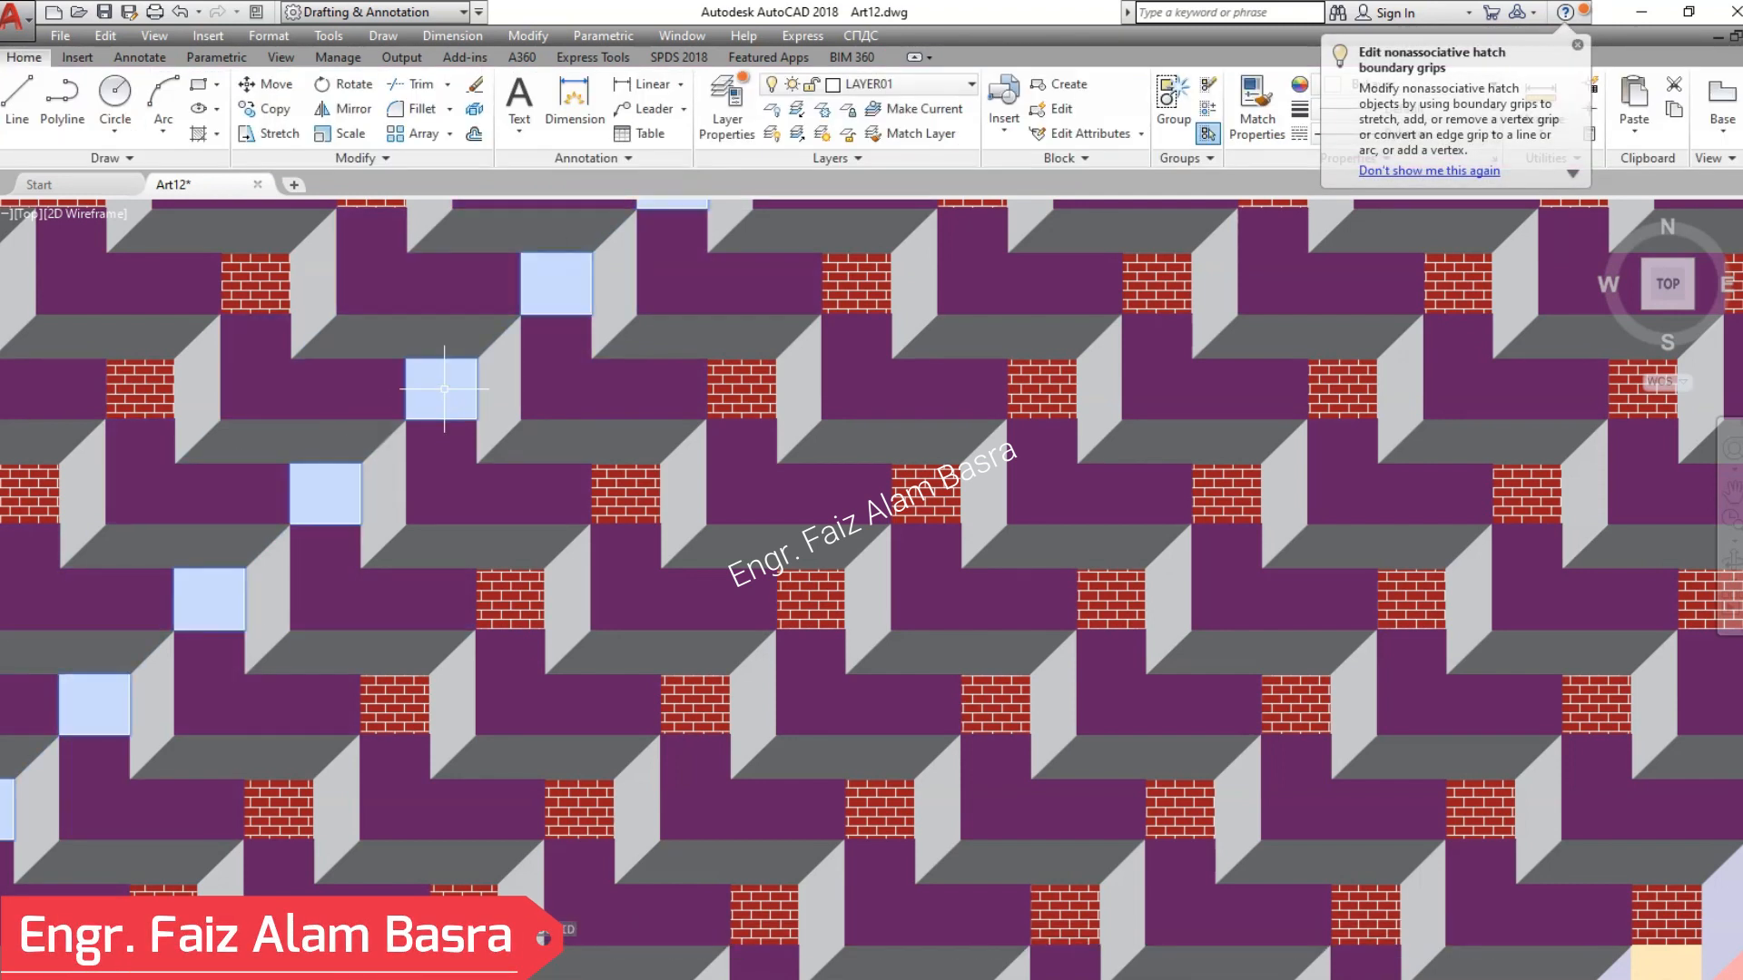
- Set the solid hatch colour of the white row of small squares to dark purple 100,33,101
click(448, 386)
click(693, 109)
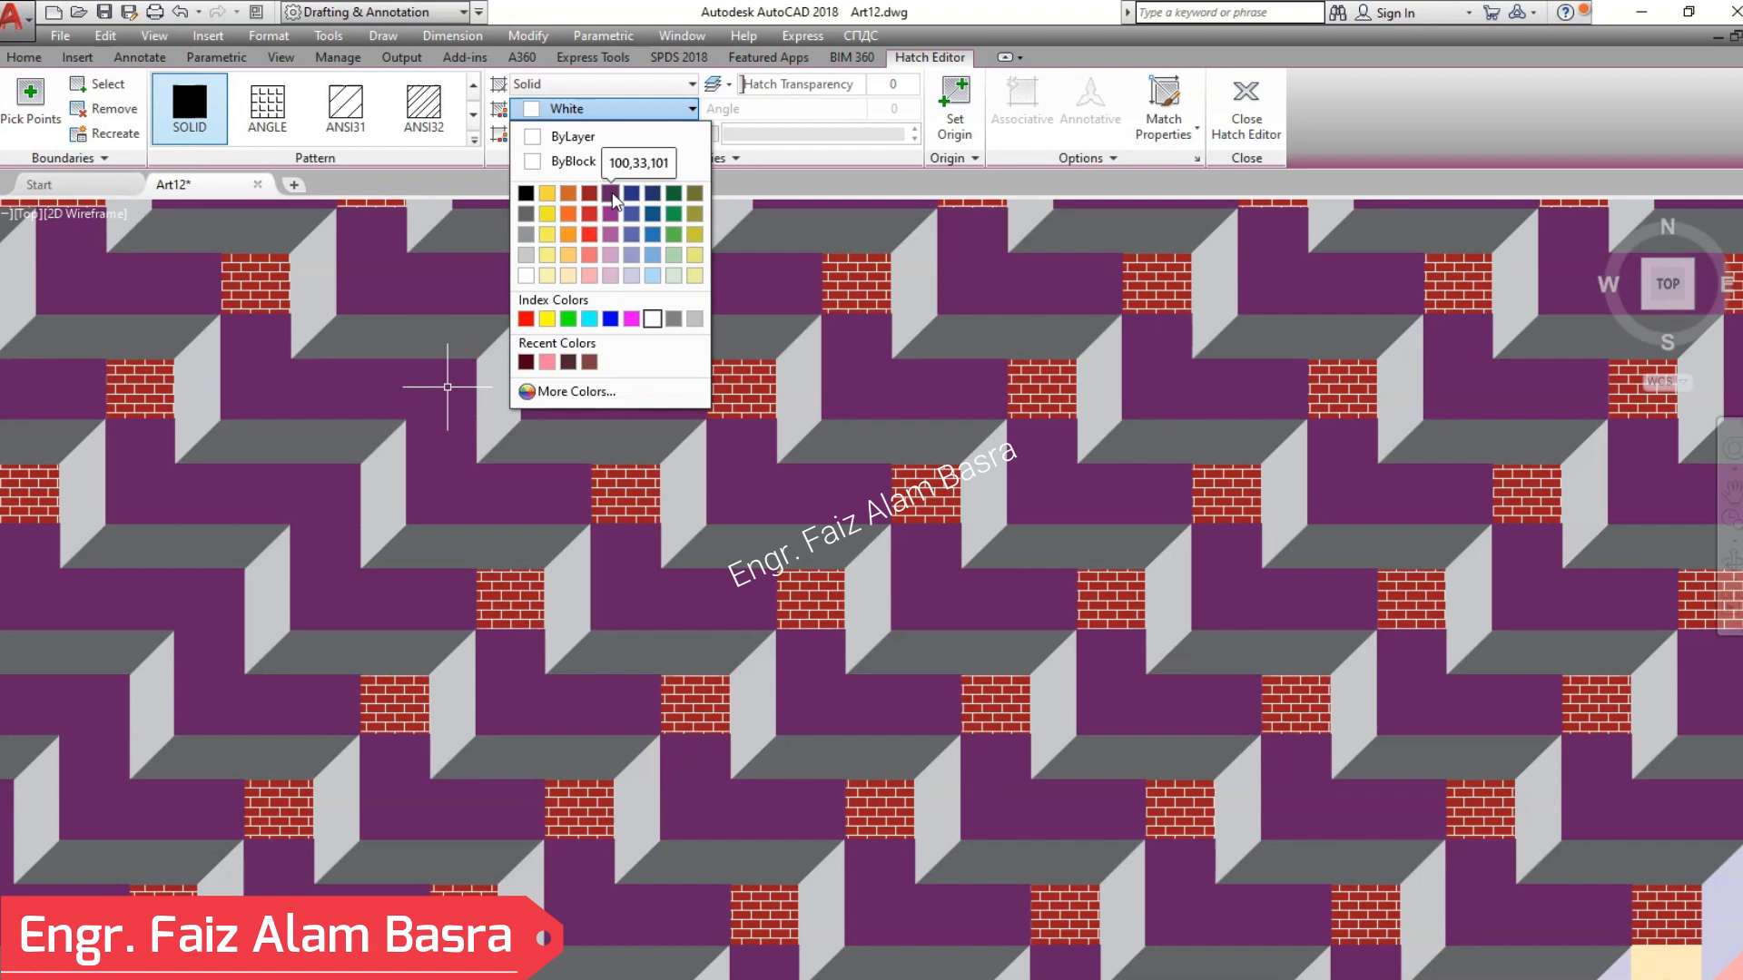
click(614, 202)
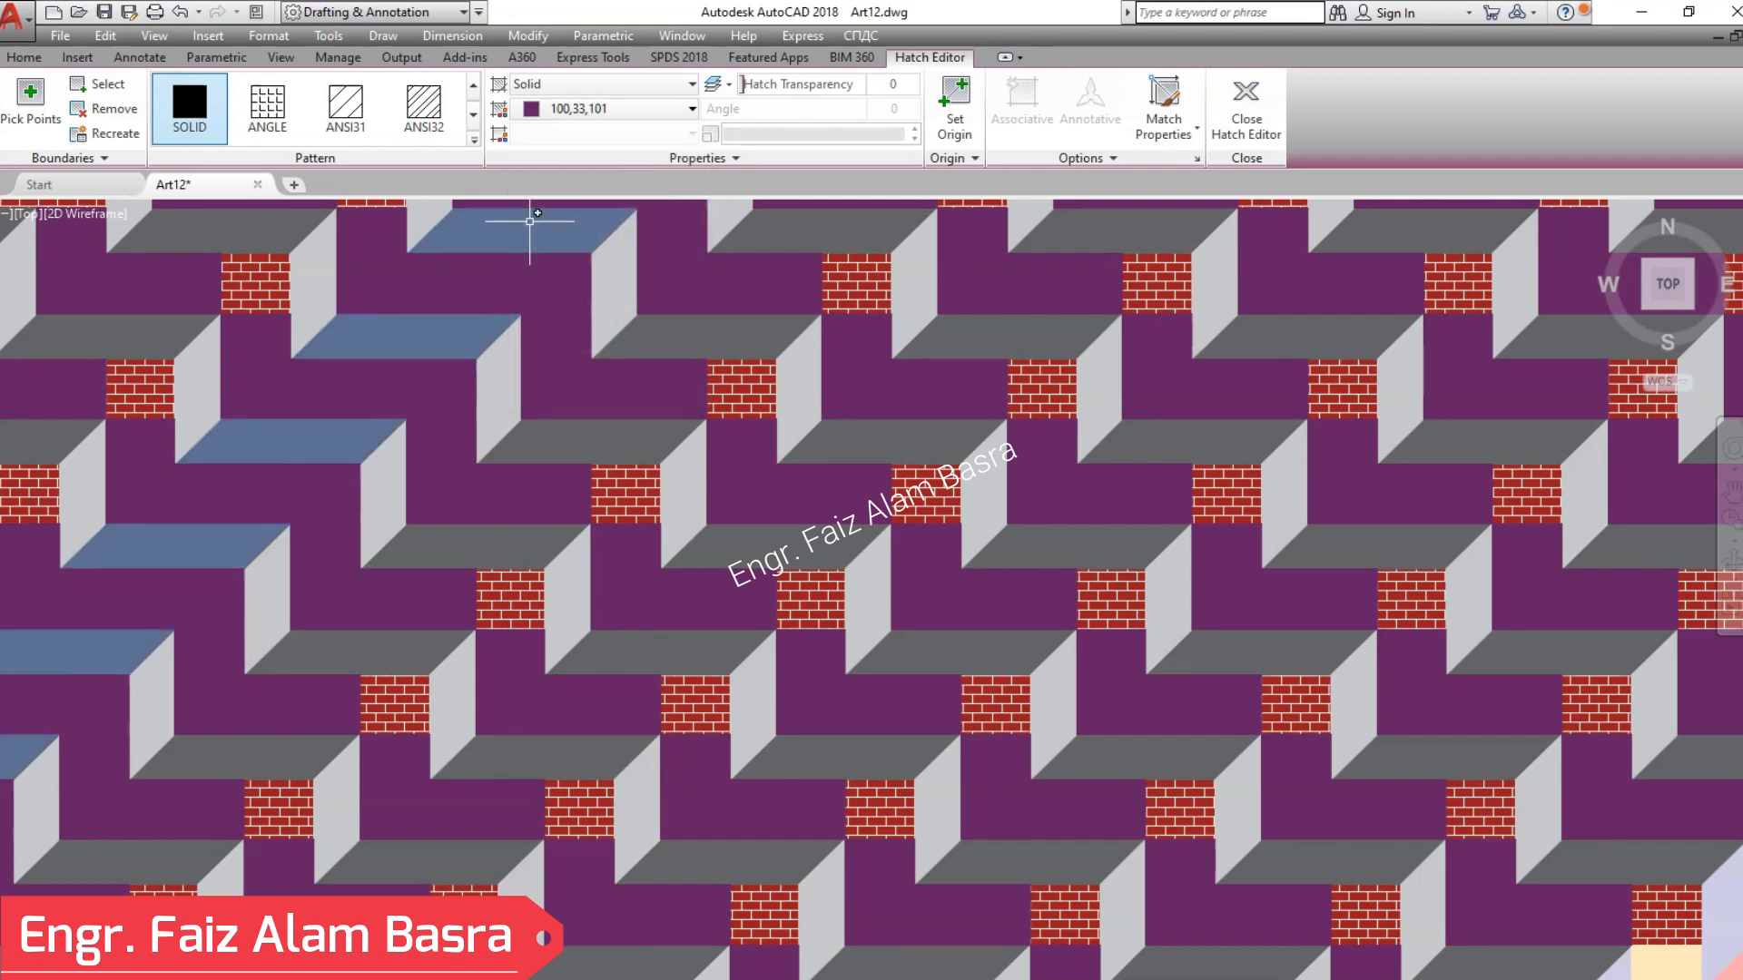
key(Escape)
- Match the dark-purple hatch properties onto all the remaining rows of small brick squares and finish matching
click(1257, 102)
click(642, 387)
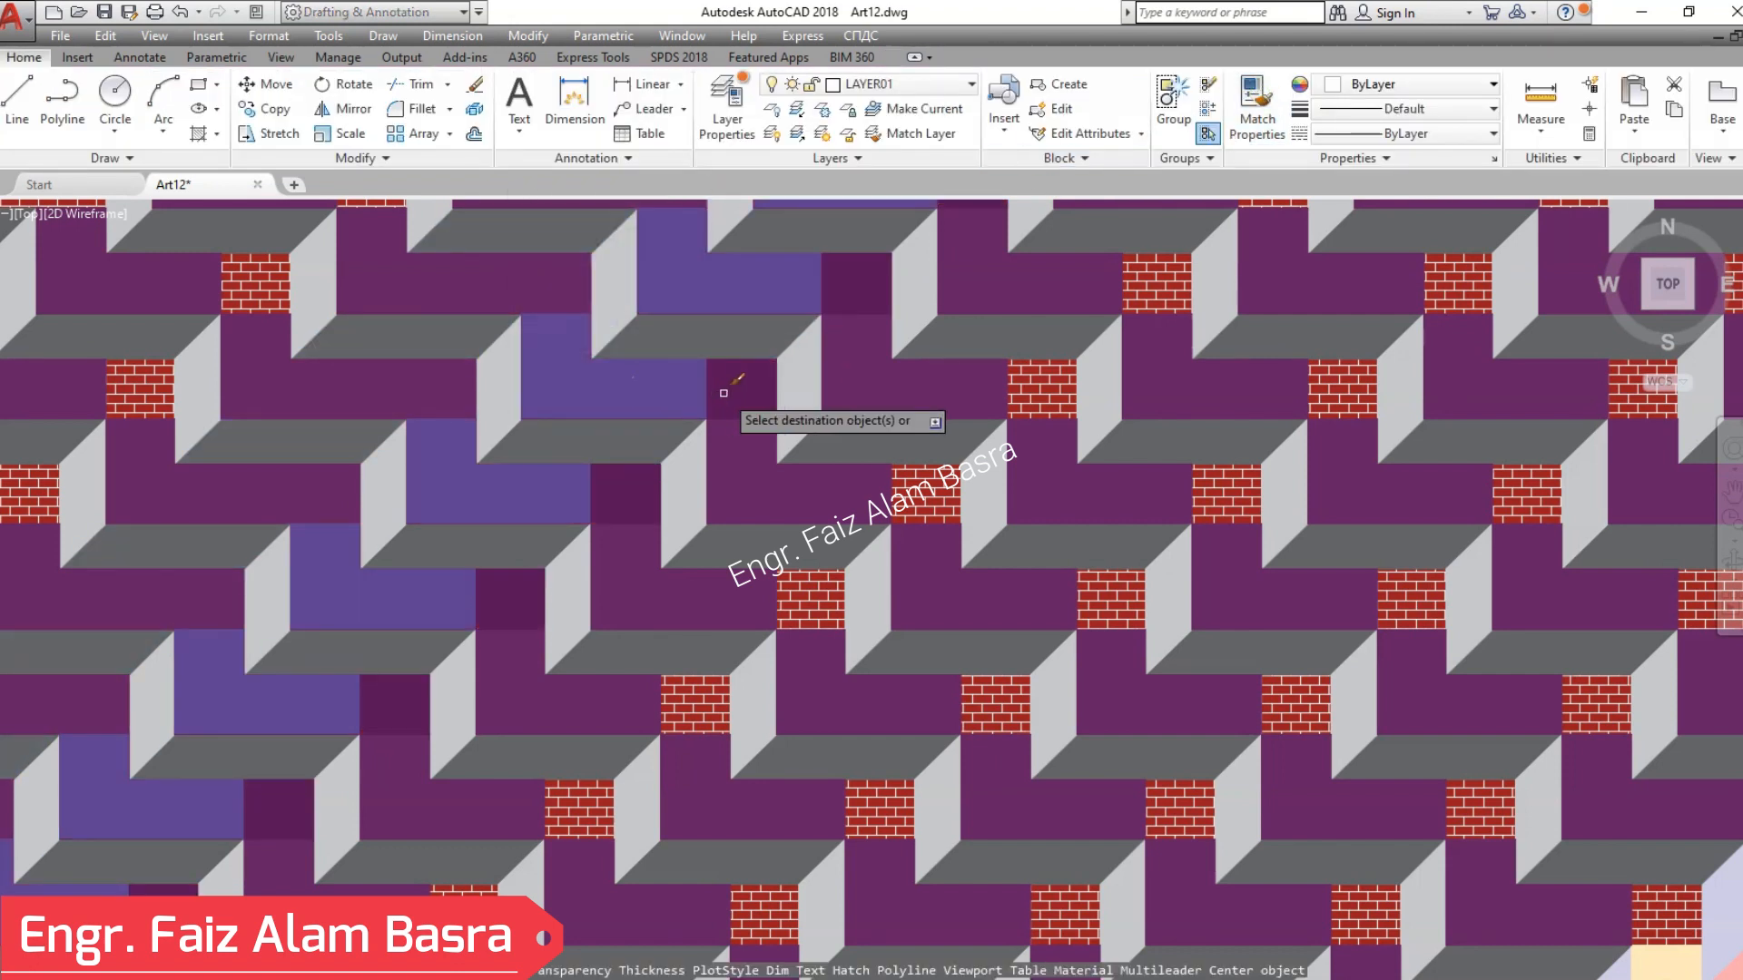
click(1090, 605)
click(1285, 706)
click(1460, 804)
click(1667, 924)
click(256, 273)
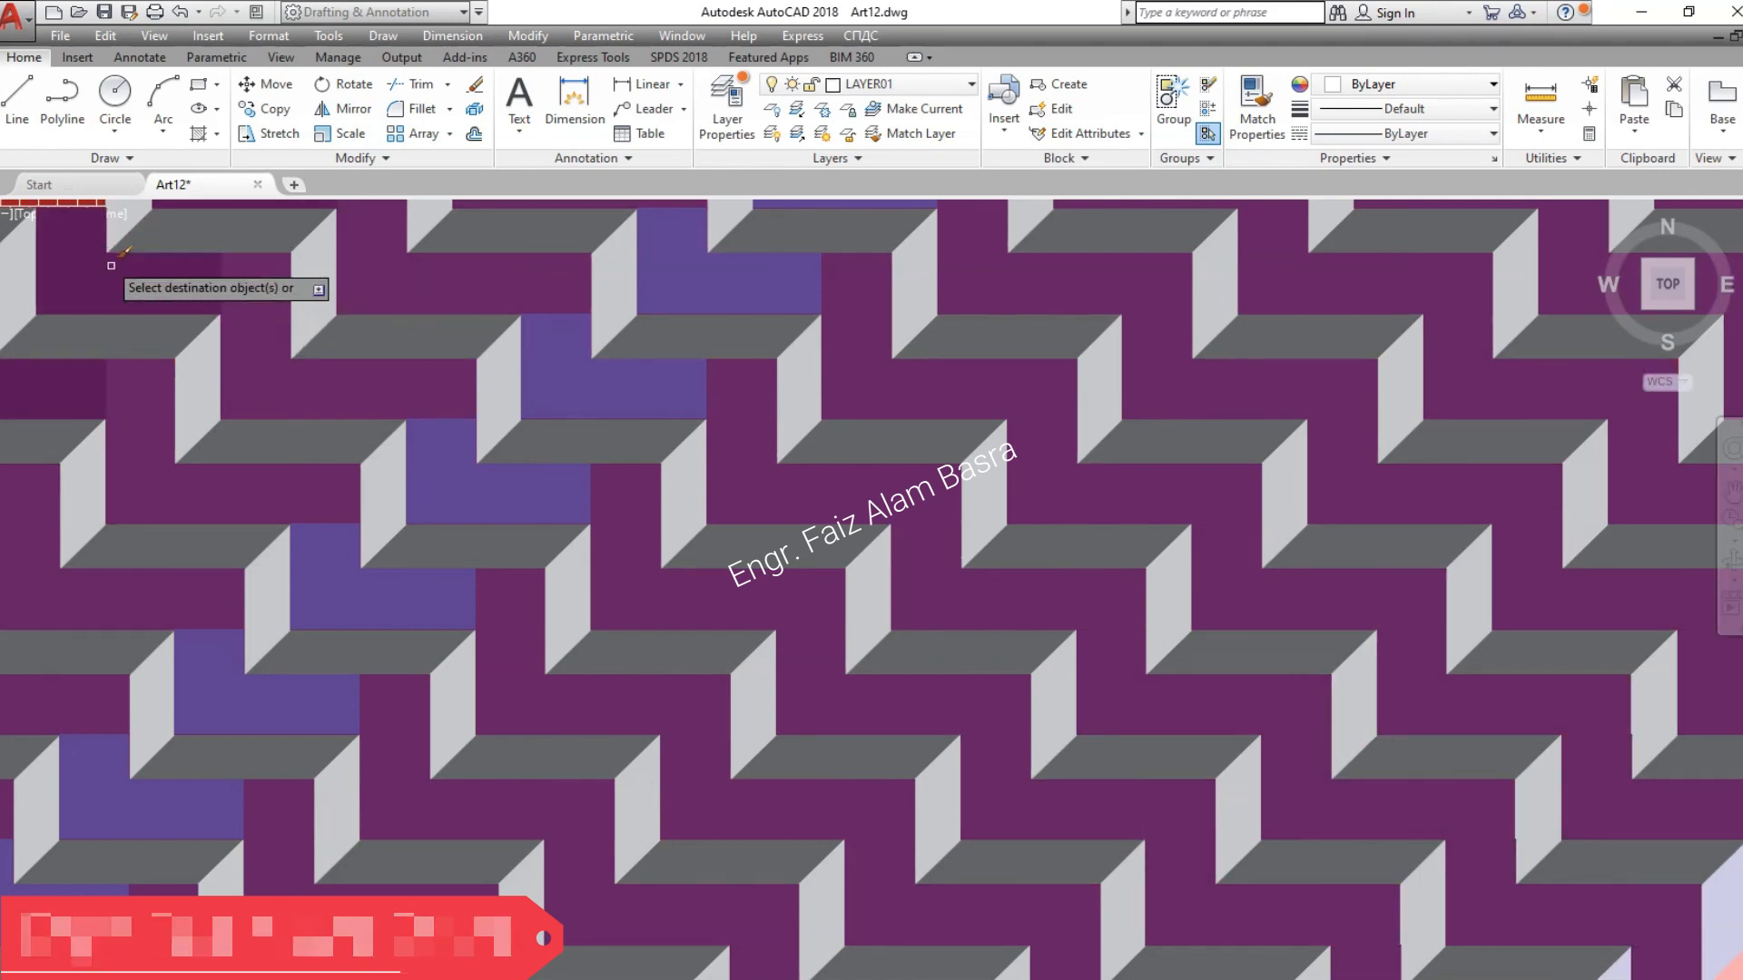
scroll(81, 217, down, 2)
click(41, 216)
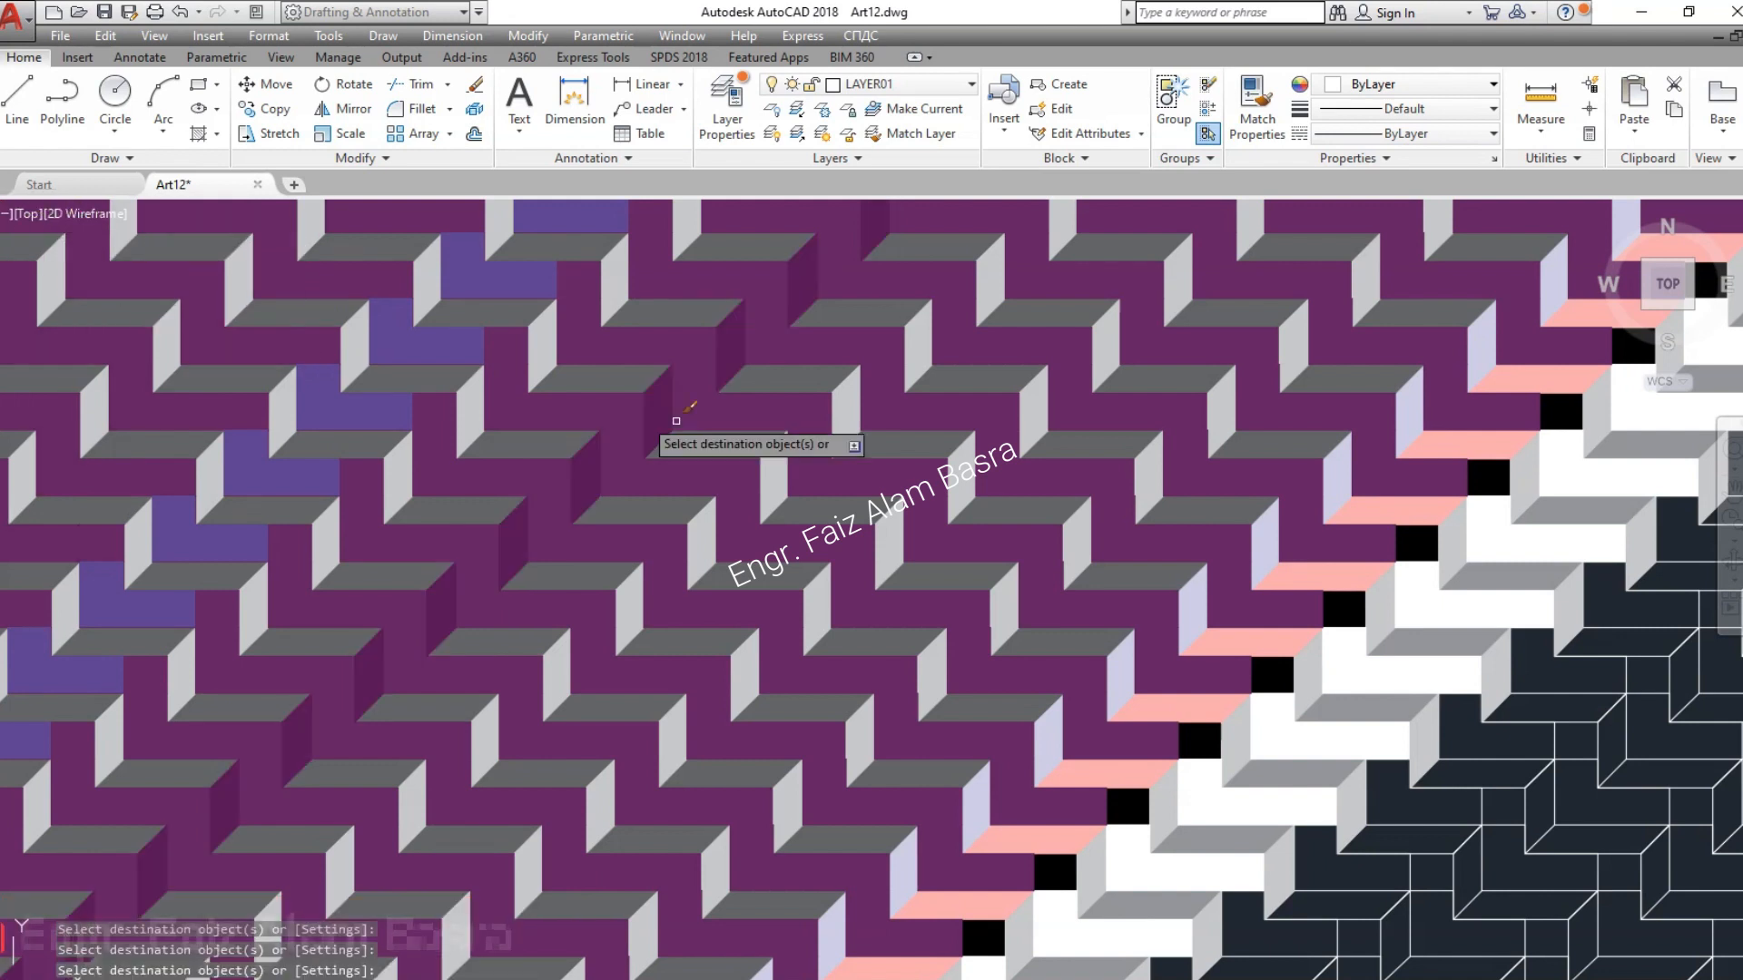
key(Escape)
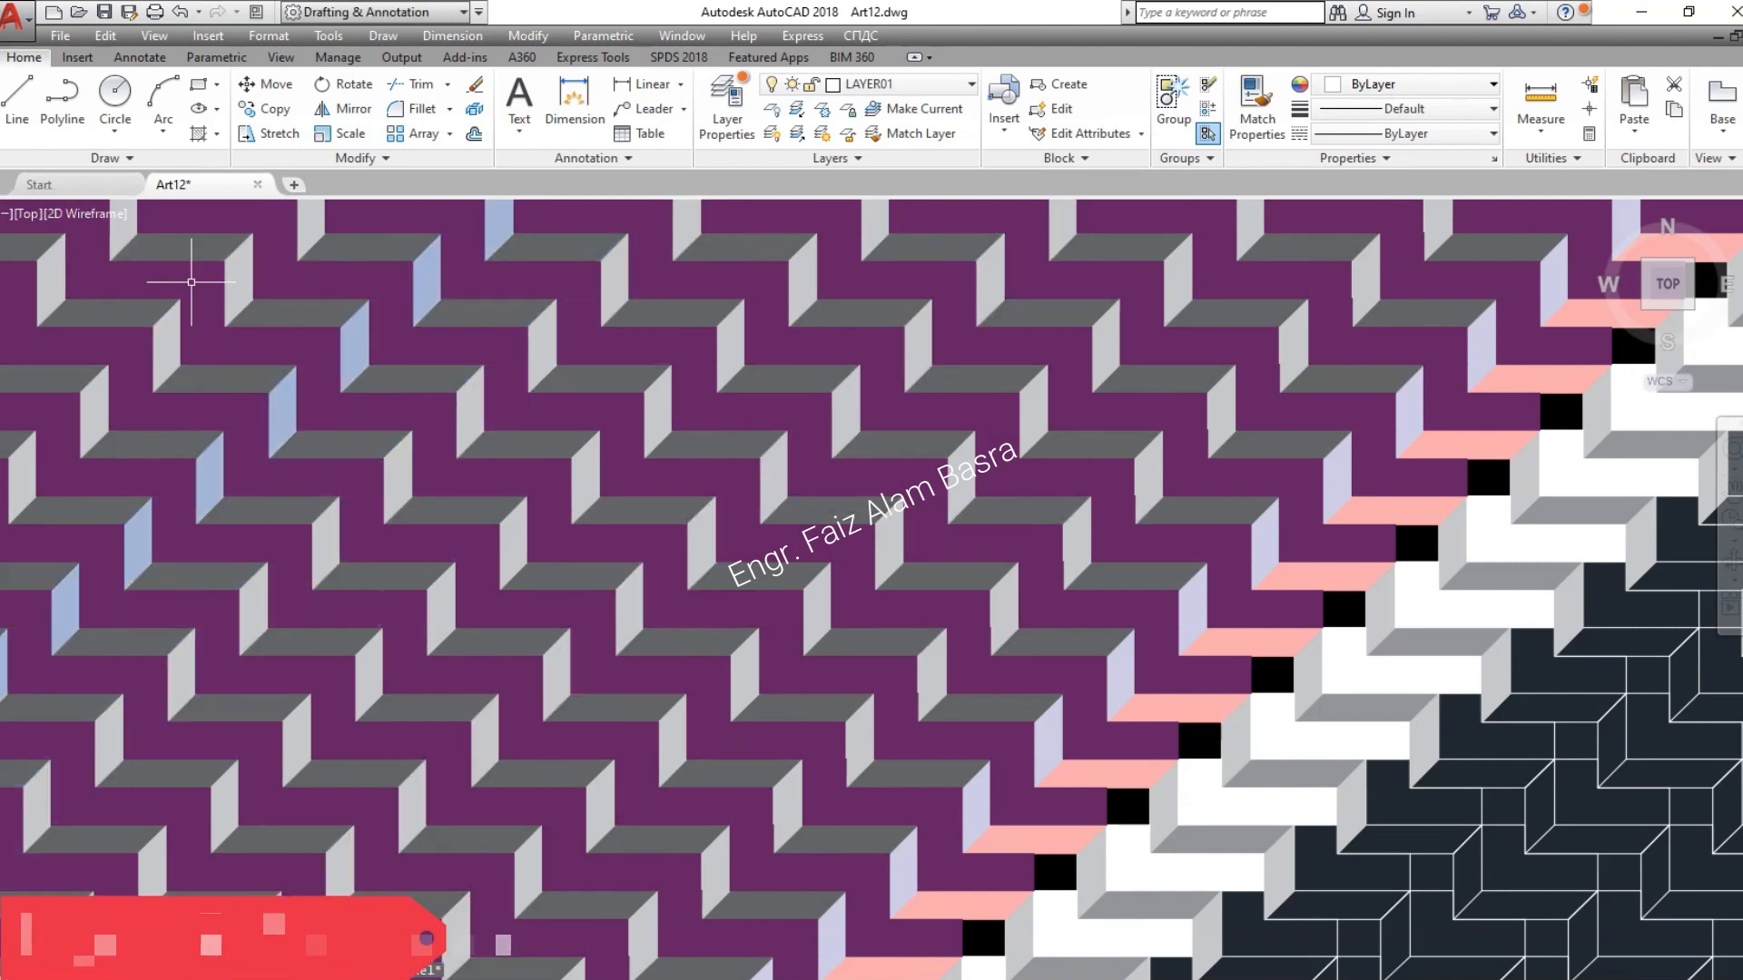
- Set the solid hatch colour of one dark-purple L-shaped row to dark blue 41,49,137 and finish editing it
scroll(1, 294, up, 2)
mouse_move(1518, 556)
middle_down()
mouse_move(1589, 563)
mouse_move(1585, 541)
middle_up()
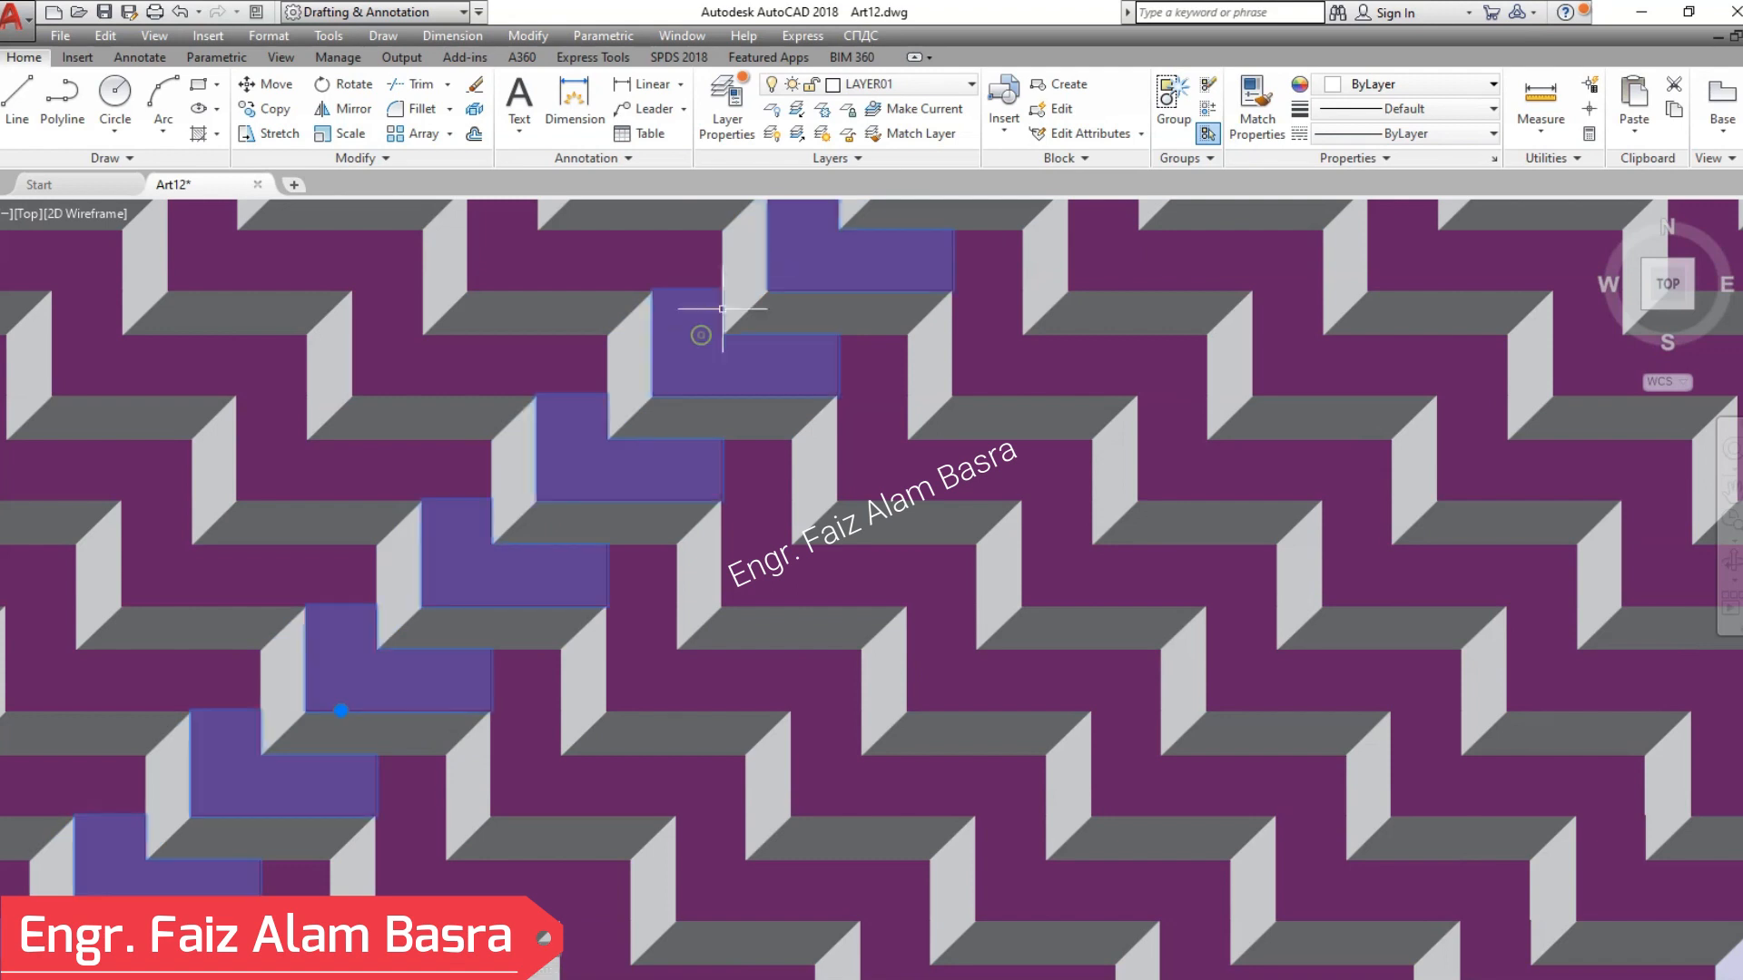
click(763, 239)
click(693, 109)
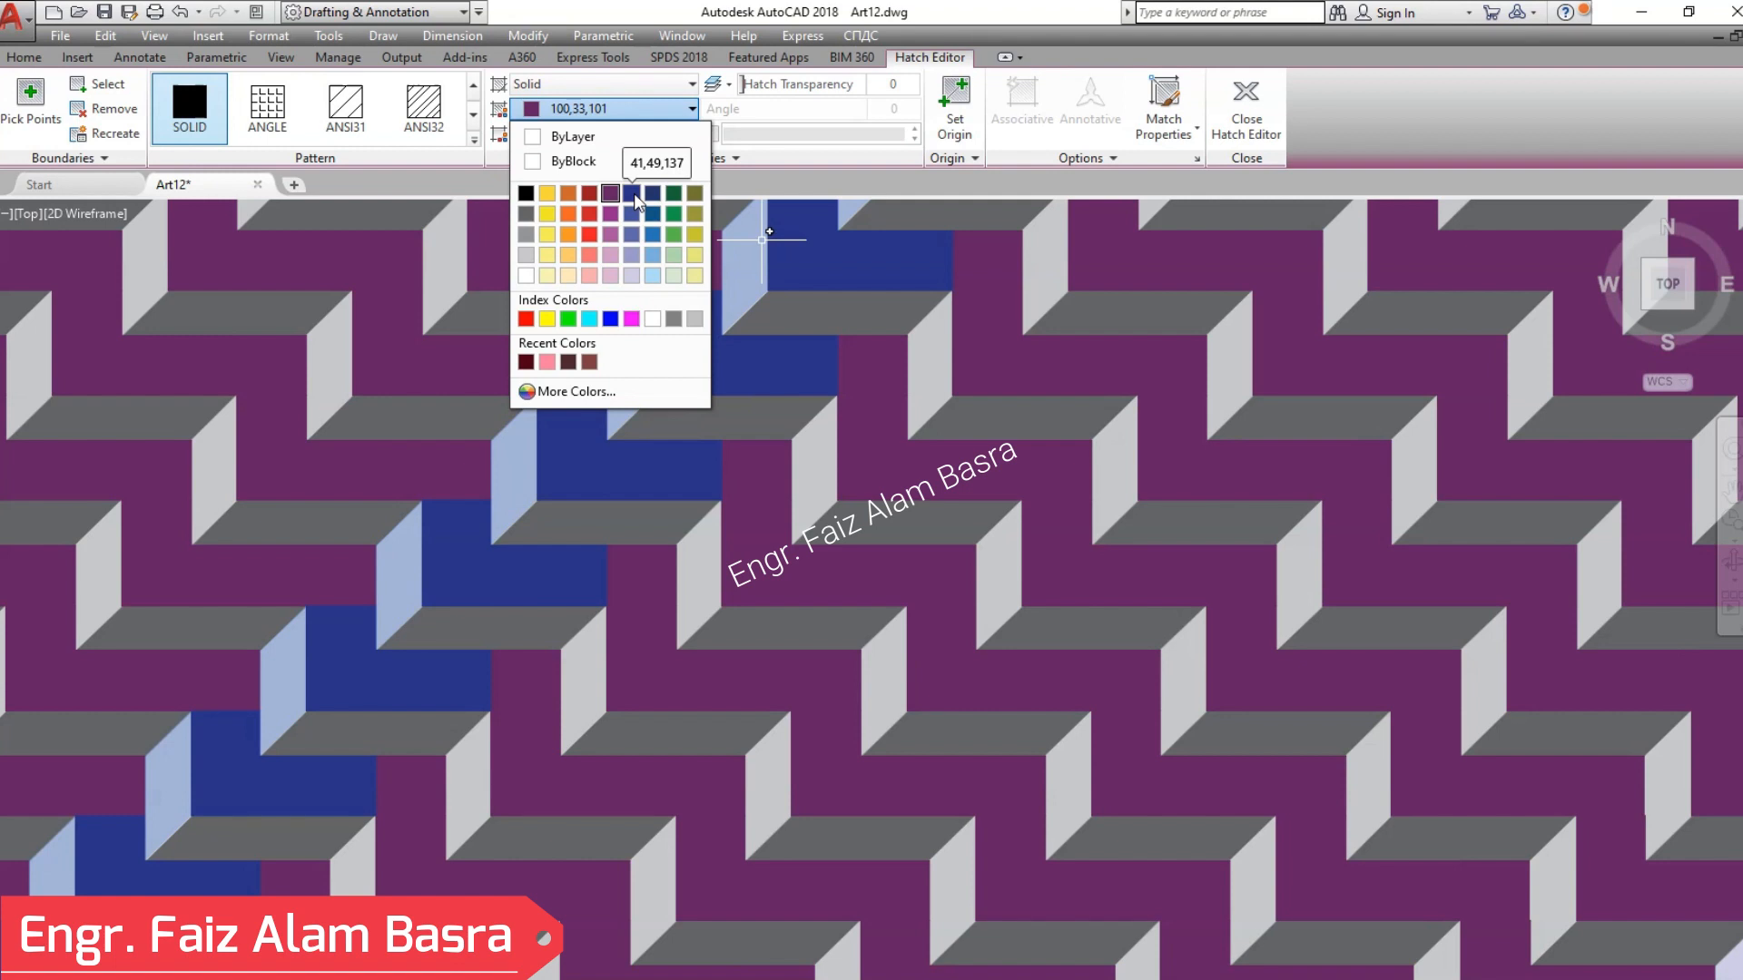
click(633, 194)
key(Escape)
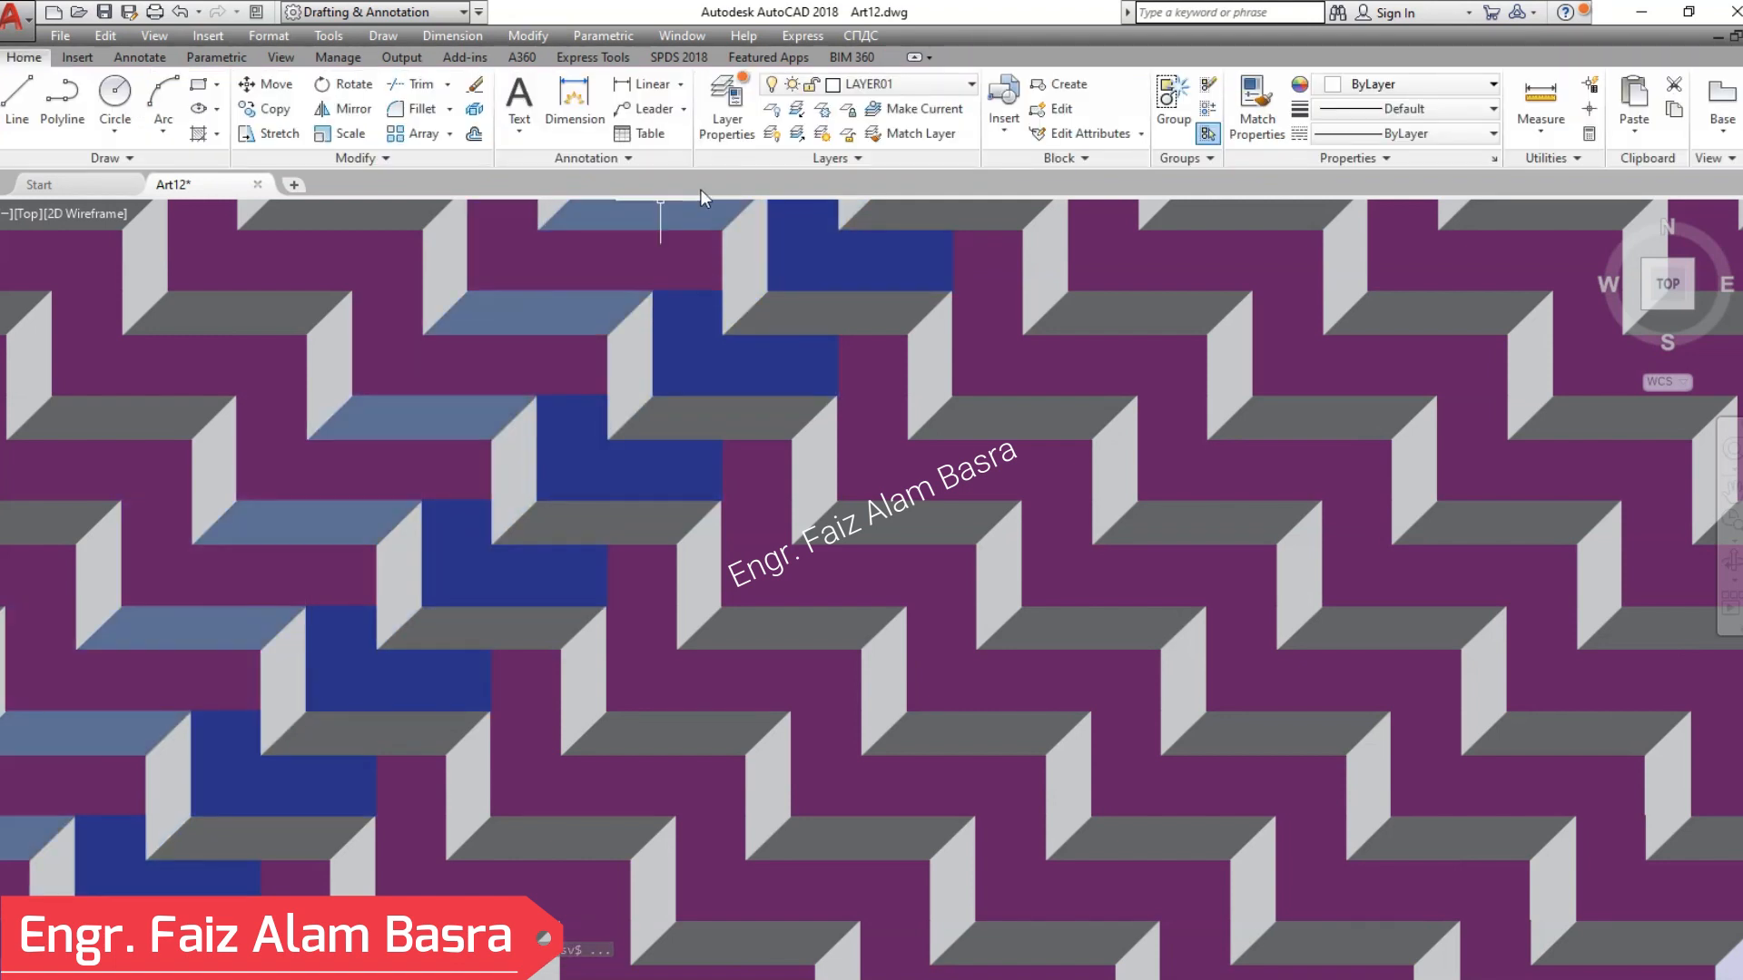
- Match the dark-blue hatch properties onto all the remaining L-shaped rows and finish matching
click(1258, 105)
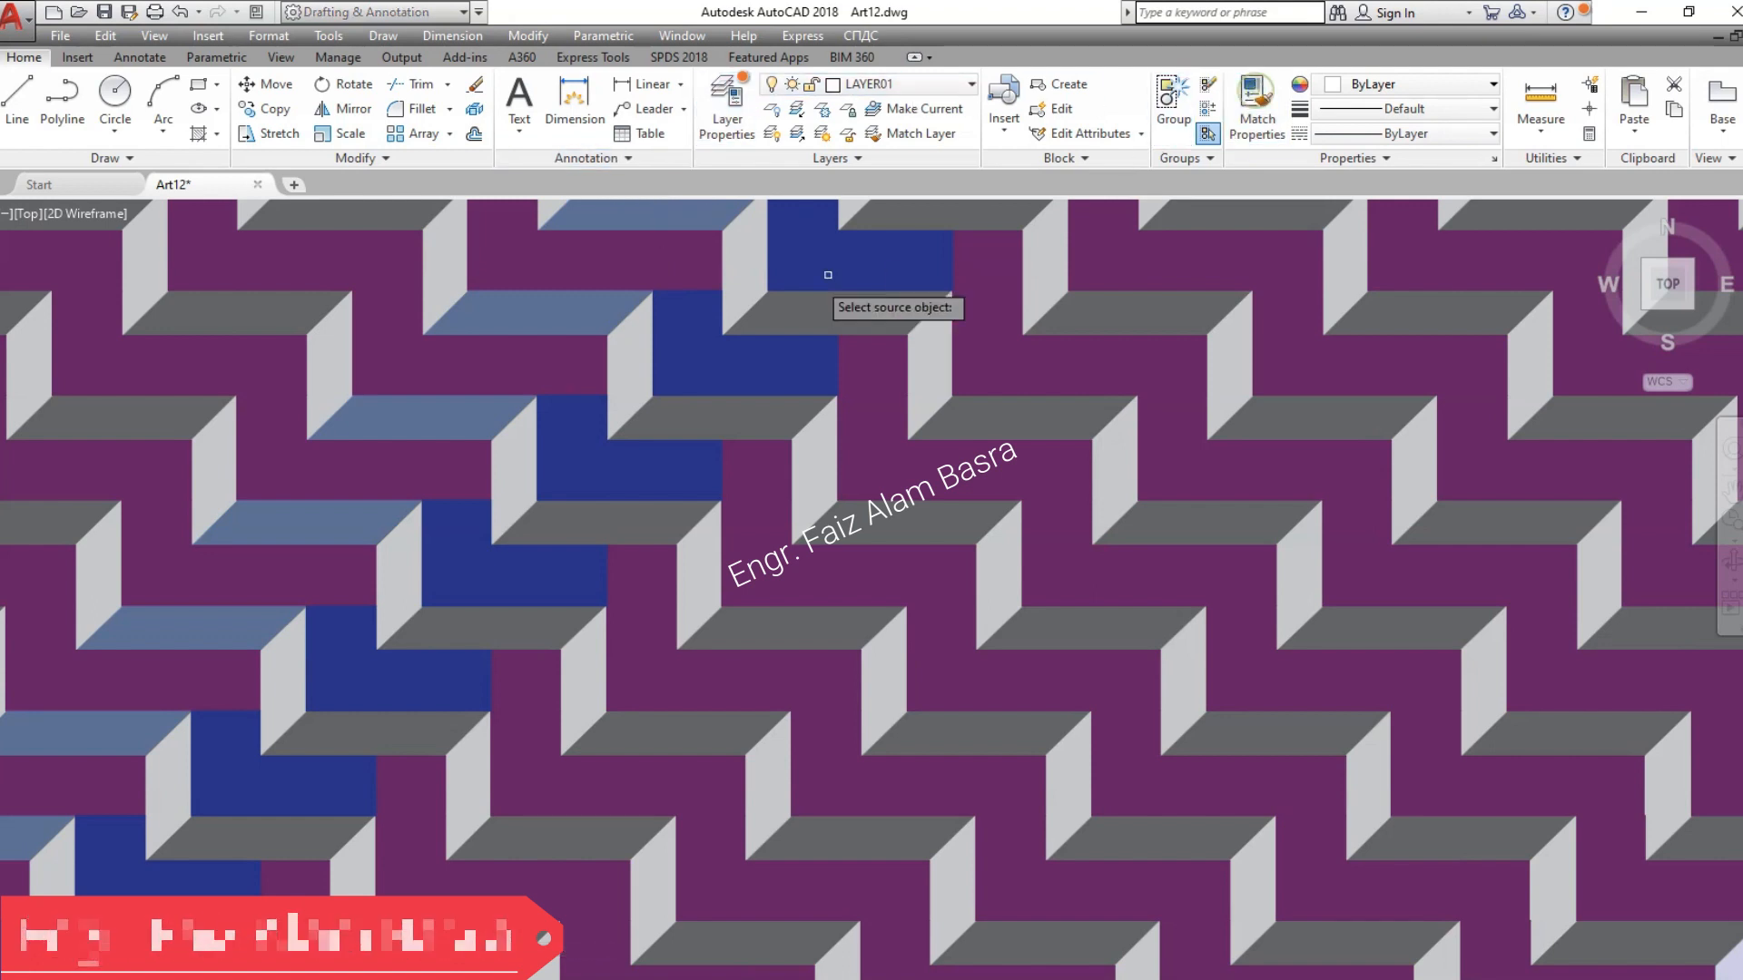
click(799, 244)
click(502, 256)
click(311, 267)
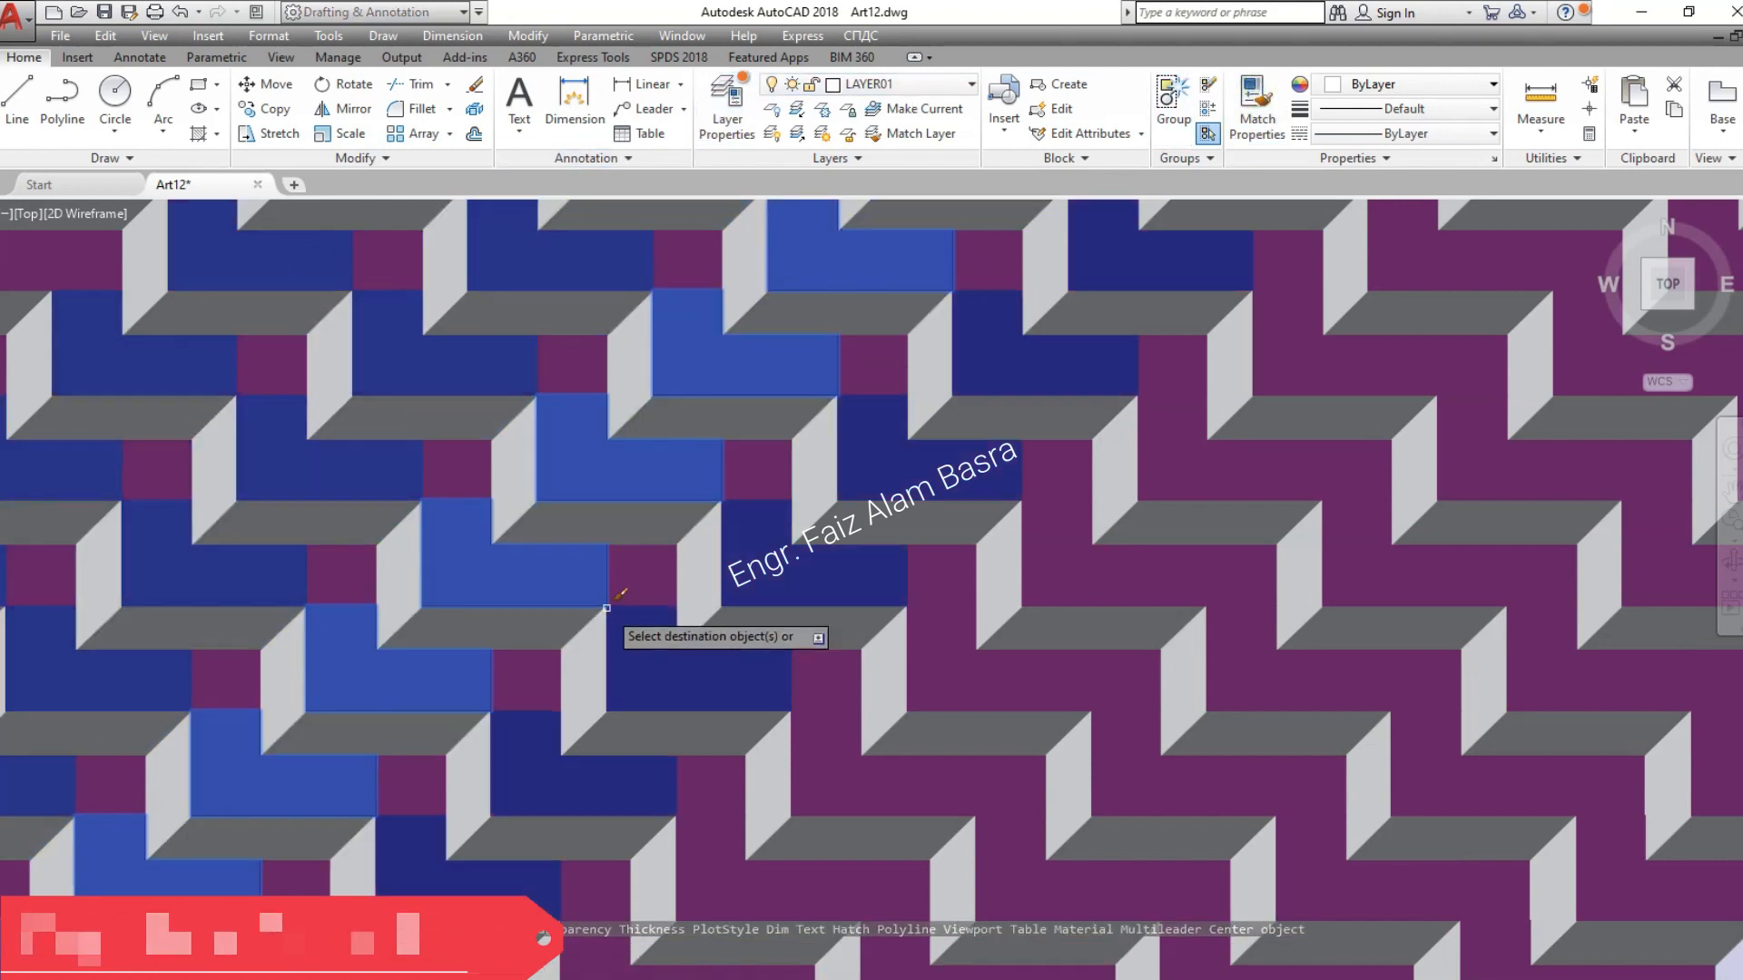
click(662, 663)
click(857, 777)
click(1080, 894)
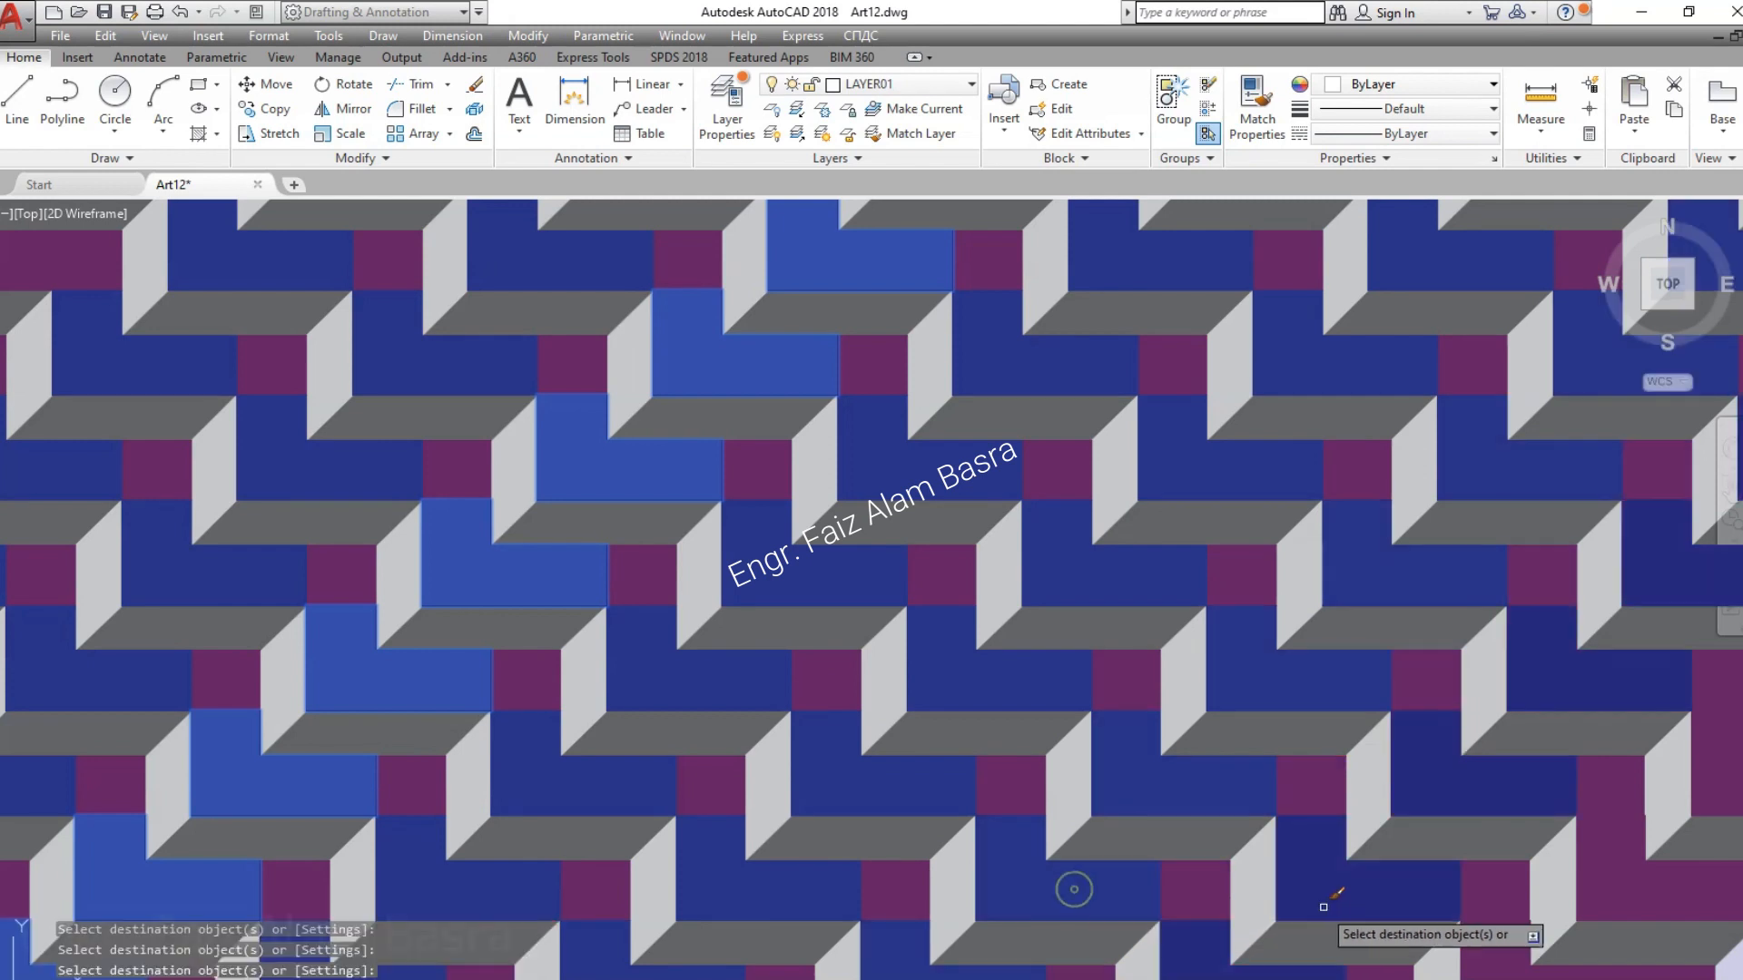
click(1310, 860)
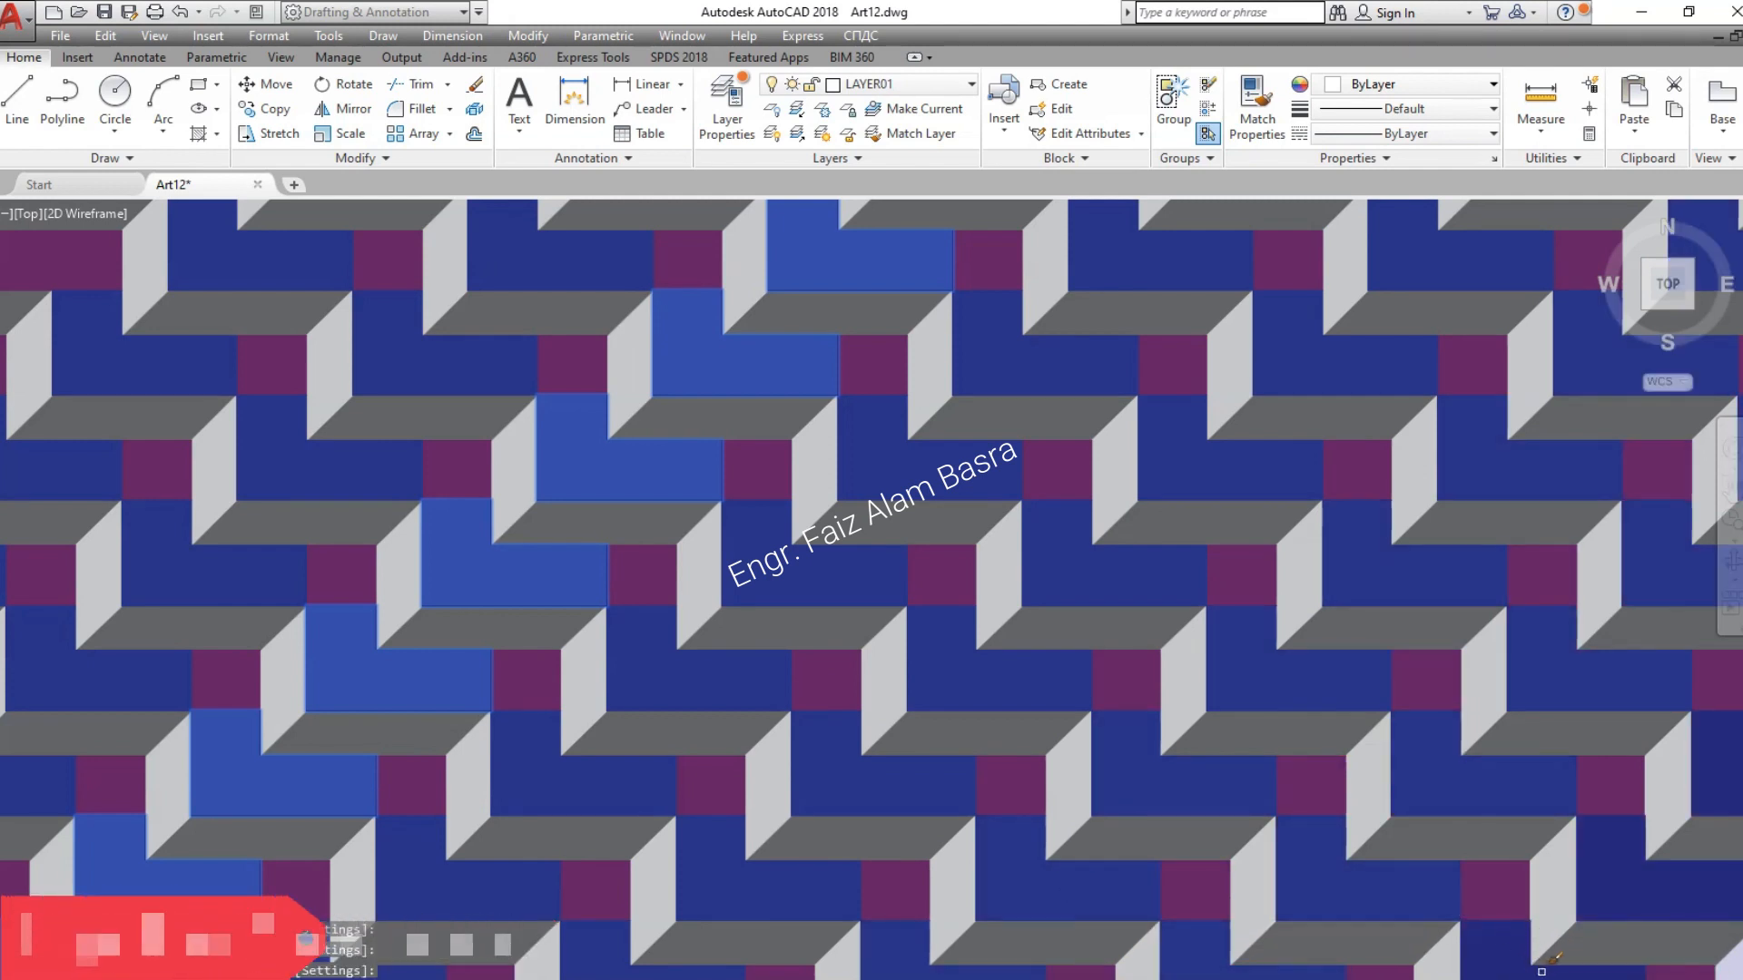
click(1525, 966)
click(9, 245)
key(Escape)
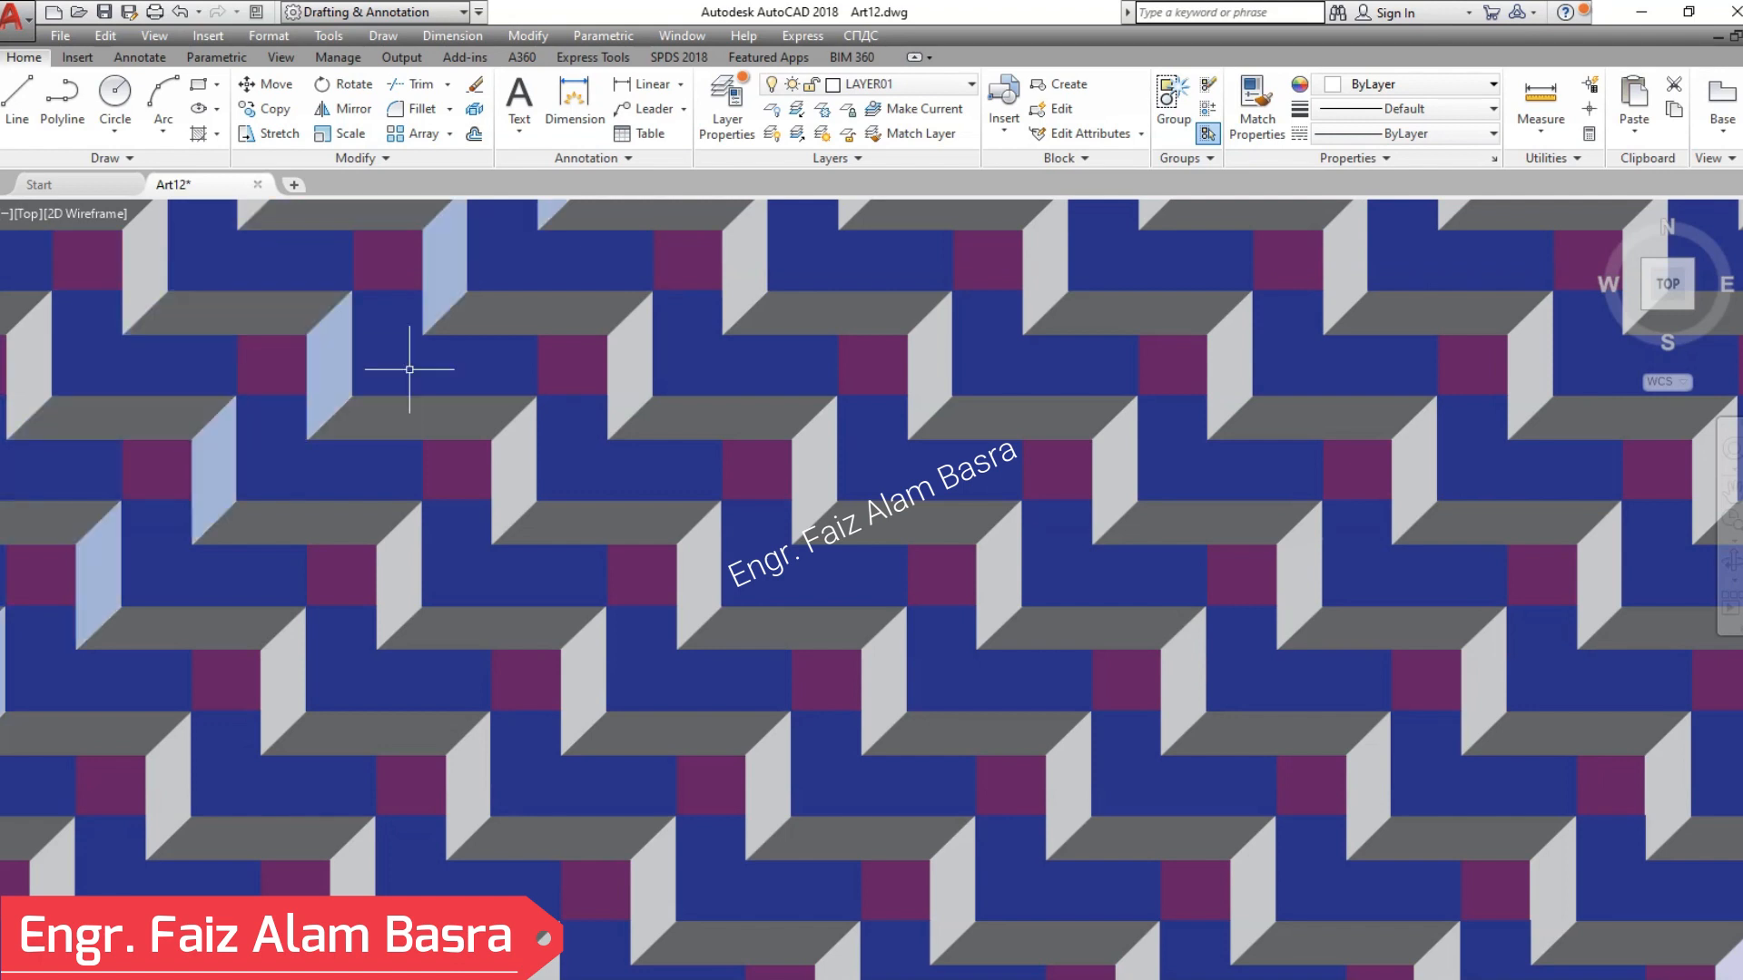
- Set the solid hatch colour of one dark-blue L-shaped row to pale cream and finish editing it
click(602, 467)
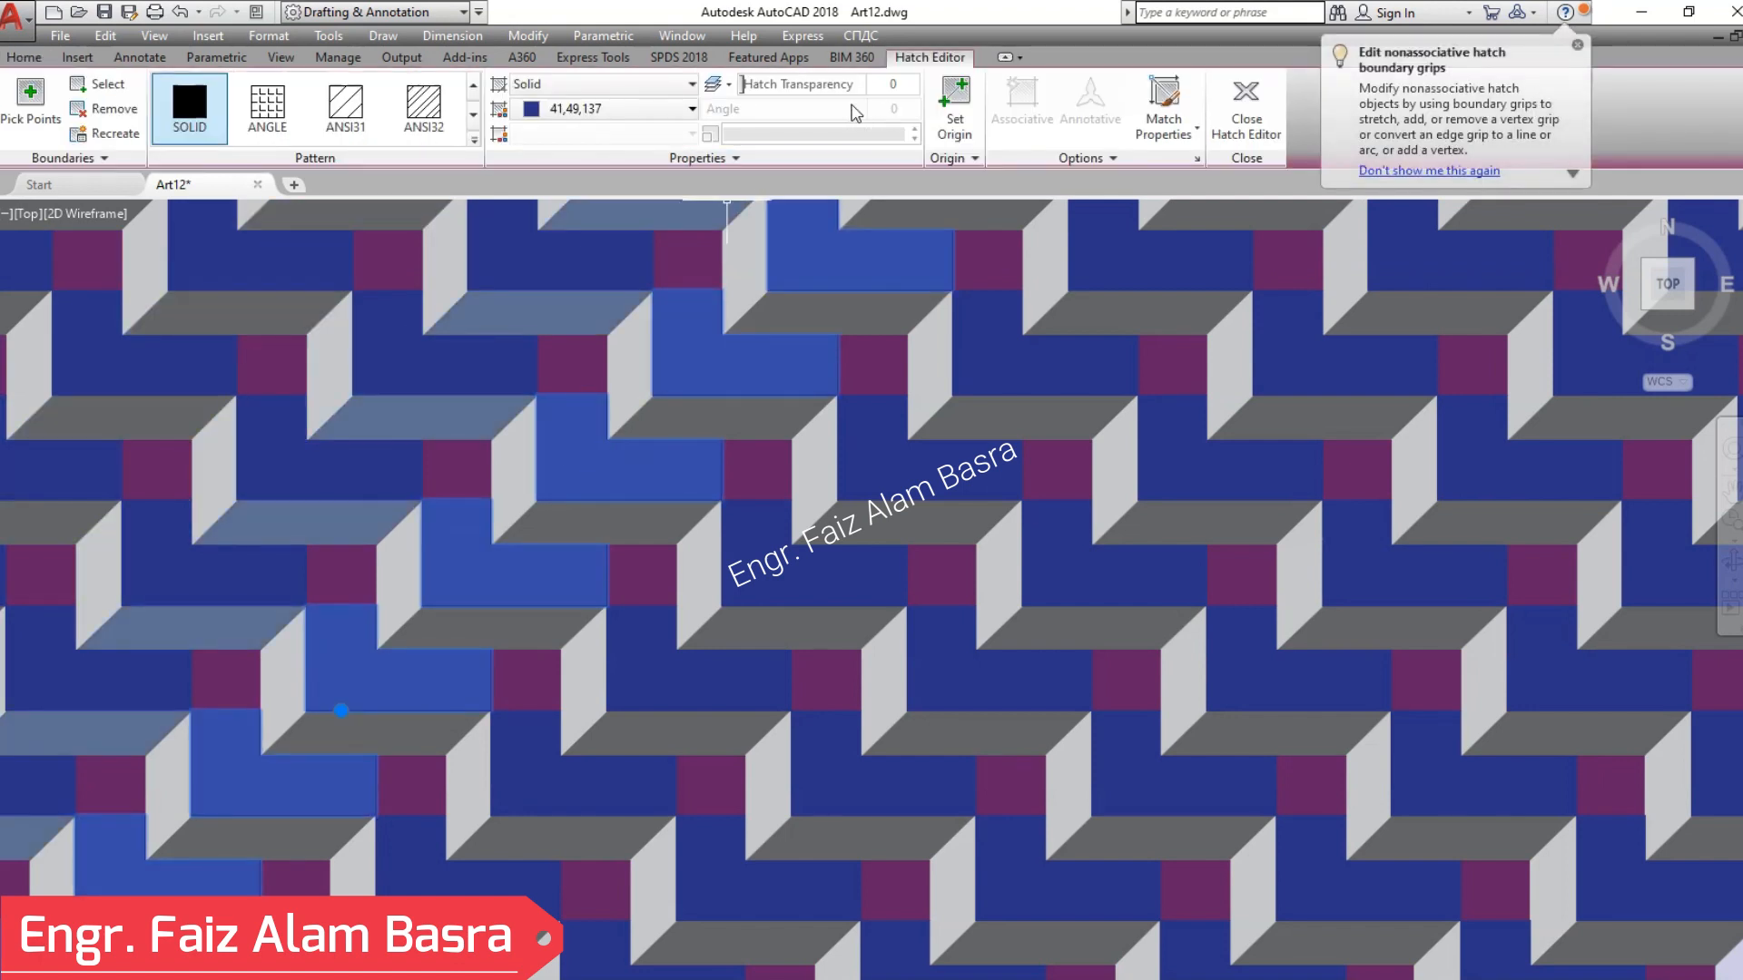
click(692, 109)
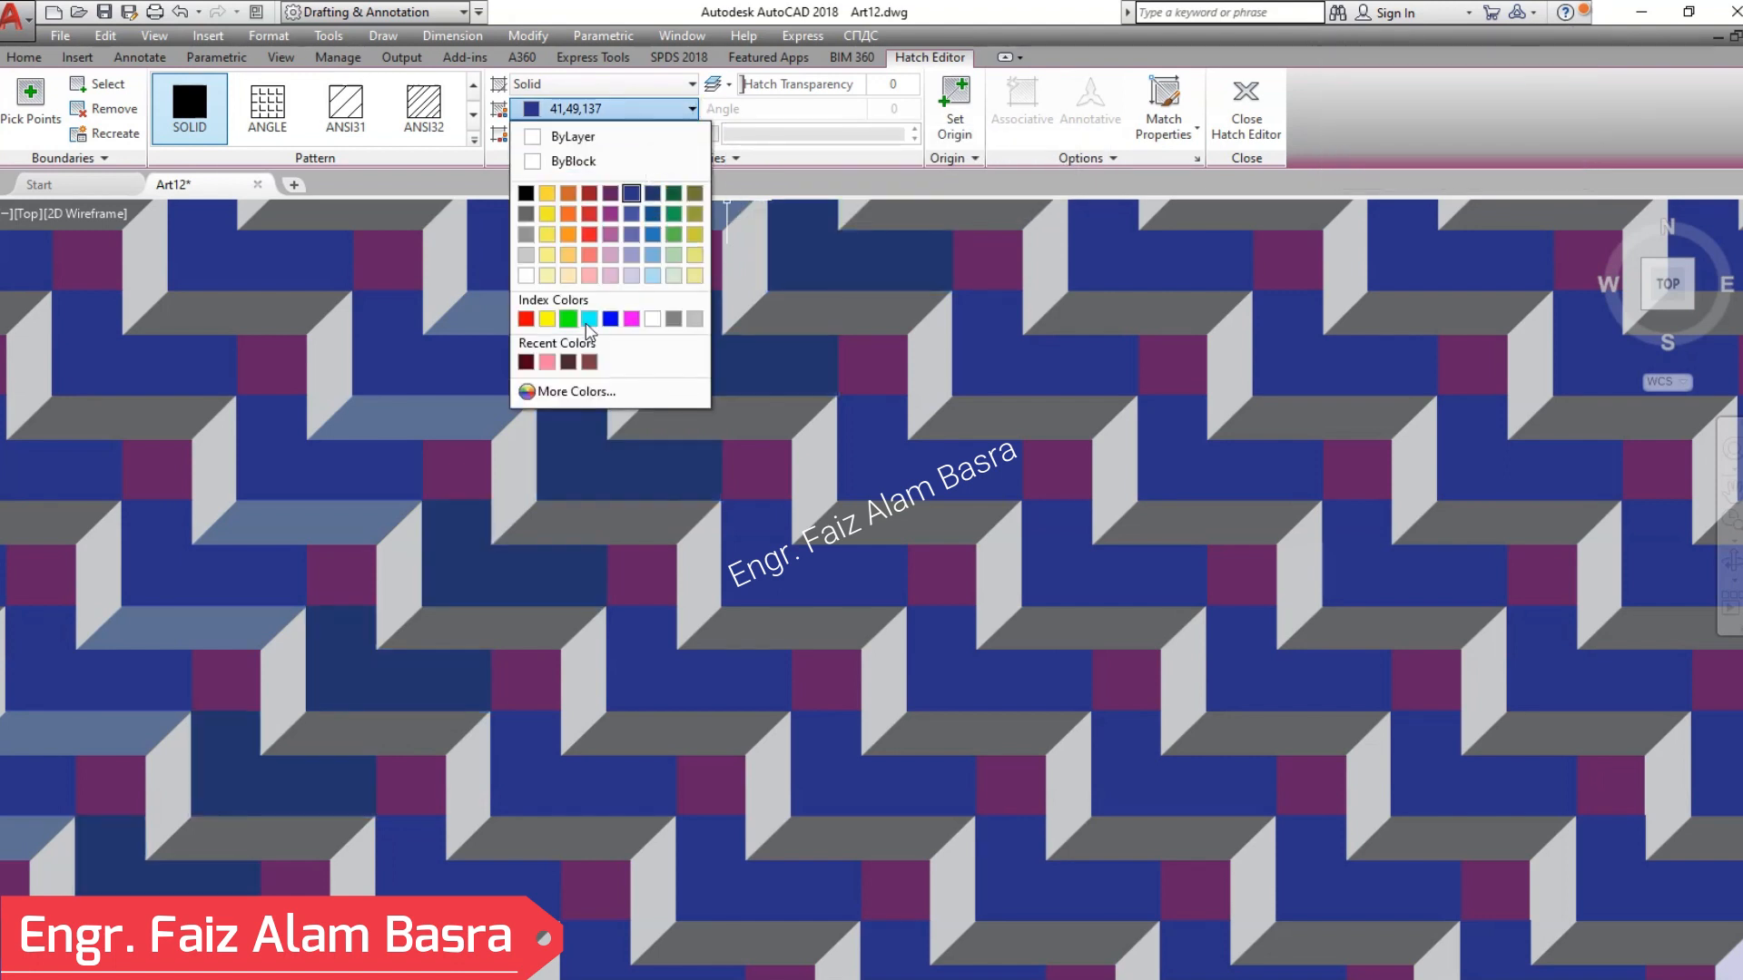
click(570, 275)
key(Return)
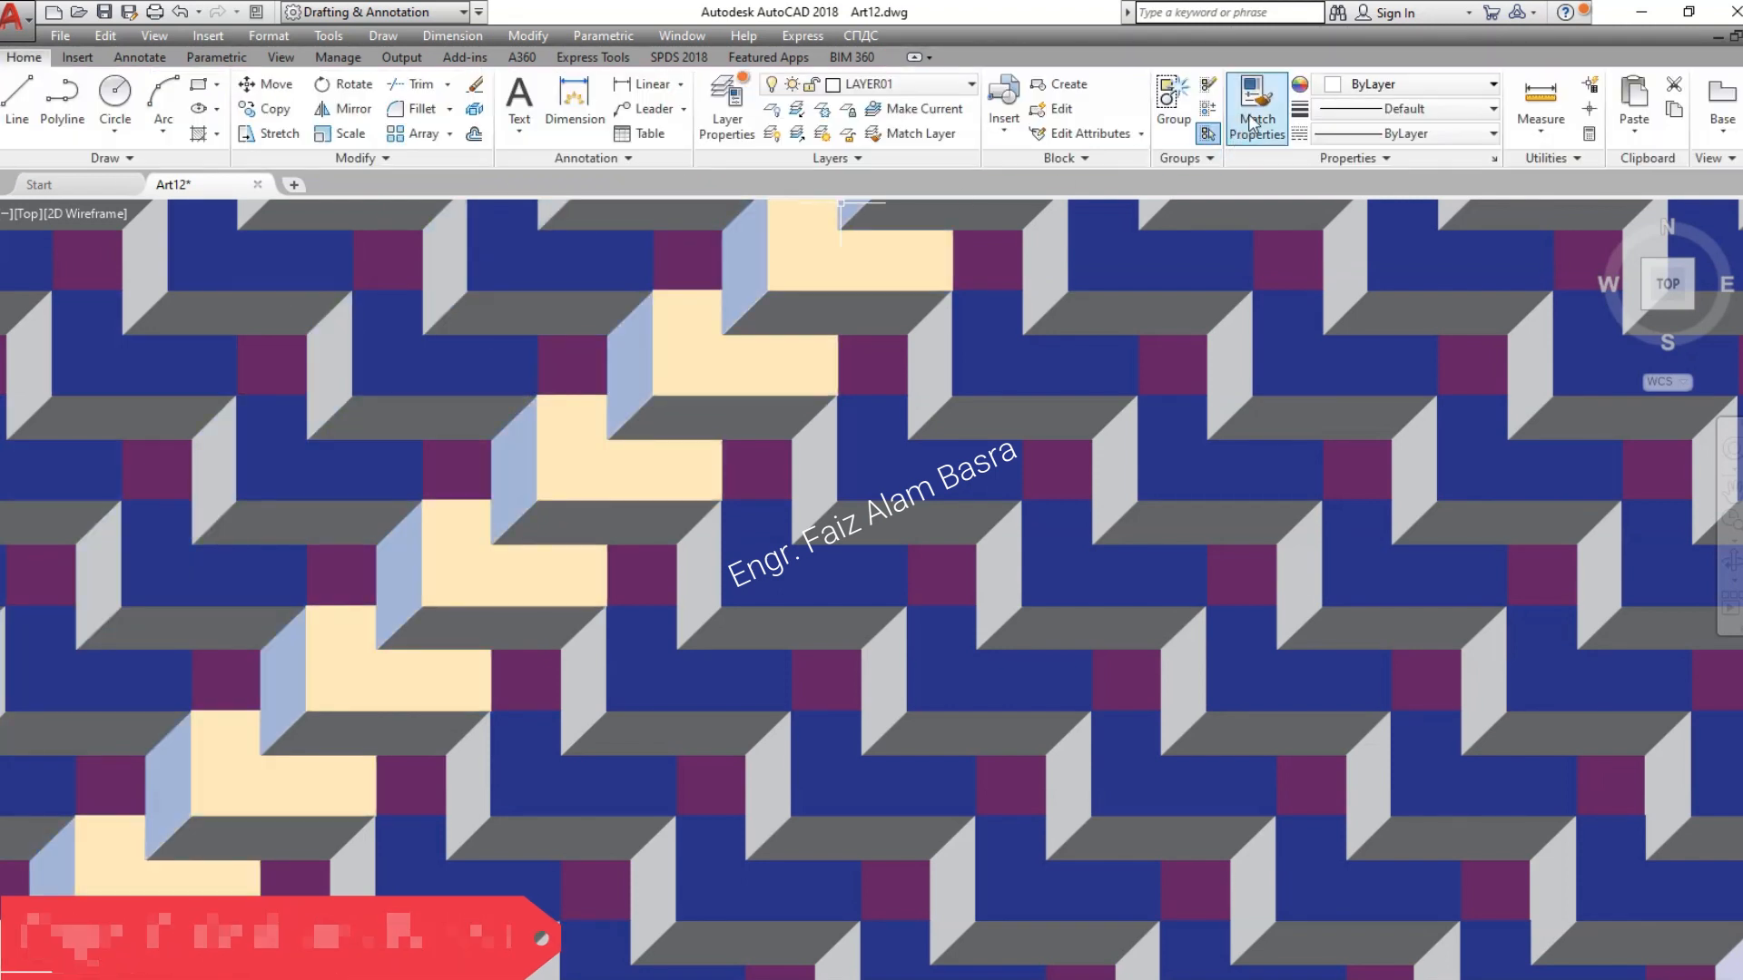
- Match the cream hatch properties onto the other dark-blue L-shaped rows across the pattern
click(1264, 102)
click(890, 262)
click(575, 269)
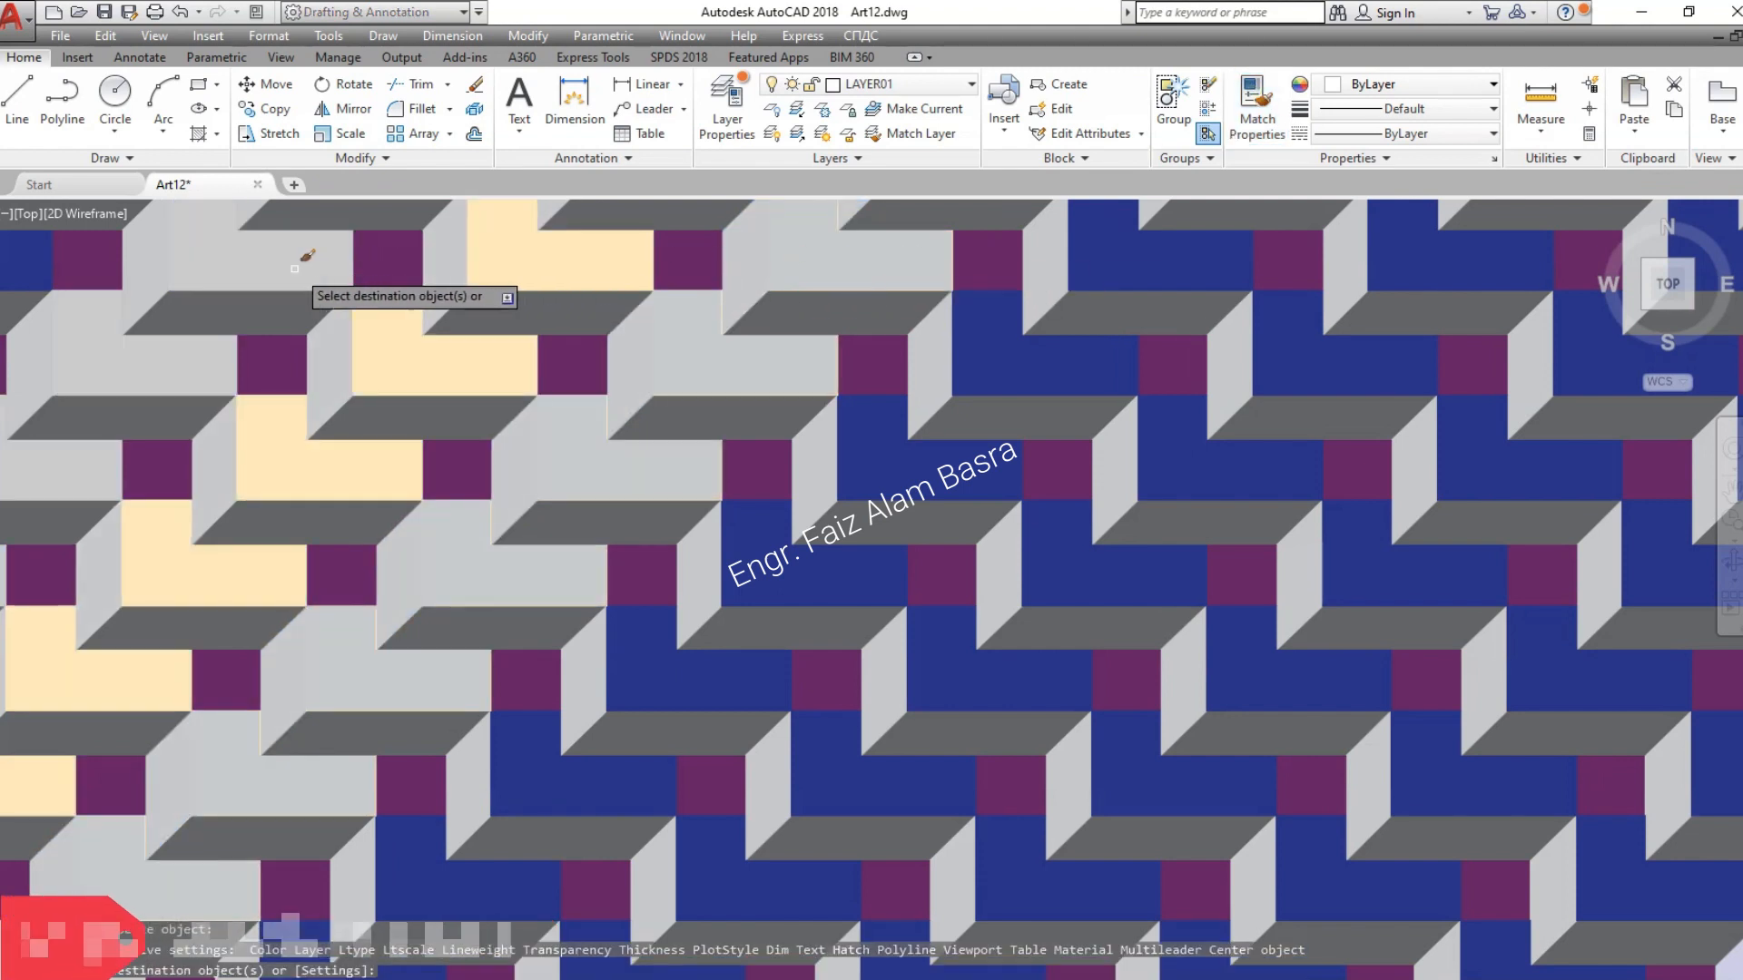
click(1338, 373)
click(1484, 468)
click(1644, 582)
click(1730, 765)
key(Escape)
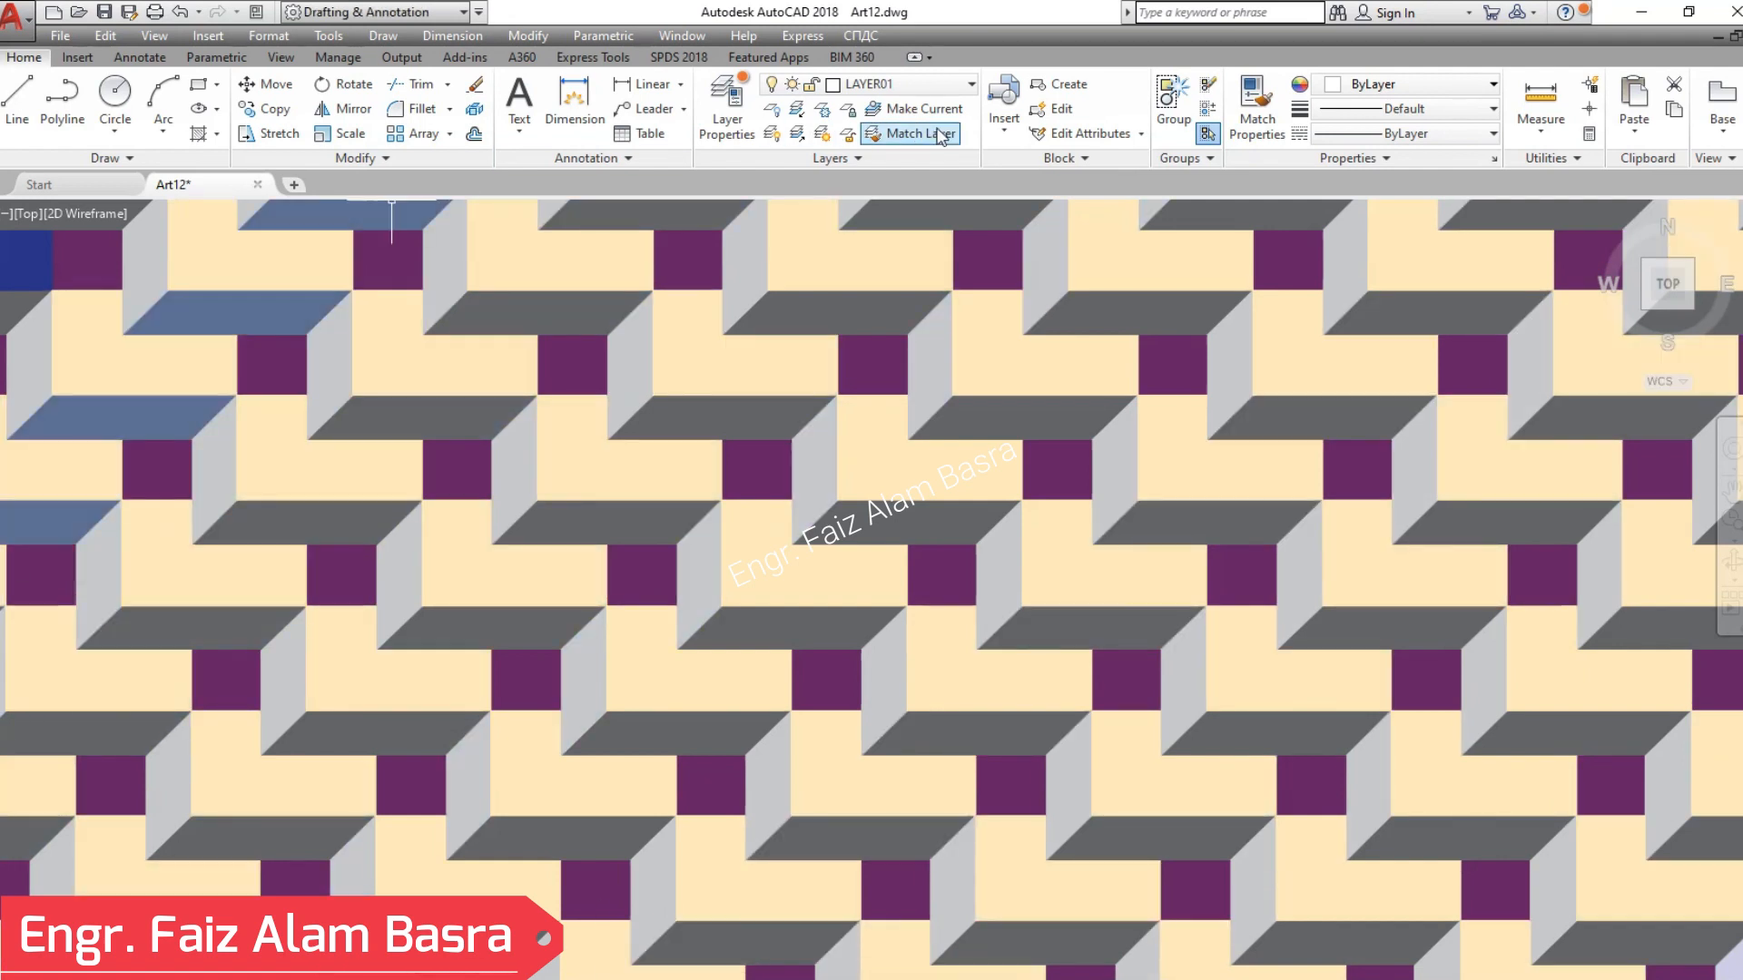
- Match the cream hatch properties onto the leftover dark-blue L-shaped row at the pattern's upper-left corner
click(271, 263)
click(36, 257)
key(Escape)
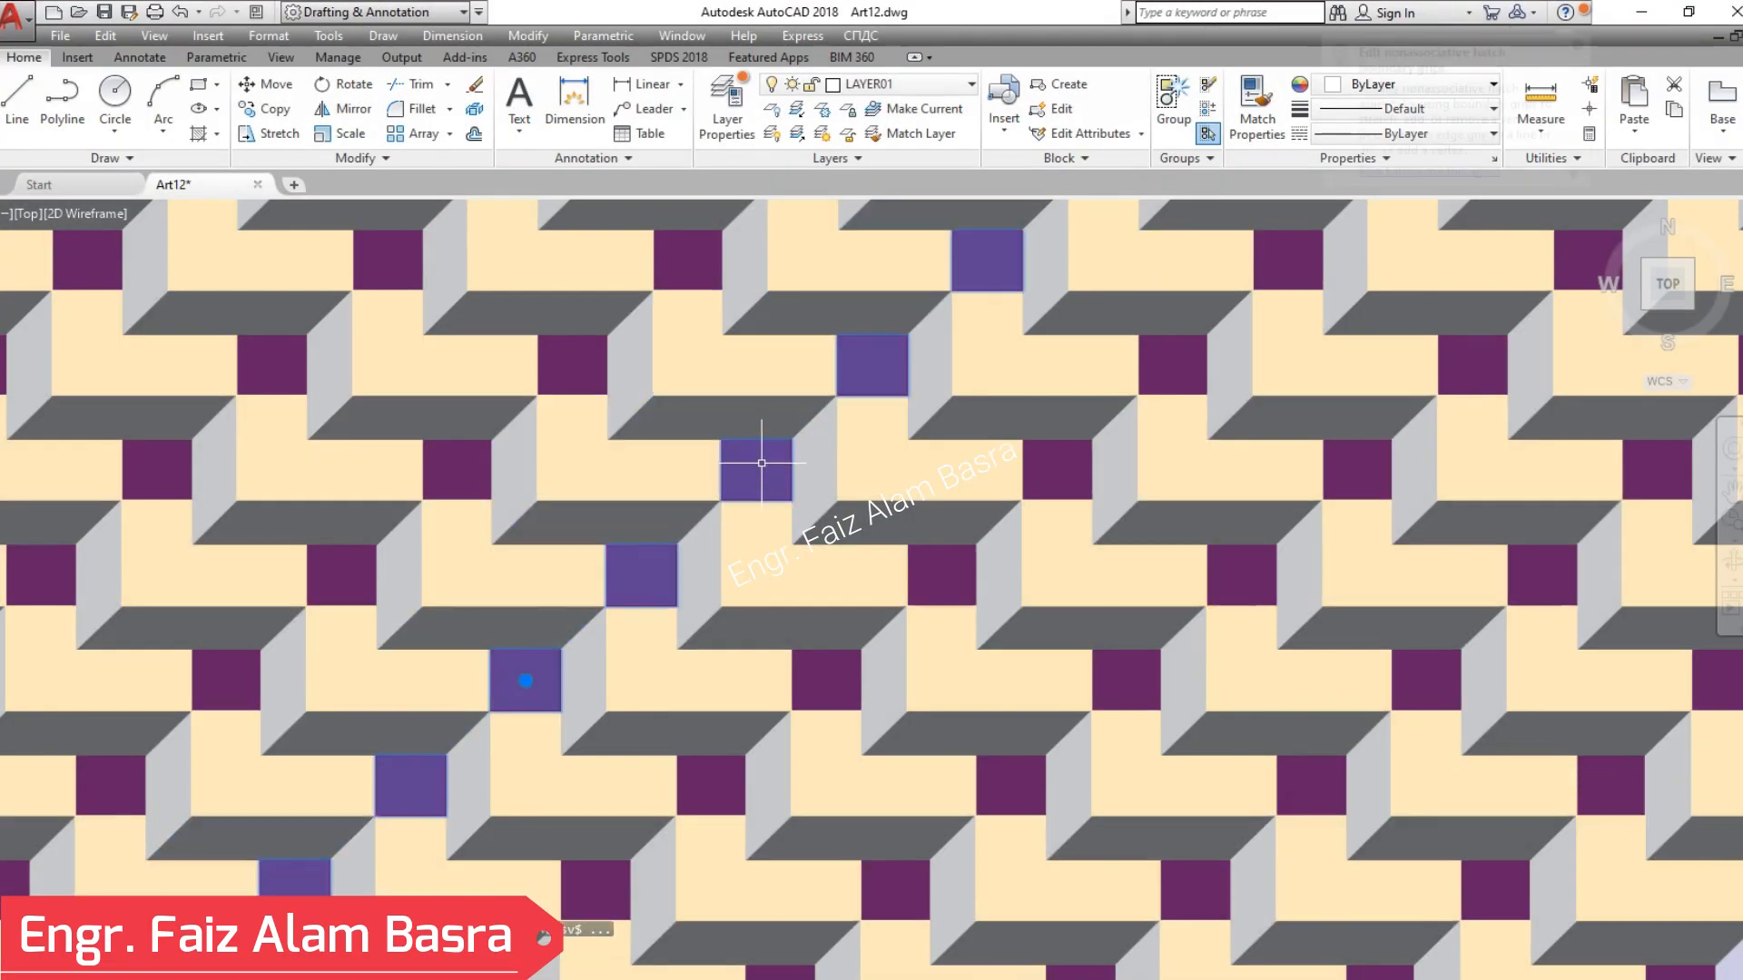
- Set the solid hatch colour of one dark-purple row of small squares to Blue and finish editing it
click(760, 467)
click(692, 108)
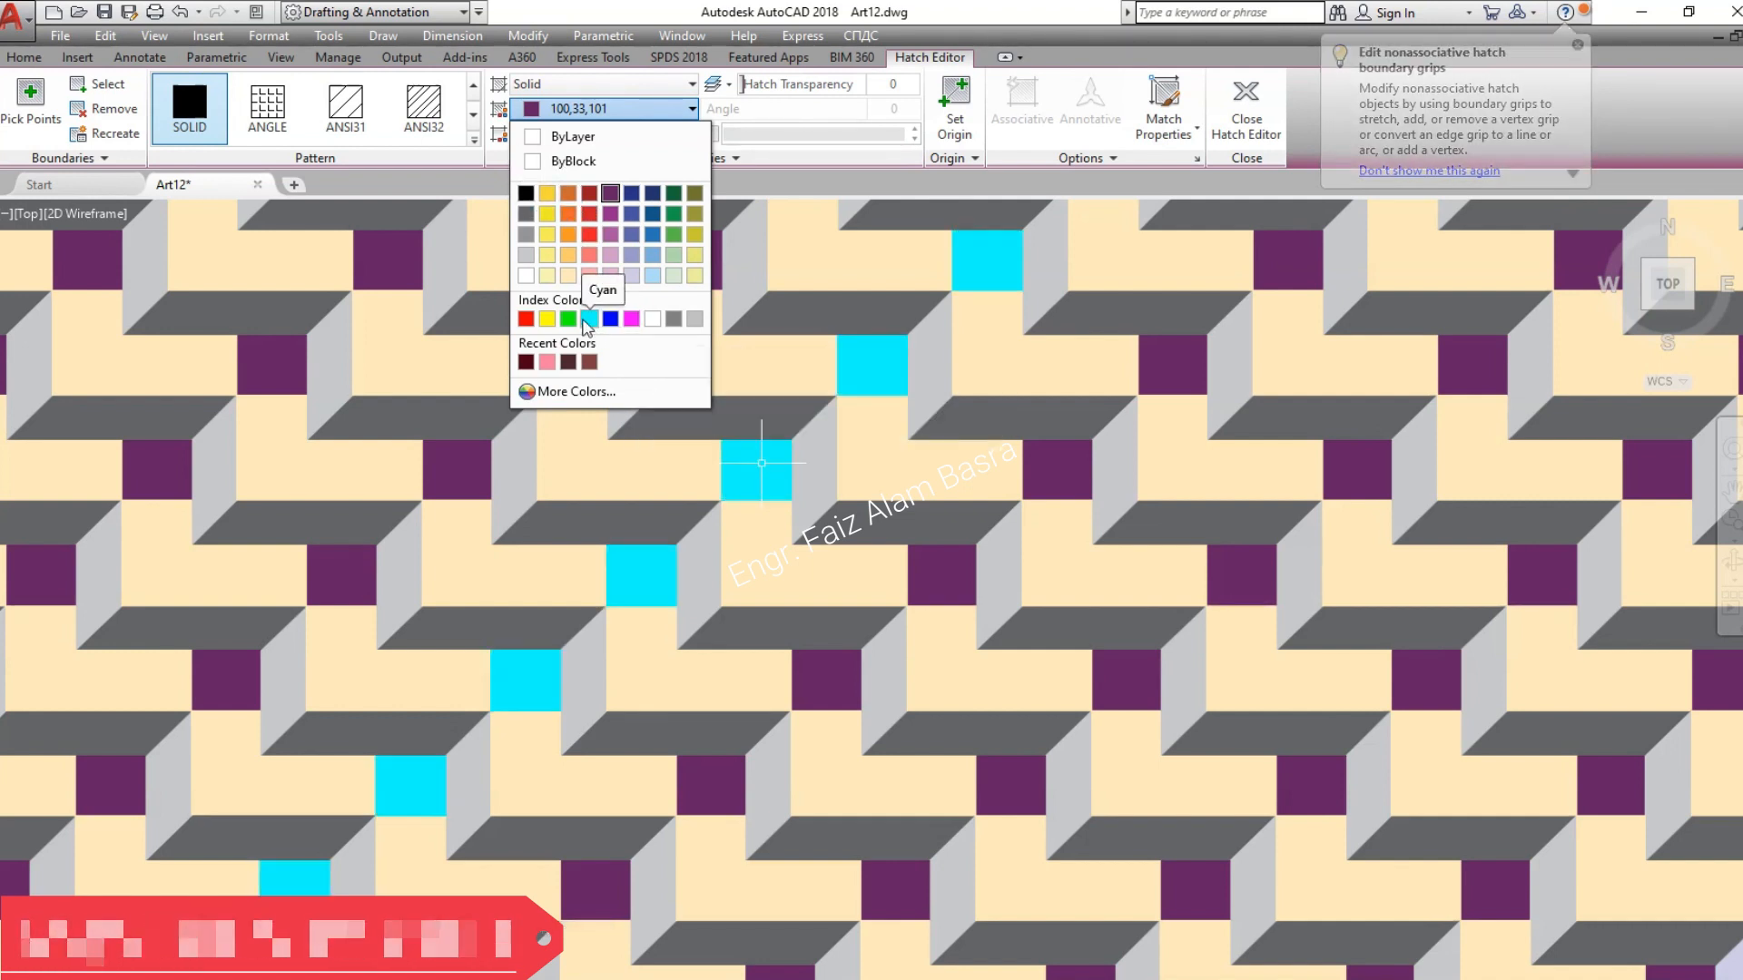
click(610, 318)
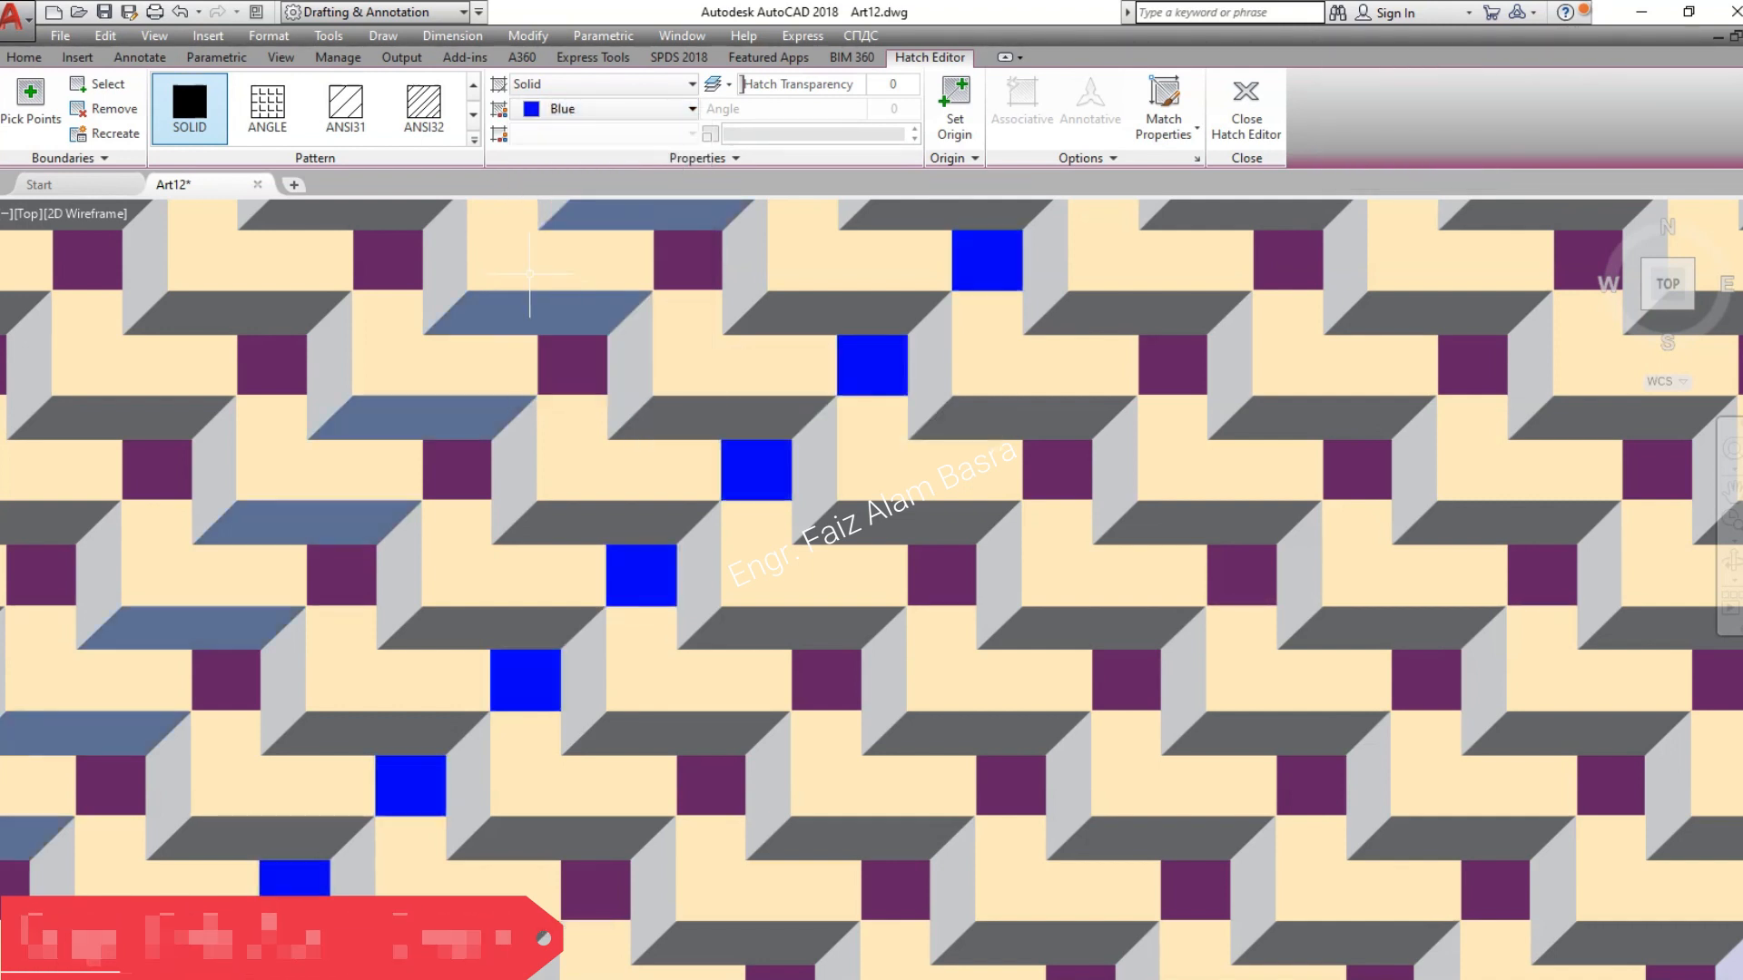
key(Escape)
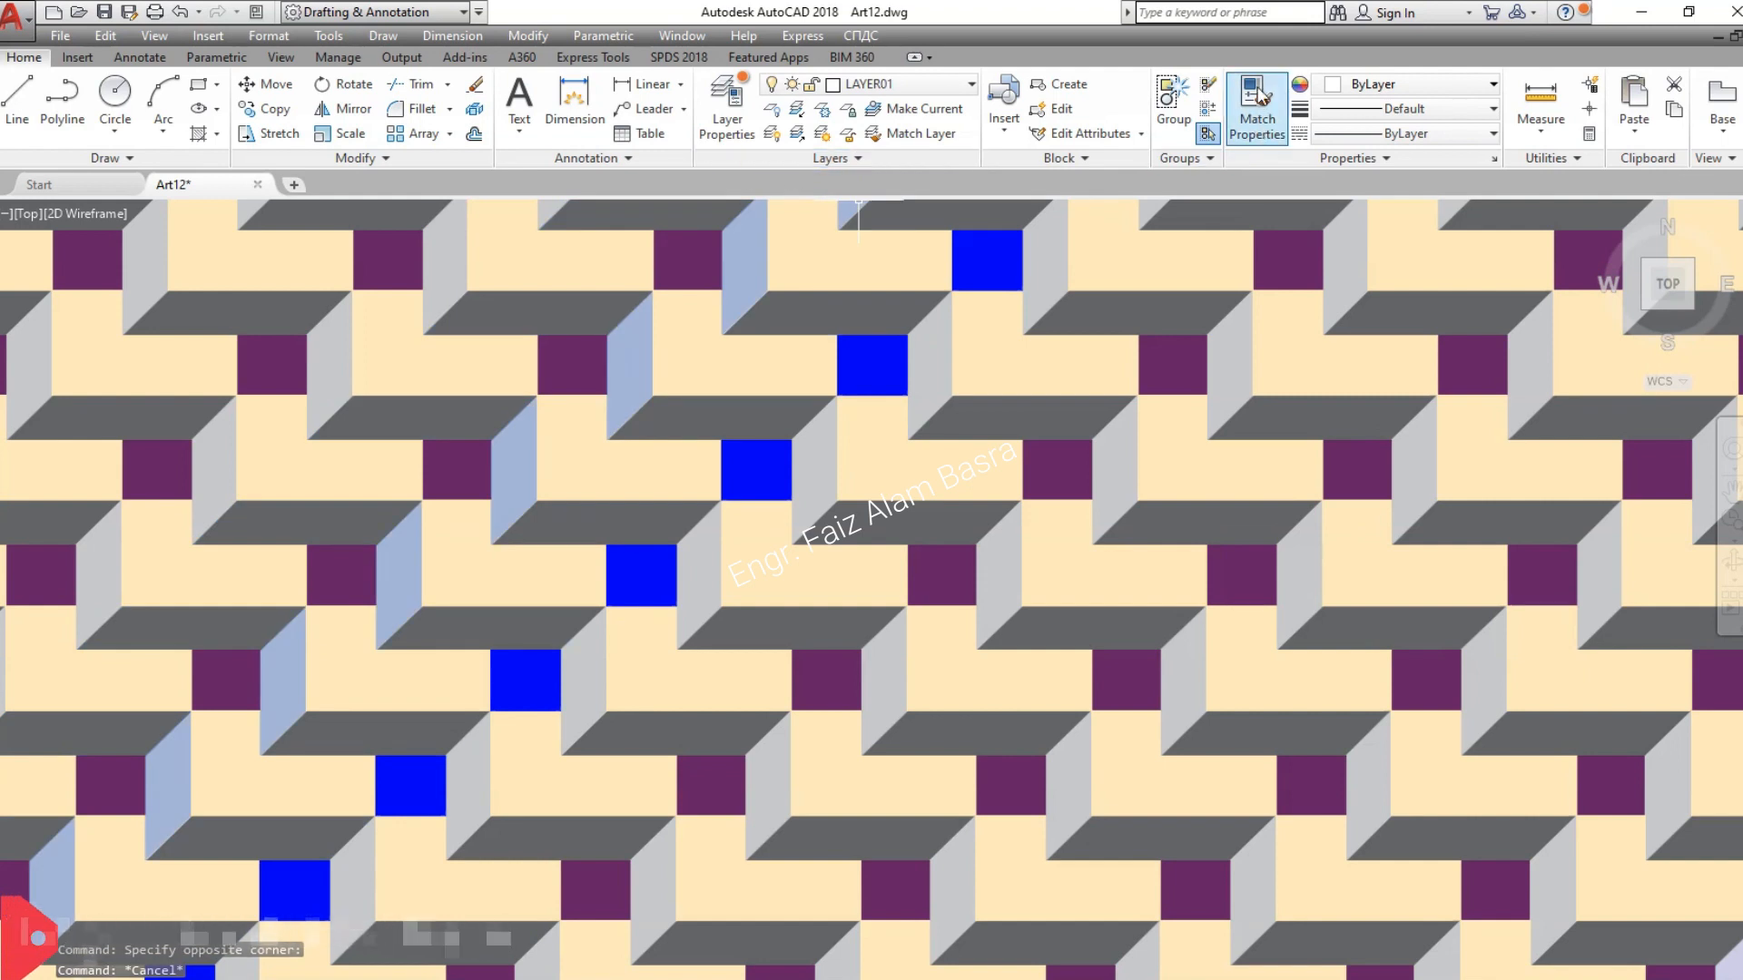
- Match the Blue hatch properties onto all the remaining rows of small purple squares and finish matching
click(1257, 100)
click(989, 256)
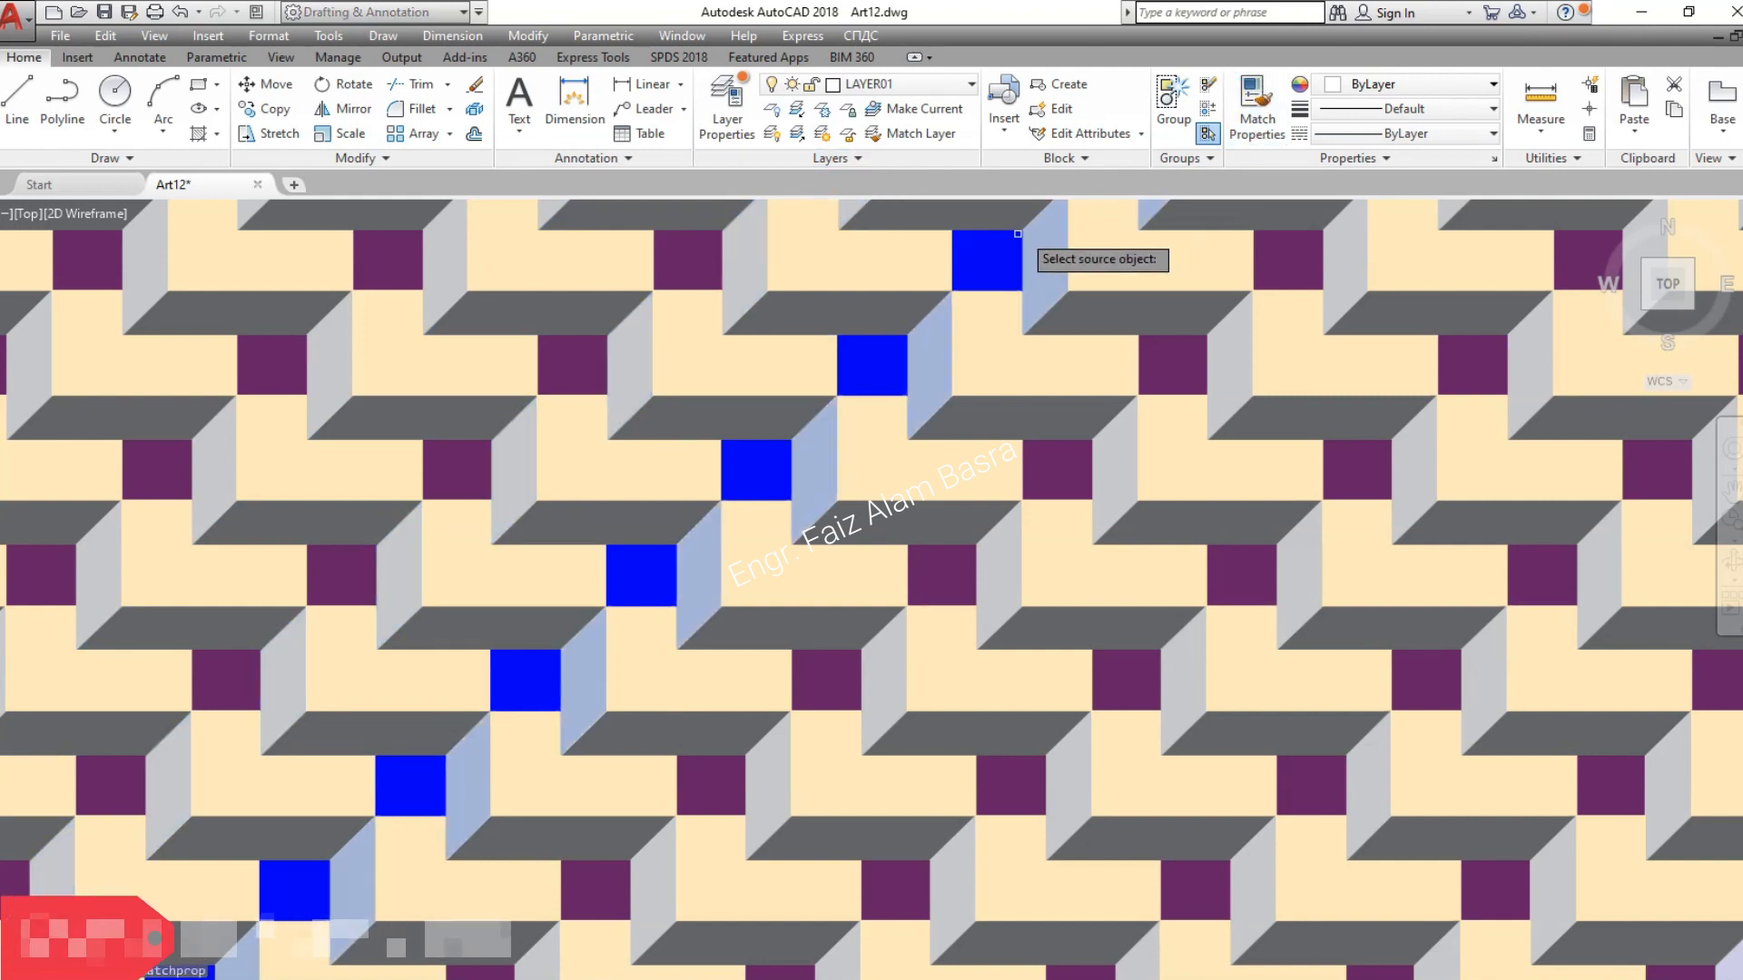
click(399, 266)
click(97, 261)
click(949, 580)
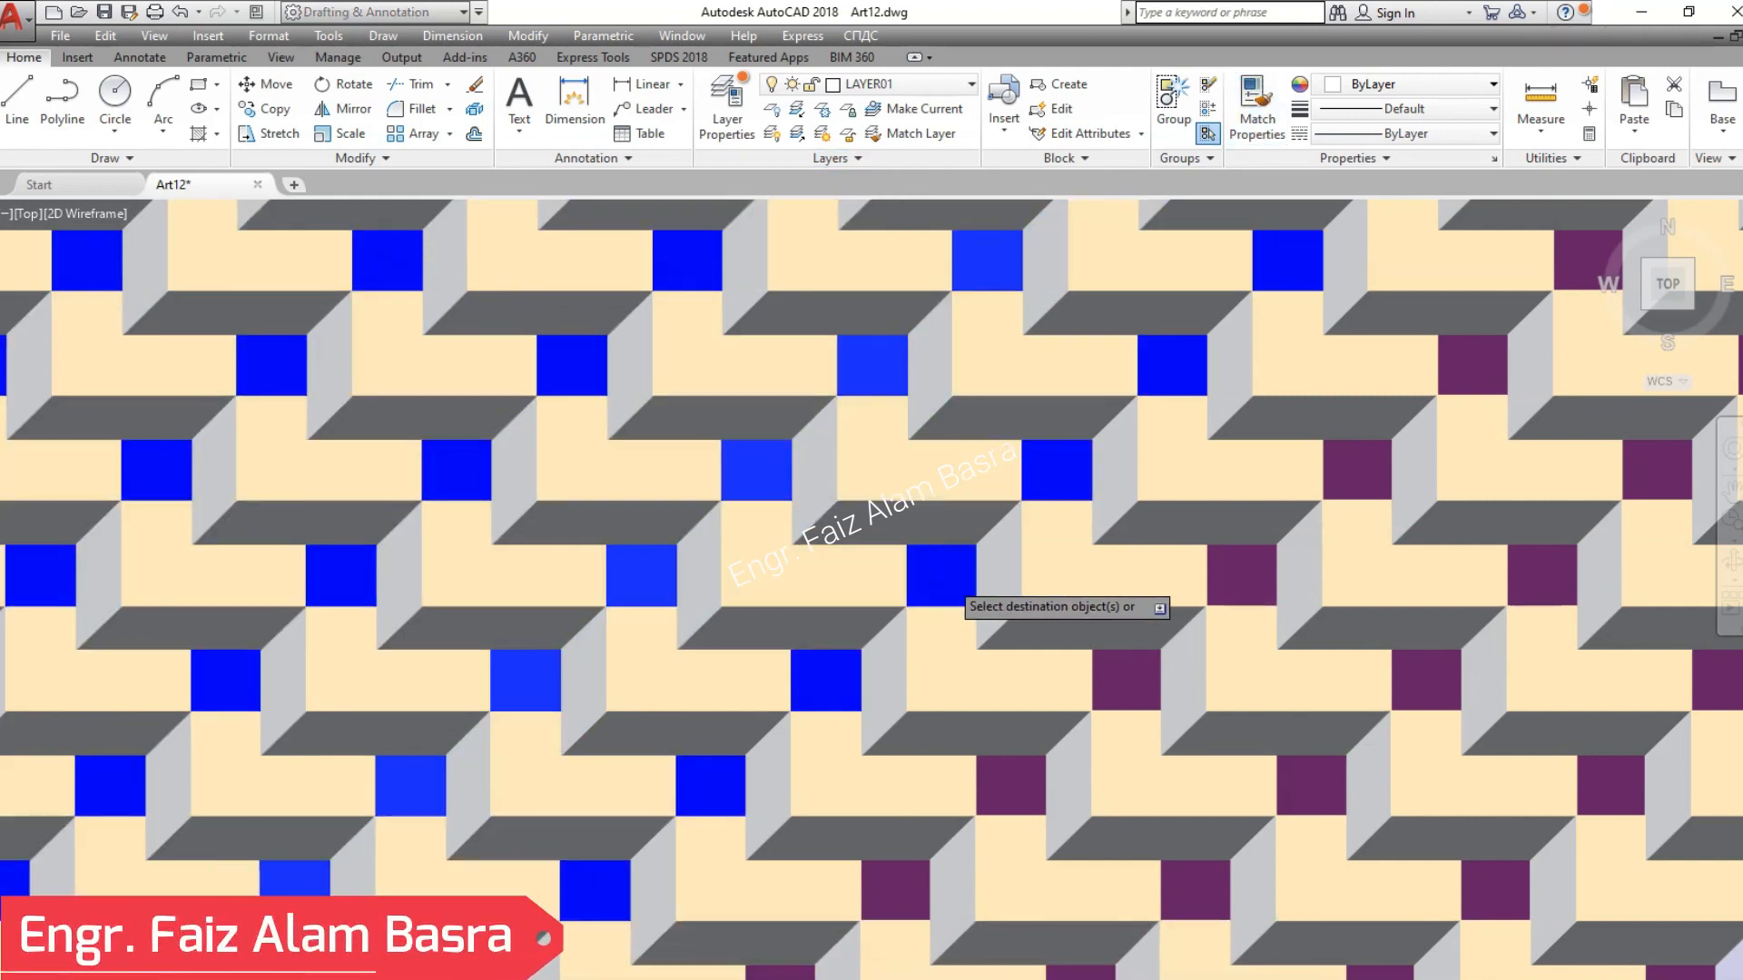
click(1125, 673)
click(1321, 779)
click(1474, 886)
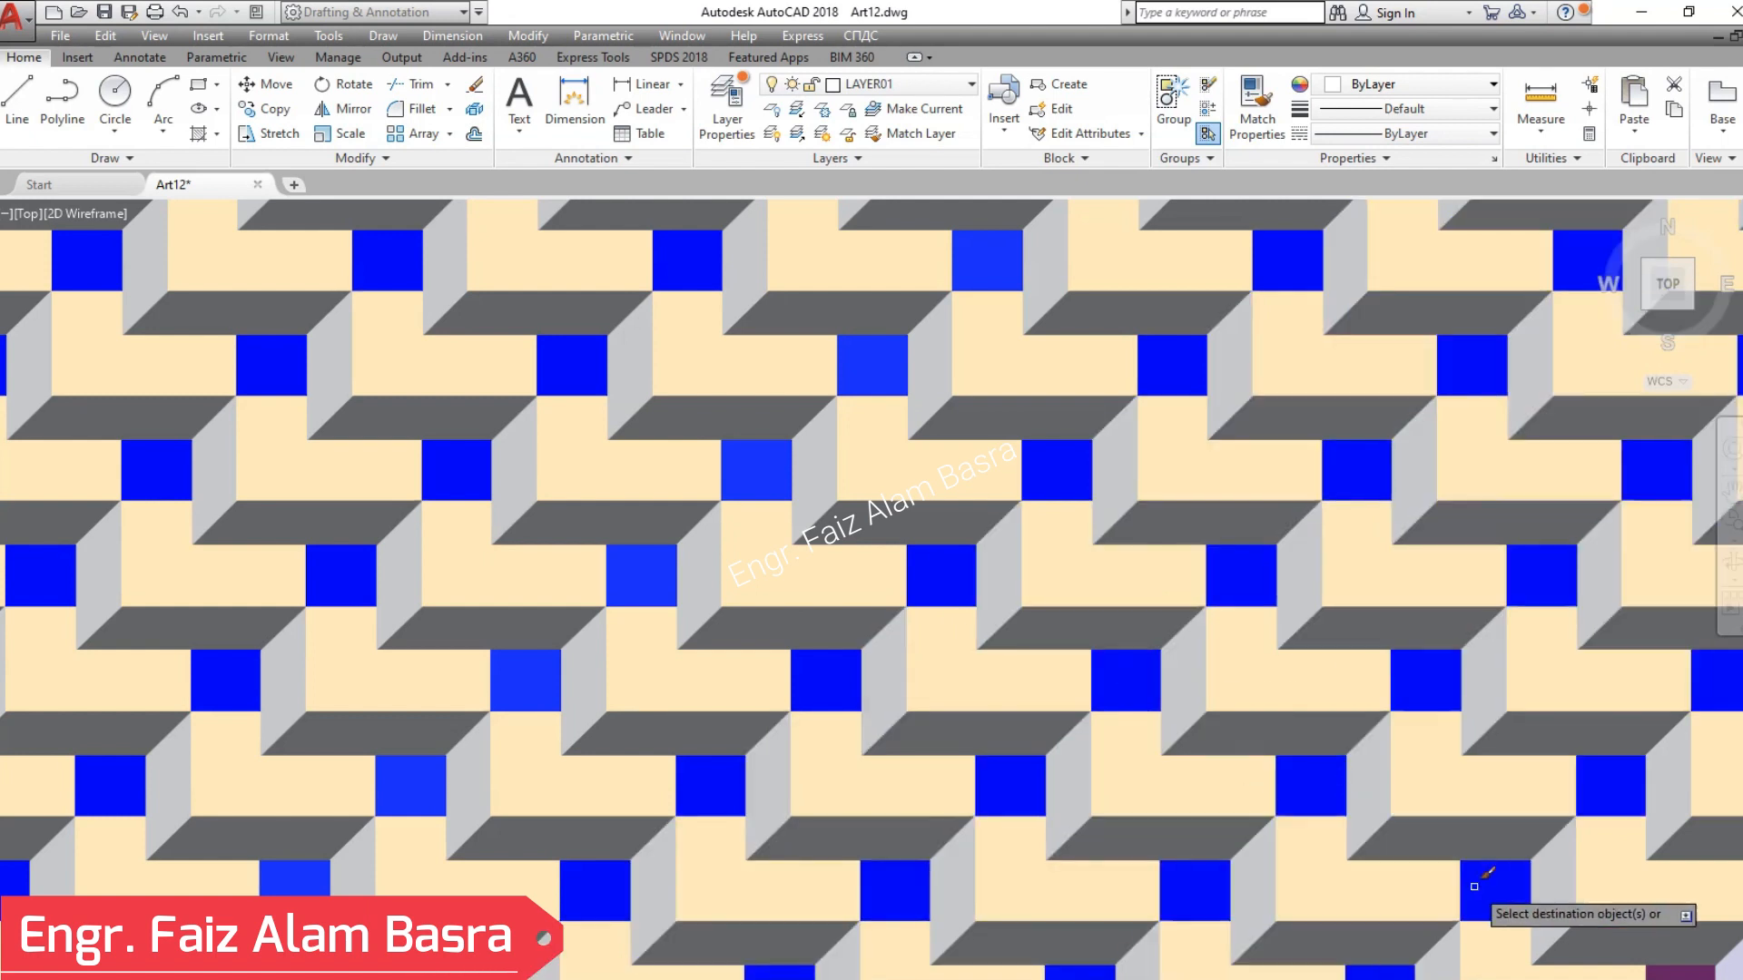
key(Escape)
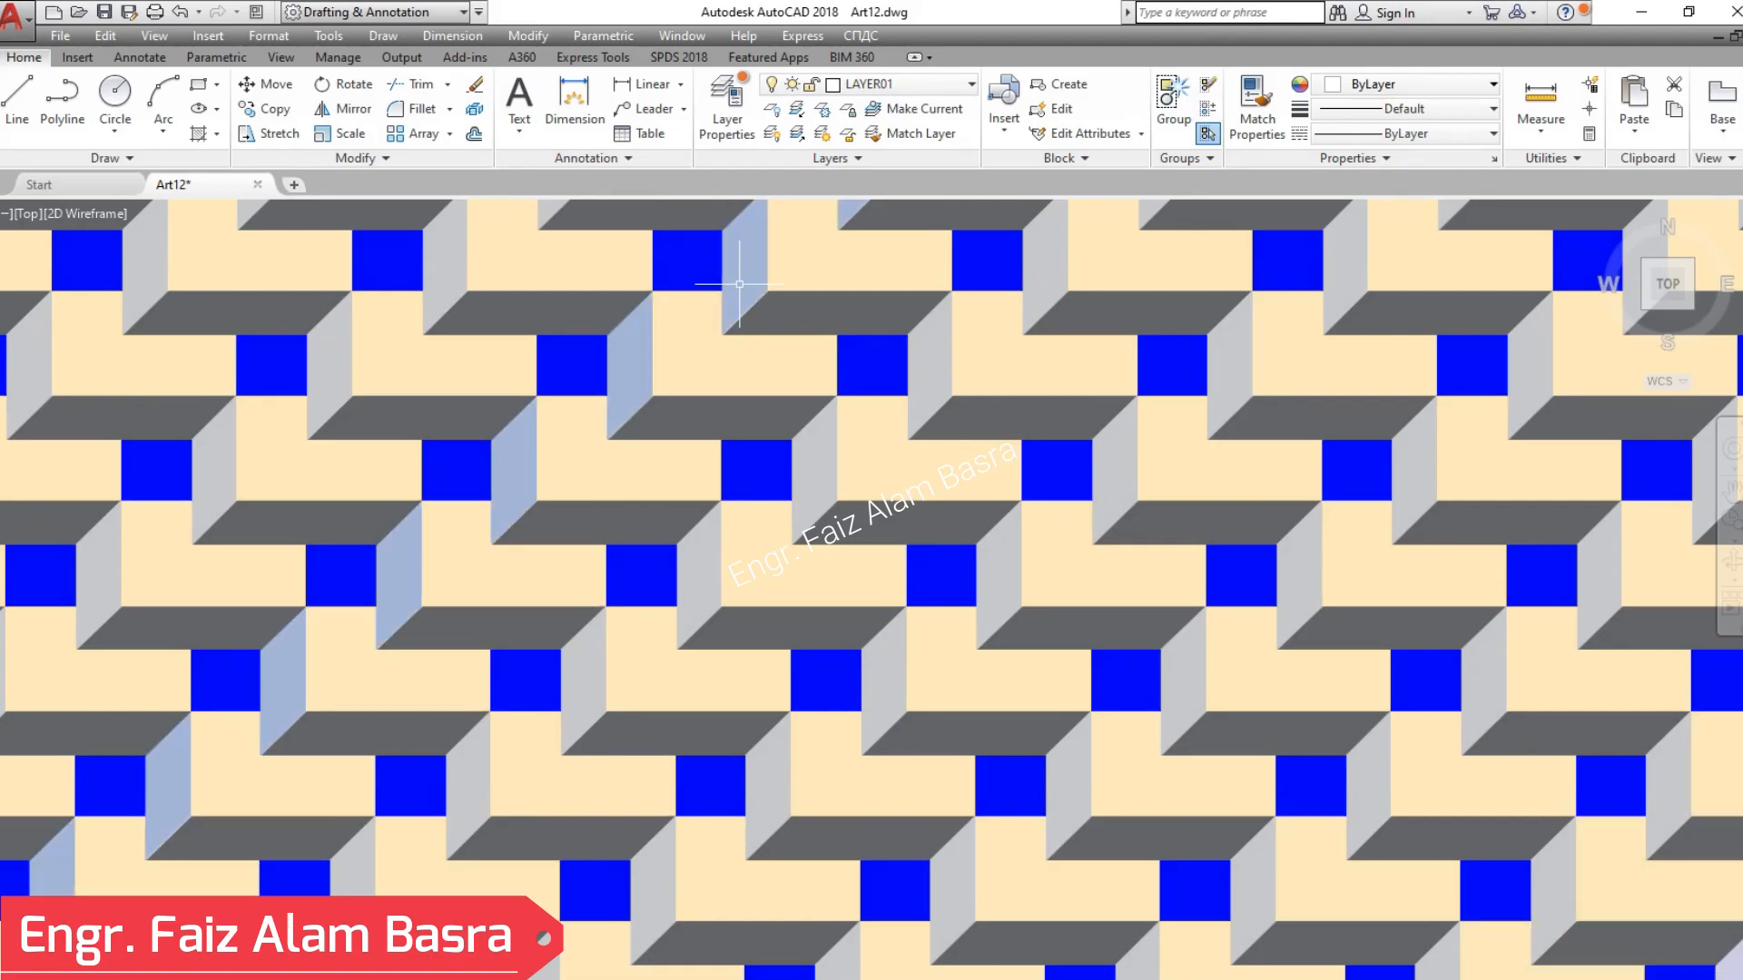
click(551, 284)
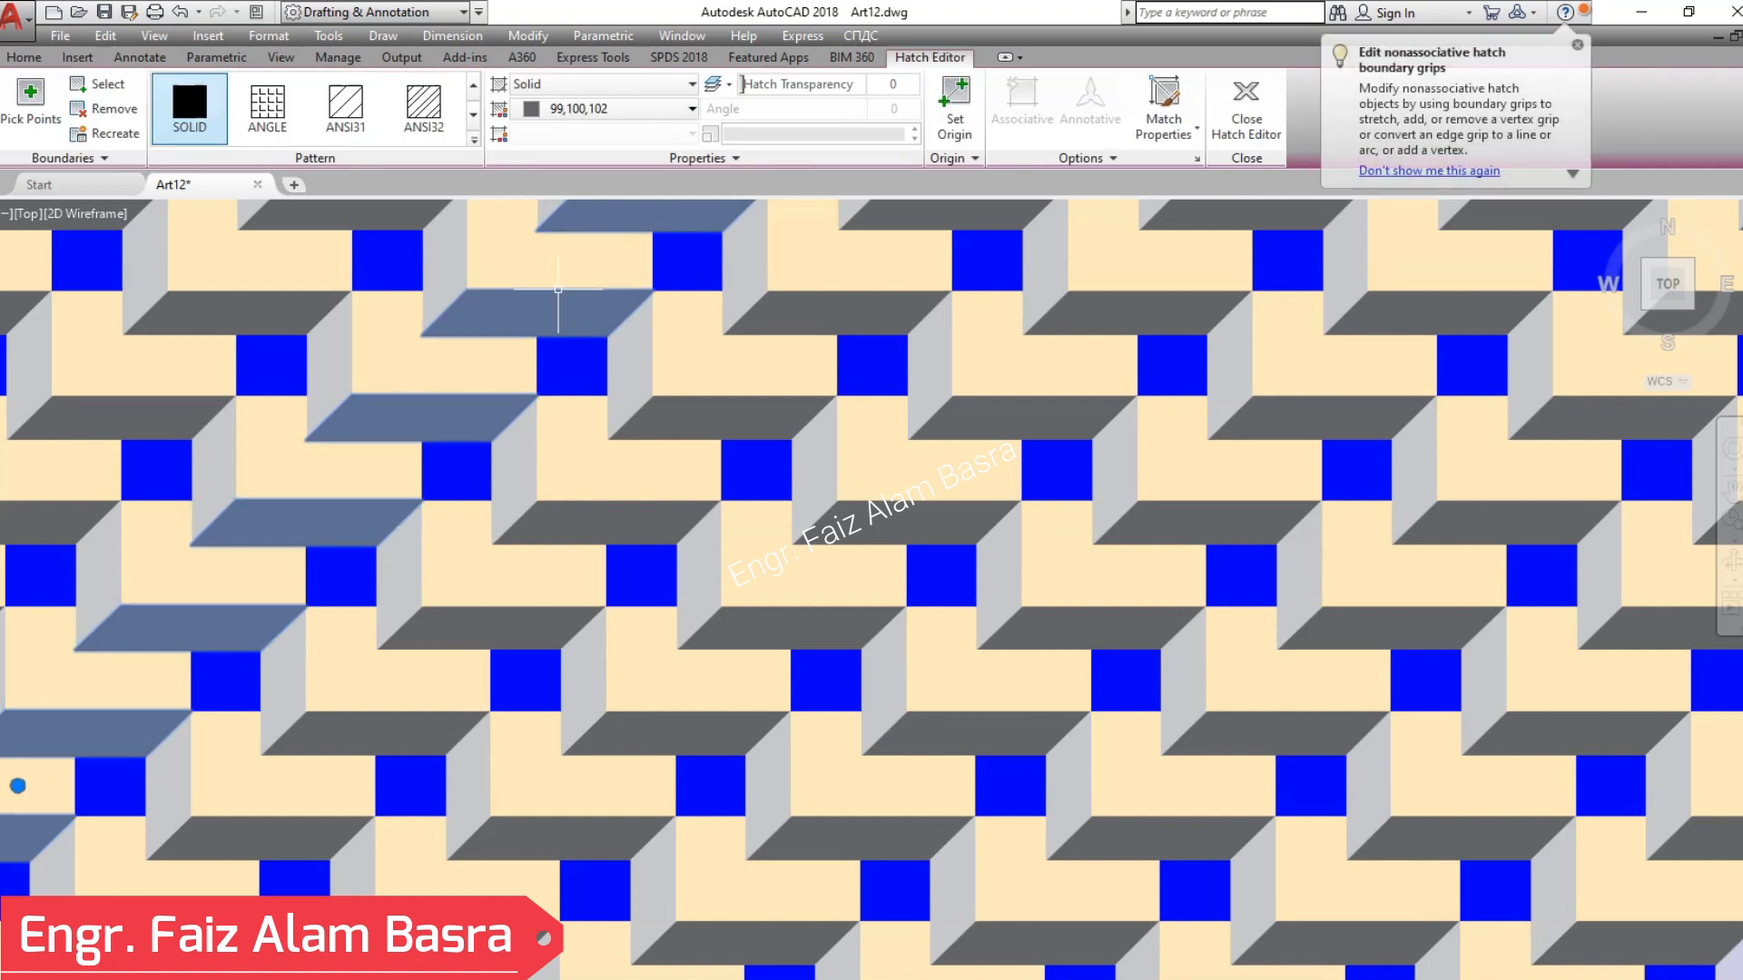
key(Escape)
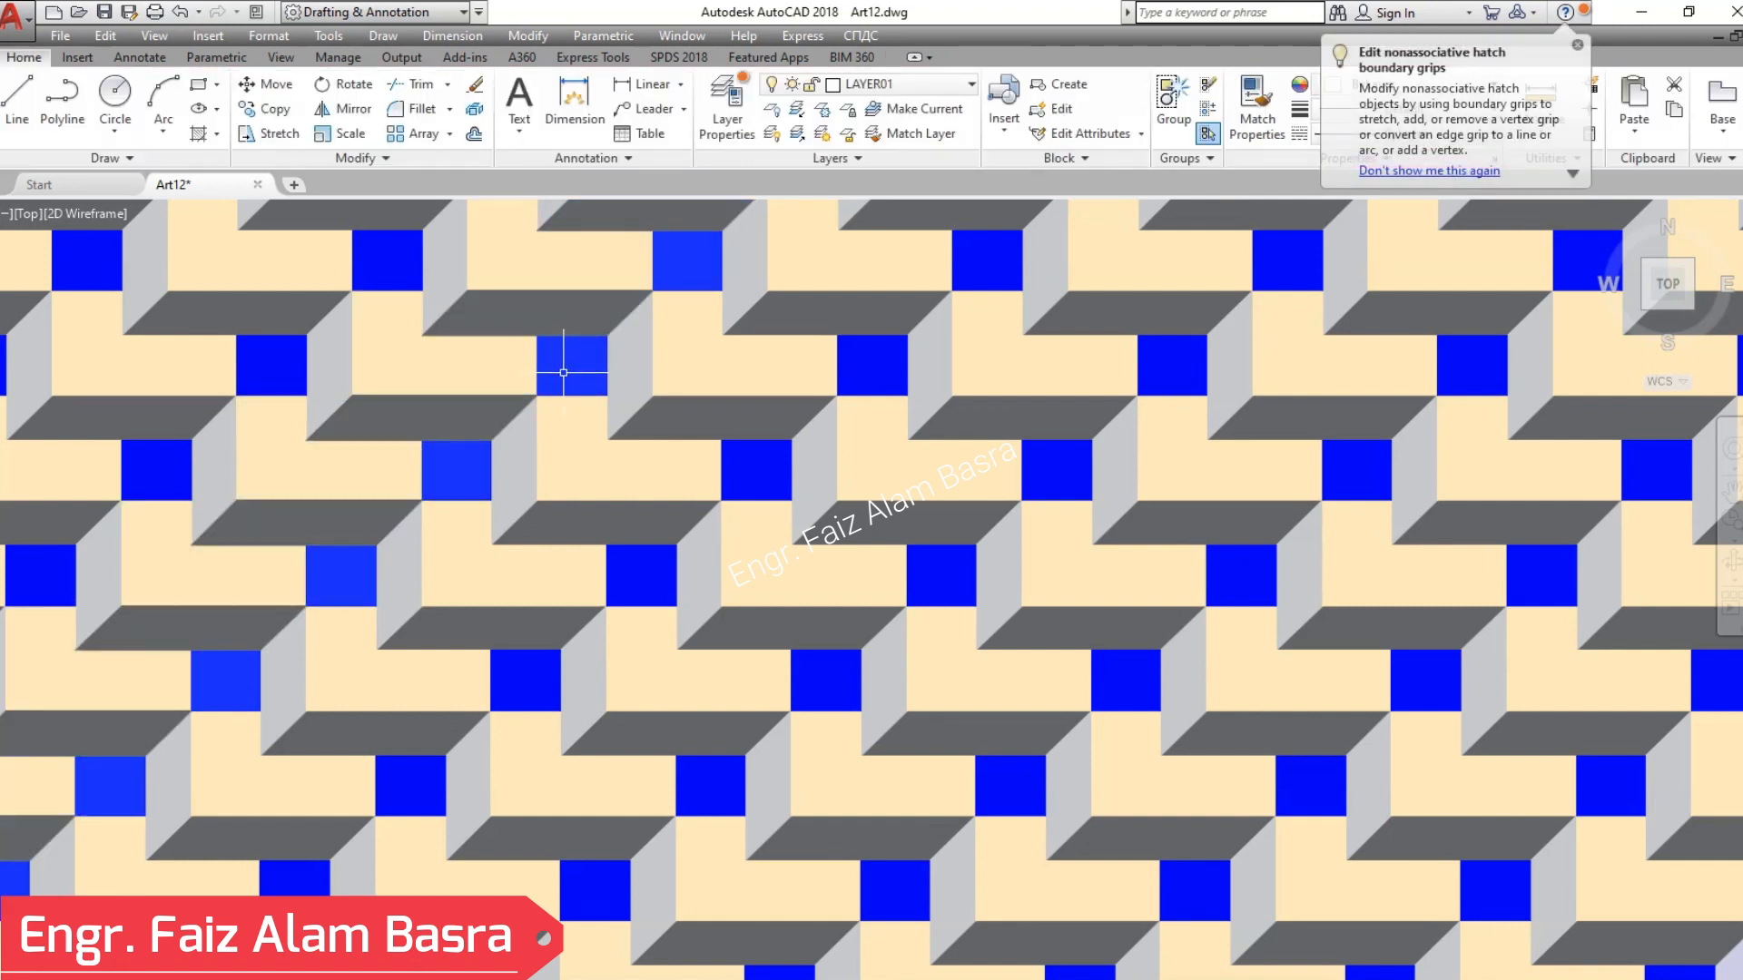
click(545, 311)
click(692, 109)
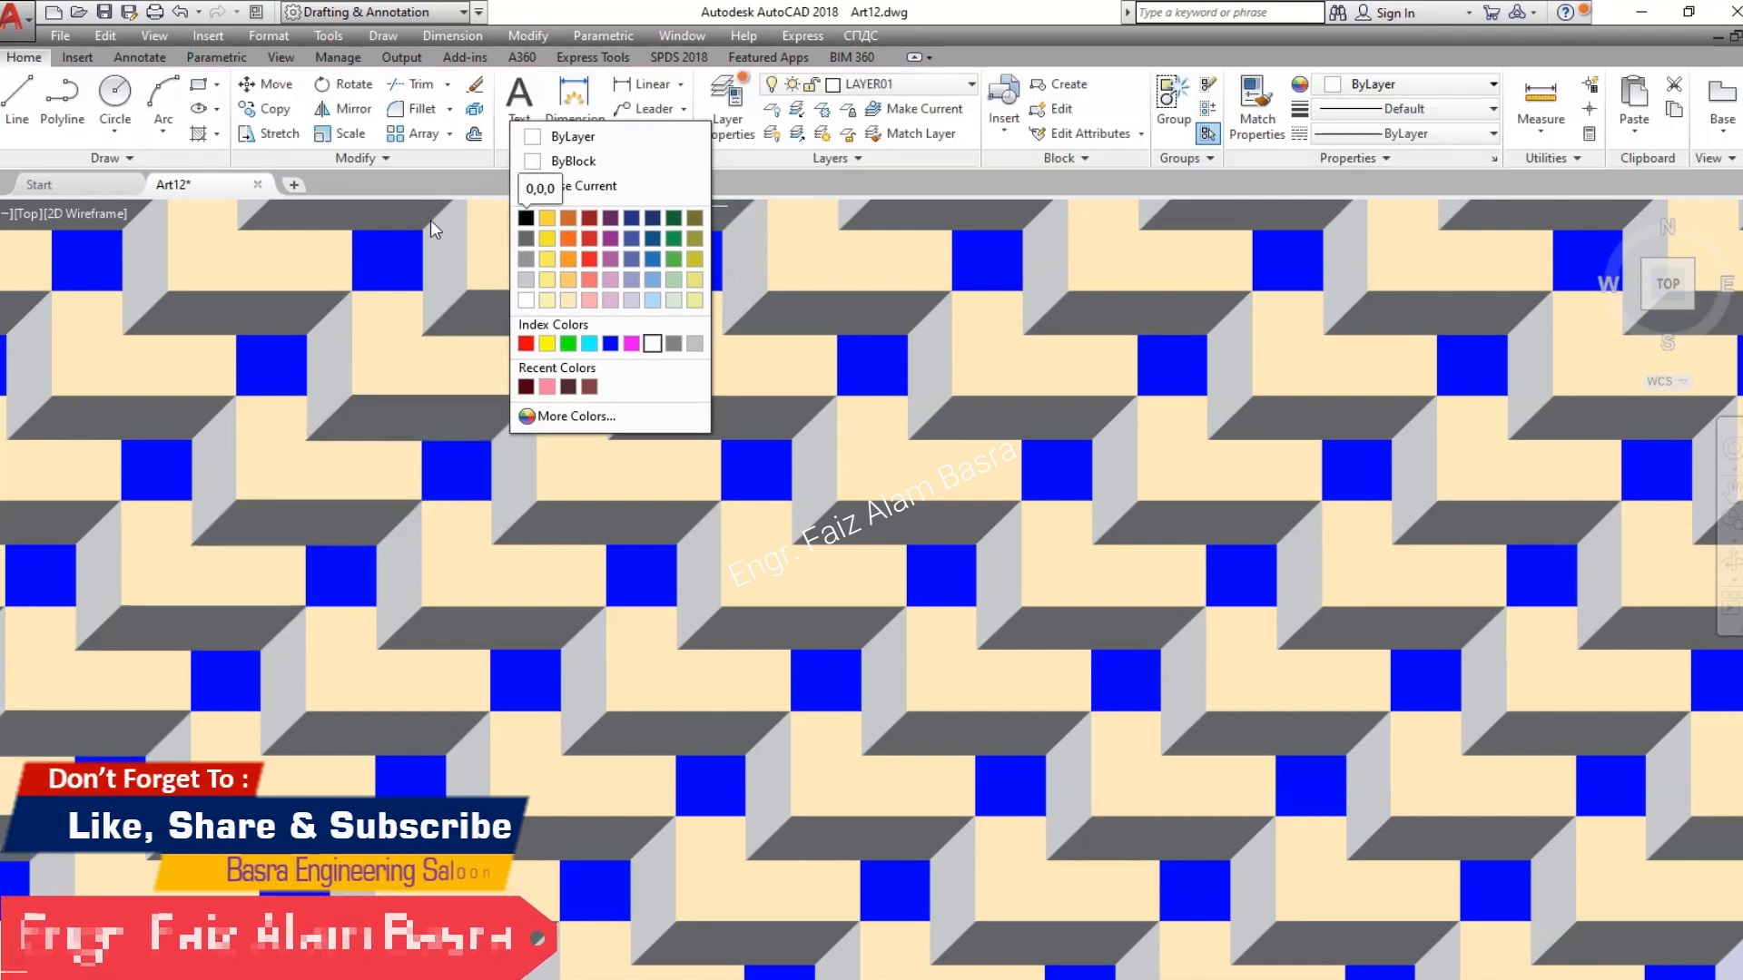
- Set the solid hatch colour of one light-grey row of vertical side faces to the recently used dark brown
click(439, 275)
click(440, 267)
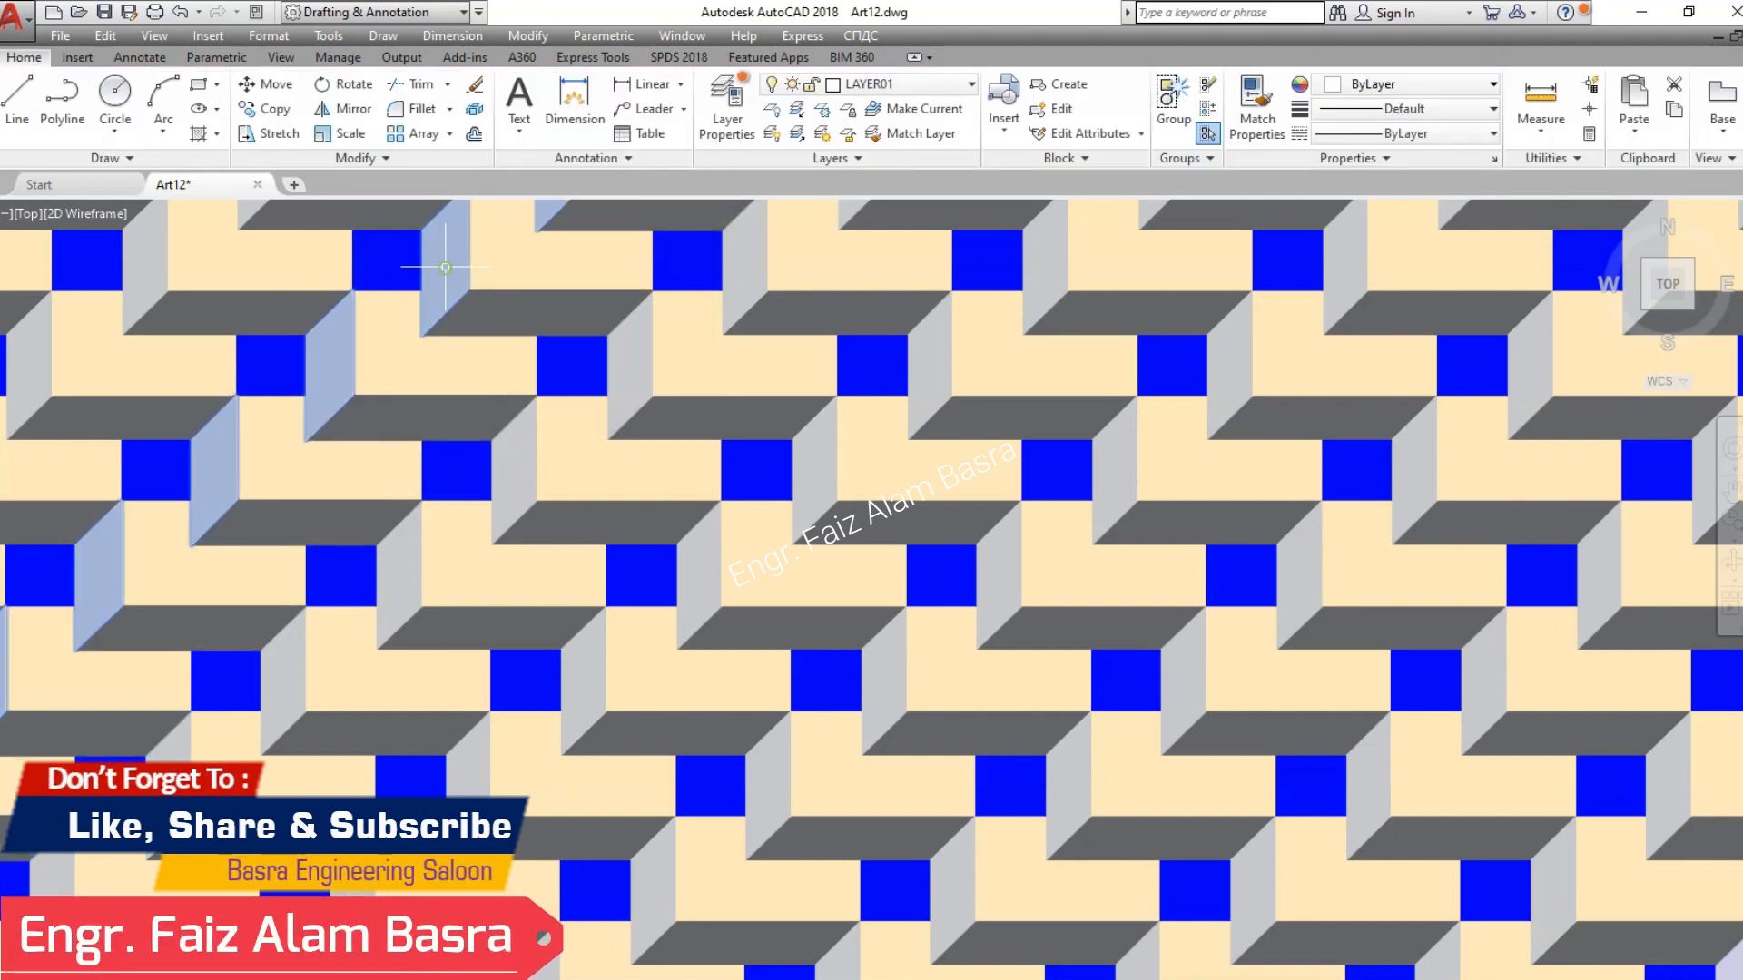
click(692, 109)
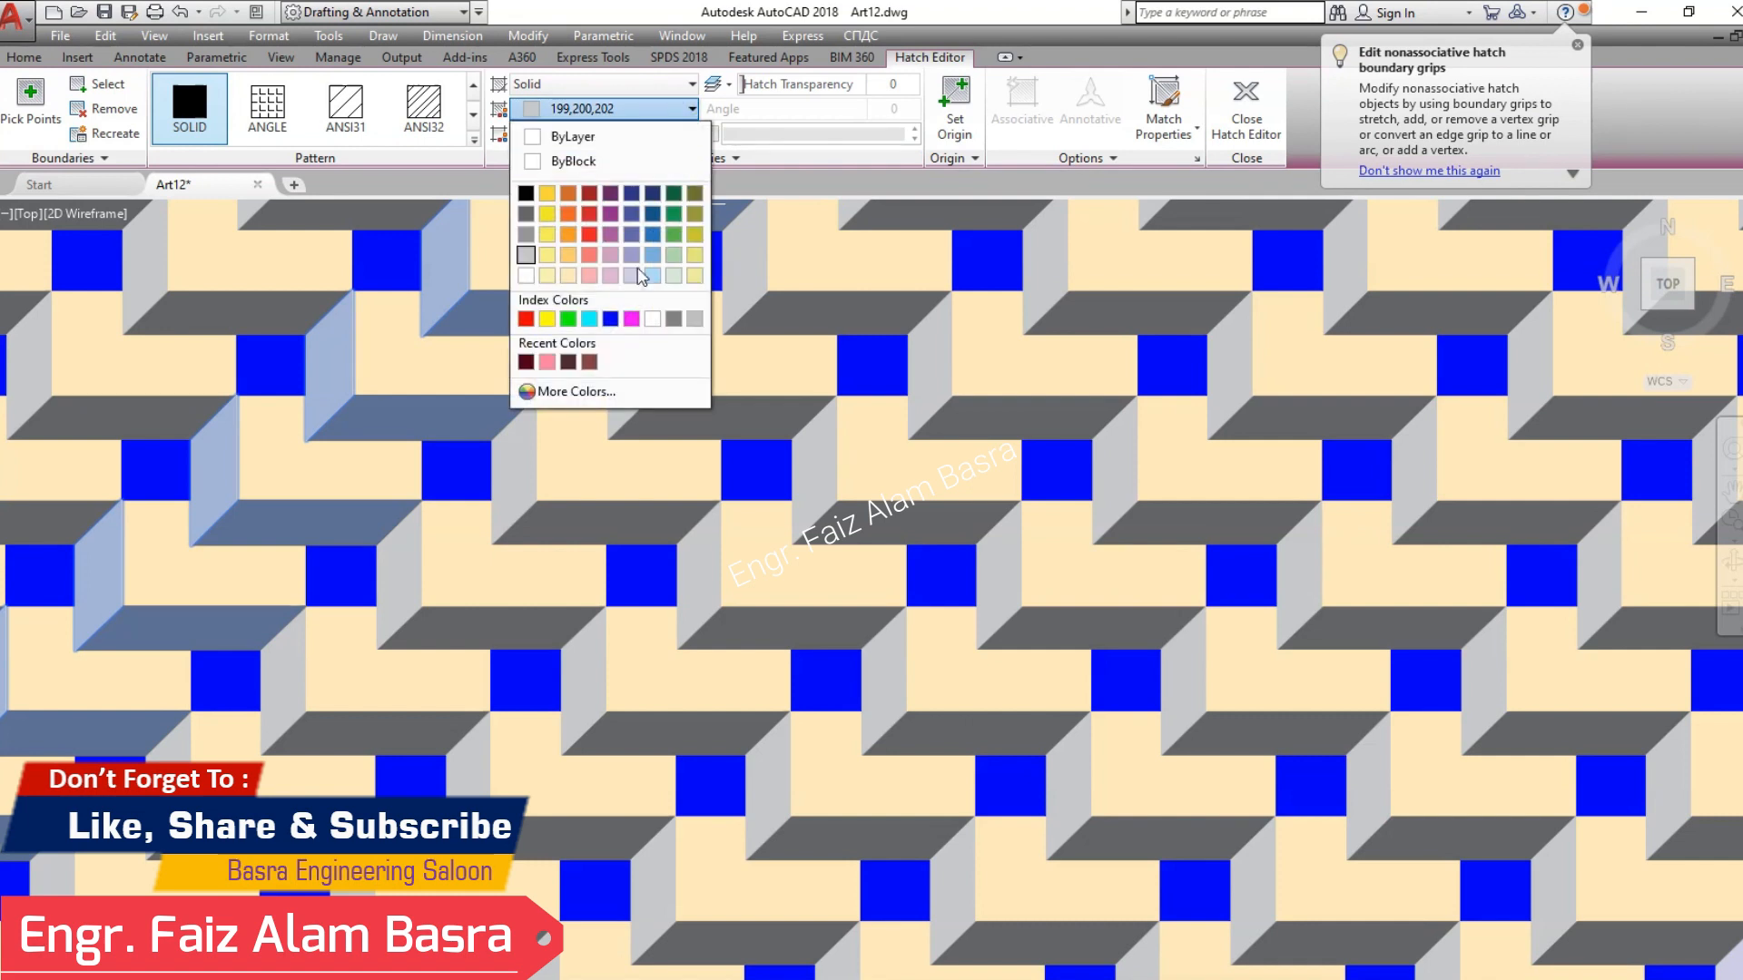
click(568, 362)
key(Escape)
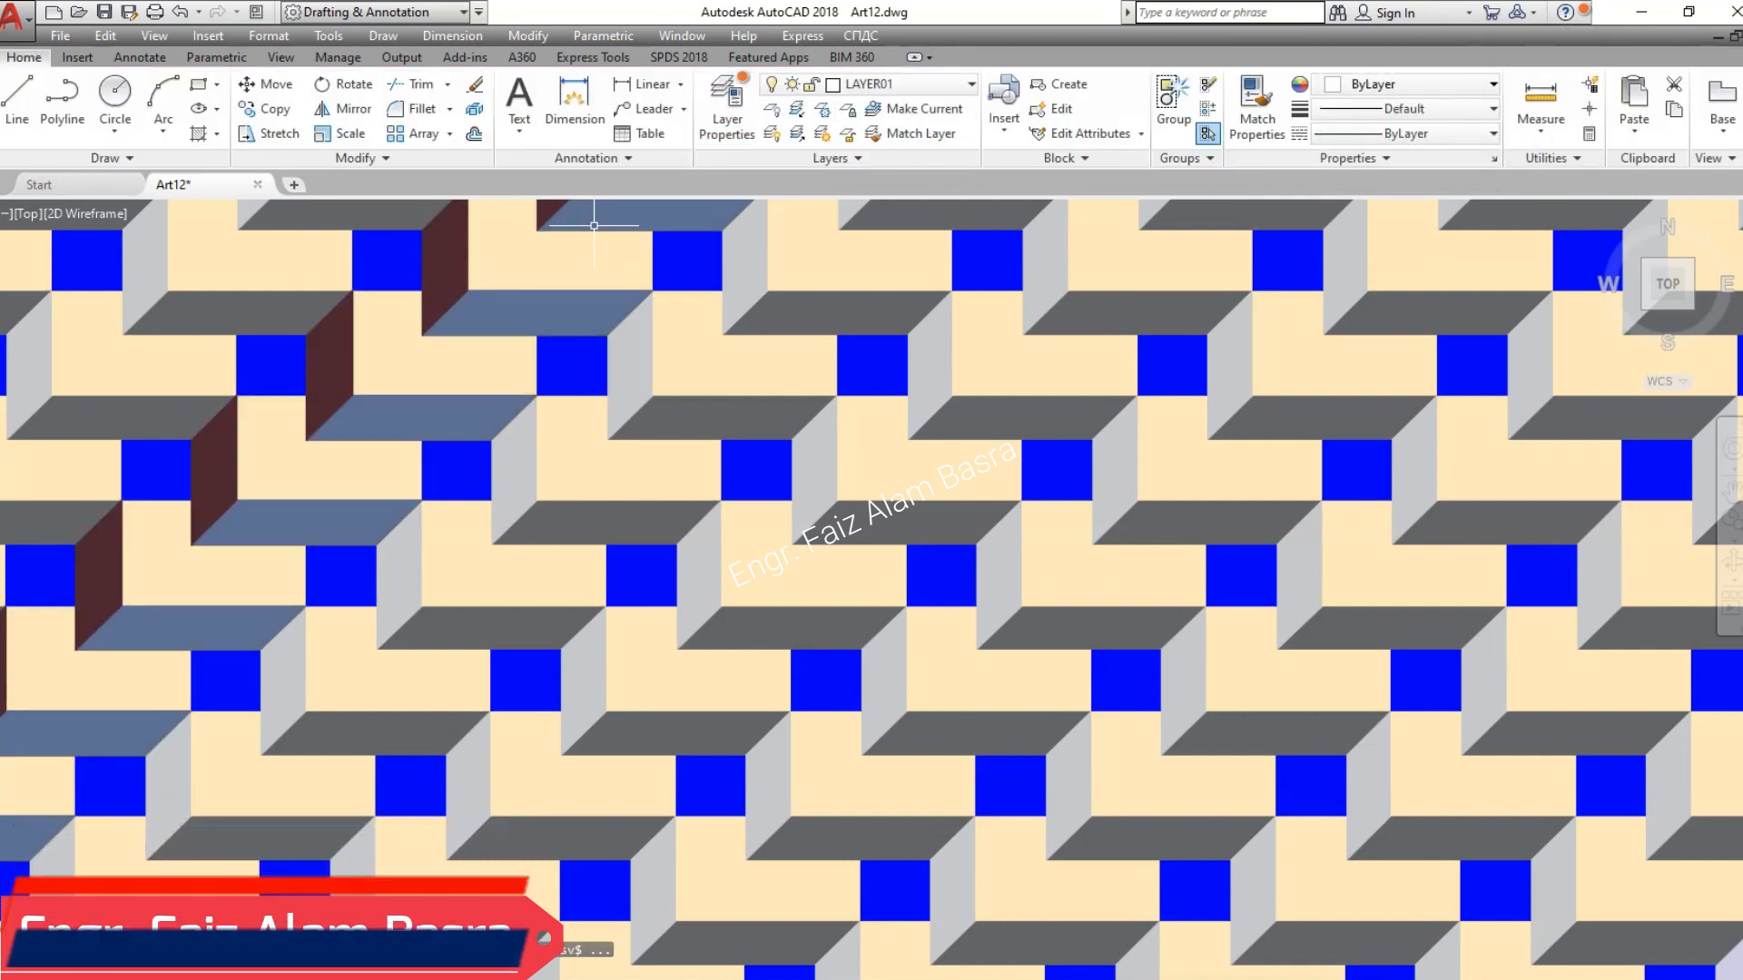
- Set the solid hatch colour of the dark-grey horizontal faces adjoining the dark-brown row to pink index colour 241
click(553, 299)
click(692, 109)
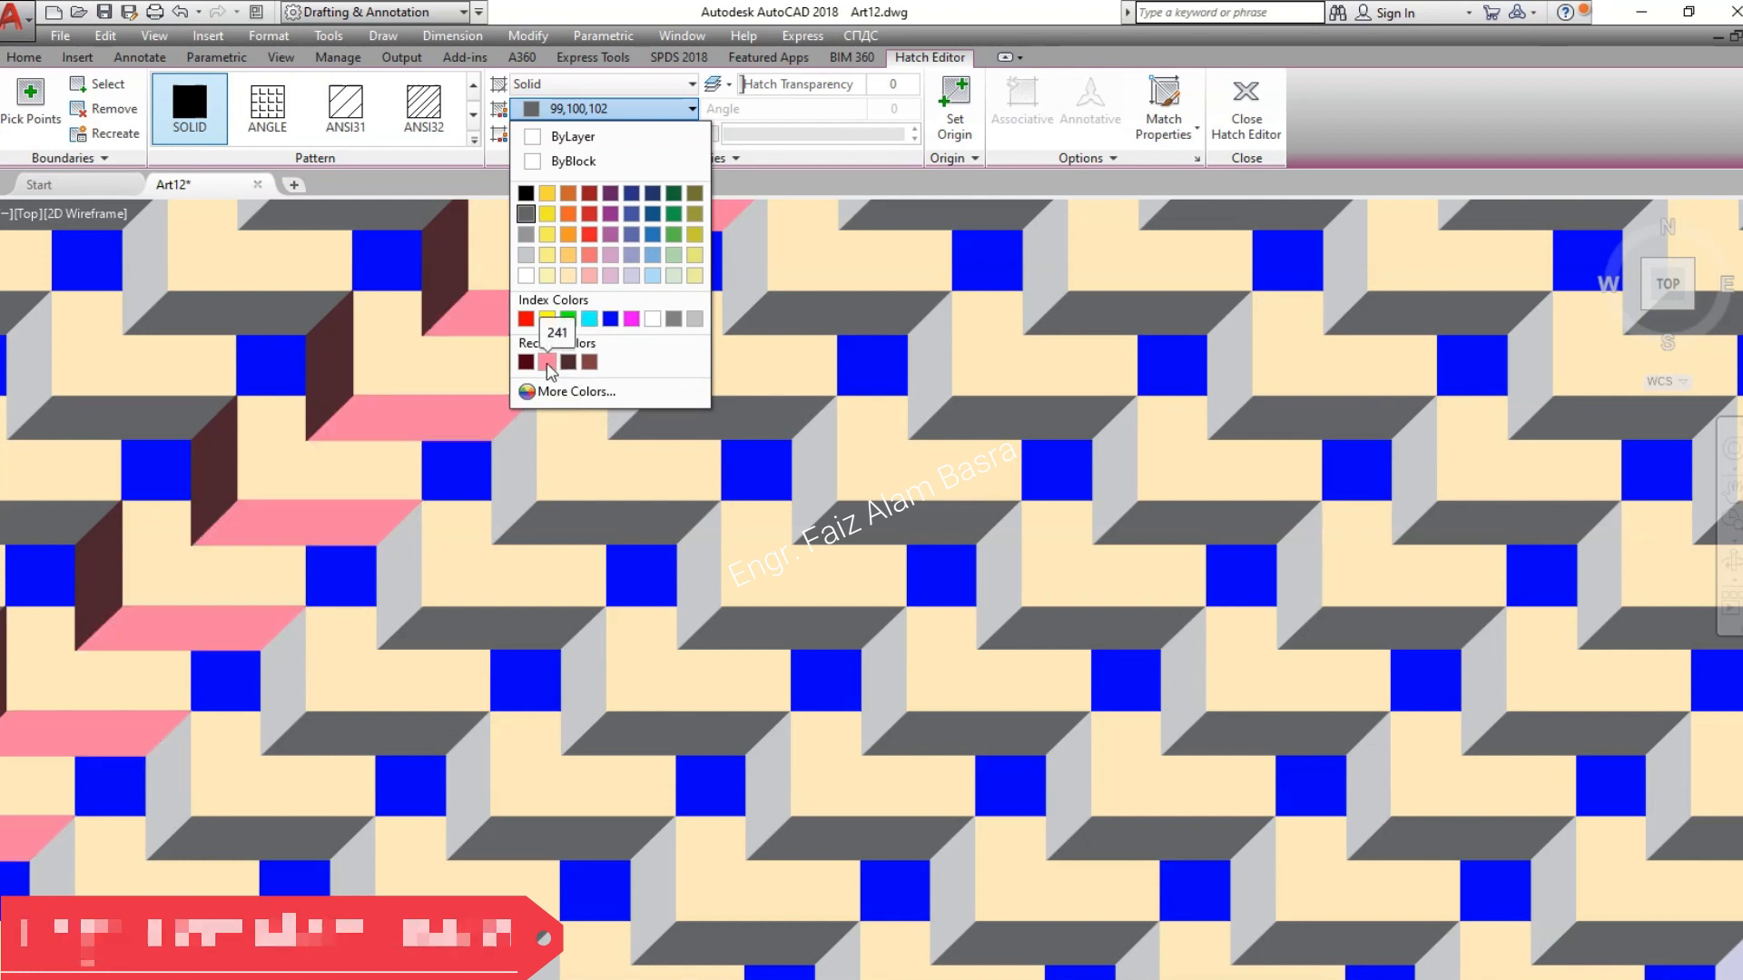
click(856, 292)
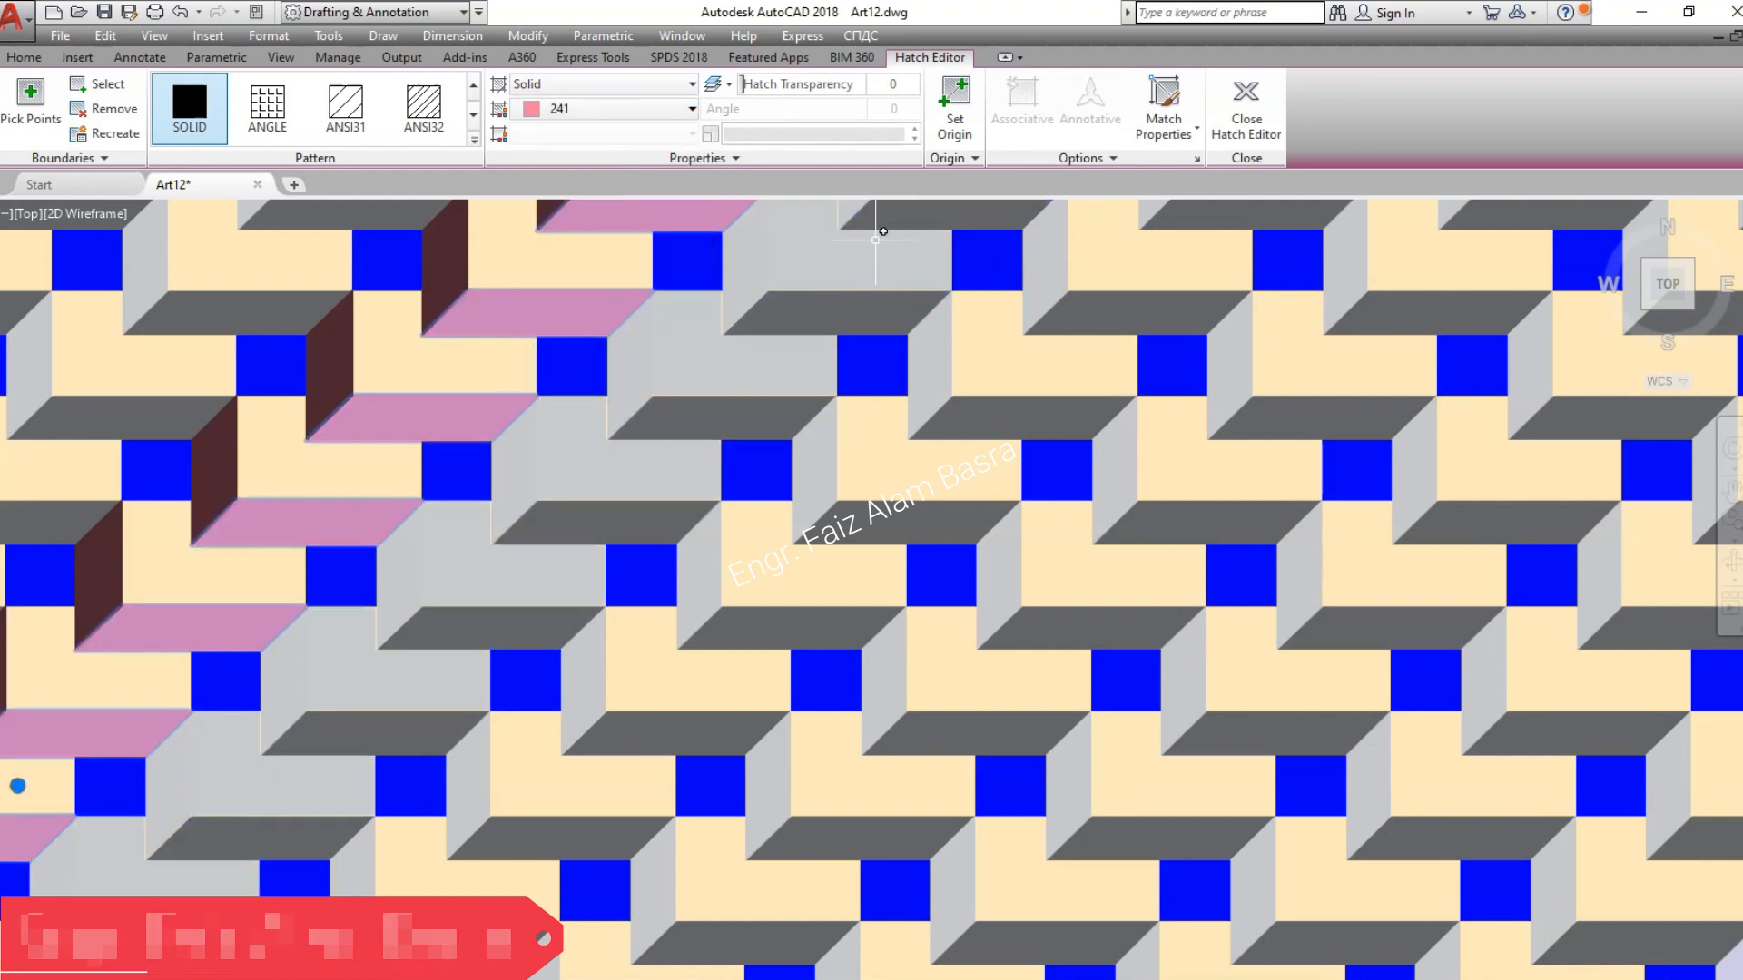
key(Escape)
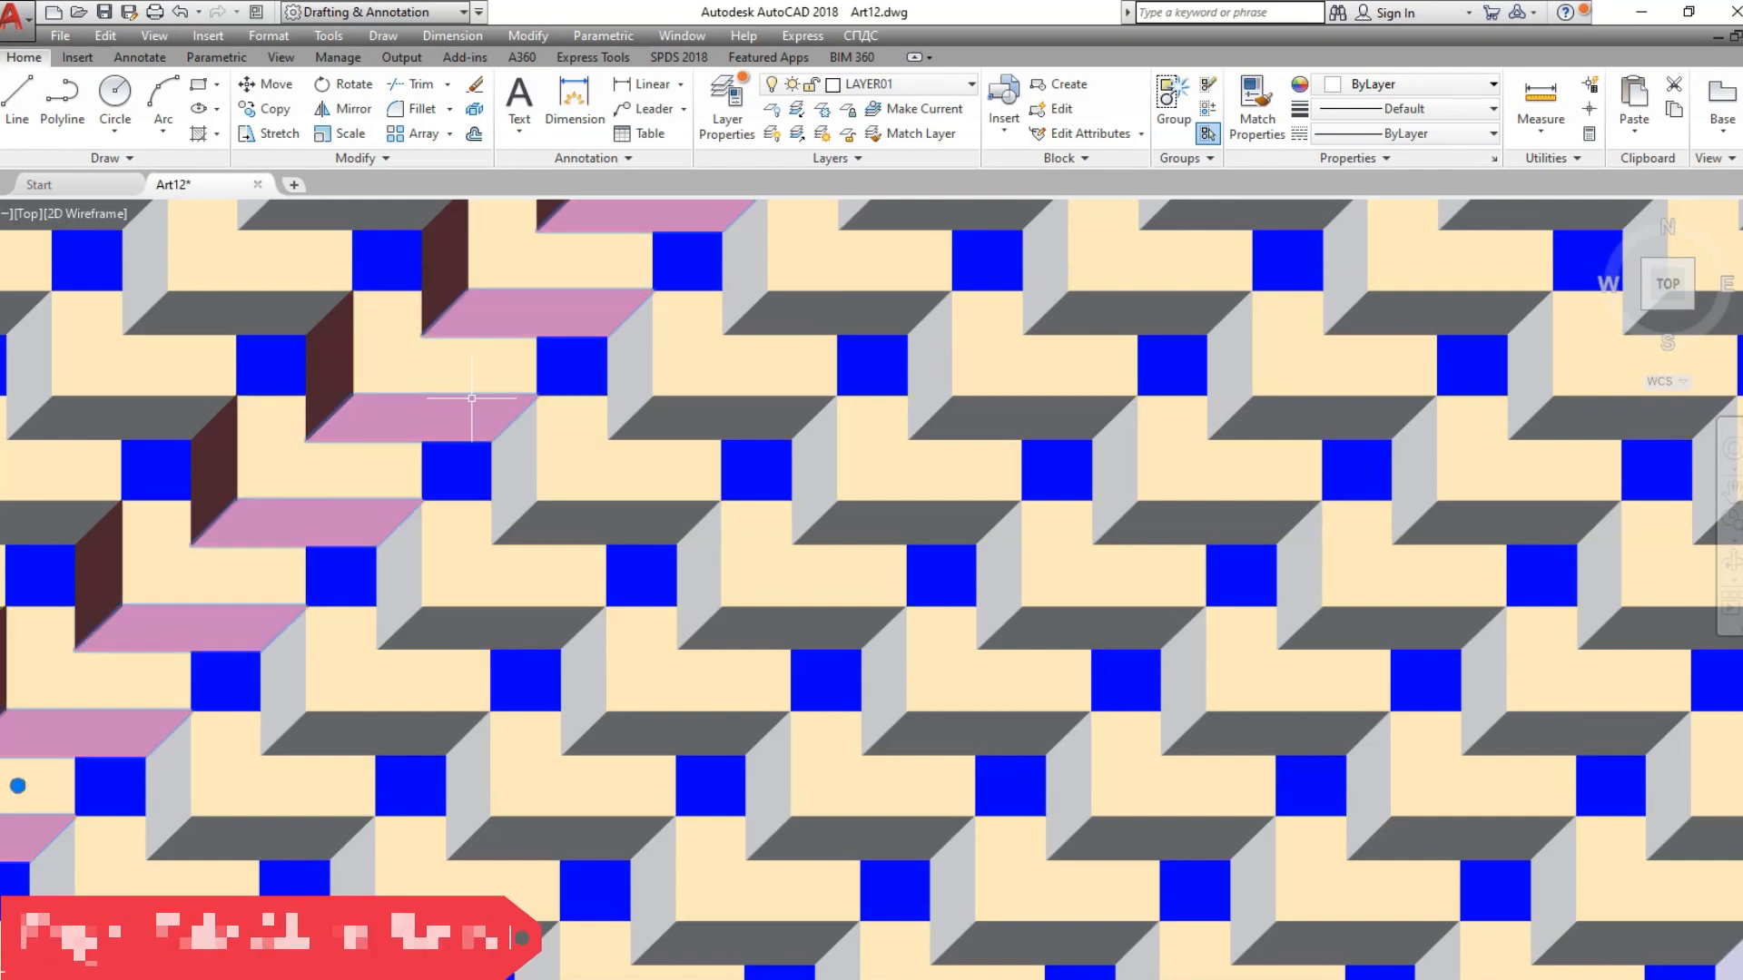
- Change the solid hatch colour of the pink horizontal-face row to reddish-brown index colour 15
click(444, 404)
click(600, 108)
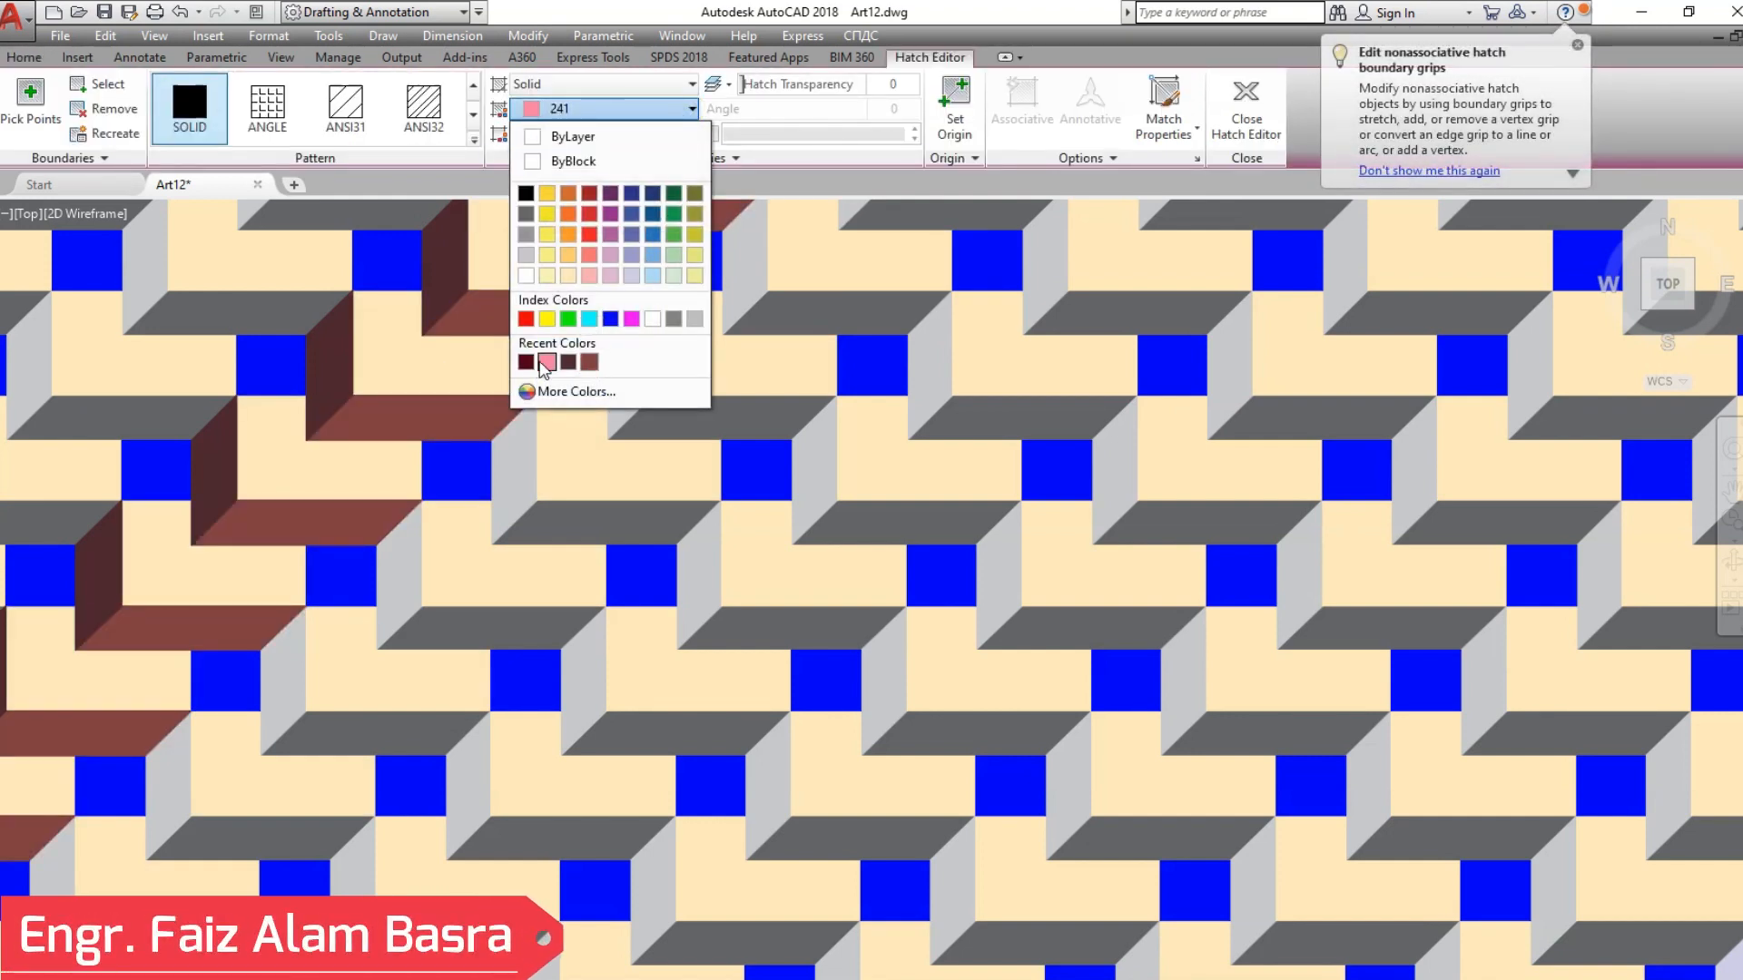
click(591, 362)
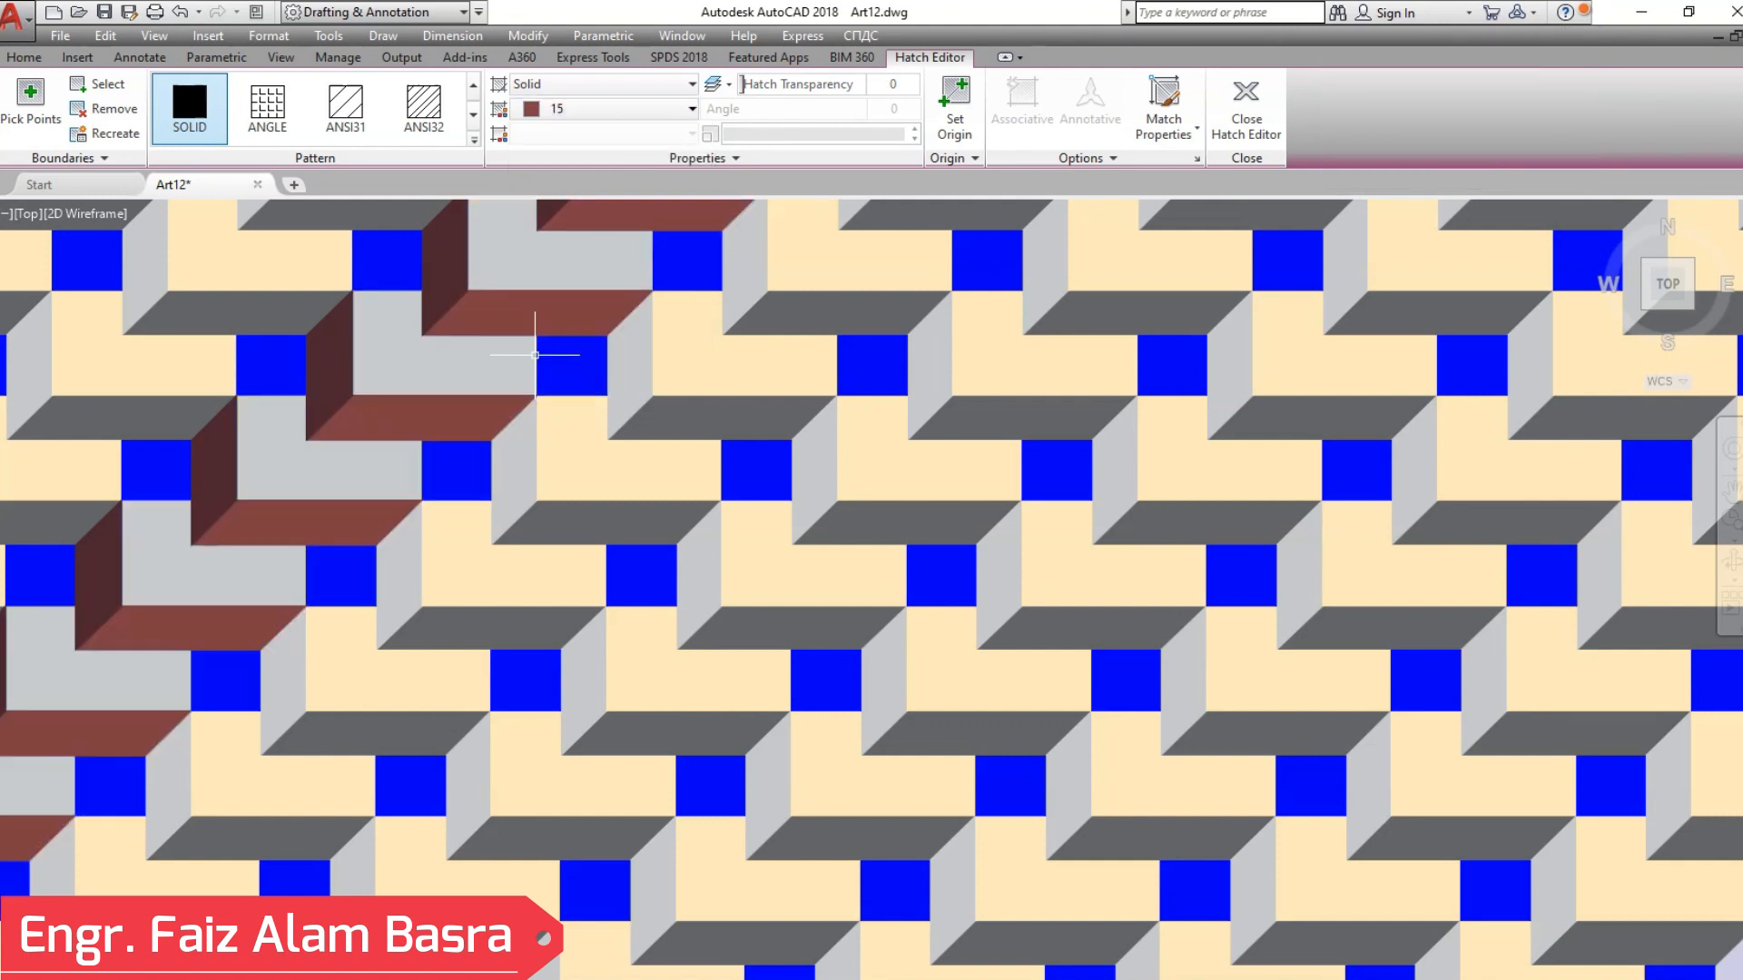
key(Escape)
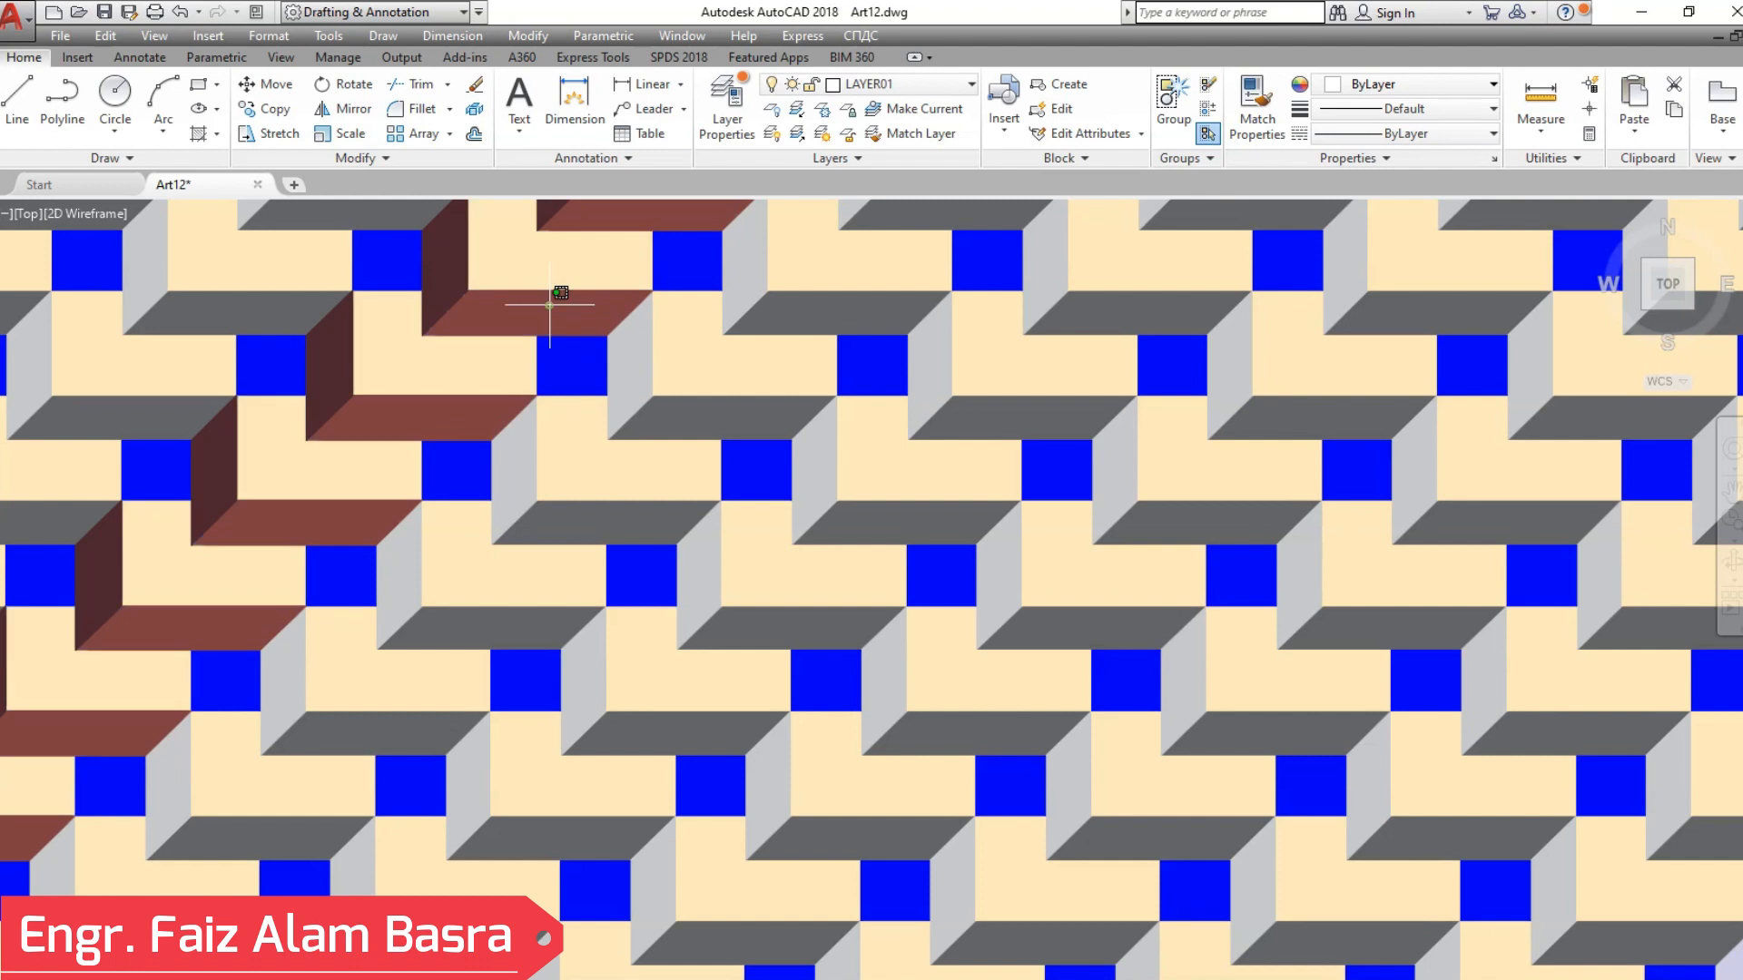
- Change the solid hatch colour of the reddish-brown horizontal-face row to index colour 35 and finish editing it
click(557, 309)
click(694, 110)
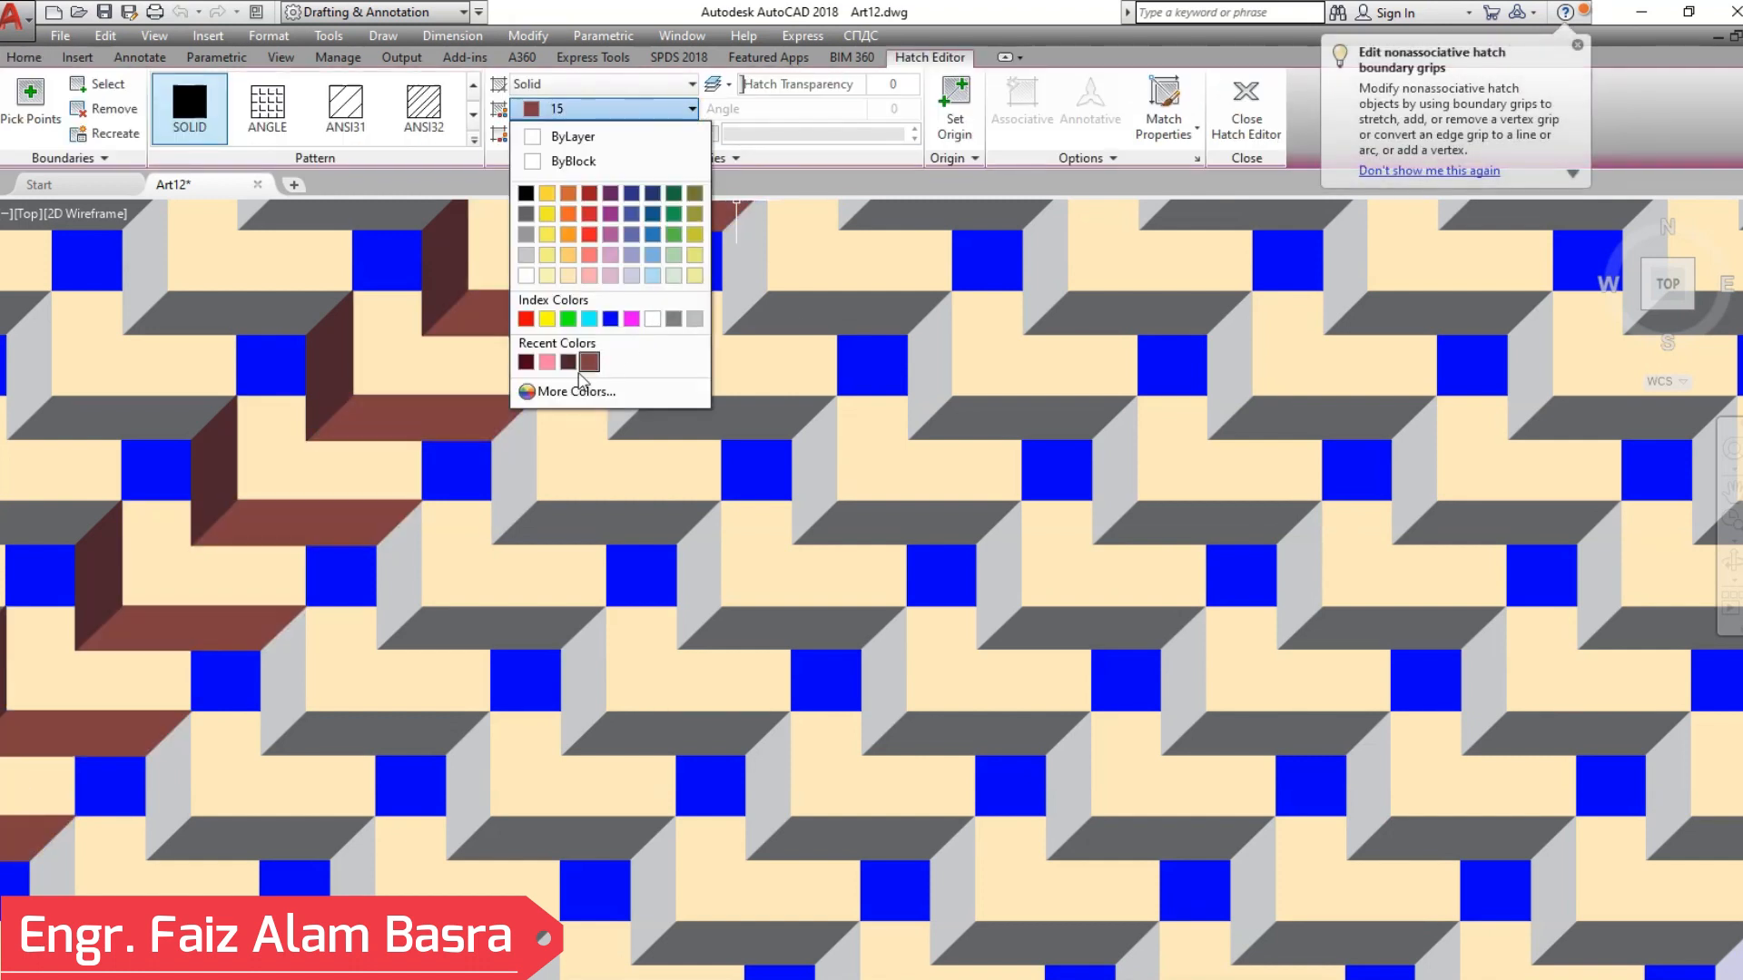
click(590, 397)
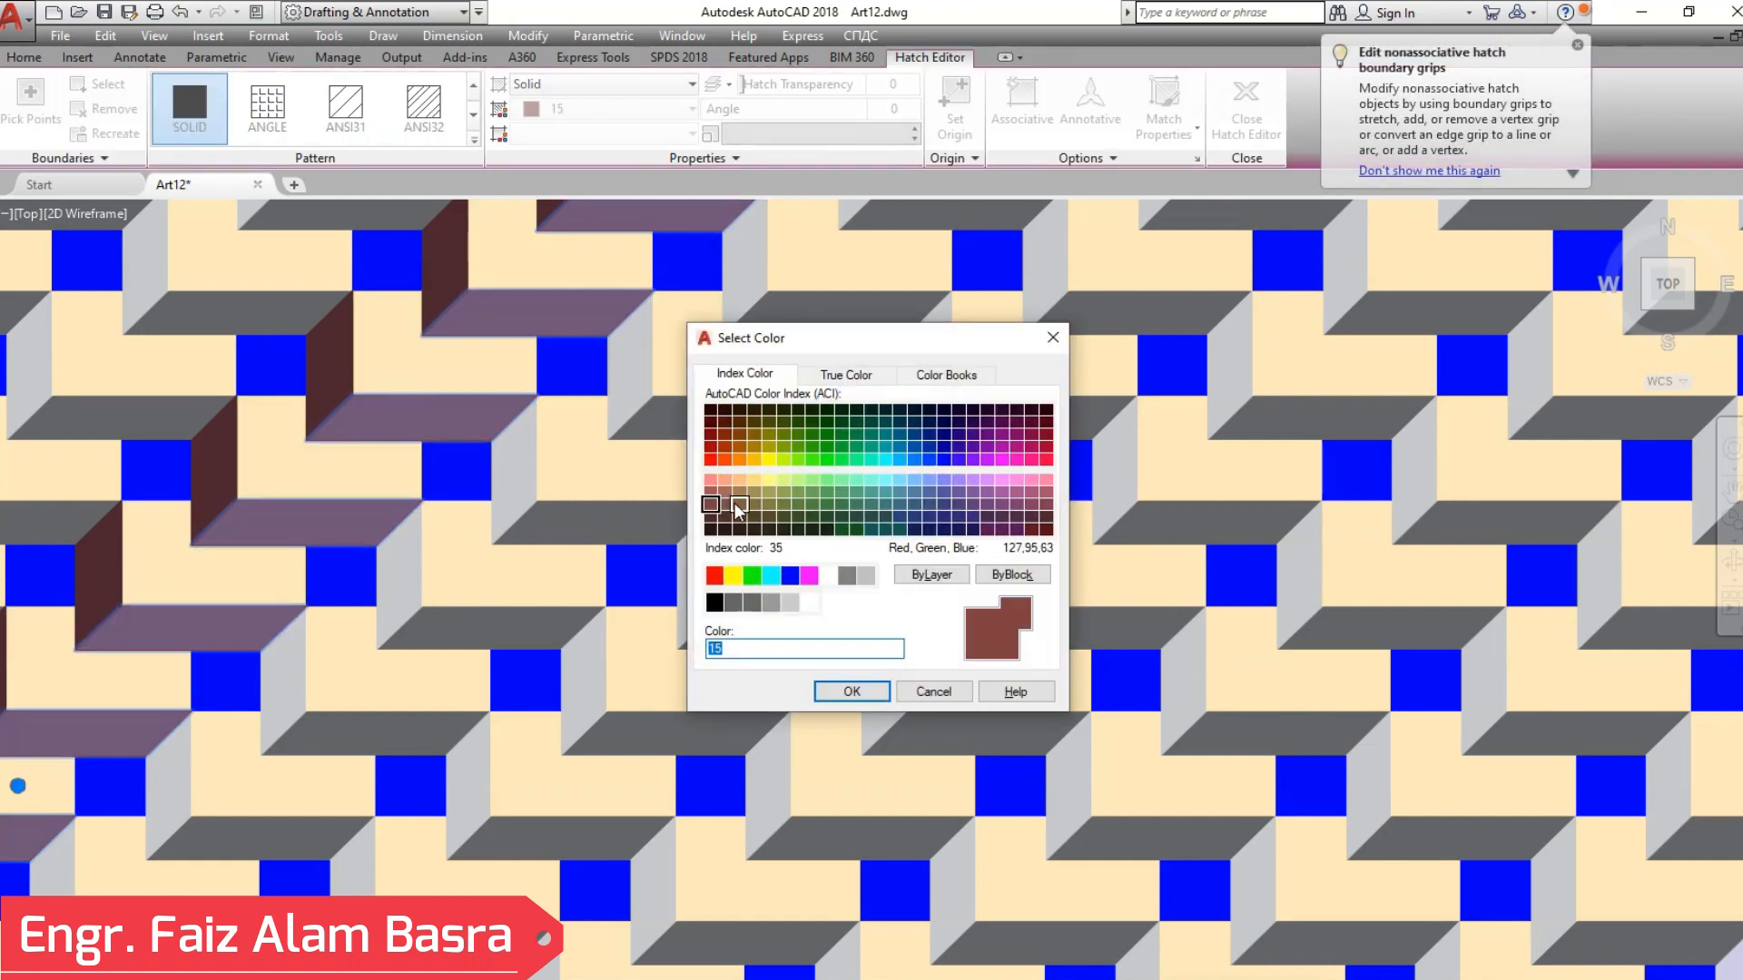
click(727, 510)
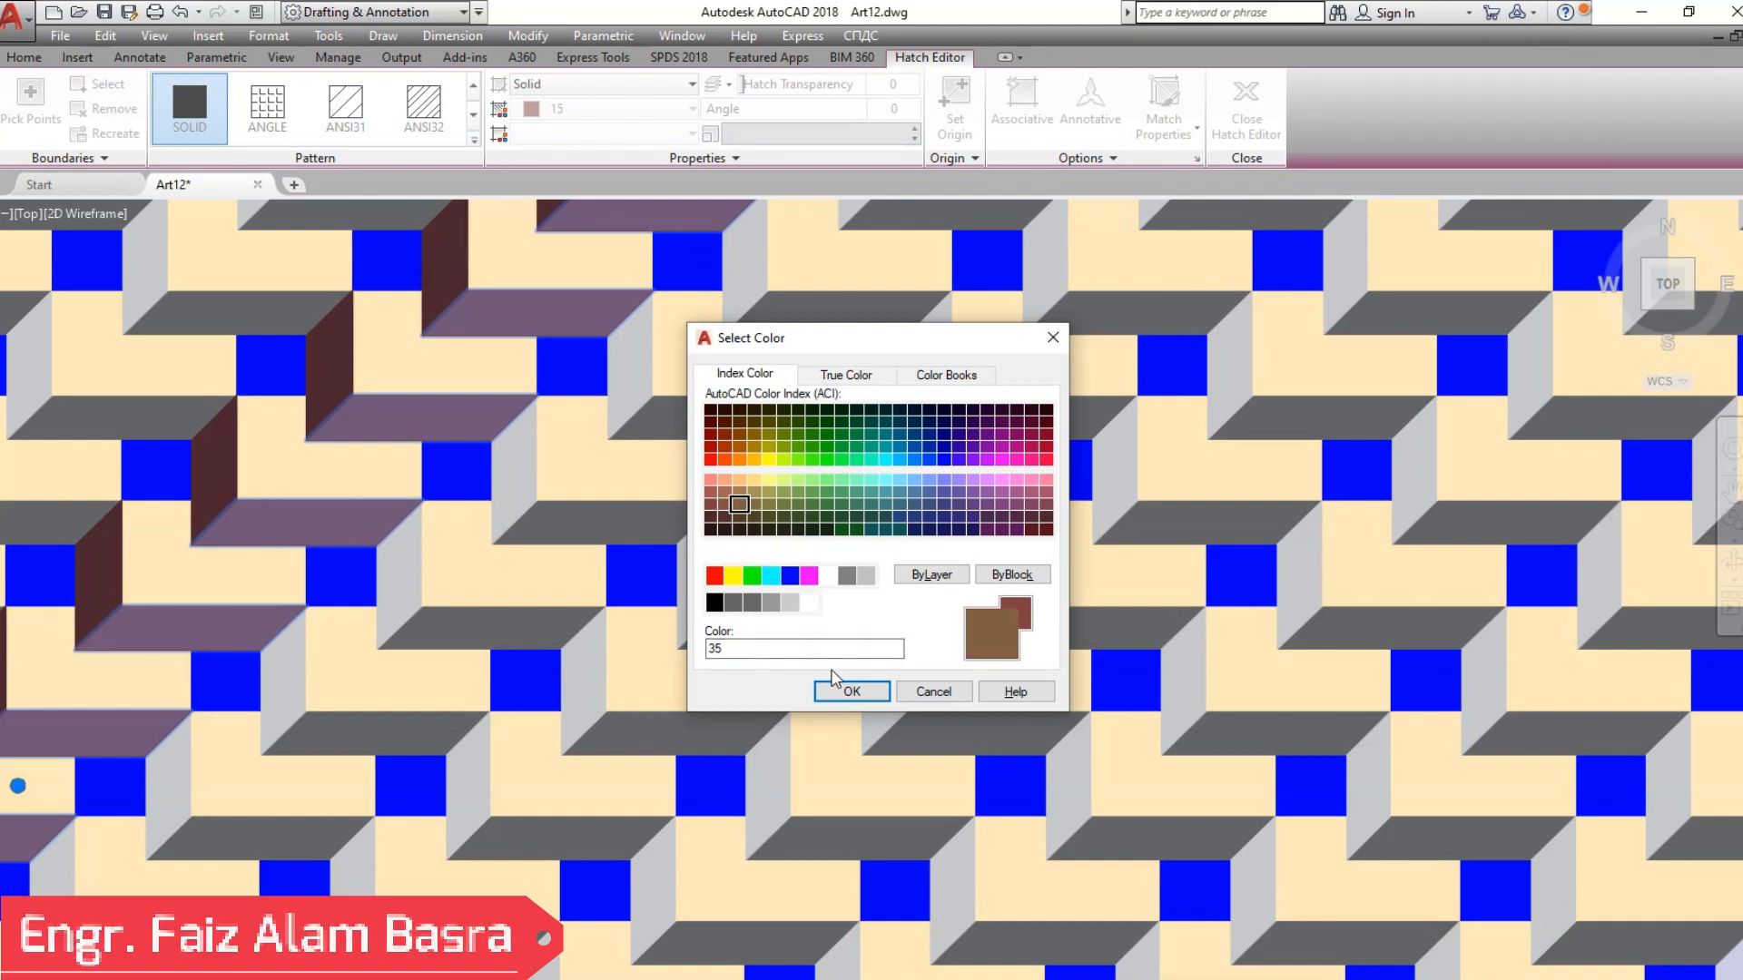
click(852, 690)
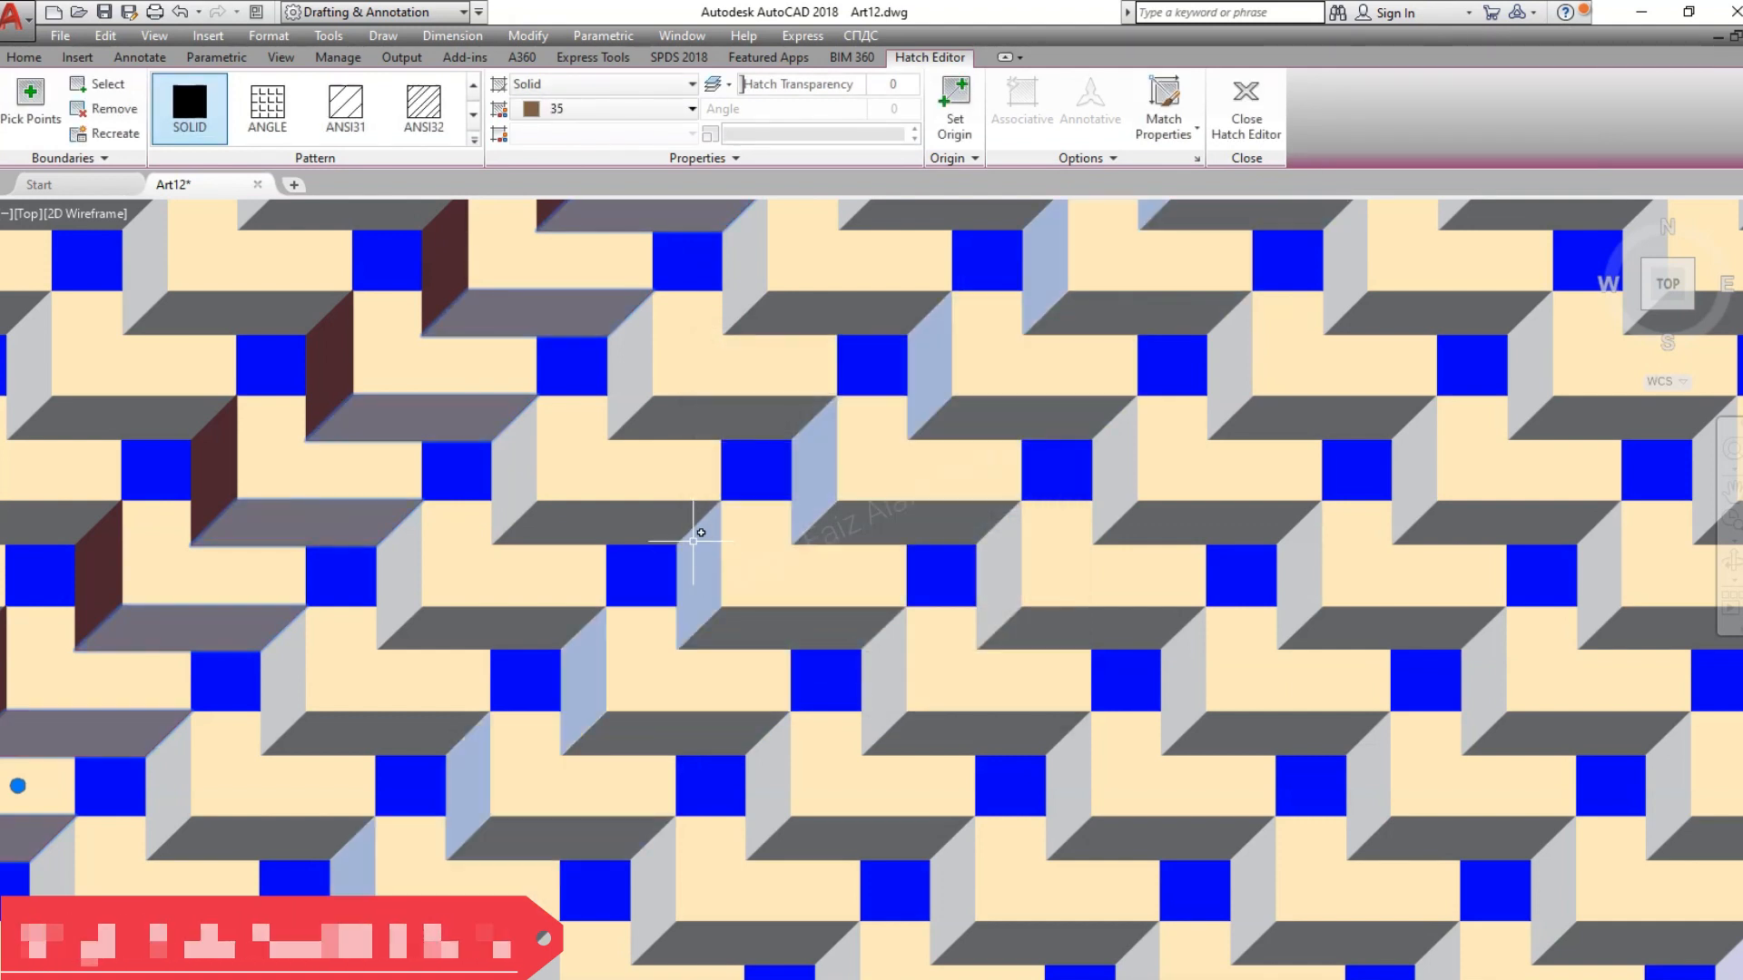
key(Escape)
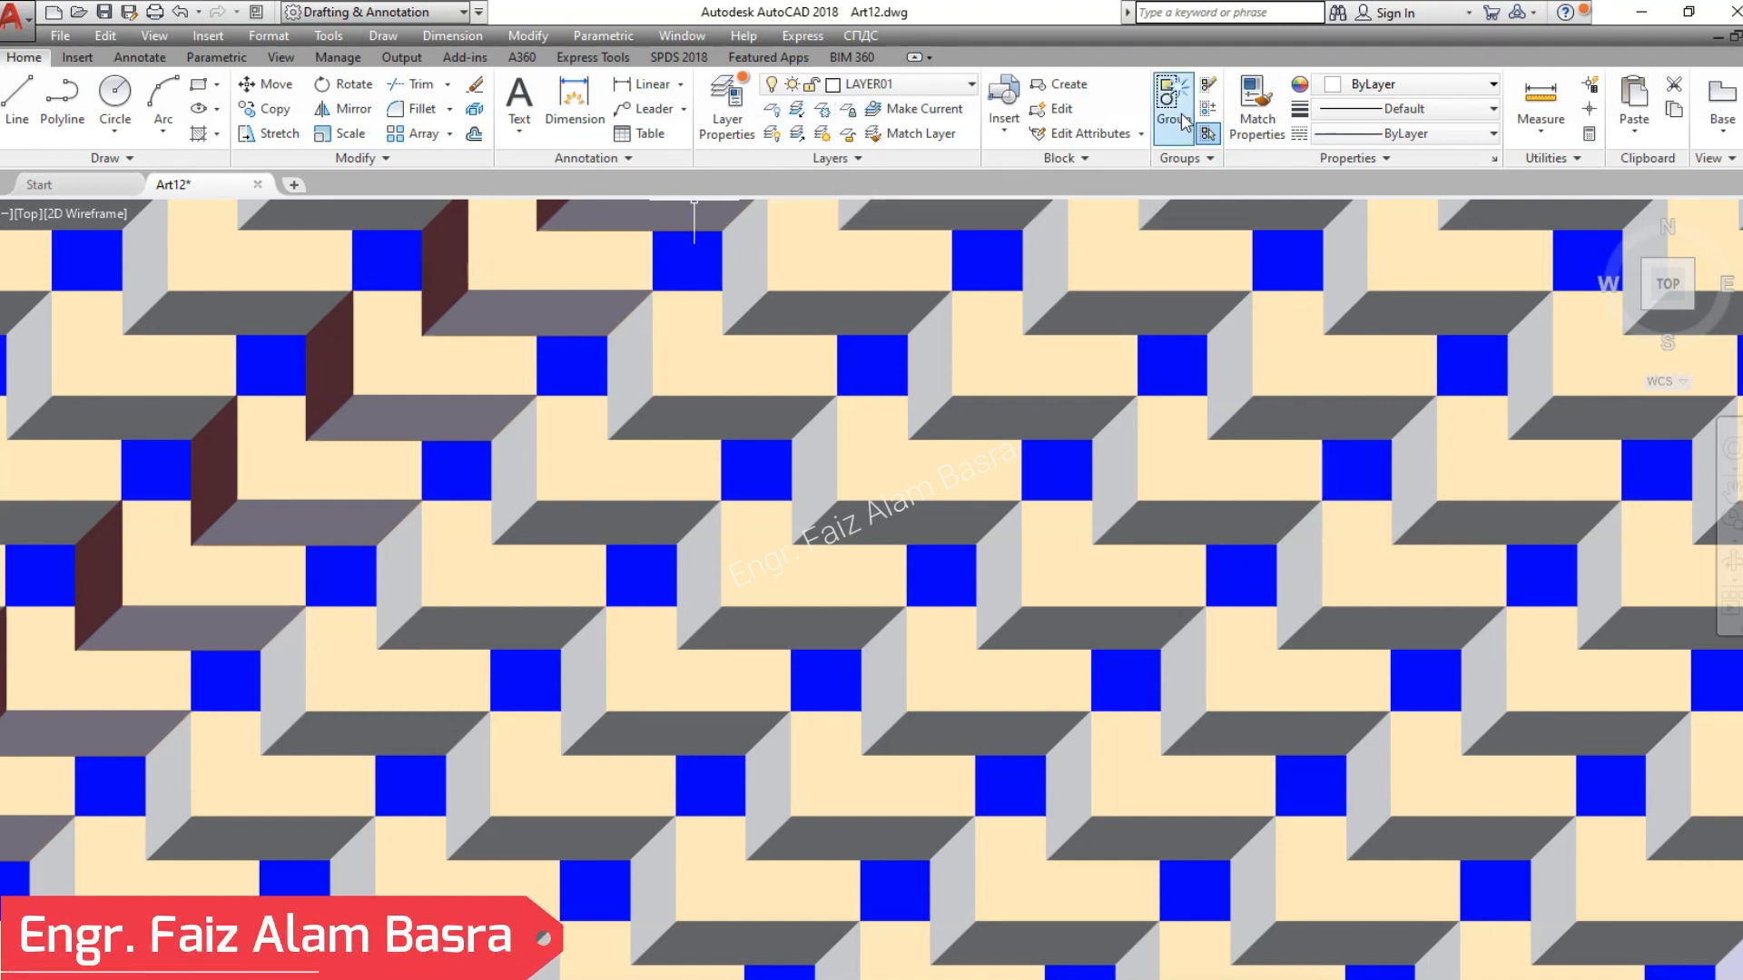
- Match the adjoining row of cream L-shaped front faces to the dark-brown vertical side-face hatch
click(456, 286)
click(543, 273)
key(Escape)
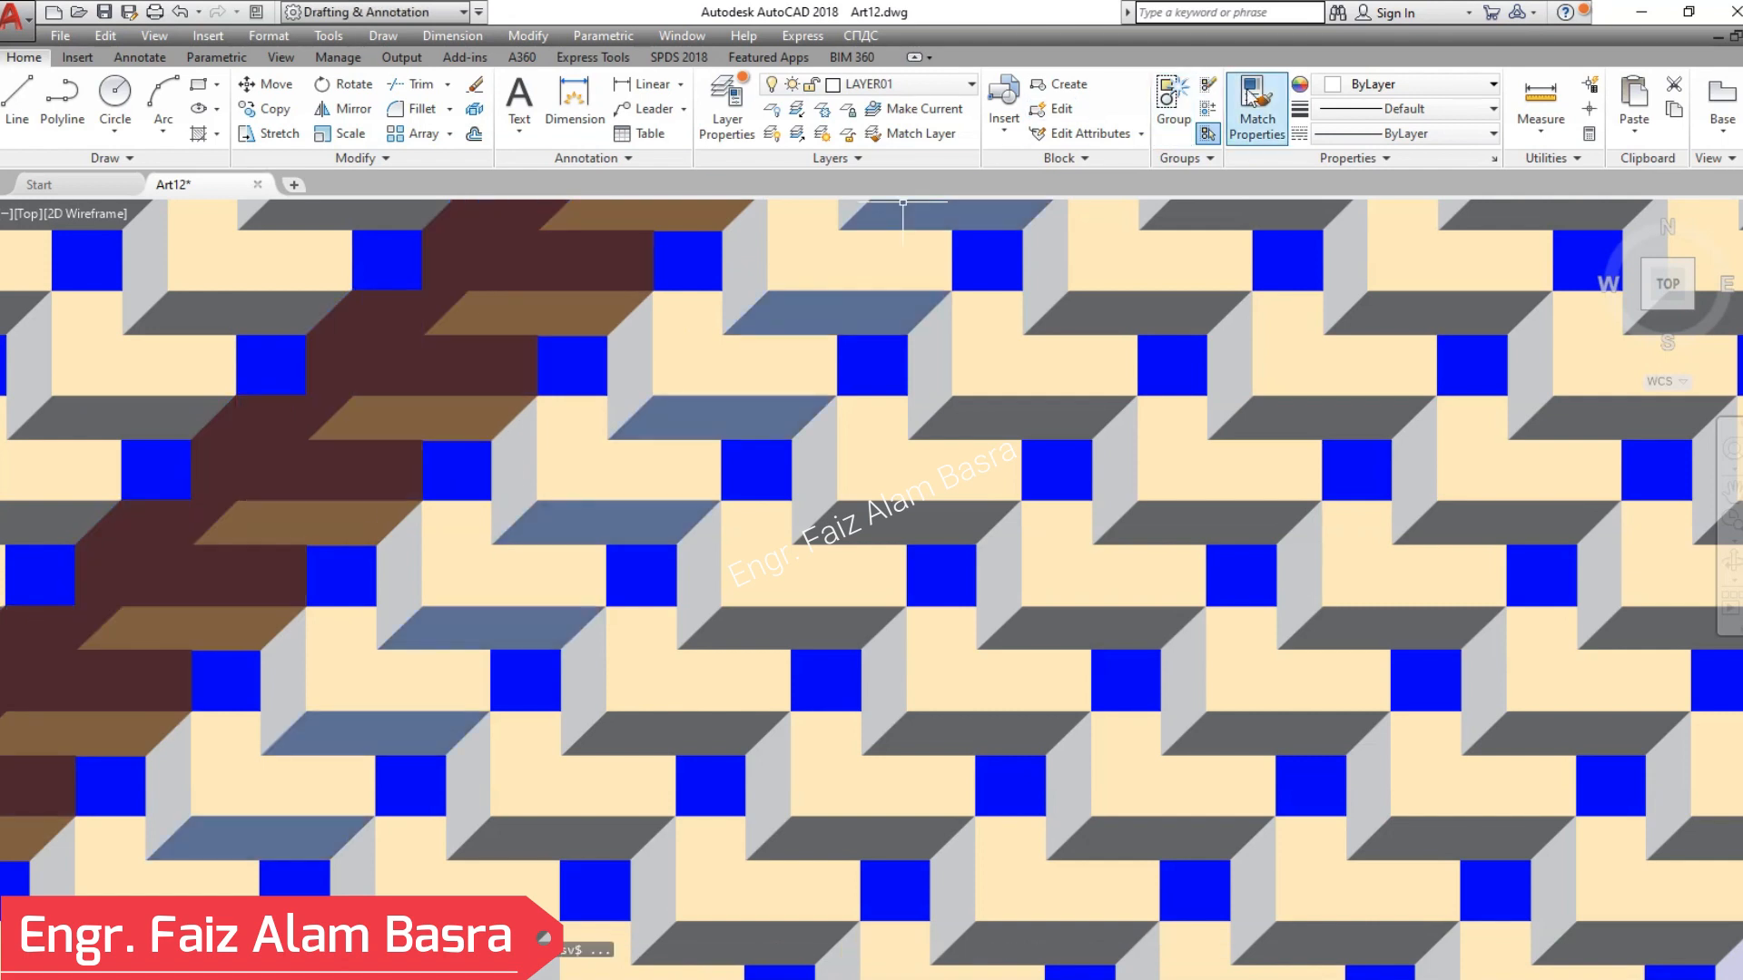
- Match the dark-brown row of vertical side faces to the hatch of a cream front face
click(887, 257)
click(459, 238)
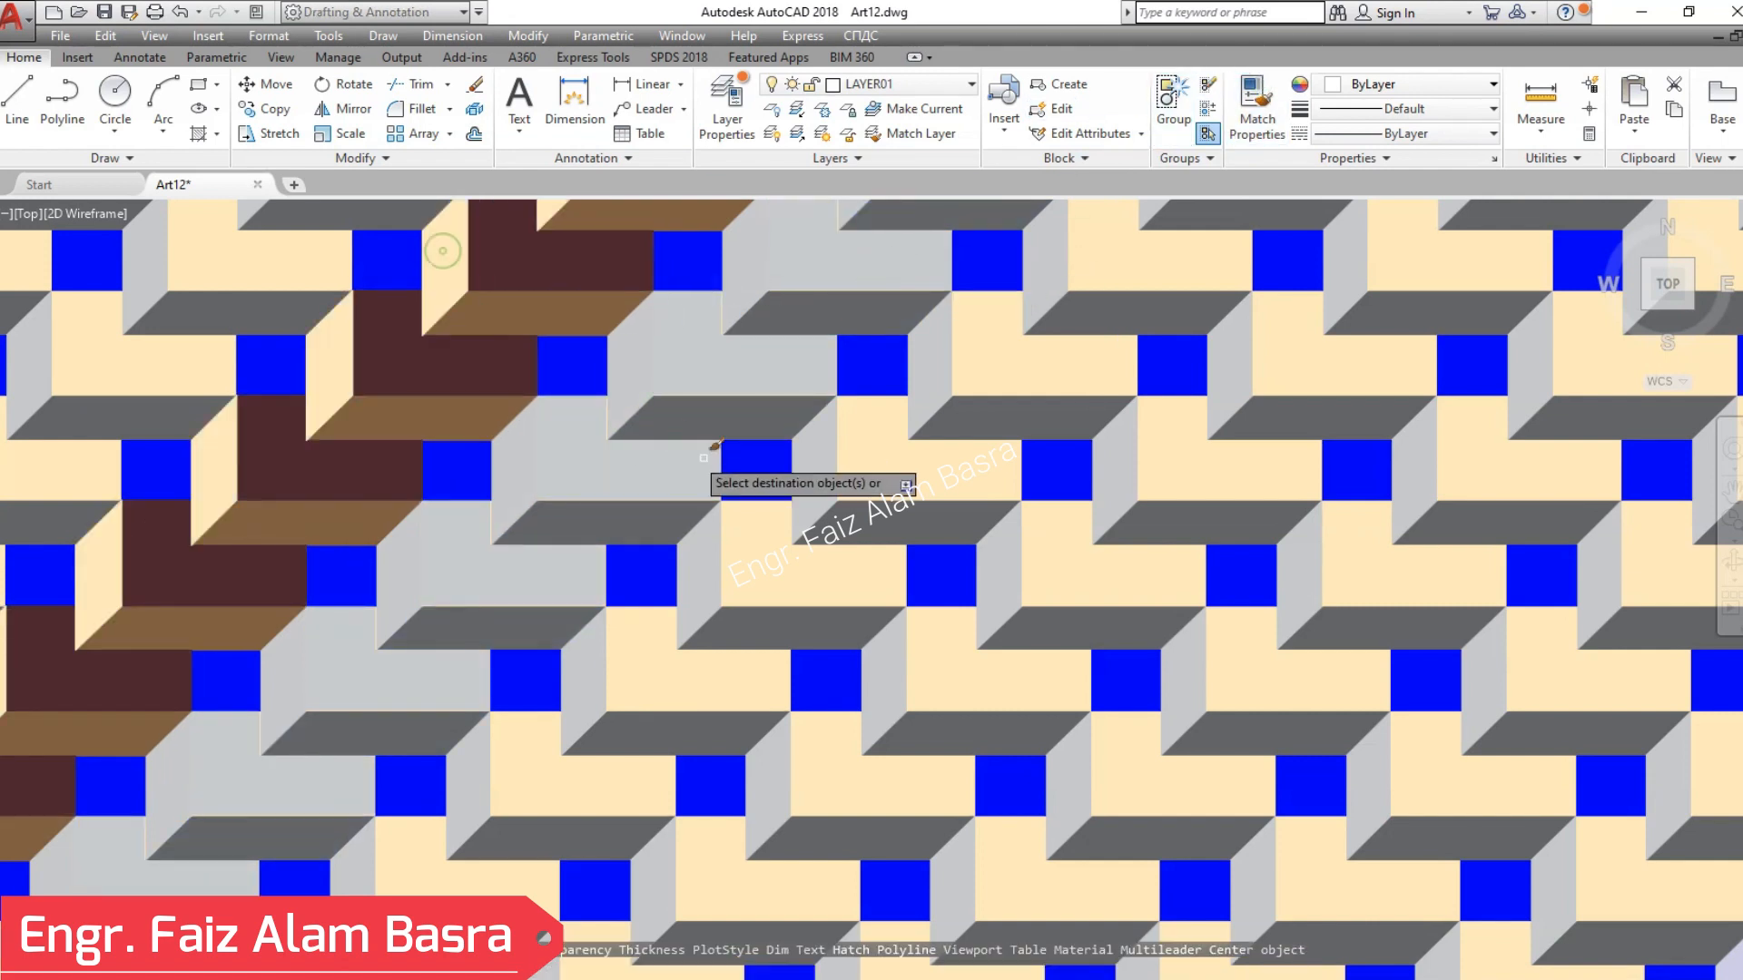
key(Escape)
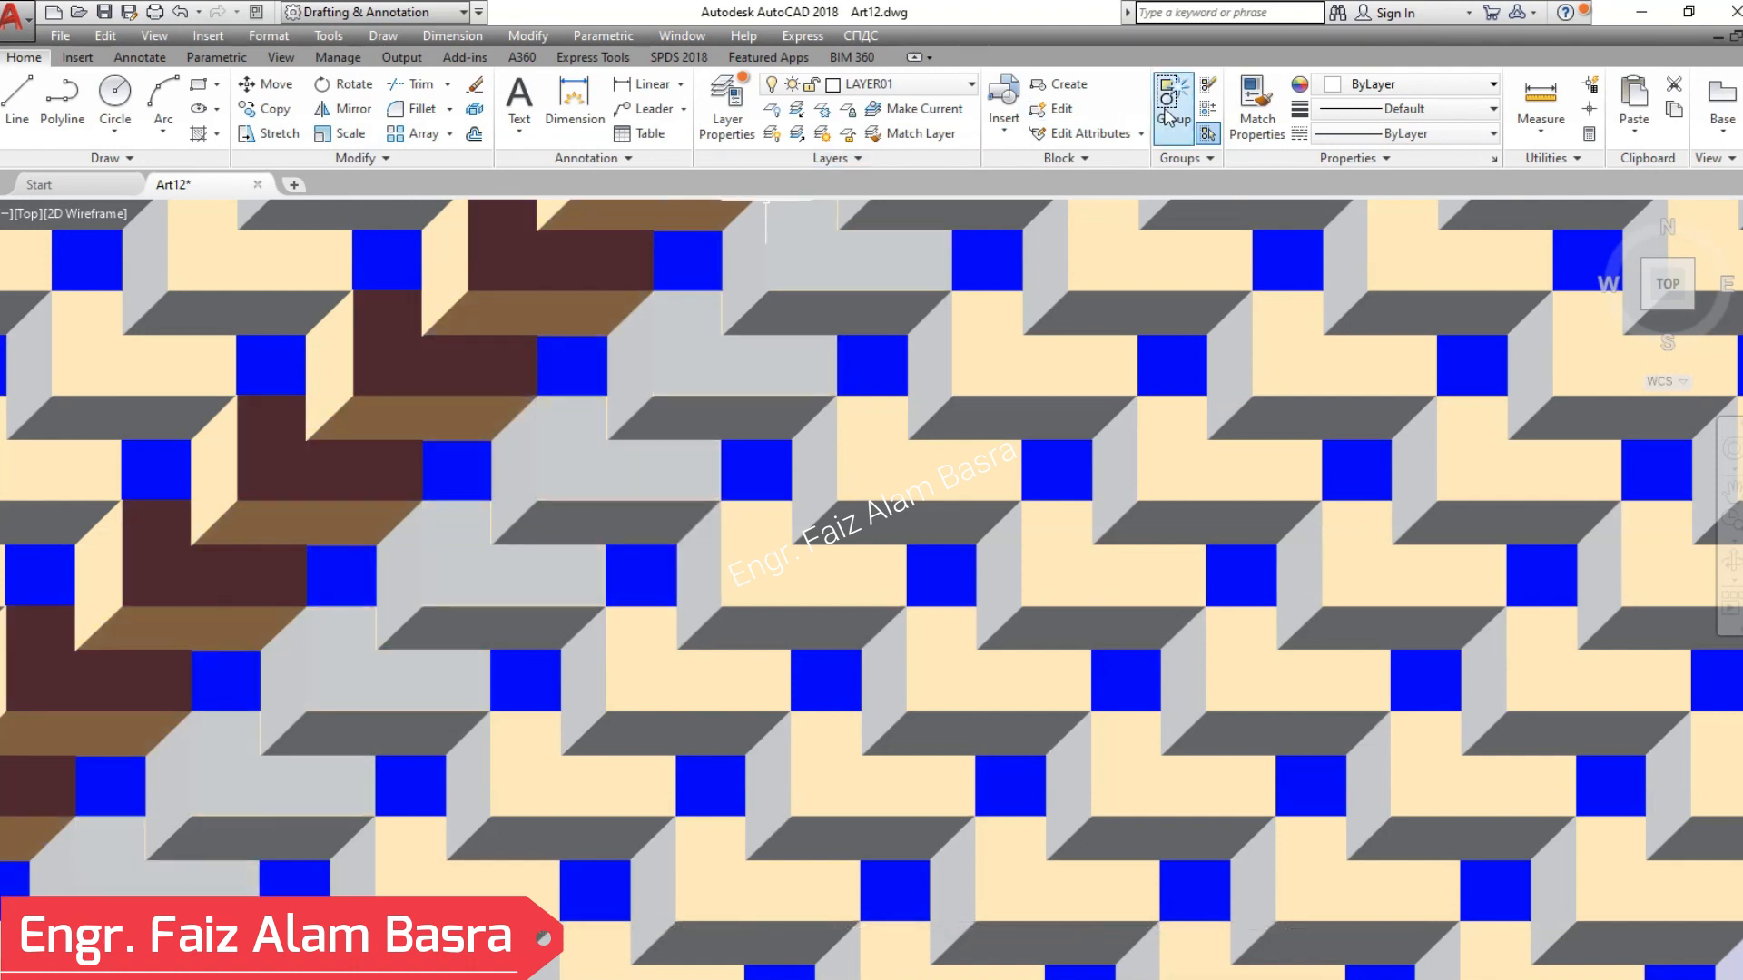
- Match the brown horizontal-face row to the dark-brown hatch of the adjoining front faces
click(542, 264)
click(542, 314)
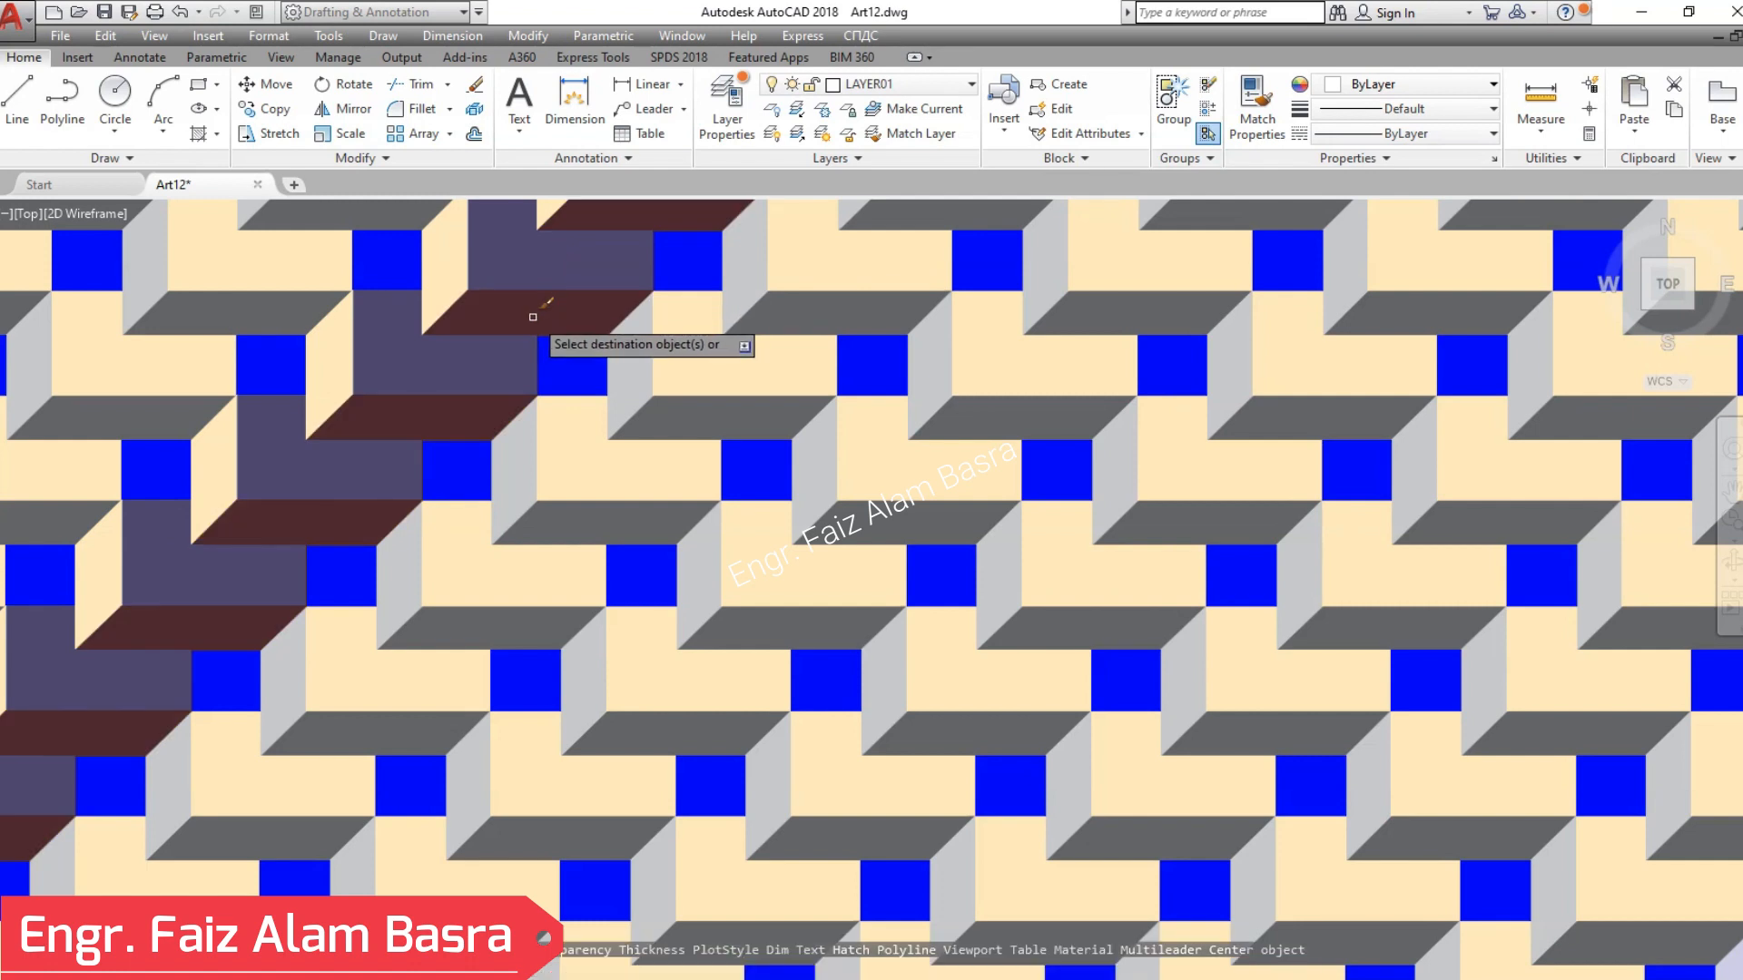
key(Escape)
- Match the dark-brown horizontal-face row to the hatch of a cream front face
click(1242, 101)
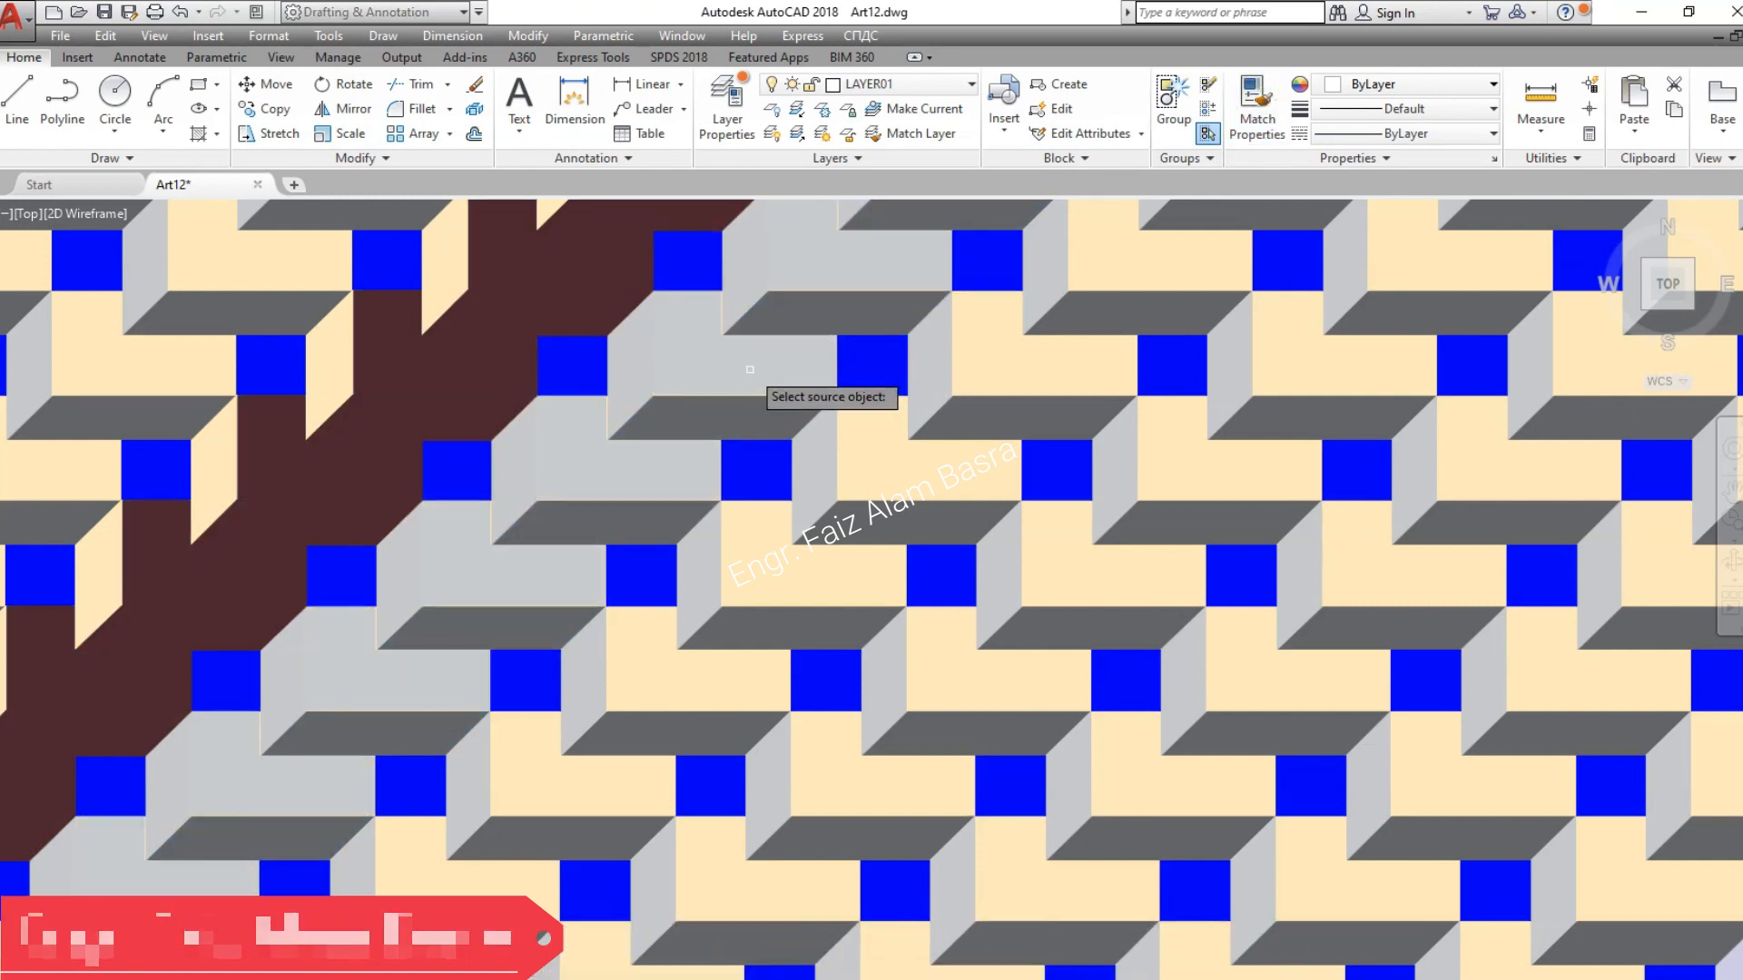
click(750, 370)
click(592, 295)
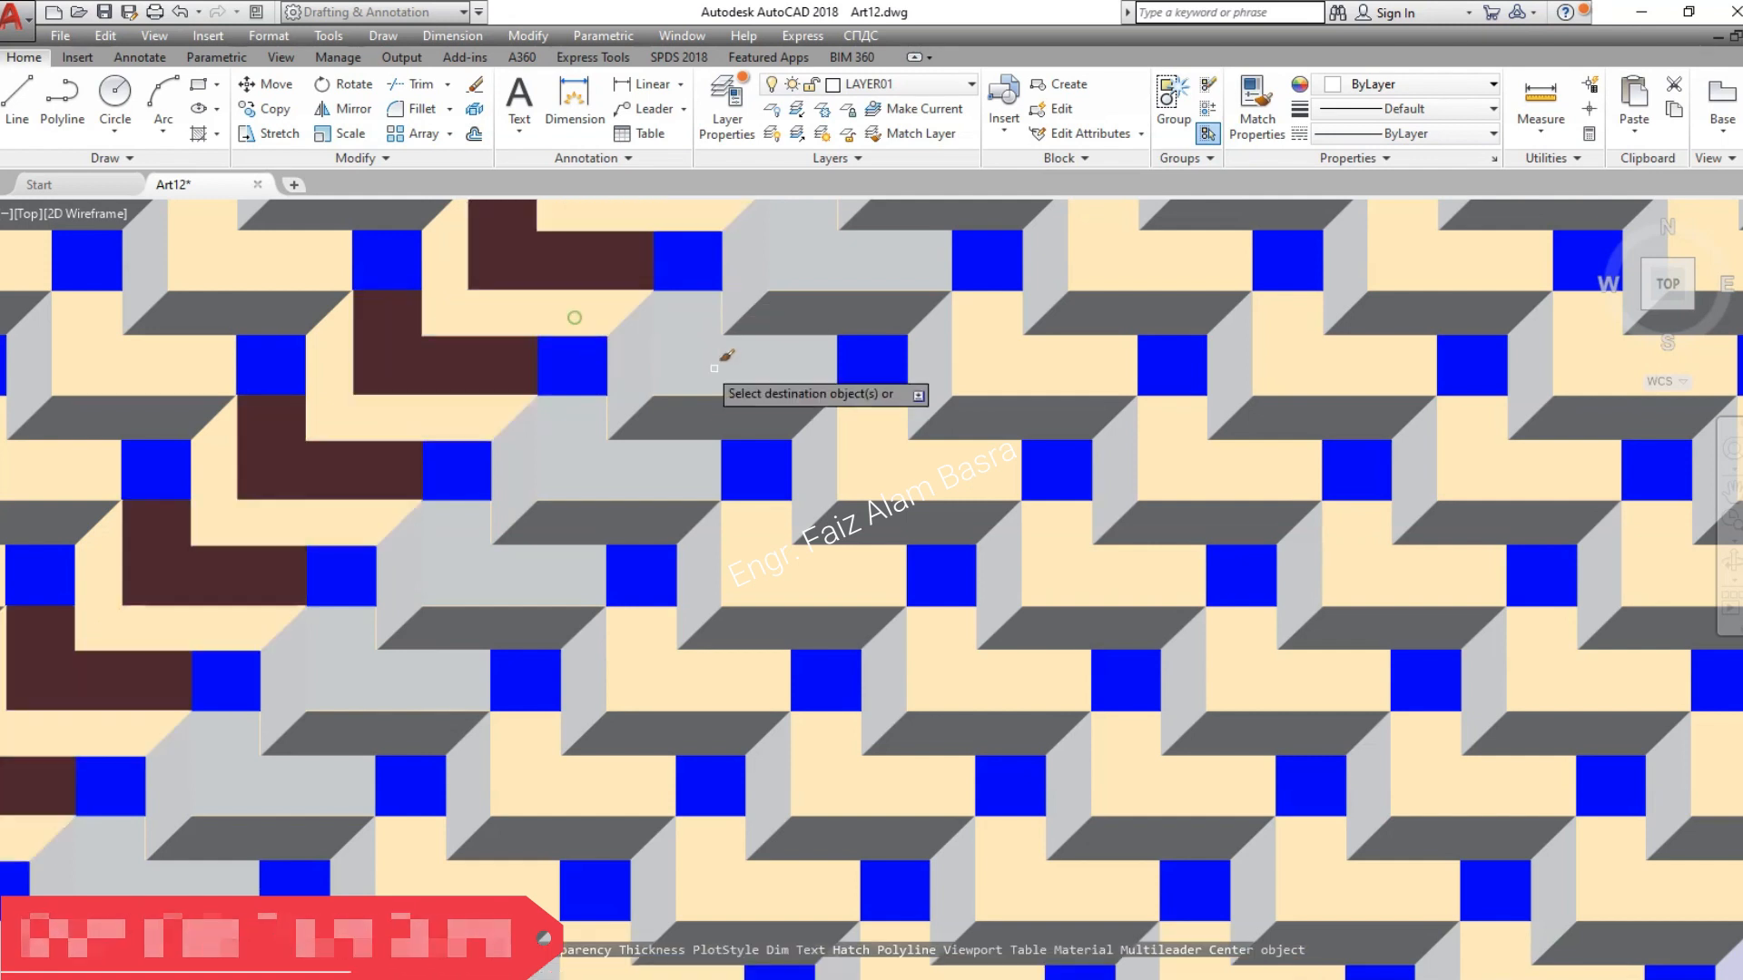
key(Escape)
- Set the solid hatch colour of the cream horizontal-face row to the recently used lighter brown
click(575, 291)
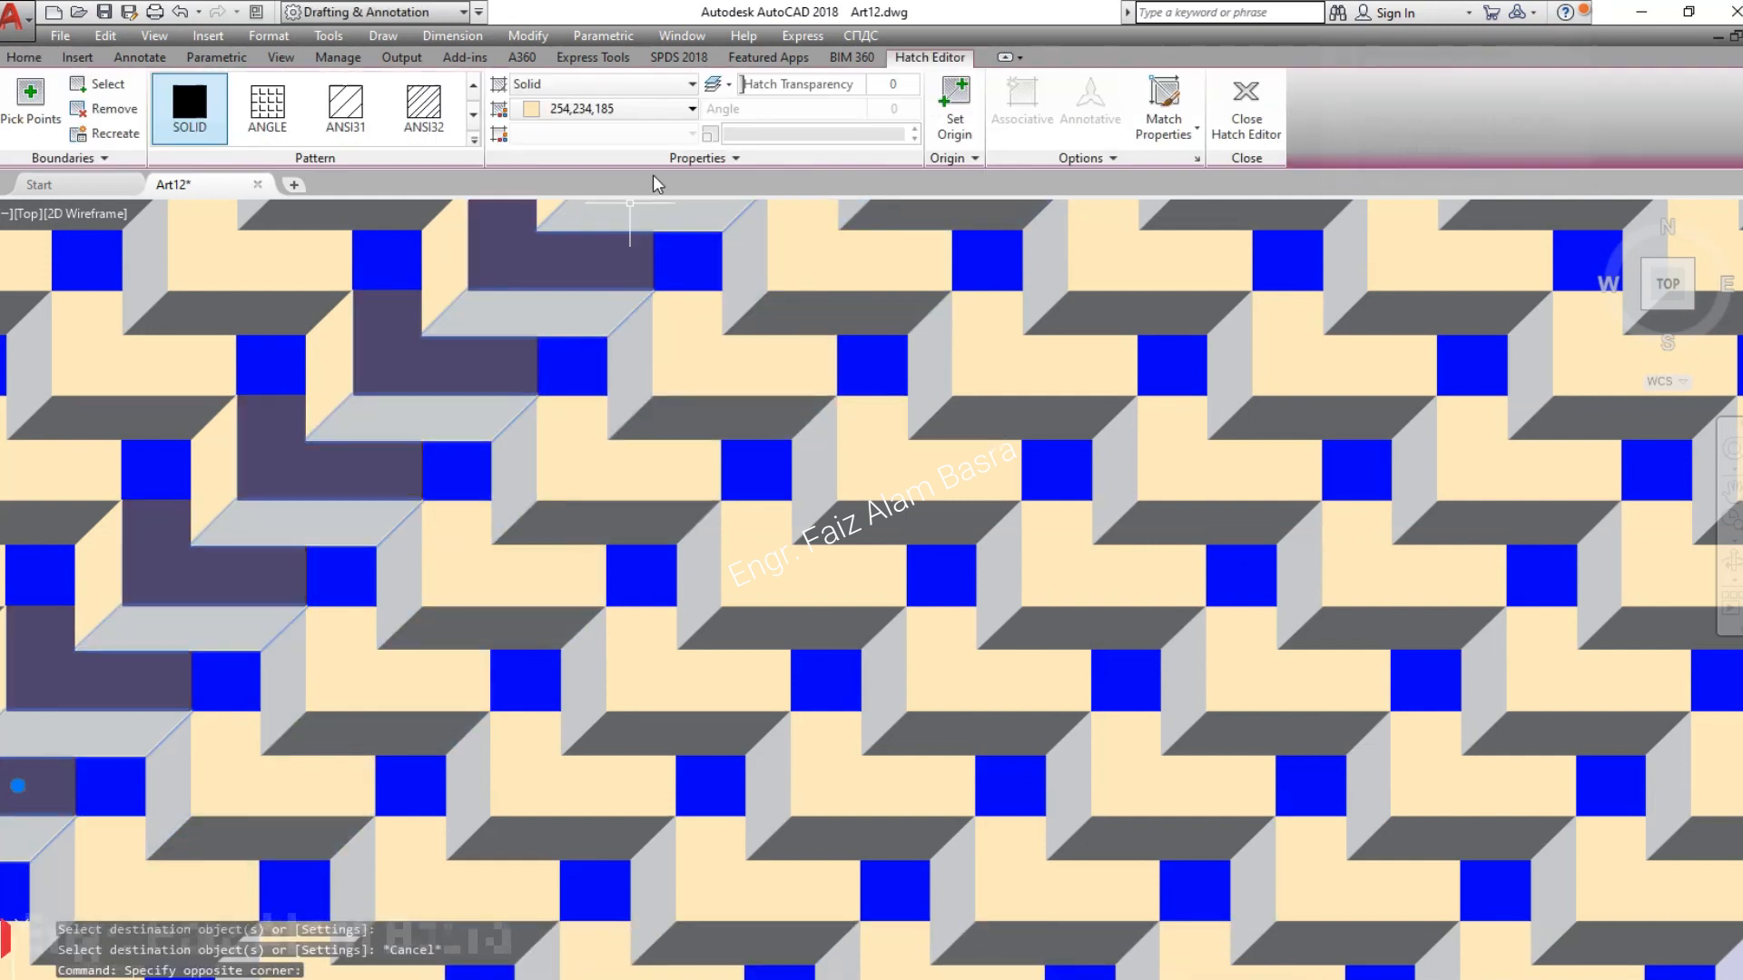
click(691, 109)
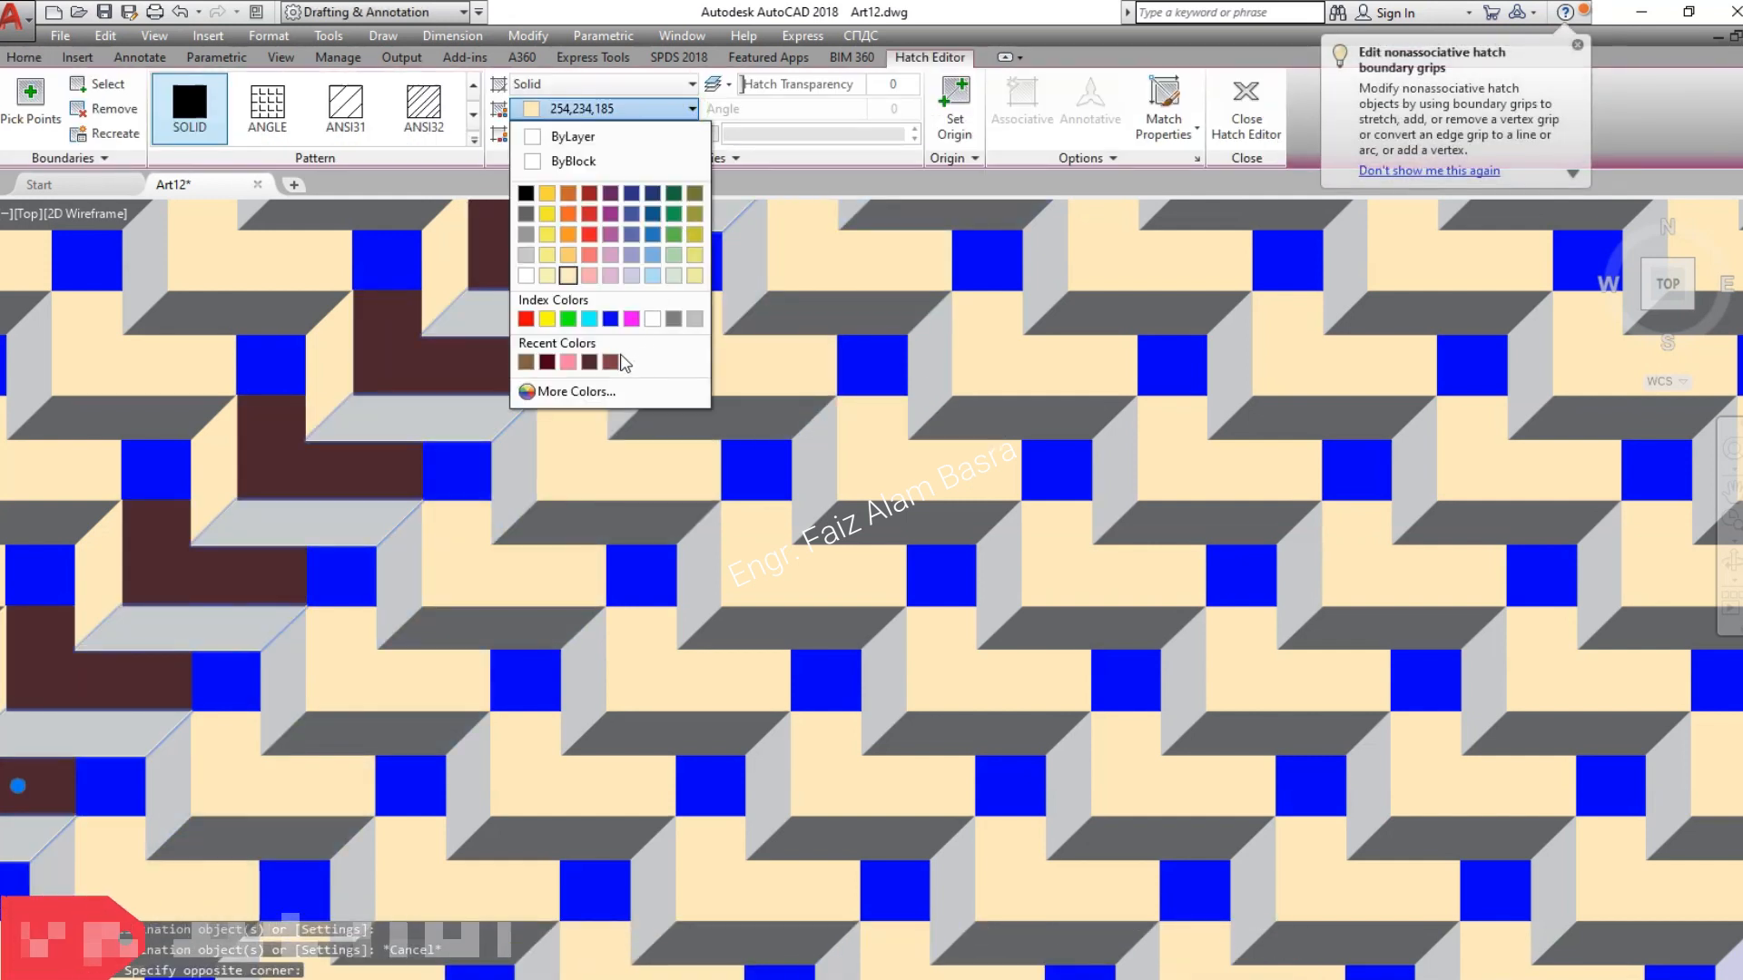
click(531, 366)
key(Escape)
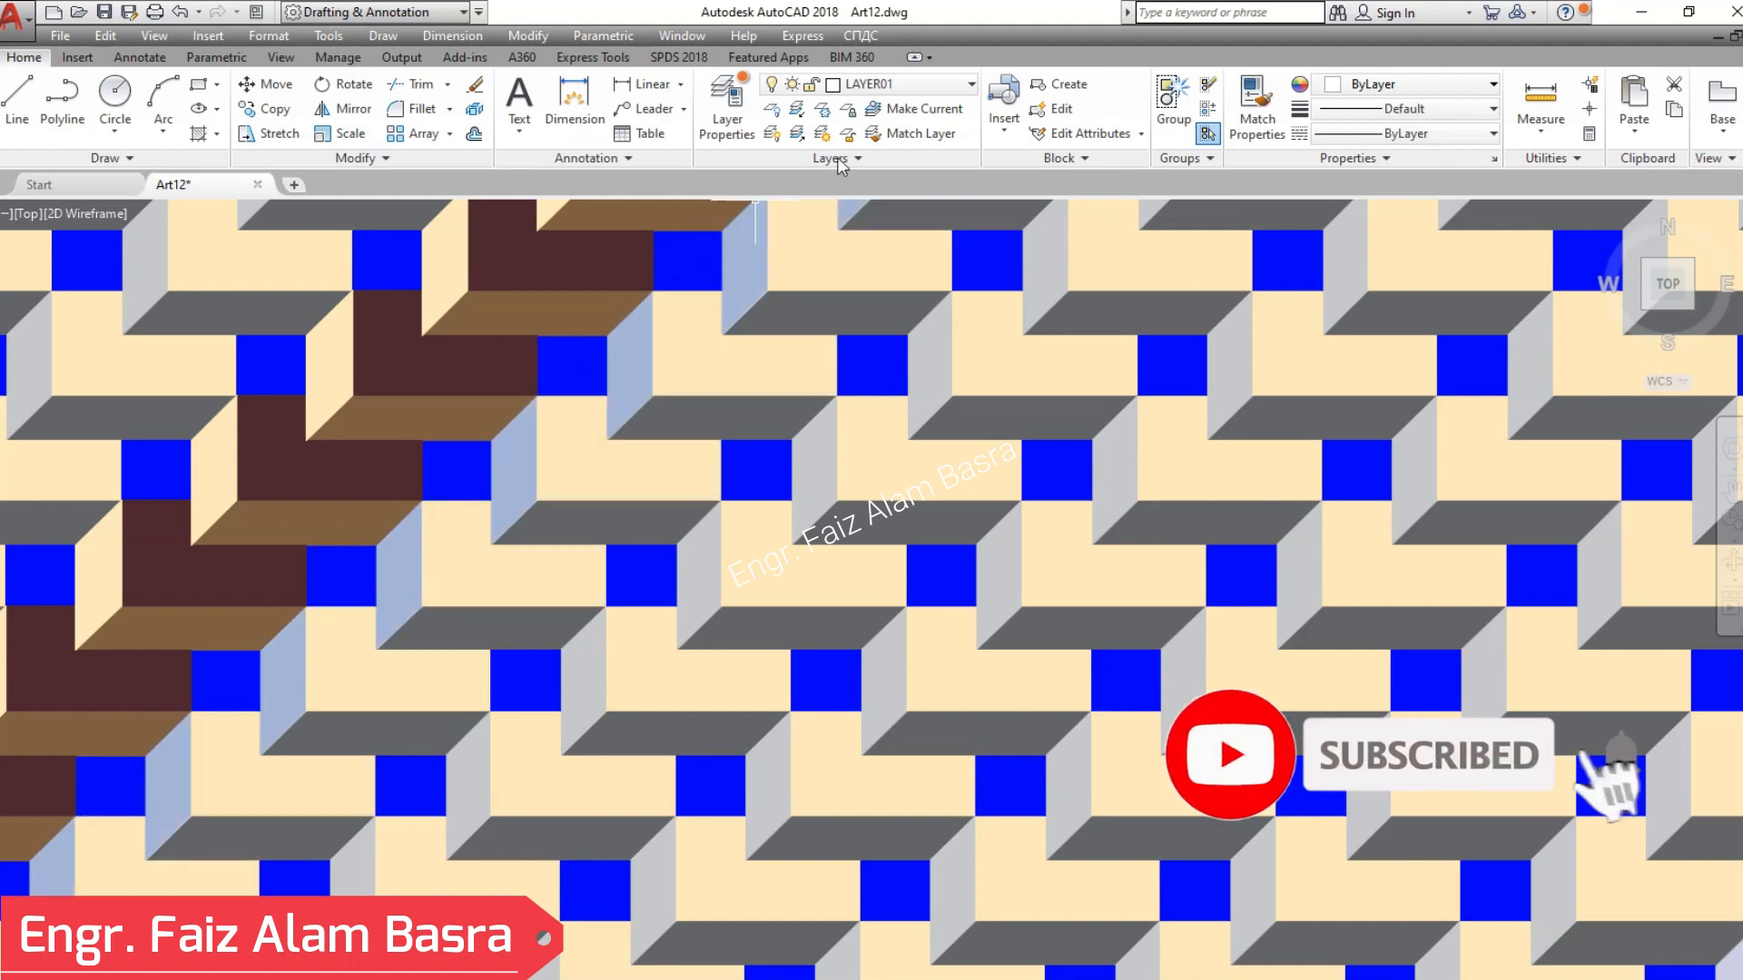
- Match the brown horizontal-face row next to the dark-brown front faces to a cream front-face hatch
click(1248, 93)
click(701, 295)
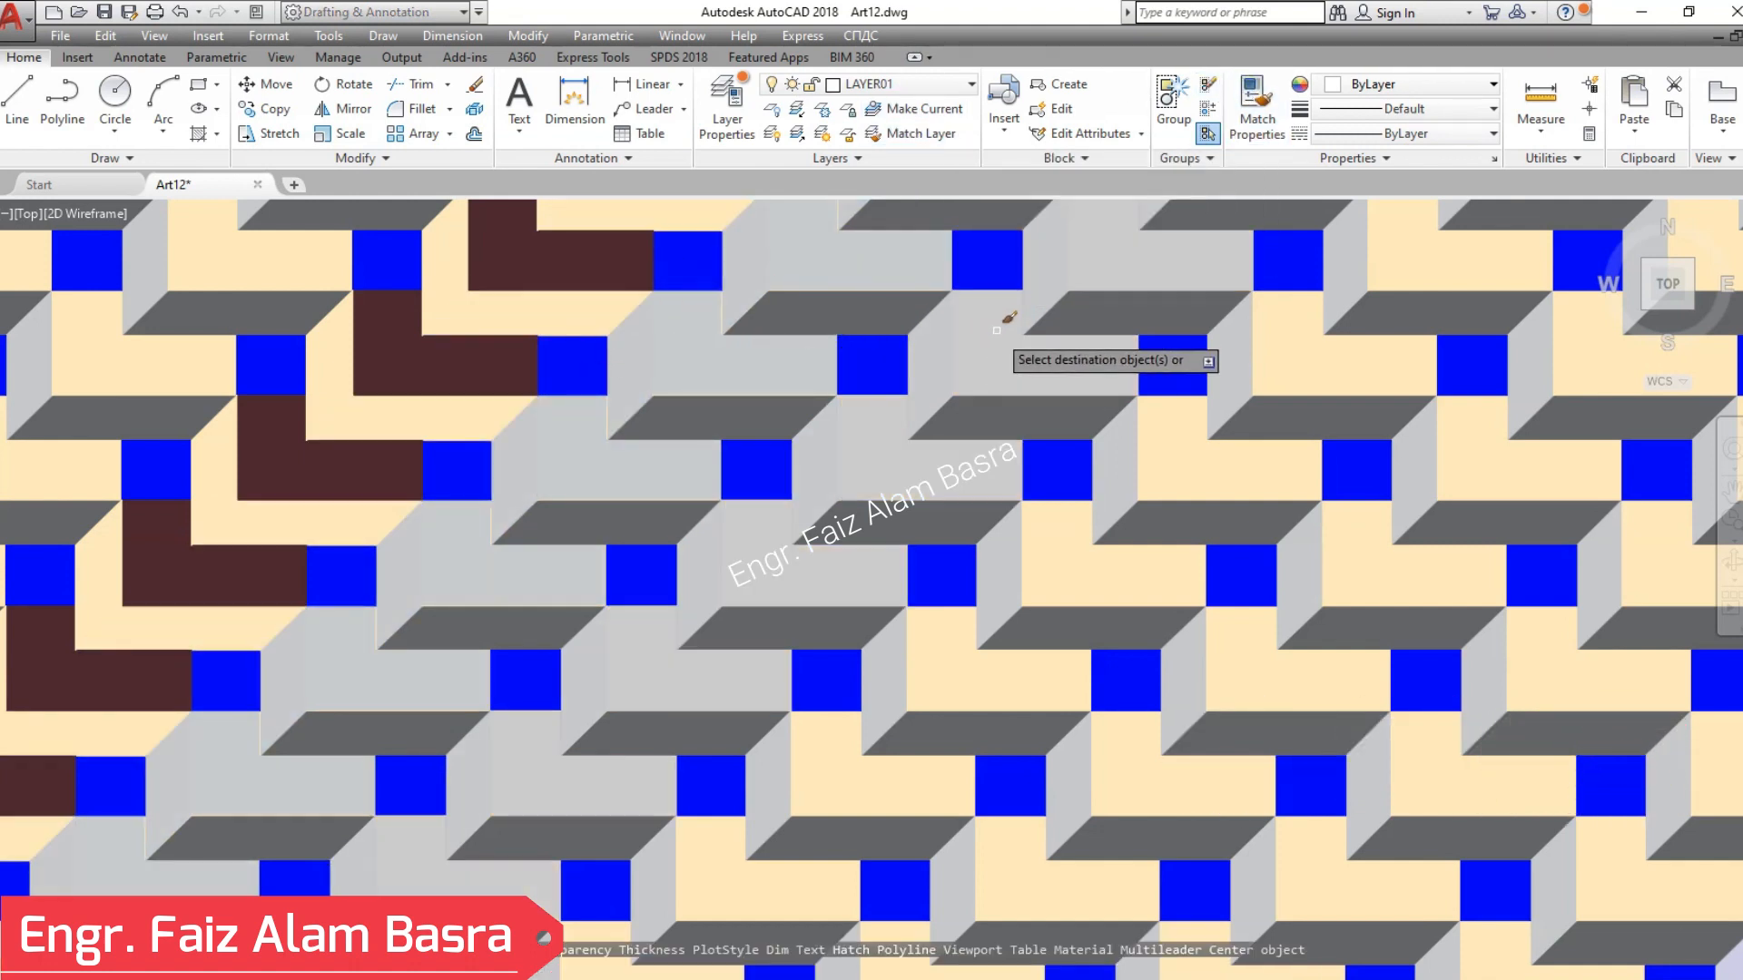
click(982, 291)
key(Return)
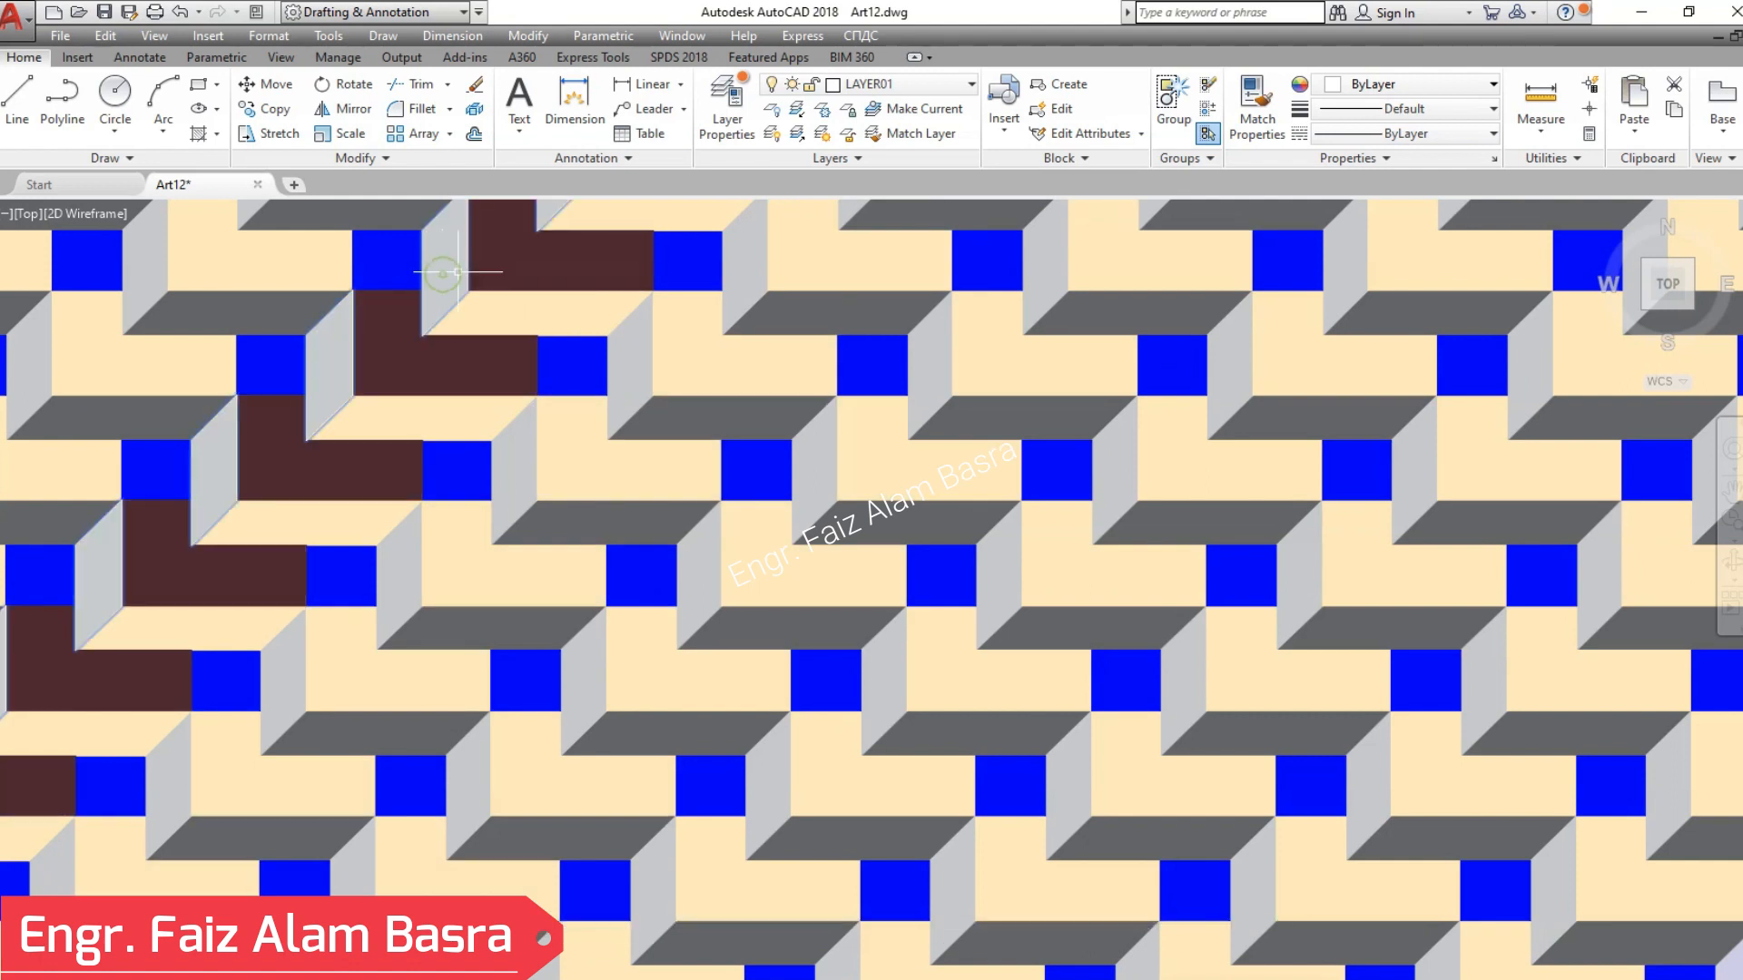
- Set the solid hatch colour of the cream vertical side-face row beside the dark-brown front faces to the recently used lighter brown
click(512, 270)
click(692, 108)
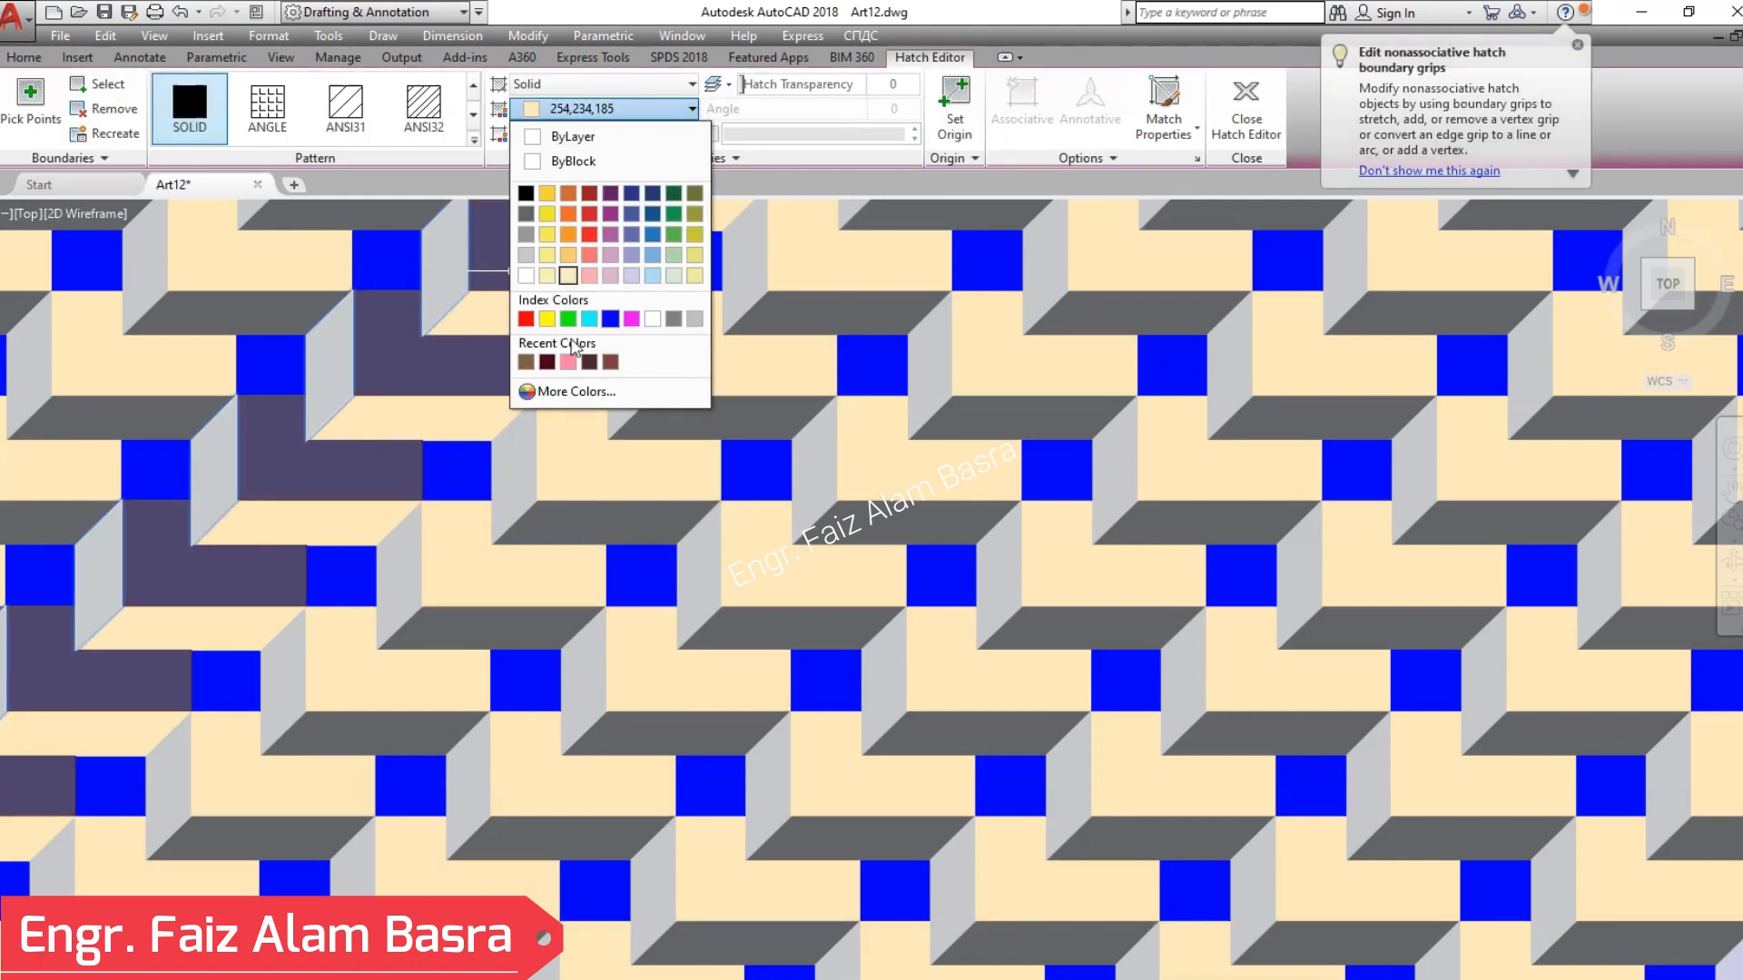
click(528, 362)
key(Escape)
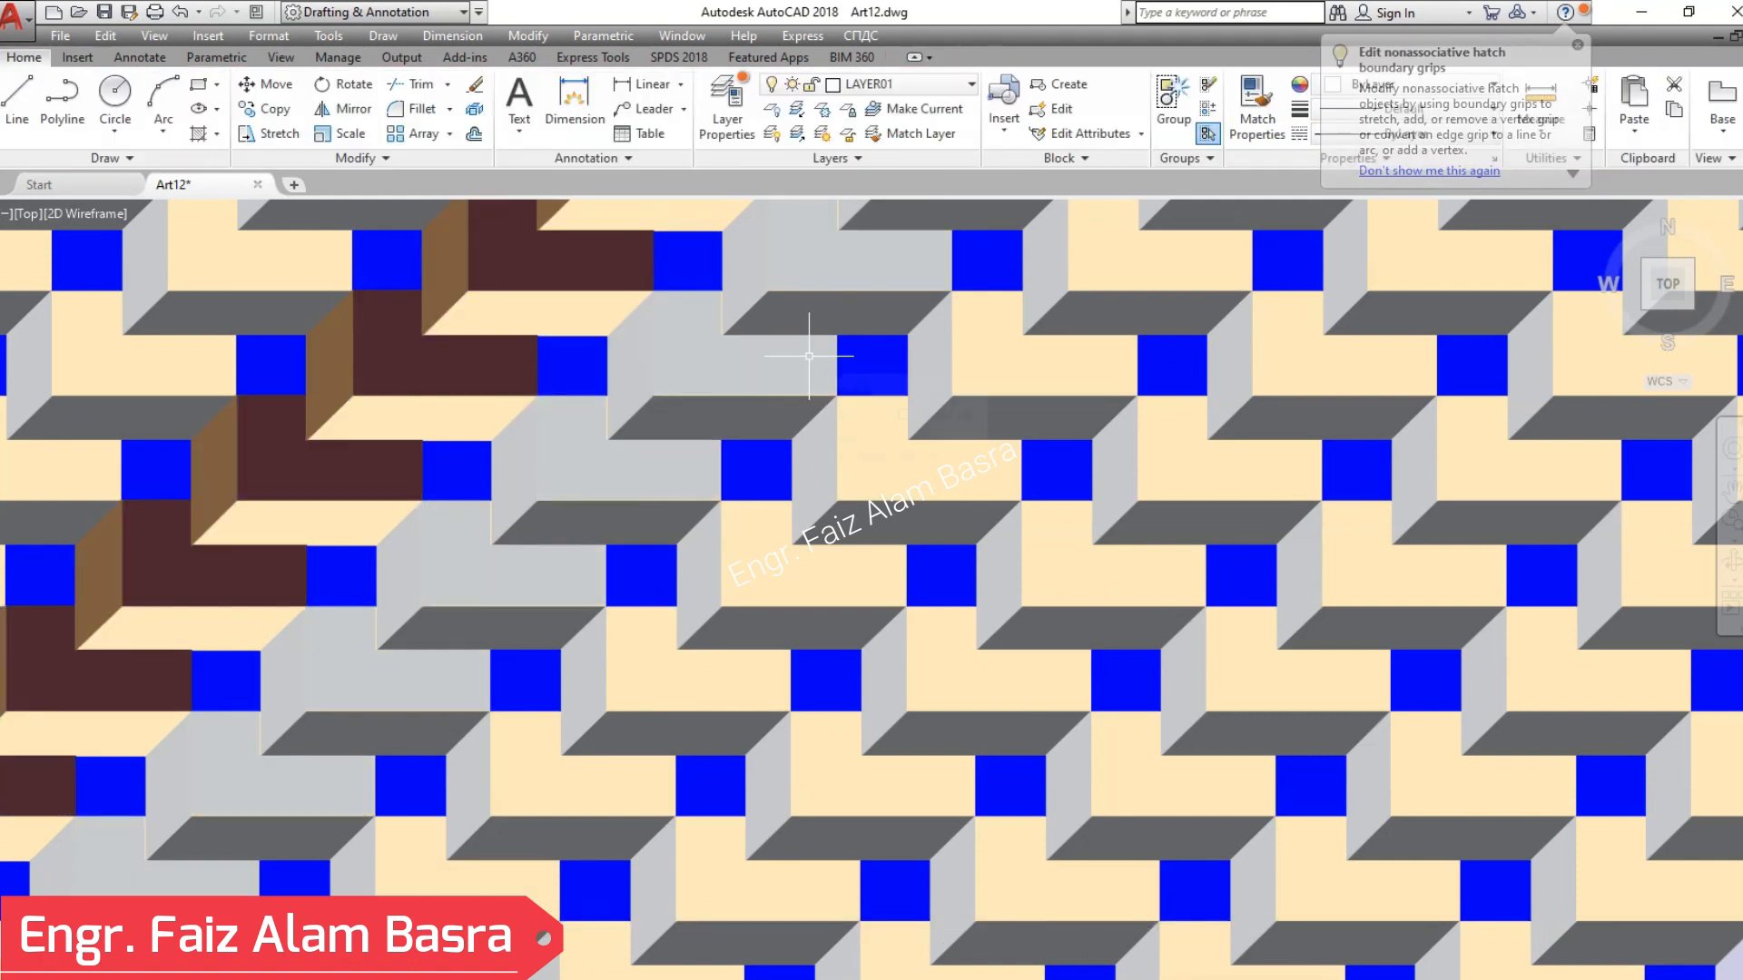
- Match all remaining light-grey rows of vertical side faces to the brown side-face hatch
click(1258, 97)
click(449, 275)
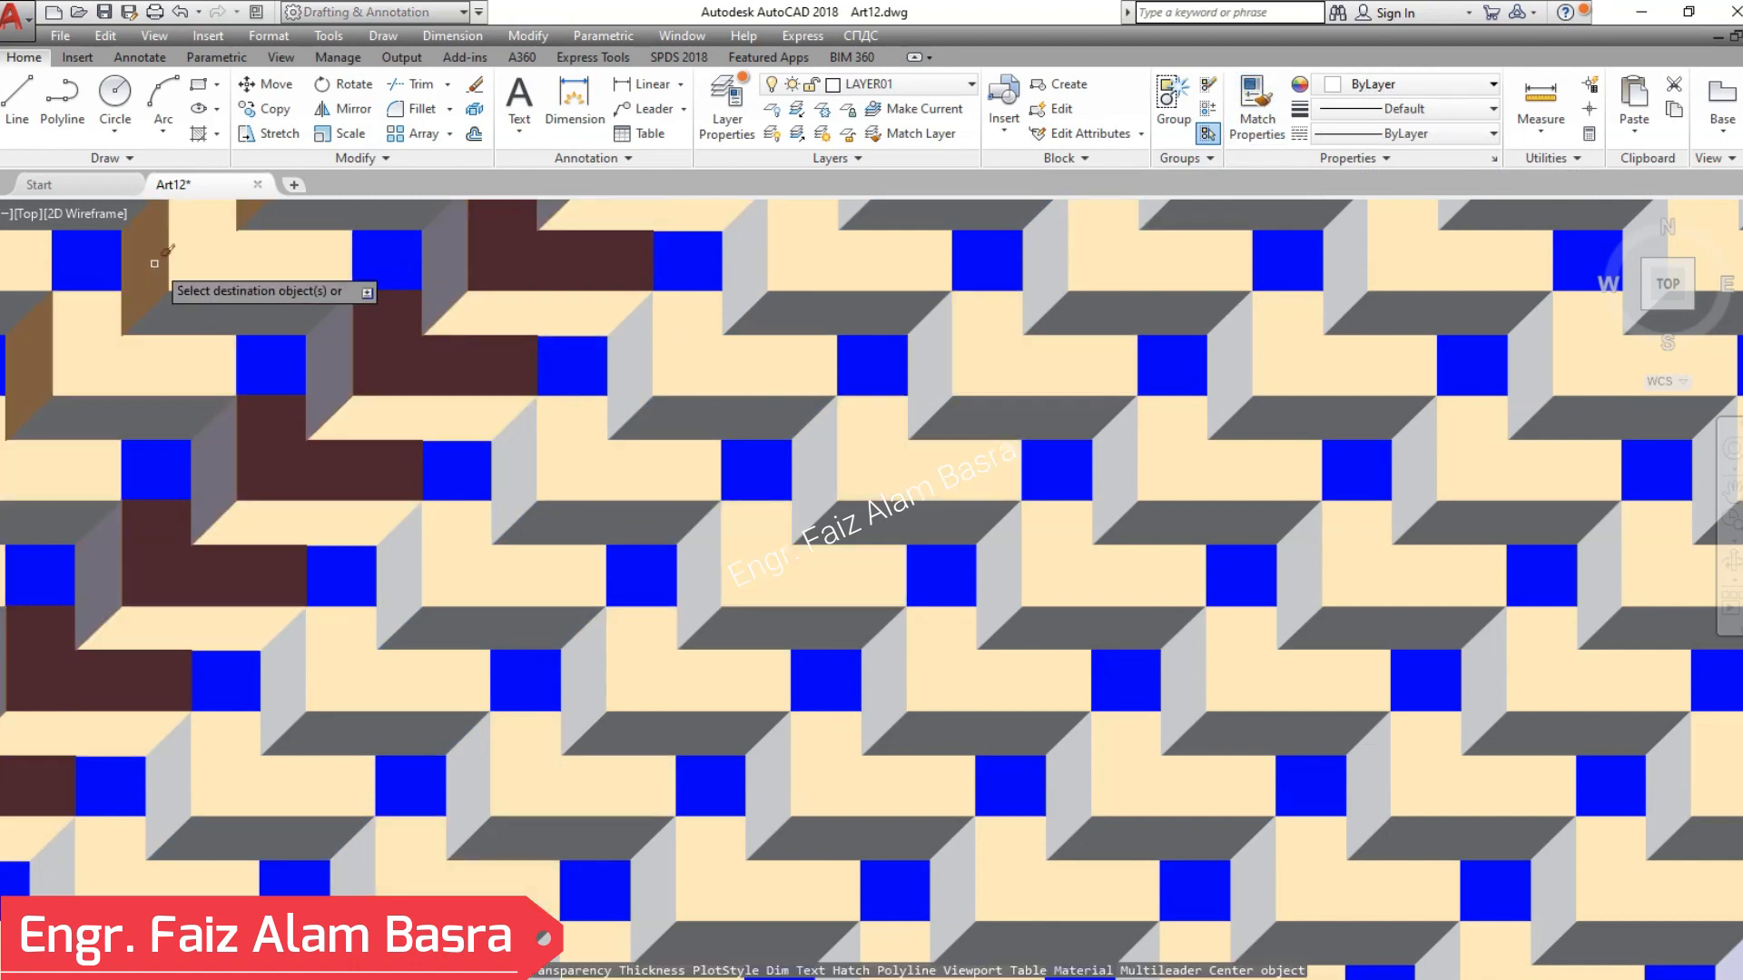
click(151, 258)
click(741, 281)
click(1040, 279)
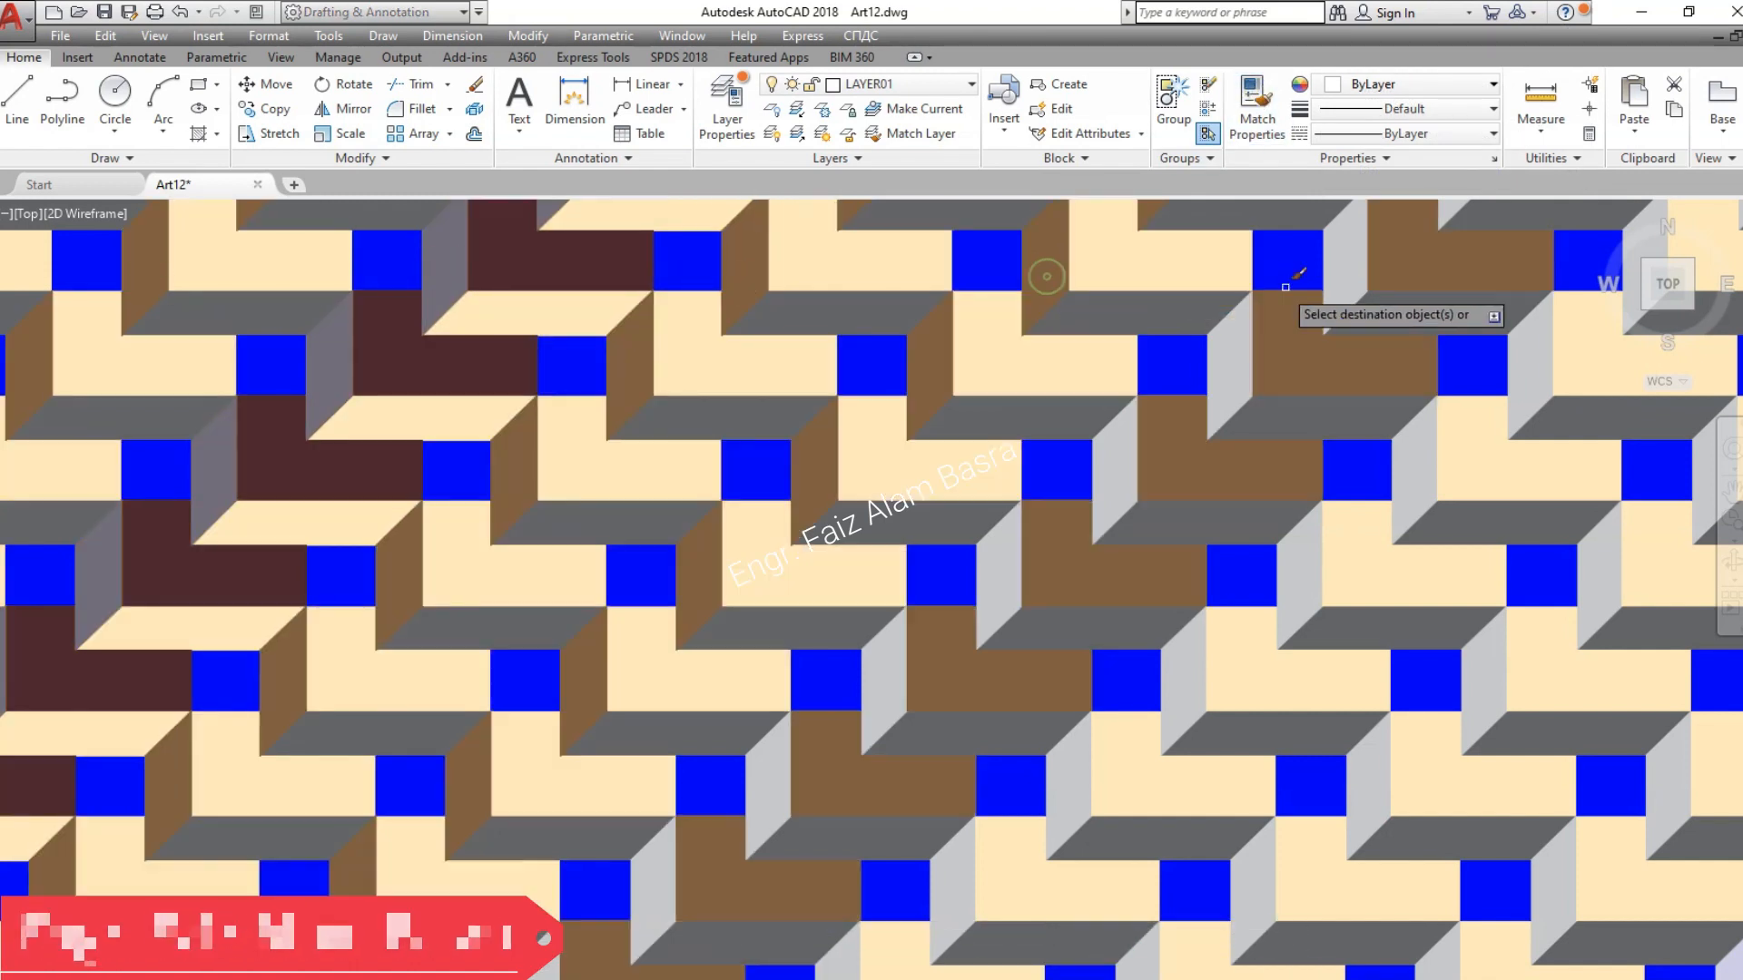
click(1349, 272)
click(1516, 357)
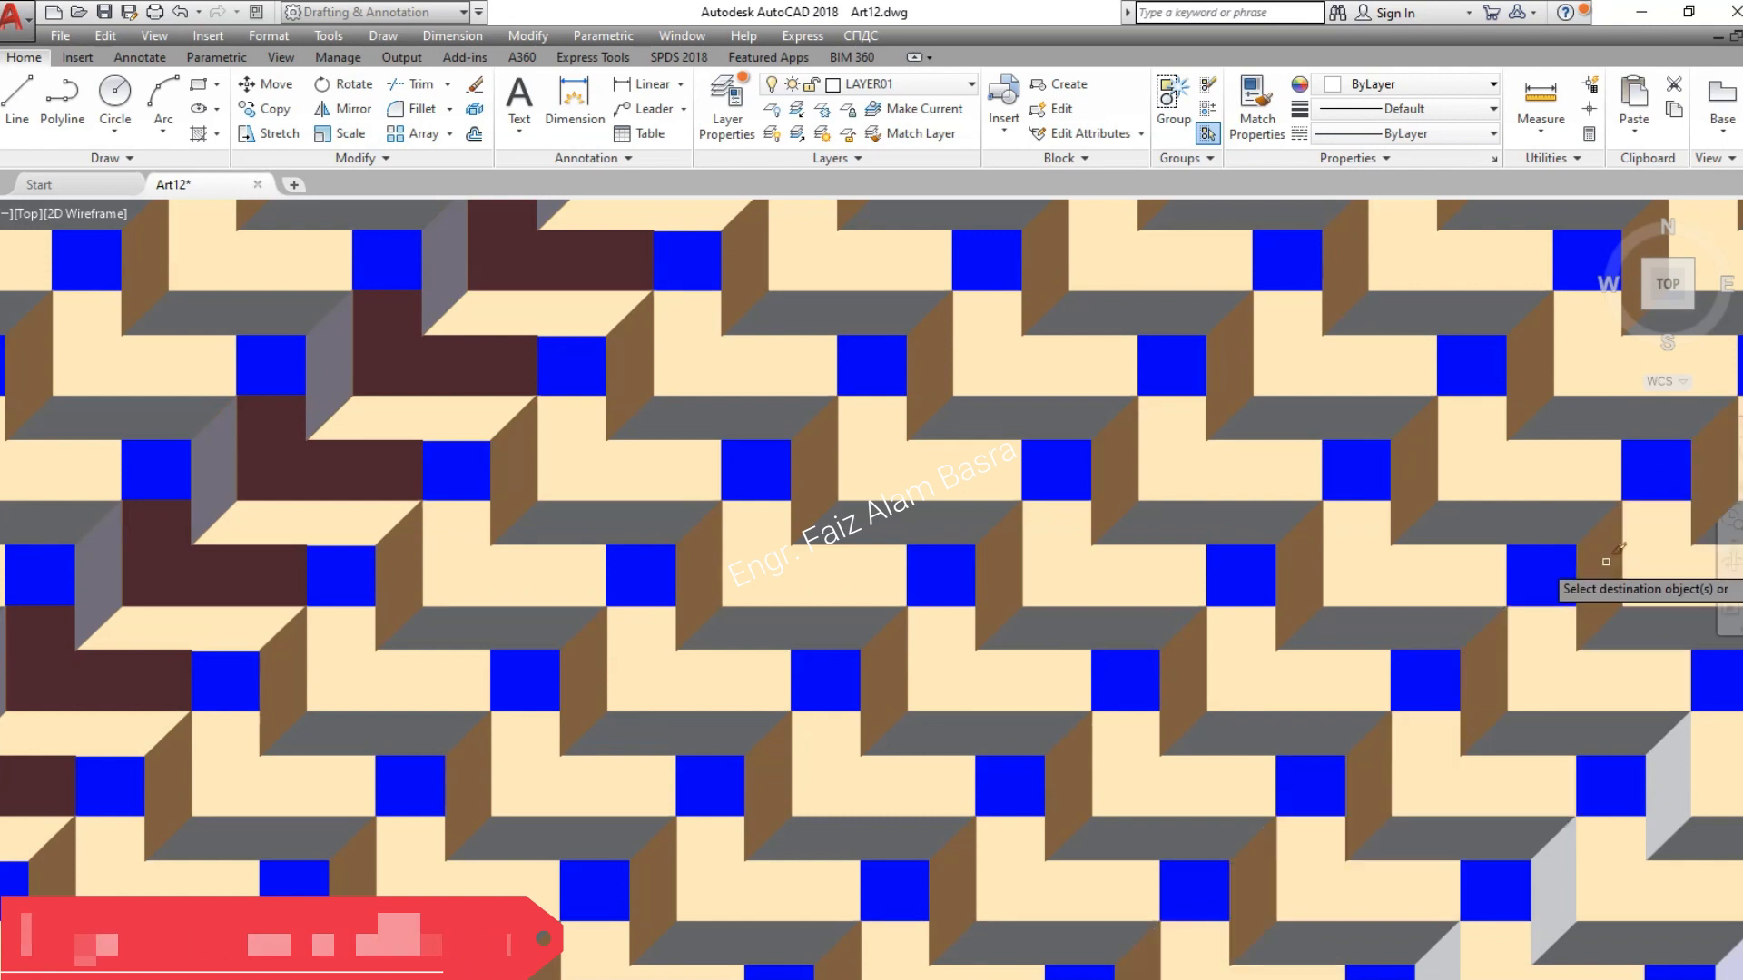
click(1603, 681)
key(Escape)
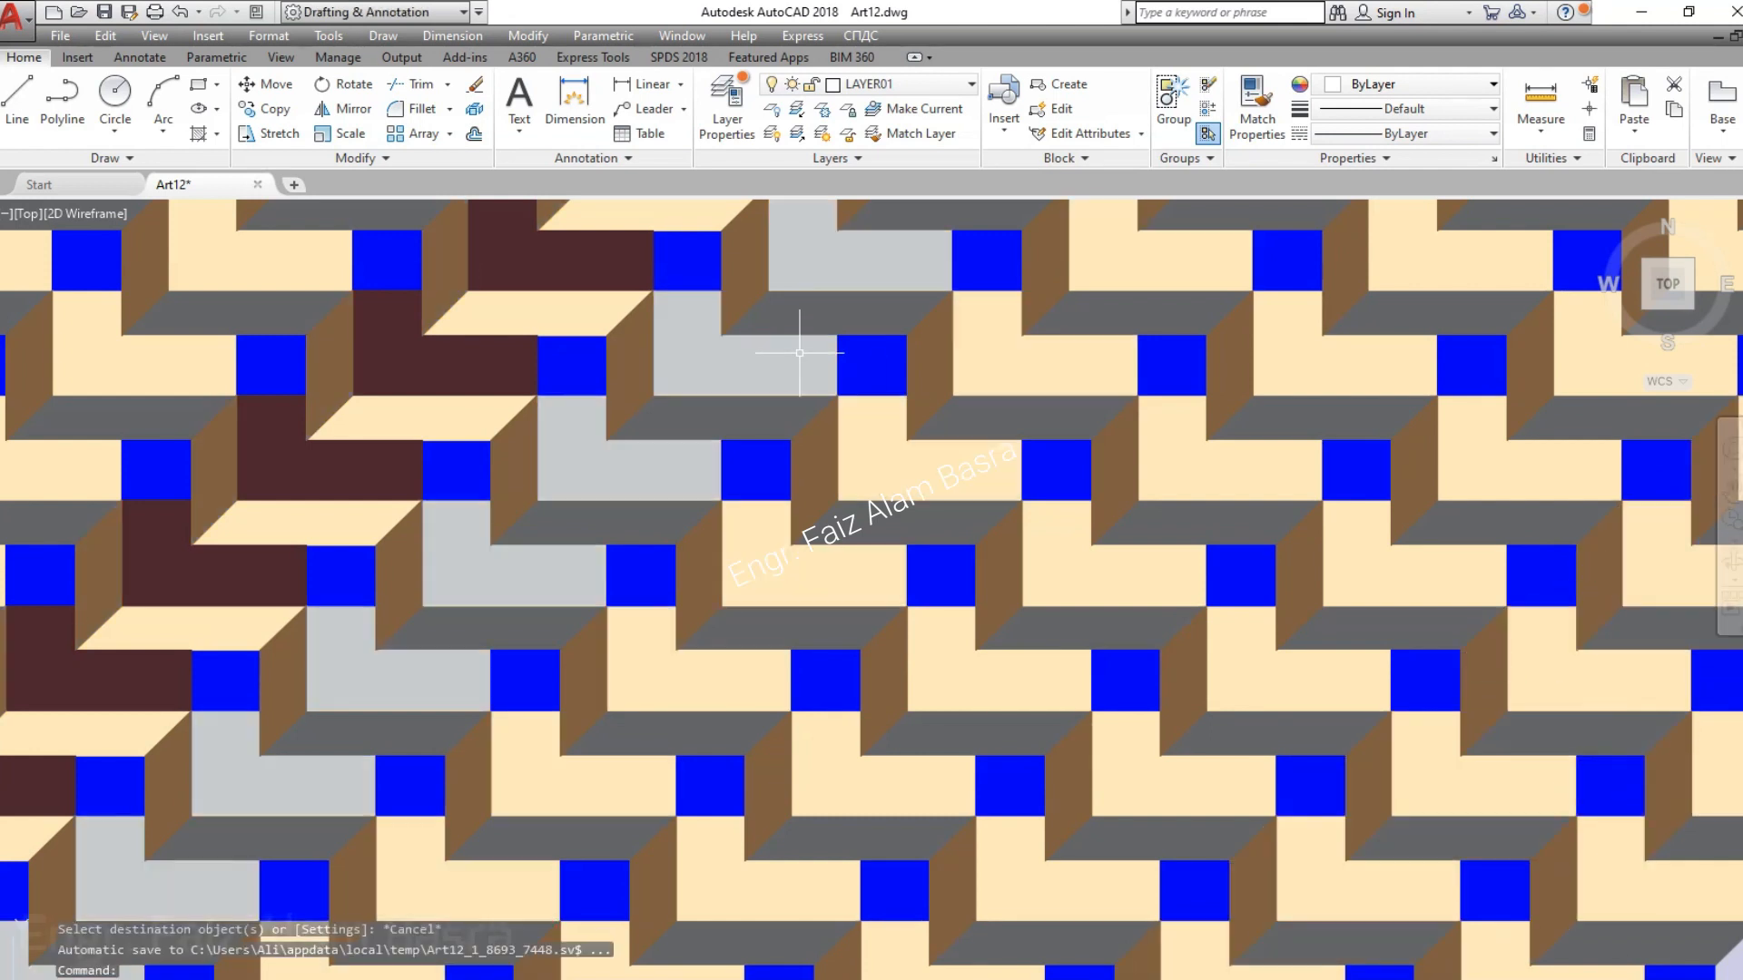
- Match the remaining rows of cream L-shaped front faces to the dark-brown front-face hatch
click(1257, 105)
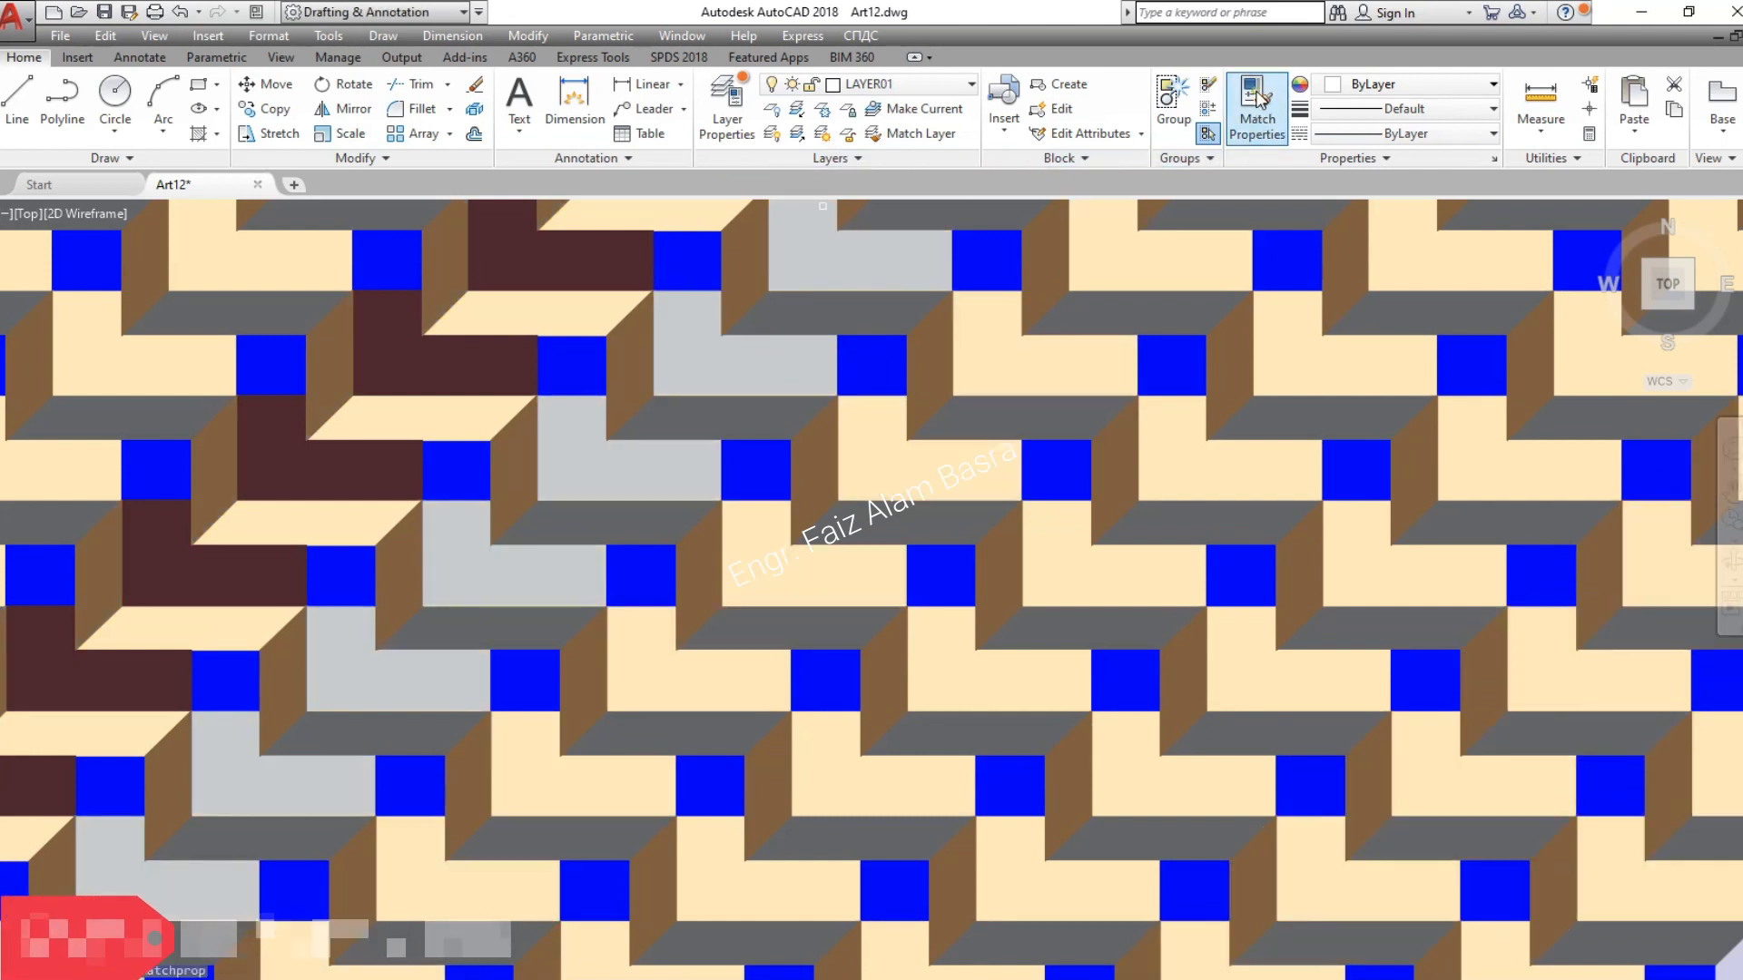
click(641, 243)
click(808, 260)
click(1145, 278)
click(1418, 261)
click(1585, 360)
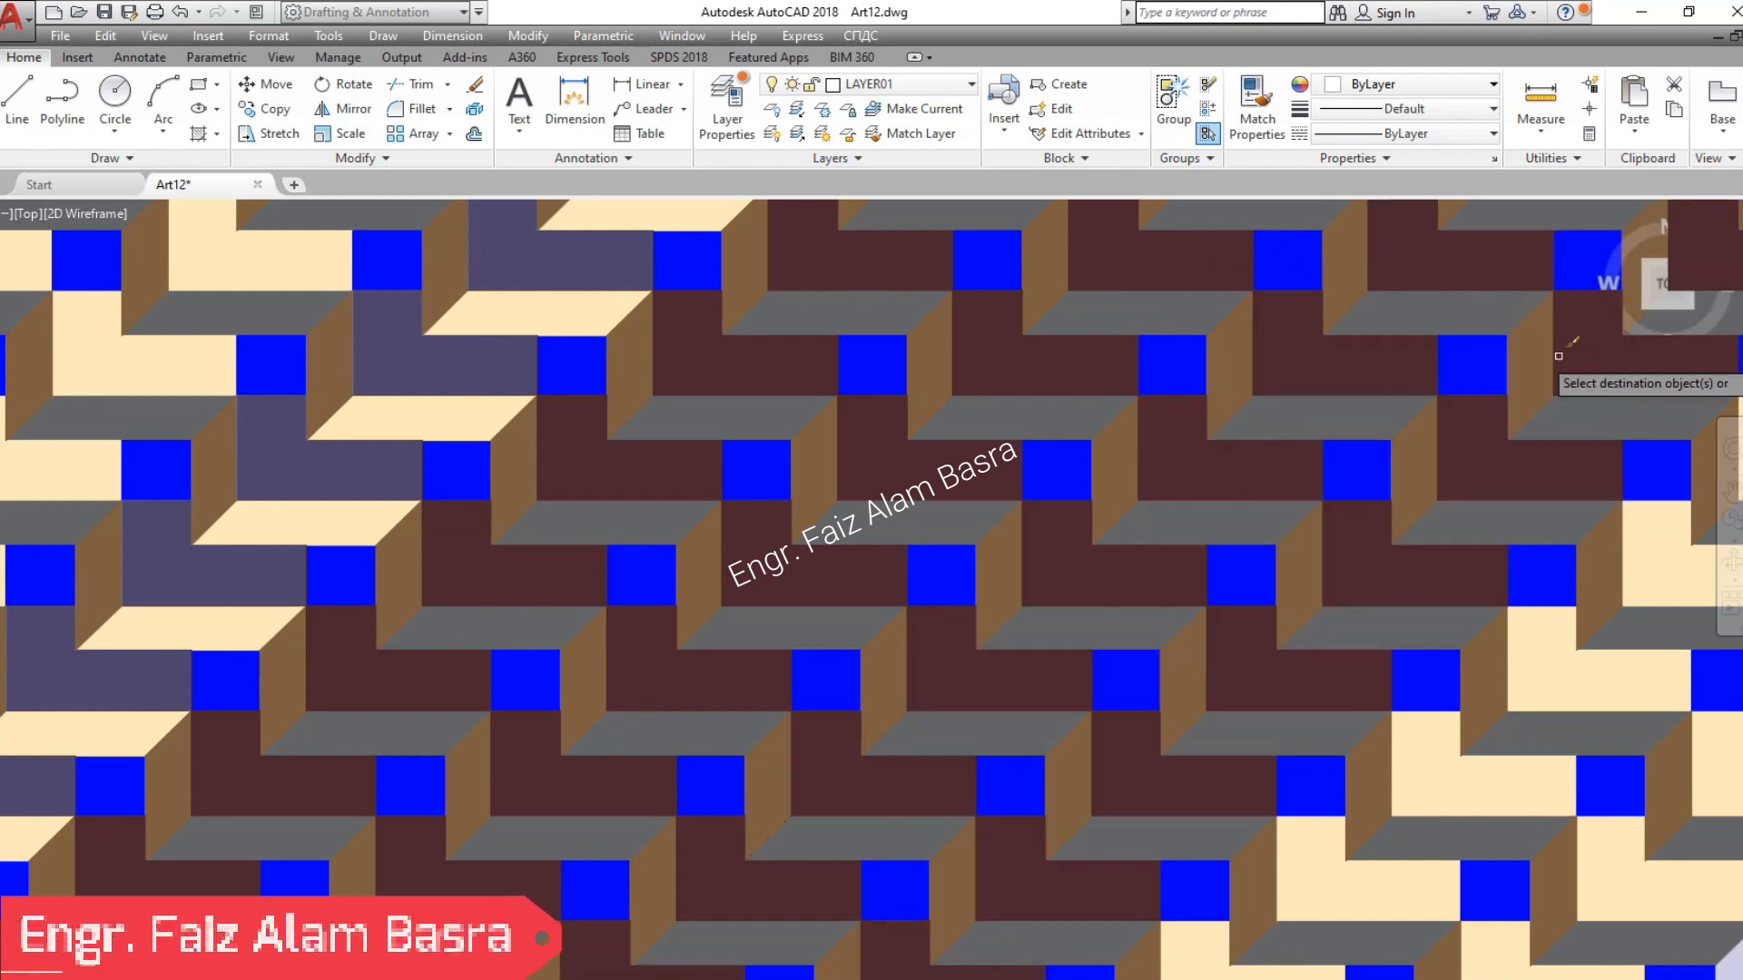
click(1636, 533)
click(1678, 706)
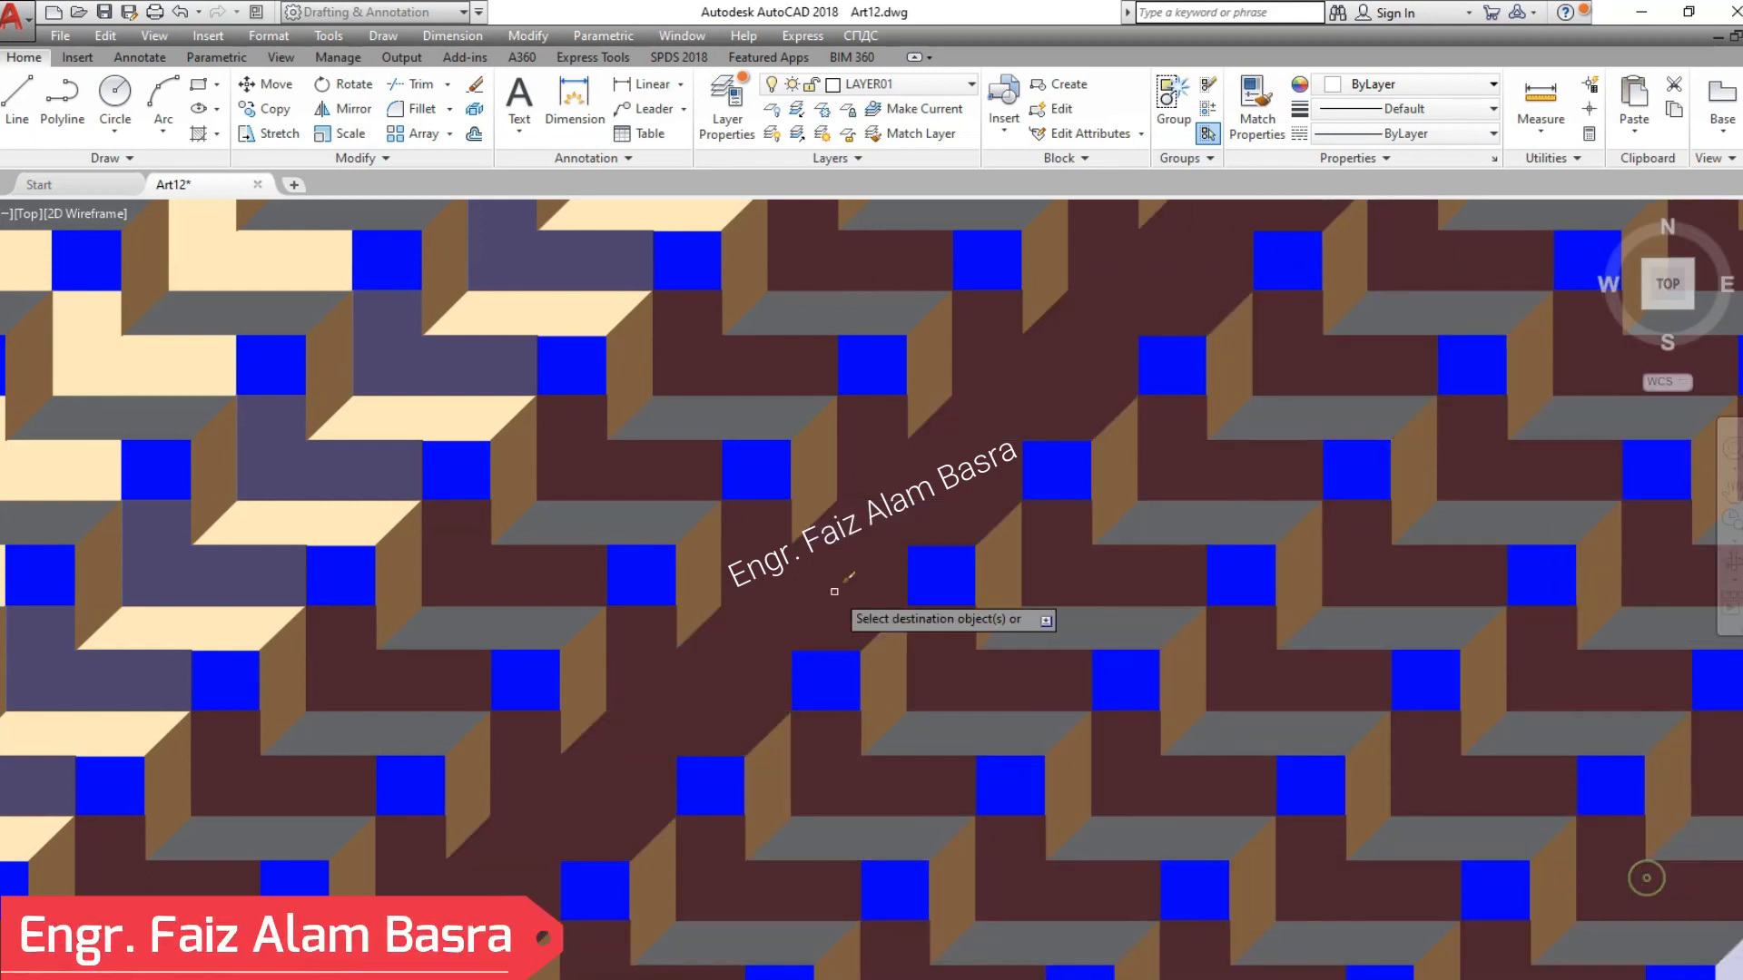
click(222, 254)
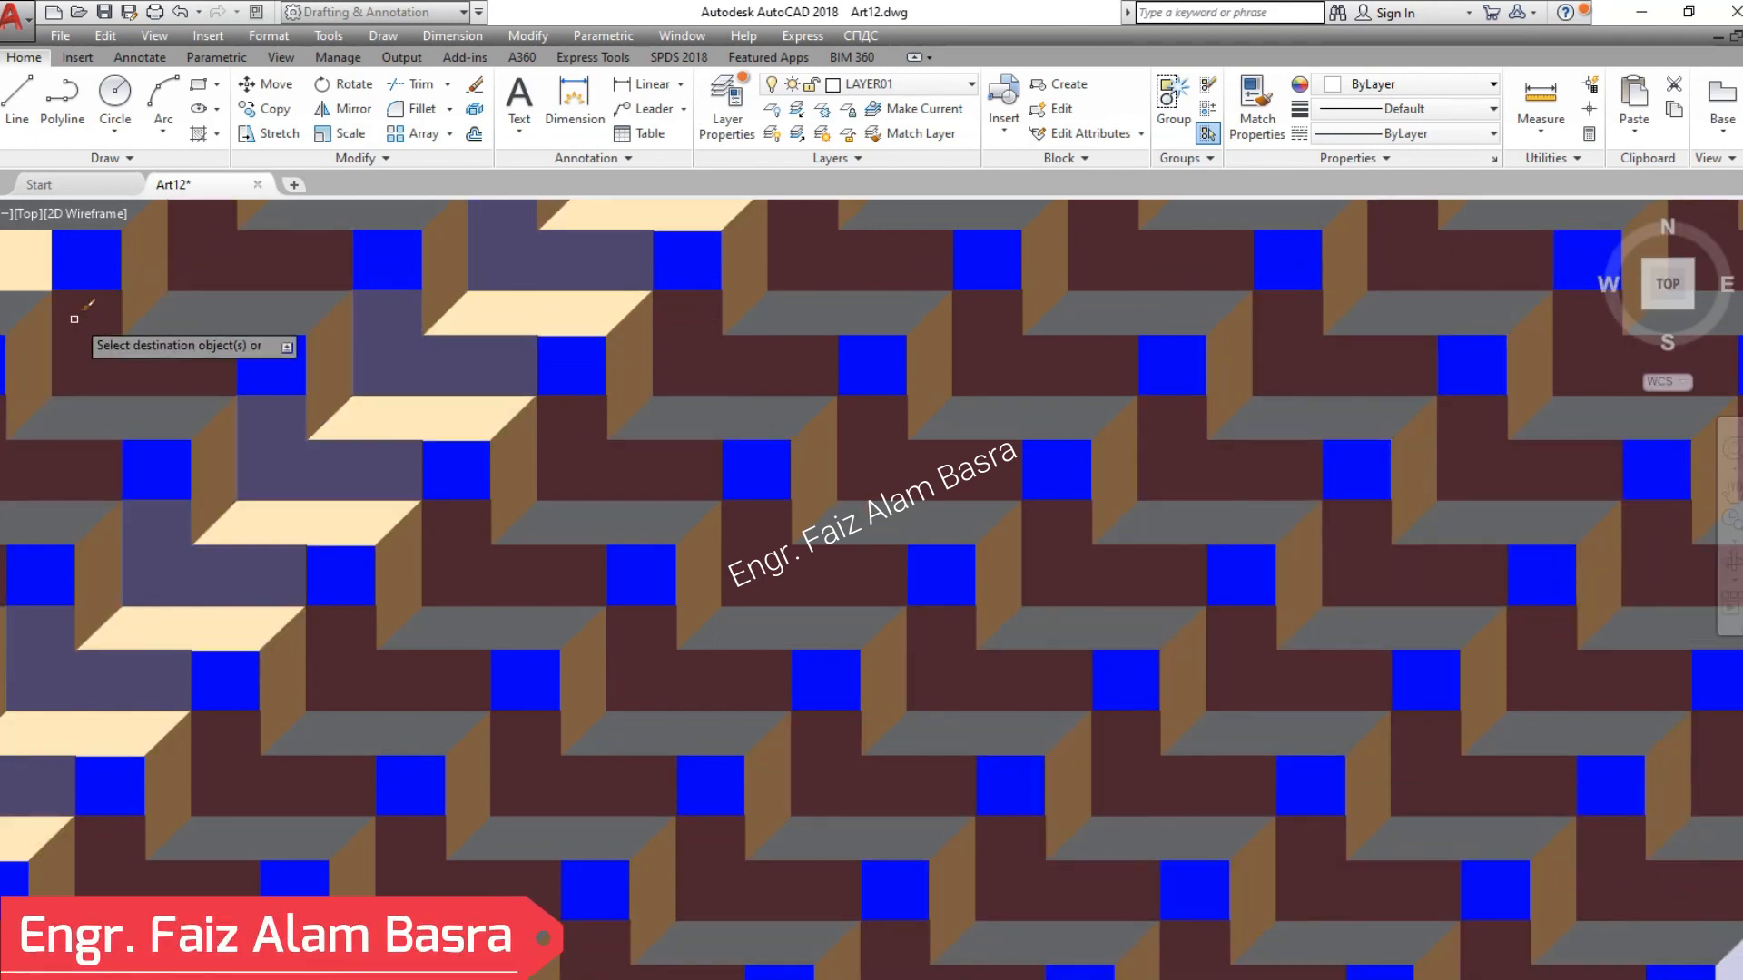
key(Escape)
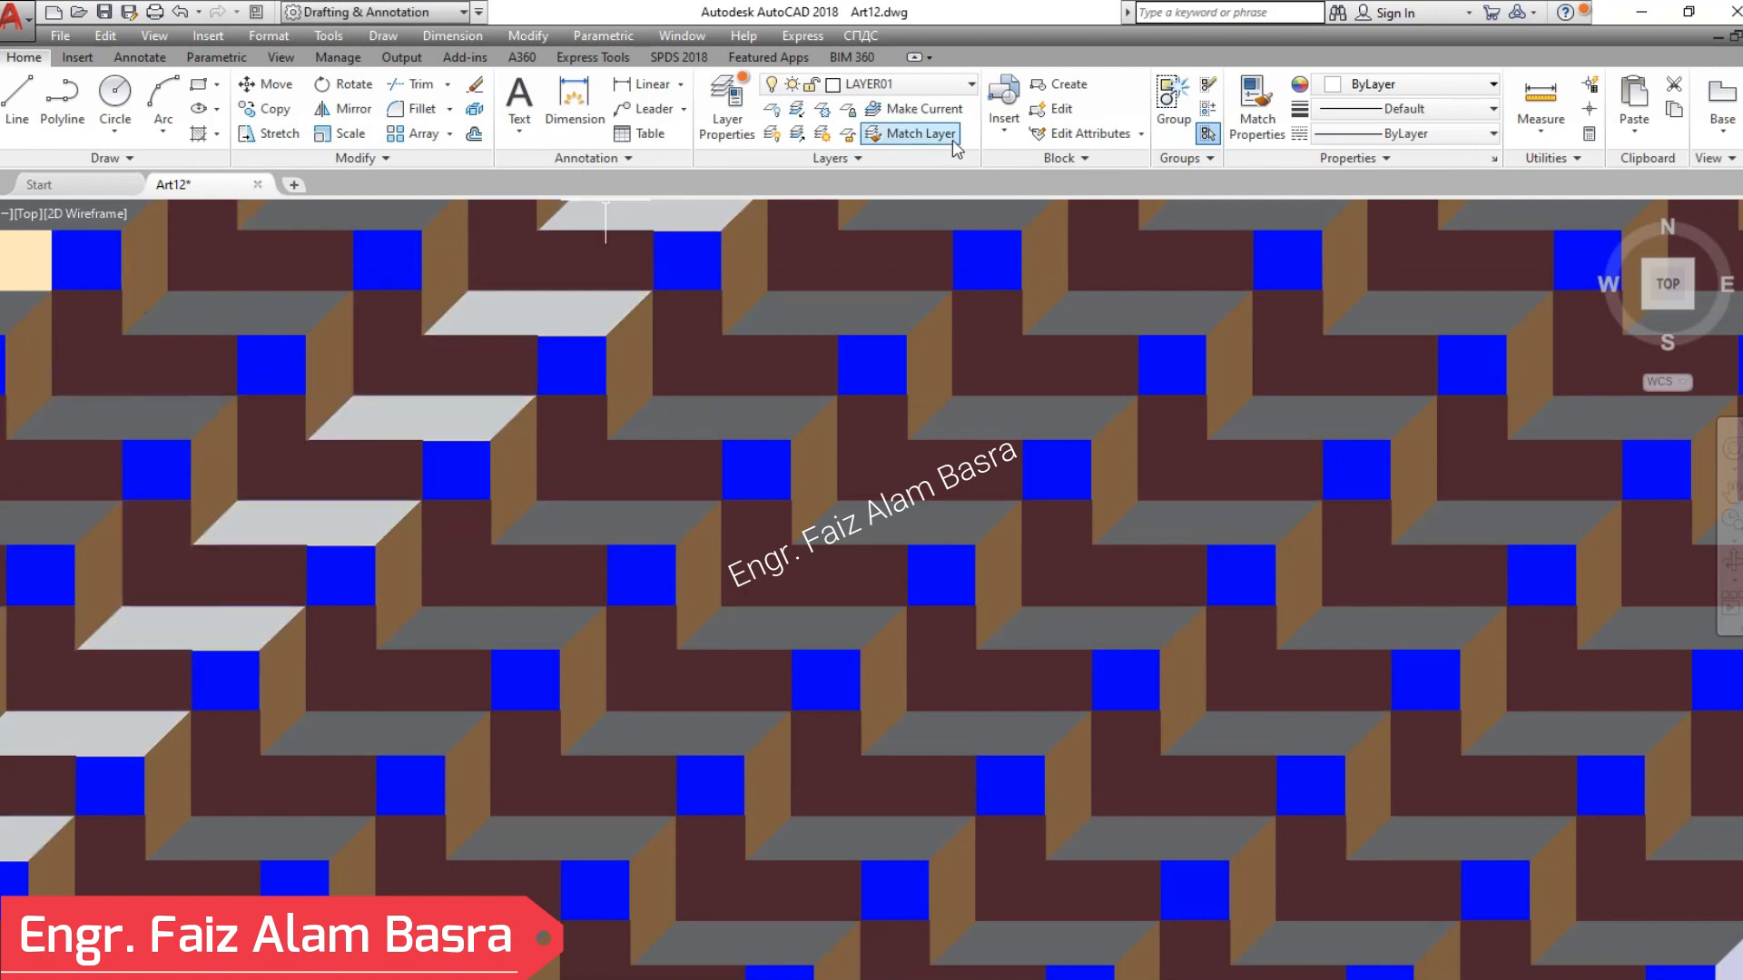
- Match all dark-grey rows of horizontal faces to the cream horizontal-face hatch
click(1251, 107)
click(450, 424)
click(571, 519)
click(732, 627)
click(945, 726)
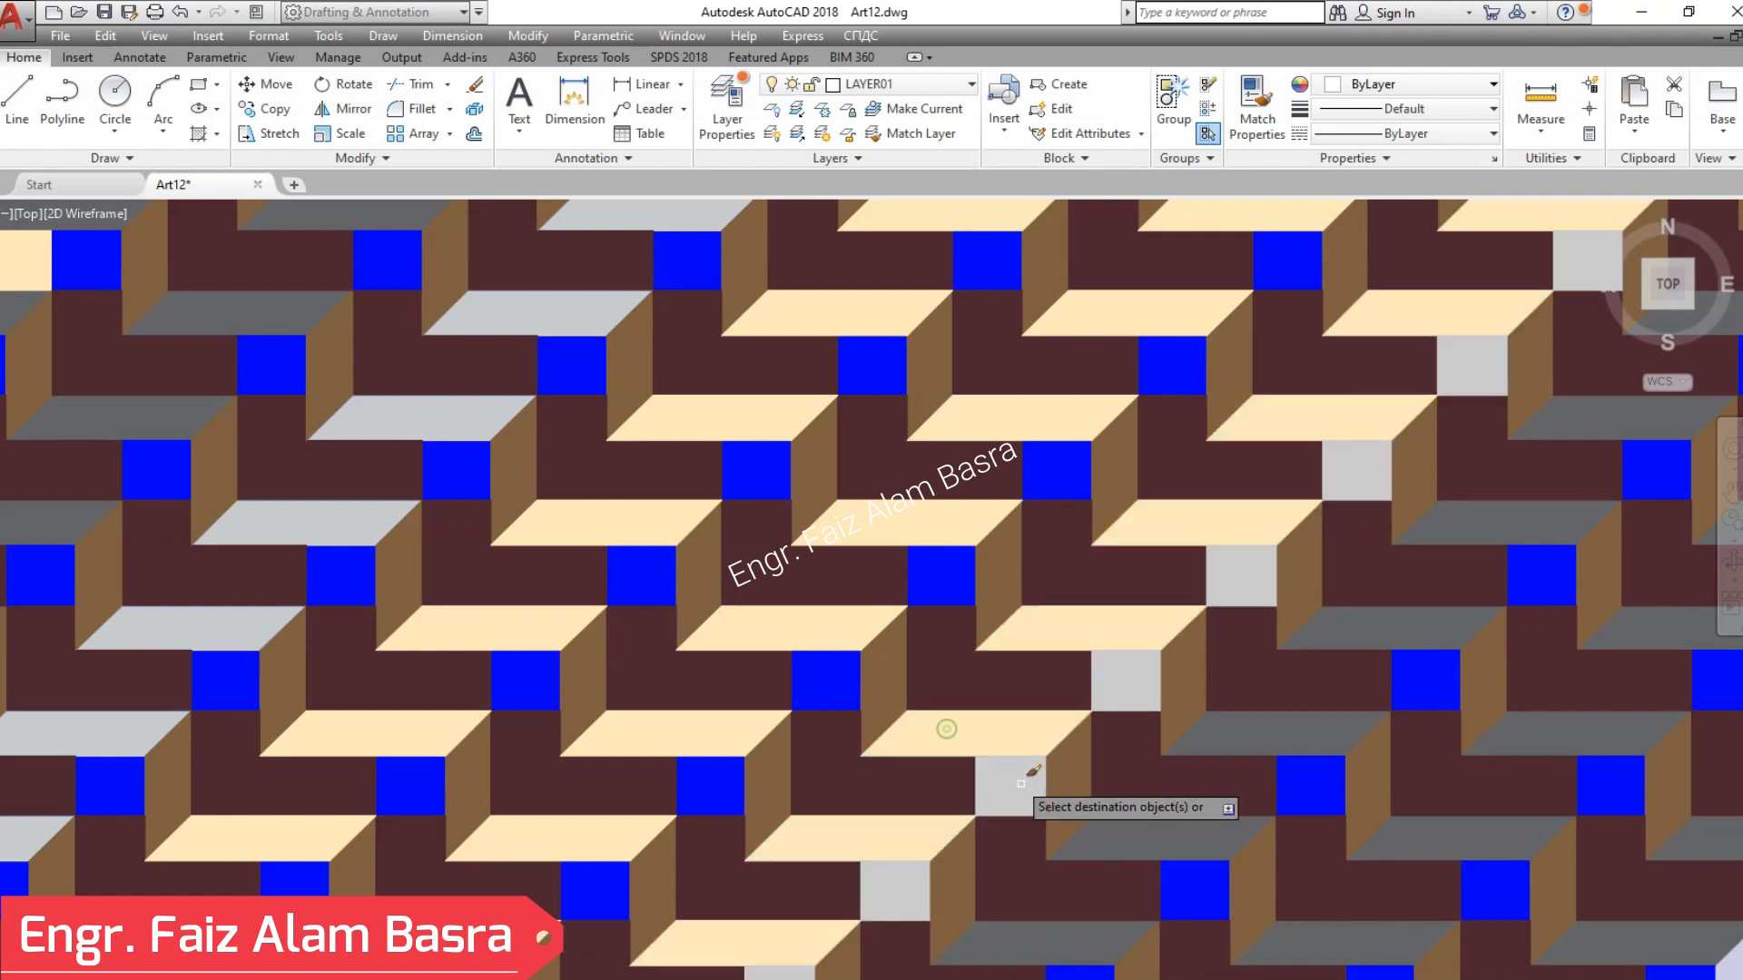
click(1158, 840)
click(1470, 840)
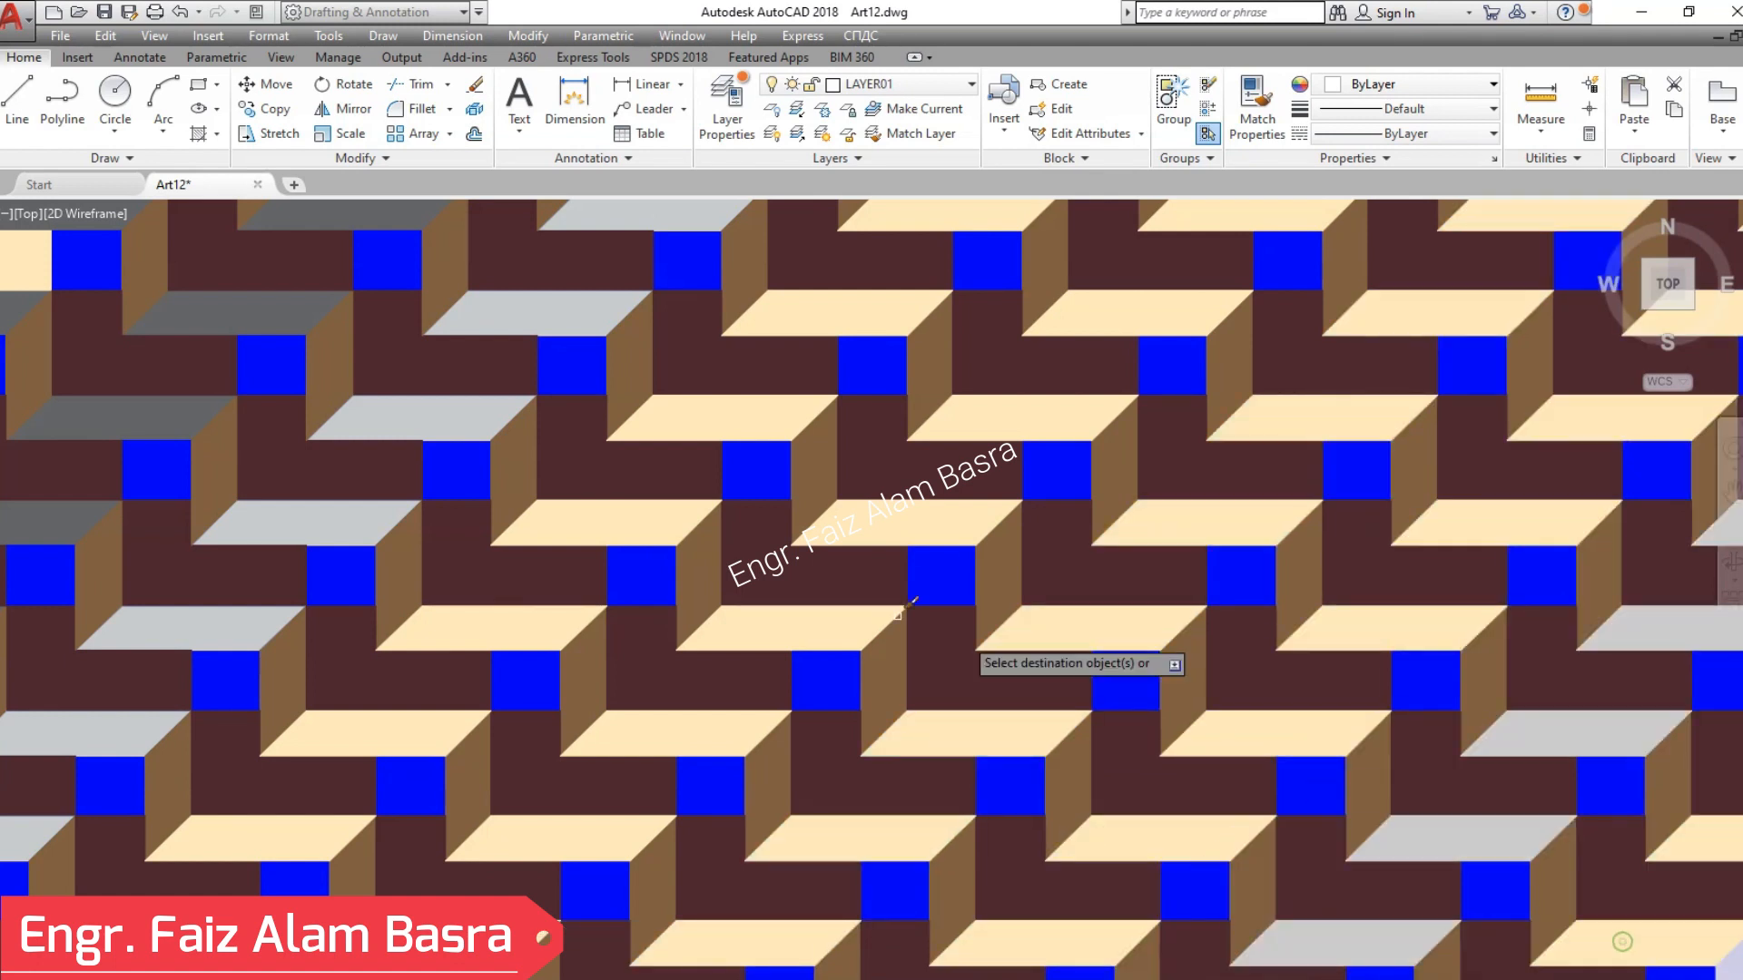
click(260, 309)
click(16, 303)
key(Escape)
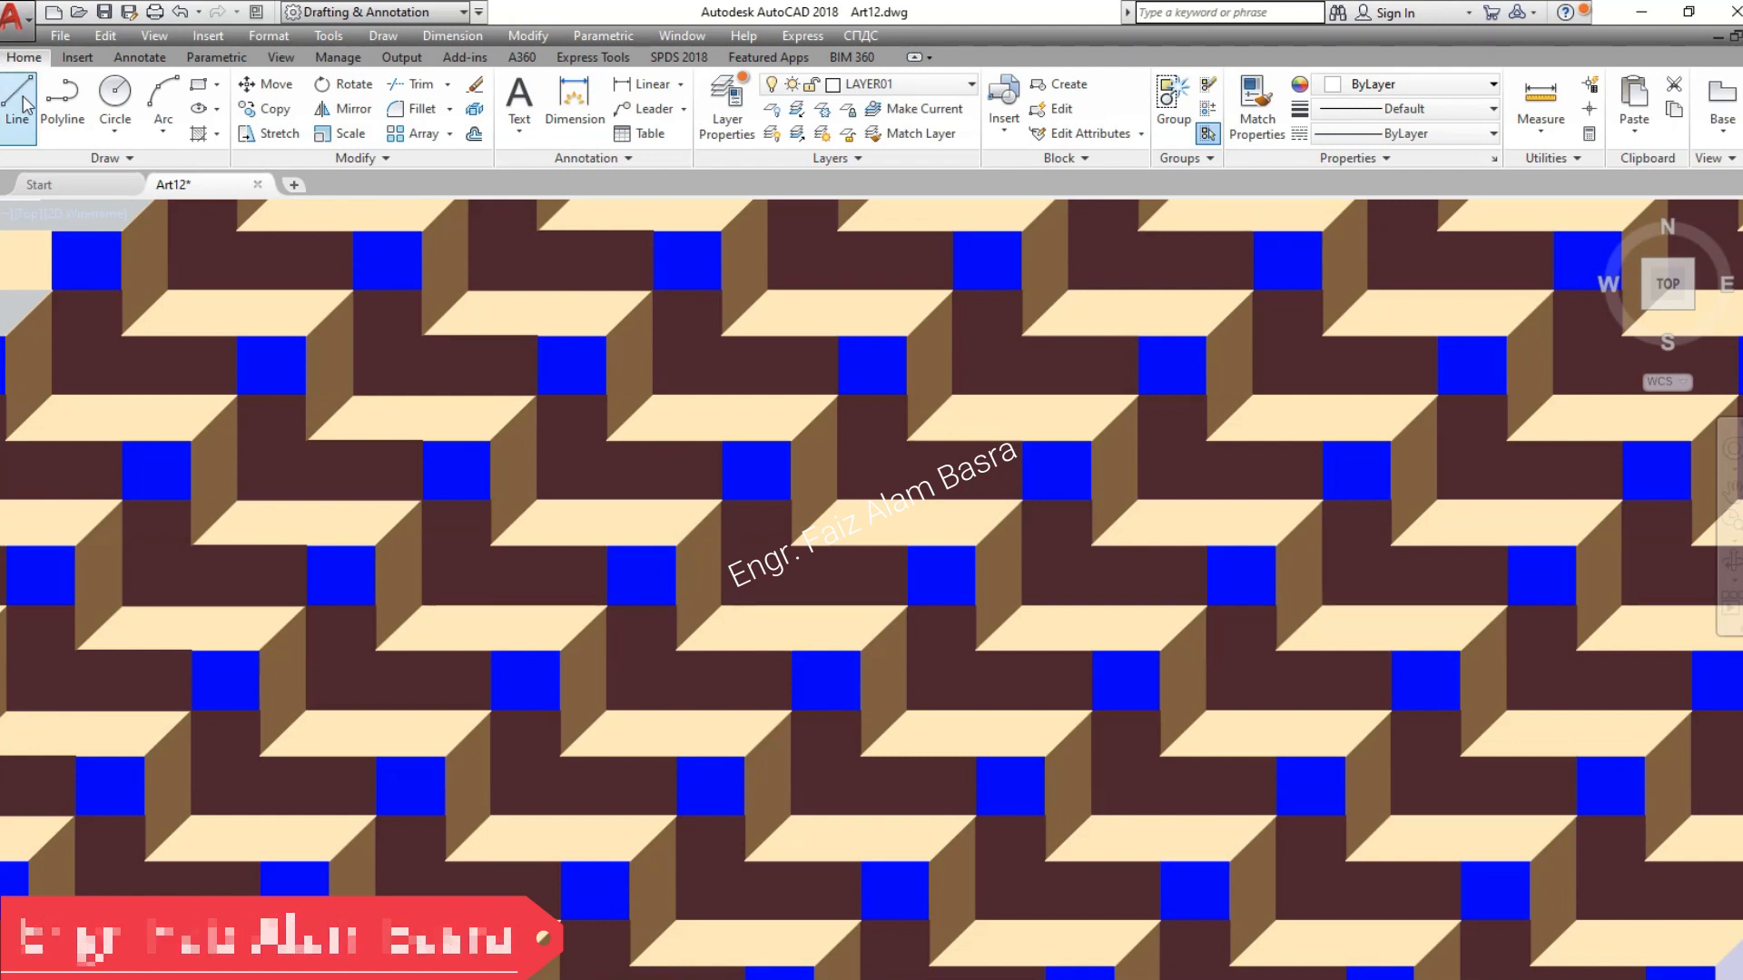
- Set the solid hatch colour of one diagonal row of blue squares to black 0,0,0
click(714, 286)
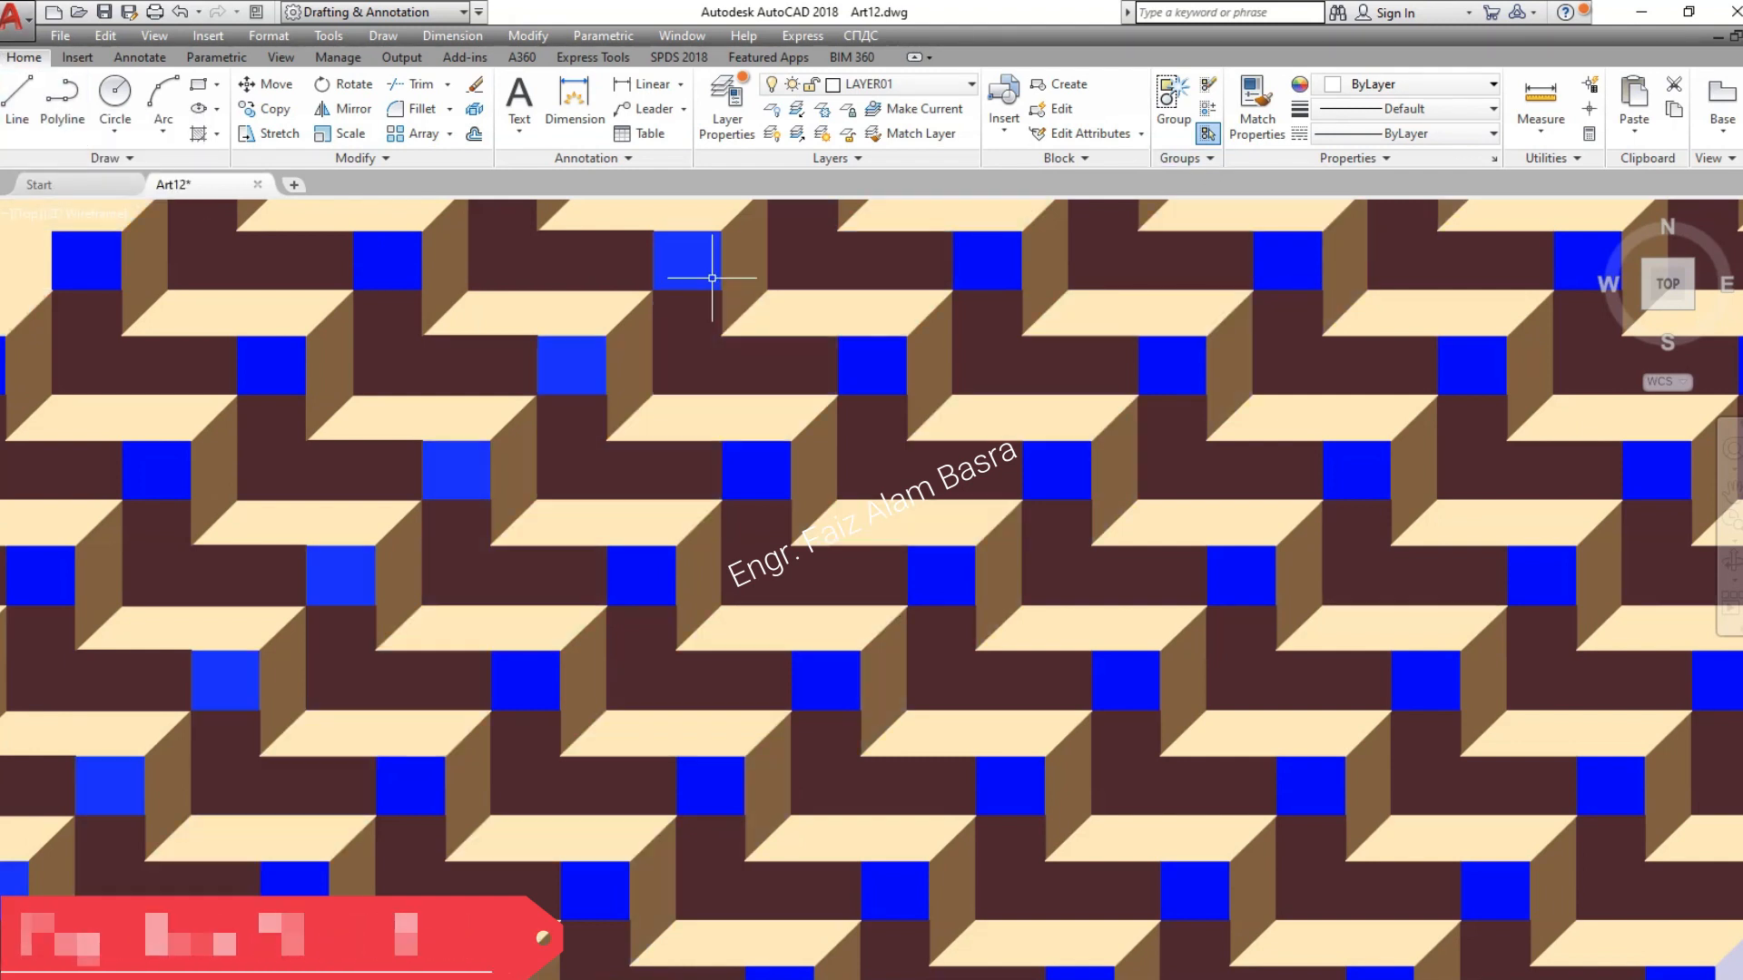
click(690, 108)
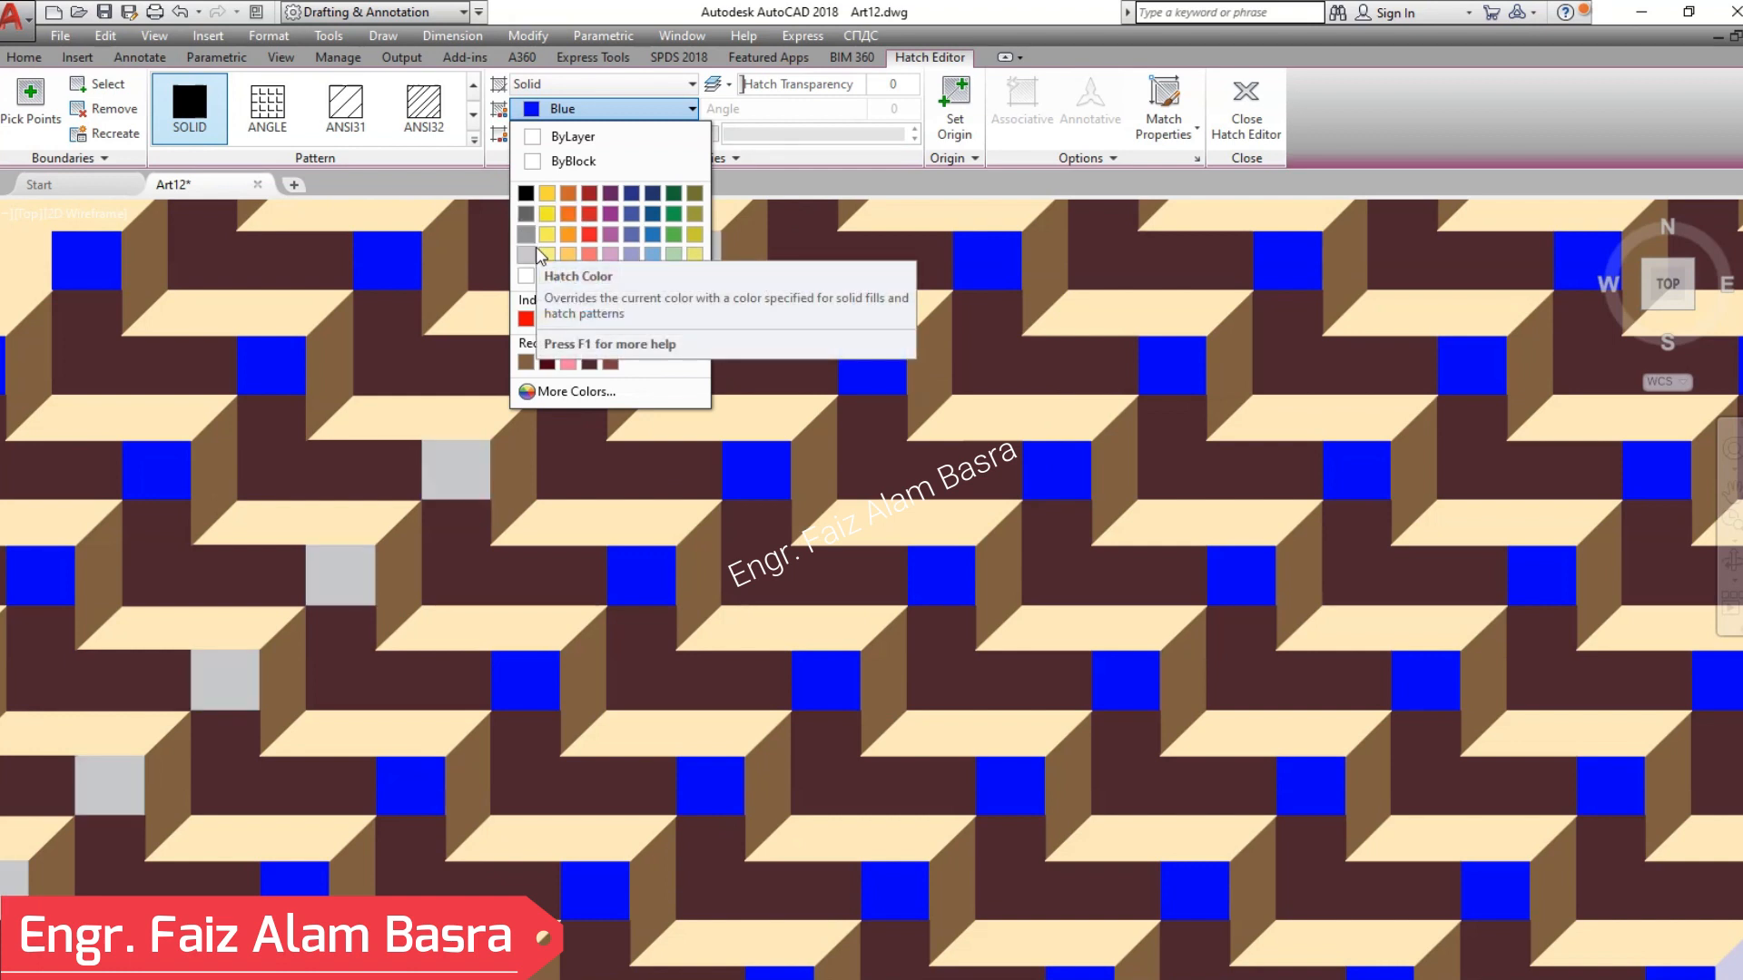
click(526, 192)
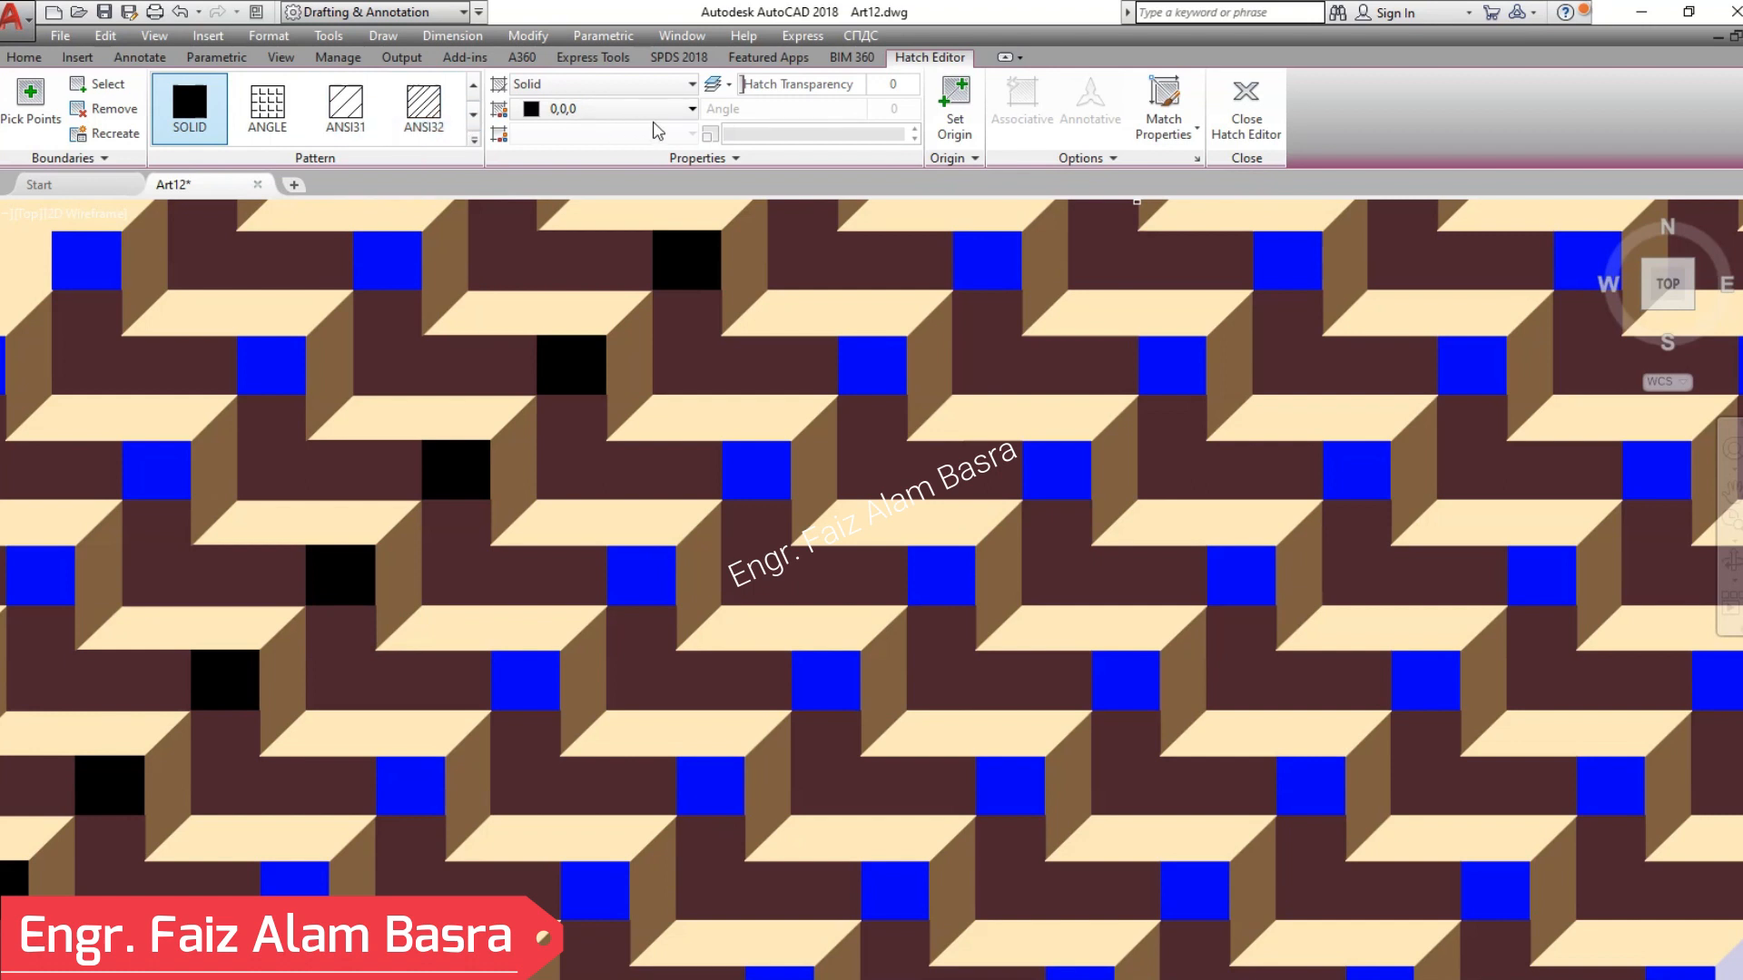
click(60, 36)
mouse_move(155, 37)
click(156, 105)
- Match the black row and all blue rows of squares to the dark-brown front-face hatch
click(28, 59)
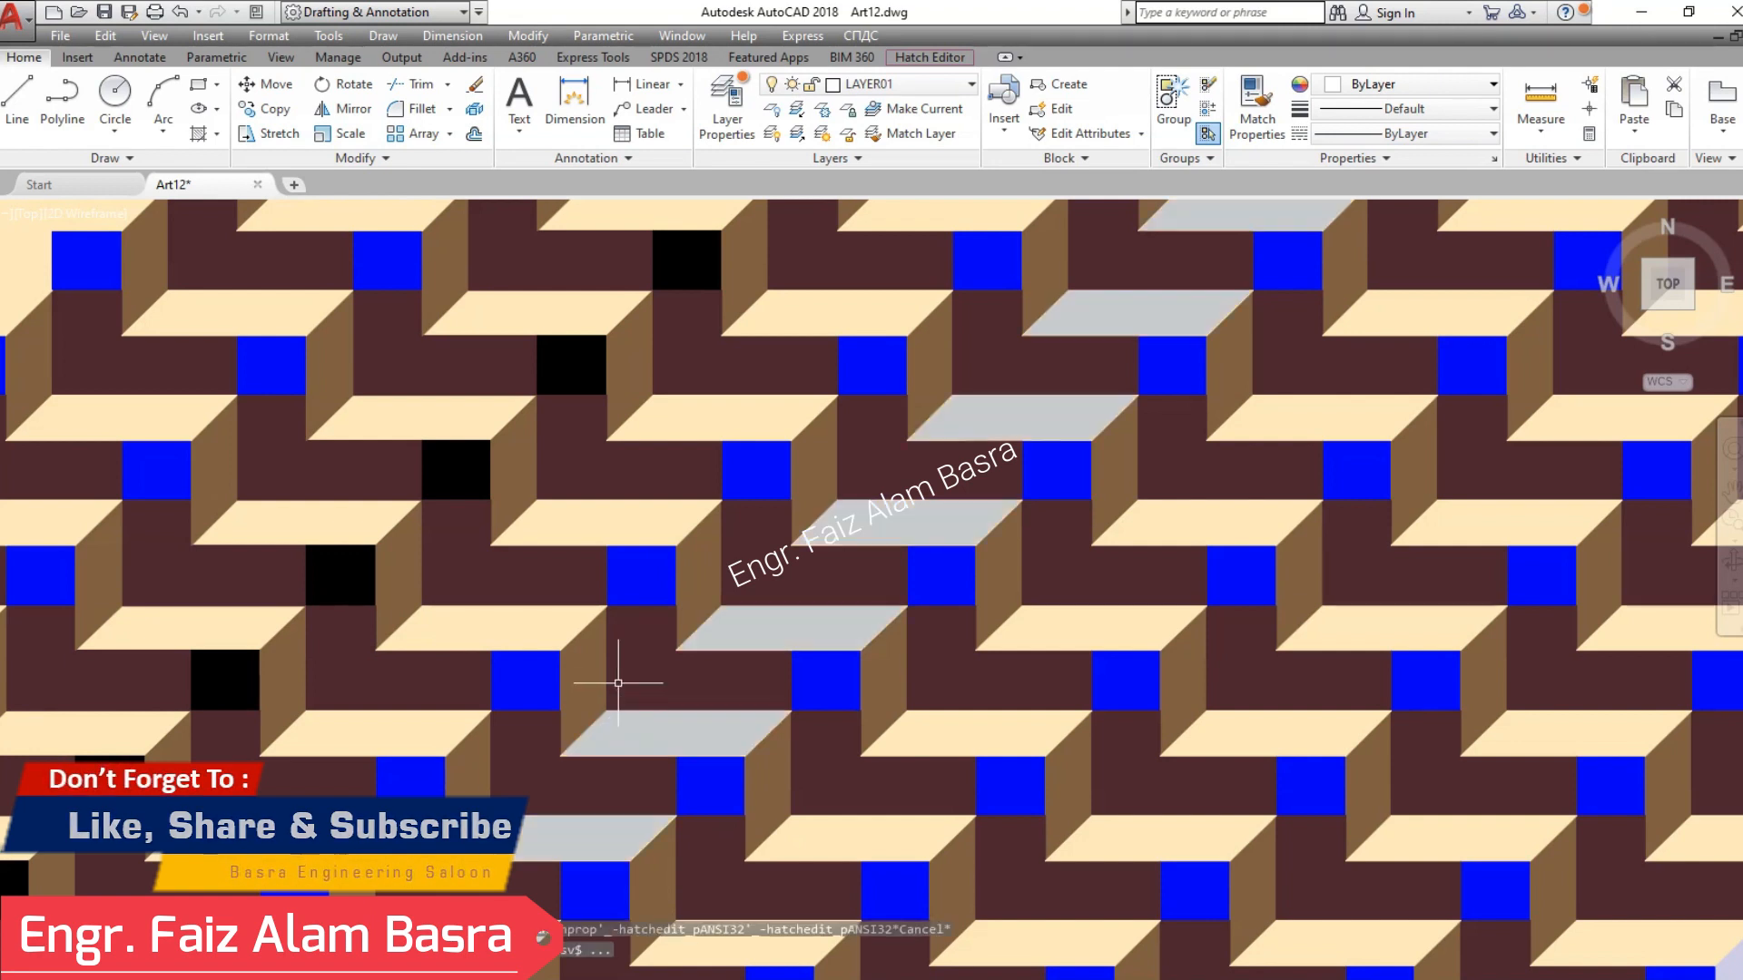
click(1260, 99)
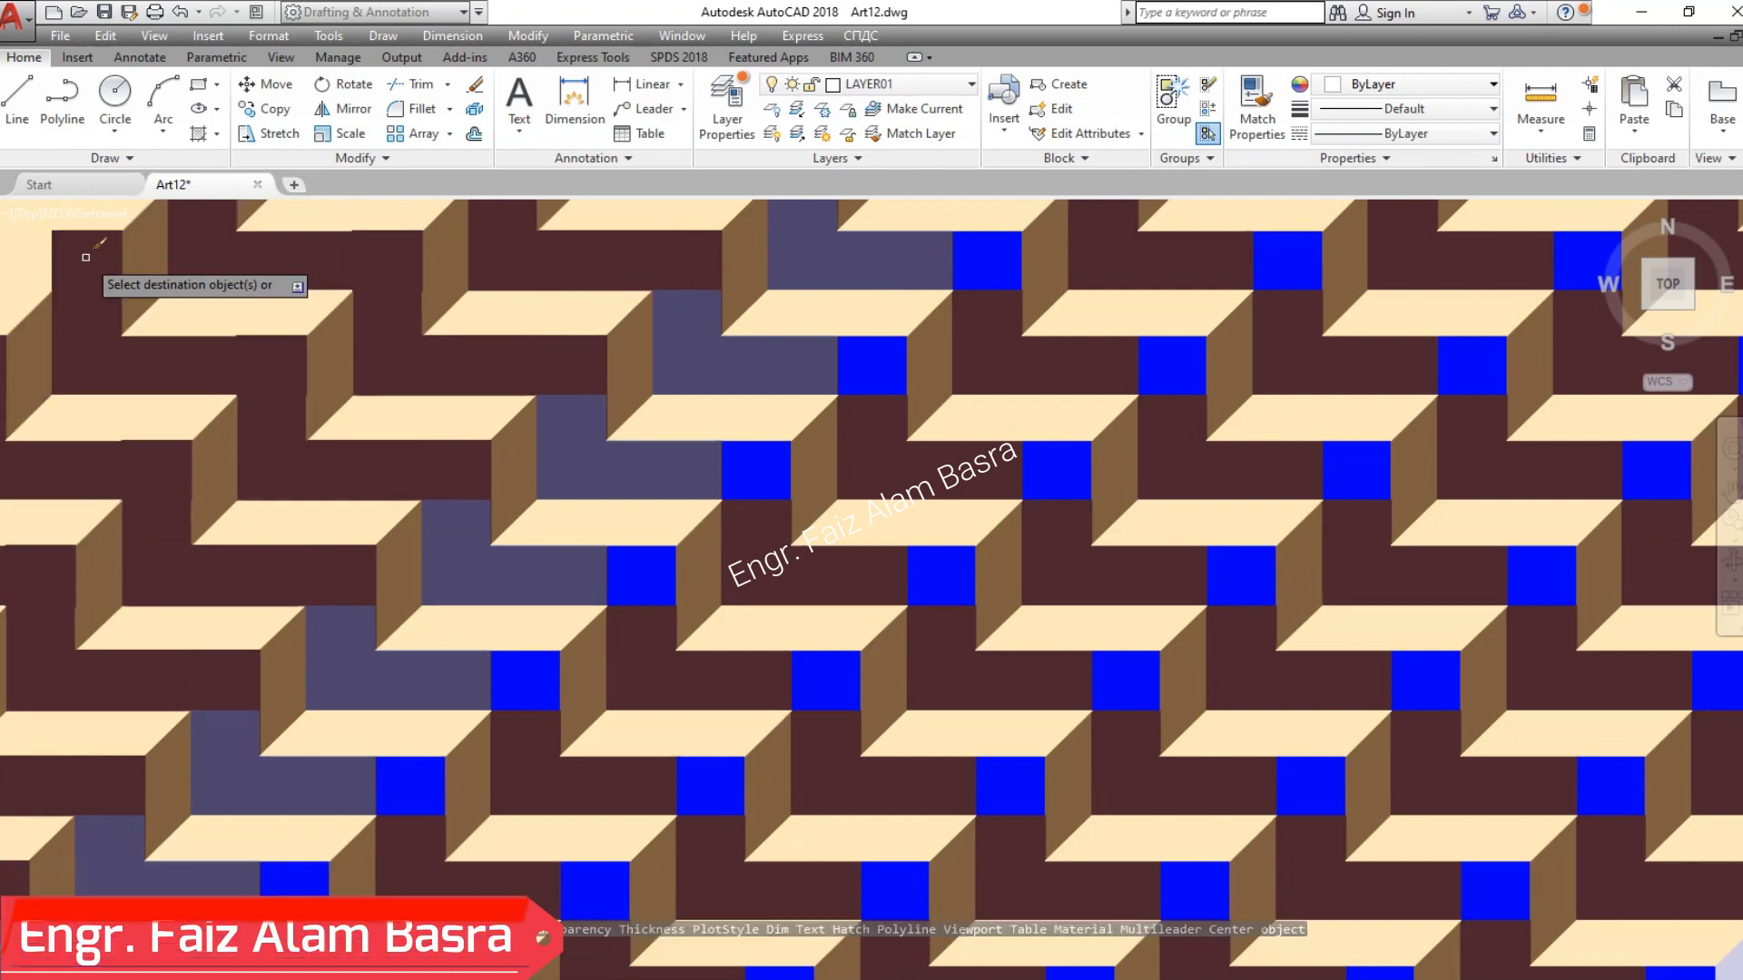
click(88, 258)
click(754, 468)
click(932, 588)
click(1136, 685)
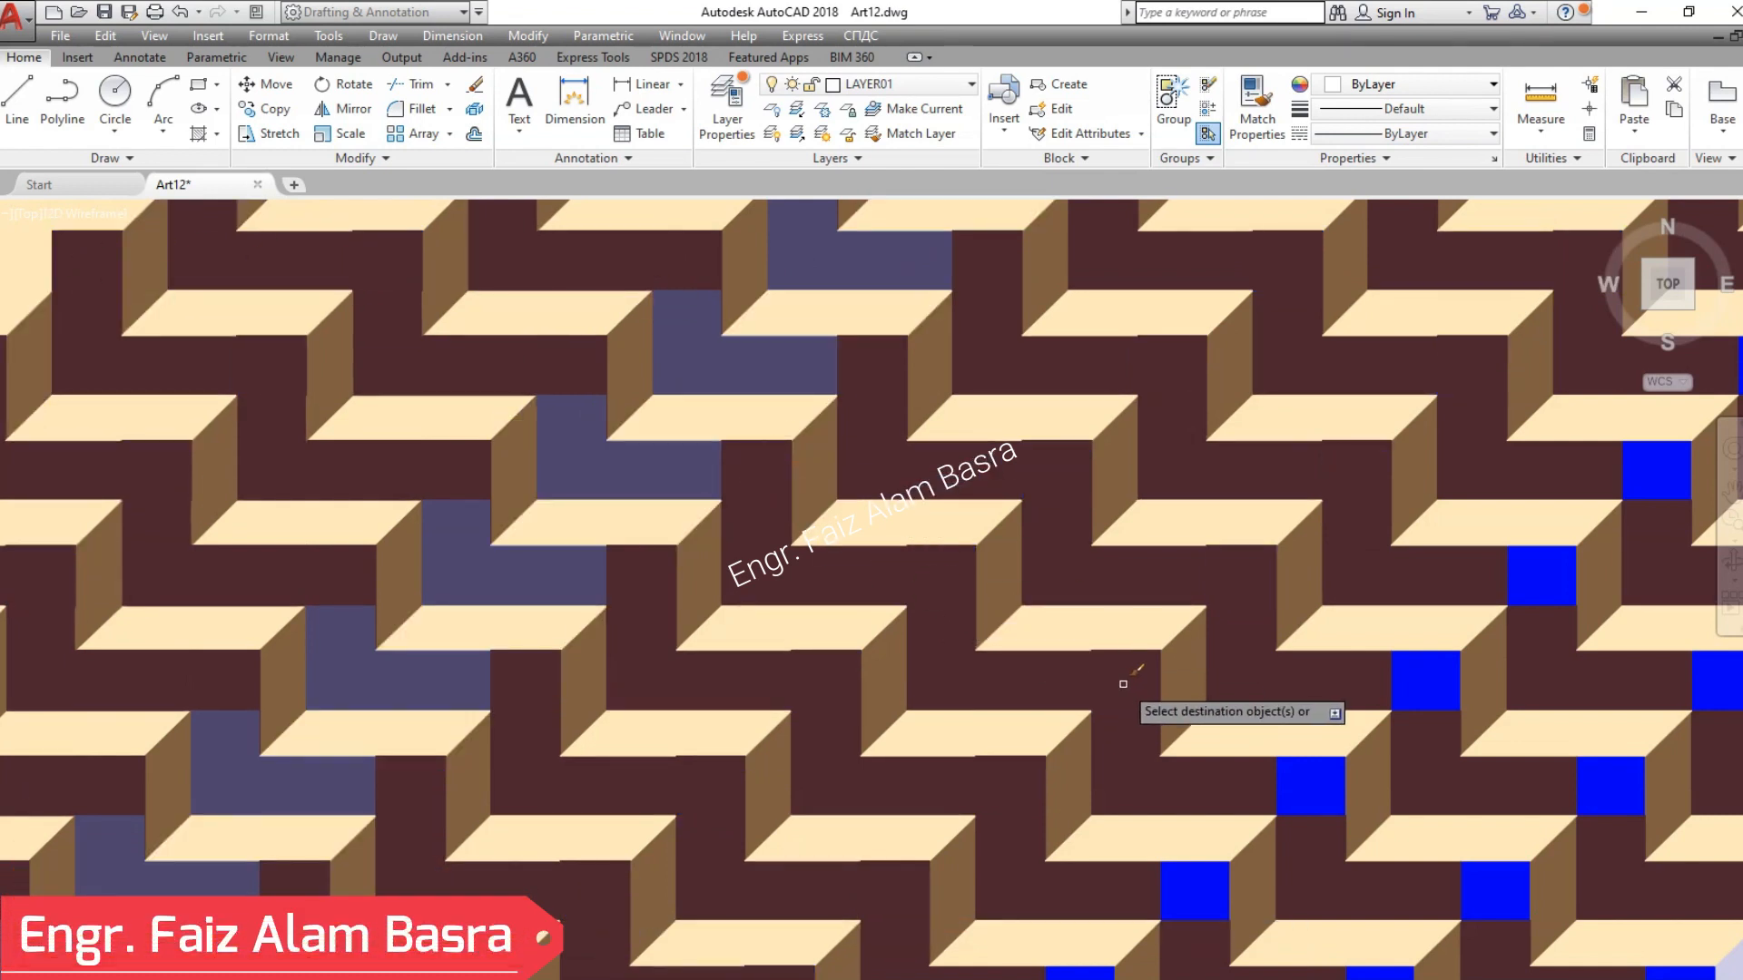
click(1331, 805)
click(1492, 894)
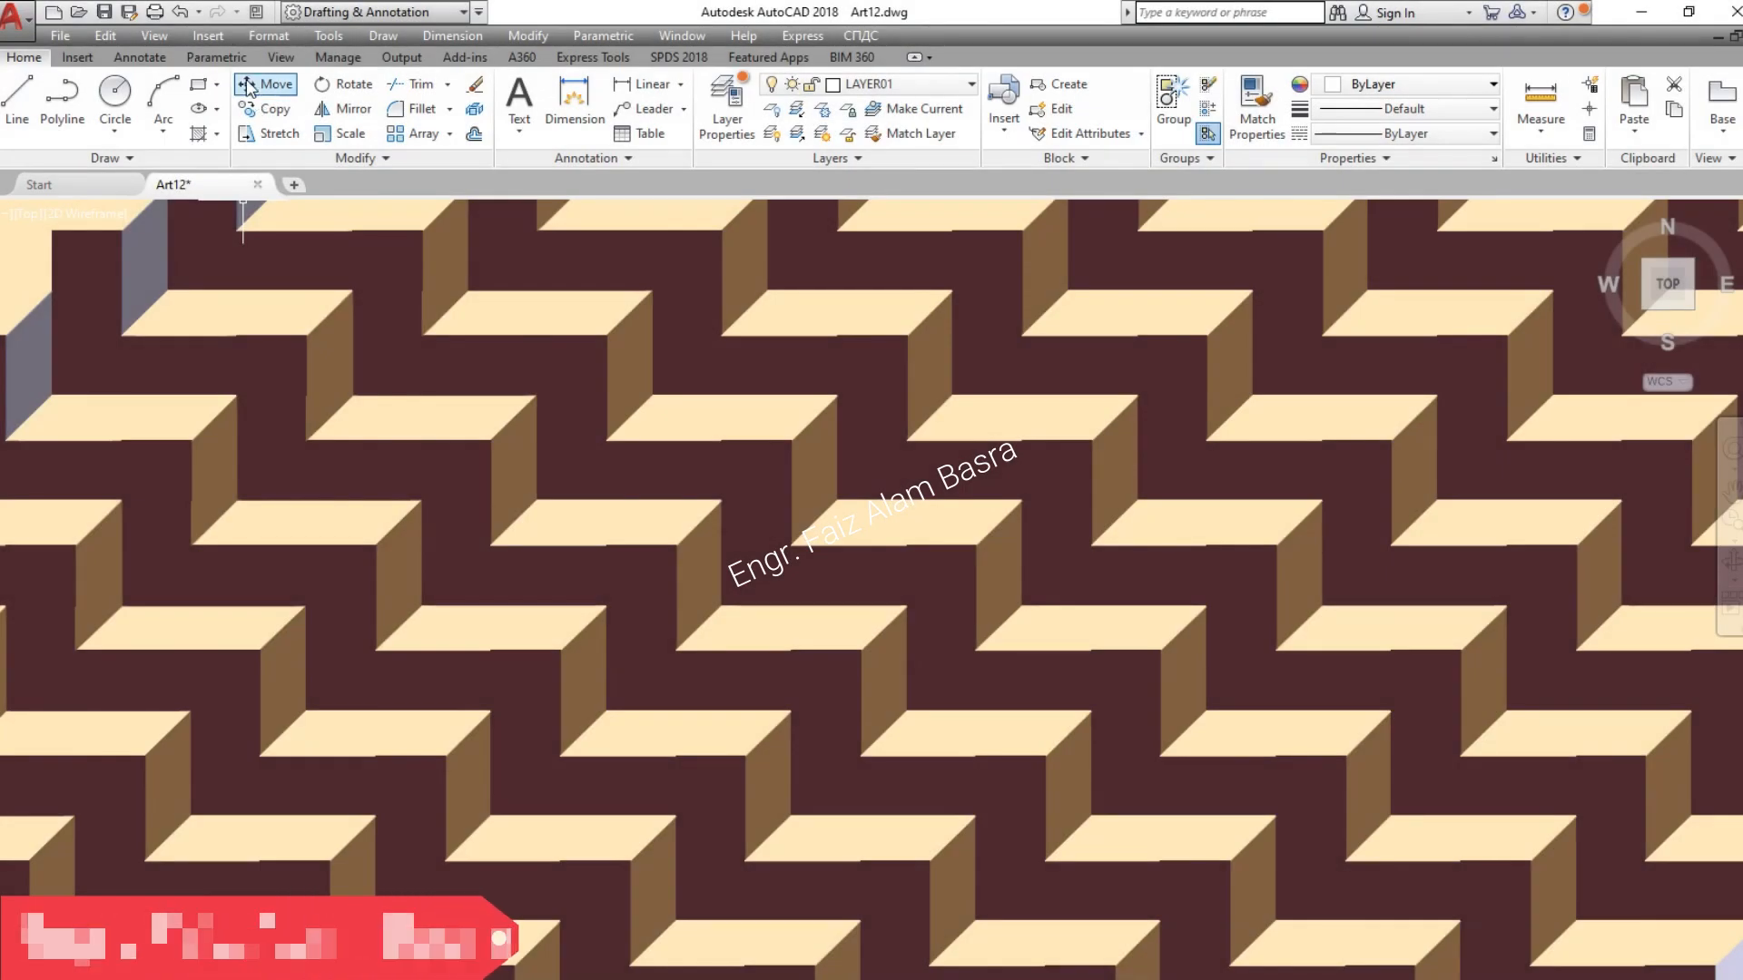
- Give one diagonal row of squares a black 0,0,0 hatch and change its type to the STARS pattern
click(858, 349)
click(649, 112)
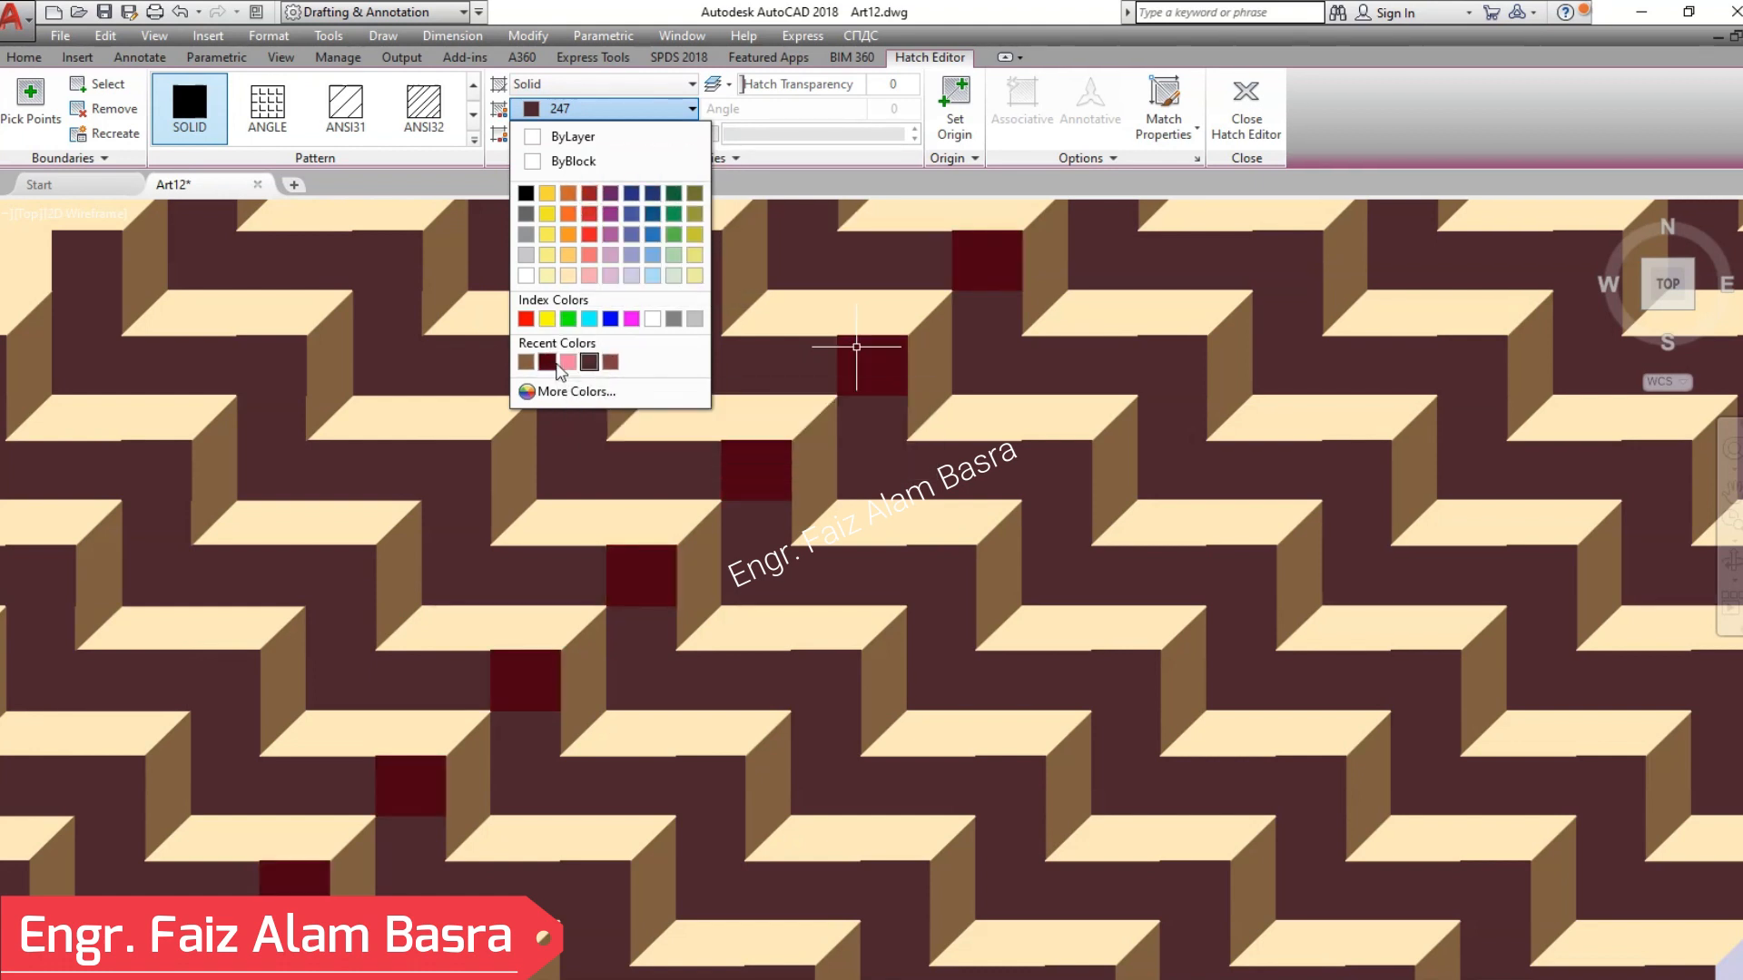
click(526, 192)
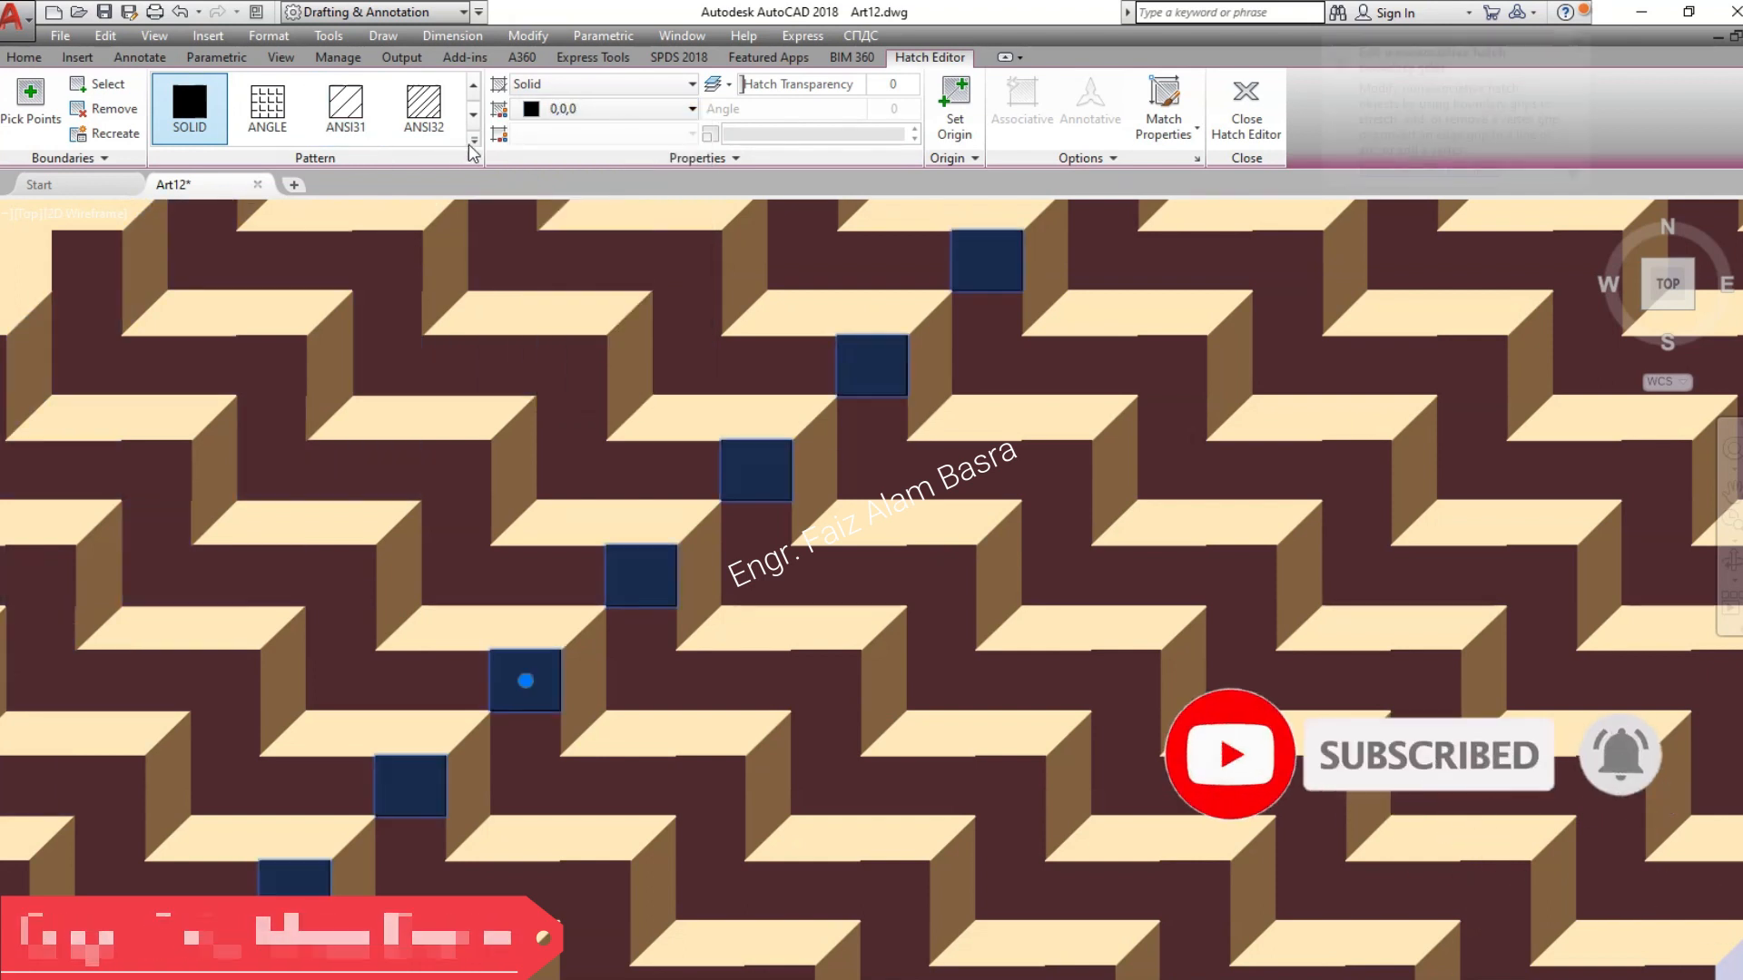
click(563, 84)
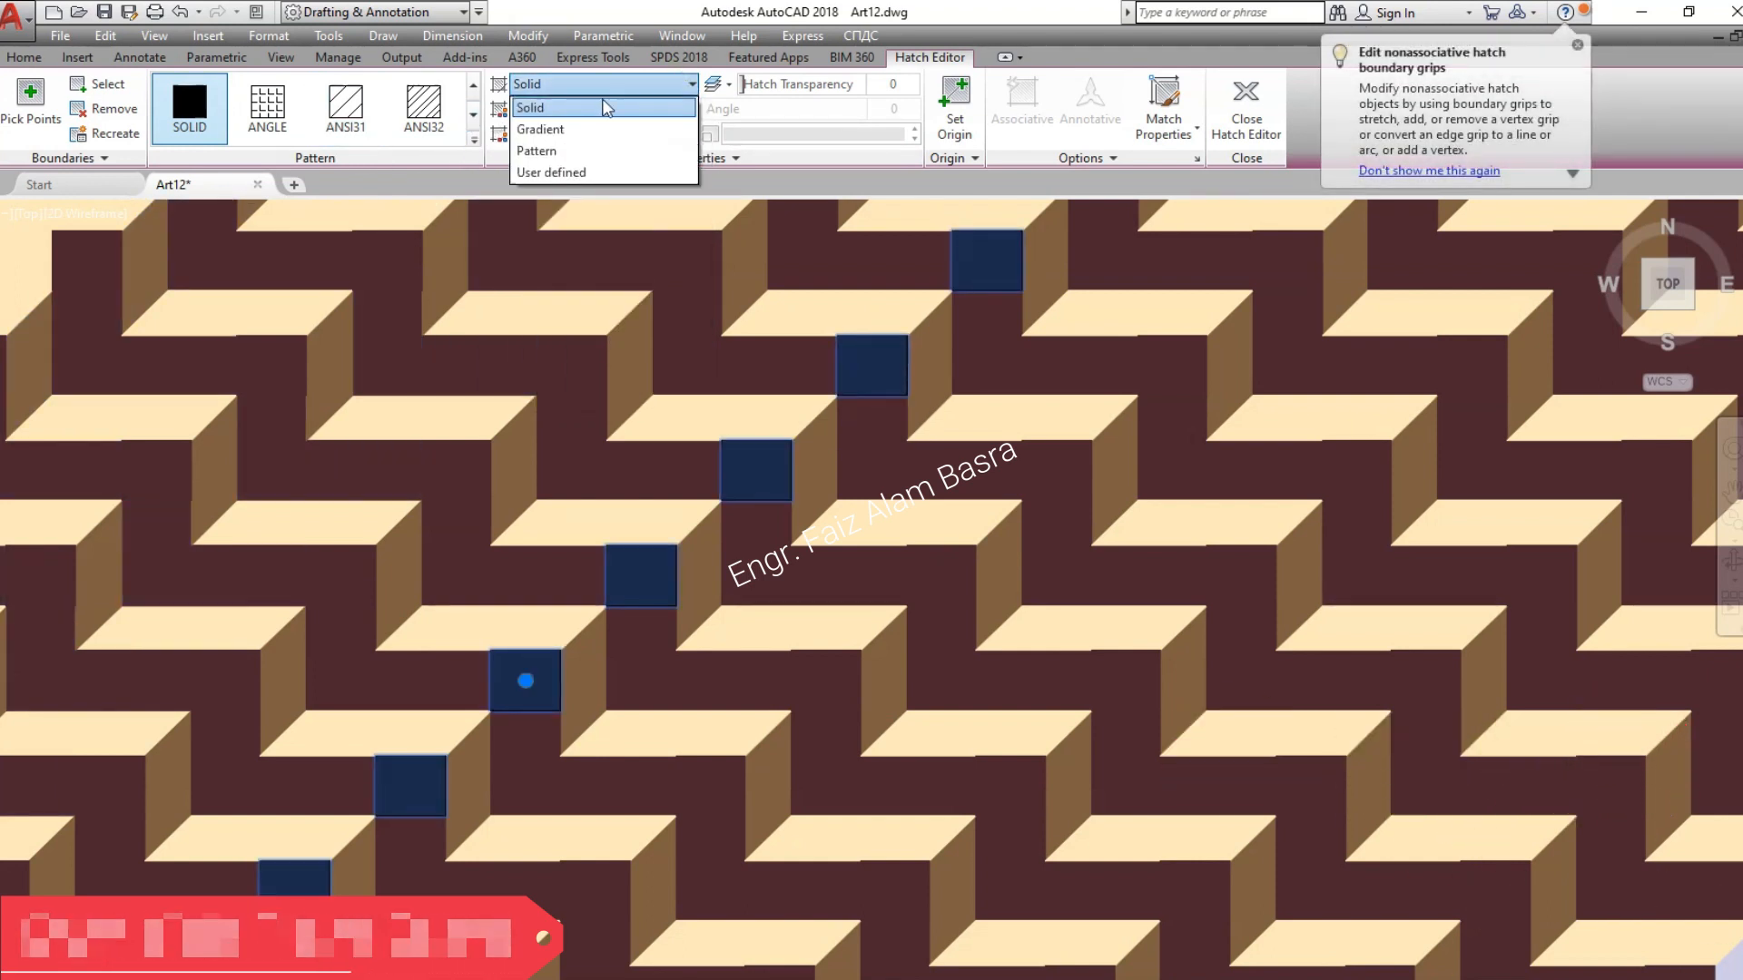
click(537, 151)
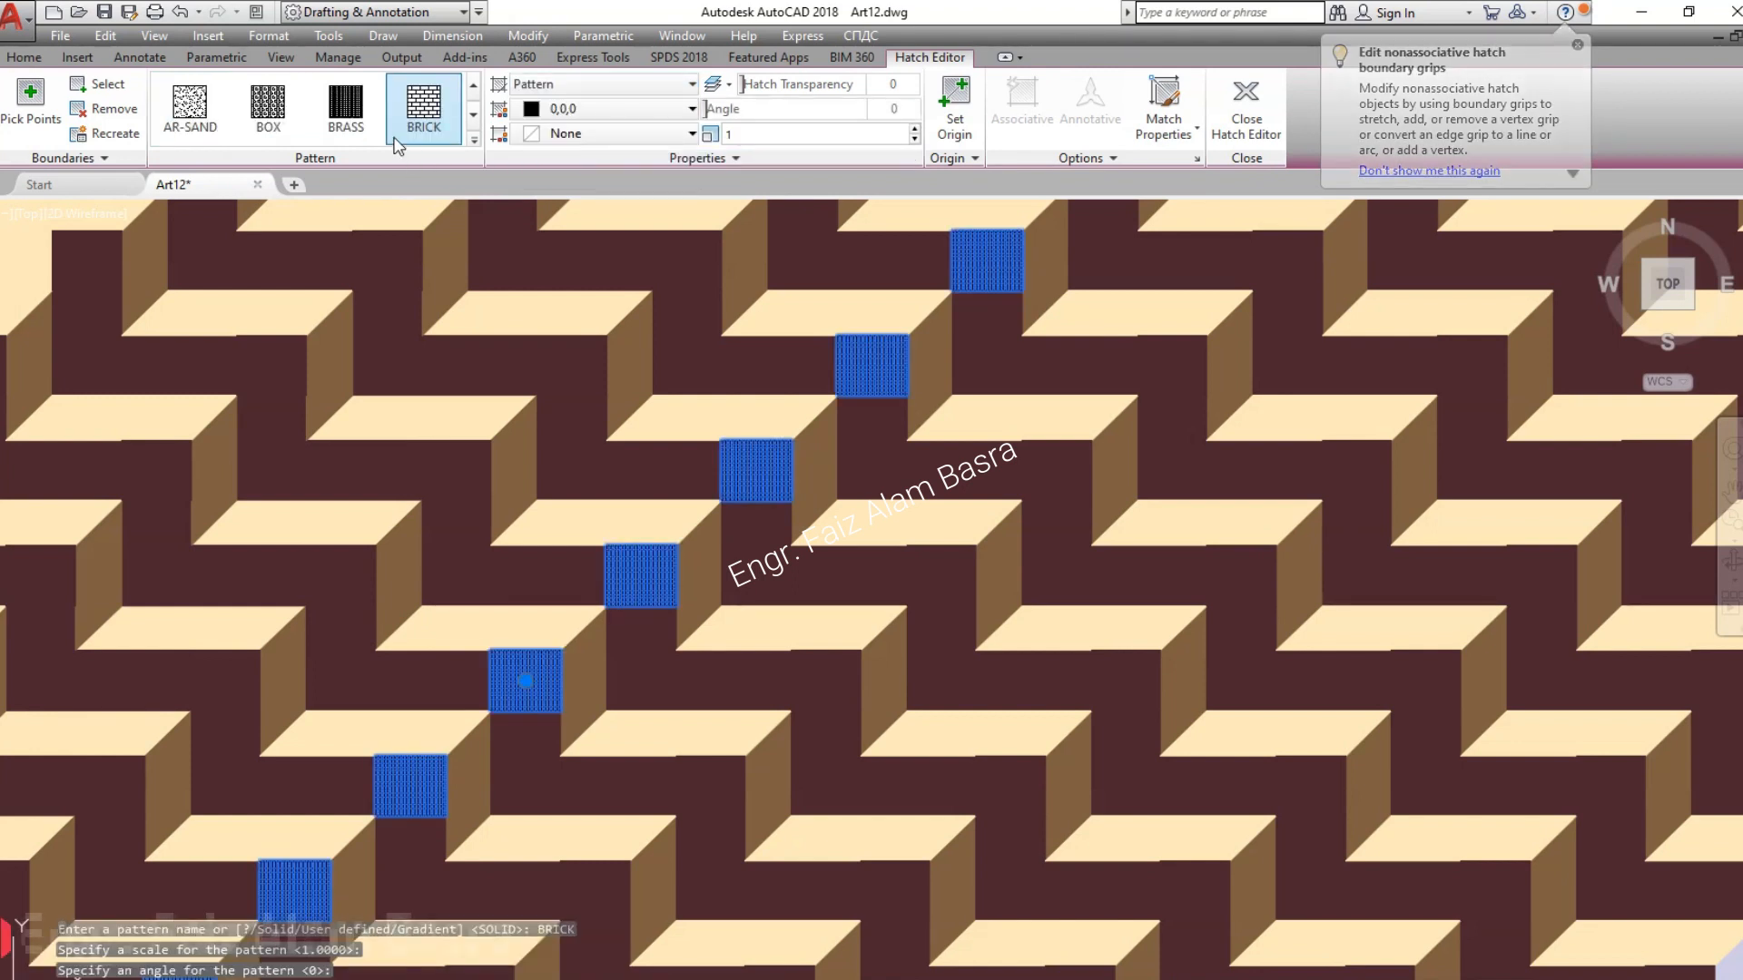
scroll(238, 111, up, 6)
click(368, 131)
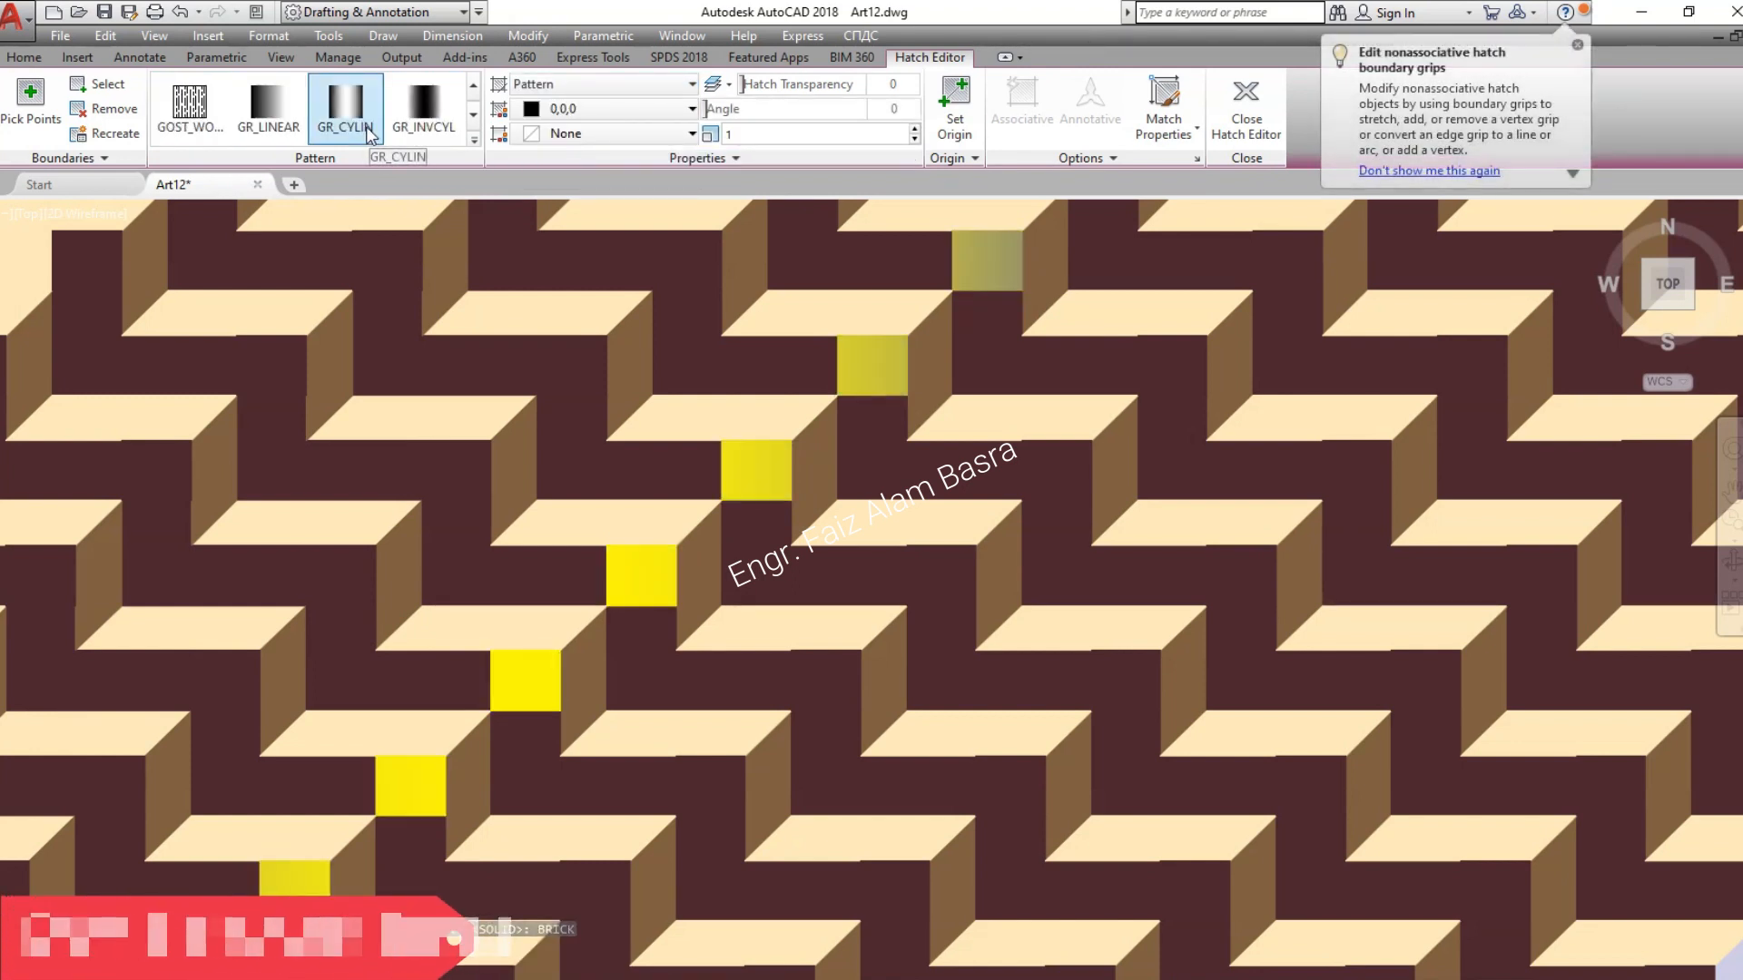
scroll(369, 134, down, 2)
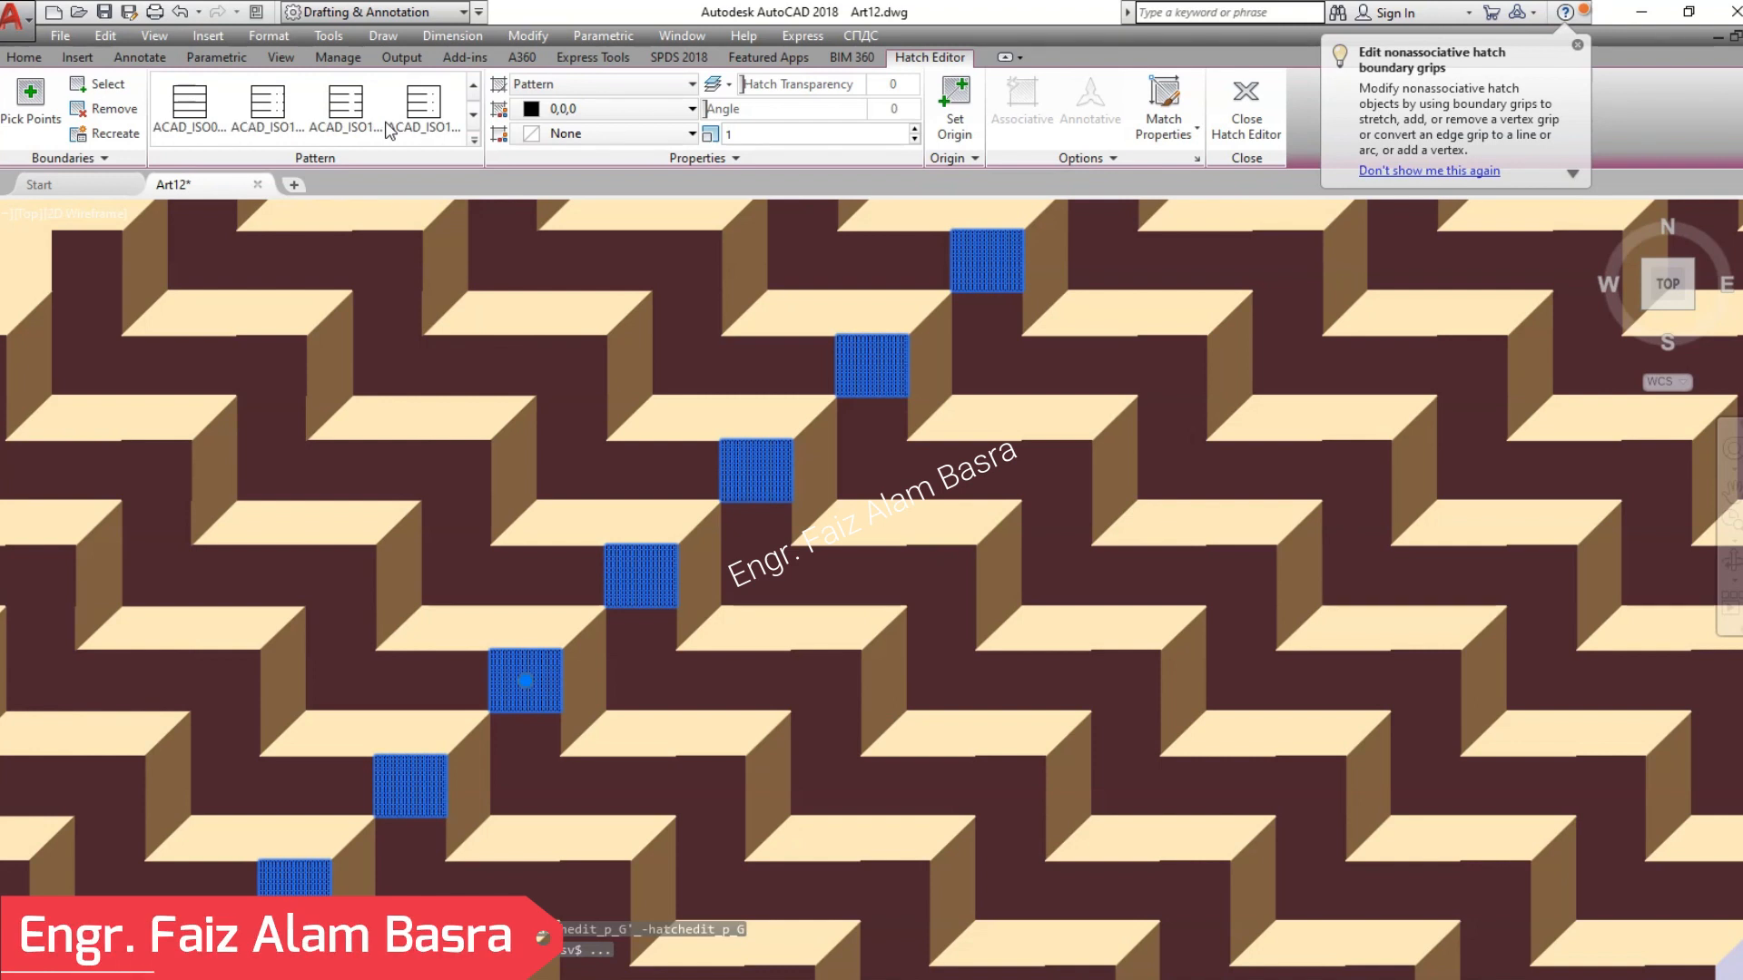
scroll(391, 134, up, 1)
click(392, 127)
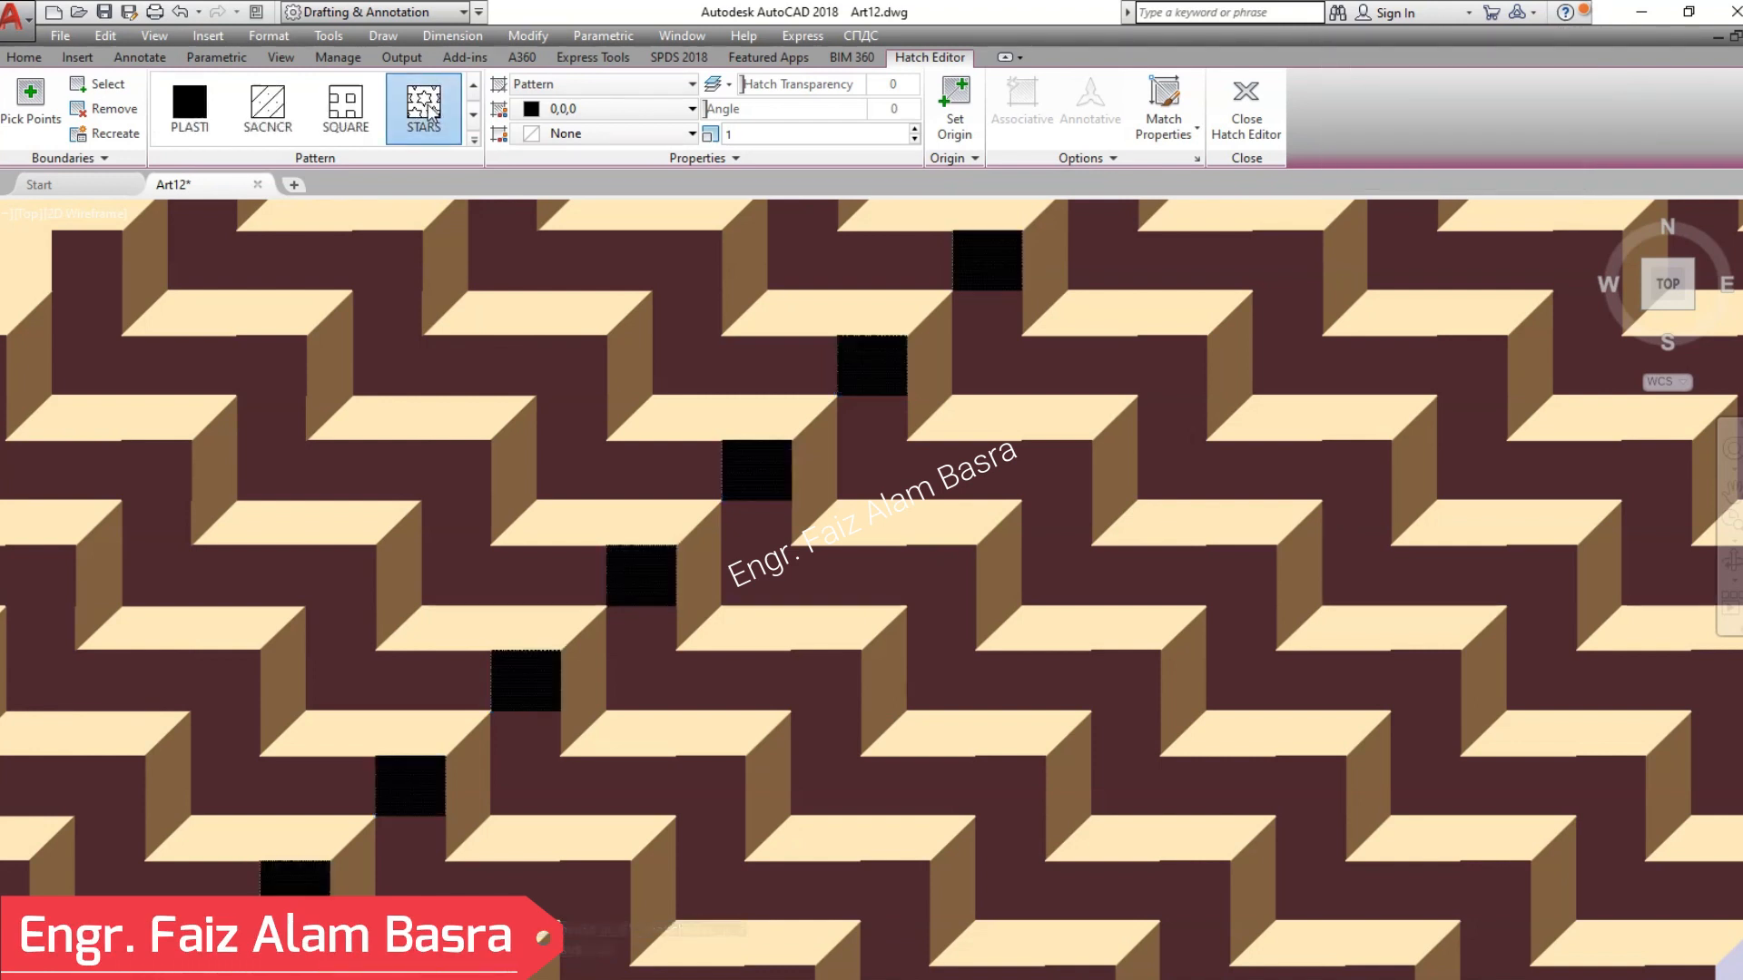
- Set the star-patterned squares' hatch background to white and the pattern scale to 5
click(692, 134)
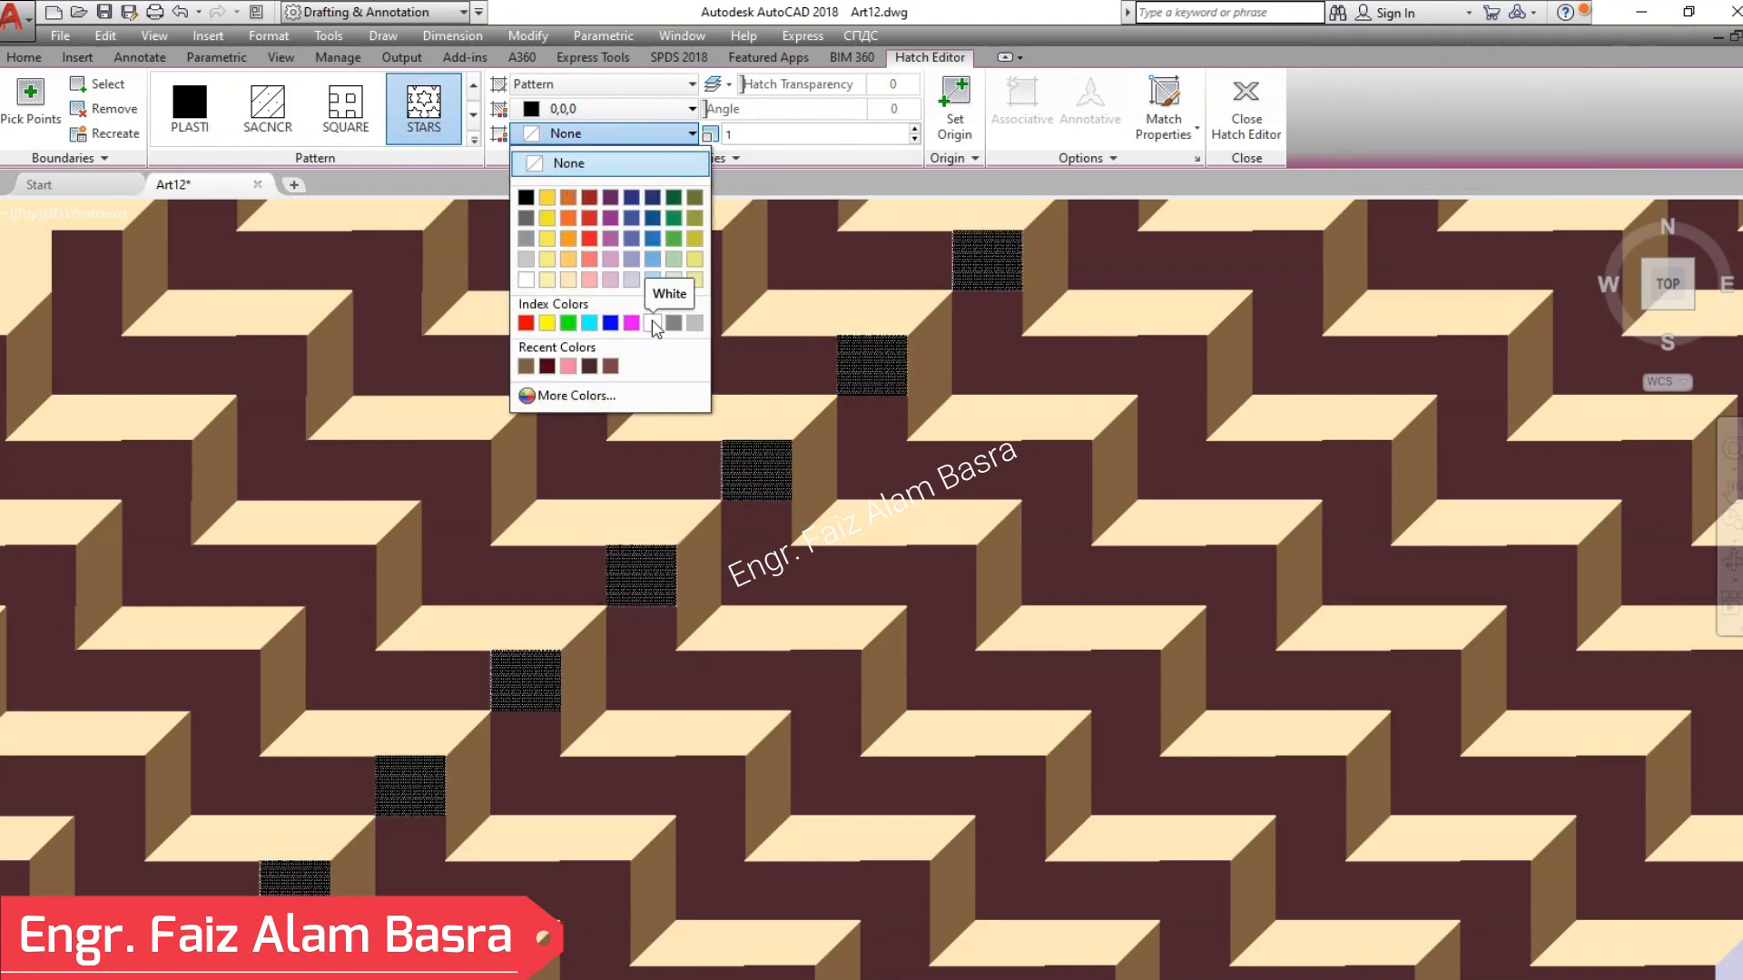
click(653, 323)
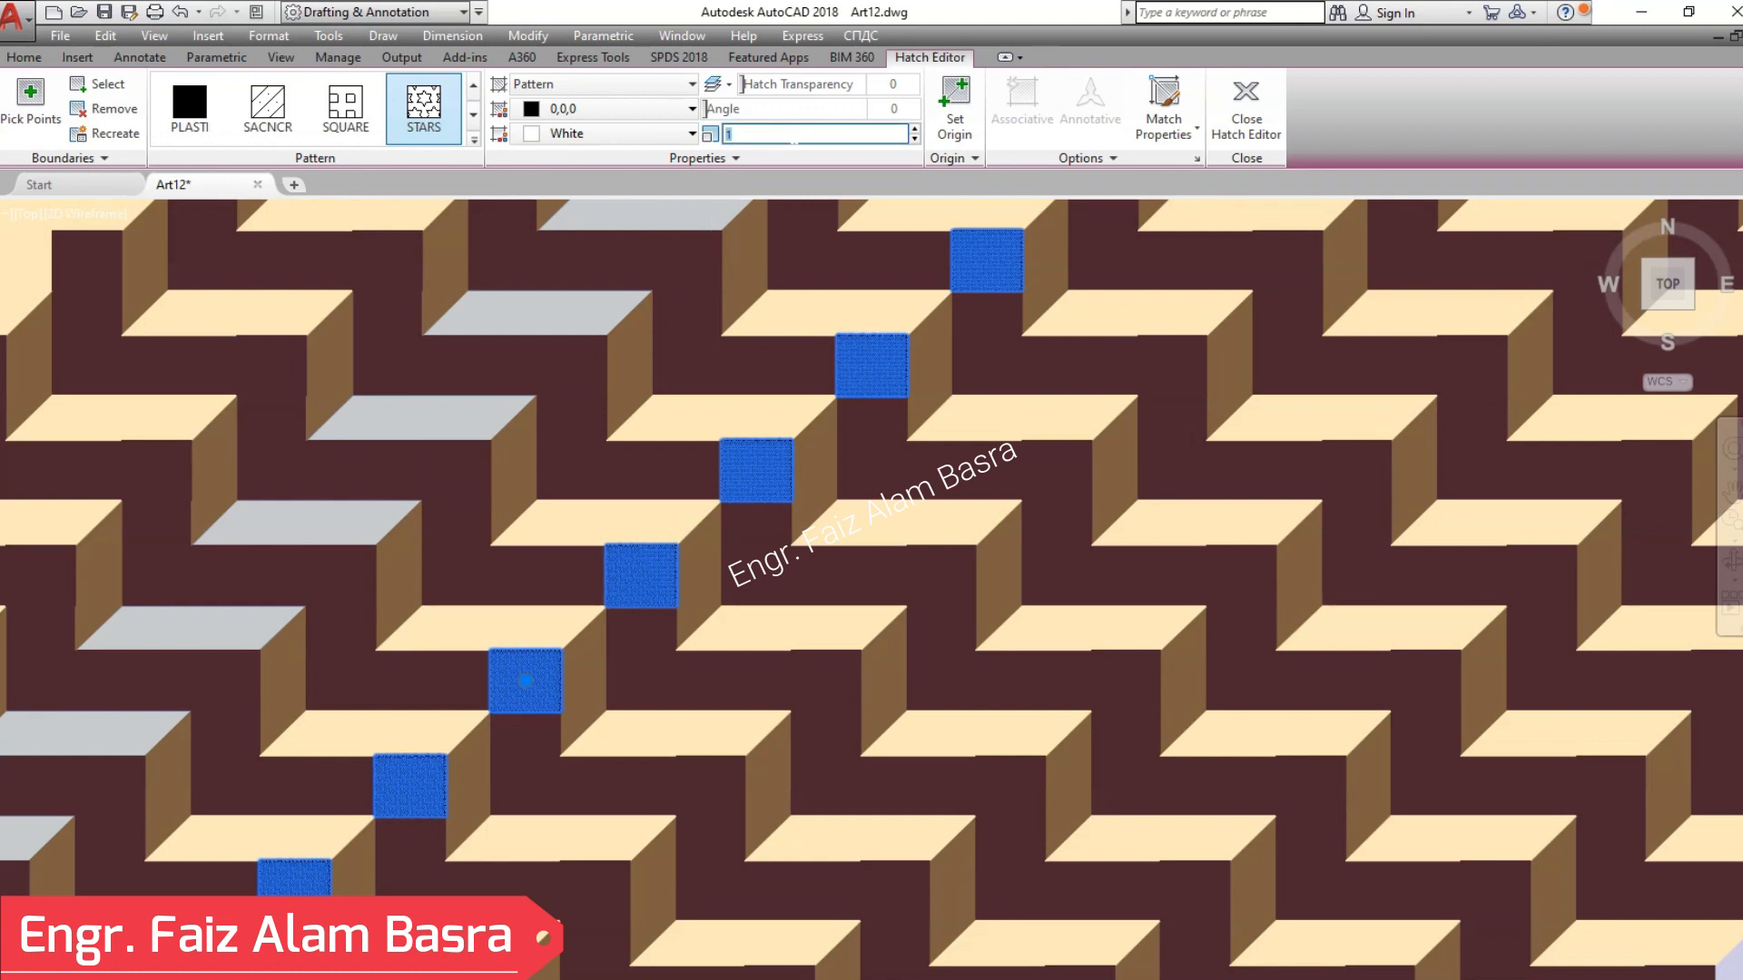
key(Return)
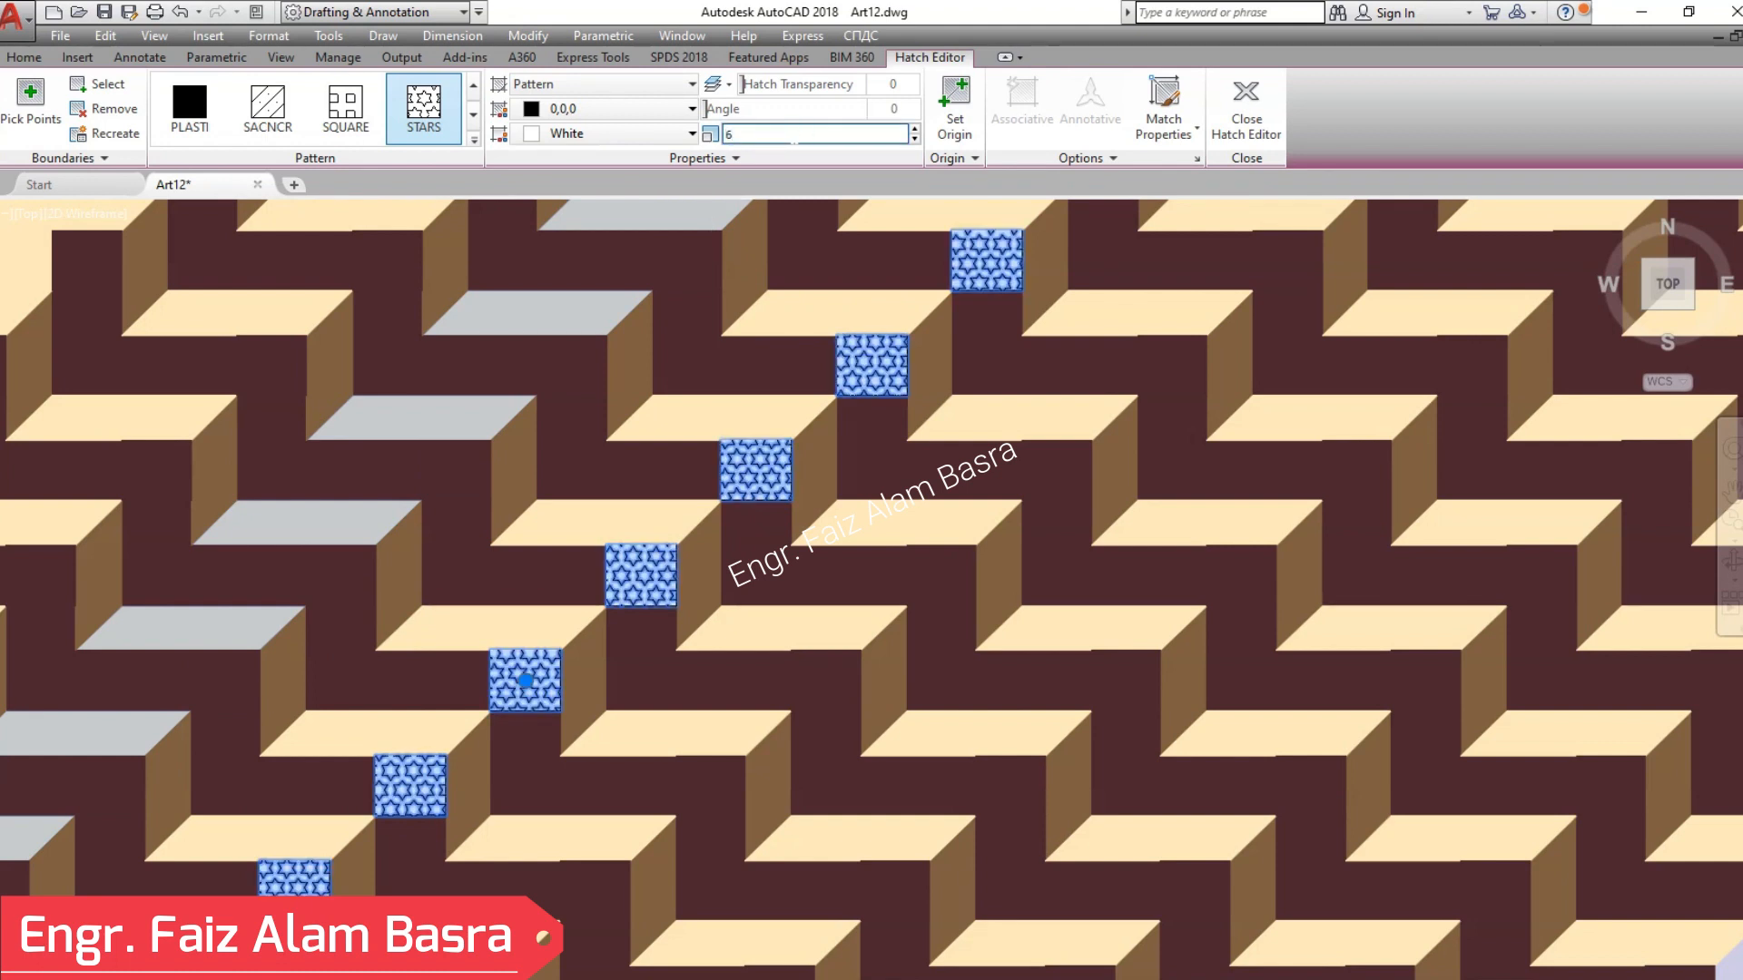
text(5)
key(Return)
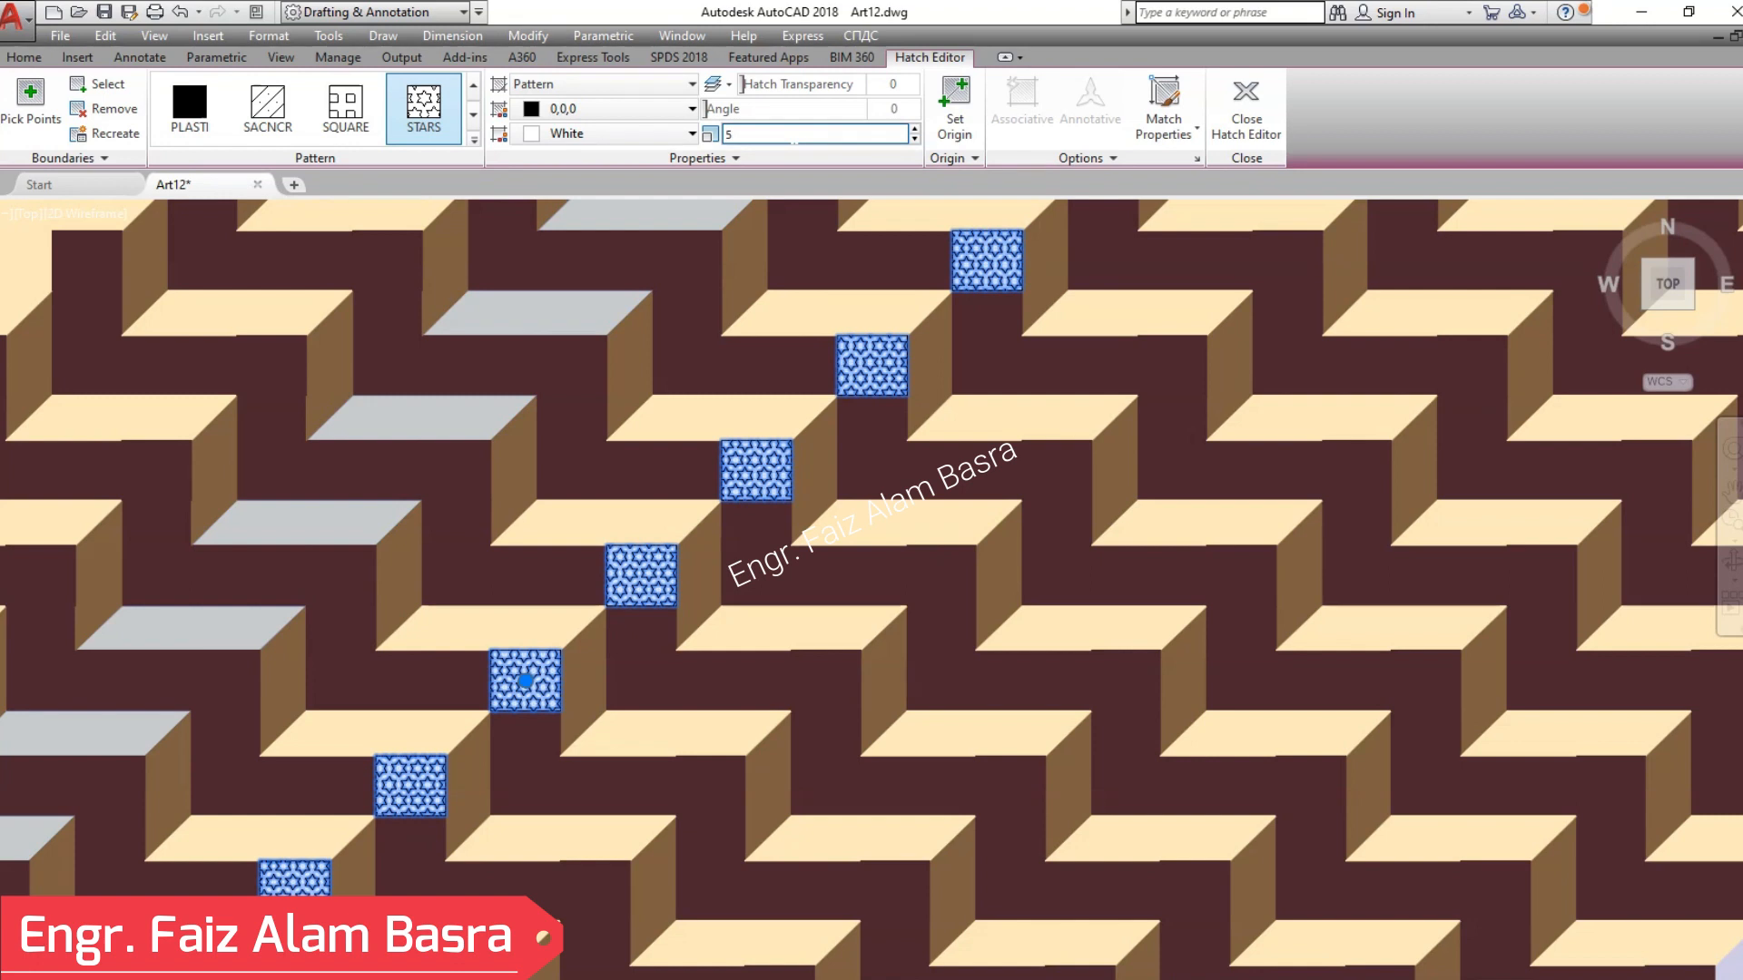
key(Escape)
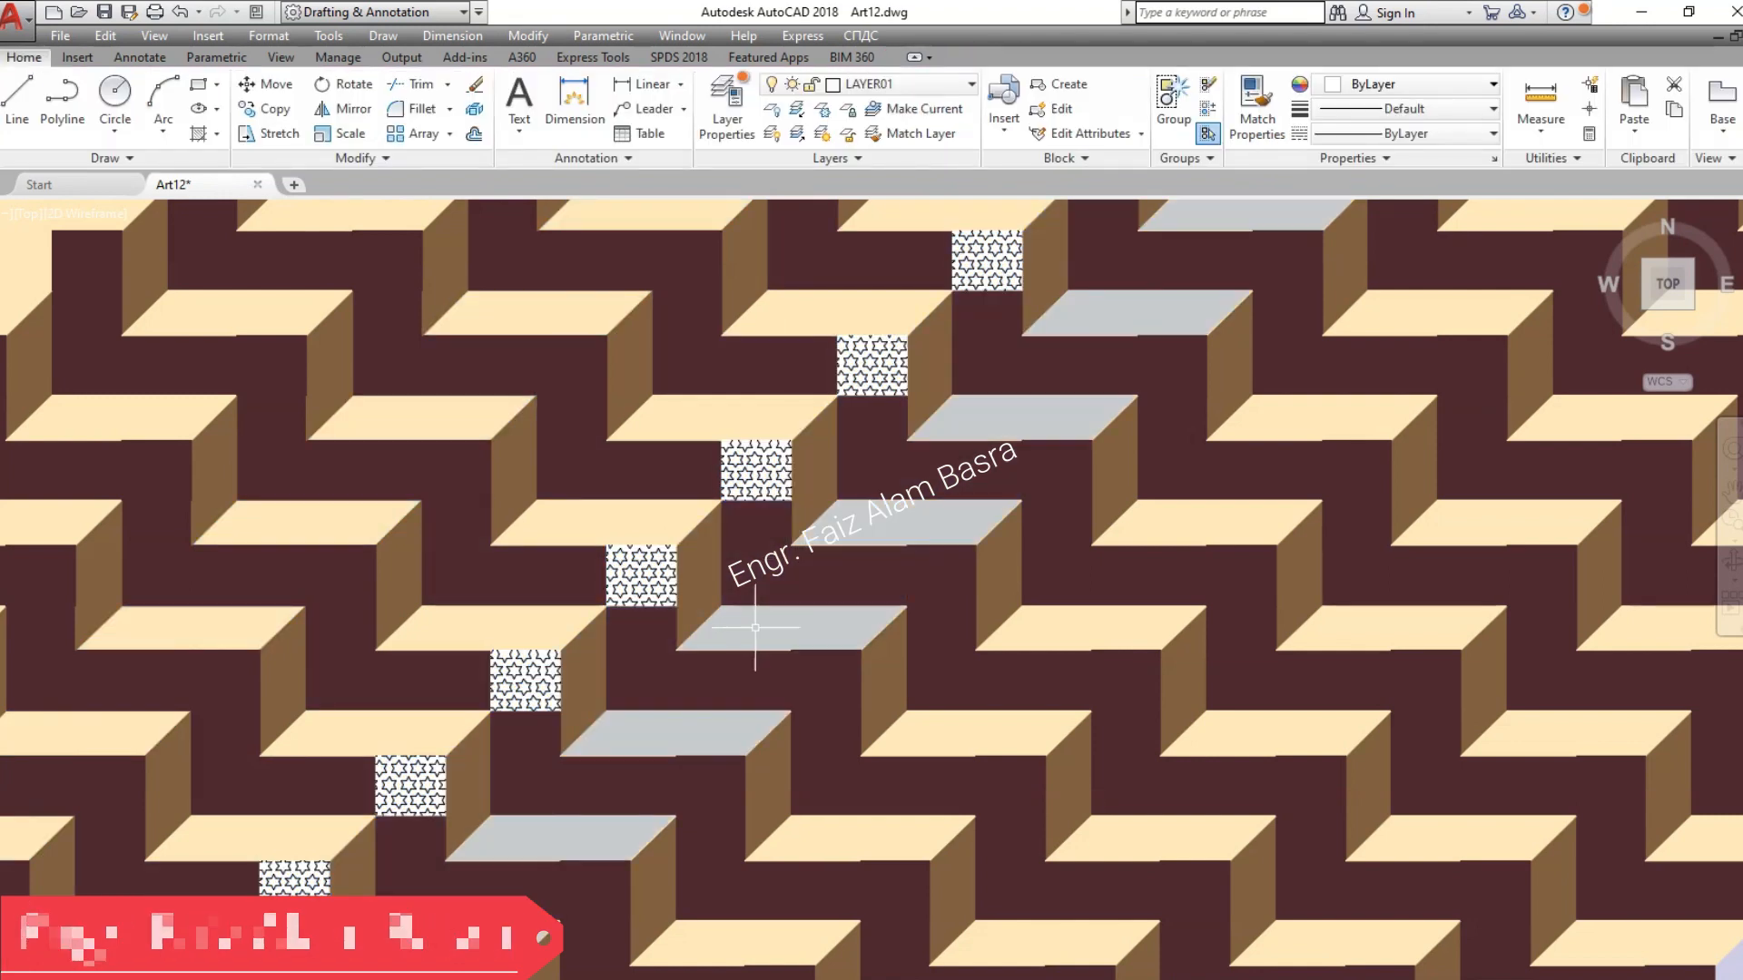
- Change the star-patterned squares to a black background with white pattern lines
click(773, 472)
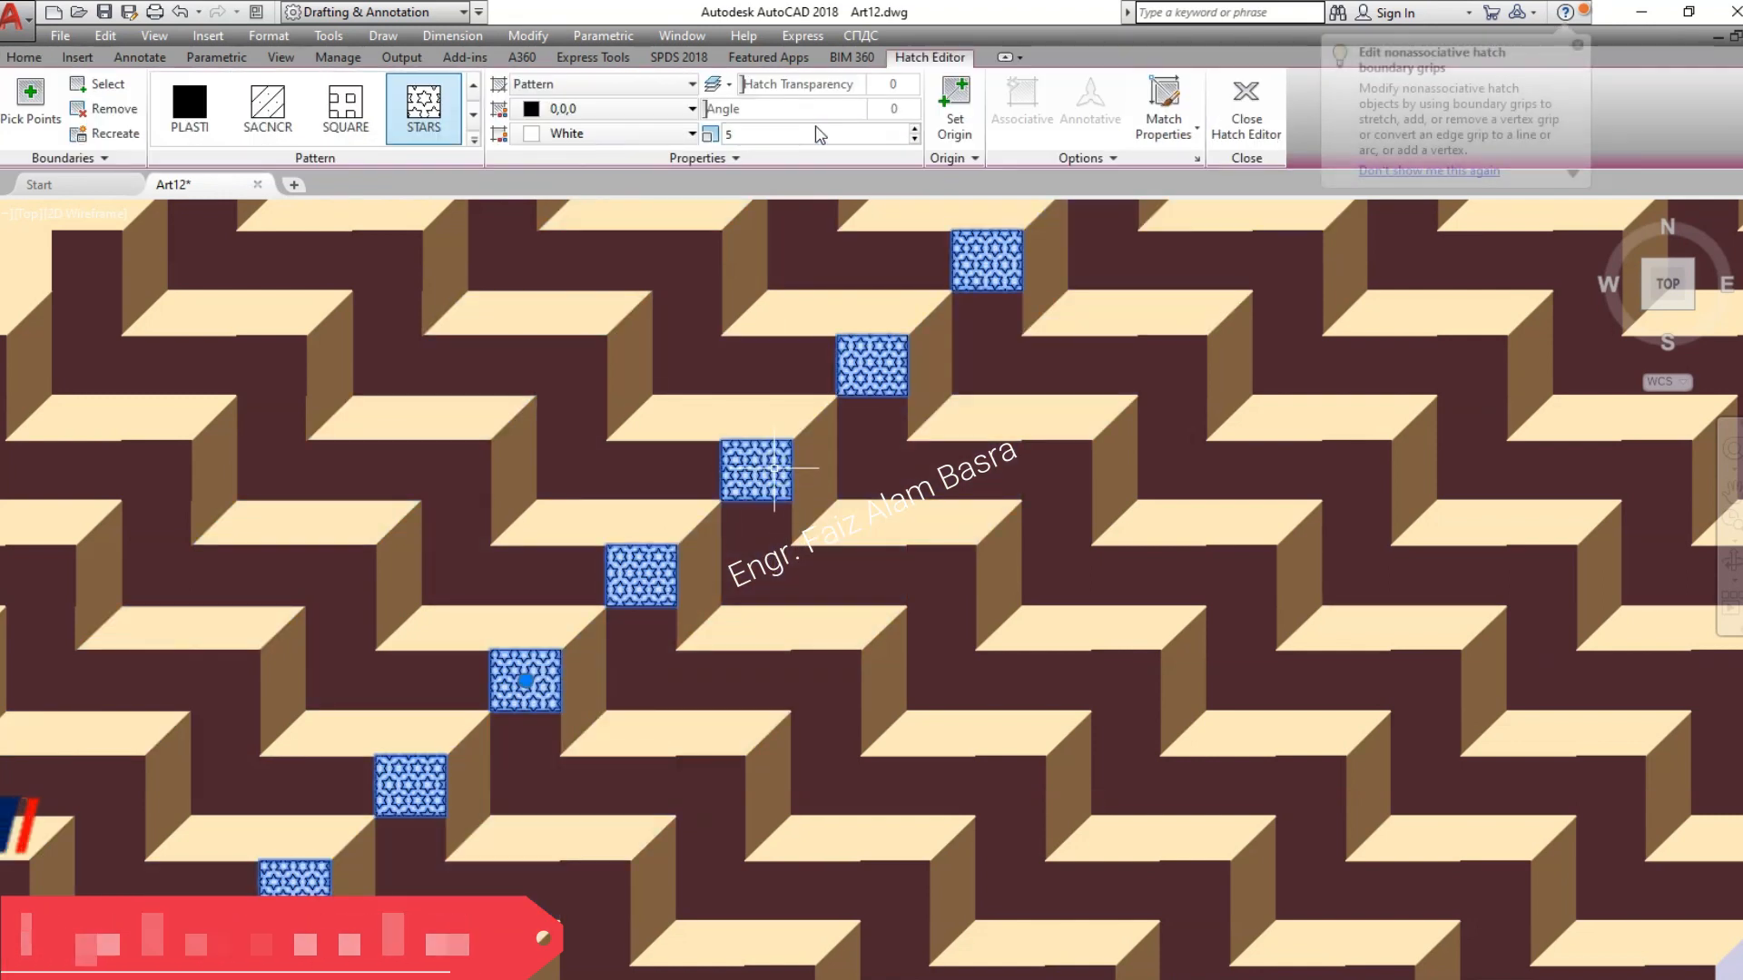
click(694, 134)
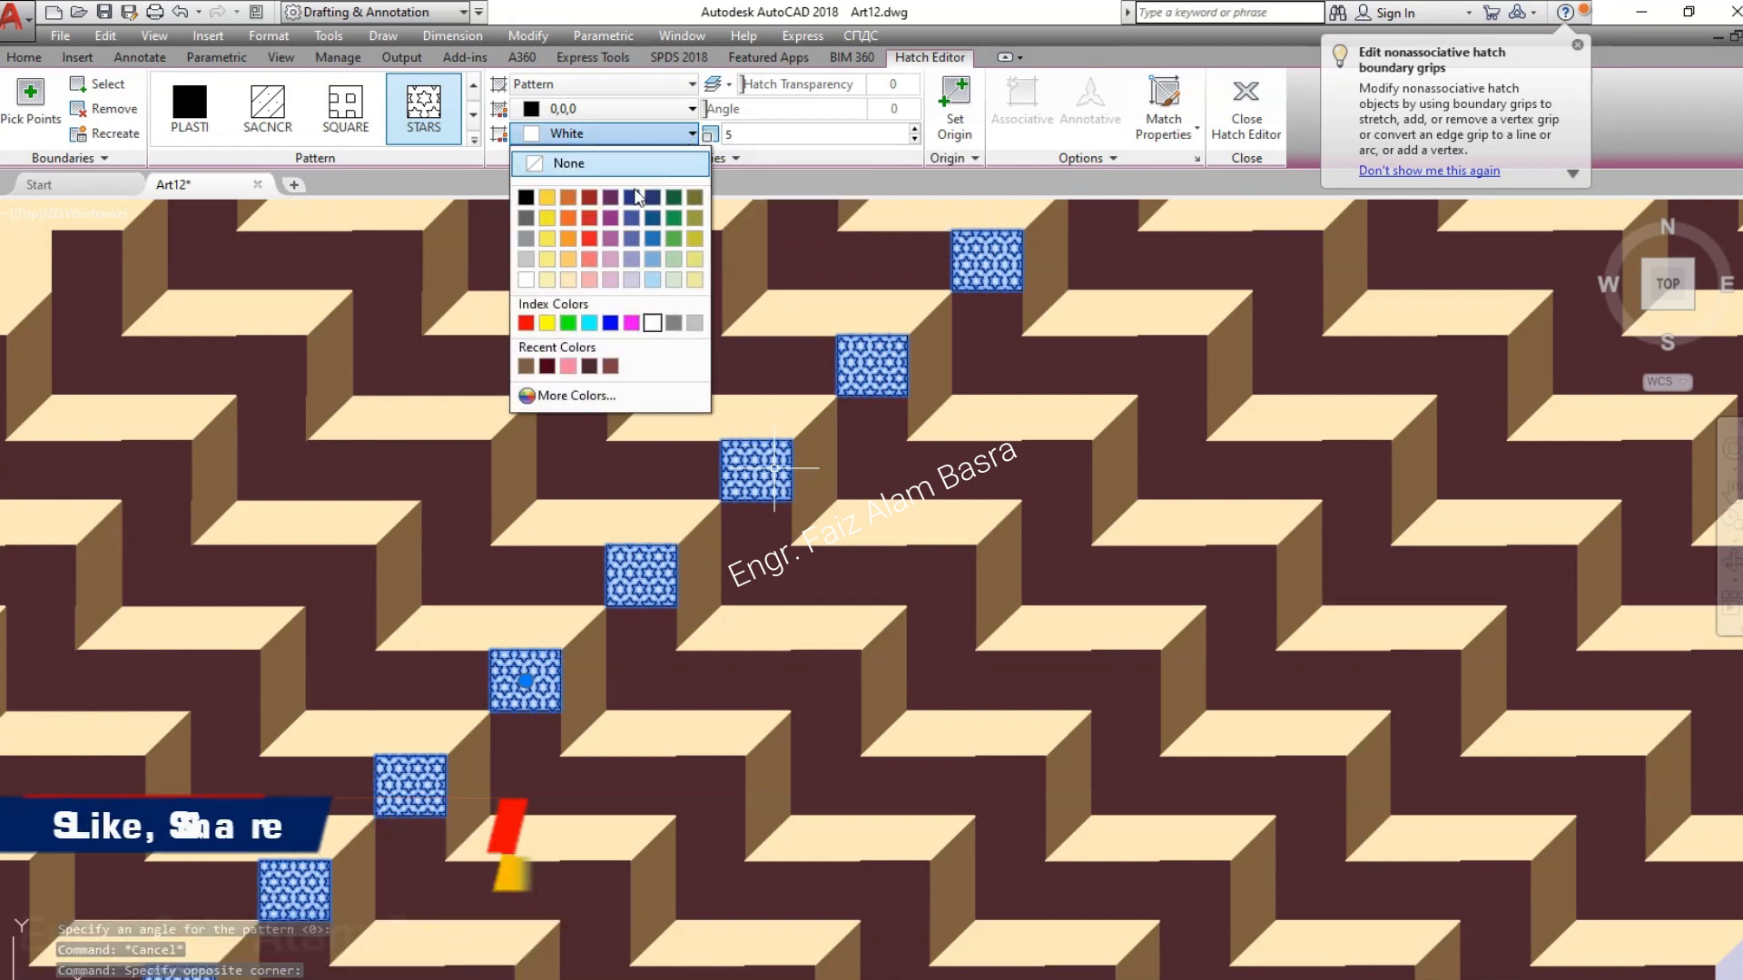
click(526, 198)
click(694, 109)
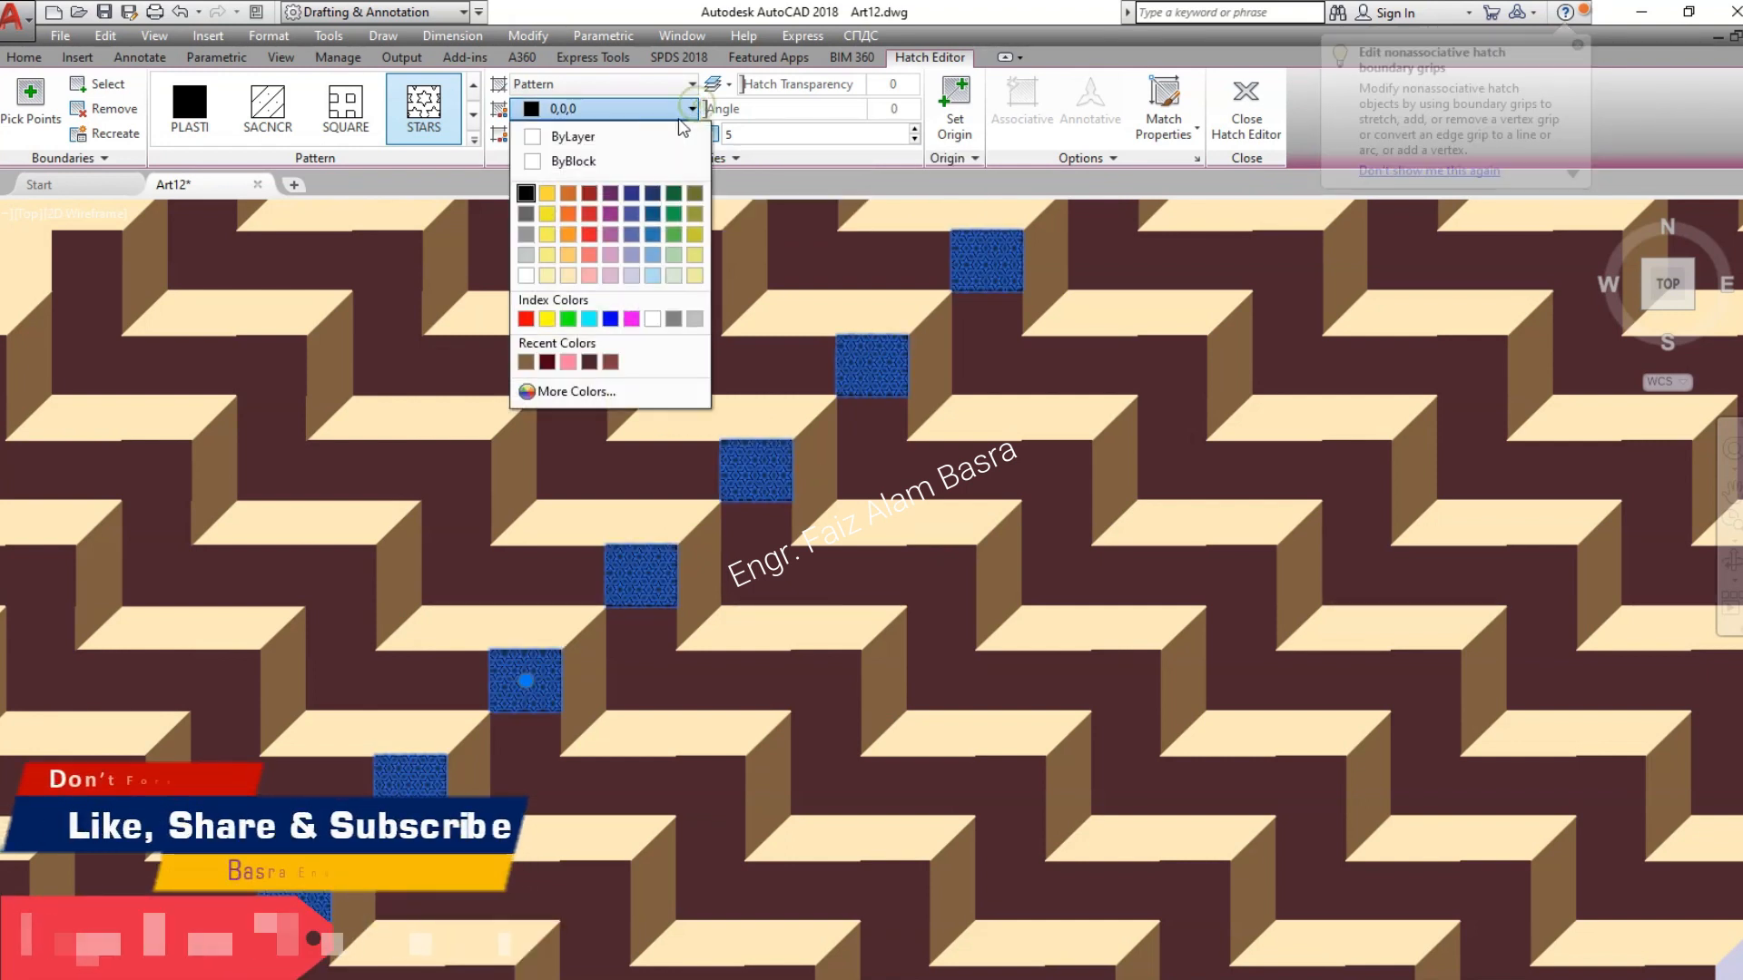
click(650, 322)
key(Escape)
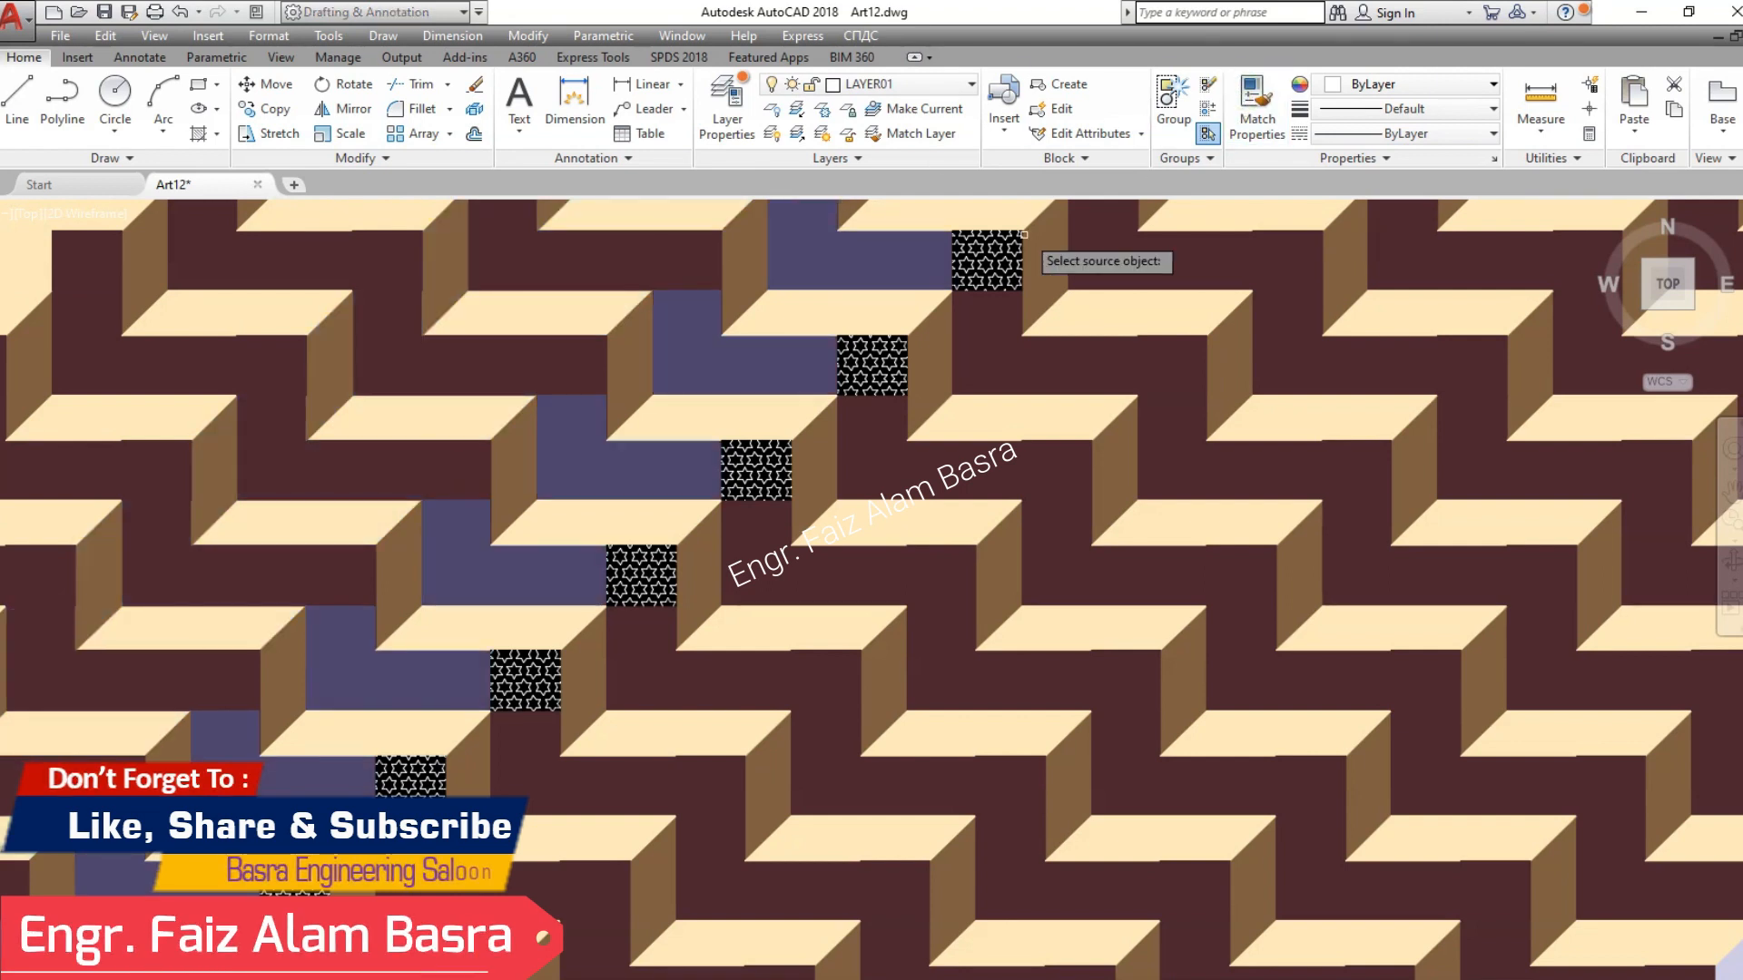
- Match all remaining diagonal rows of squares to the white-on-black STARS hatch
click(1015, 245)
click(1193, 384)
click(1341, 468)
click(1527, 622)
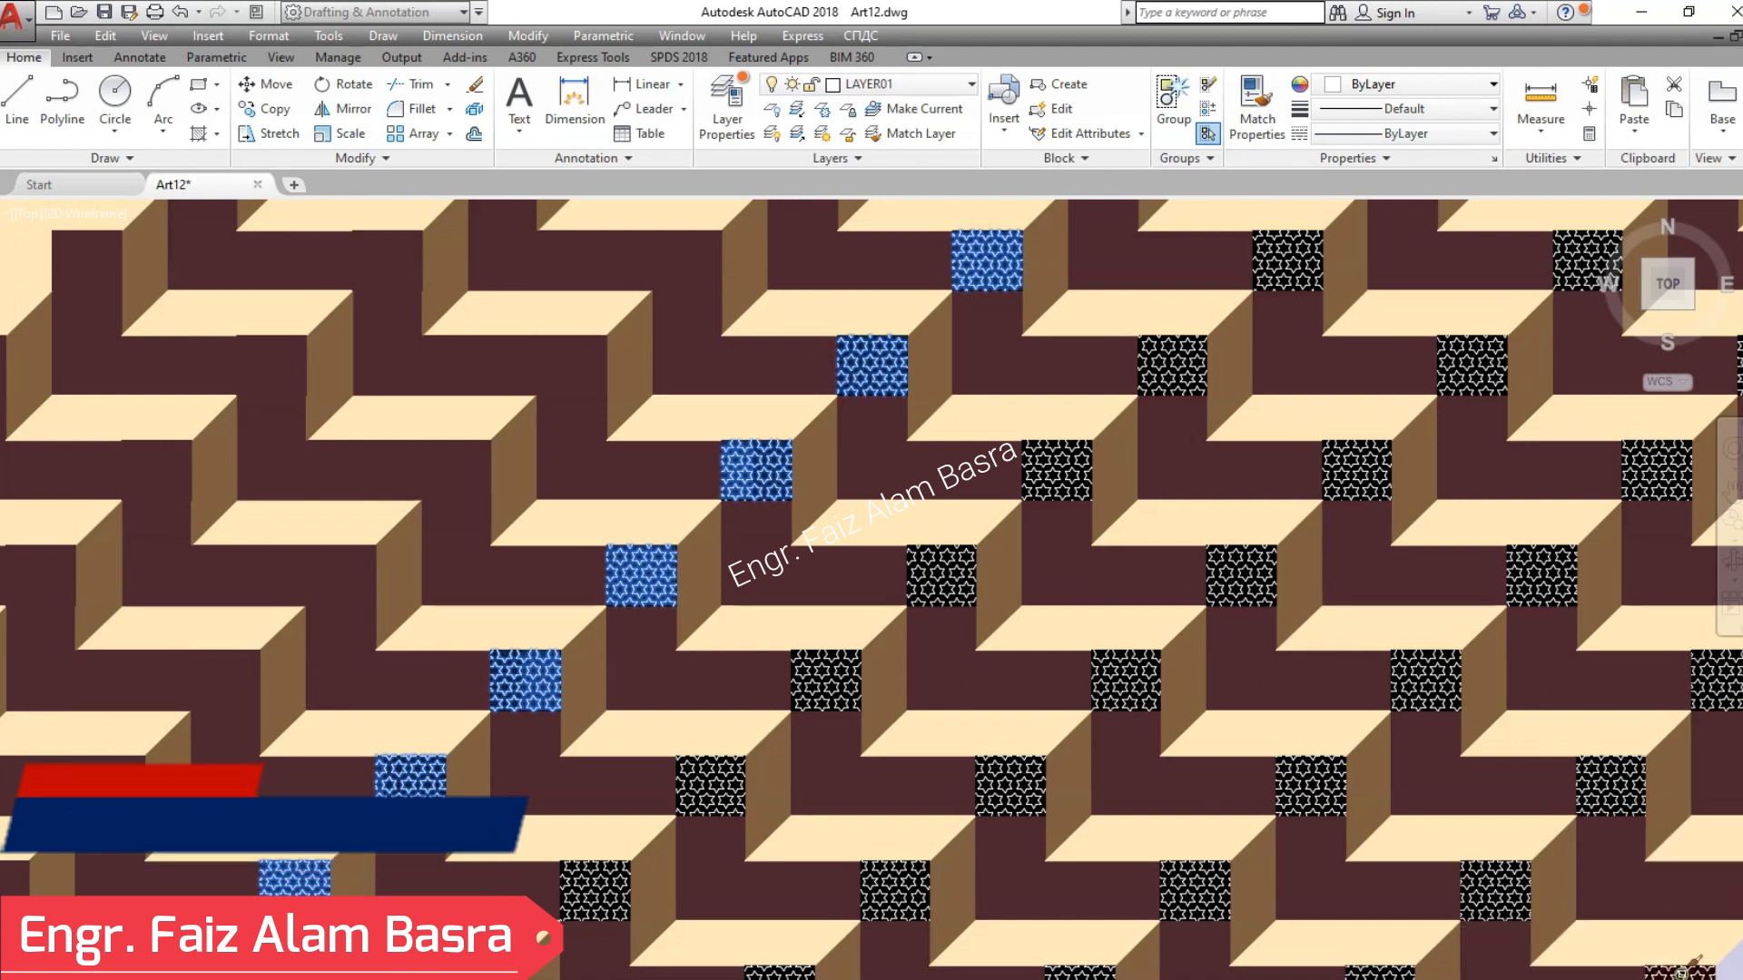
click(695, 245)
click(387, 245)
click(89, 256)
key(Escape)
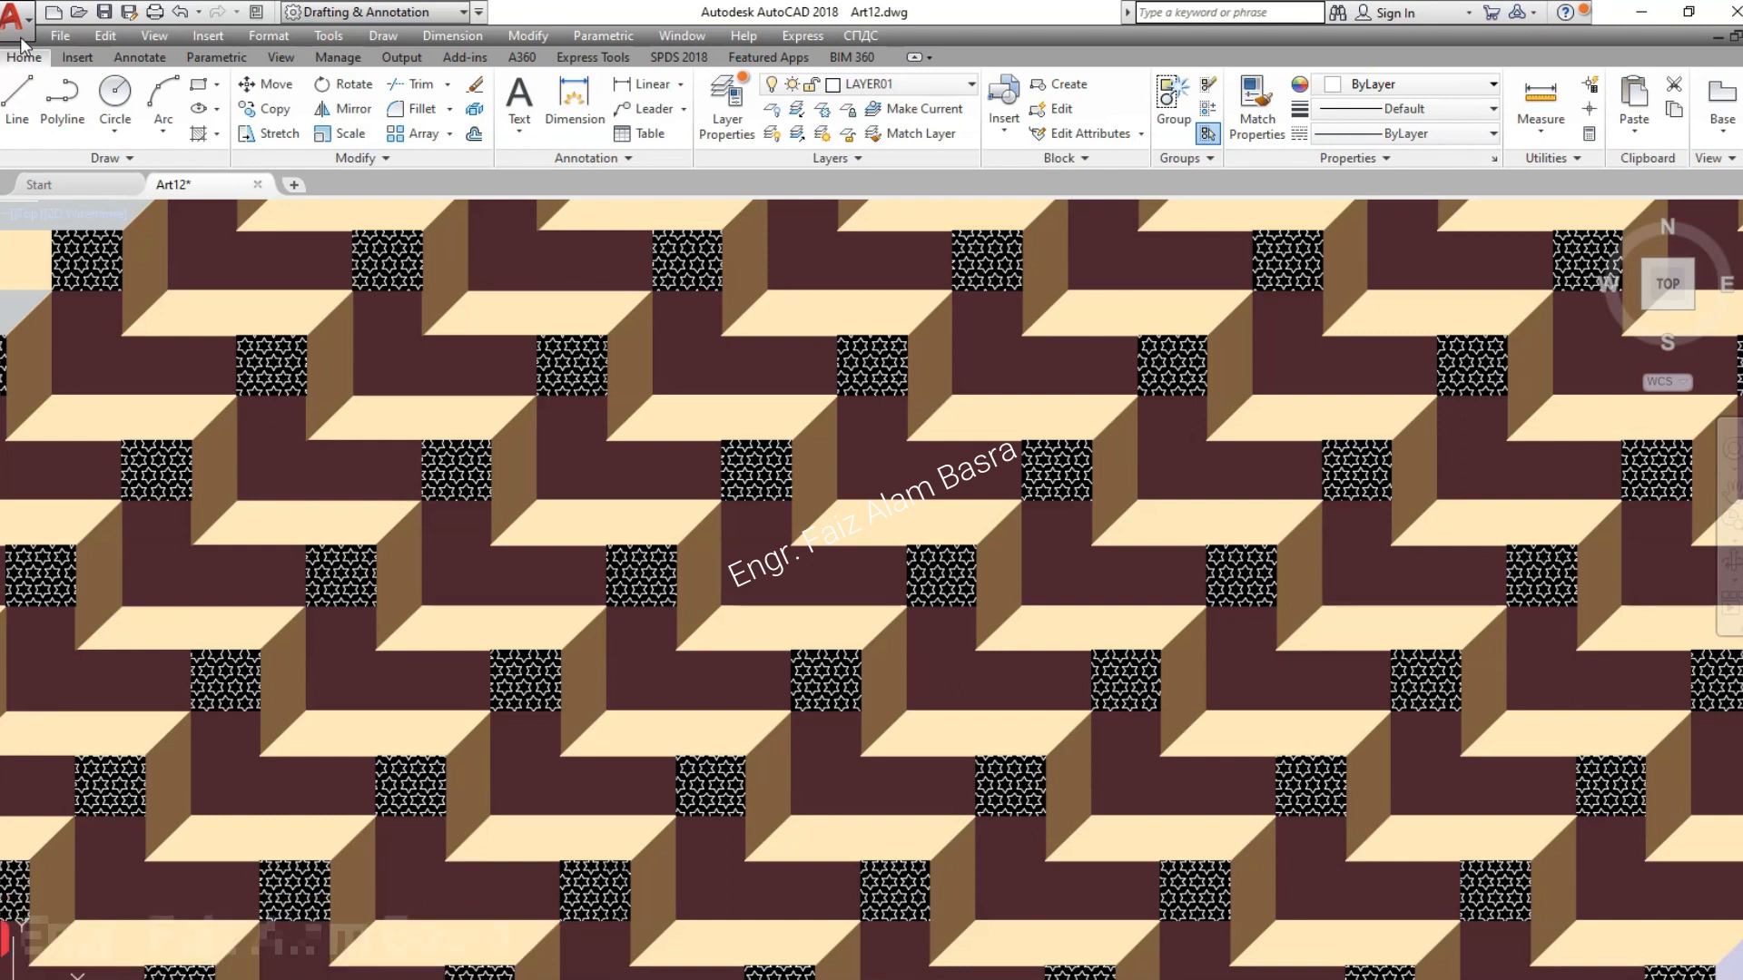
- Match the remaining cream and purple front-face rows at the pattern's opposite corners to the dark-brown front-face hatch
click(1730, 574)
click(1656, 627)
mouse_move(1581, 480)
mouse_down()
mouse_move(1560, 526)
mouse_move(1487, 511)
mouse_up()
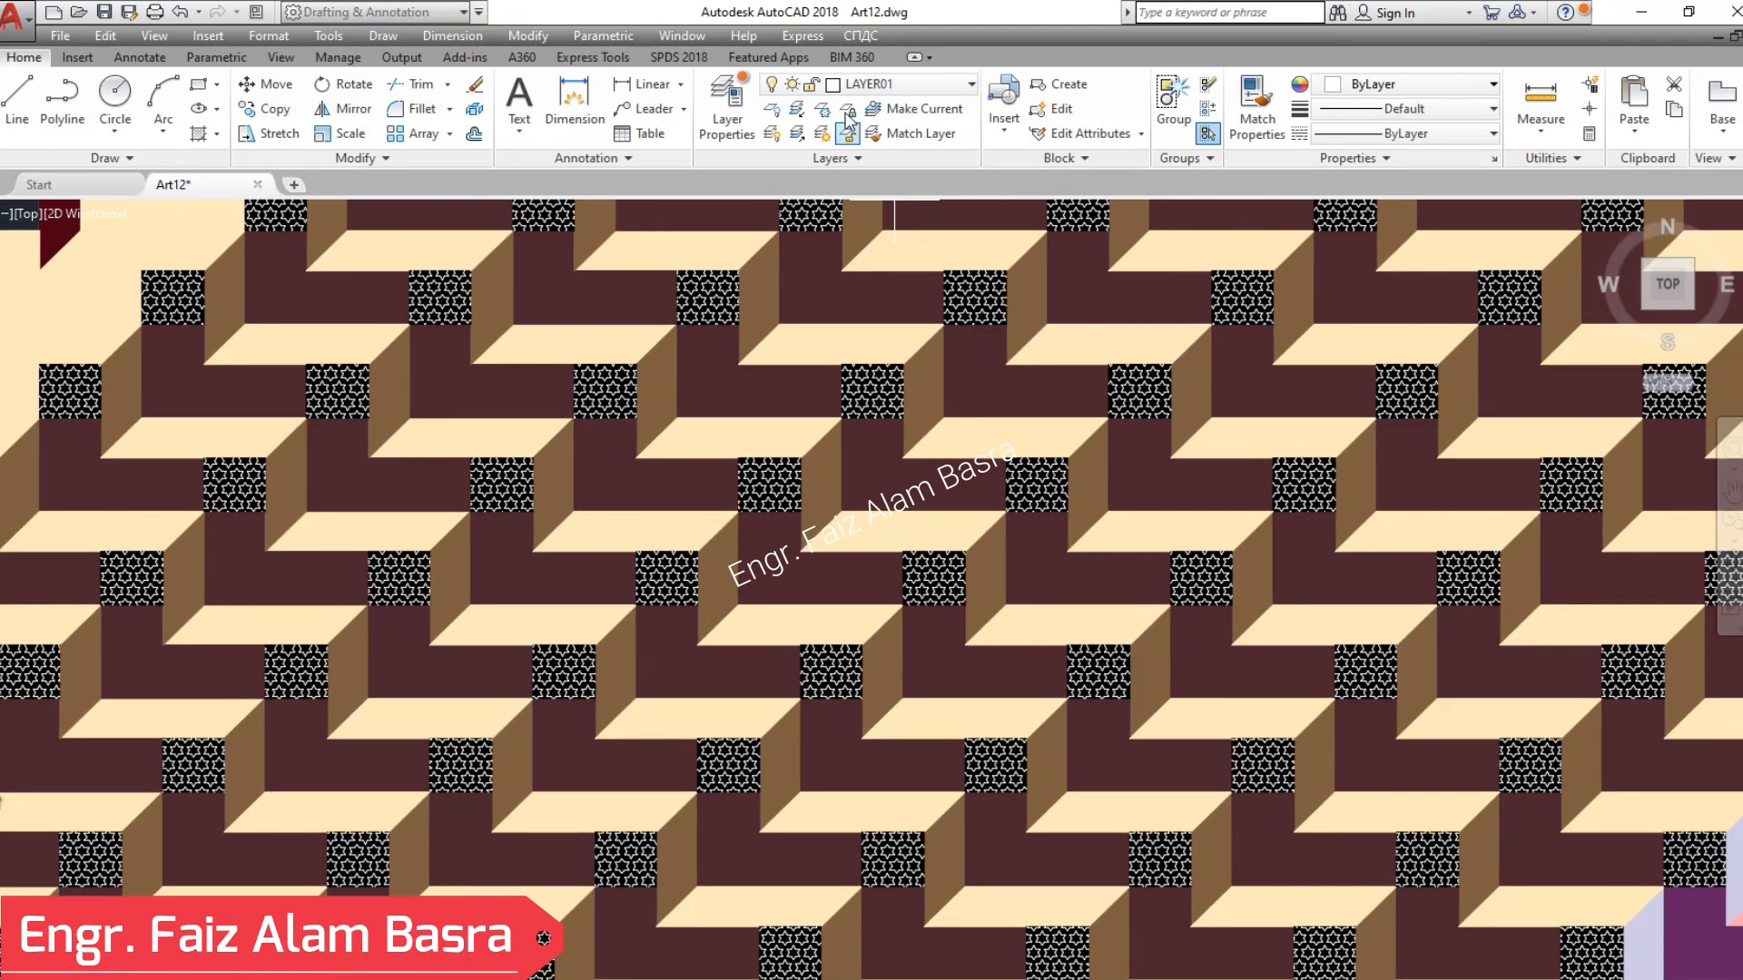
click(1257, 100)
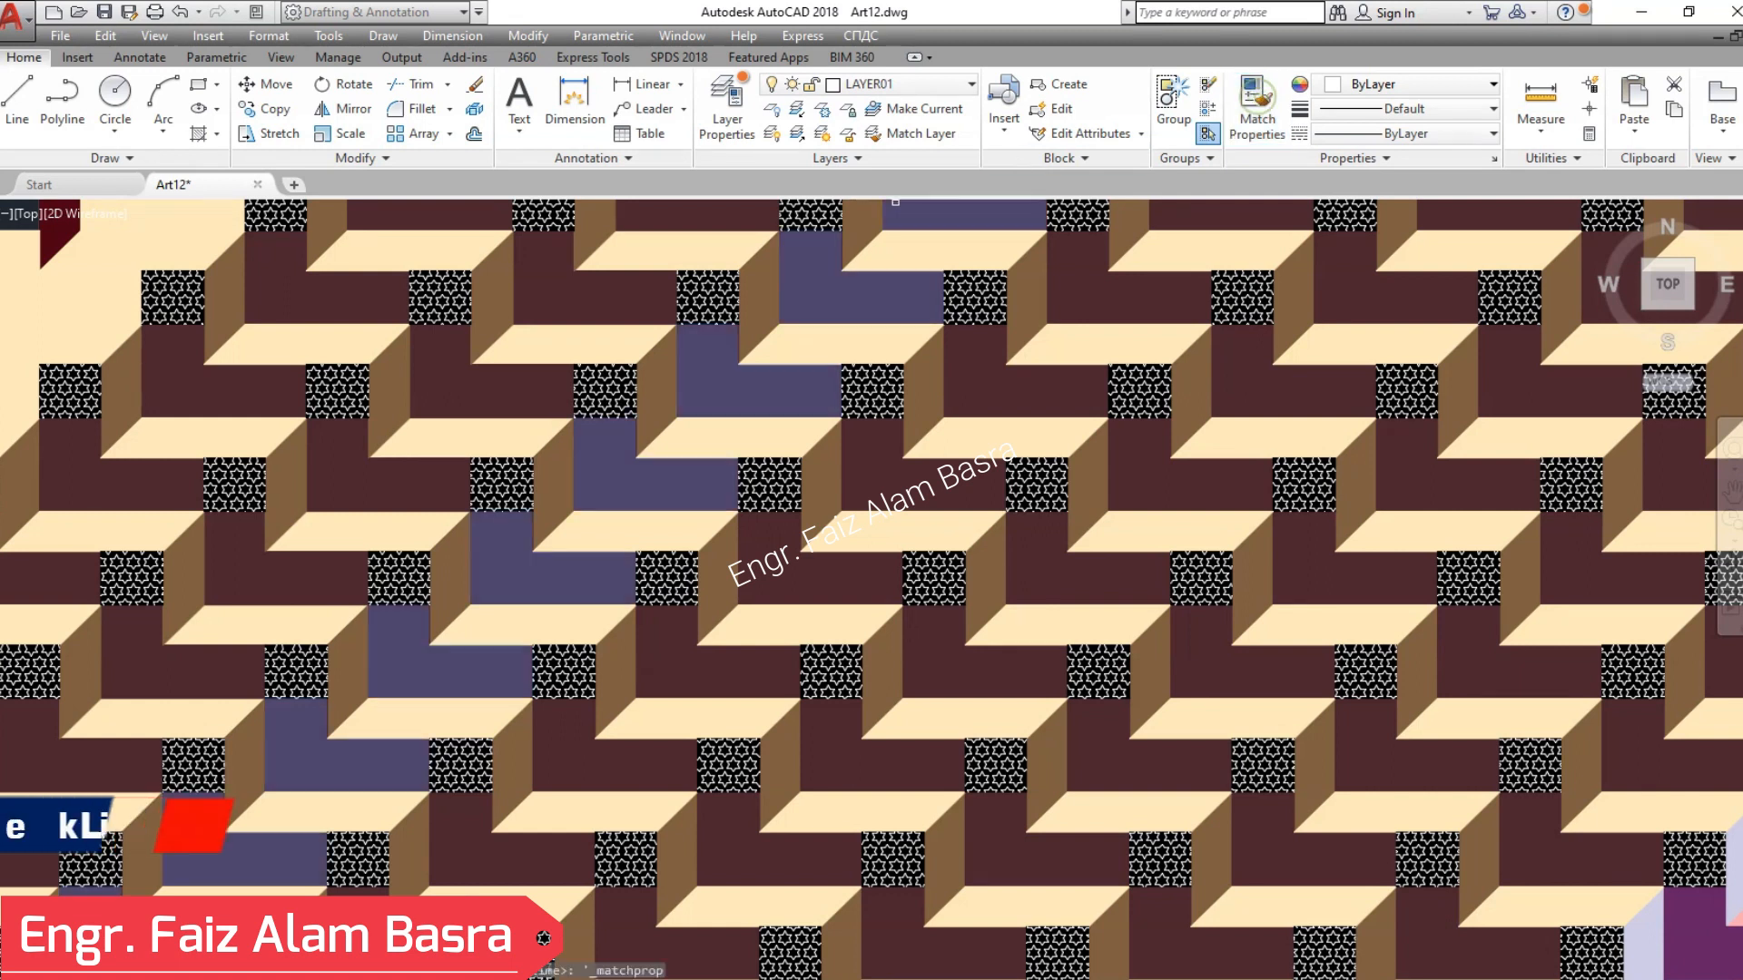
click(329, 303)
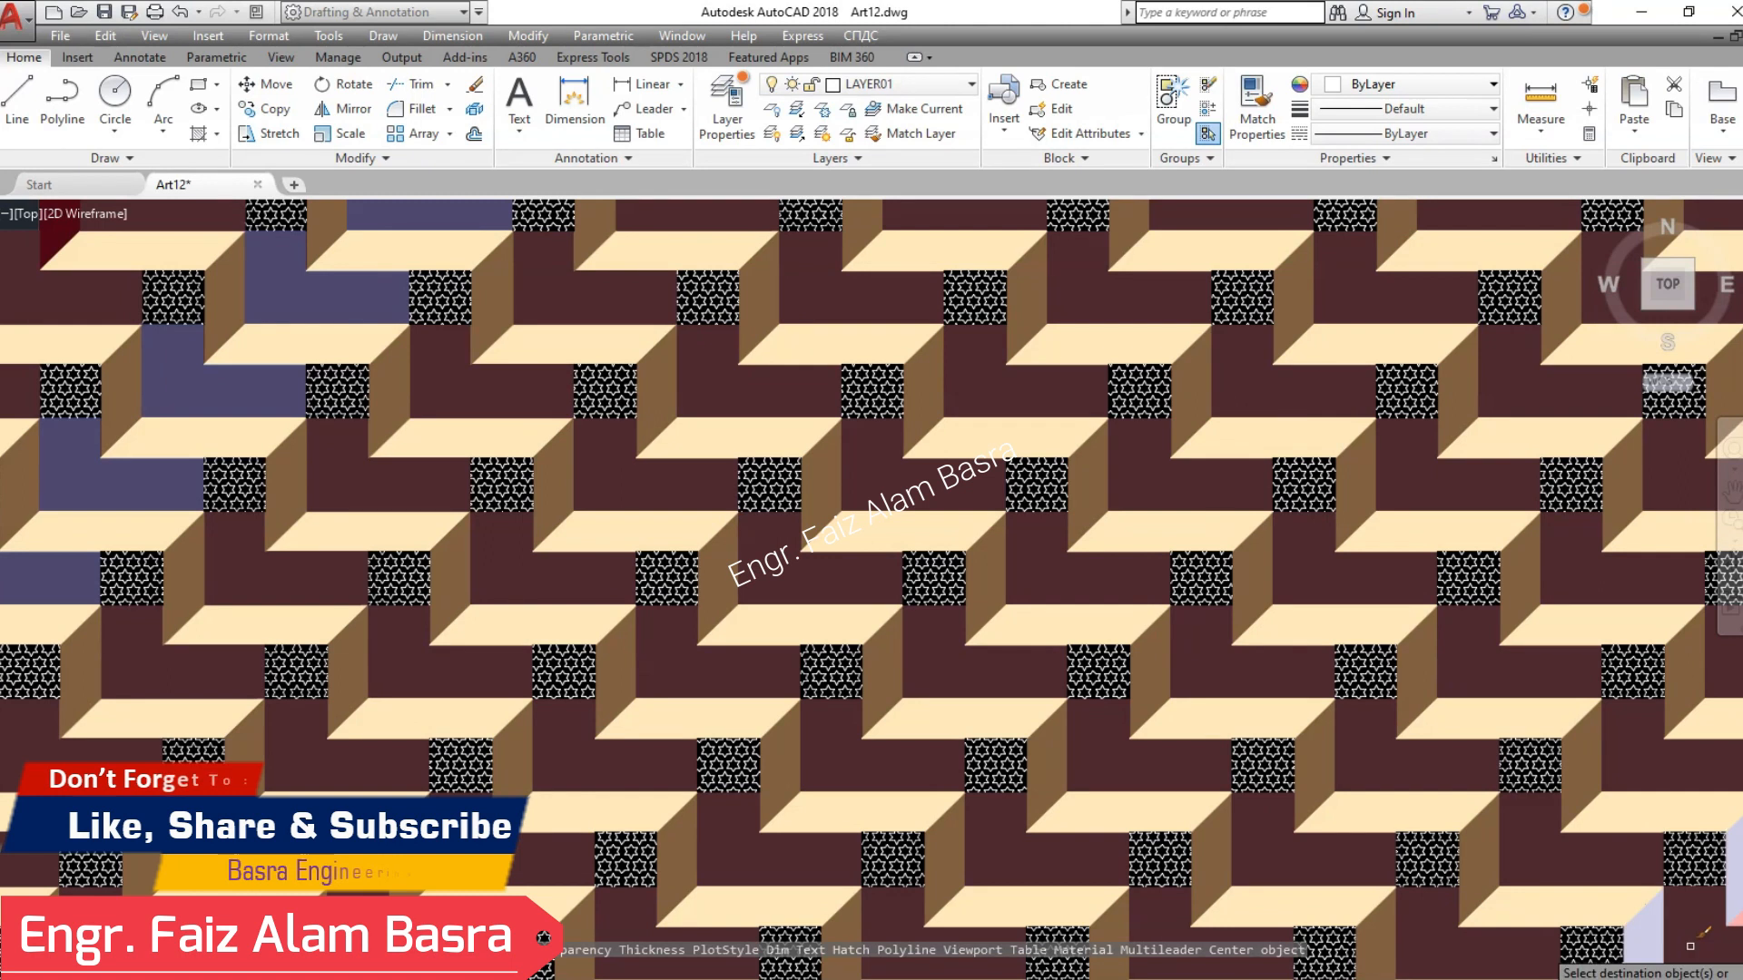
key(Return)
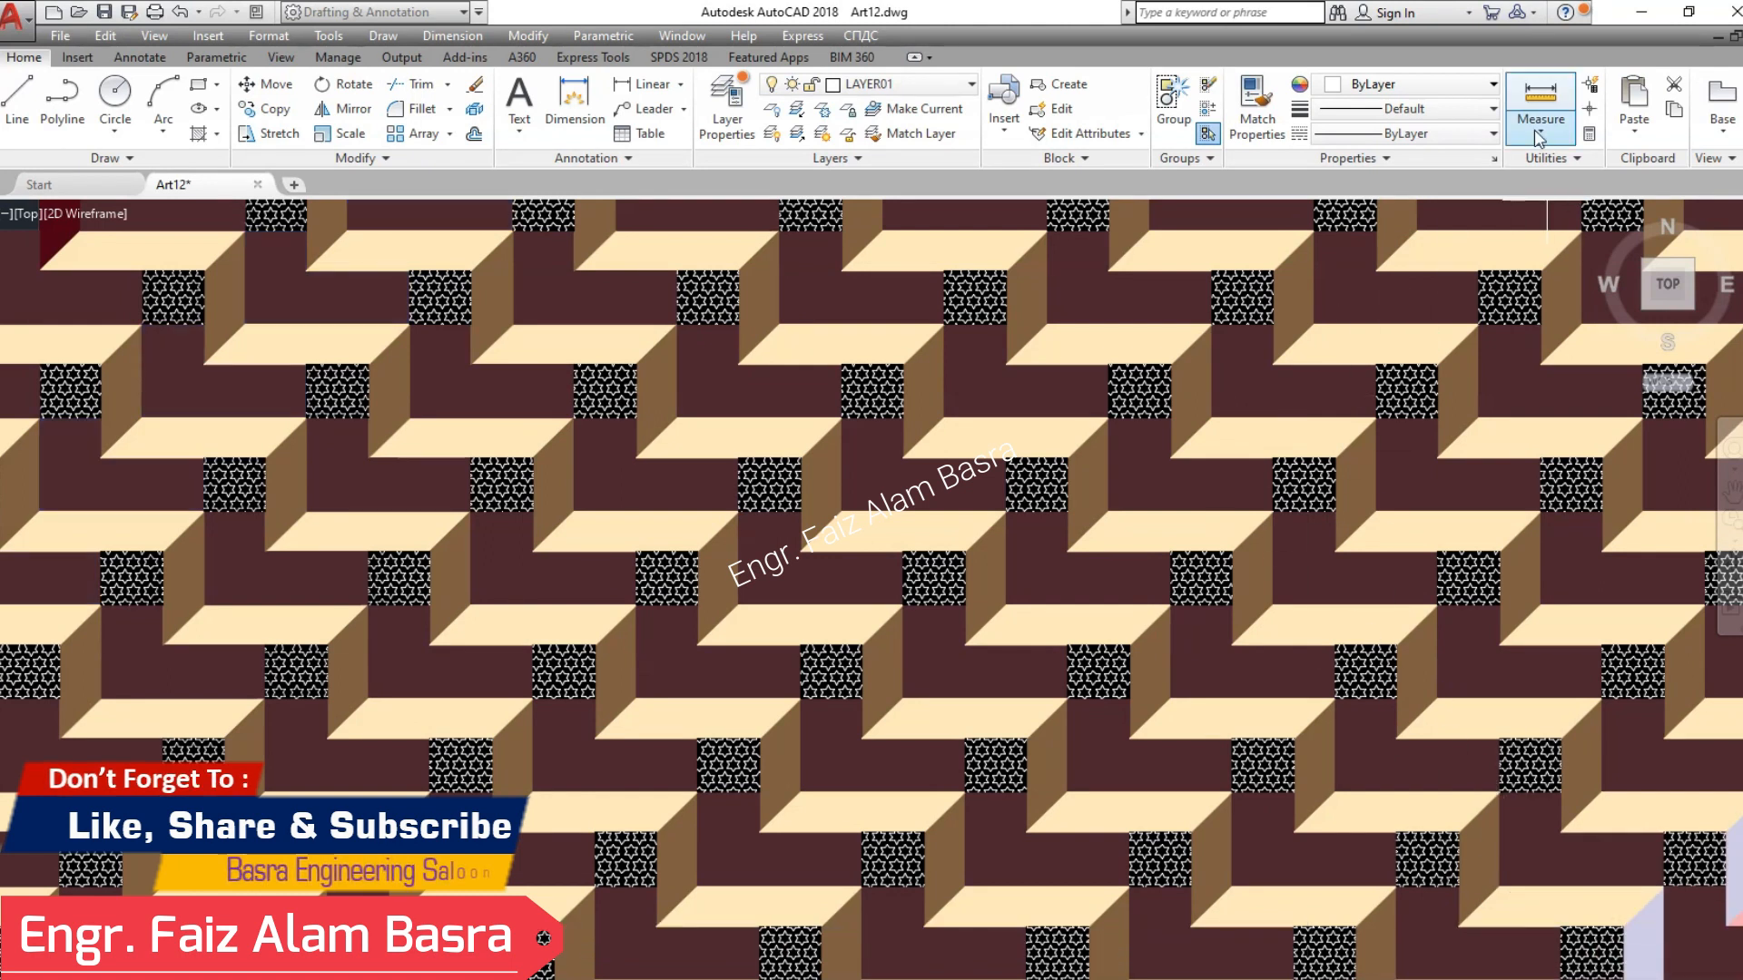
- Match the lavender side faces at the pattern's lower-right end to the brown side-face hatch
click(1257, 105)
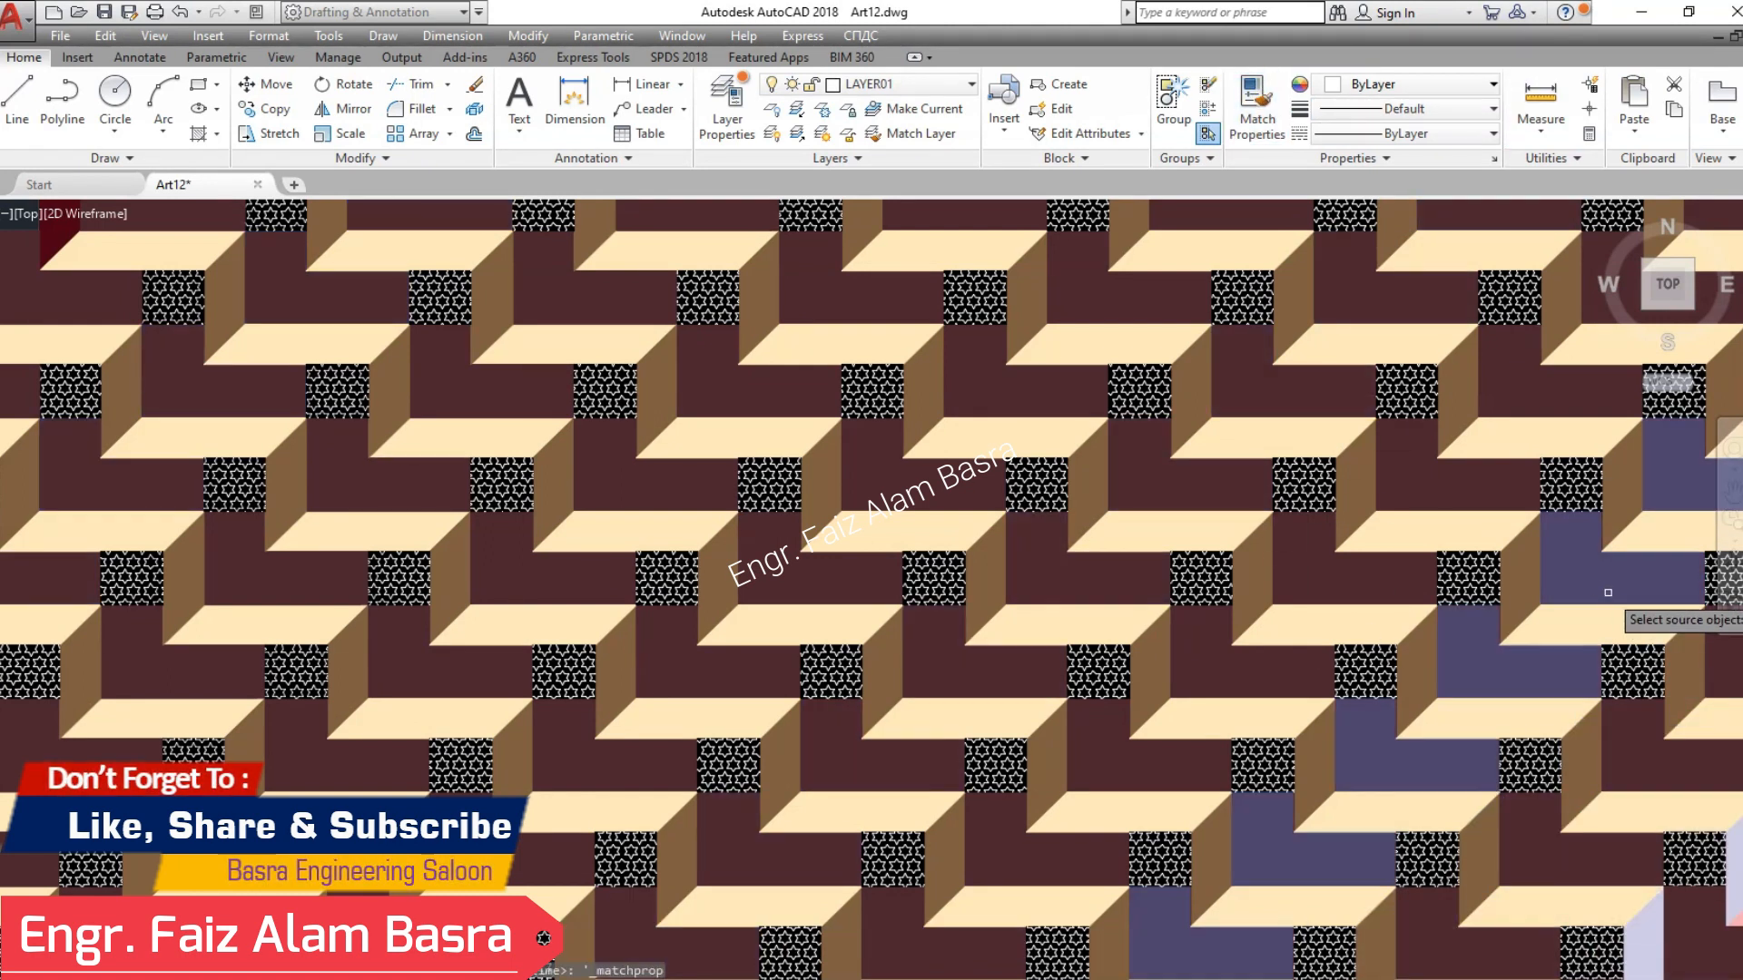
click(1558, 581)
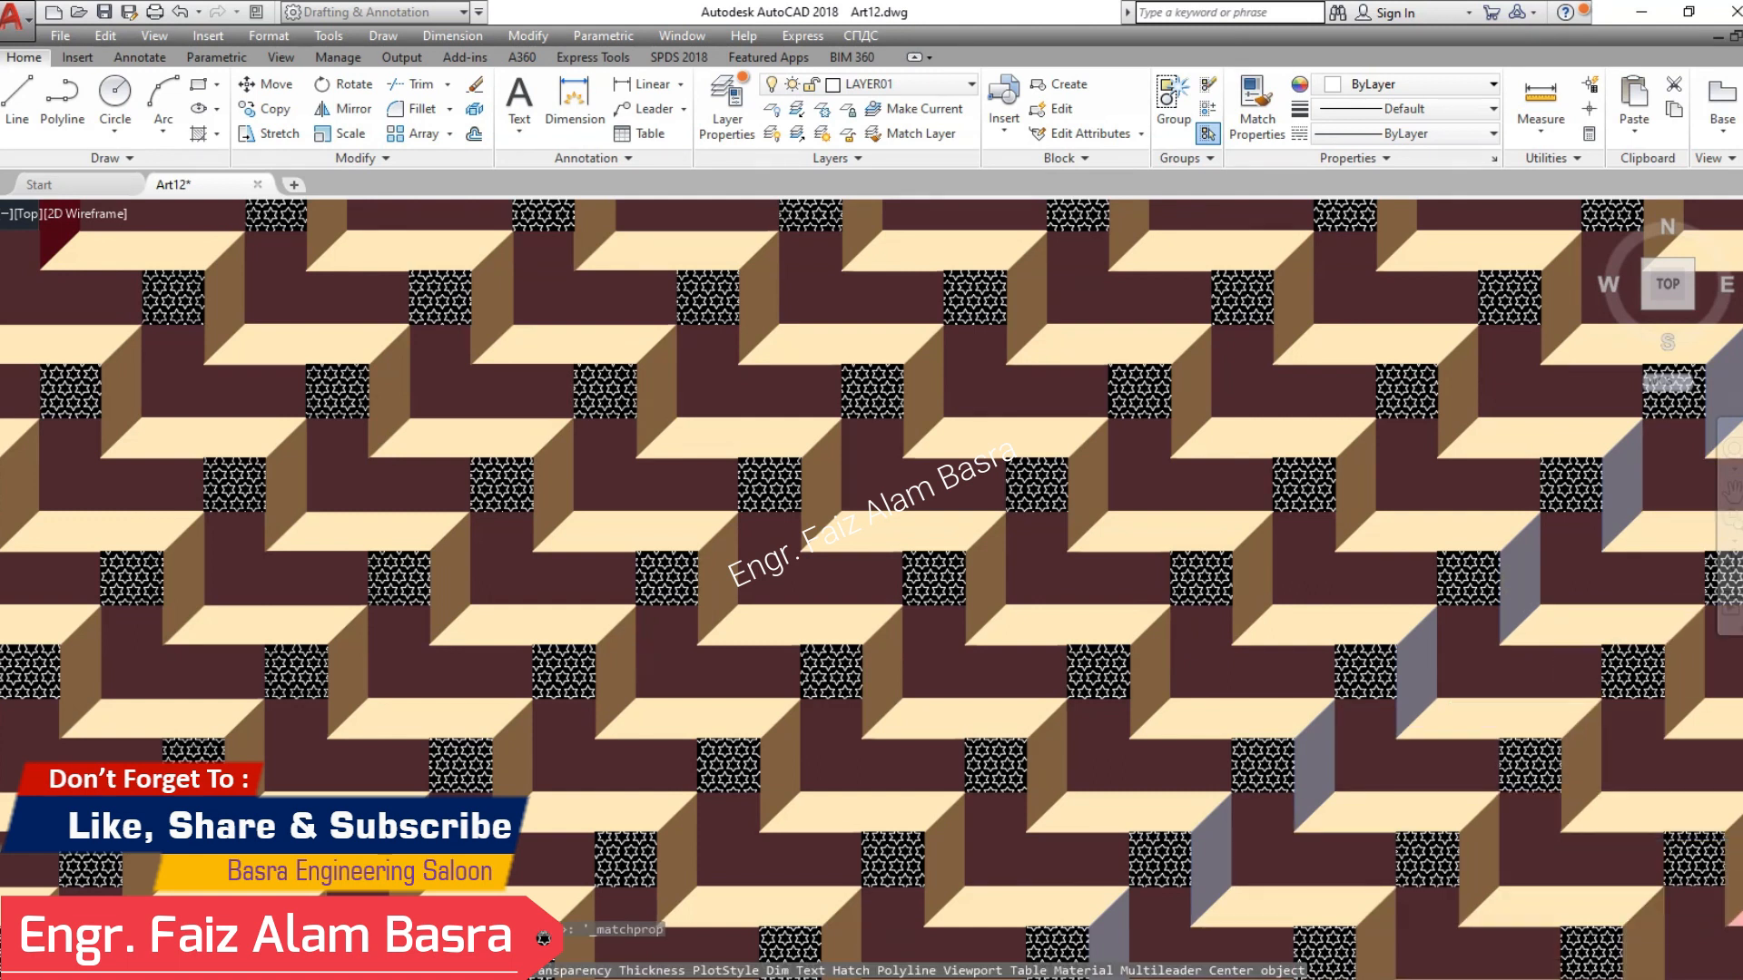
click(1736, 879)
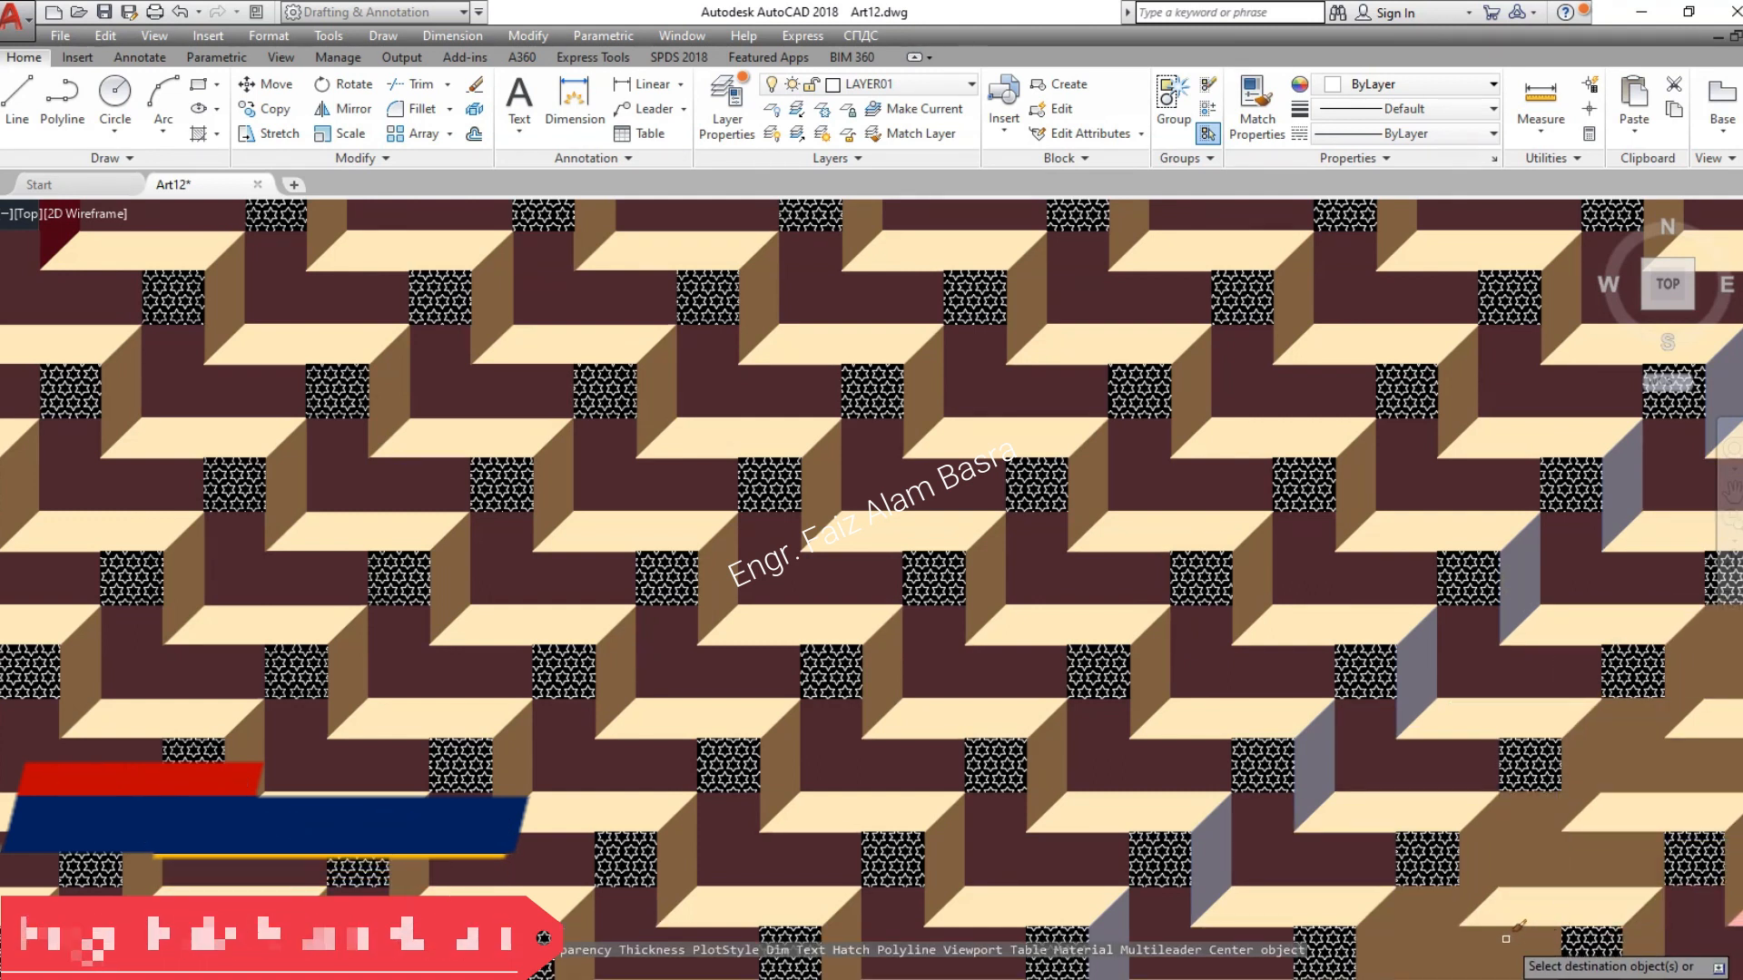
key(Escape)
text(z)
key(Return)
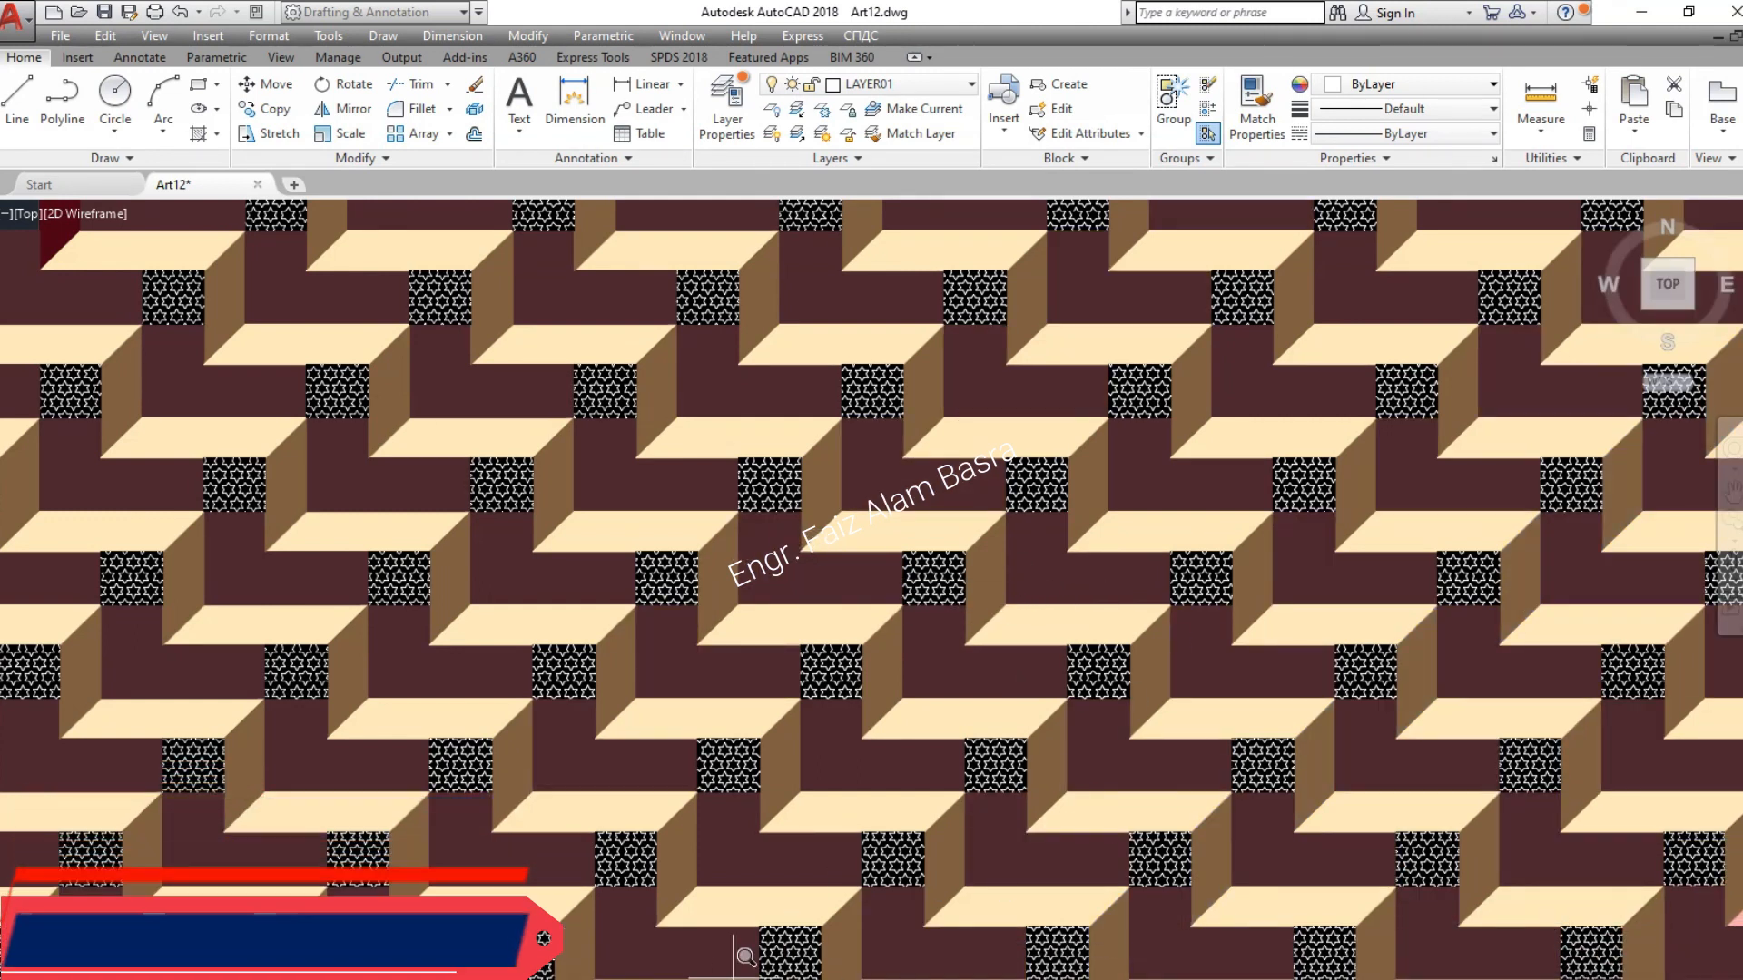
key(Escape)
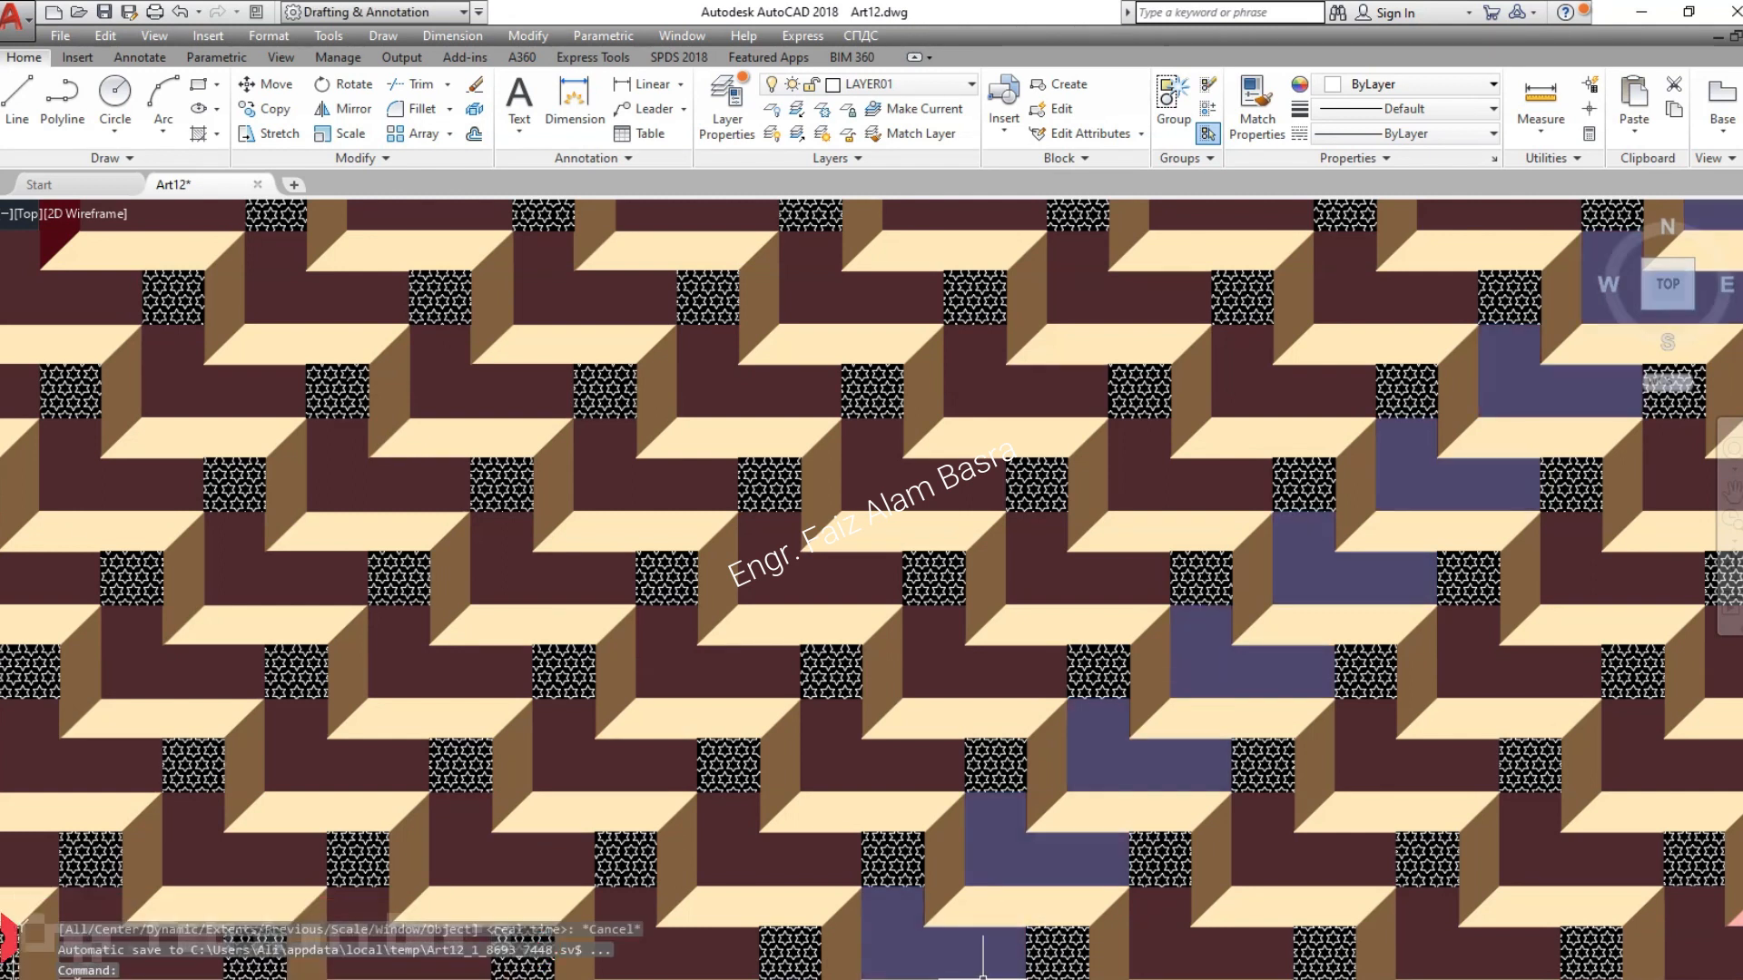